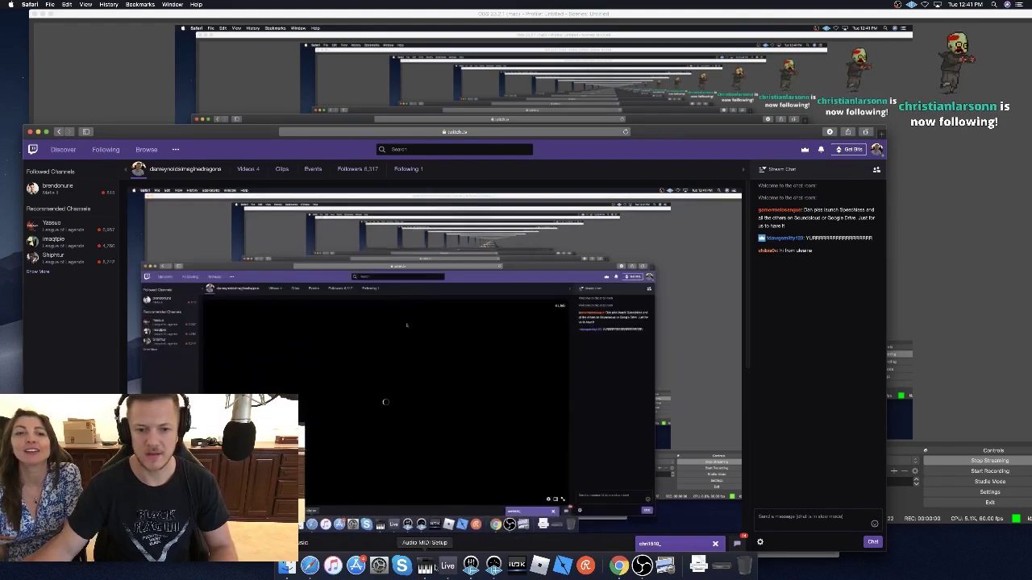
Arrange the Ableton Live and Twitch browser windows so the stream chat stays visible beside the Wedding Song set.
{"action": "left_click", "coordinate": [447, 566]}
{"action": "left_click_drag", "start_coordinate": [777, 19], "coordinate": [753, 13]}
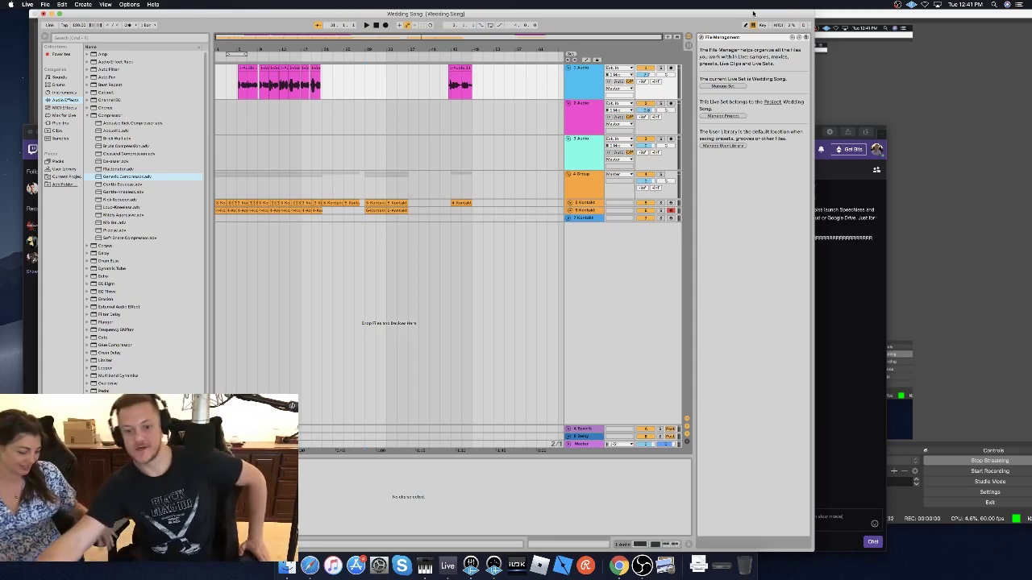
{"action": "left_click", "coordinate": [841, 340]}
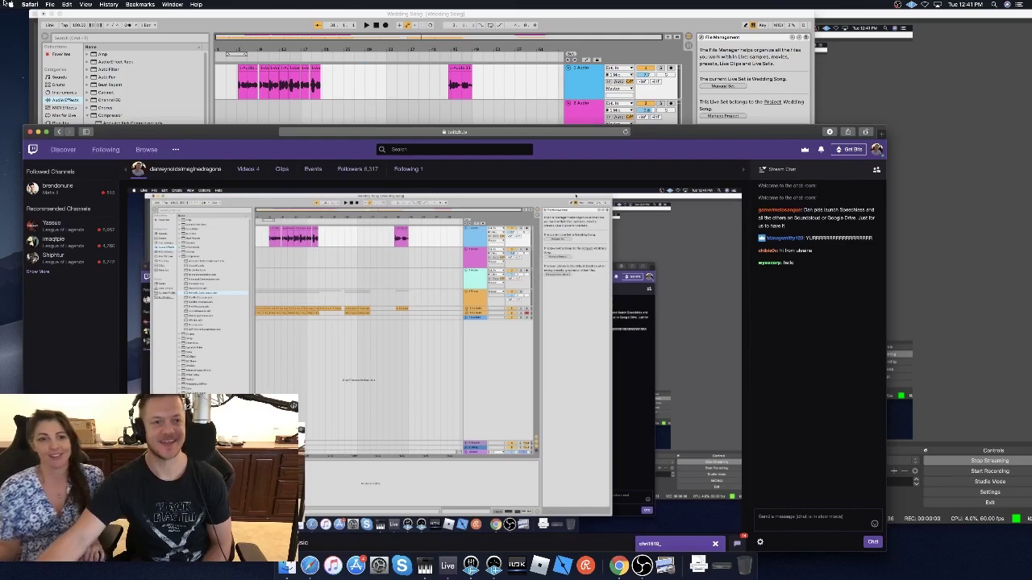
{"action": "left_click", "coordinate": [196, 103]}
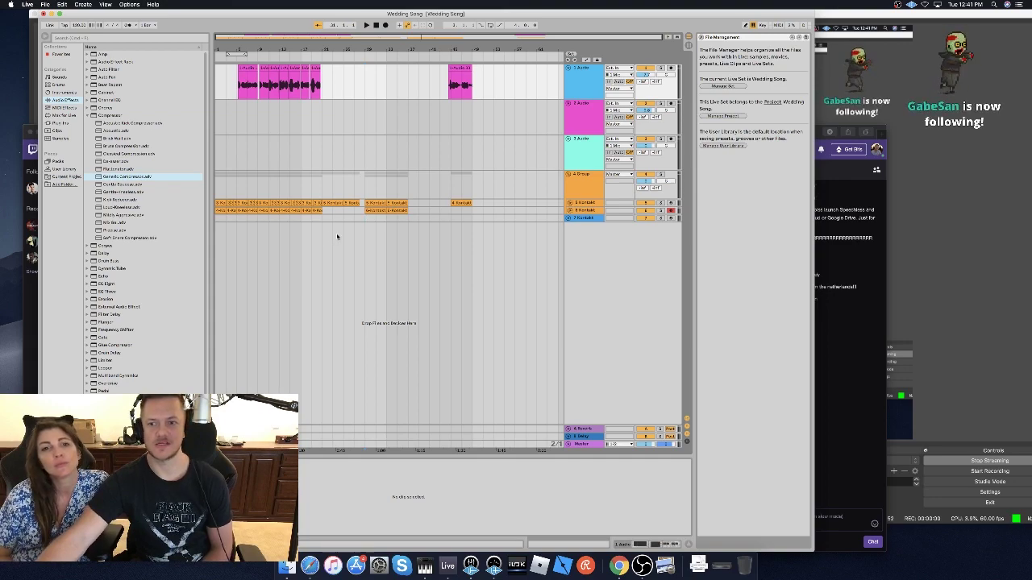
{"action": "left_click", "coordinate": [836, 375]}
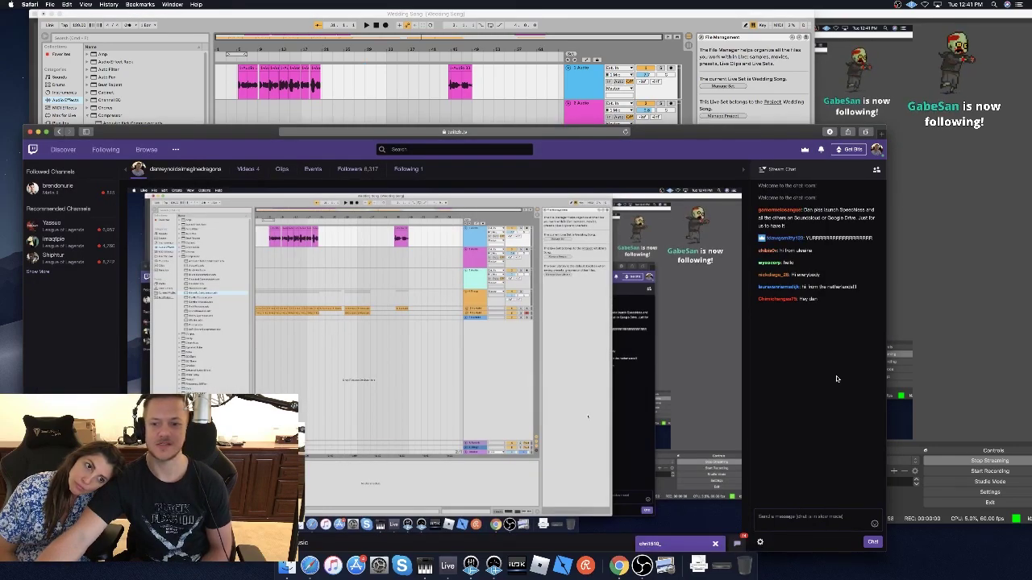
{"action": "left_click_drag", "start_coordinate": [726, 130], "coordinate": [789, 126]}
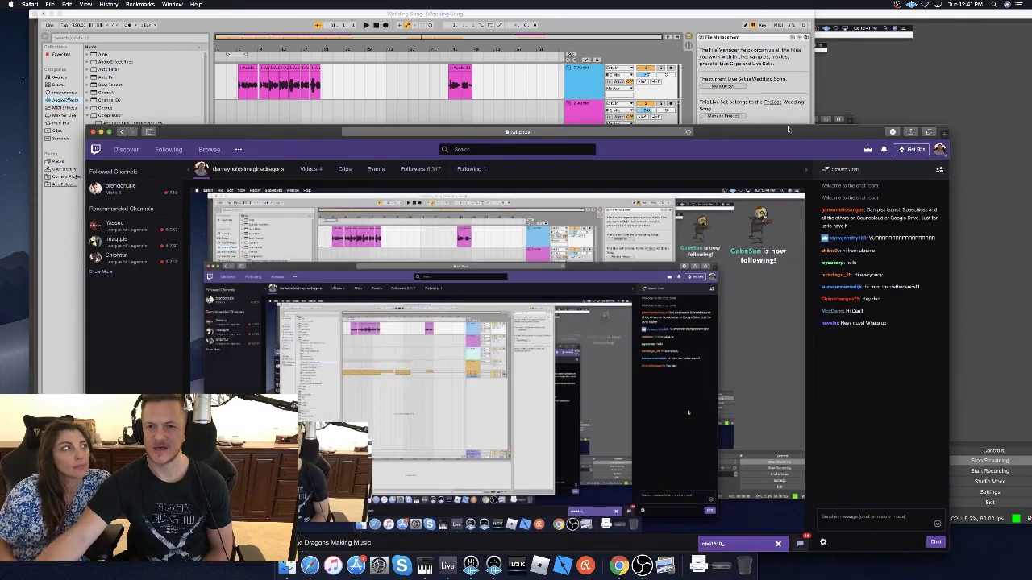
{"action": "left_click", "coordinate": [708, 29]}
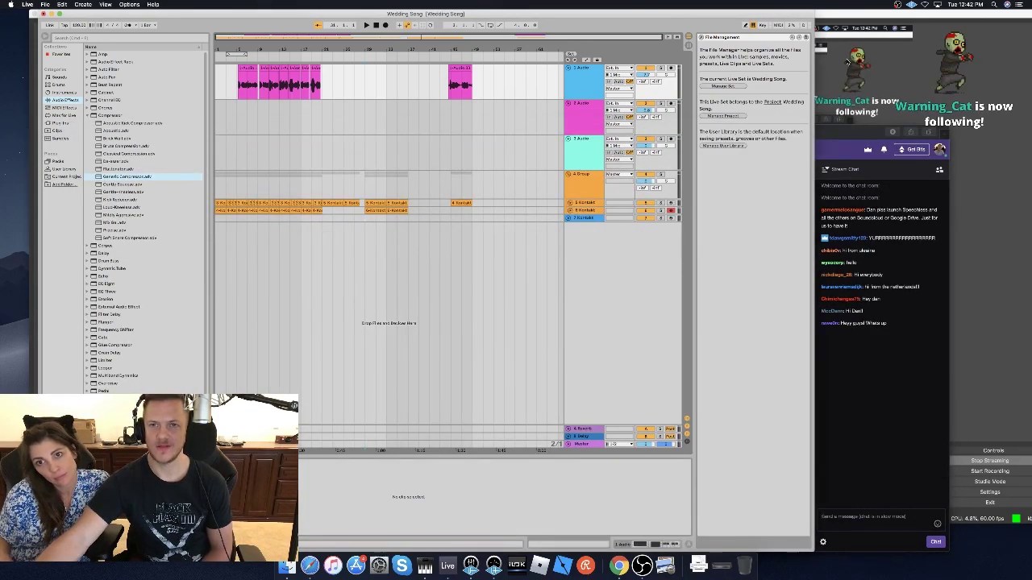
{"action": "left_click_drag", "start_coordinate": [567, 13], "coordinate": [563, 13]}
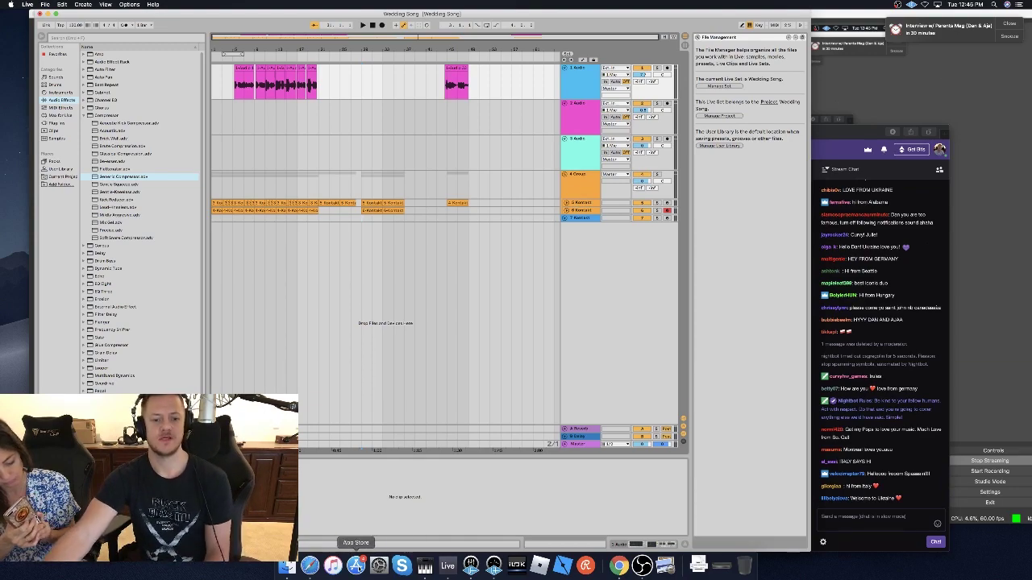
Look through the Applications folder in Finder, close its window, and dismiss the interview reminder.
{"action": "left_click", "coordinate": [287, 565]}
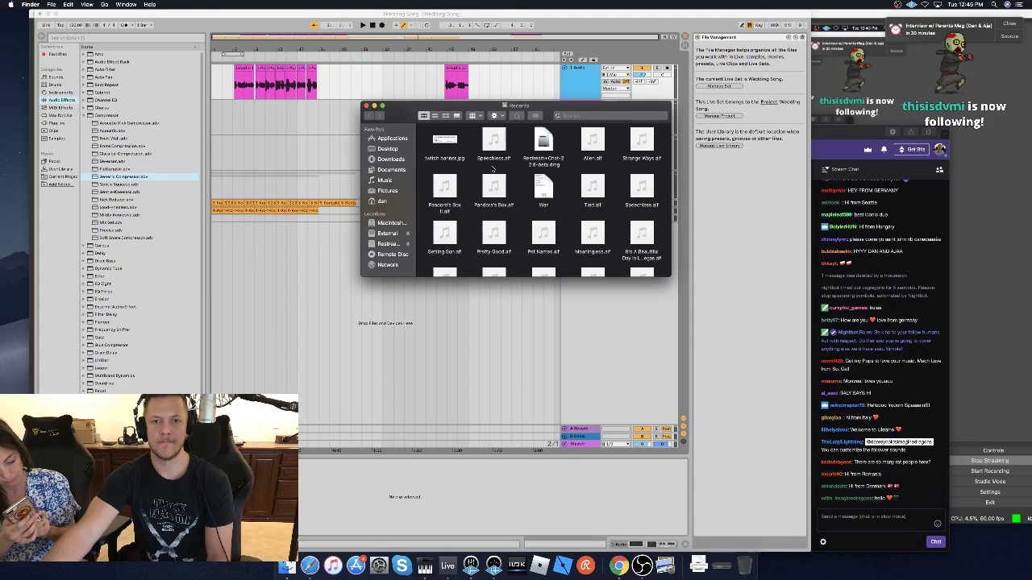
{"action": "left_click", "coordinate": [389, 139]}
{"action": "scroll", "coordinate": [491, 187], "scroll_direction": "down", "scroll_amount": 5}
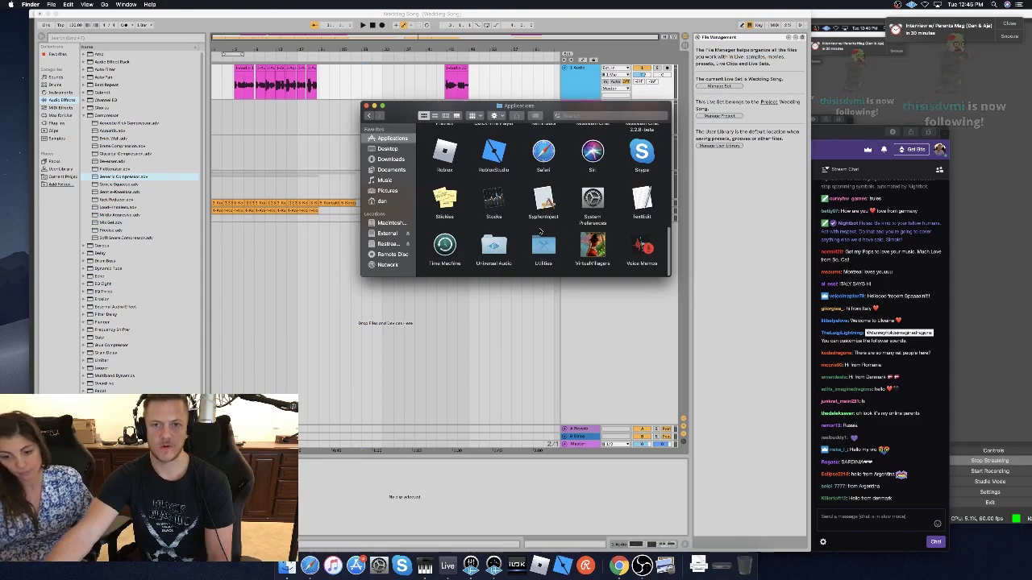
{"action": "scroll", "coordinate": [537, 231], "scroll_direction": "up", "scroll_amount": 2}
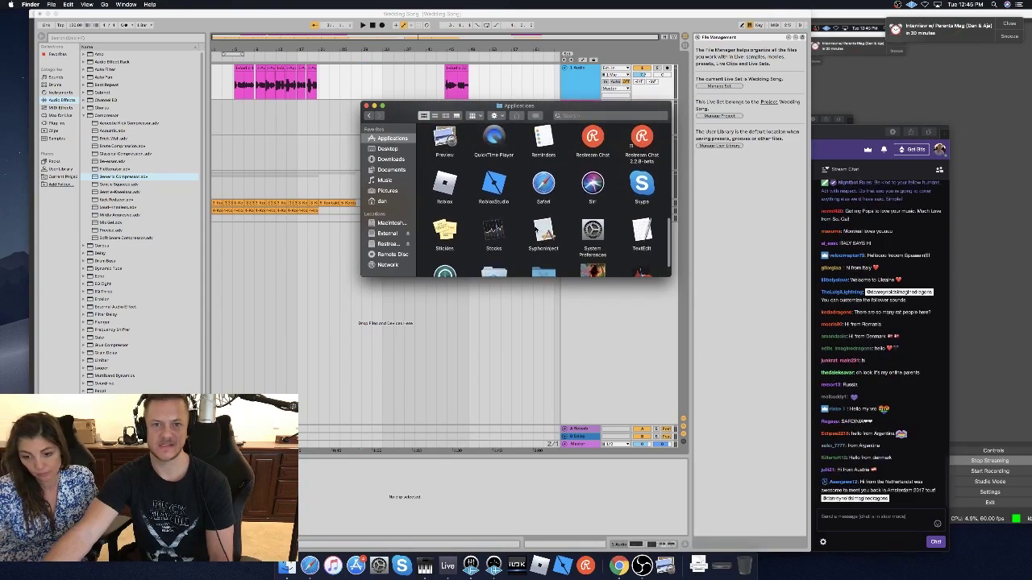
{"action": "scroll", "coordinate": [536, 230], "scroll_direction": "up", "scroll_amount": 1}
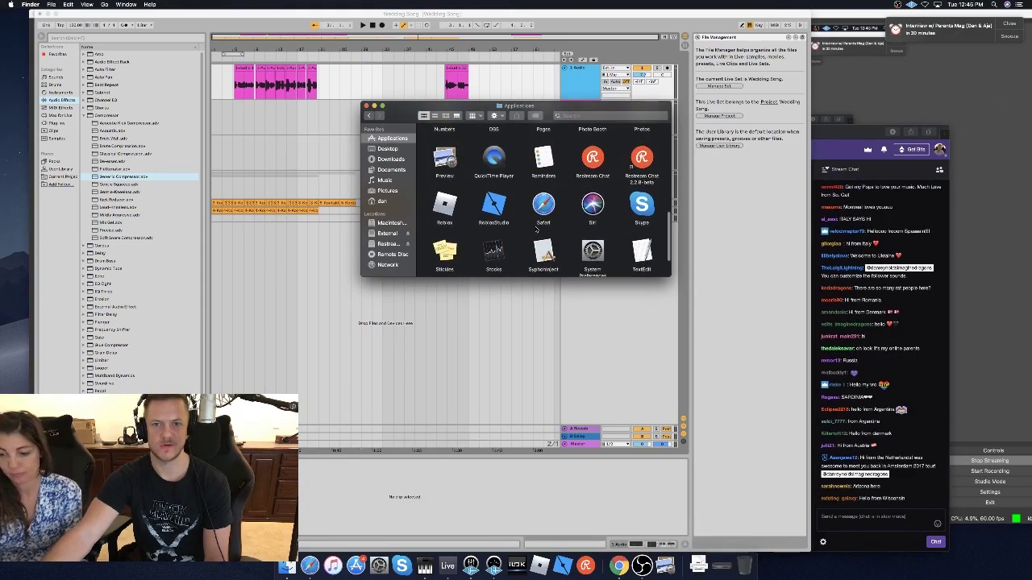
{"action": "scroll", "coordinate": [536, 231], "scroll_direction": "up", "scroll_amount": 4}
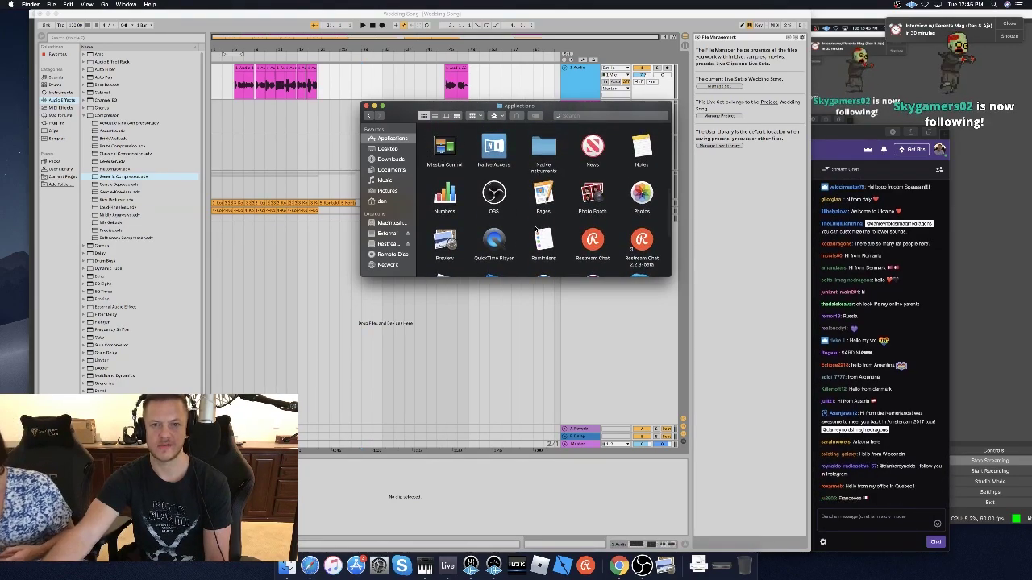
{"action": "scroll", "coordinate": [536, 231], "scroll_direction": "up", "scroll_amount": 2}
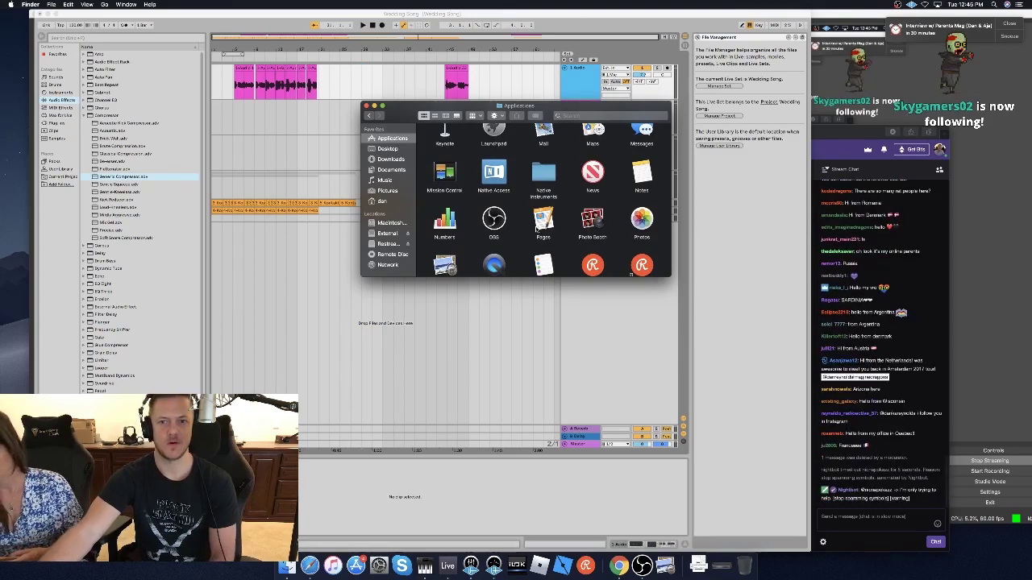
{"action": "scroll", "coordinate": [536, 231], "scroll_direction": "up", "scroll_amount": 4}
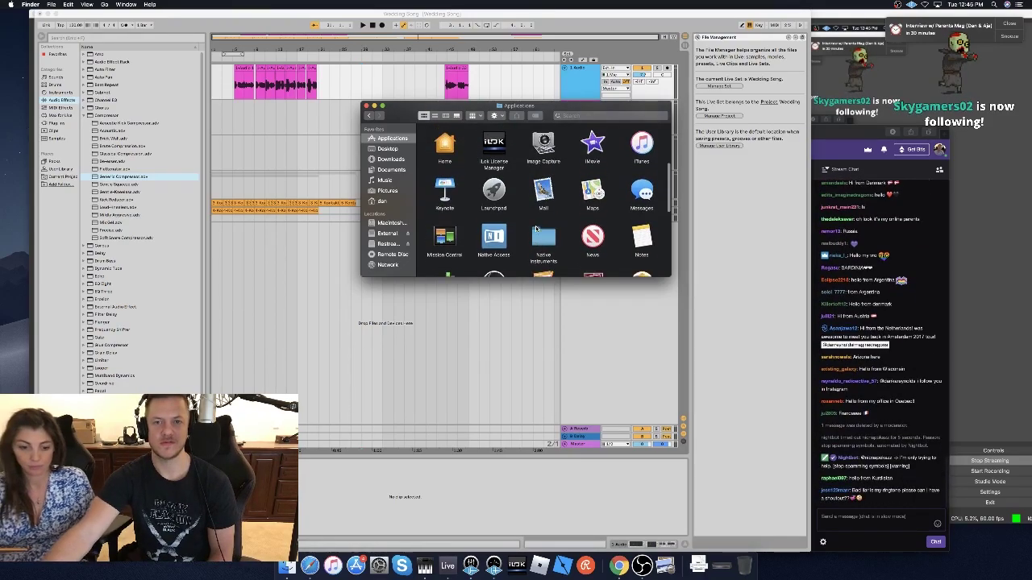
{"action": "scroll", "coordinate": [536, 231], "scroll_direction": "up", "scroll_amount": 4}
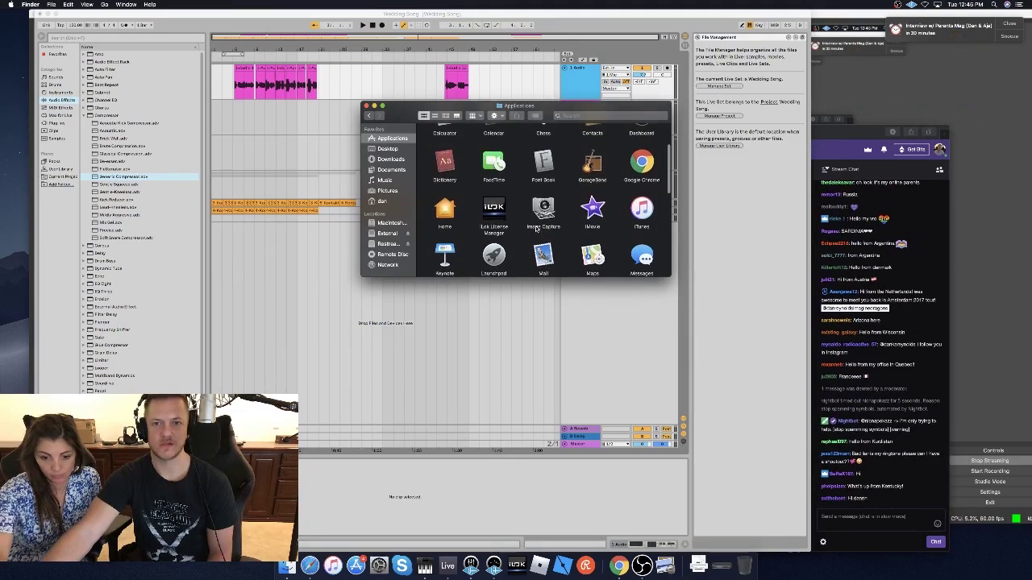
{"action": "scroll", "coordinate": [536, 231], "scroll_direction": "up", "scroll_amount": 3}
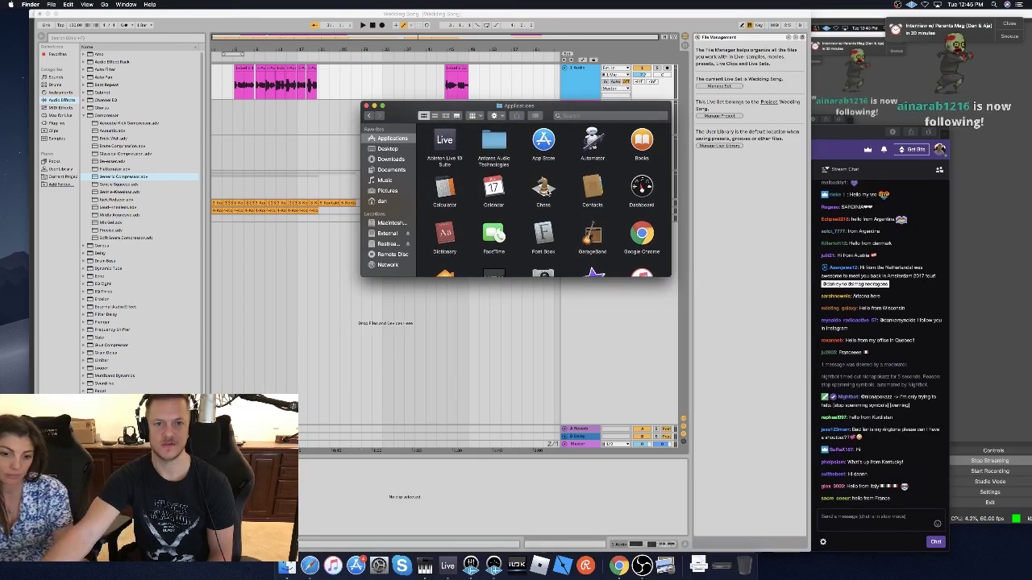
{"action": "left_click", "coordinate": [365, 105]}
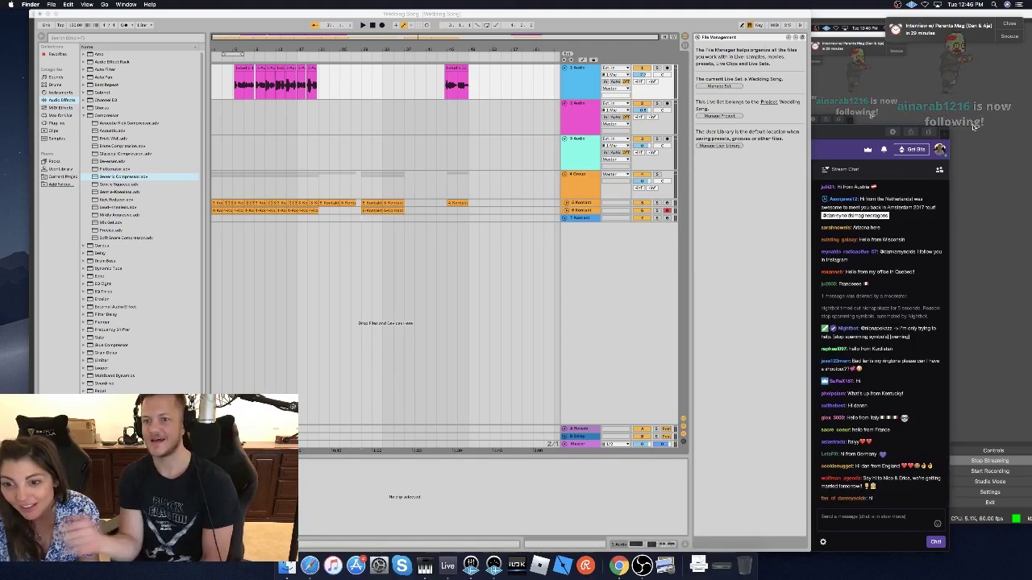
{"action": "left_click", "coordinate": [1009, 24]}
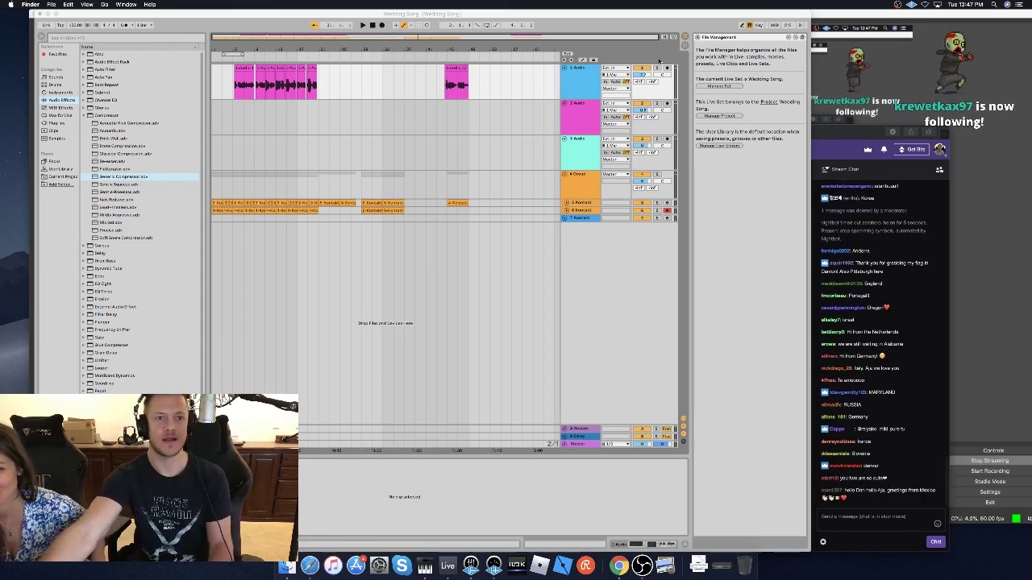
Play the Wedding Song arrangement from the later part of the first vocal section, and stop playback after listening.
{"action": "left_click", "coordinate": [372, 25]}
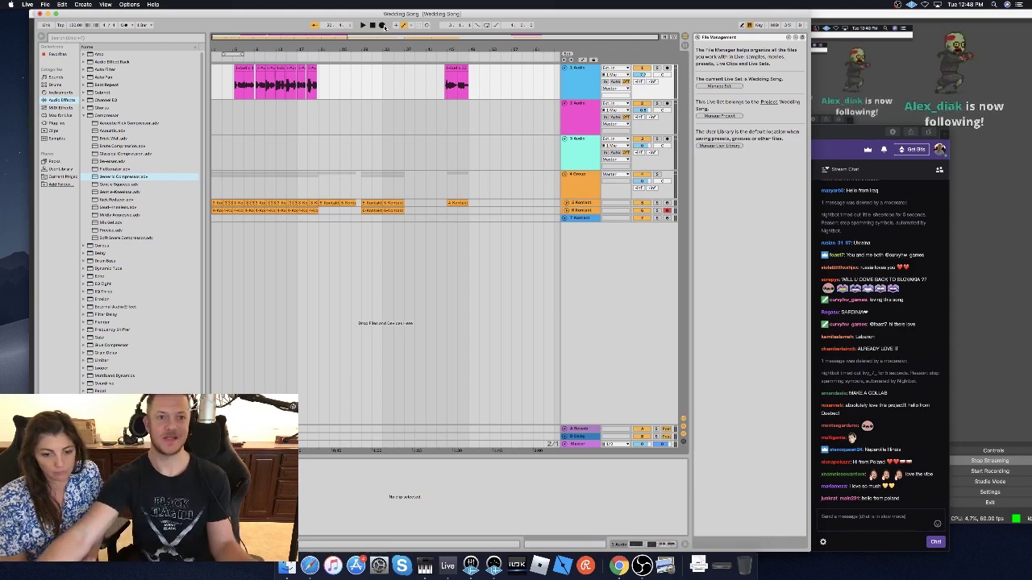
{"action": "left_click", "coordinate": [299, 116]}
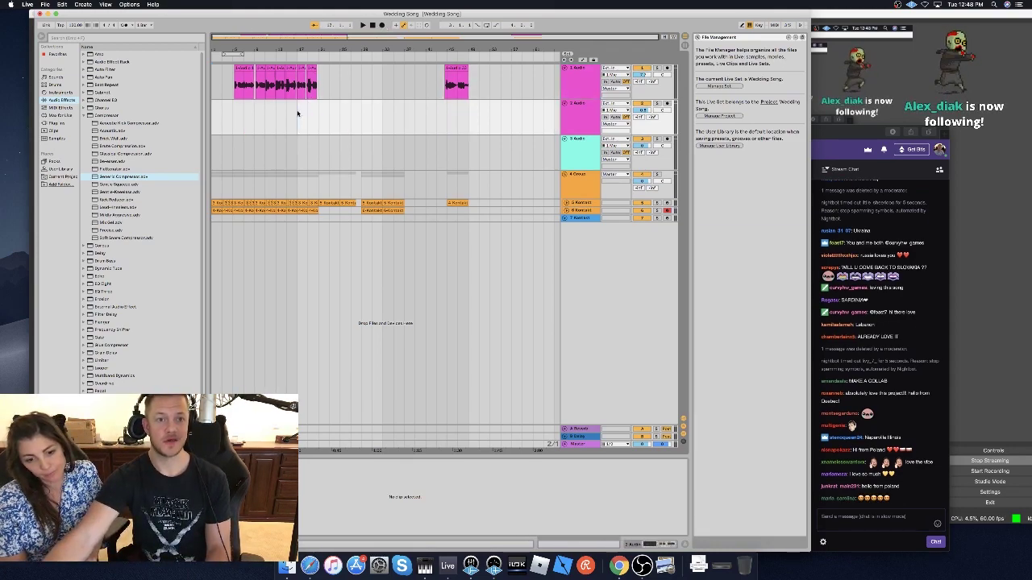
{"action": "key", "text": "space"}
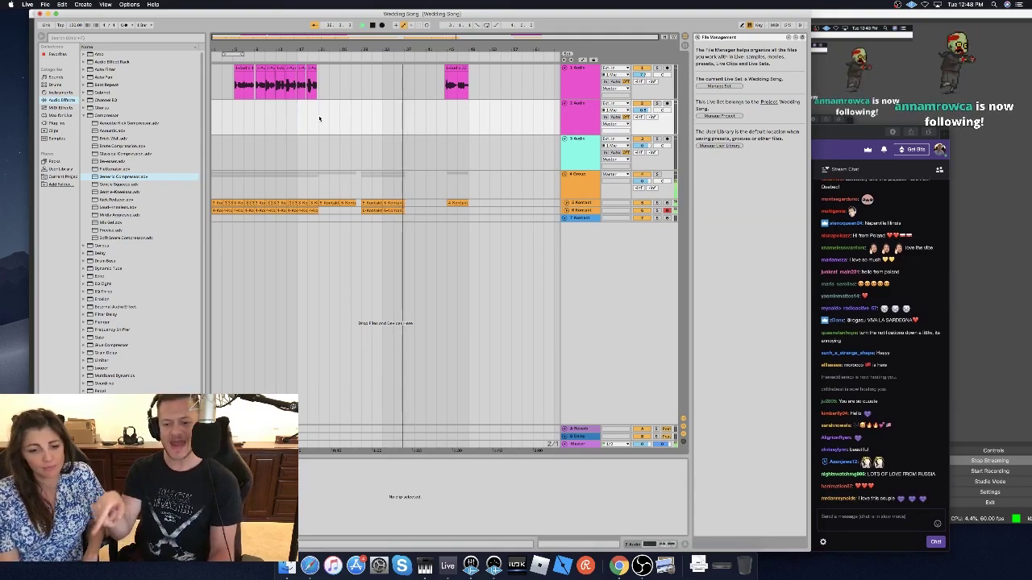
{"action": "key", "text": "space"}
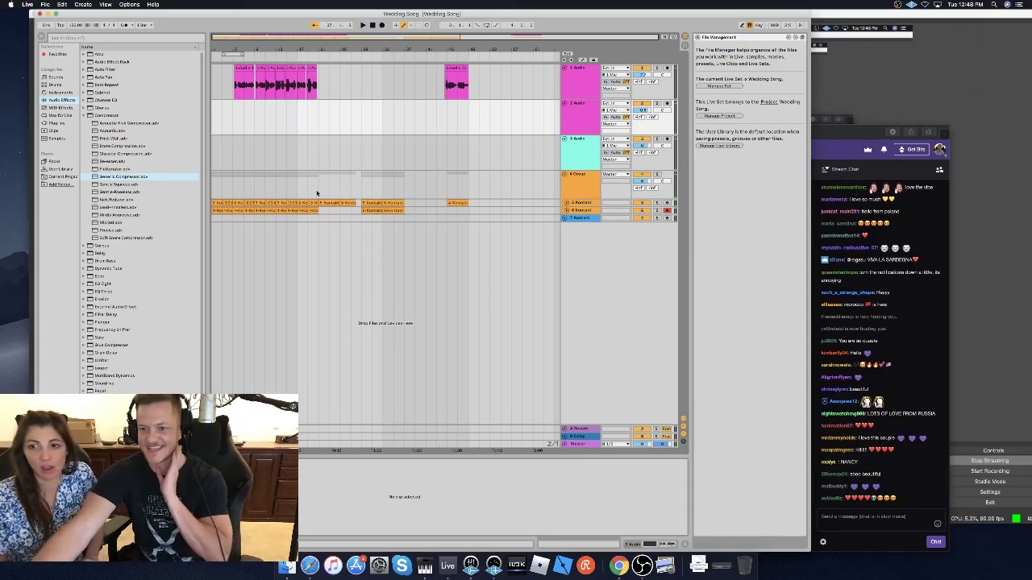
{"action": "left_click", "coordinate": [310, 189]}
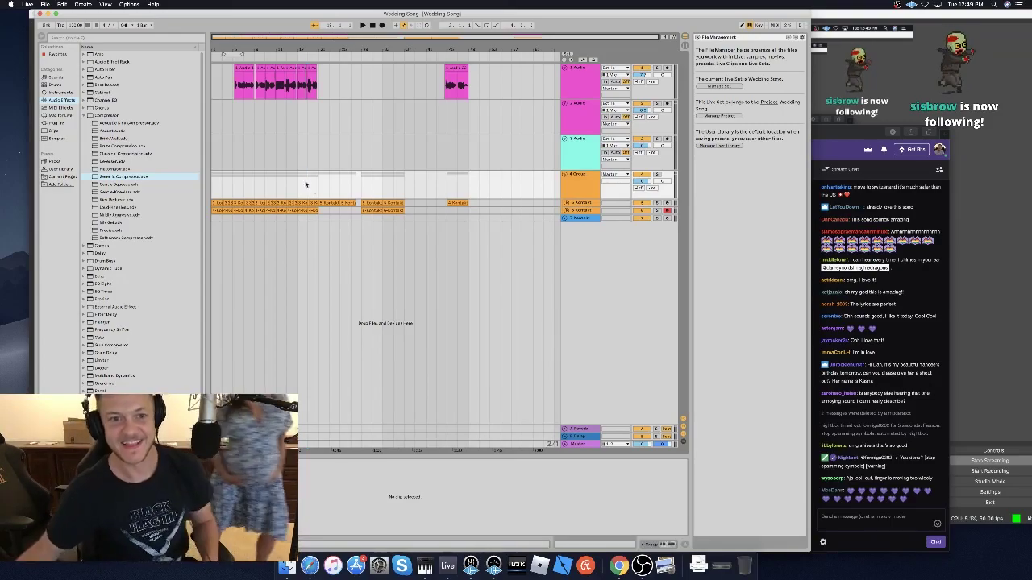
Insert five new audio tracks below the 7 Kontakt track.
{"action": "left_click", "coordinate": [574, 219]}
{"action": "right_click", "coordinate": [576, 219]}
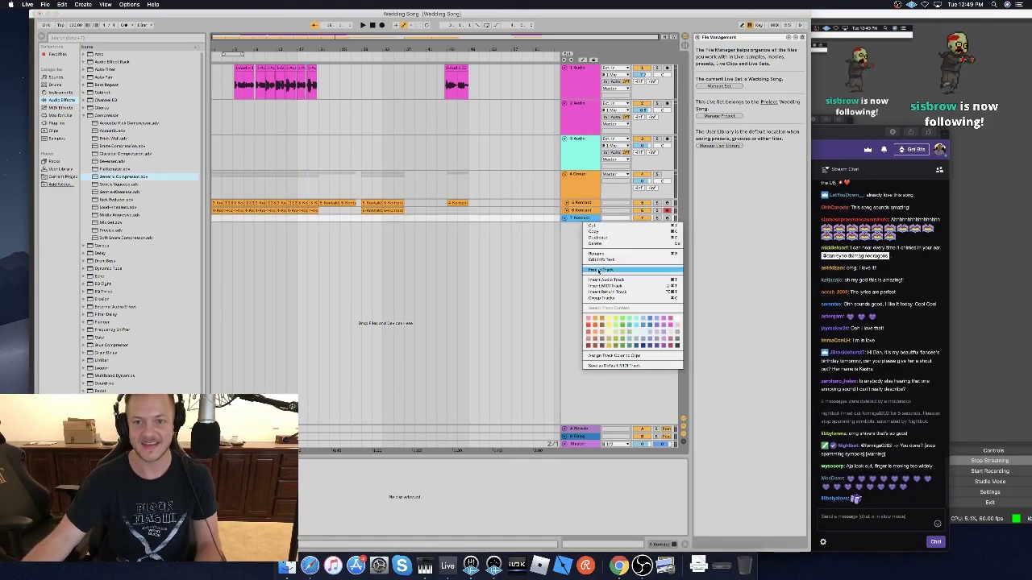
{"action": "left_click", "coordinate": [598, 281]}
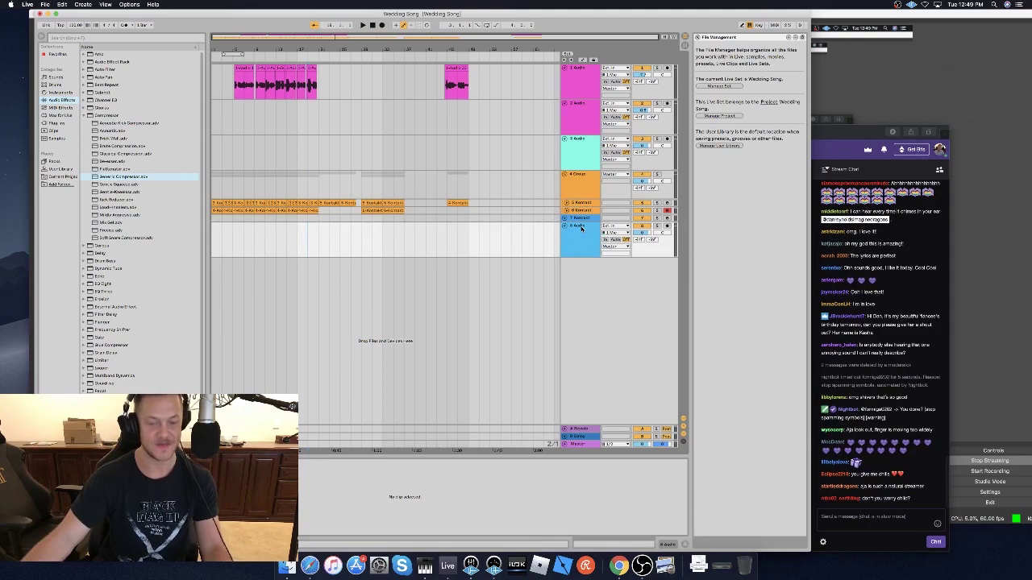
{"action": "key", "text": "super+t"}
{"action": "key", "text": "super+t"}
{"action": "key", "text": "super+t"}
{"action": "key", "text": "super+t"}
Turn on the metronome and record a short take on the 8 Audio track near the end of the first vocal section.
{"action": "left_click", "coordinate": [587, 225]}
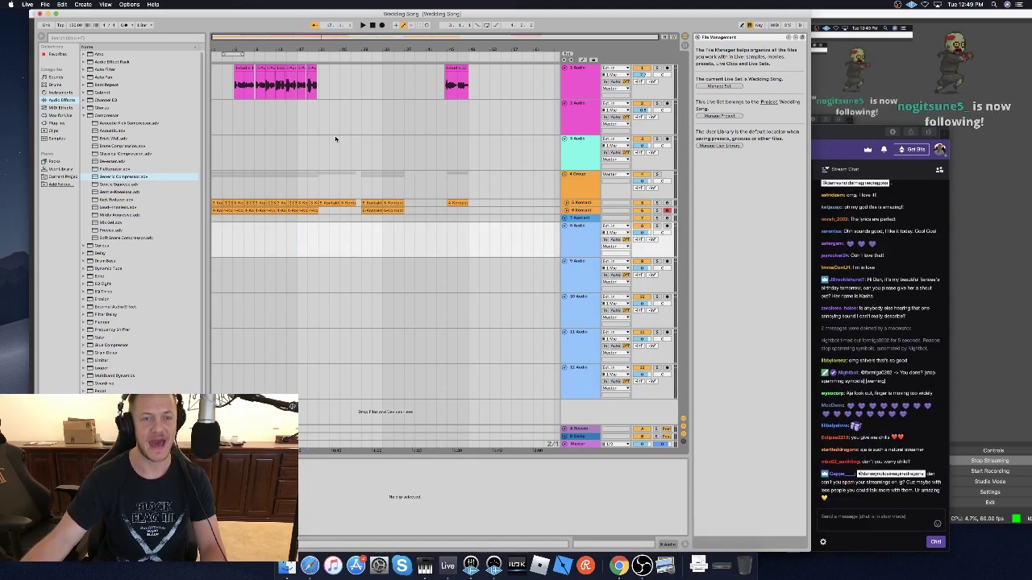
{"action": "key", "text": "space"}
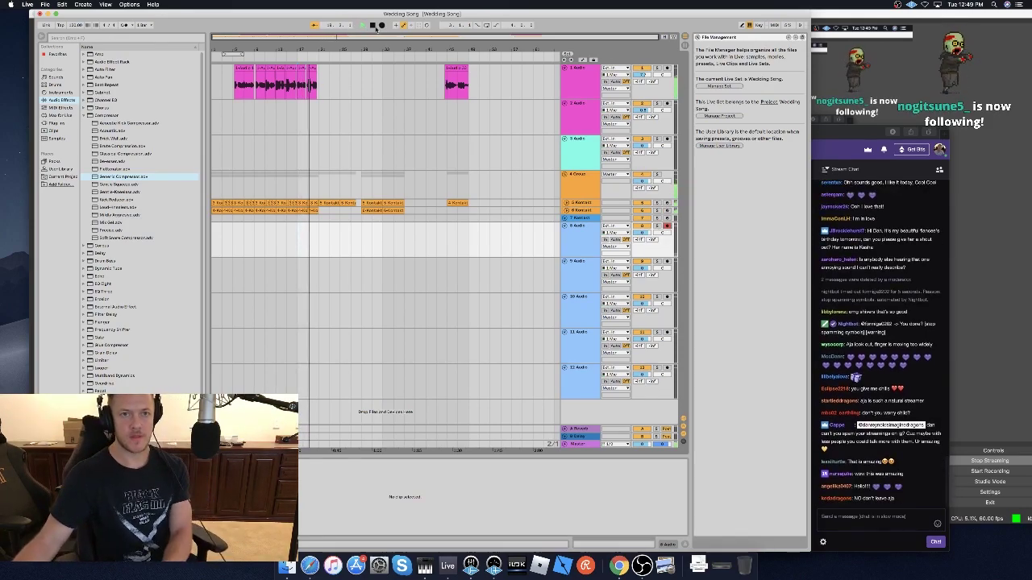
{"action": "left_click", "coordinate": [124, 25]}
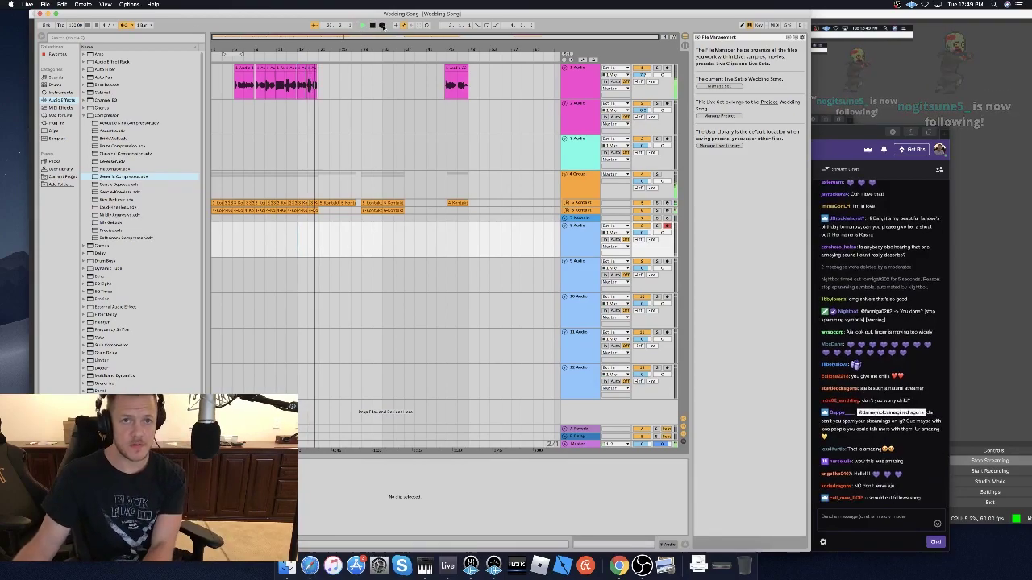
{"action": "key", "text": "space"}
{"action": "left_click", "coordinate": [304, 237]}
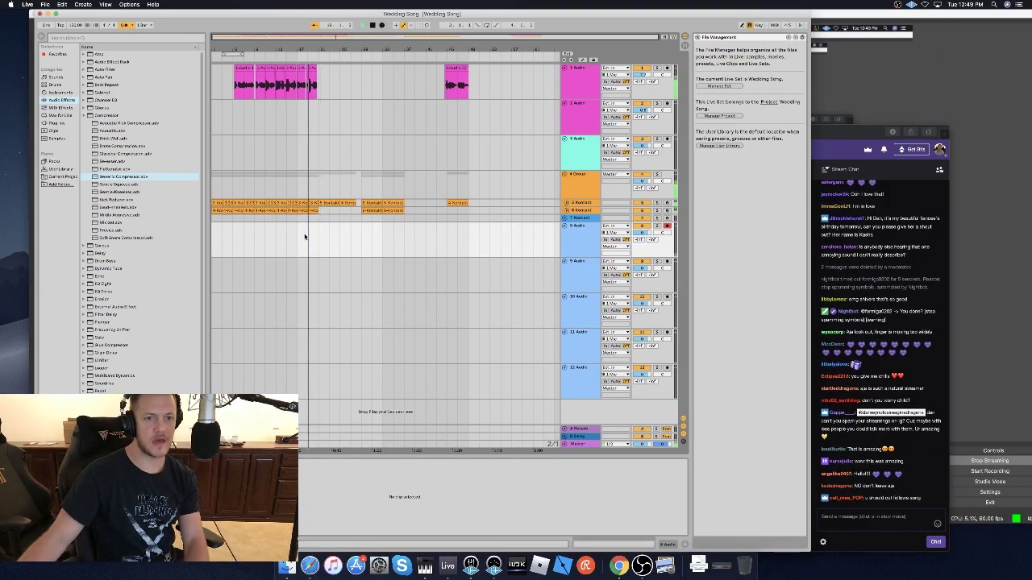
{"action": "left_click", "coordinate": [382, 25]}
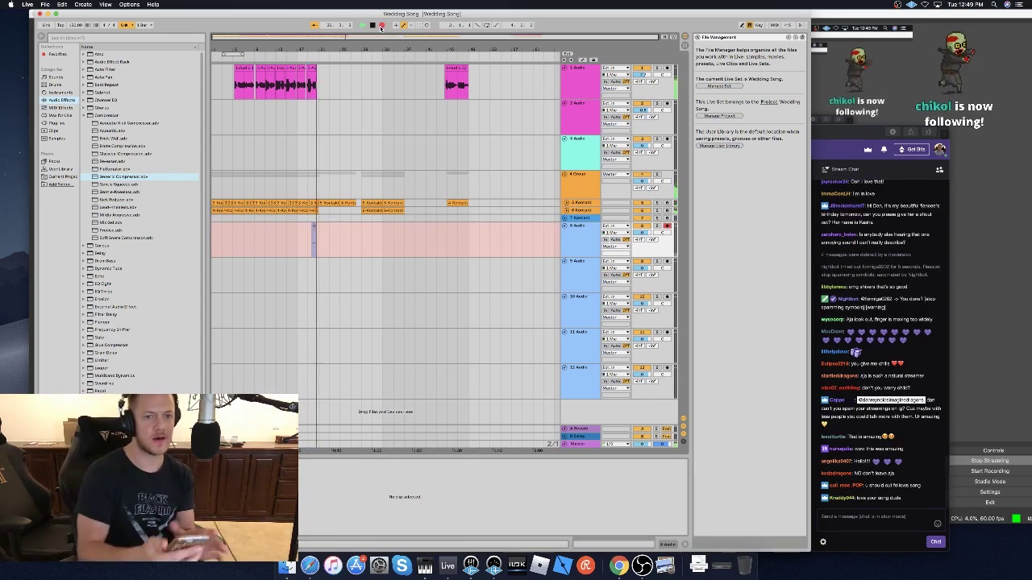
{"action": "left_click", "coordinate": [381, 25]}
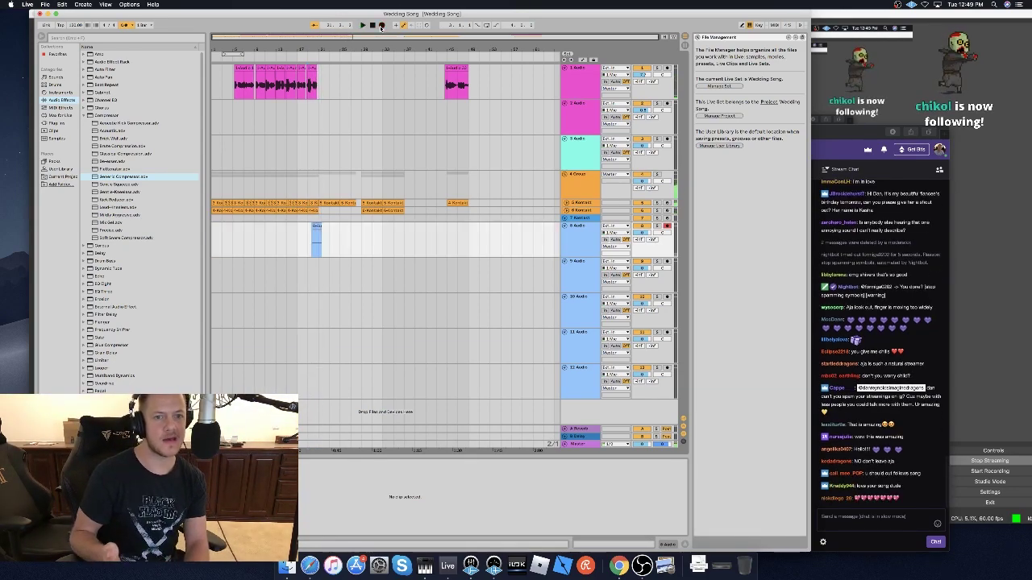
Check the 8 Audio input settings, switch to the Console mixer to toggle the first channel's mute, and return to the Live set.
{"action": "left_click", "coordinate": [613, 233]}
{"action": "left_click", "coordinate": [613, 240]}
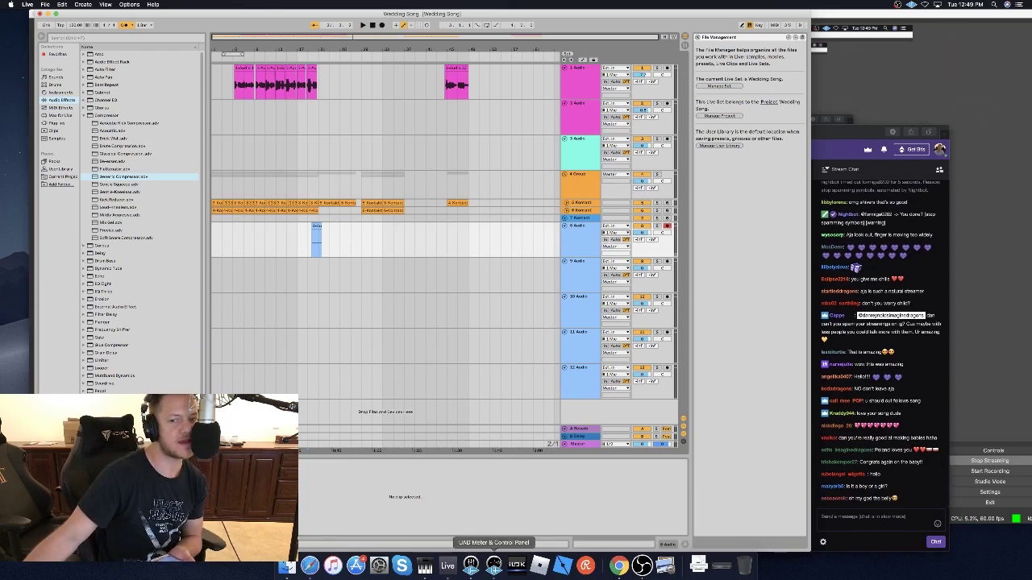
{"action": "left_click", "coordinate": [425, 565]}
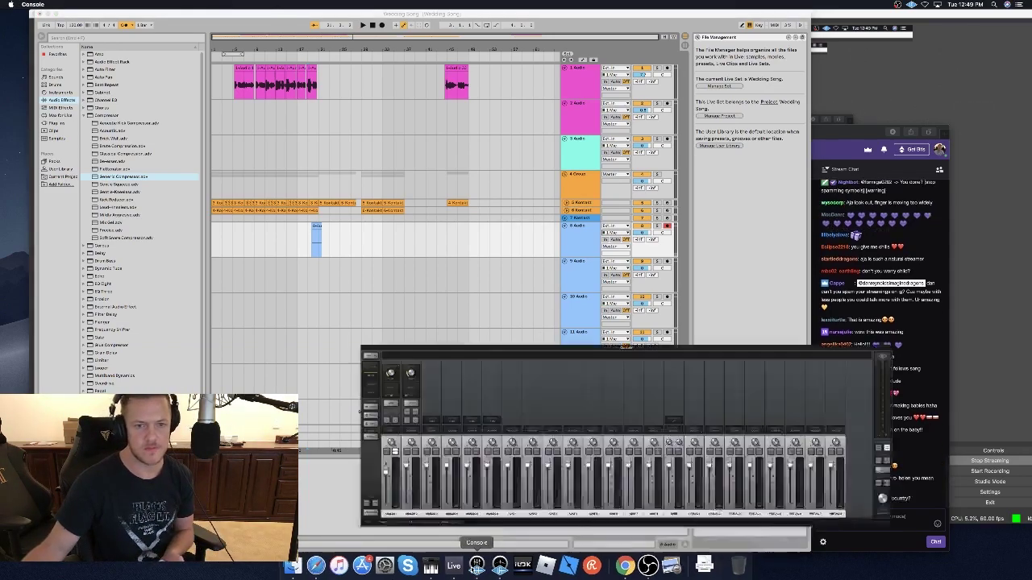
{"action": "left_click", "coordinate": [94, 345]}
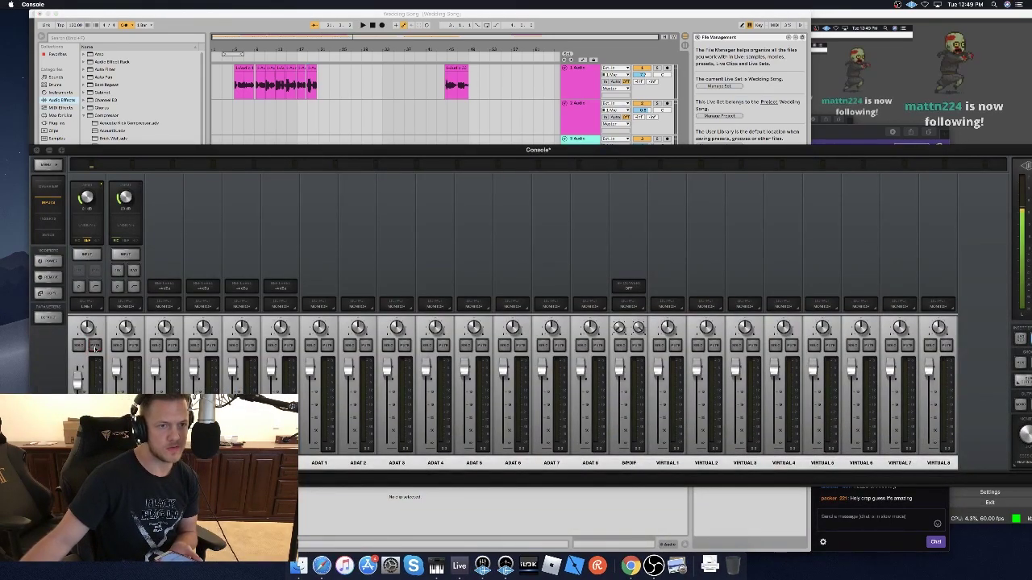
{"action": "left_click", "coordinate": [49, 150]}
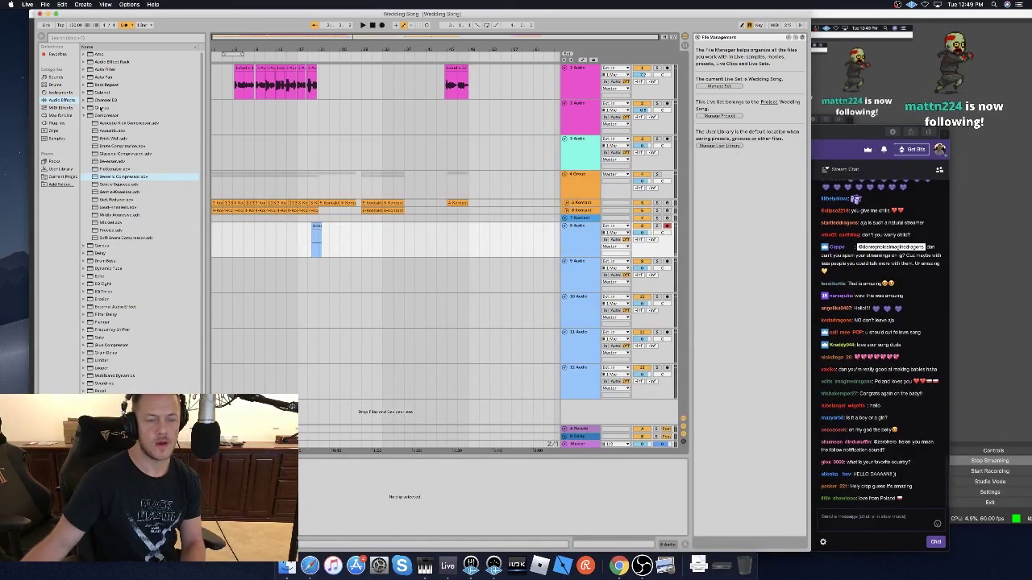
Review the audio device, sample rate and latency settings in the Live preferences, and close them.
{"action": "left_click_drag", "start_coordinate": [74, 16], "coordinate": [4, 3]}
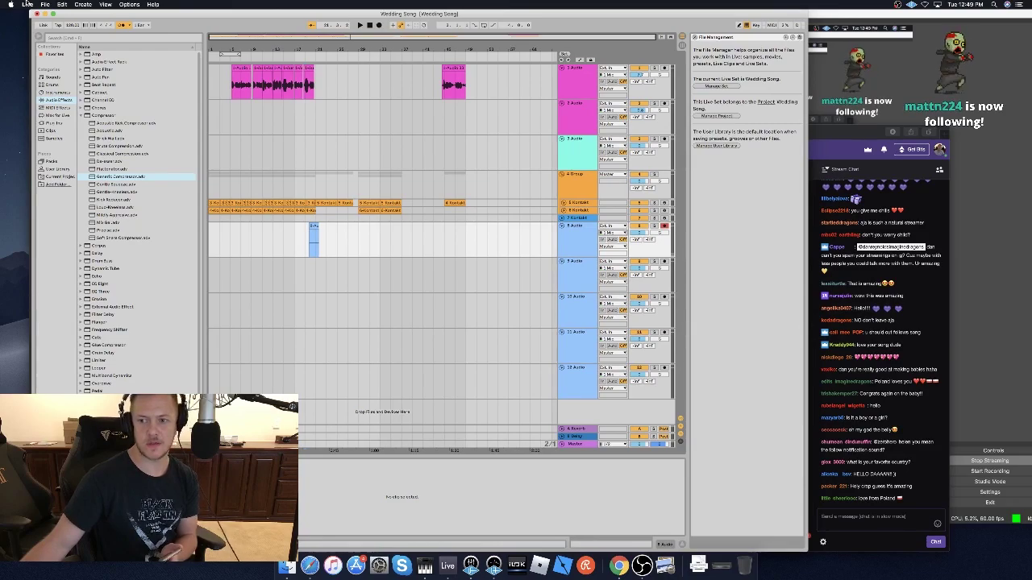
{"action": "left_click", "coordinate": [27, 4]}
{"action": "left_click", "coordinate": [342, 183]}
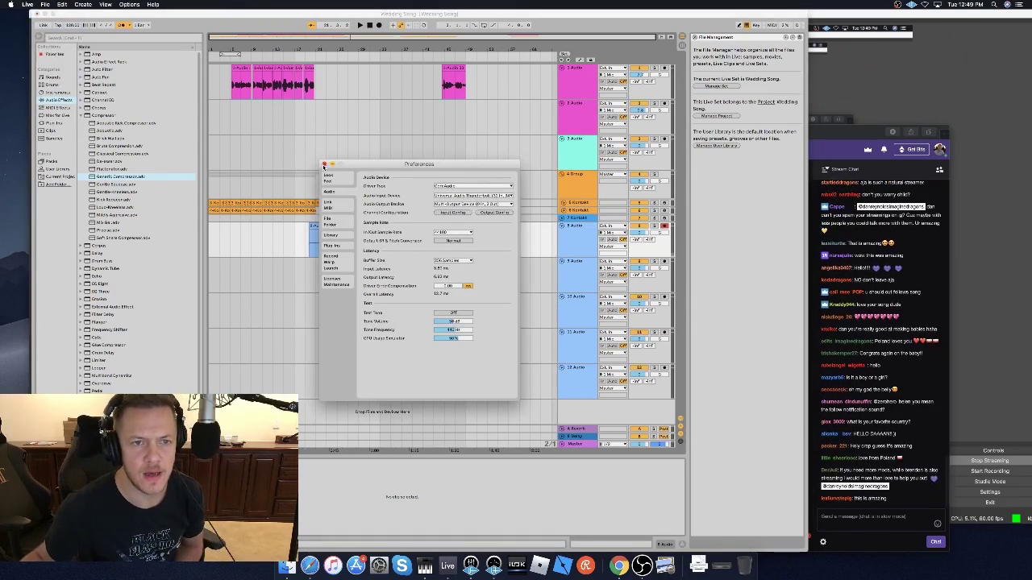
{"action": "left_click", "coordinate": [324, 164]}
Record another short take on the 8 Audio track just before its existing clip, and undo the recording.
{"action": "left_click", "coordinate": [295, 238]}
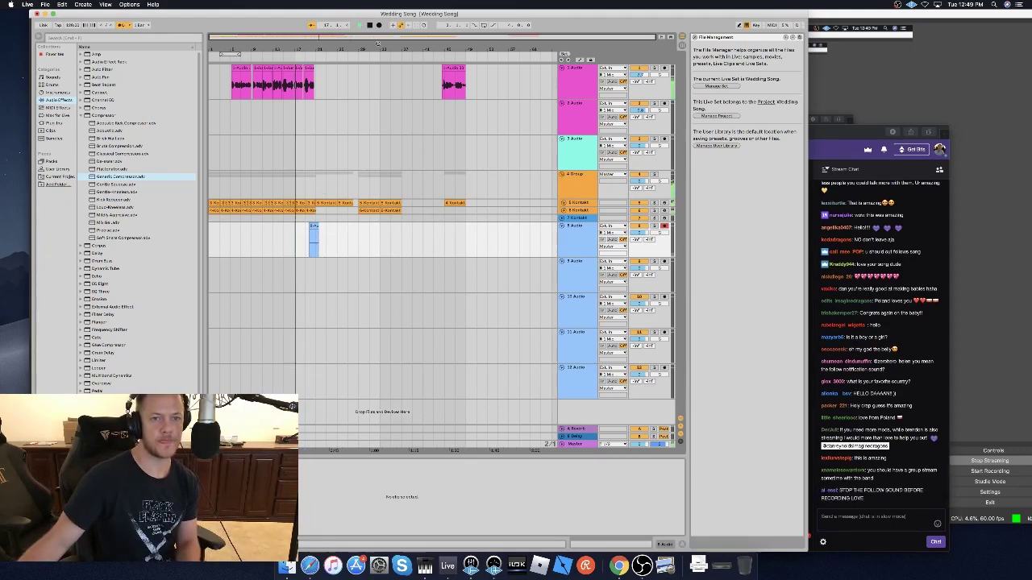
{"action": "left_click", "coordinate": [379, 25]}
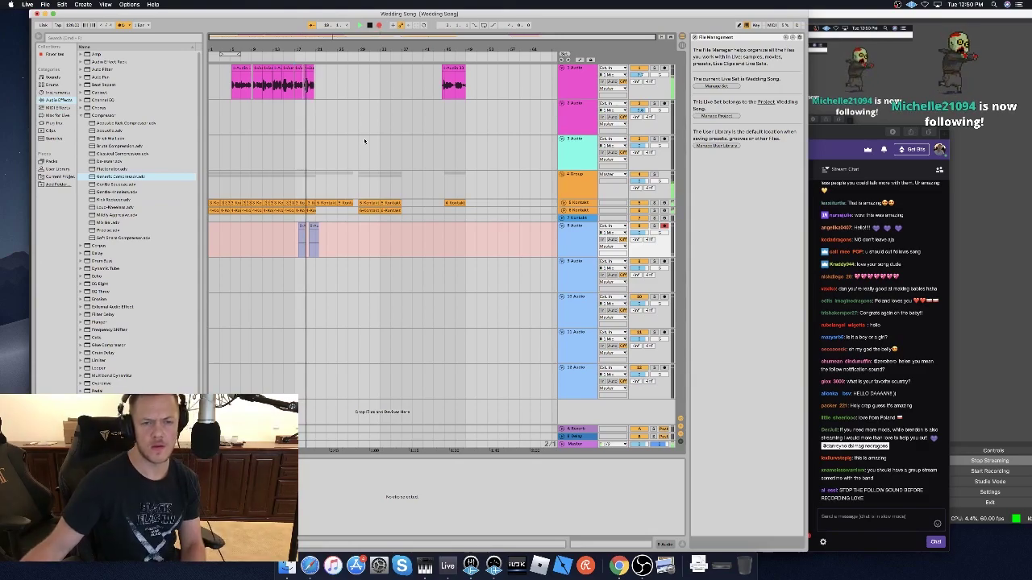
{"action": "key", "text": "space"}
{"action": "key", "text": "super+z"}
Record a short test take on the 1 Audio track, and delete both that take and the short 8 Audio clip.
{"action": "left_click", "coordinate": [664, 68]}
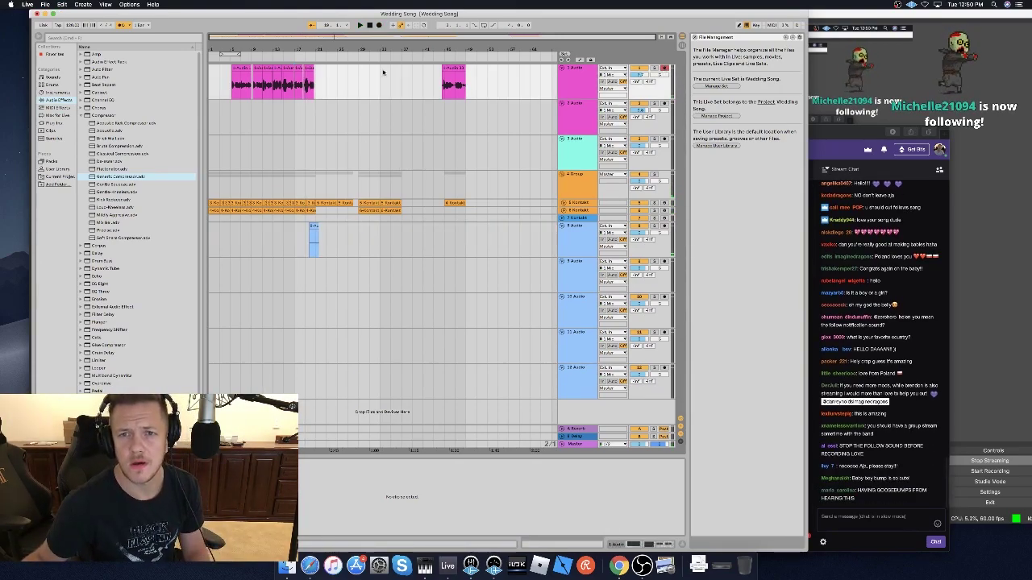
{"action": "left_click", "coordinate": [380, 26]}
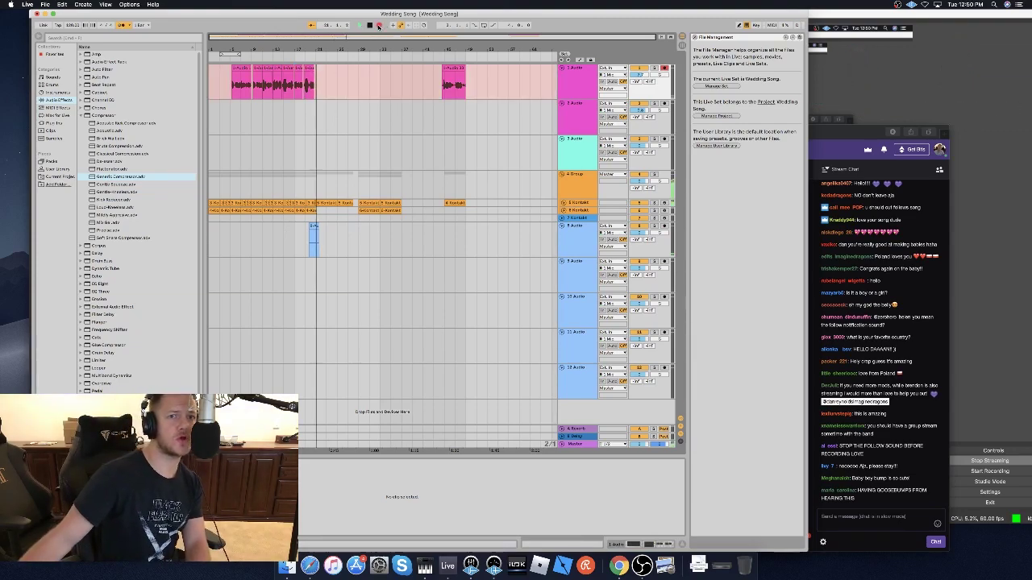
{"action": "key", "text": "space"}
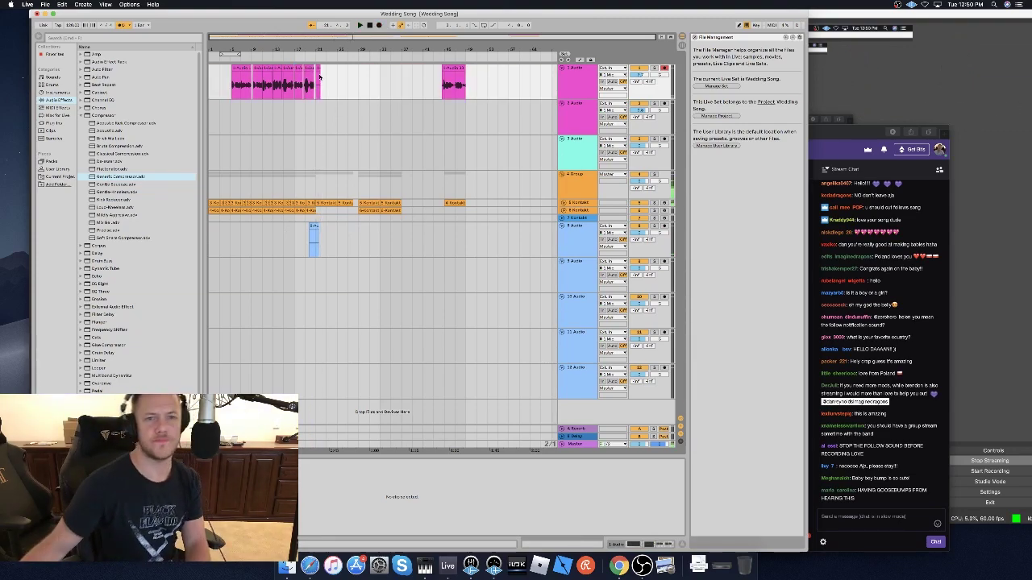
{"action": "key", "text": "BackSpace"}
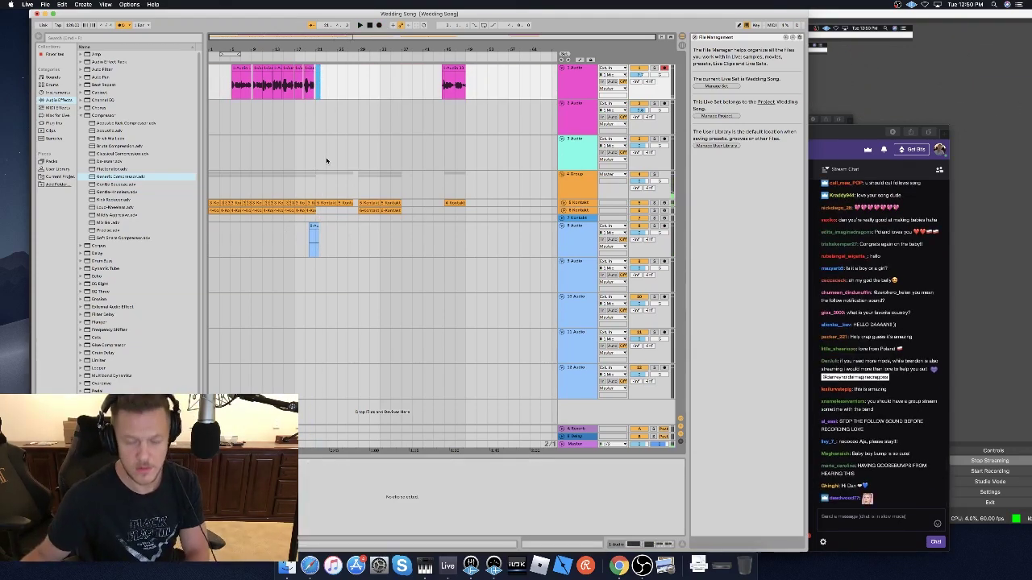
{"action": "left_click", "coordinate": [314, 226]}
{"action": "key", "text": "BackSpace"}
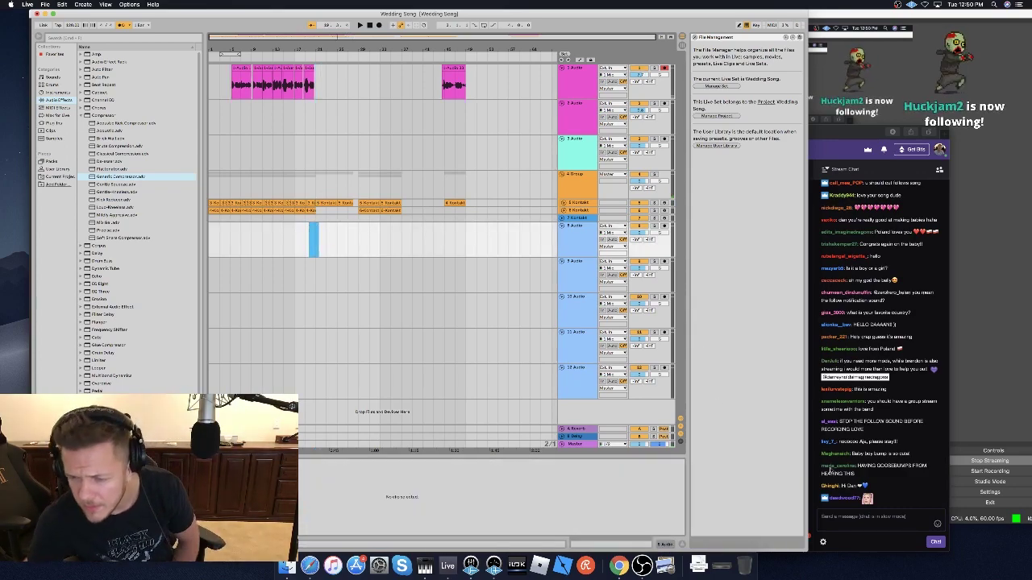
Open the sound settings in System Preferences and choose Multi-Output Device as the sound output.
{"action": "left_click", "coordinate": [16, 33]}
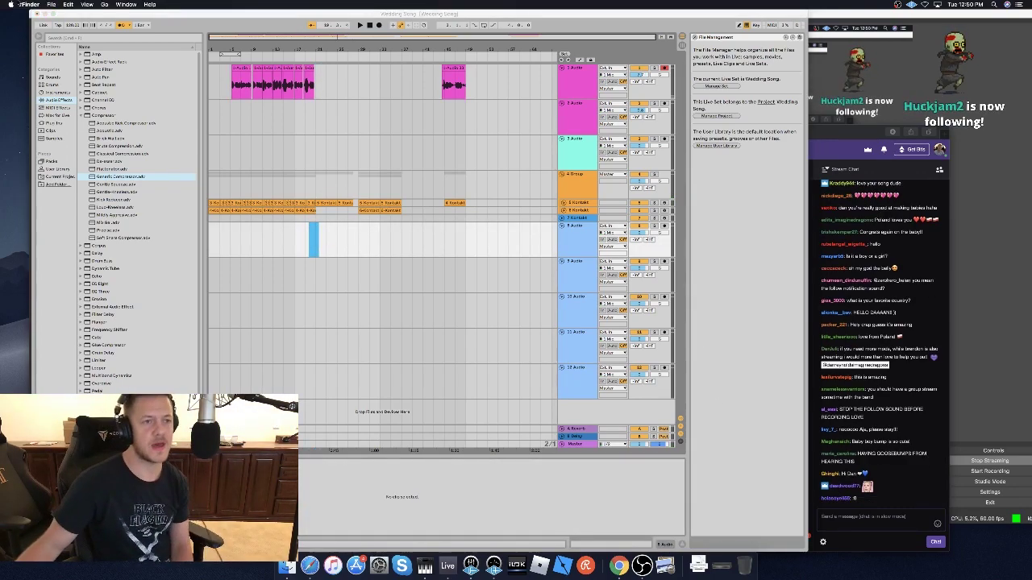
{"action": "left_click", "coordinate": [11, 4]}
{"action": "left_click", "coordinate": [8, 28]}
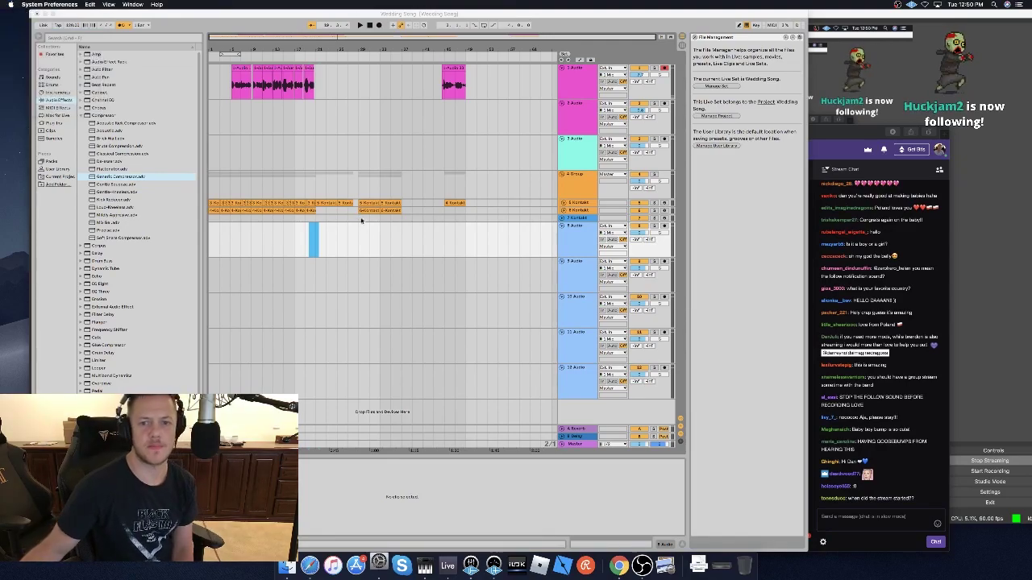
{"action": "left_click", "coordinate": [830, 239]}
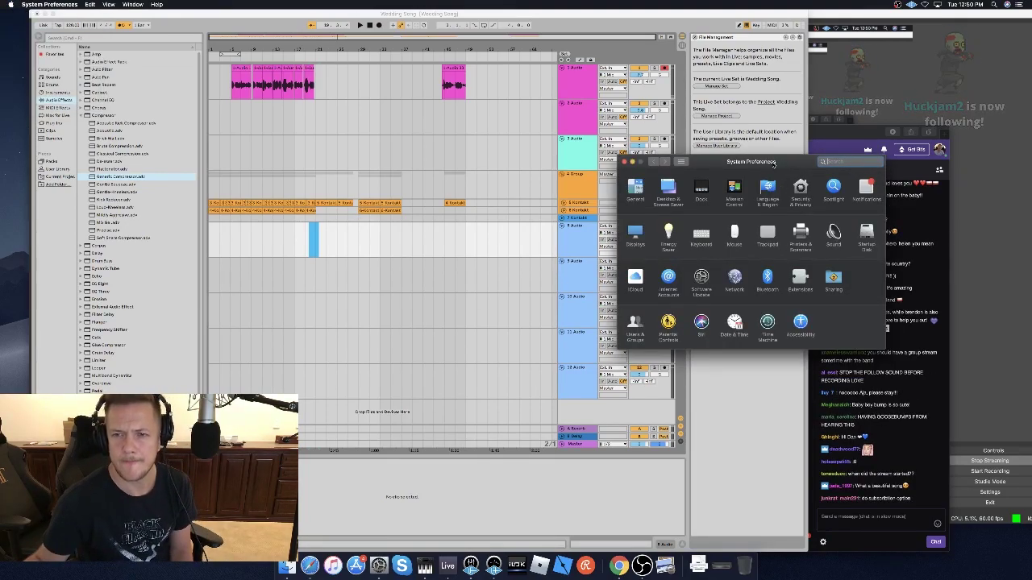
{"action": "left_click_drag", "start_coordinate": [773, 161], "coordinate": [516, 155]}
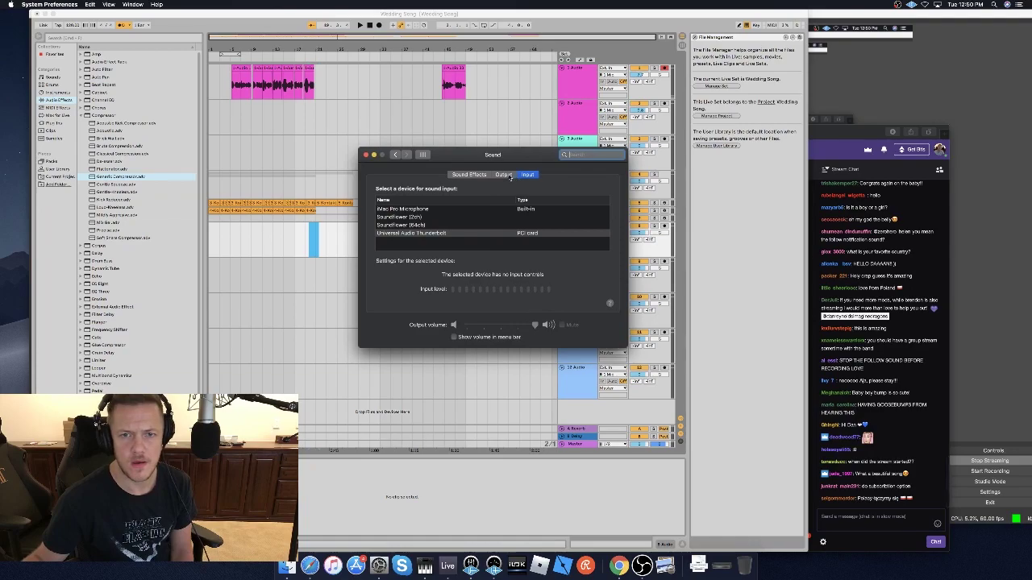
{"action": "left_click", "coordinate": [504, 176]}
{"action": "left_click", "coordinate": [456, 242]}
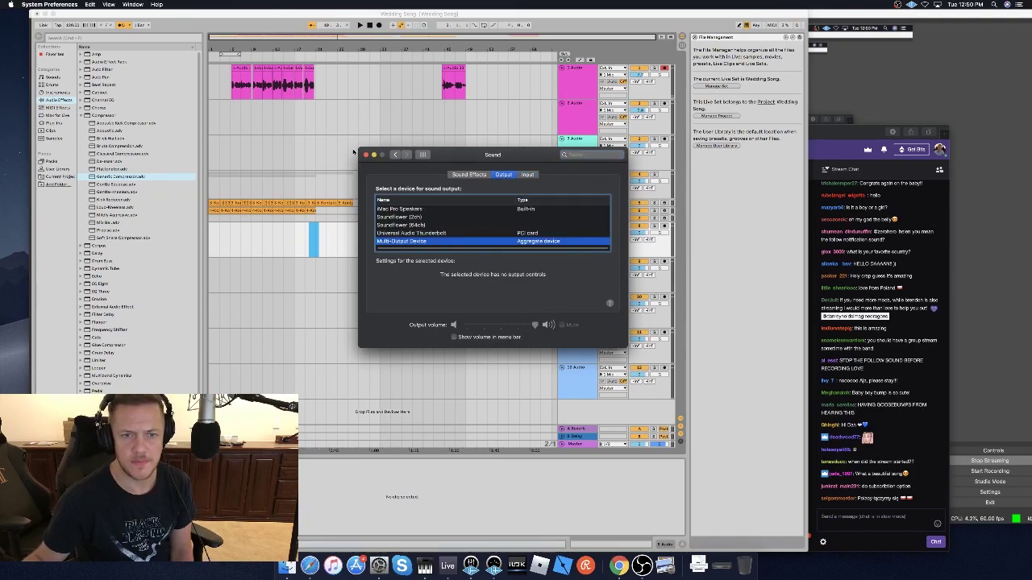
{"action": "left_click", "coordinate": [367, 154]}
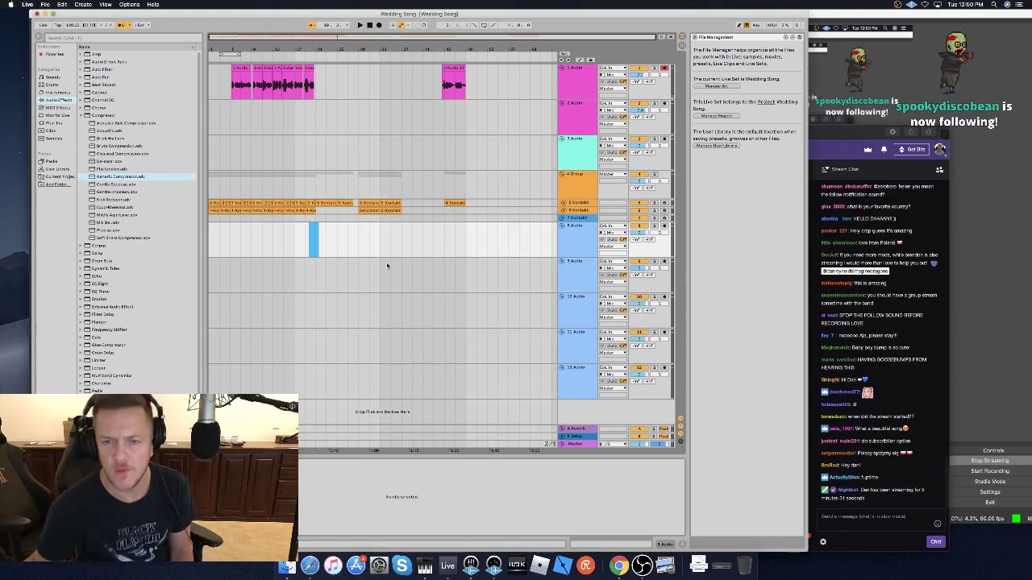
Check the 8 Audio input channel options, keeping the first mono input, and look over the Console mixer.
{"action": "left_click", "coordinate": [621, 234]}
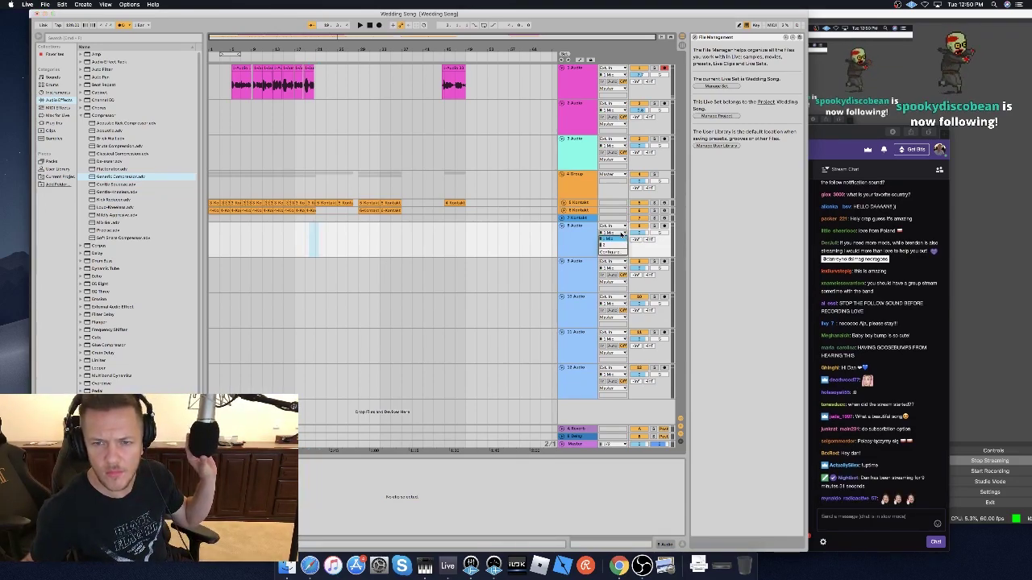
{"action": "left_click", "coordinate": [622, 238]}
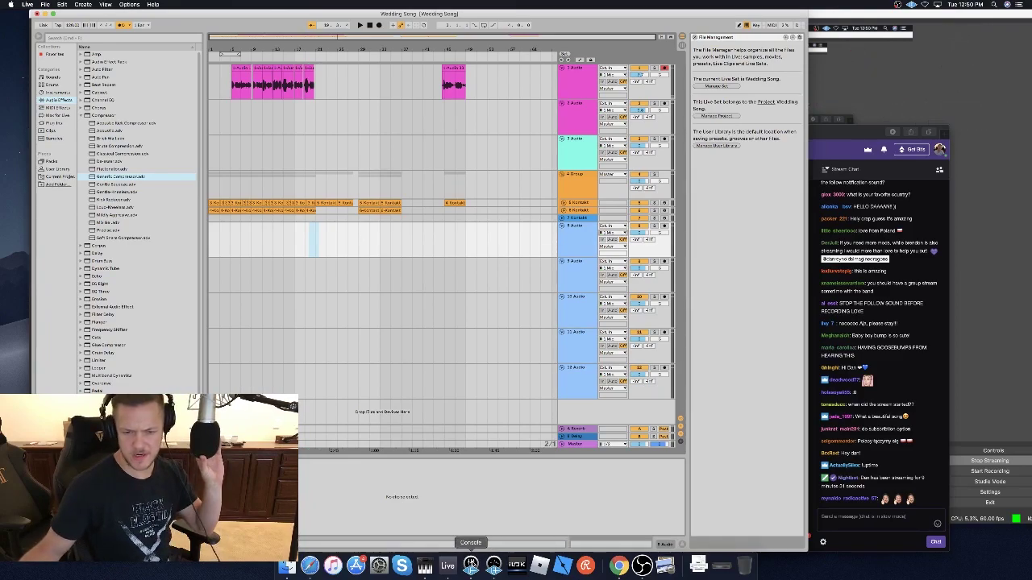
{"action": "left_click", "coordinate": [503, 565]}
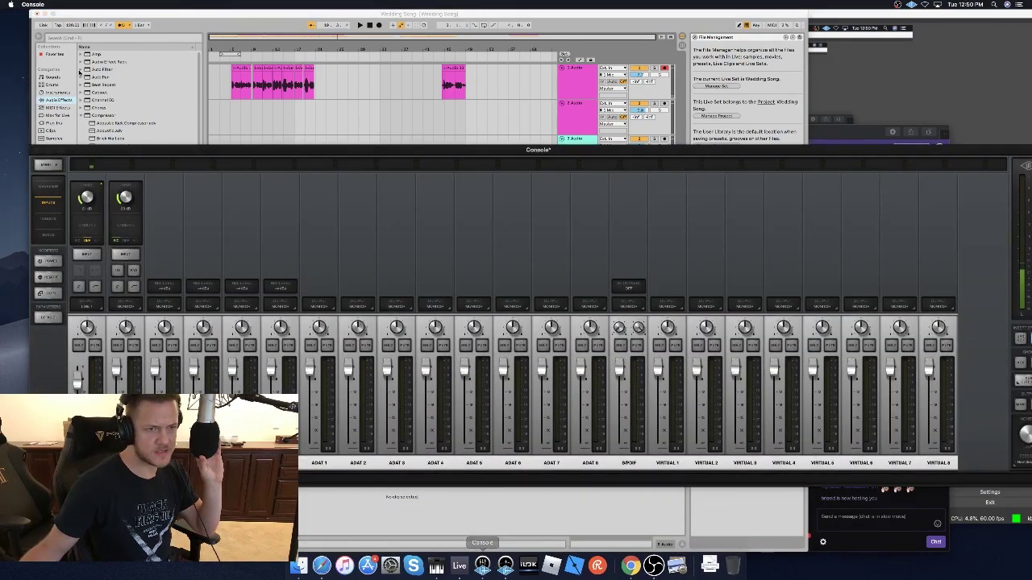
{"action": "left_click", "coordinate": [50, 150]}
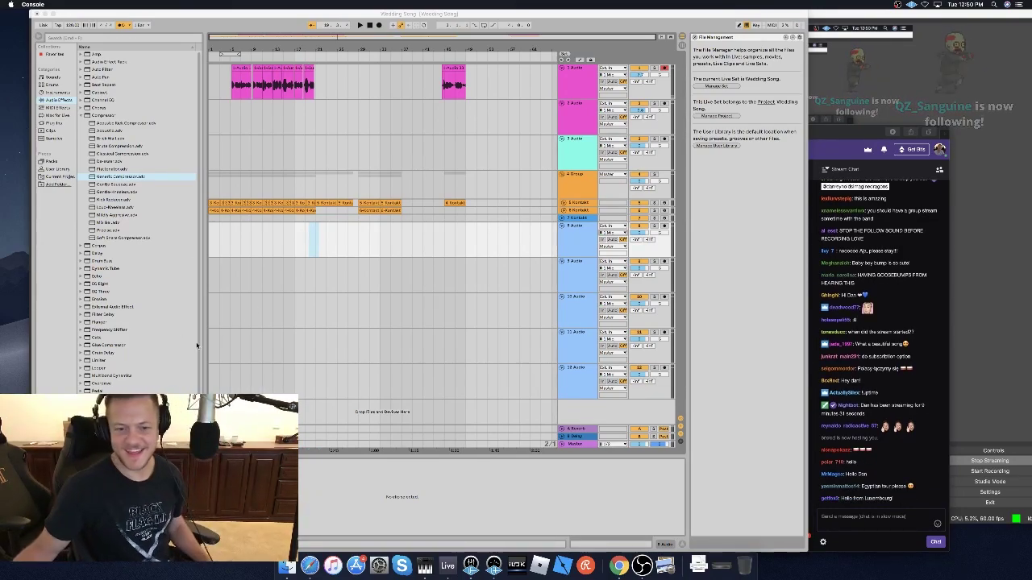
Return to the Live set and play the arrangement from near the end of the first vocal section, stopping after listening.
{"action": "left_click", "coordinate": [305, 233]}
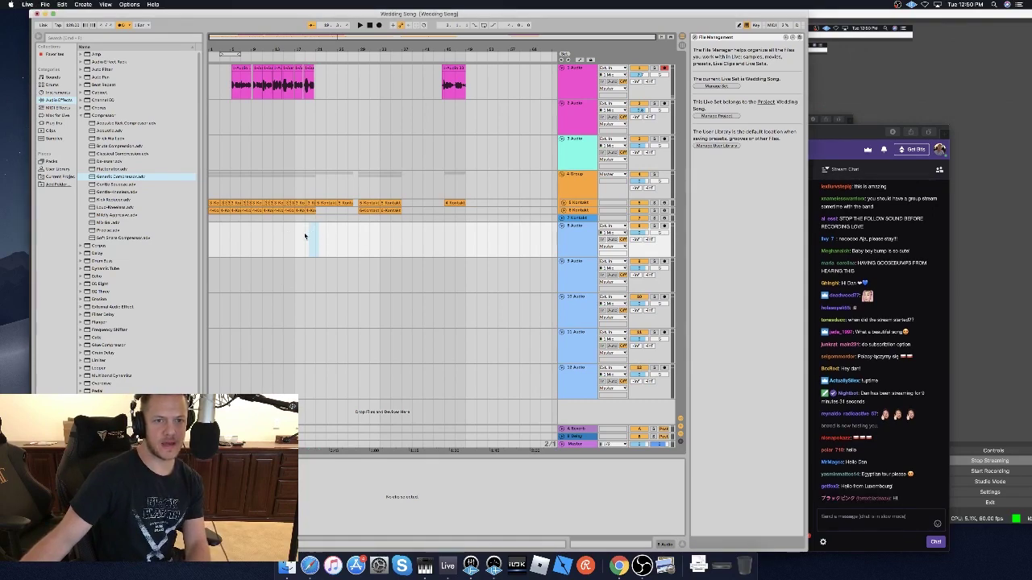
{"action": "key", "text": "space"}
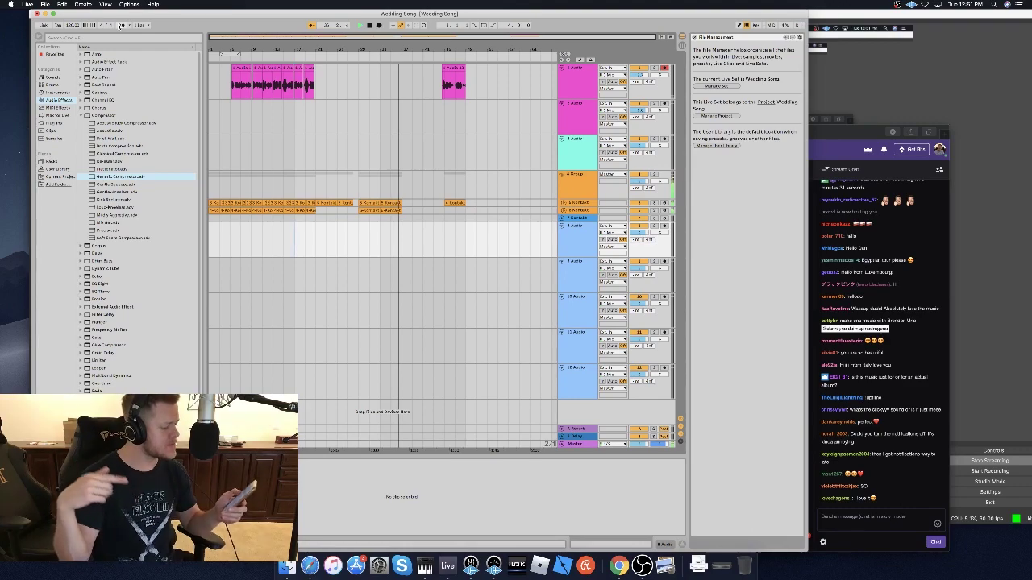
{"action": "key", "text": "space"}
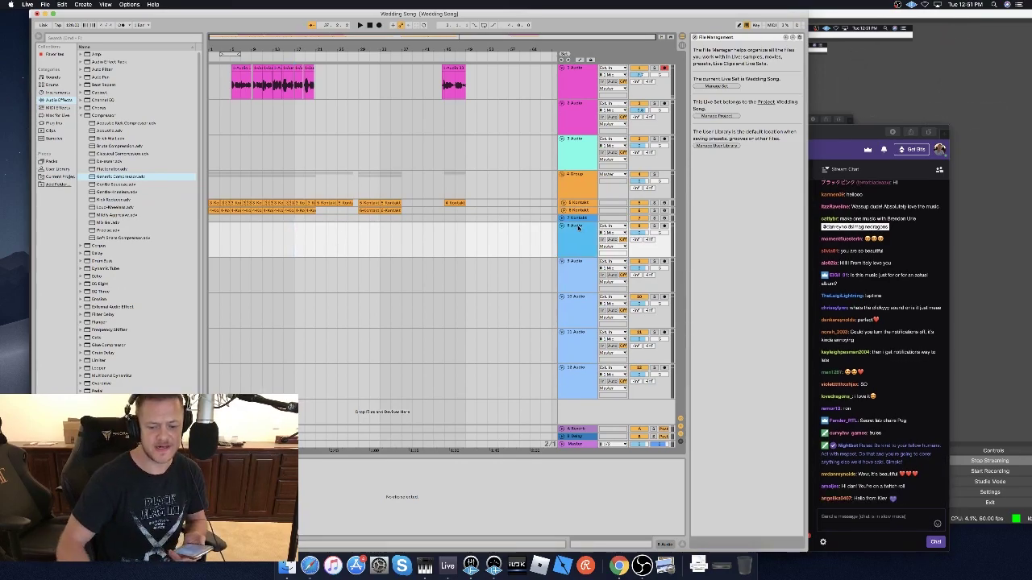
Remove the empty audio tracks below the 7 Kontakt track and insert a single new audio track there.
{"action": "key", "text": "Delete"}
{"action": "key", "text": "super+z"}
{"action": "key", "text": "super+z"}
{"action": "key", "text": "super+z"}
{"action": "key", "text": "super+z"}
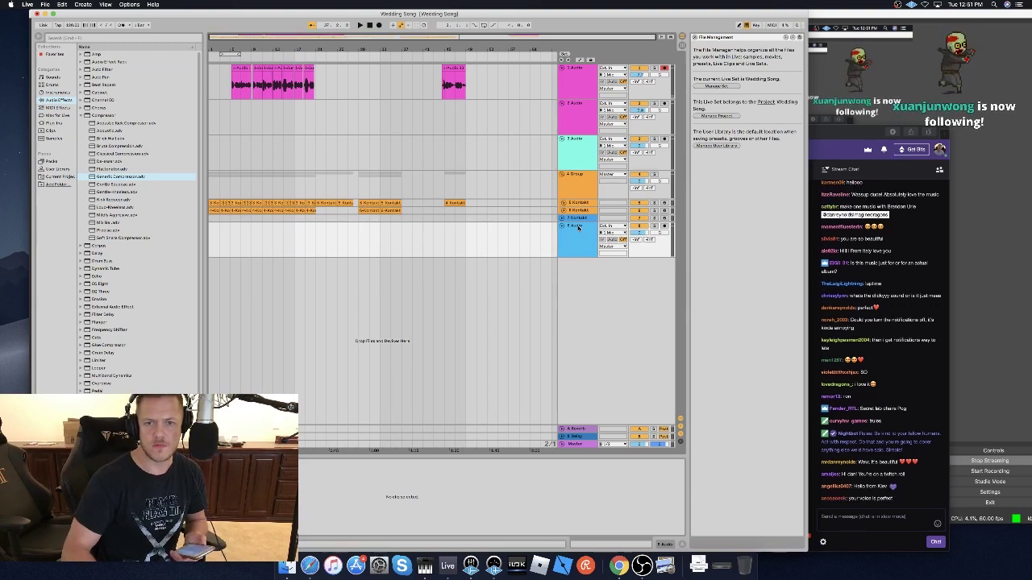
{"action": "right_click", "coordinate": [588, 219]}
{"action": "left_click", "coordinate": [621, 279]}
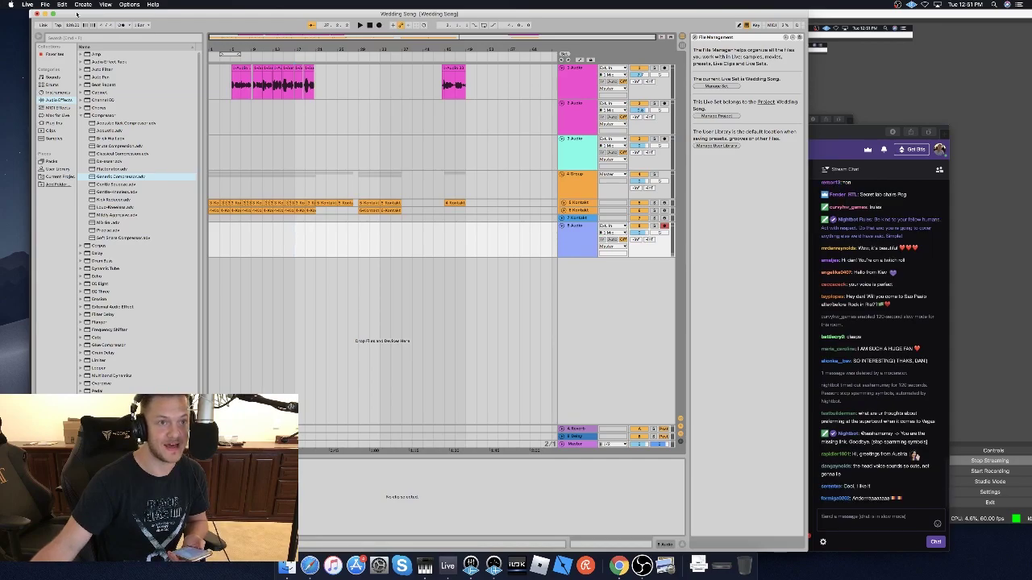
{"action": "mouse_move", "coordinate": [77, 14]}
{"action": "left_mouse_down"}
{"action": "mouse_move", "coordinate": [46, 15]}
{"action": "mouse_move", "coordinate": [38, 207]}
{"action": "mouse_move", "coordinate": [114, 345]}
{"action": "mouse_move", "coordinate": [70, 20]}
{"action": "mouse_move", "coordinate": [77, 17]}
{"action": "mouse_move", "coordinate": [48, 19]}
{"action": "mouse_move", "coordinate": [71, 25]}
{"action": "left_mouse_up"}
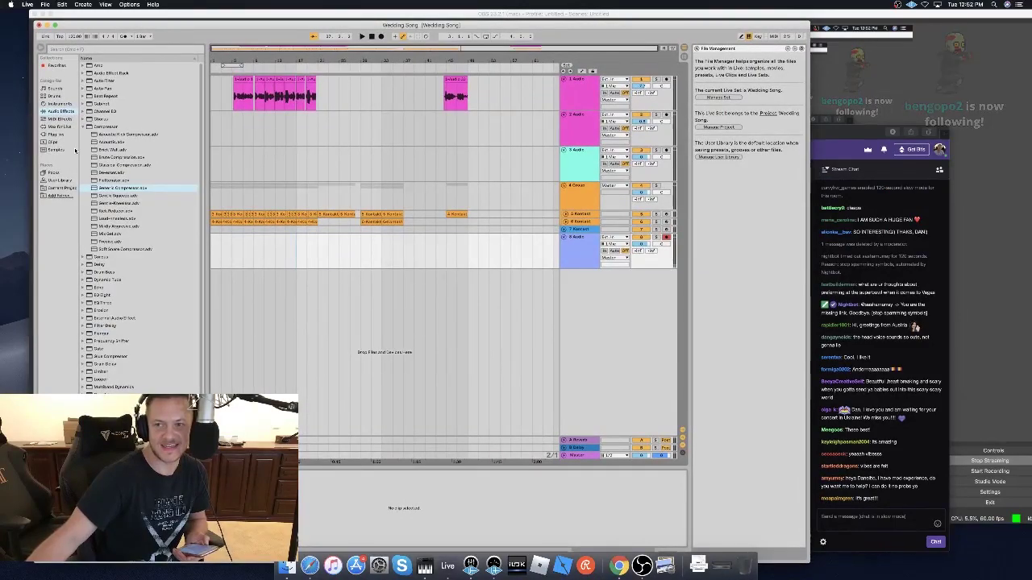
{"action": "left_click", "coordinate": [28, 4]}
{"action": "left_click", "coordinate": [39, 26]}
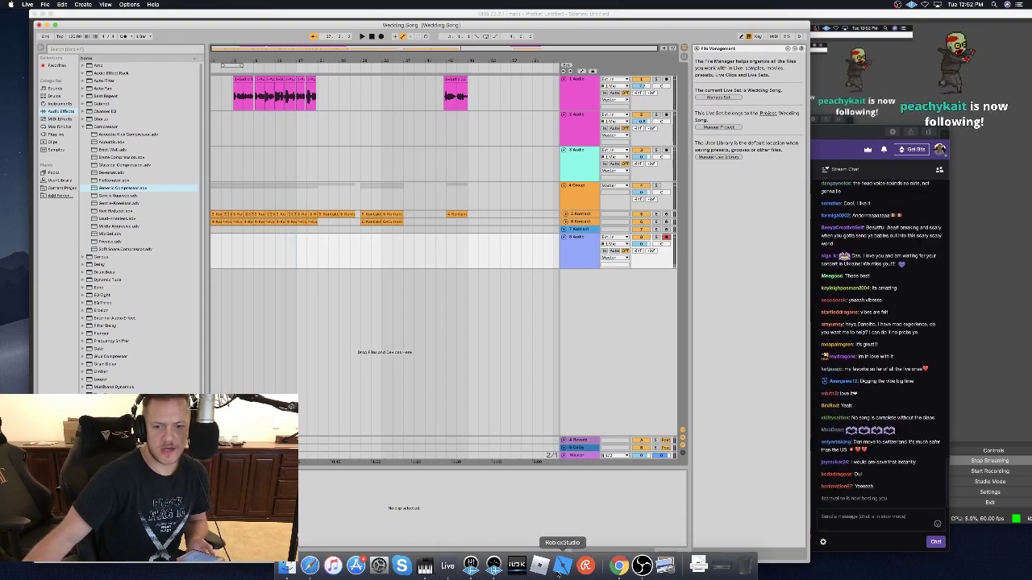
Switch to OBS and remove the Twitch Alerts source from the scene.
{"action": "left_click", "coordinate": [642, 566]}
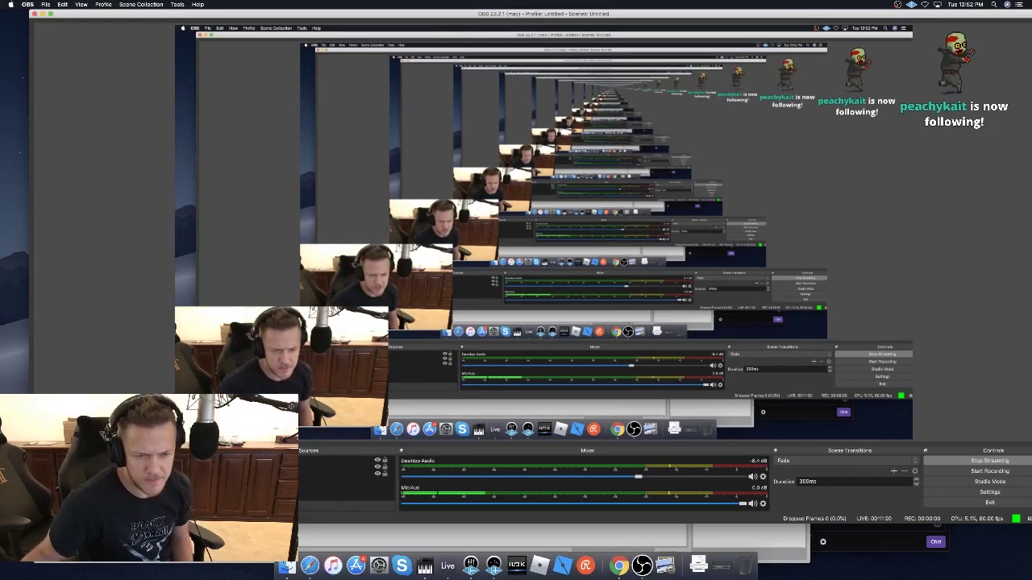
{"action": "left_click", "coordinate": [339, 460]}
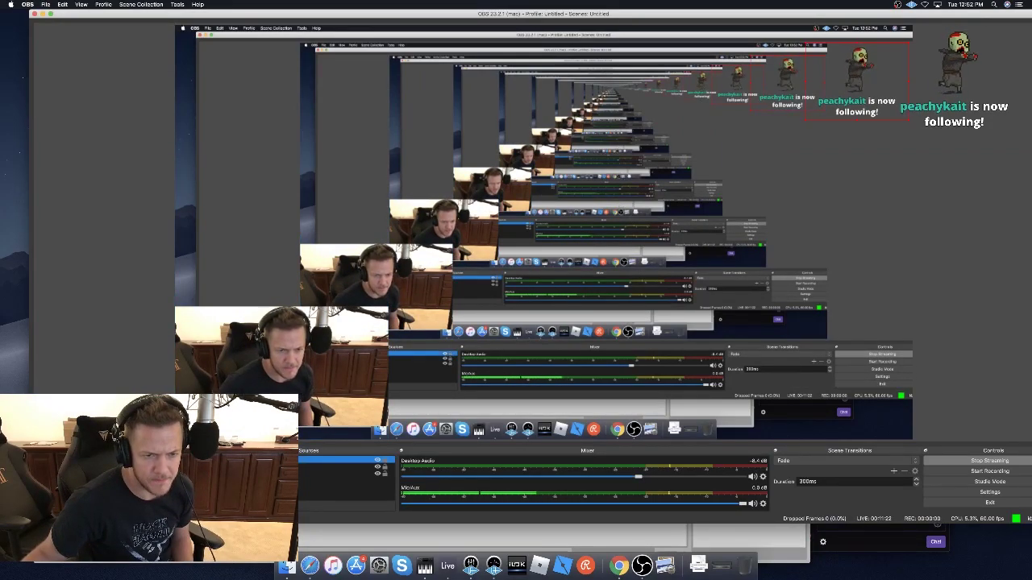
{"action": "right_click", "coordinate": [237, 459]}
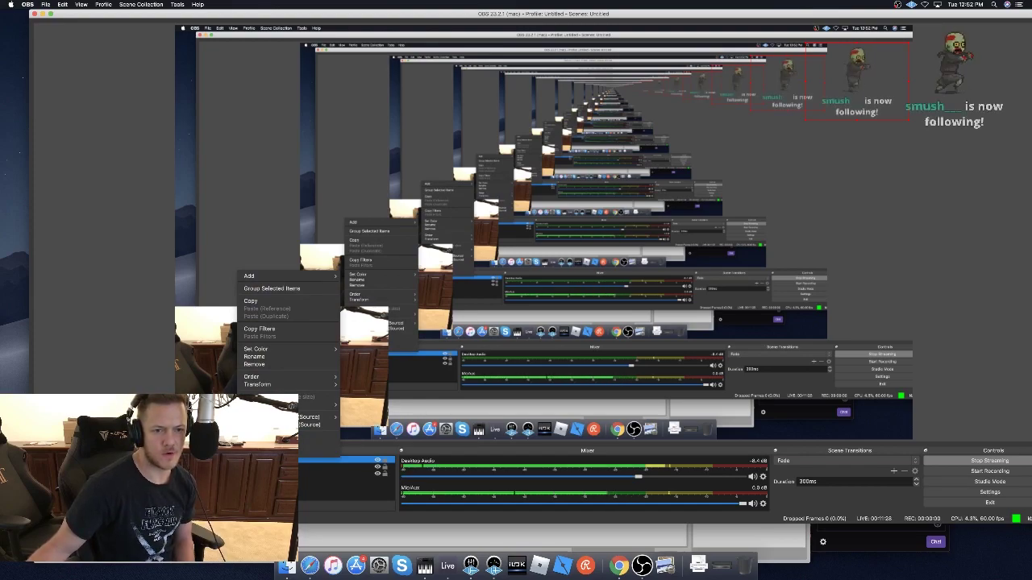
{"action": "right_click", "coordinate": [231, 458]}
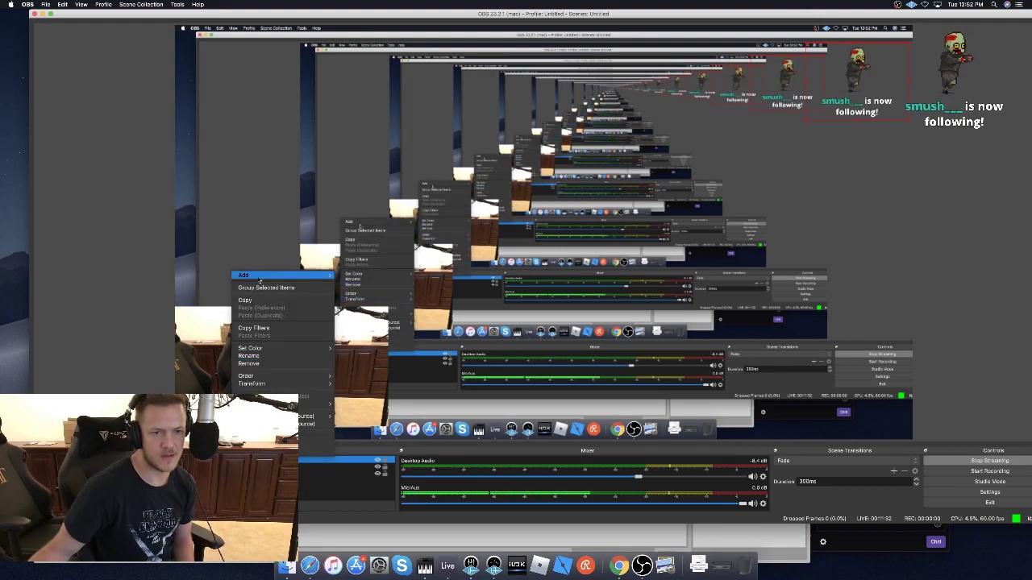
{"action": "key", "text": "Escape"}
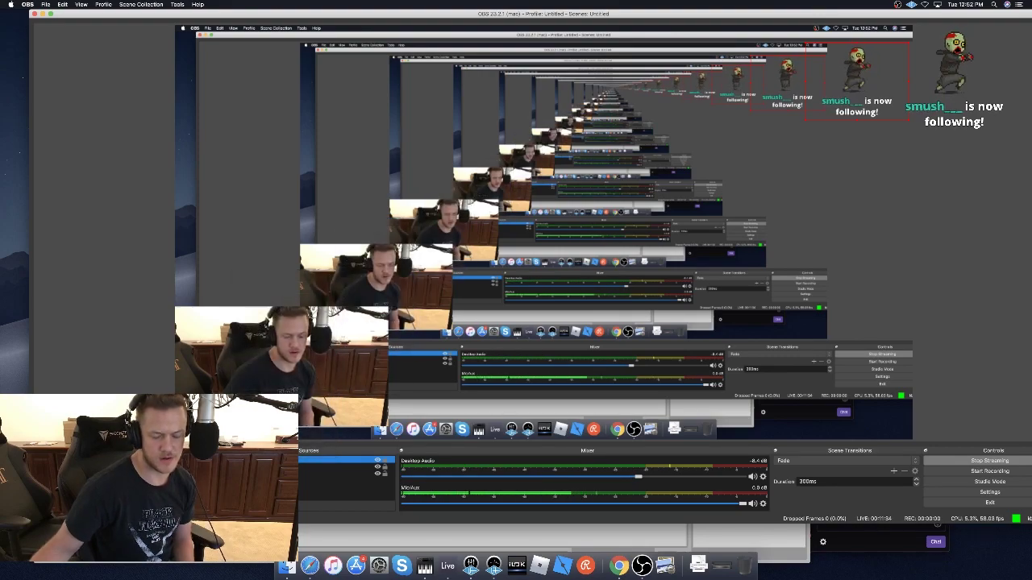
{"action": "key", "text": "BackSpace"}
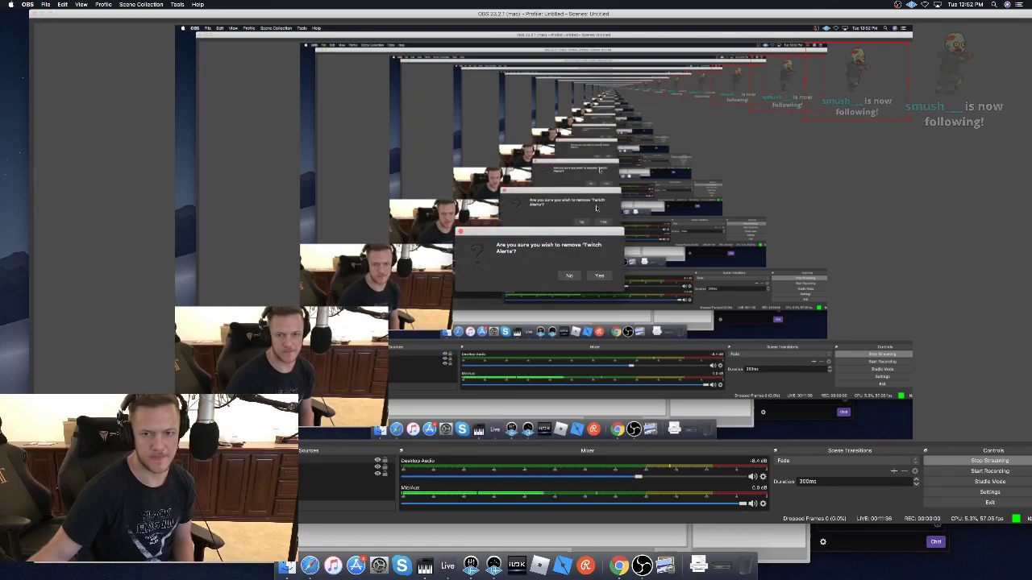
{"action": "left_click", "coordinate": [599, 276]}
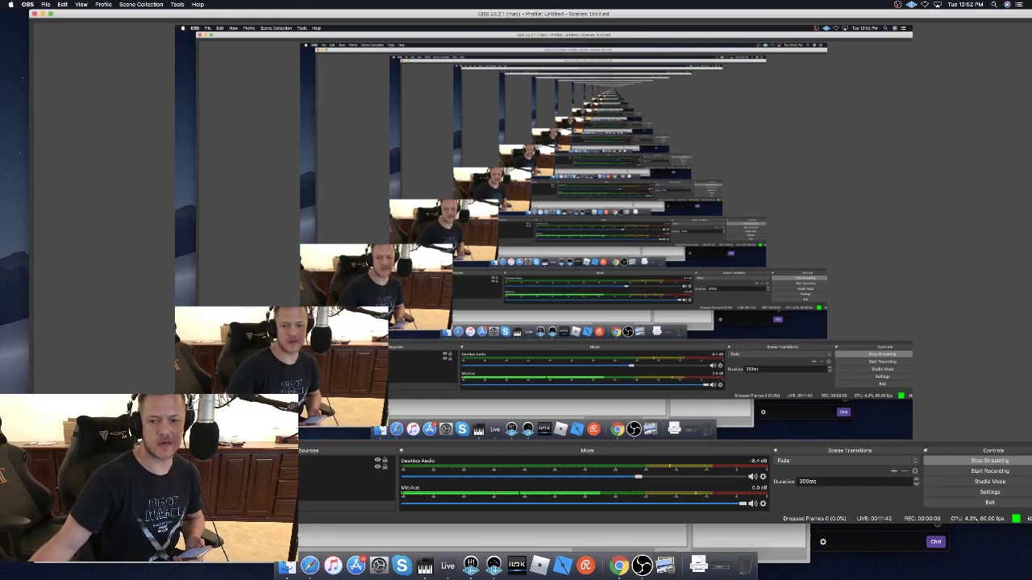
{"action": "key", "text": "super+Tab"}
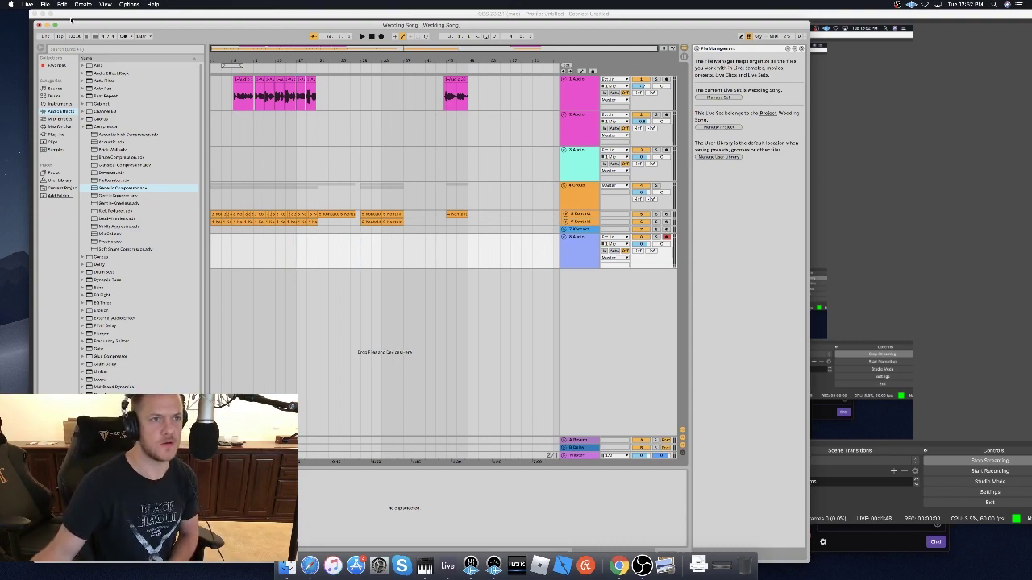
{"action": "key", "text": "super+Tab"}
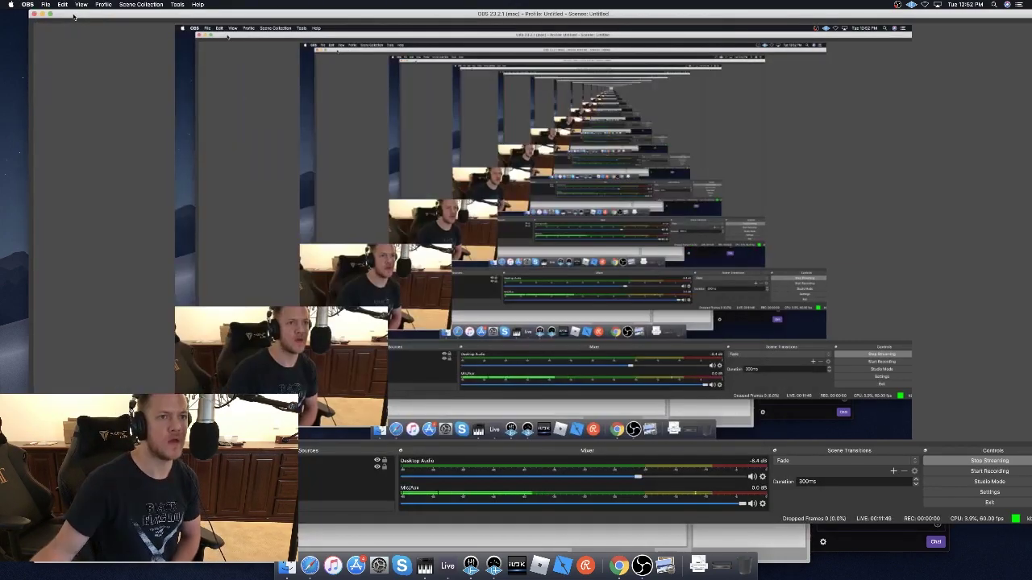
Switch to Ableton Live, quit it while saving the changes to Wedding Song, and relaunch it.
{"action": "left_click", "coordinate": [446, 566]}
{"action": "left_click", "coordinate": [26, 4]}
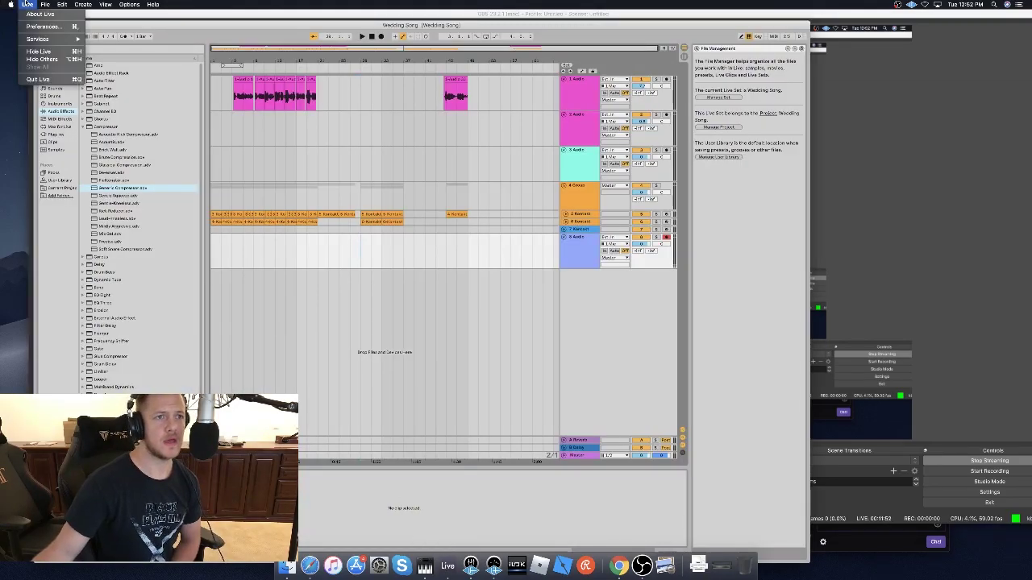
{"action": "left_click", "coordinate": [42, 79]}
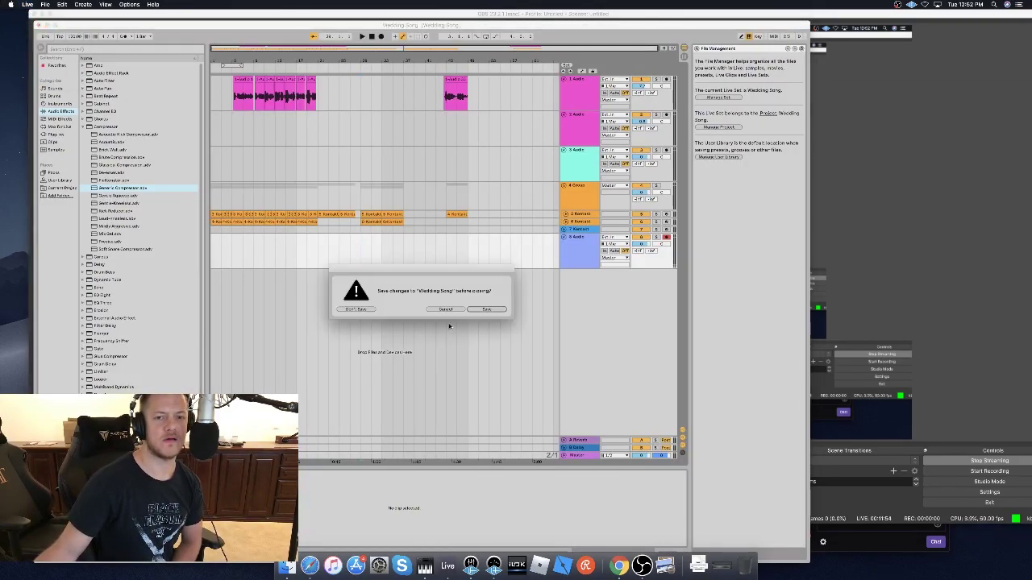
{"action": "left_click", "coordinate": [487, 310]}
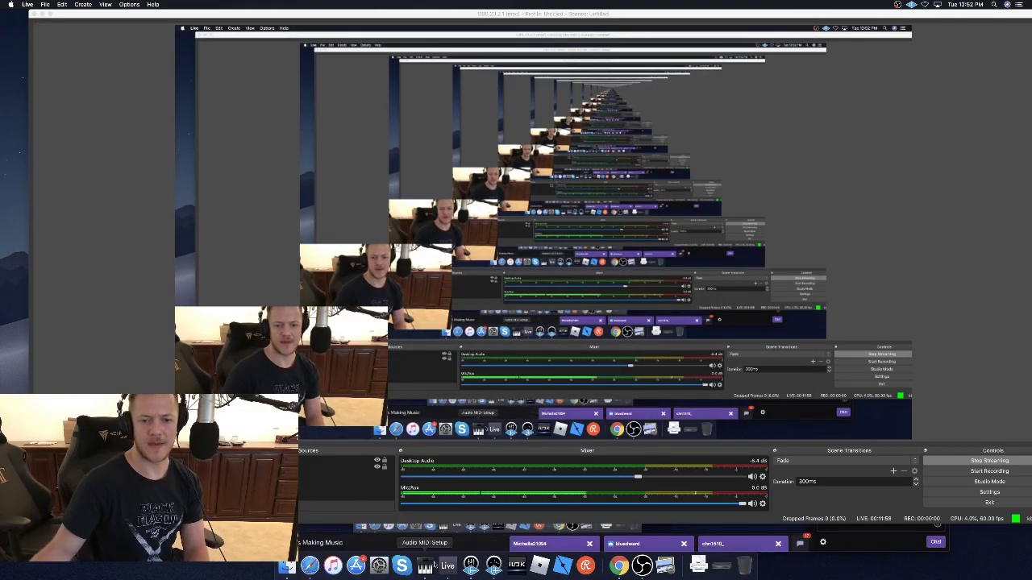
{"action": "left_click", "coordinate": [447, 565]}
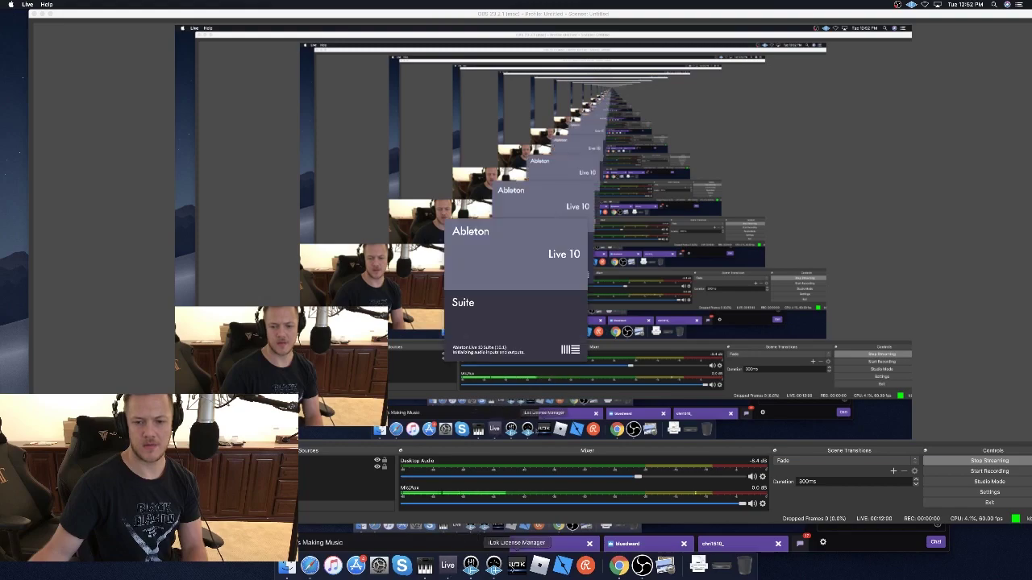
Bring the Twitch stream page forward in Safari, then return to Live and reopen the recent set Wedding Song.als.
{"action": "left_click", "coordinate": [310, 566]}
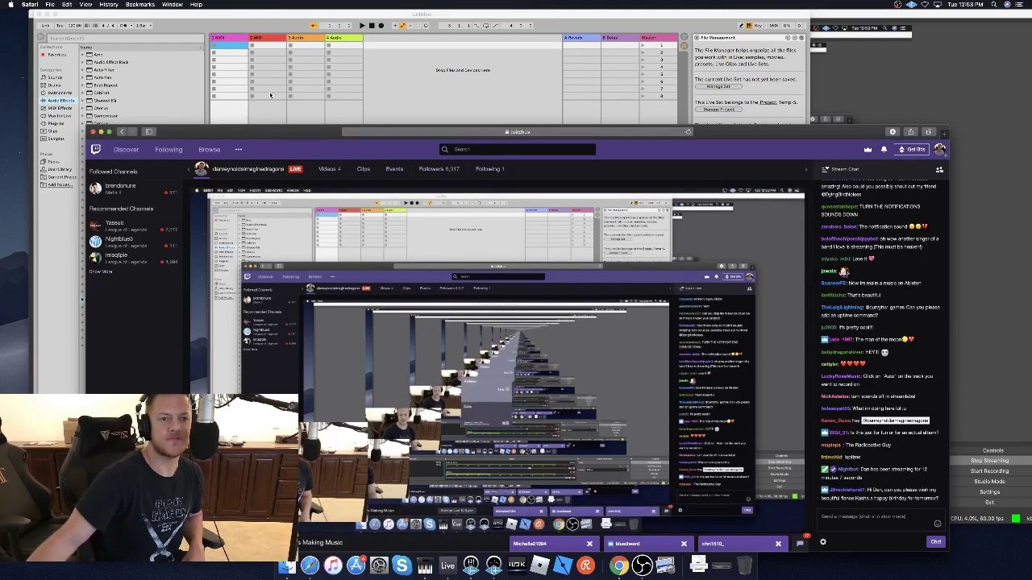
{"action": "left_click", "coordinate": [150, 14]}
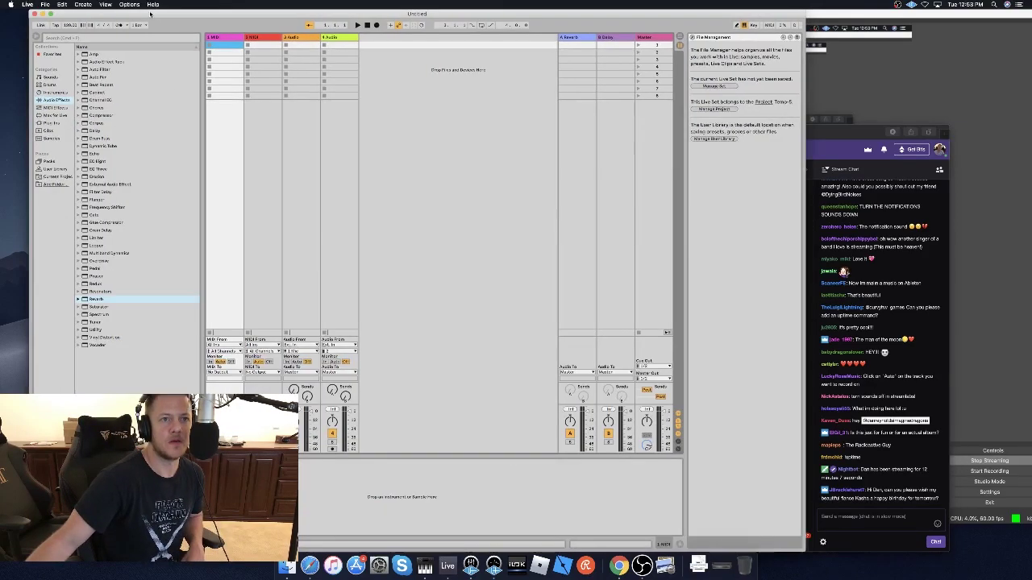
{"action": "left_click", "coordinate": [43, 5]}
{"action": "mouse_move", "coordinate": [47, 30]}
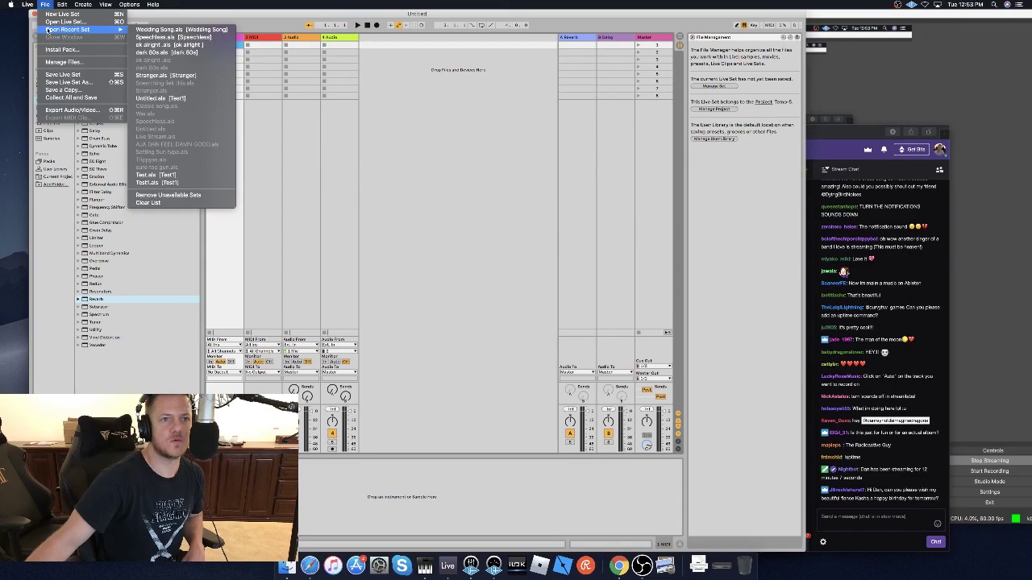
{"action": "left_click", "coordinate": [165, 30]}
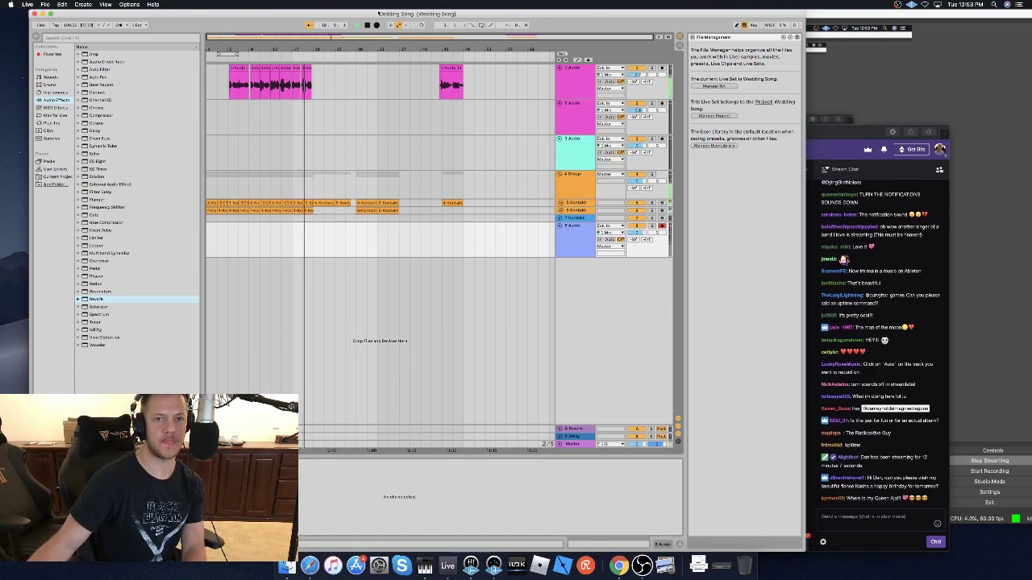
Record a vocal take on the 8 Audio track after the first vocal section and delete the excess at its start.
{"action": "left_click", "coordinate": [375, 26]}
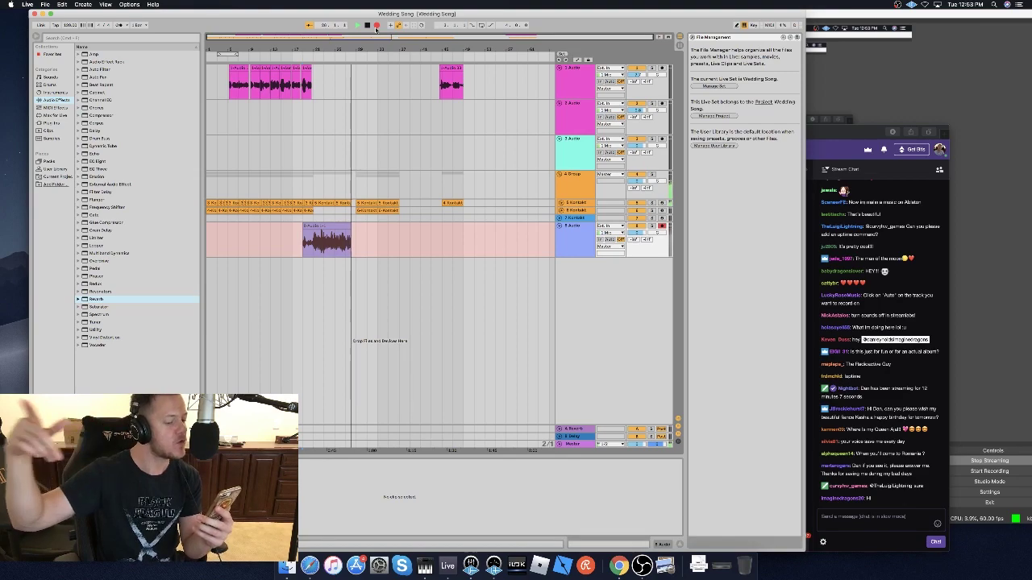
{"action": "key", "text": "space"}
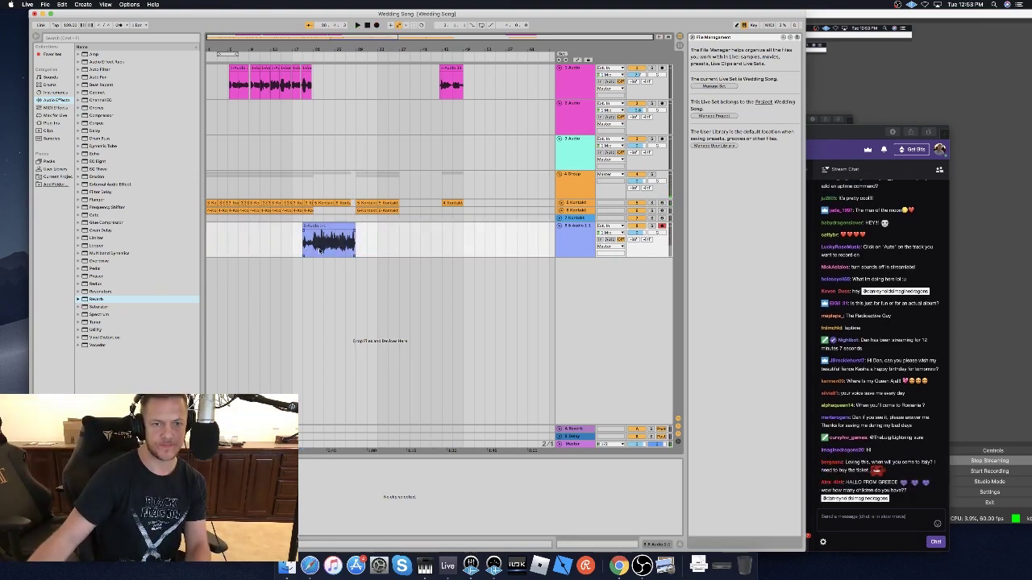
{"action": "left_click_drag", "start_coordinate": [319, 251], "coordinate": [293, 246]}
{"action": "key", "text": "Delete"}
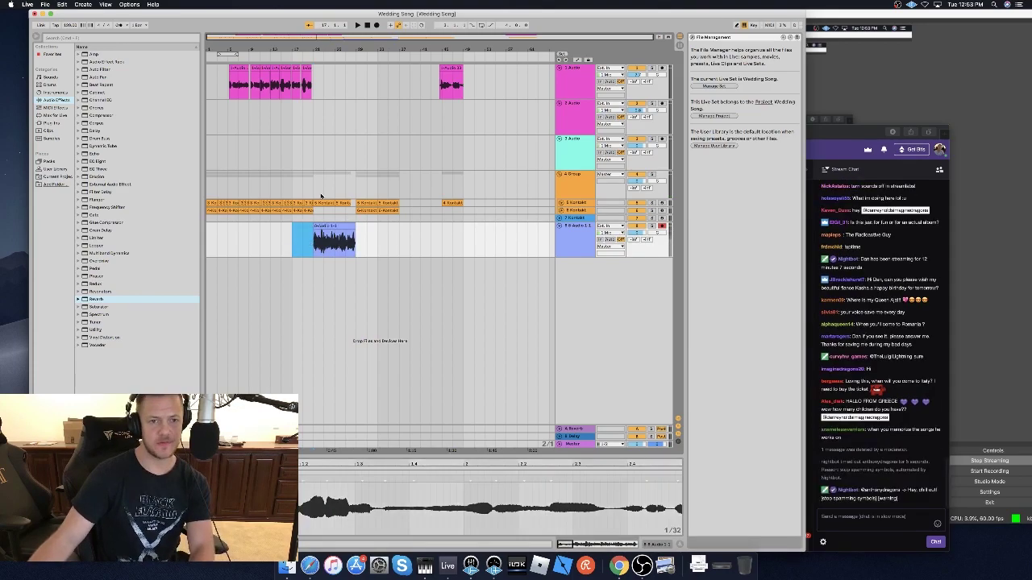
Play back the trimmed 8 Audio take from its beginning and stop after listening.
{"action": "key", "text": "z"}
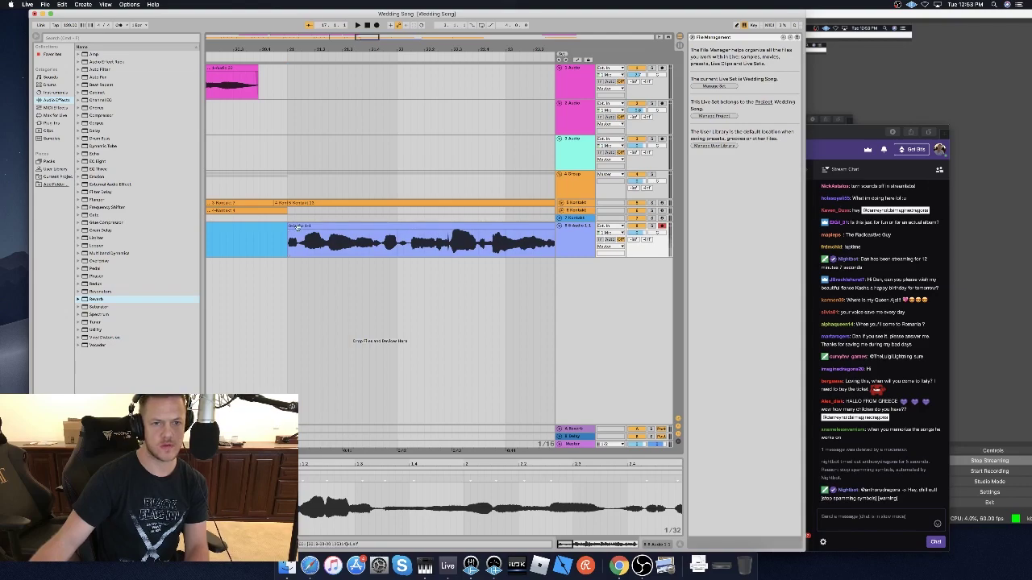
{"action": "left_click", "coordinate": [288, 234]}
{"action": "key", "text": "space"}
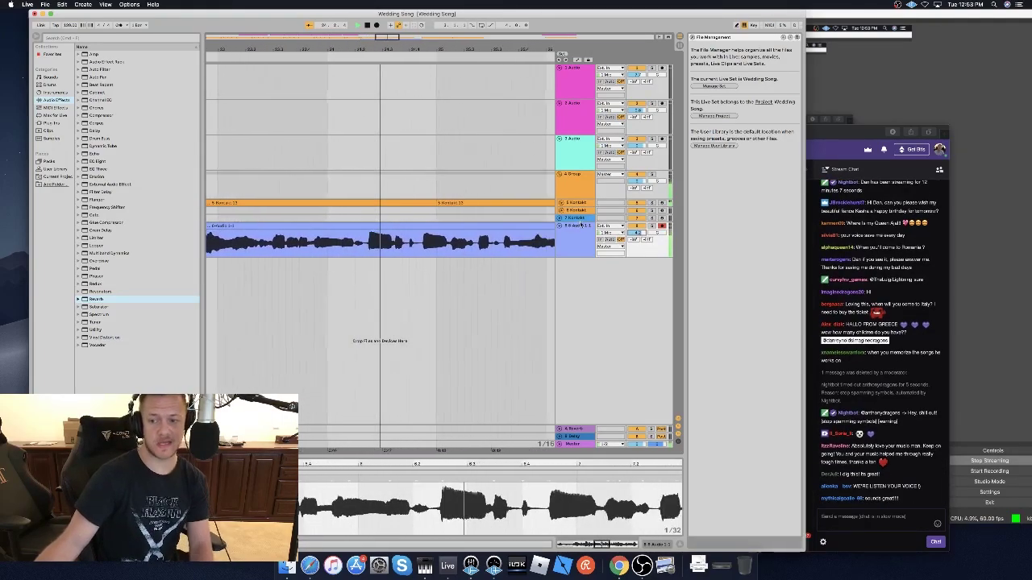
{"action": "key", "text": "space"}
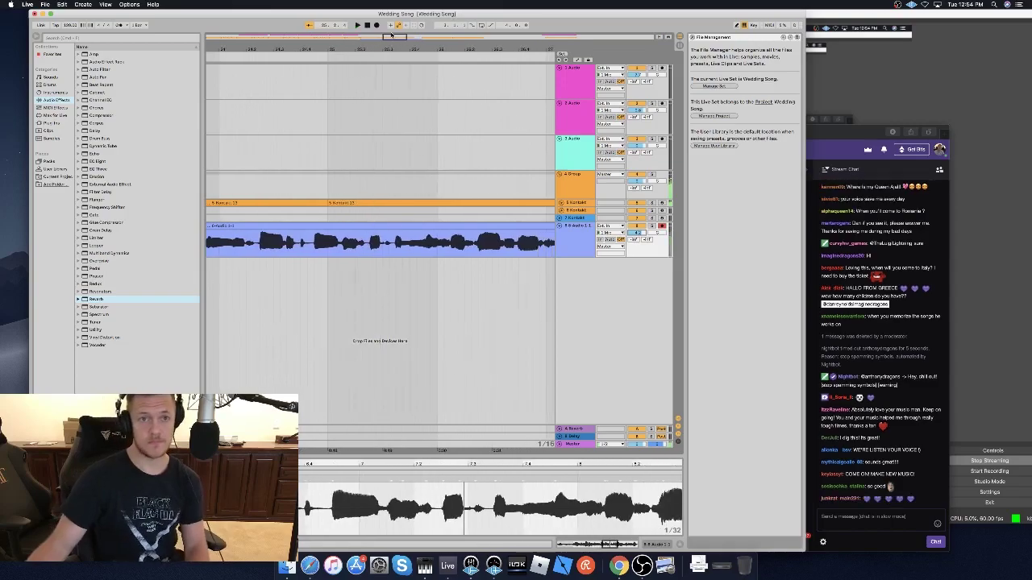
Duplicate the 8 Audio track three times and delete the copied clips from the new tracks.
{"action": "key", "text": "minus"}
{"action": "key", "text": "minus"}
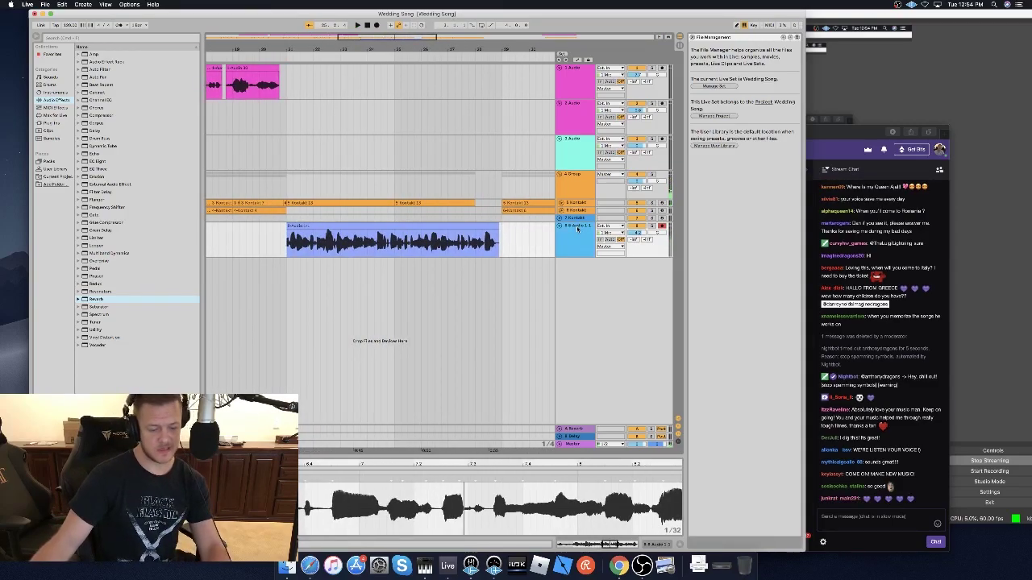
{"action": "key", "text": "super+d"}
{"action": "key", "text": "super+d"}
{"action": "key", "text": "super+d"}
{"action": "left_click_drag", "start_coordinate": [274, 265], "coordinate": [515, 358]}
{"action": "key", "text": "Delete"}
Arm the 9 Audio track, pan it off-centre, and record a doubled vocal take alongside the 8 Audio clip.
{"action": "left_click", "coordinate": [661, 261]}
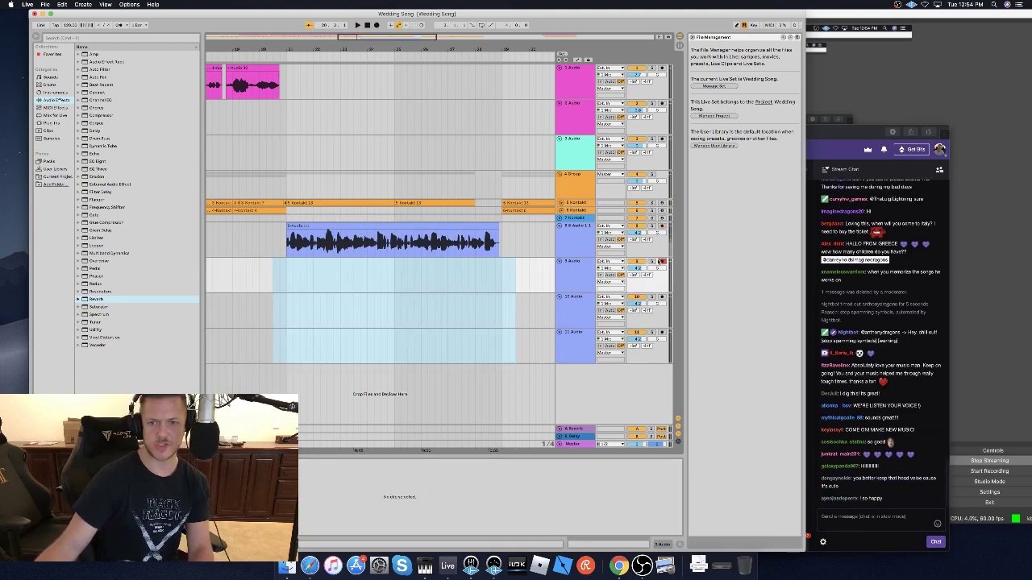
{"action": "left_click", "coordinate": [254, 275]}
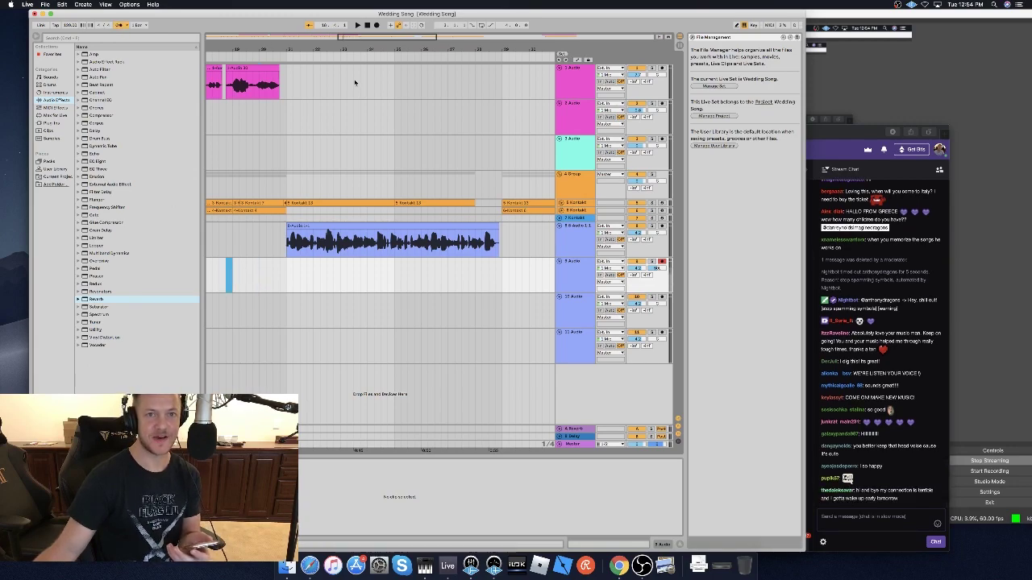
{"action": "left_click", "coordinate": [376, 26]}
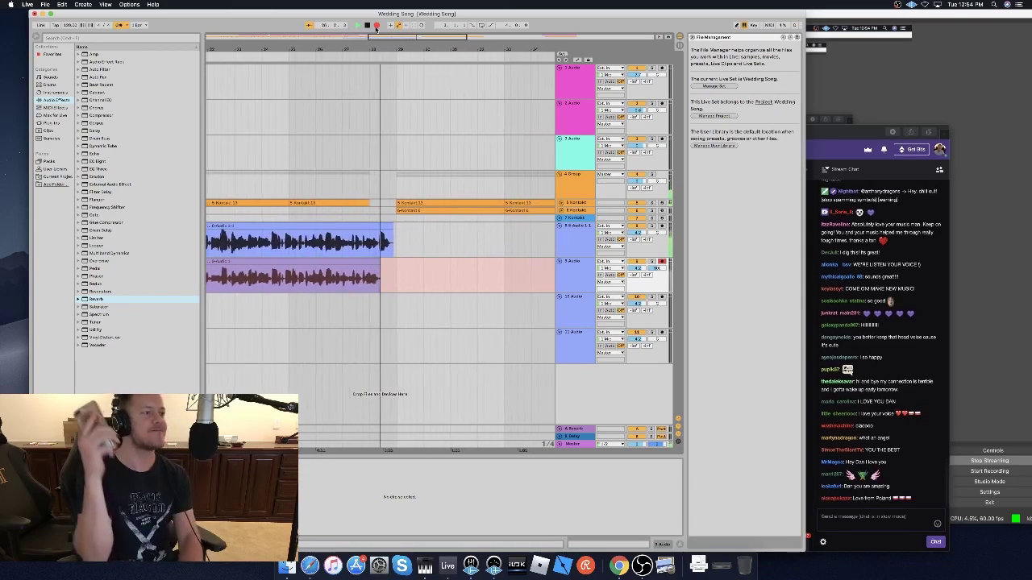
{"action": "key", "text": "space"}
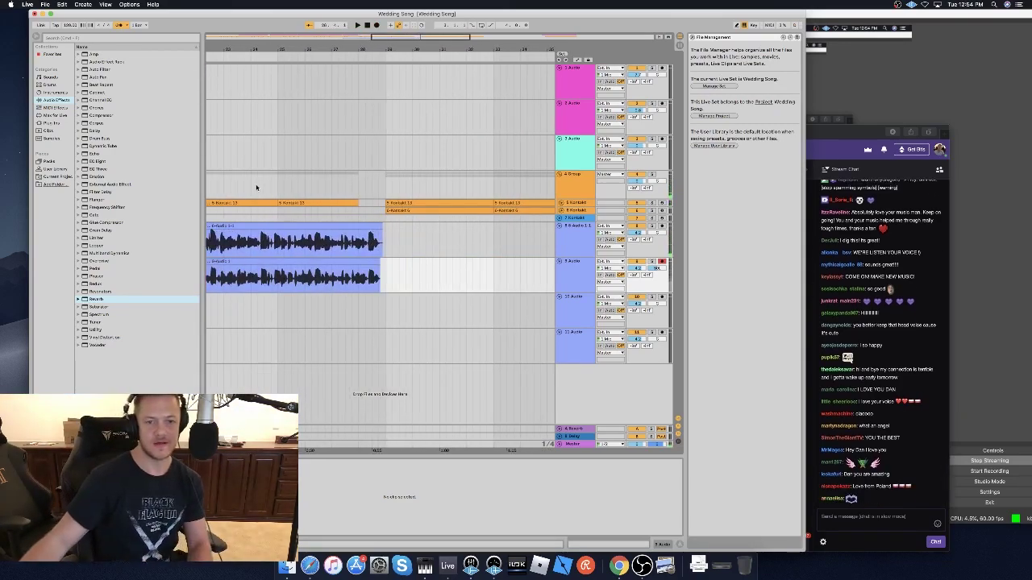
Delete the unwanted lead-in of the 9 Audio take, up to just before the 8 Audio clip begins.
{"action": "scroll", "coordinate": [281, 248], "scroll_direction": "left", "scroll_amount": 3}
{"action": "left_click", "coordinate": [258, 242]}
{"action": "scroll", "coordinate": [258, 256], "scroll_direction": "left", "scroll_amount": 2}
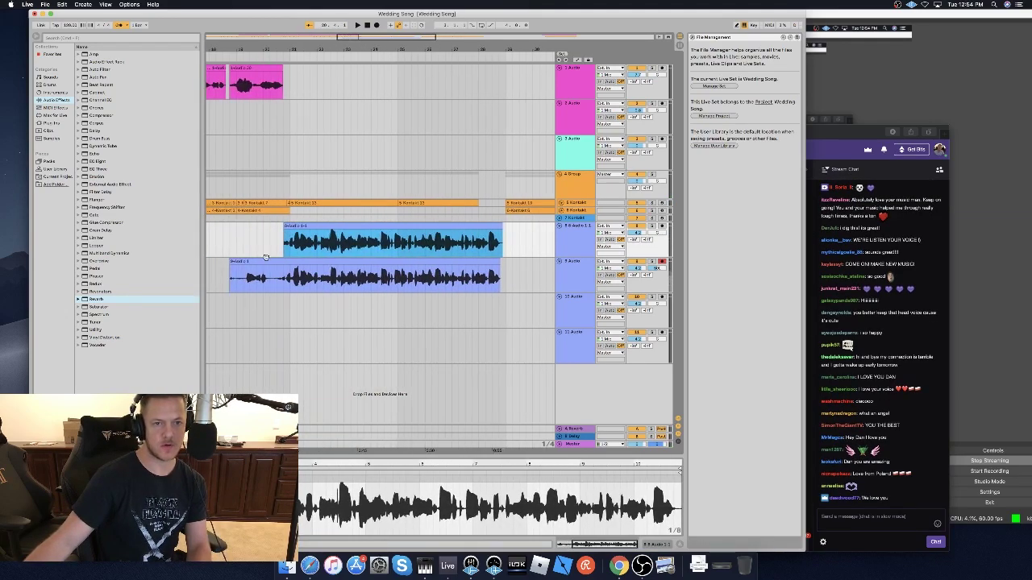
{"action": "left_click", "coordinate": [276, 255]}
{"action": "left_click", "coordinate": [227, 290]}
{"action": "key", "text": "BackSpace"}
Arm the 10 Audio track, pan it off-centre, and record another vocal layer until the end of the clips above.
{"action": "left_click", "coordinate": [662, 298]}
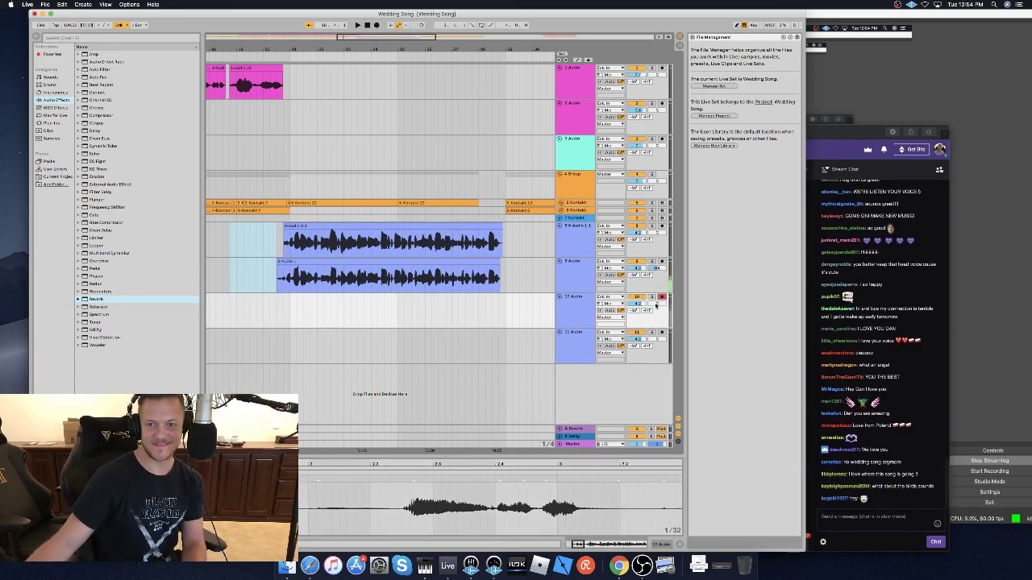
{"action": "left_click", "coordinate": [226, 304]}
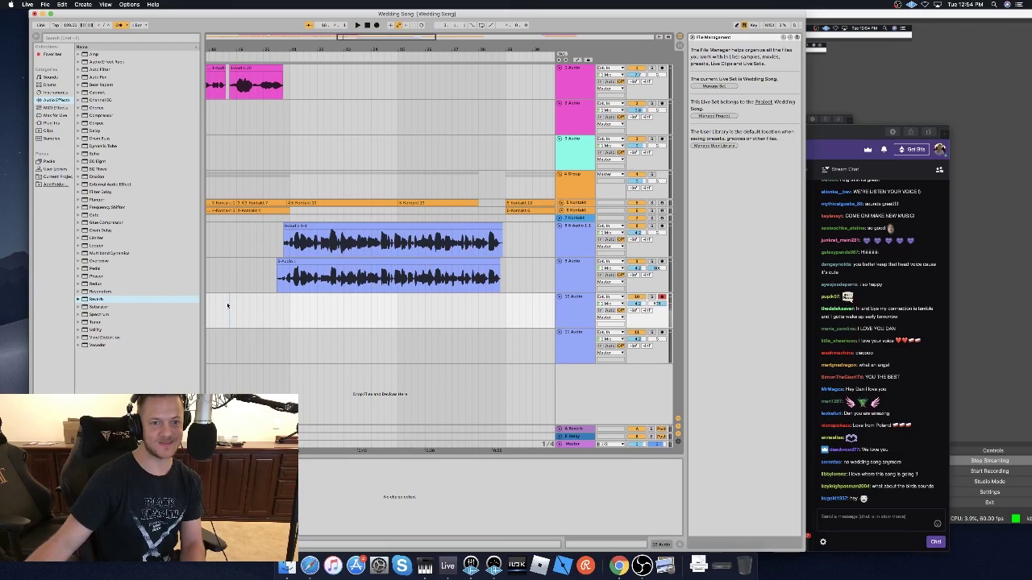
{"action": "left_click", "coordinate": [375, 25]}
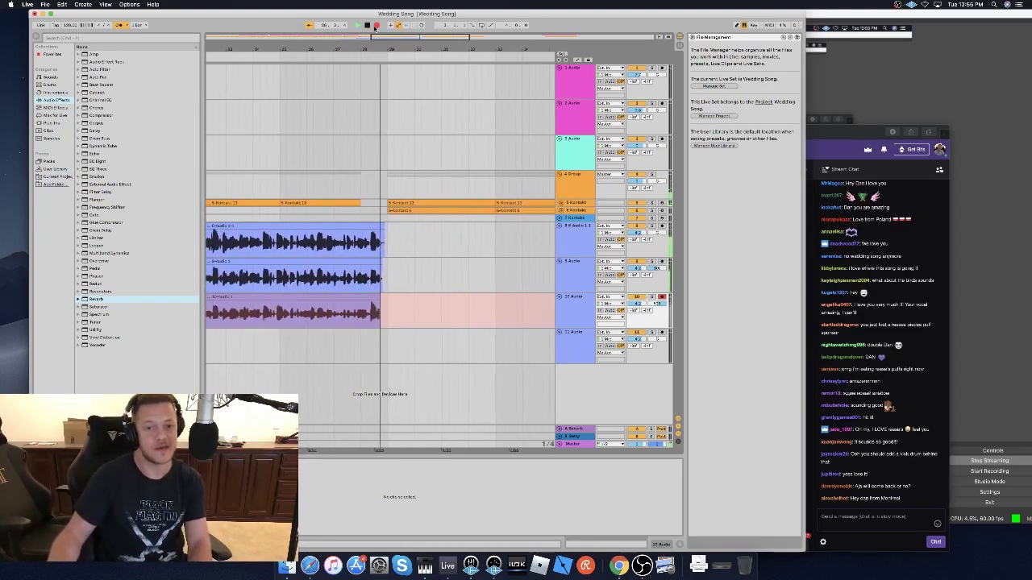
{"action": "left_click", "coordinate": [376, 26]}
Arm the 11 Audio track and cut the lead-in of the 10 Audio take back to the start of the 8 Audio clip.
{"action": "scroll", "coordinate": [282, 326], "scroll_direction": "left", "scroll_amount": 5}
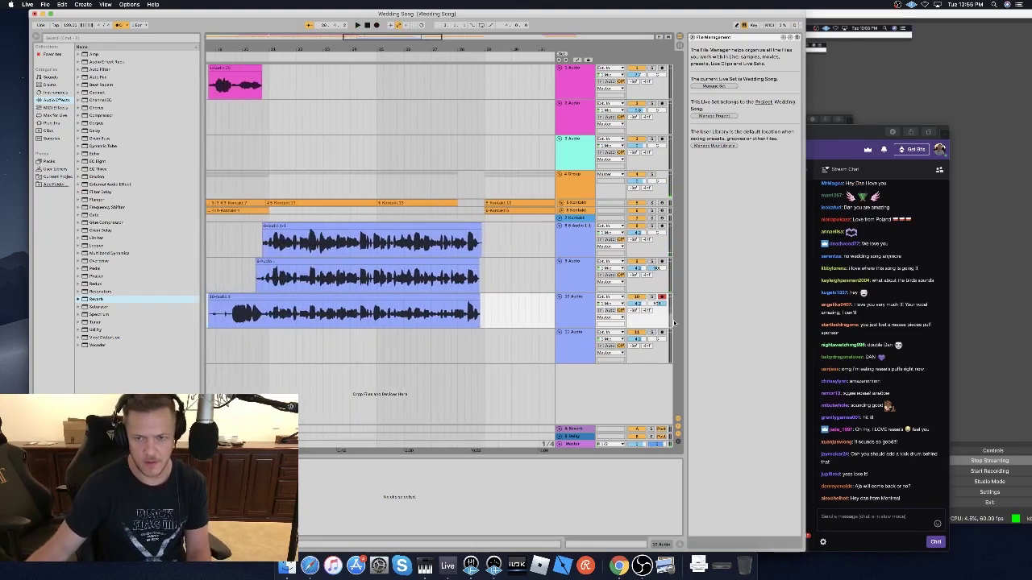
{"action": "left_click", "coordinate": [431, 333]}
{"action": "scroll", "coordinate": [273, 335], "scroll_direction": "left", "scroll_amount": 2}
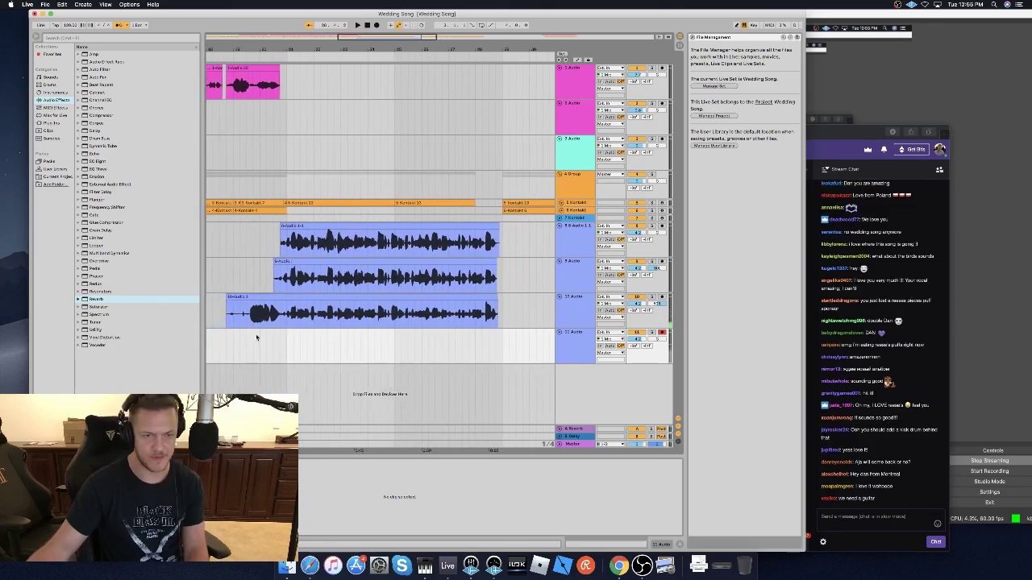
{"action": "left_click_drag", "start_coordinate": [276, 301], "coordinate": [279, 302]}
{"action": "key", "text": "Delete"}
{"action": "left_click", "coordinate": [237, 339]}
{"action": "key", "text": "space"}
{"action": "left_click", "coordinate": [376, 25]}
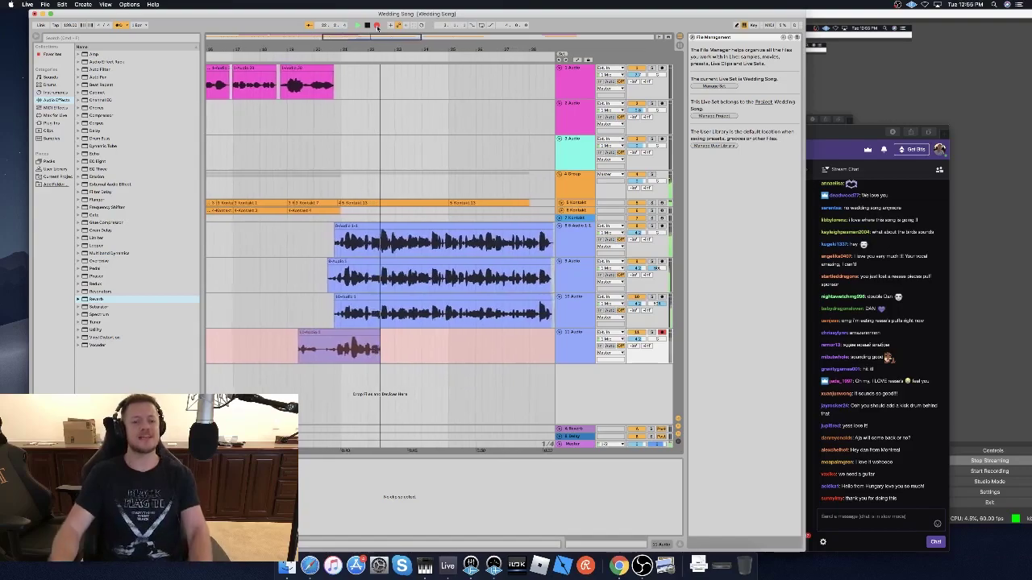
{"action": "key", "text": "space"}
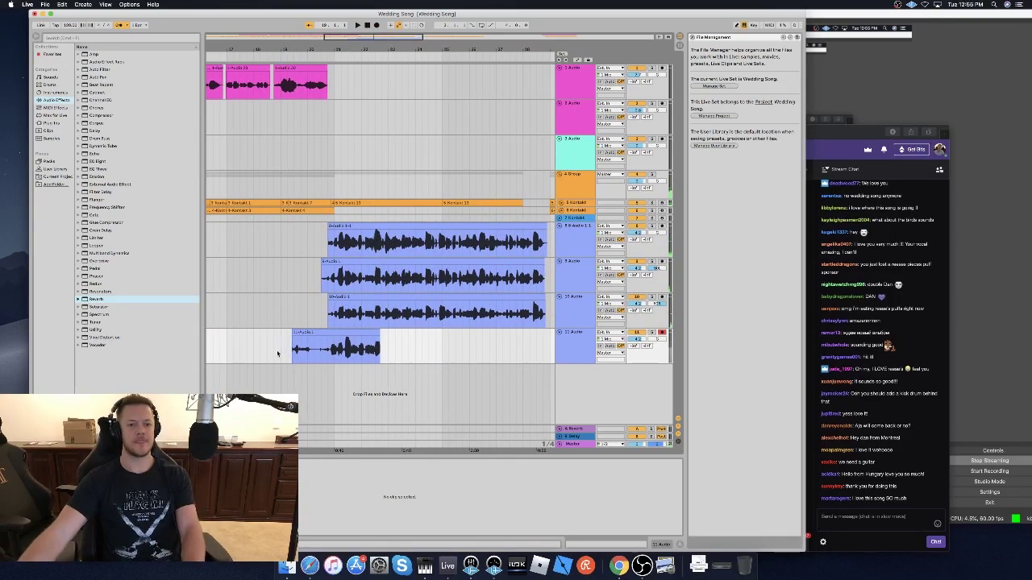
Record a full vocal layer on the 11 Audio track, stopping at the end of the clips above.
{"action": "key", "text": "space"}
{"action": "left_click", "coordinate": [376, 25]}
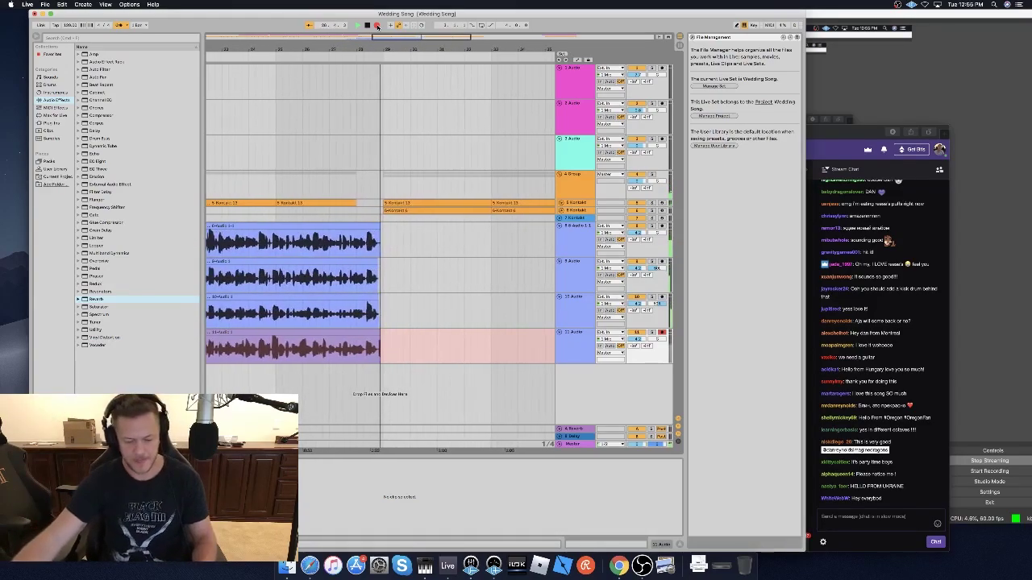
{"action": "key", "text": "space"}
Duplicate the 11 Audio track twice.
{"action": "scroll", "coordinate": [351, 384], "scroll_direction": "left", "scroll_amount": 4}
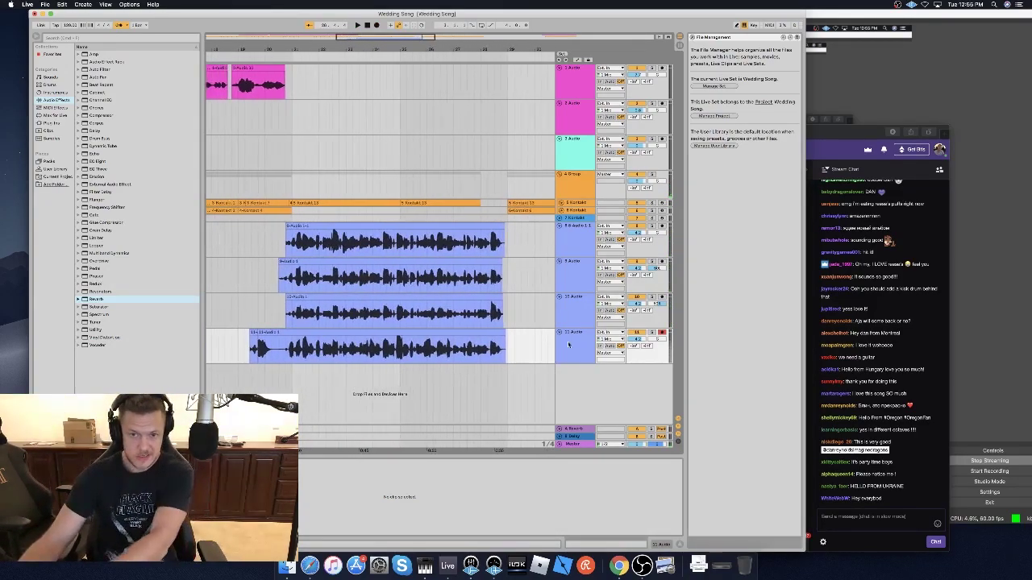
{"action": "left_click", "coordinate": [576, 338]}
{"action": "key", "text": "super+d"}
{"action": "key", "text": "super+d"}
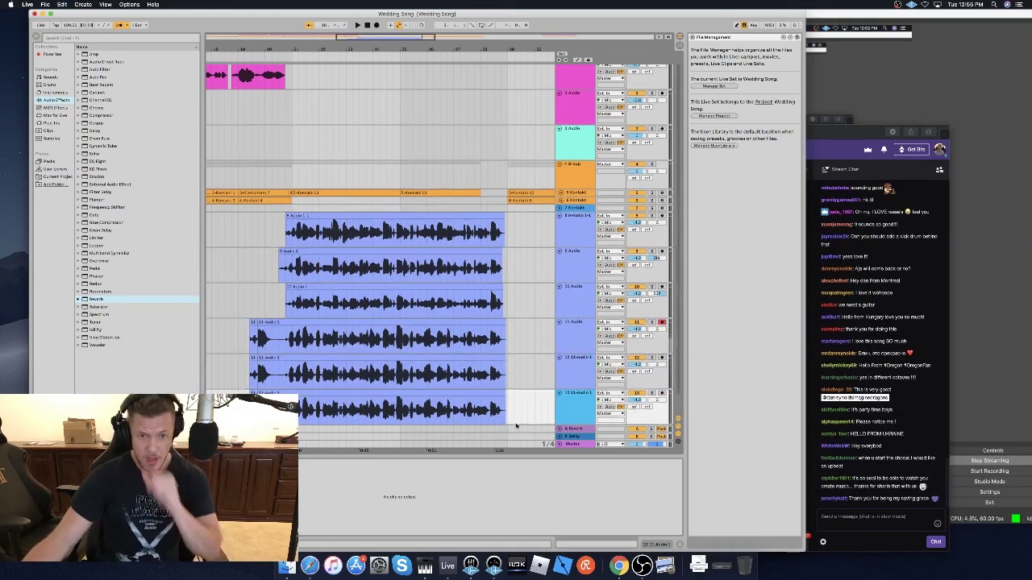
Clear the copied clips from the two duplicated tracks and delete the lead-in of the 11 Audio take.
{"action": "left_click_drag", "start_coordinate": [515, 364], "coordinate": [234, 407]}
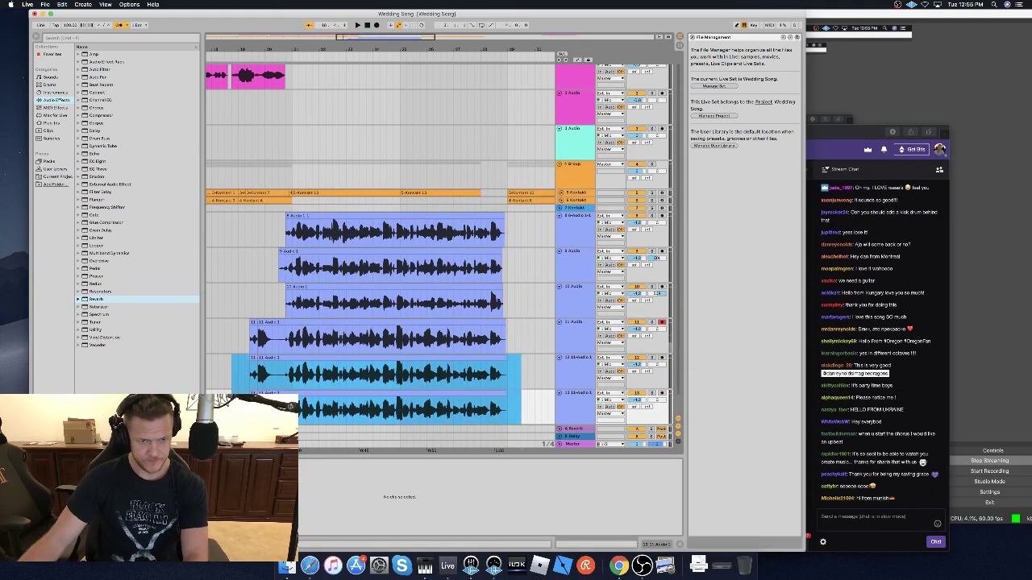
{"action": "key", "text": "Delete"}
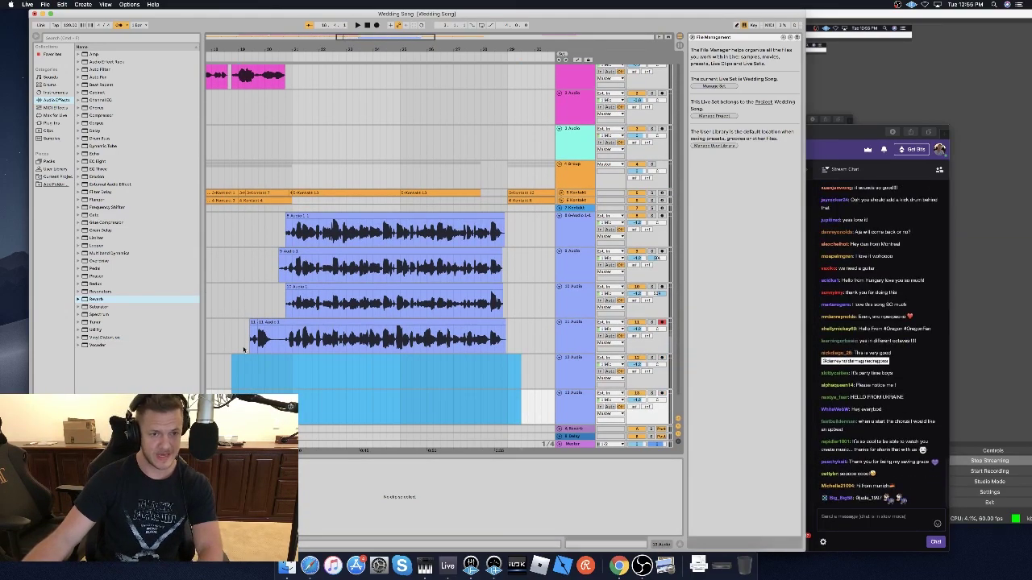
{"action": "left_click_drag", "start_coordinate": [245, 335], "coordinate": [266, 333]}
{"action": "key", "text": "Delete"}
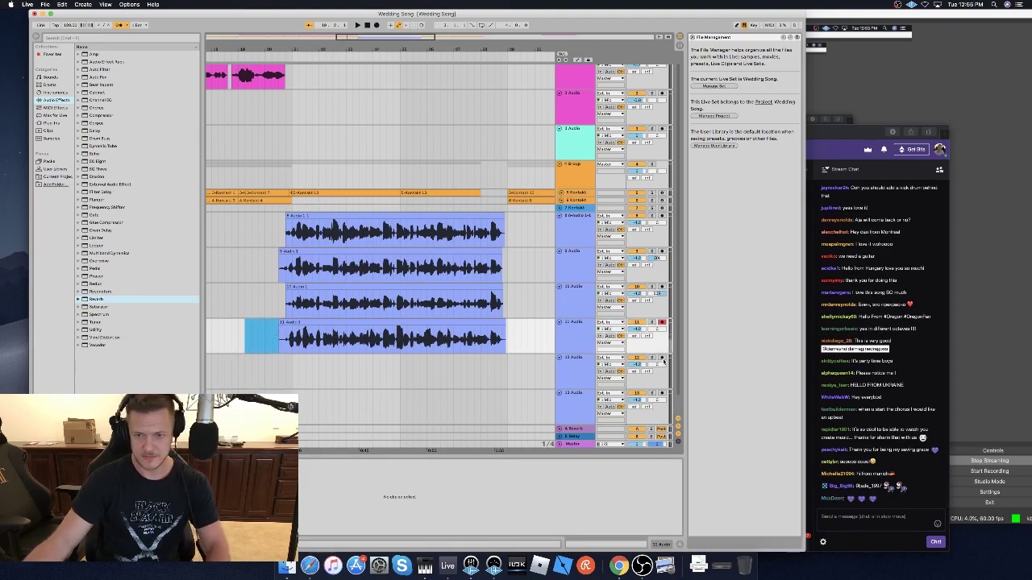
Pan and arm the 12 Audio track and record a full vocal layer on it, stopping at the end of the clips above.
{"action": "left_click", "coordinate": [637, 363]}
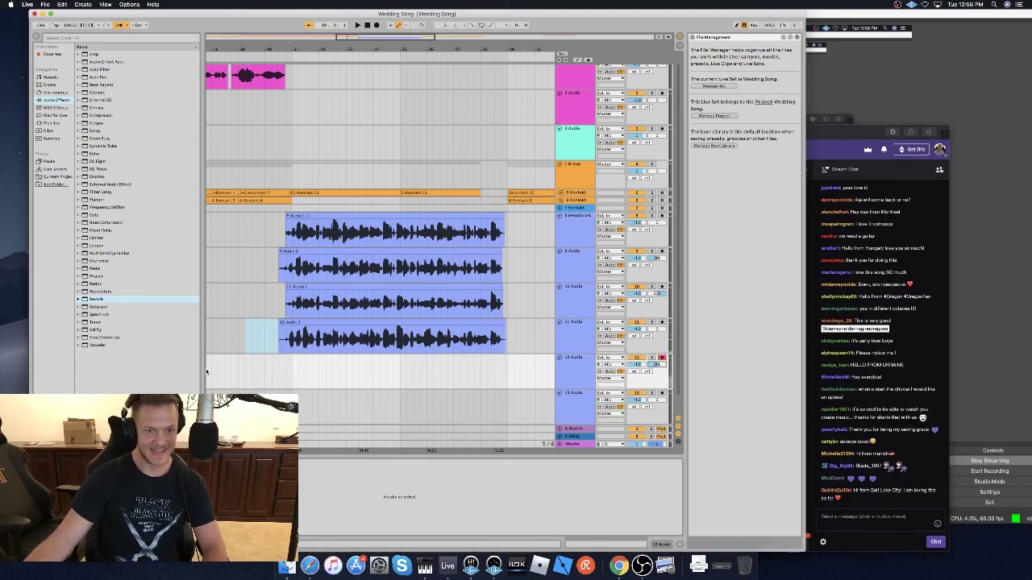
{"action": "left_click", "coordinate": [377, 25]}
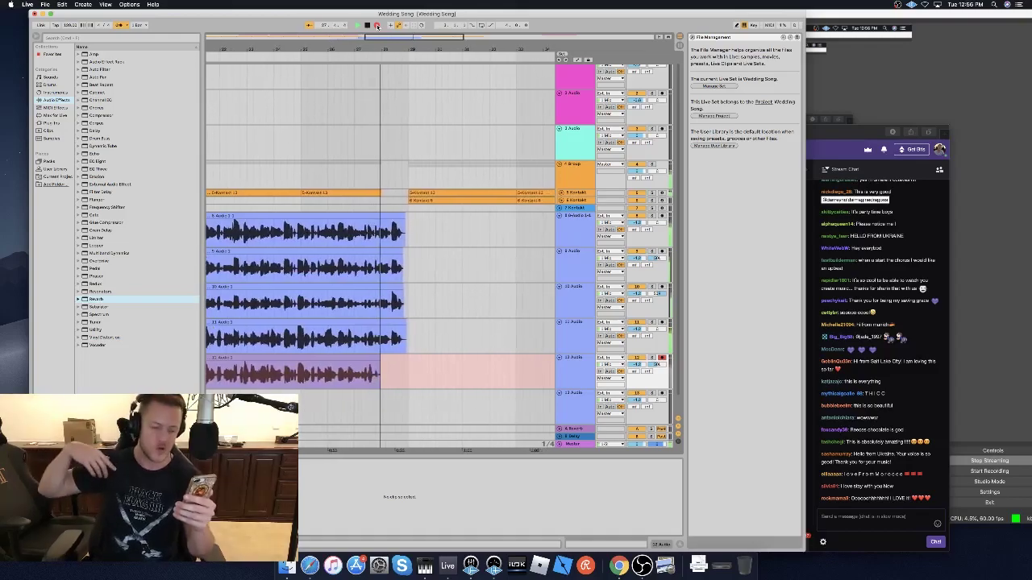
{"action": "left_click", "coordinate": [377, 25]}
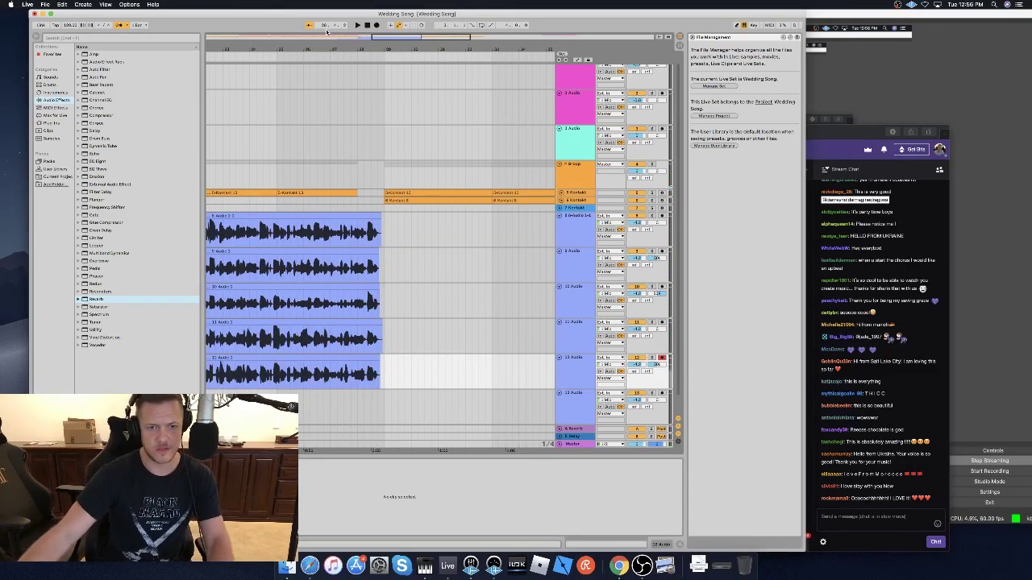
Add two audio tracks below the 13 Audio track and arm the 13 Audio track for recording.
{"action": "scroll", "coordinate": [338, 272], "scroll_direction": "left", "scroll_amount": 5}
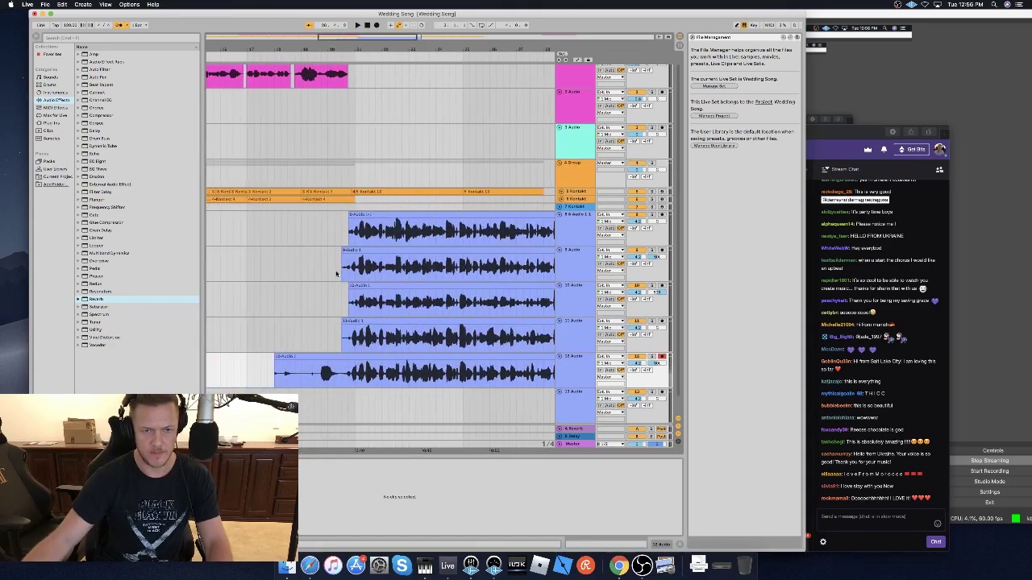
{"action": "left_click", "coordinate": [578, 397]}
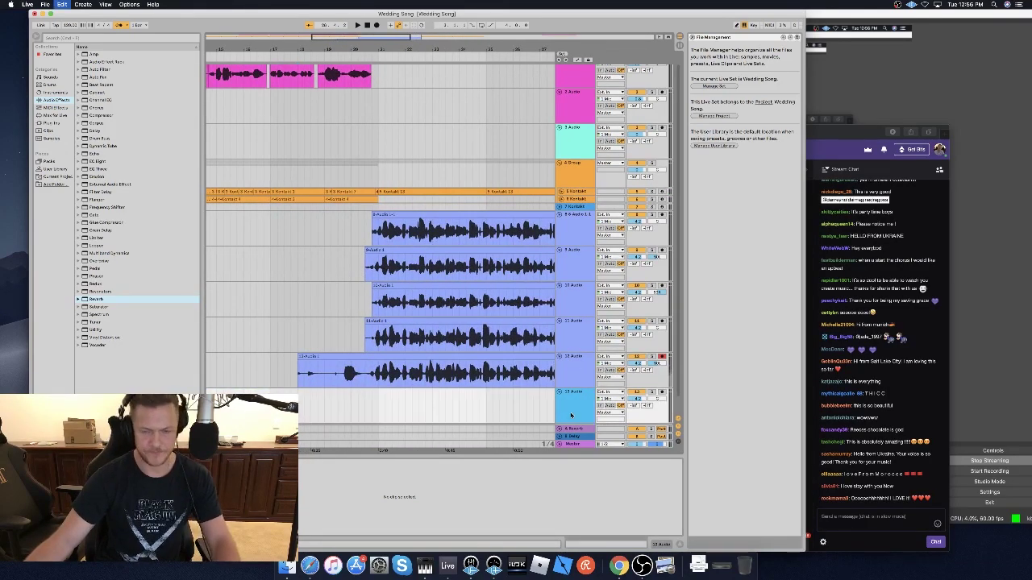
{"action": "key", "text": "super+t"}
{"action": "key", "text": "super+t"}
{"action": "left_click", "coordinate": [662, 323]}
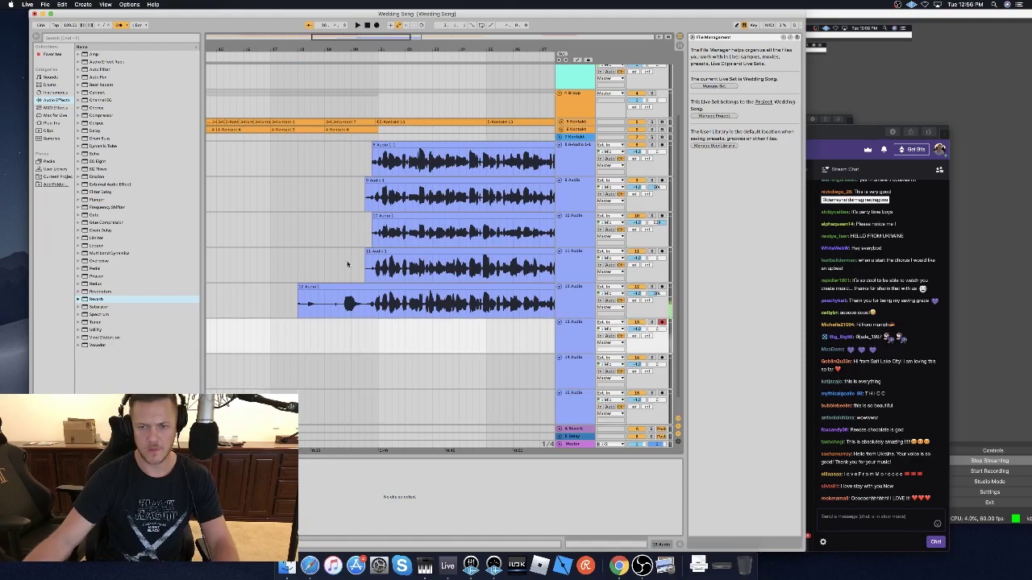
Delete the lead-in of the 12 Audio take up to the start of the 11 Audio clip and set the start point on the 13 Audio track.
{"action": "left_click_drag", "start_coordinate": [323, 305], "coordinate": [366, 319]}
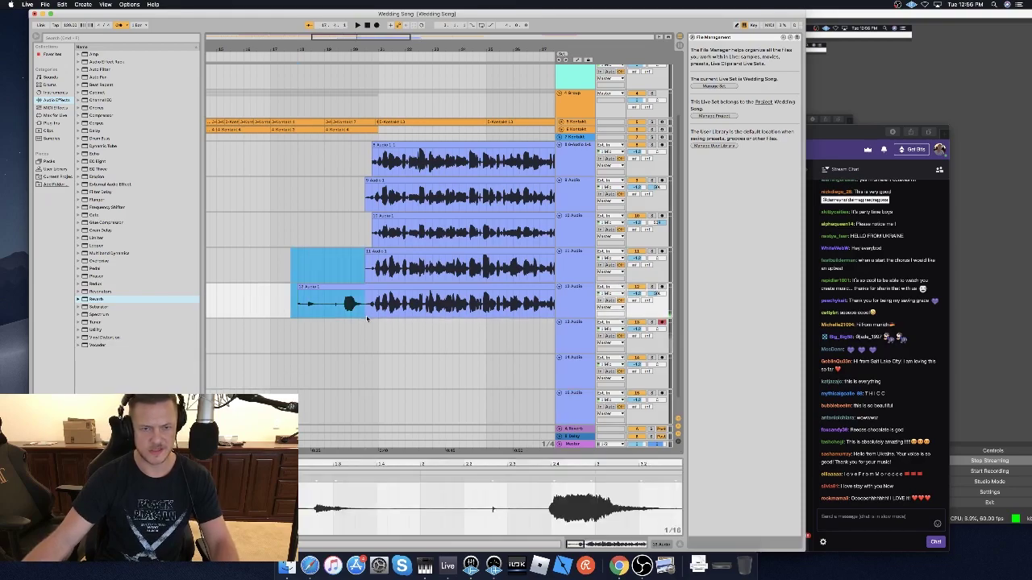
{"action": "key", "text": "Delete"}
{"action": "left_click", "coordinate": [272, 334]}
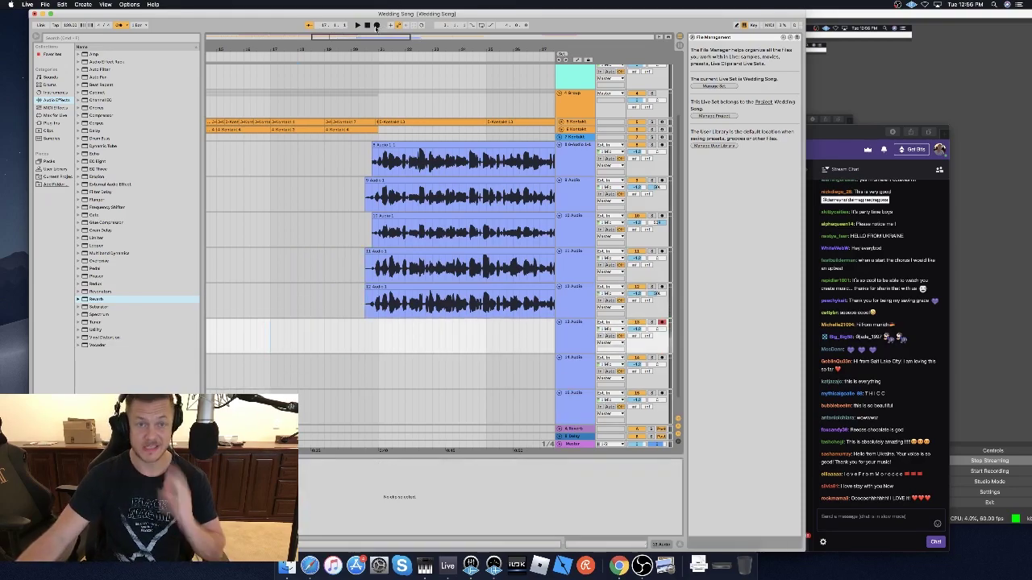
{"action": "left_click", "coordinate": [375, 26]}
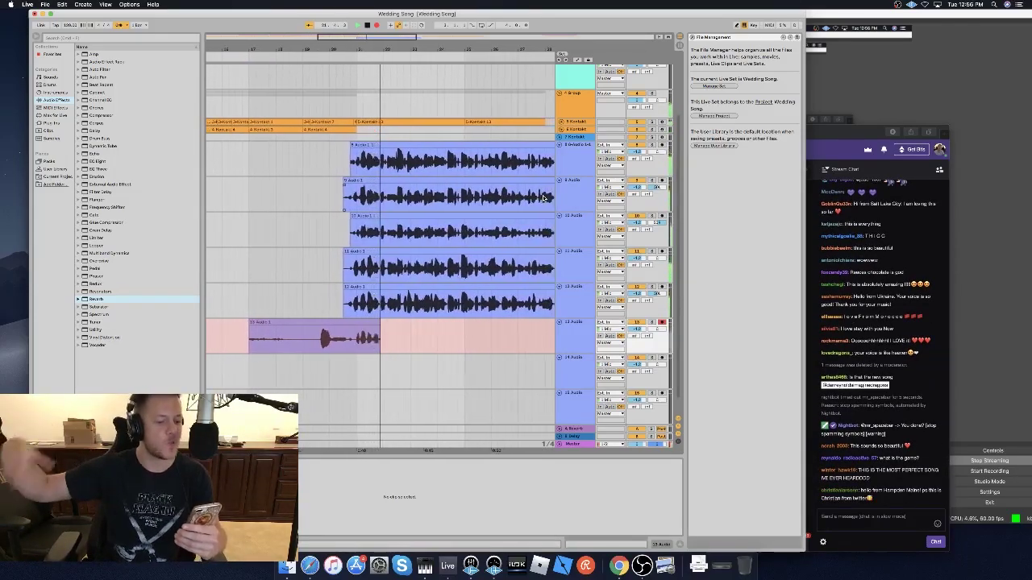
{"action": "key", "text": "space"}
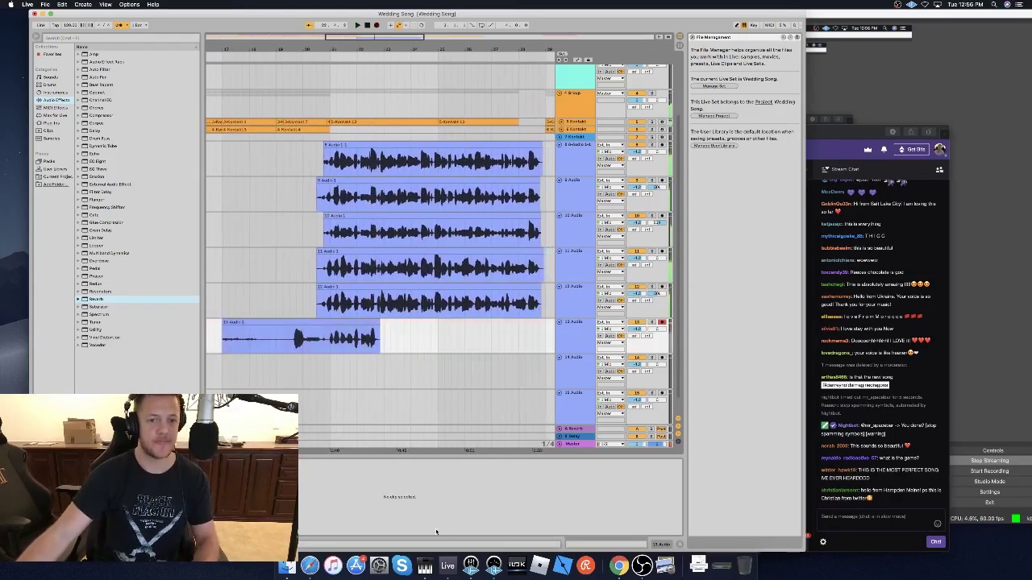
{"action": "left_click_drag", "start_coordinate": [278, 345], "coordinate": [210, 347]}
{"action": "key", "text": "Delete"}
{"action": "left_click", "coordinate": [225, 341]}
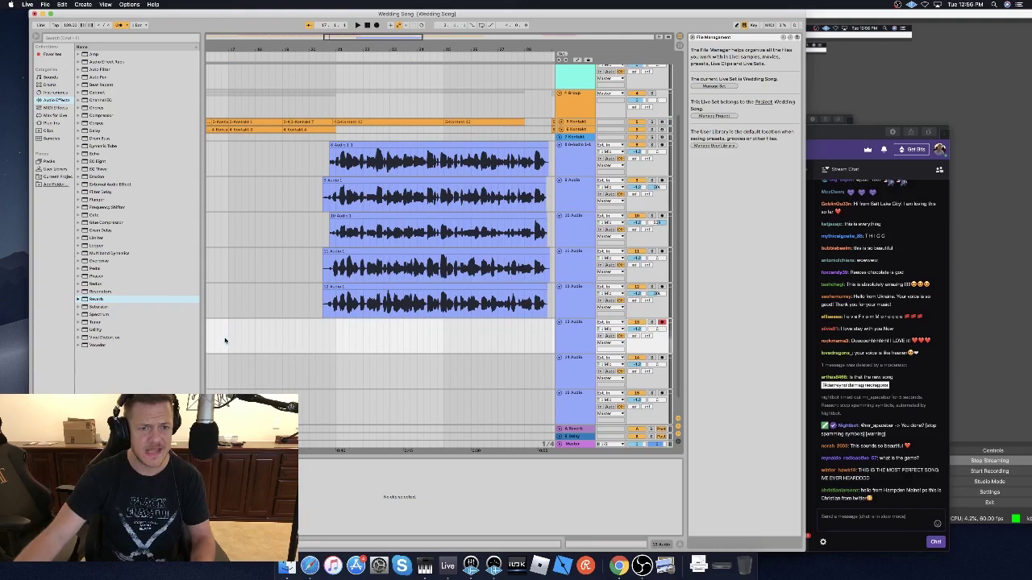
{"action": "key", "text": "space"}
{"action": "scroll", "coordinate": [381, 44], "scroll_direction": "right", "scroll_amount": 1}
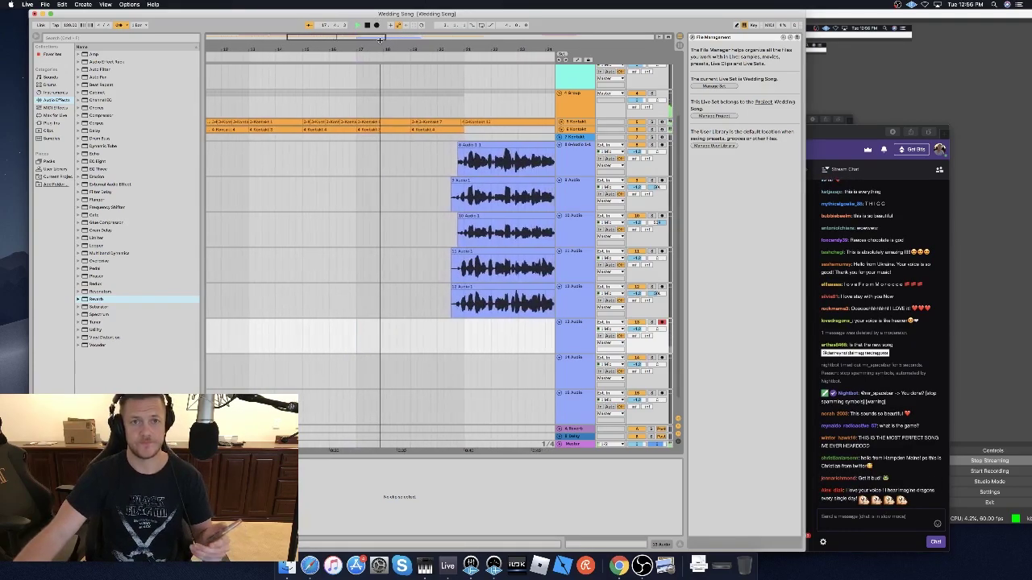
{"action": "scroll", "coordinate": [381, 39], "scroll_direction": "right", "scroll_amount": 1}
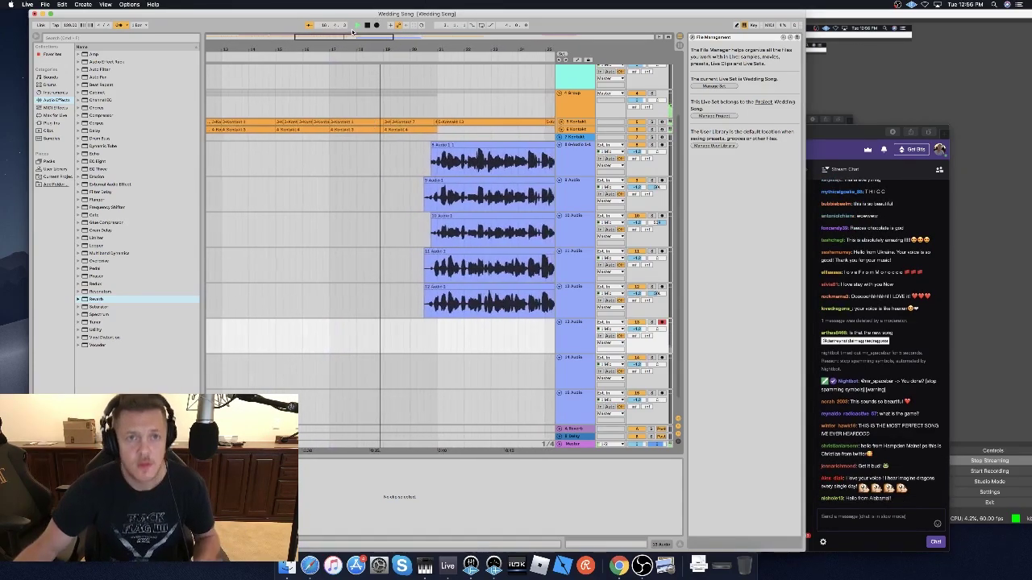
{"action": "left_click", "coordinate": [376, 25]}
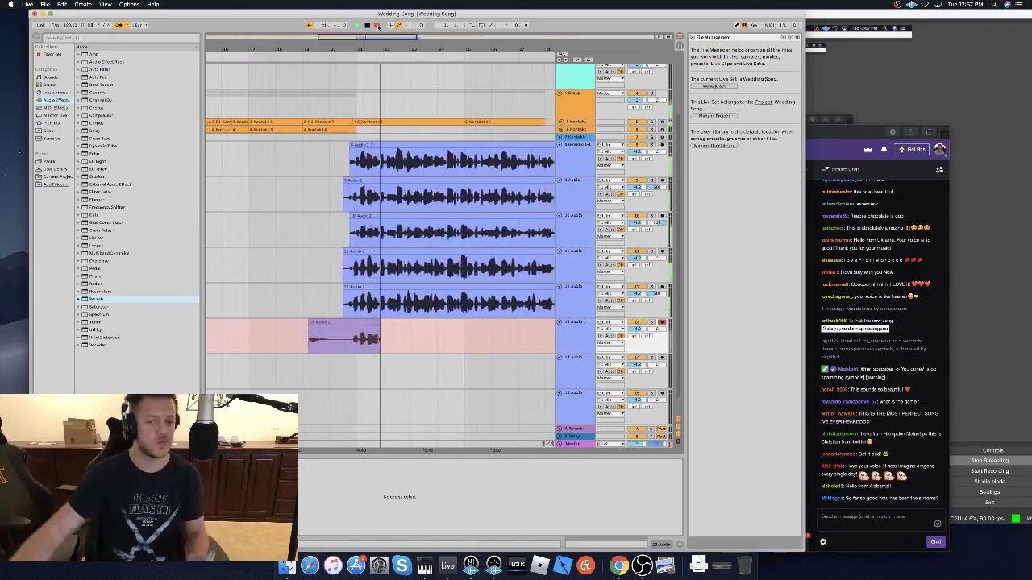
{"action": "key", "text": "space"}
{"action": "left_click", "coordinate": [337, 342]}
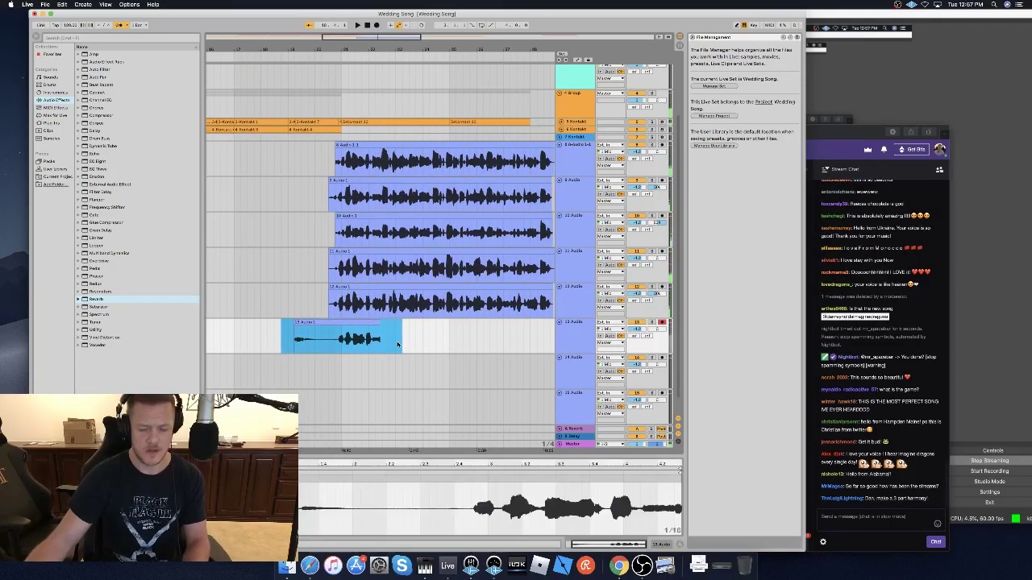
{"action": "key", "text": "Delete"}
Cut the starts of the 10, 11 and 12 Audio clips to the same point and group the vocal tracks from 8 Audio to 15 Audio.
{"action": "left_click_drag", "start_coordinate": [332, 314], "coordinate": [340, 232]}
{"action": "left_click", "coordinate": [336, 238]}
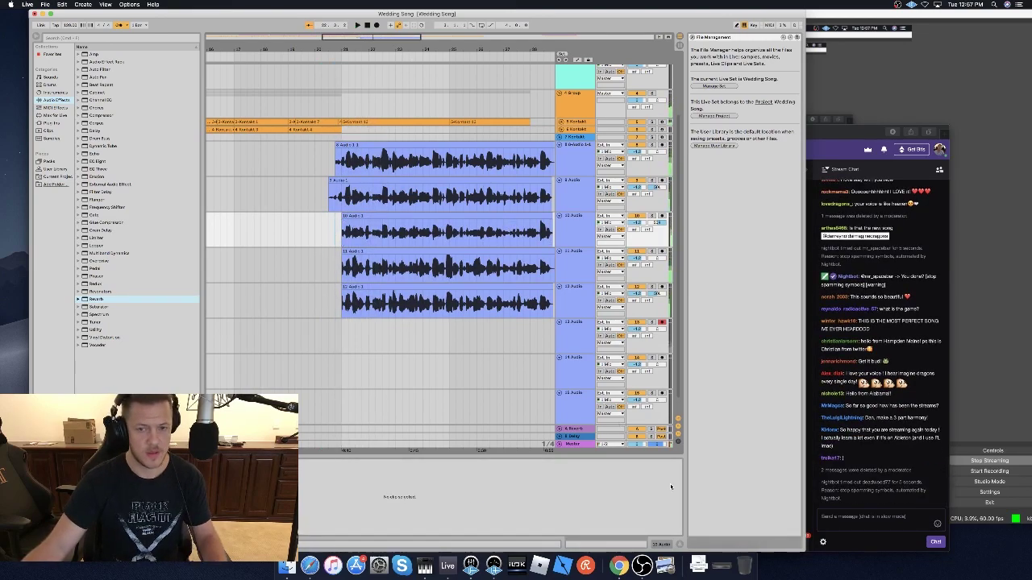
{"action": "left_click", "coordinate": [573, 395]}
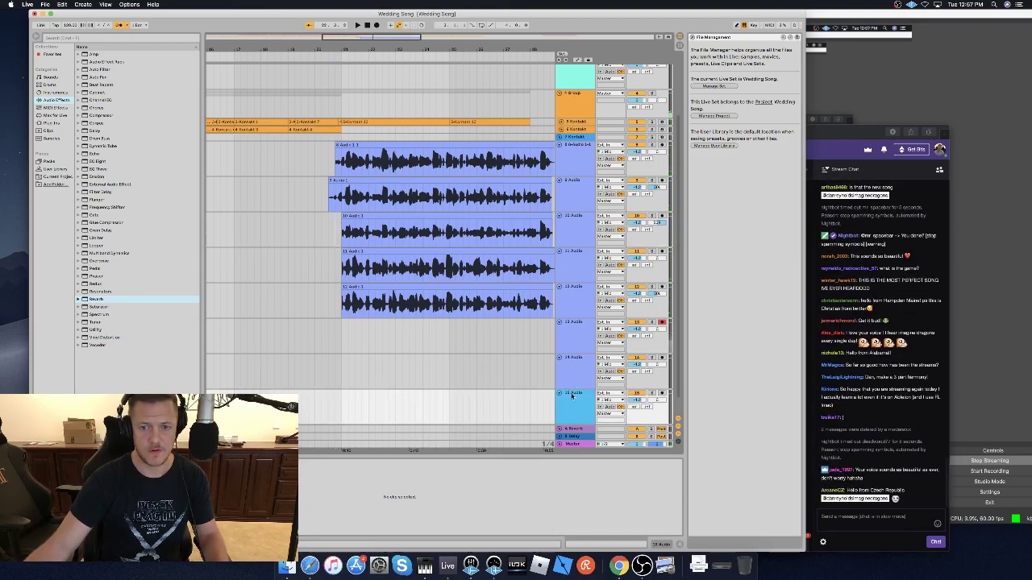
{"action": "left_click", "coordinate": [578, 148]}
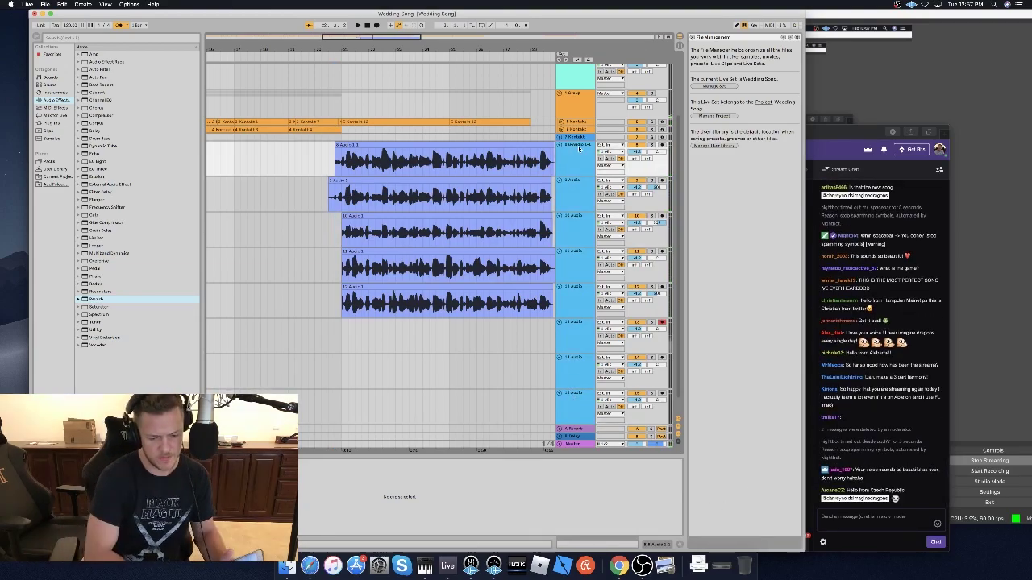
{"action": "key", "text": "super+g"}
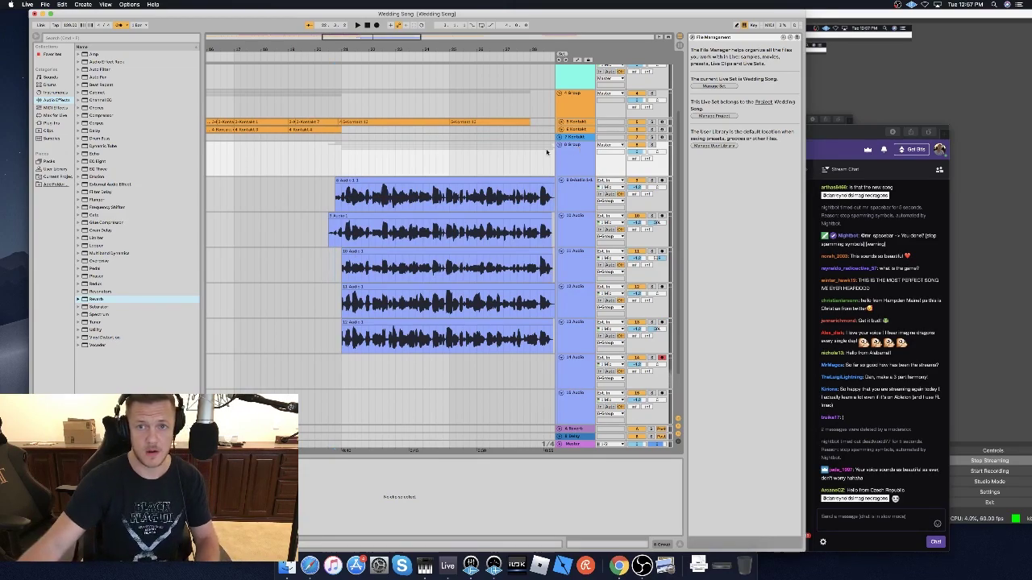
Cut the starts of the 8 and 9 Audio clips in line with the clips below them.
{"action": "scroll", "coordinate": [332, 168], "scroll_direction": "left", "scroll_amount": 2}
{"action": "left_click_drag", "start_coordinate": [329, 170], "coordinate": [395, 235]}
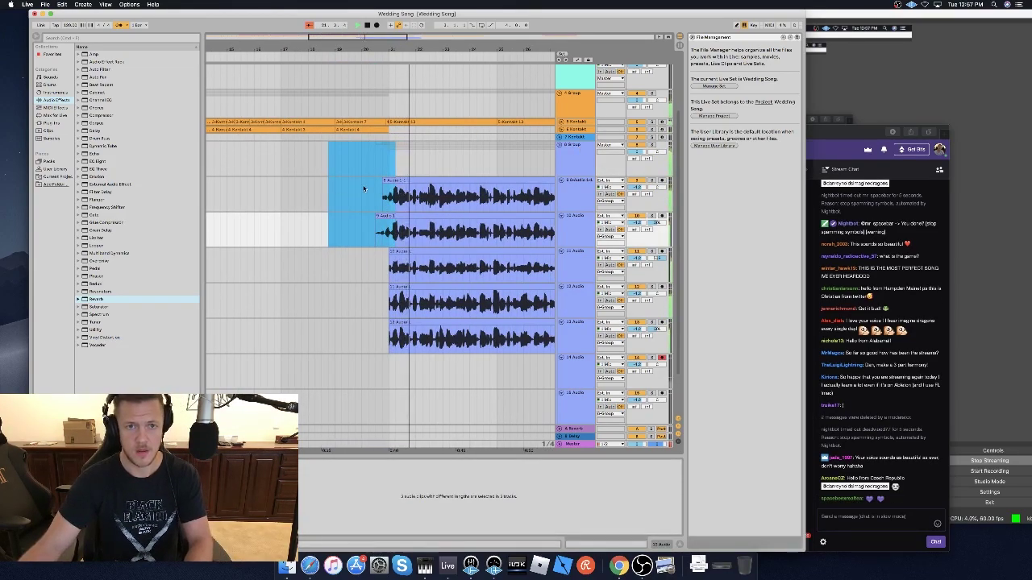
{"action": "left_click_drag", "start_coordinate": [364, 189], "coordinate": [388, 227]}
{"action": "key", "text": "Delete"}
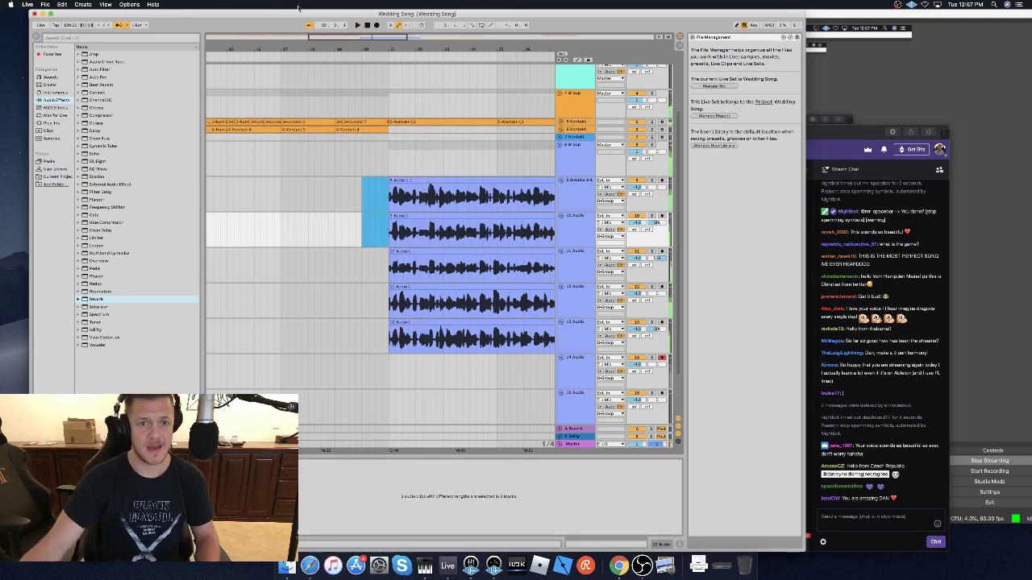
Try extending the start of the 9 Audio clip earlier and cut it back in line with the other vocal clips.
{"action": "left_click_drag", "start_coordinate": [345, 37], "coordinate": [351, 37]}
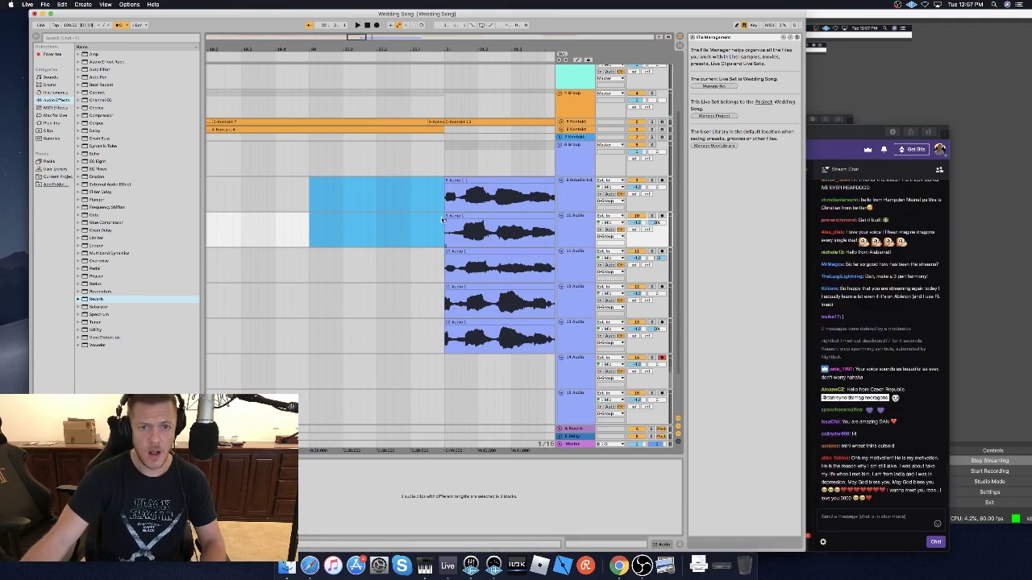
{"action": "mouse_move", "coordinate": [444, 216]}
{"action": "left_mouse_down"}
{"action": "mouse_move", "coordinate": [409, 216]}
{"action": "mouse_move", "coordinate": [425, 216]}
{"action": "left_mouse_up"}
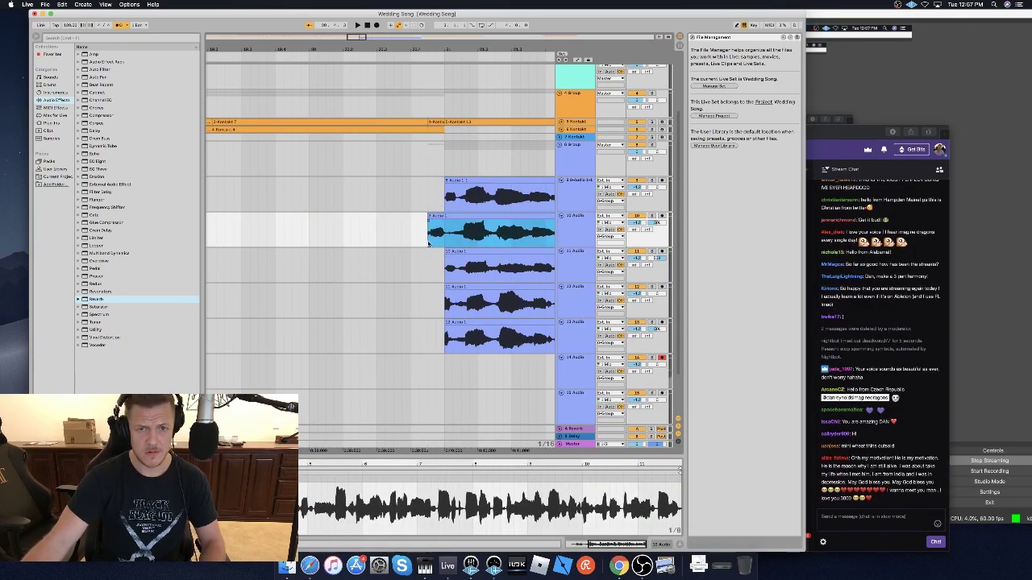
{"action": "scroll", "coordinate": [428, 243], "scroll_direction": "right", "scroll_amount": 4}
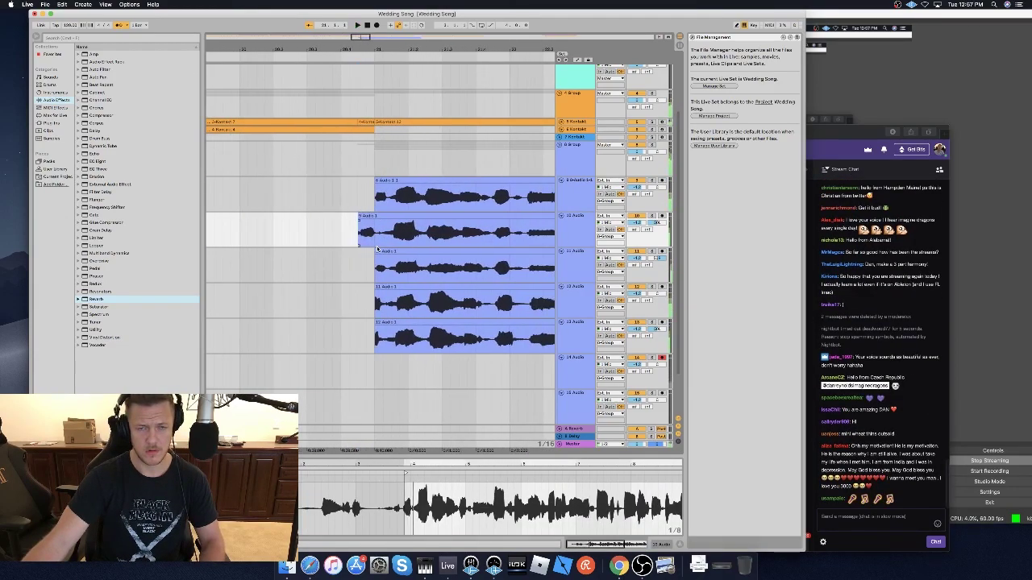
{"action": "scroll", "coordinate": [376, 249], "scroll_direction": "right", "scroll_amount": 4}
{"action": "left_click_drag", "start_coordinate": [305, 233], "coordinate": [264, 222]}
{"action": "key", "text": "Delete"}
{"action": "left_click", "coordinate": [313, 229]}
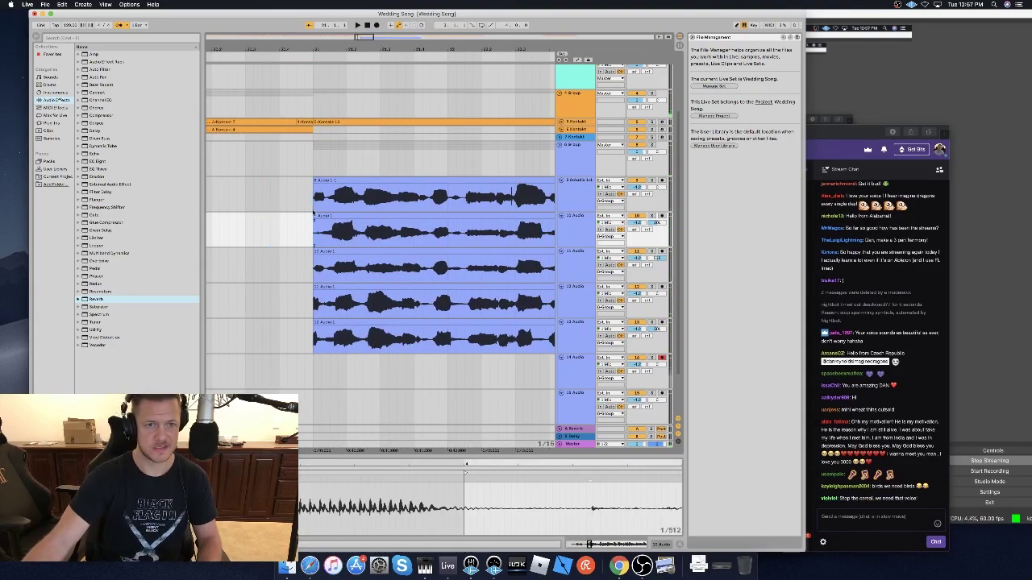
Extend the starts of the 8, 10, 11 and 12 Audio clips slightly earlier than the 9 Audio clip.
{"action": "left_click", "coordinate": [313, 198]}
{"action": "key", "text": "space"}
{"action": "mouse_move", "coordinate": [314, 208]}
{"action": "left_mouse_down"}
{"action": "mouse_move", "coordinate": [274, 208]}
{"action": "mouse_move", "coordinate": [315, 208]}
{"action": "left_mouse_up"}
{"action": "left_click_drag", "start_coordinate": [315, 251], "coordinate": [304, 288]}
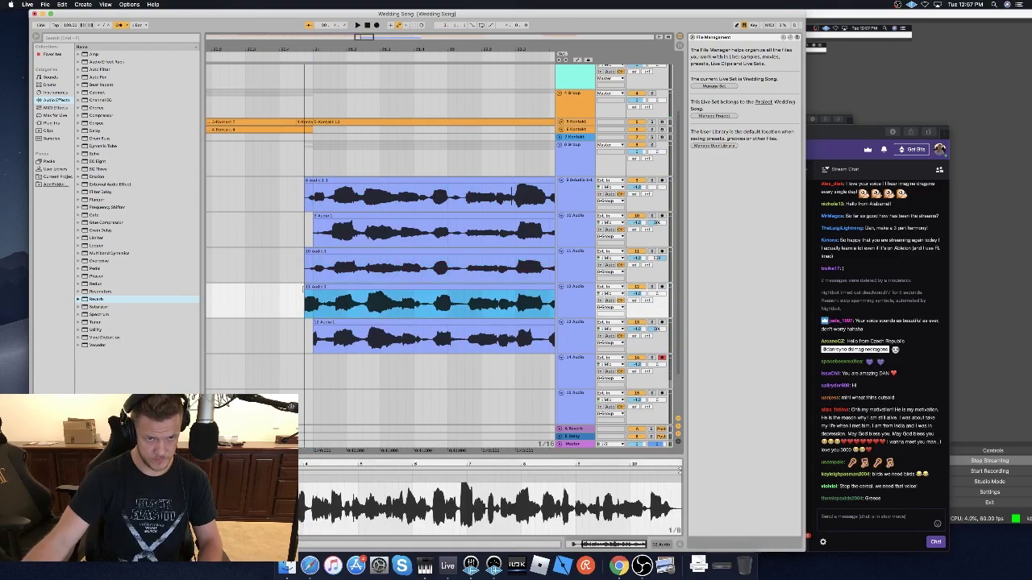
{"action": "mouse_move", "coordinate": [314, 324]}
{"action": "left_mouse_down"}
{"action": "mouse_move", "coordinate": [288, 324]}
{"action": "mouse_move", "coordinate": [287, 295]}
{"action": "mouse_move", "coordinate": [329, 328]}
{"action": "left_mouse_up"}
Audition the vocal entry and trim the starts of the 11 and 12 Audio clips in line with the 8 Audio clip.
{"action": "left_click", "coordinate": [279, 304]}
{"action": "key", "text": "space"}
{"action": "key", "text": "space"}
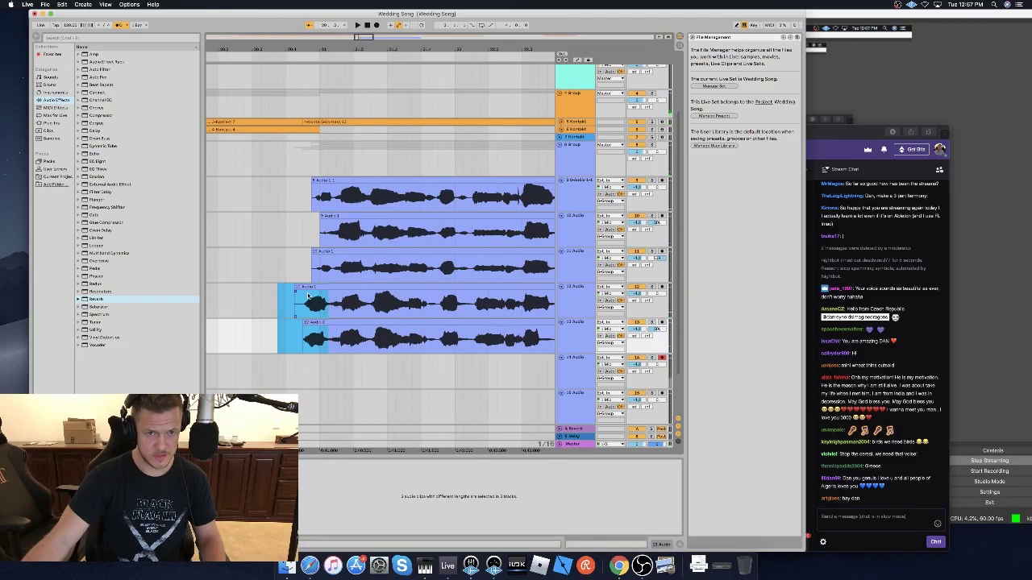
{"action": "left_click_drag", "start_coordinate": [310, 287], "coordinate": [327, 325]}
{"action": "left_click", "coordinate": [283, 312]}
{"action": "key", "text": "space"}
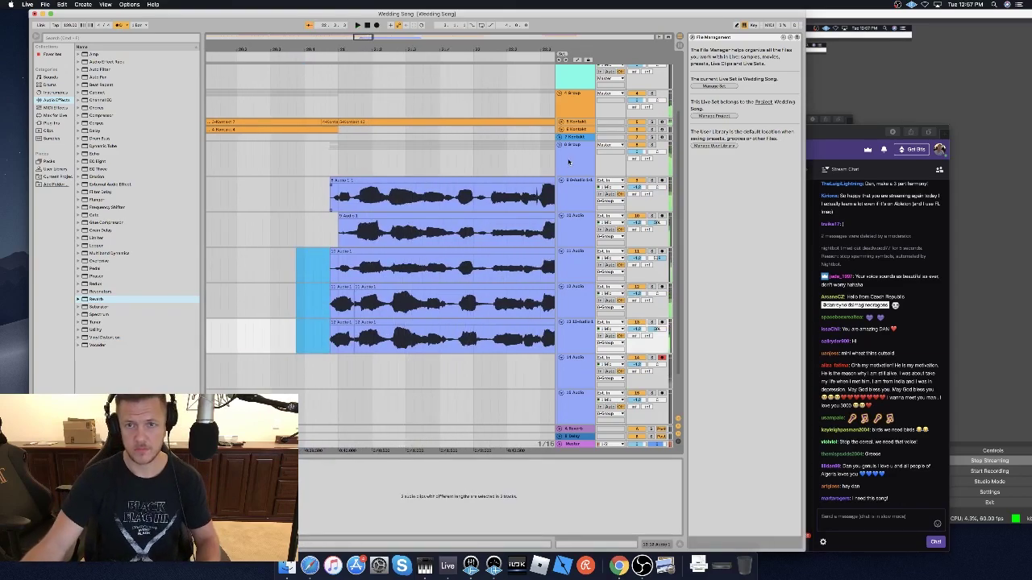
{"action": "left_click_drag", "start_coordinate": [359, 49], "coordinate": [336, 20]}
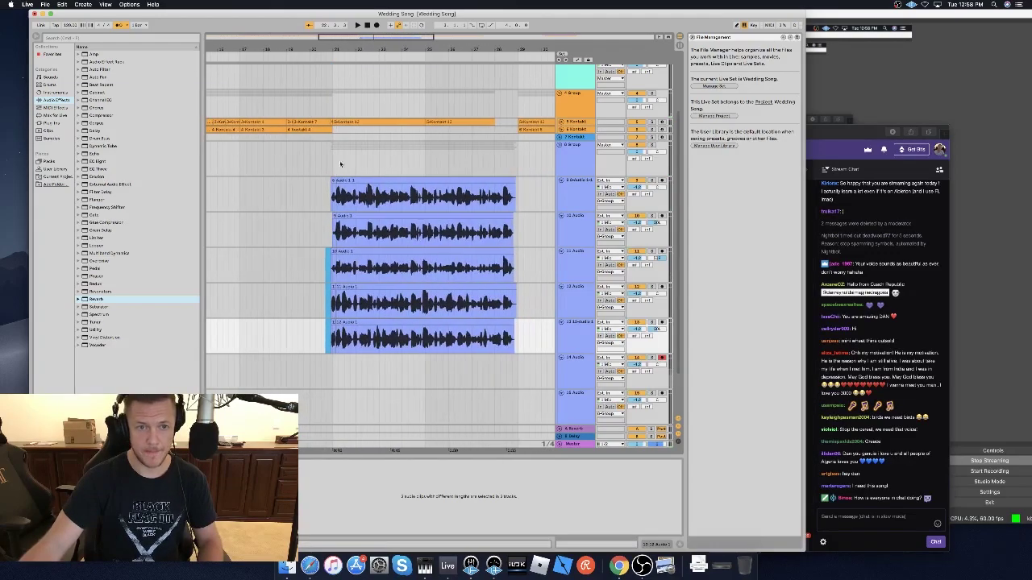
{"action": "left_click", "coordinate": [287, 277]}
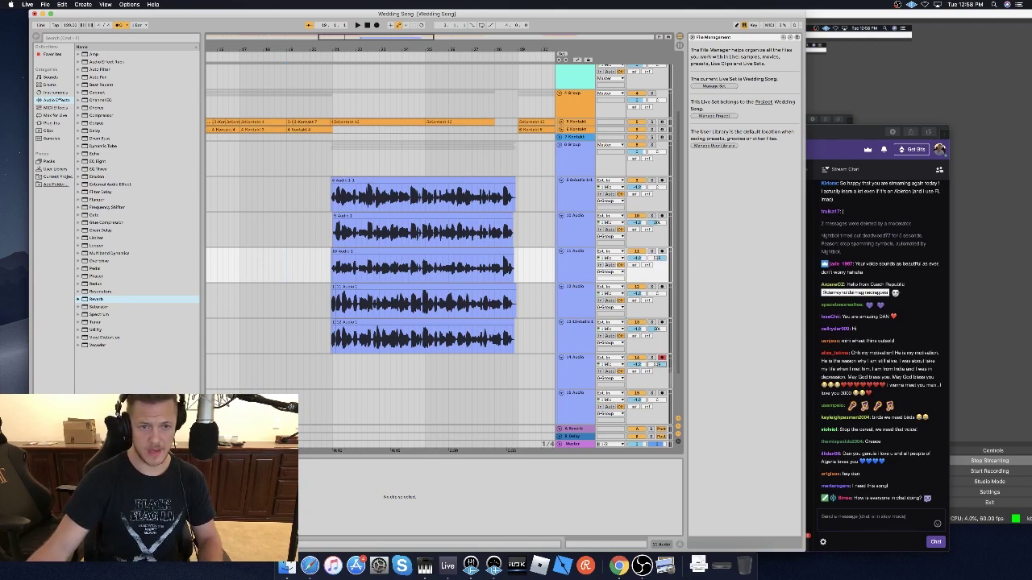
{"action": "left_click", "coordinate": [284, 363]}
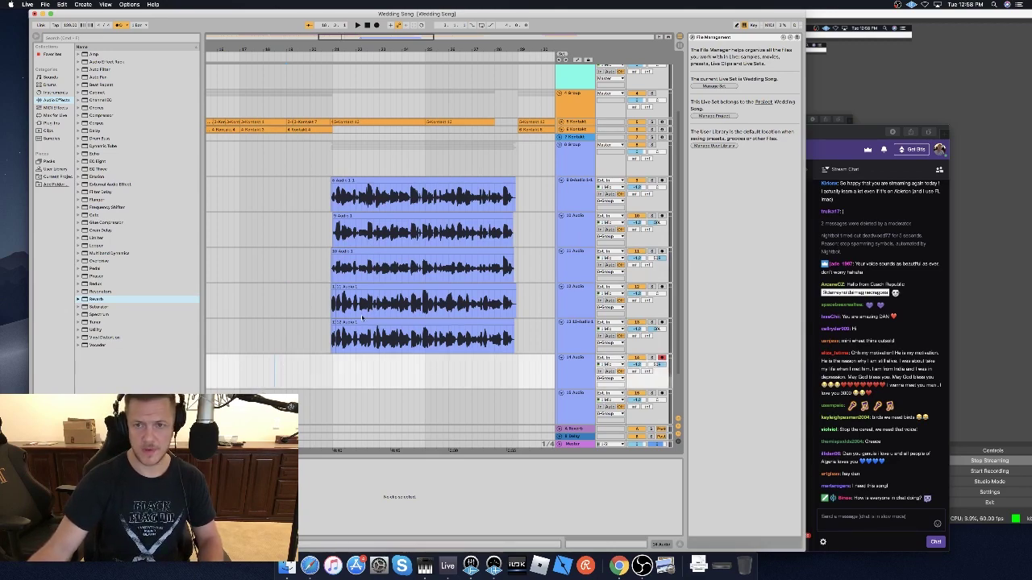
{"action": "left_click", "coordinate": [377, 25]}
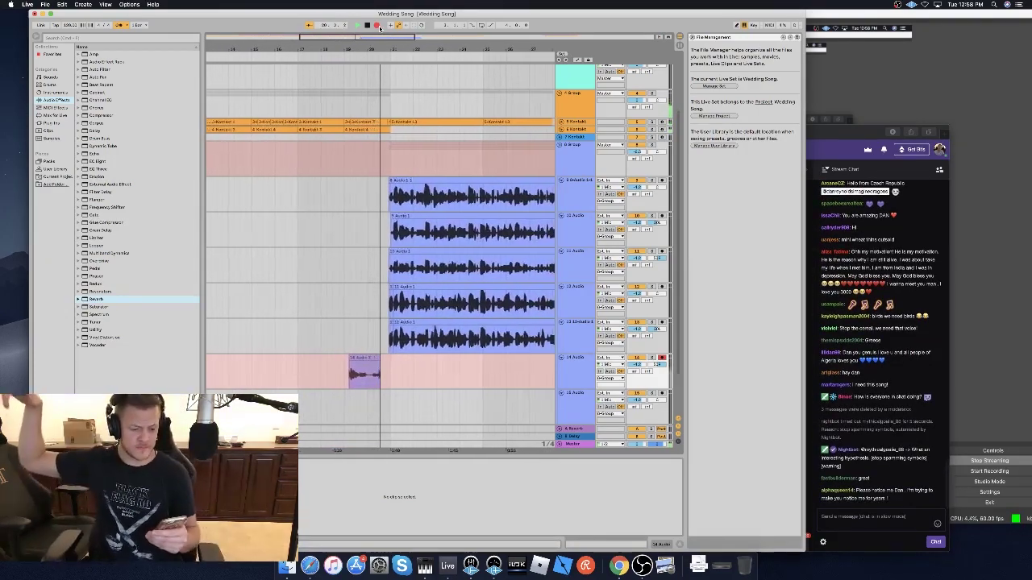
{"action": "key", "text": "space"}
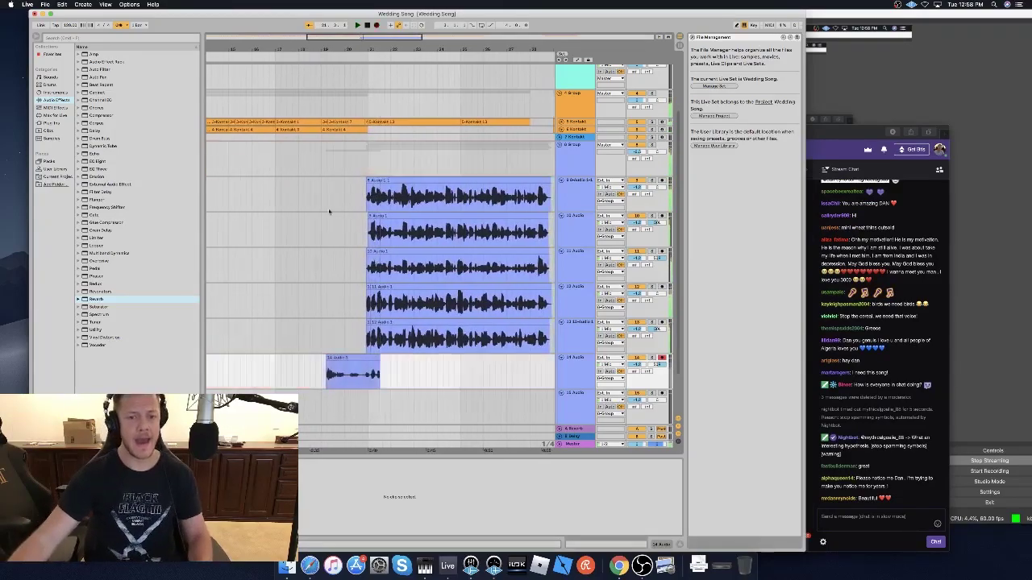
{"action": "left_click_drag", "start_coordinate": [294, 381], "coordinate": [398, 377]}
{"action": "left_click", "coordinate": [336, 373]}
{"action": "key", "text": "Delete"}
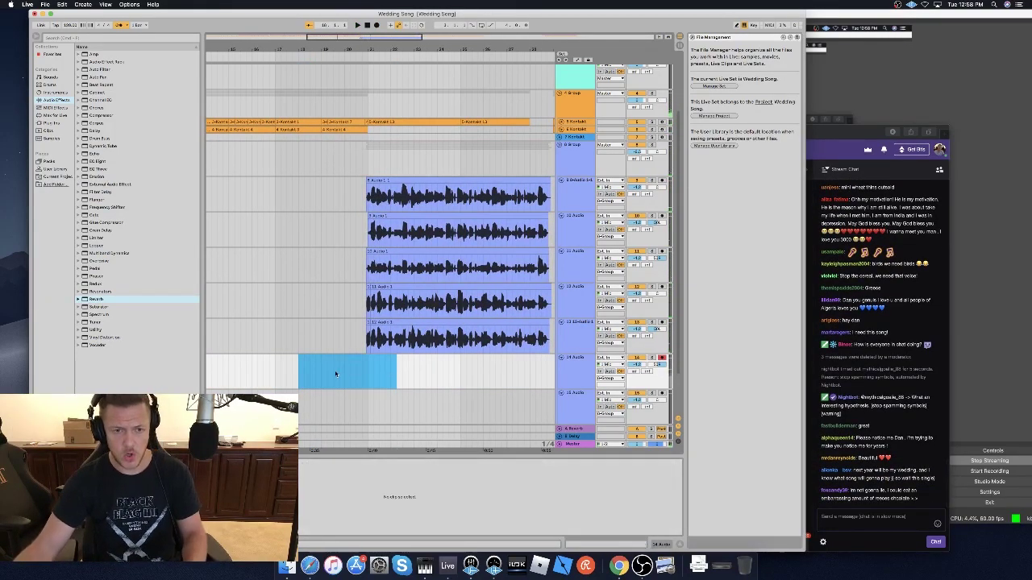
Record a vocal layer on the 14 Audio track over the stacked vocal section.
{"action": "key", "text": "space"}
{"action": "left_click", "coordinate": [377, 25]}
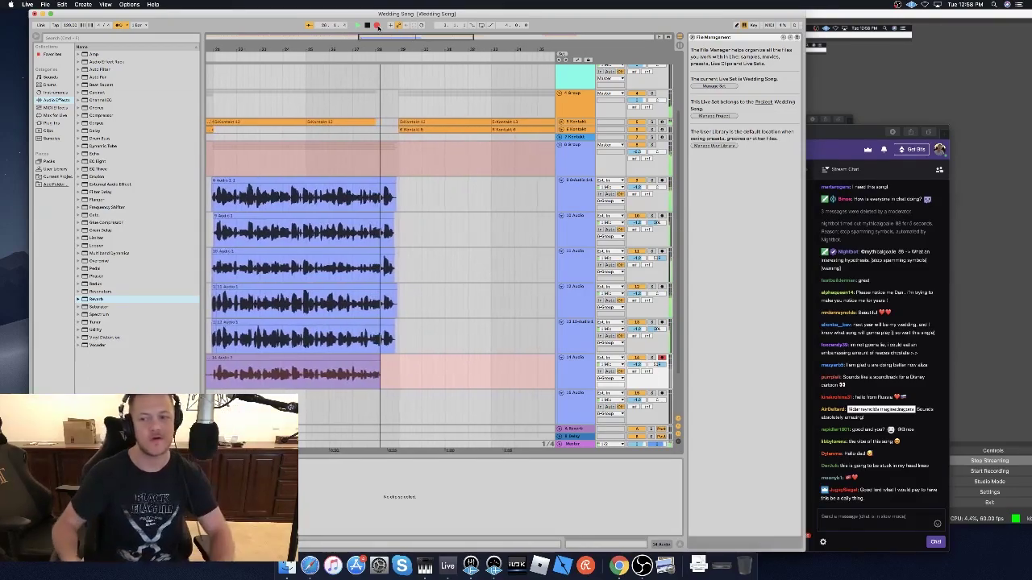
{"action": "key", "text": "space"}
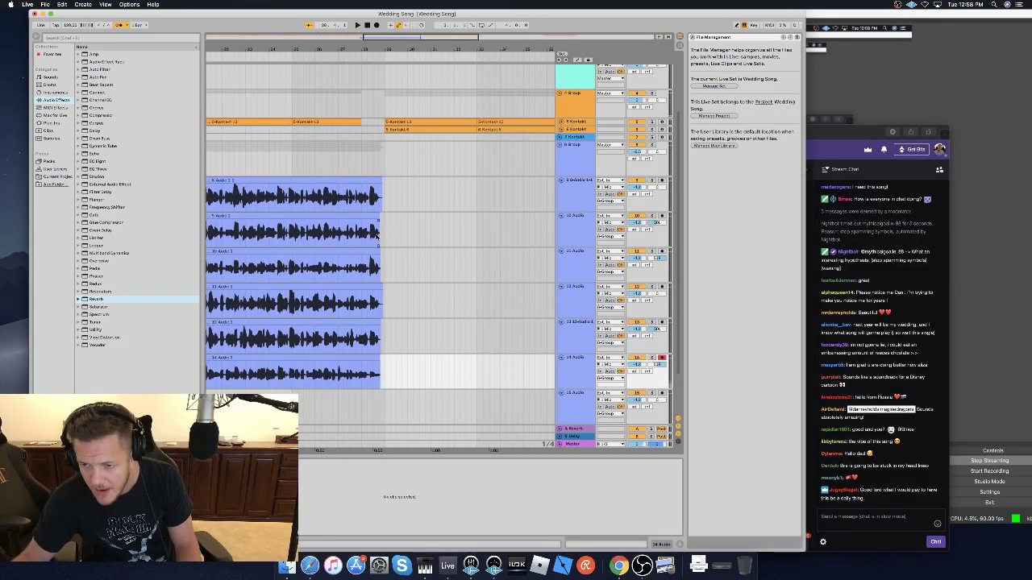
Arm the 15 Audio track and record another vocal layer over the same section.
{"action": "scroll", "coordinate": [377, 233], "scroll_direction": "left", "scroll_amount": 5}
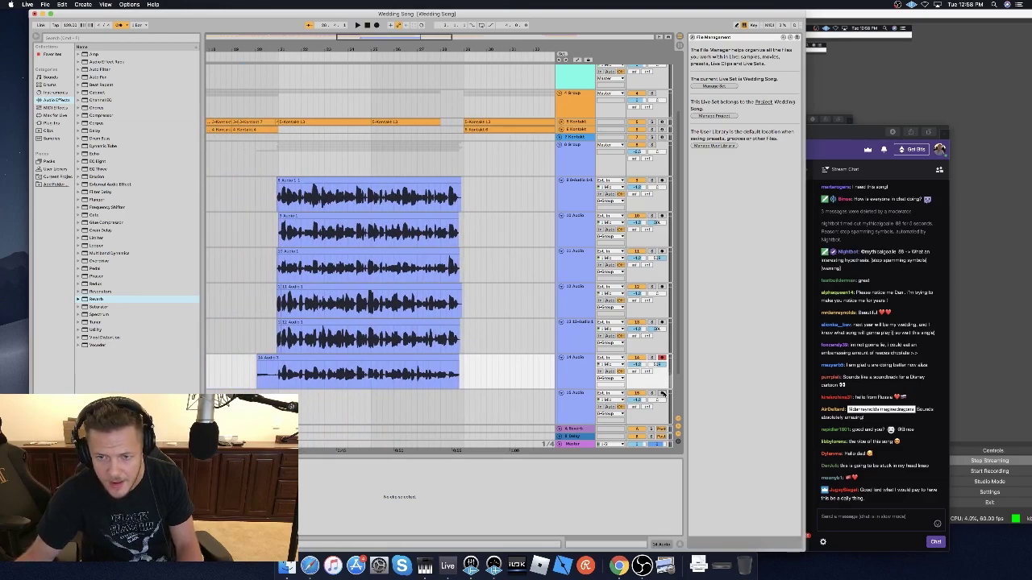
{"action": "scroll", "coordinate": [327, 405], "scroll_direction": "left", "scroll_amount": 5}
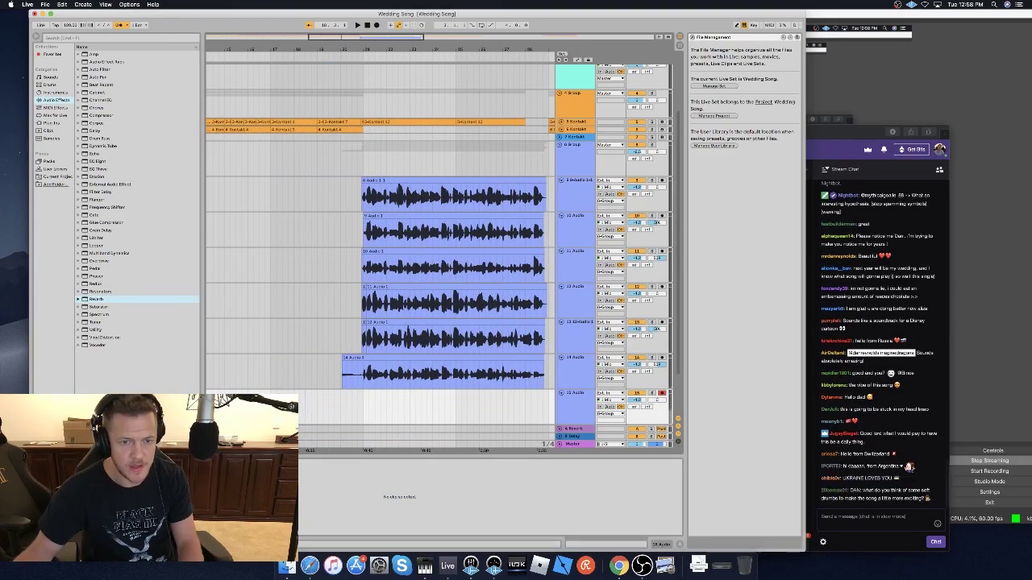
{"action": "scroll", "coordinate": [374, 83], "scroll_direction": "left", "scroll_amount": 5}
{"action": "scroll", "coordinate": [375, 47], "scroll_direction": "right", "scroll_amount": 1}
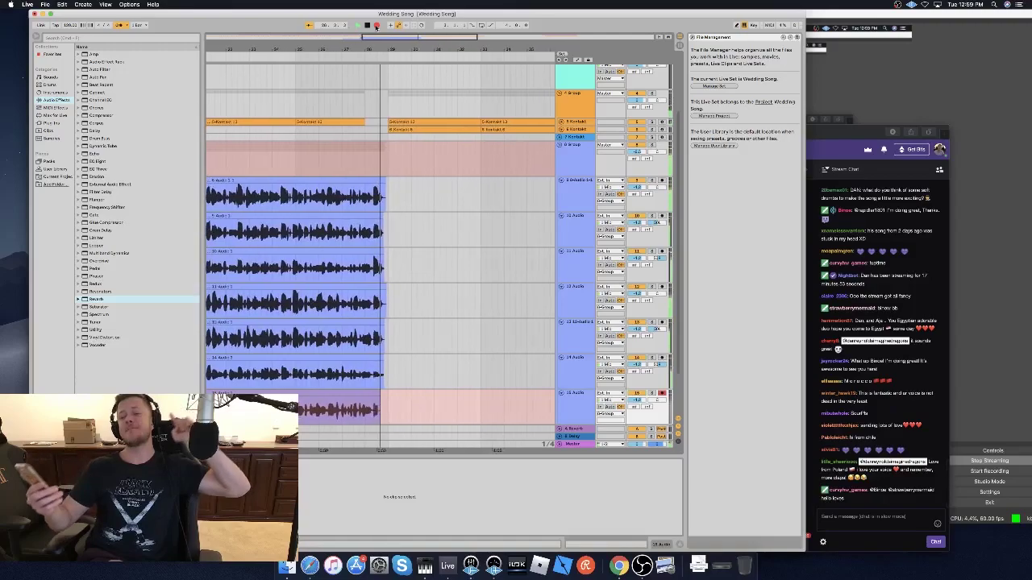
{"action": "key", "text": "space"}
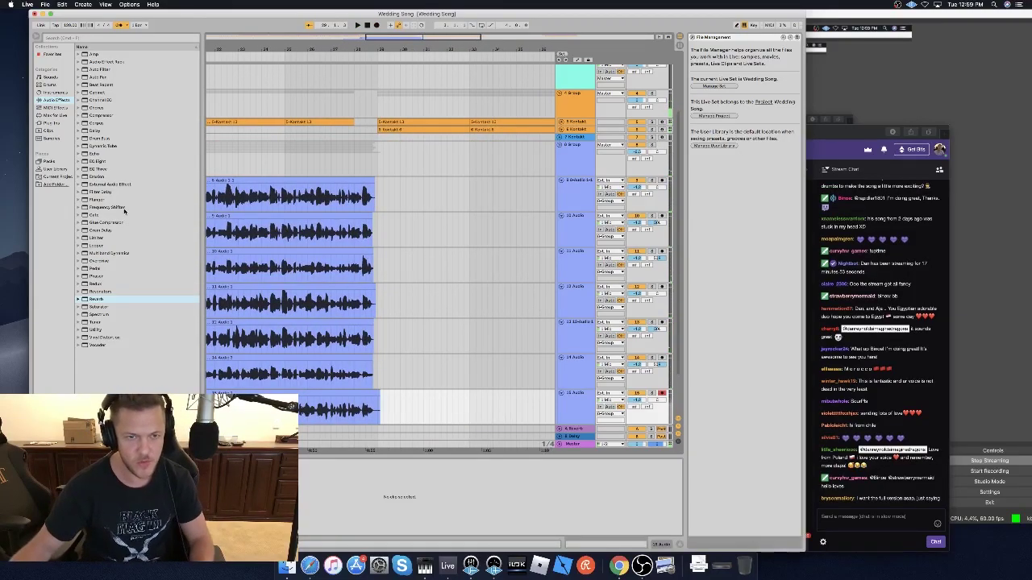
Arm the 16 Audio track and insert a new audio track below it in the vocal group.
{"action": "scroll", "coordinate": [379, 307], "scroll_direction": "left", "scroll_amount": 3}
{"action": "scroll", "coordinate": [483, 347], "scroll_direction": "down", "scroll_amount": 2}
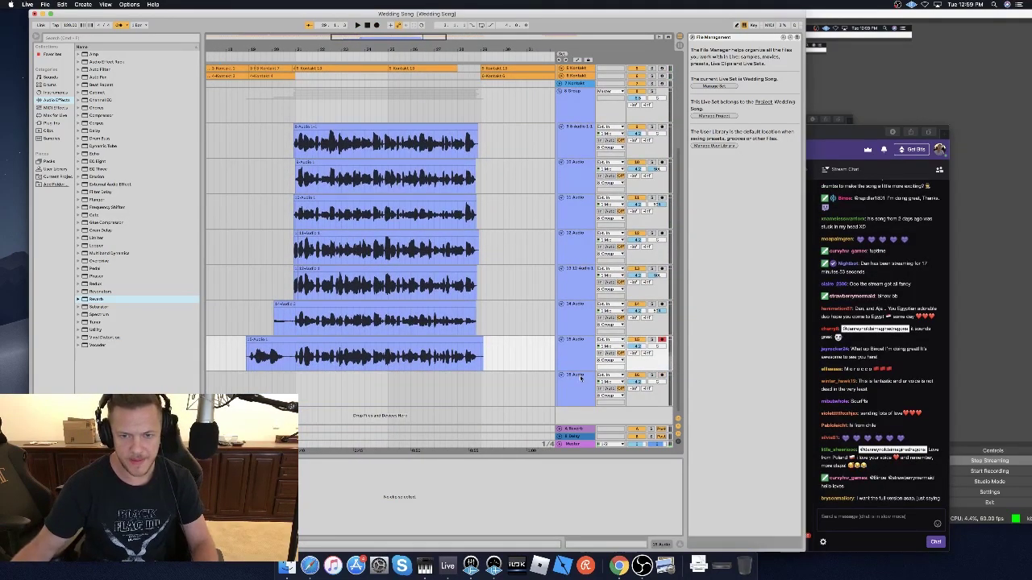
{"action": "left_click", "coordinate": [580, 377]}
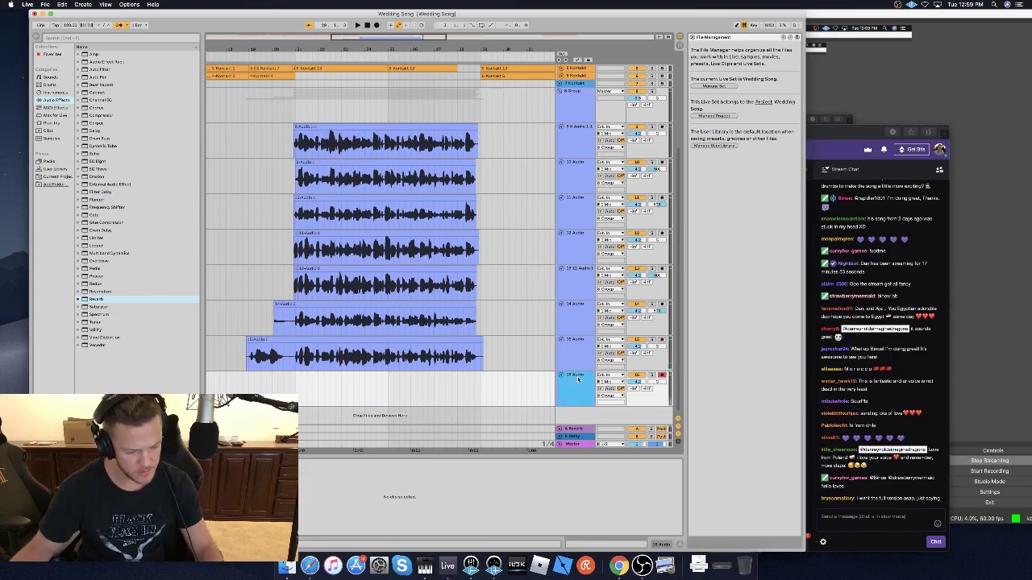
{"action": "key", "text": "super+t"}
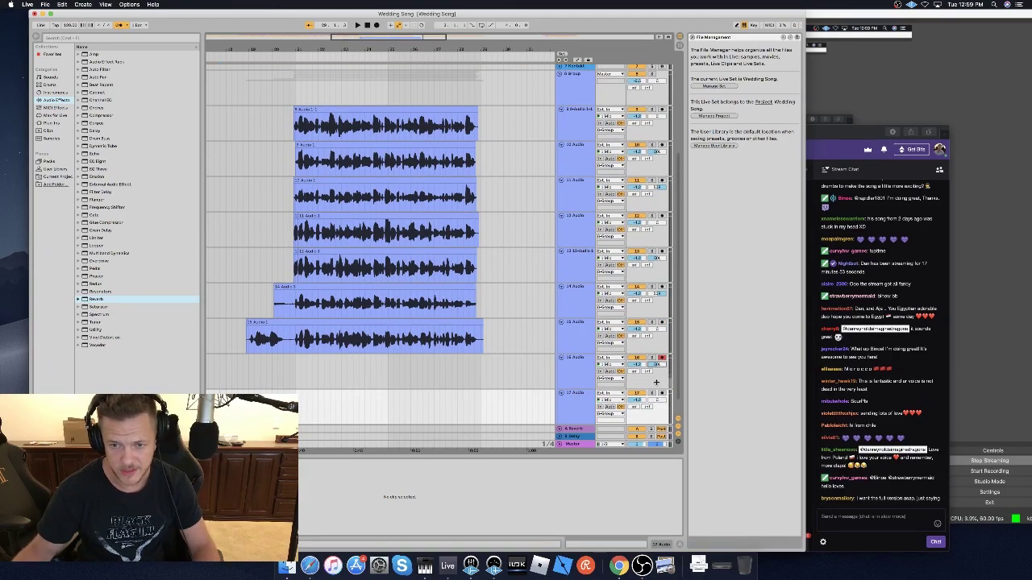
Cut the lead-ins of the 14 and 15 Audio clips just before the vocals enter.
{"action": "left_click_drag", "start_coordinate": [237, 300], "coordinate": [295, 339]}
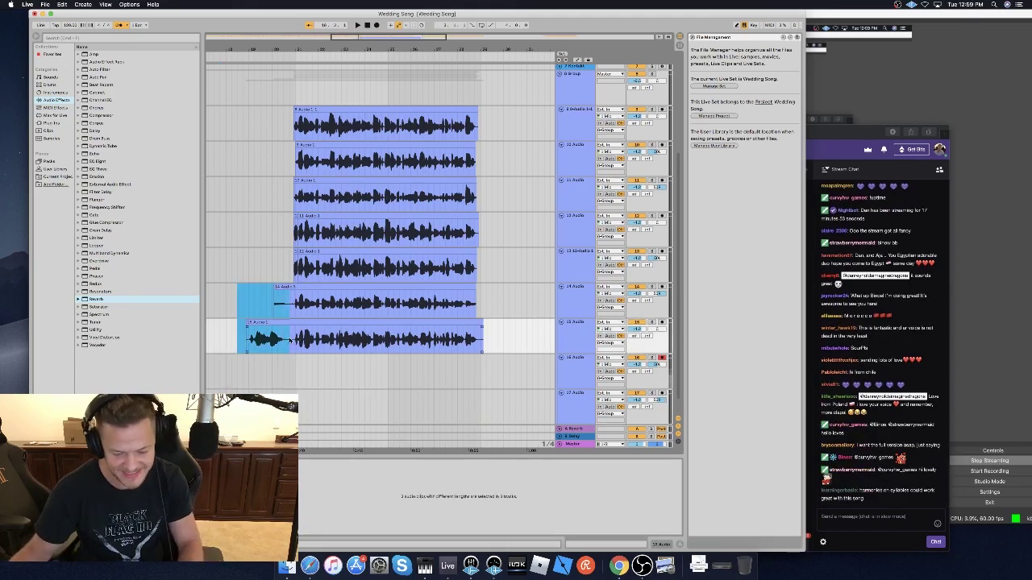
{"action": "key", "text": "Delete"}
{"action": "left_click", "coordinate": [239, 315]}
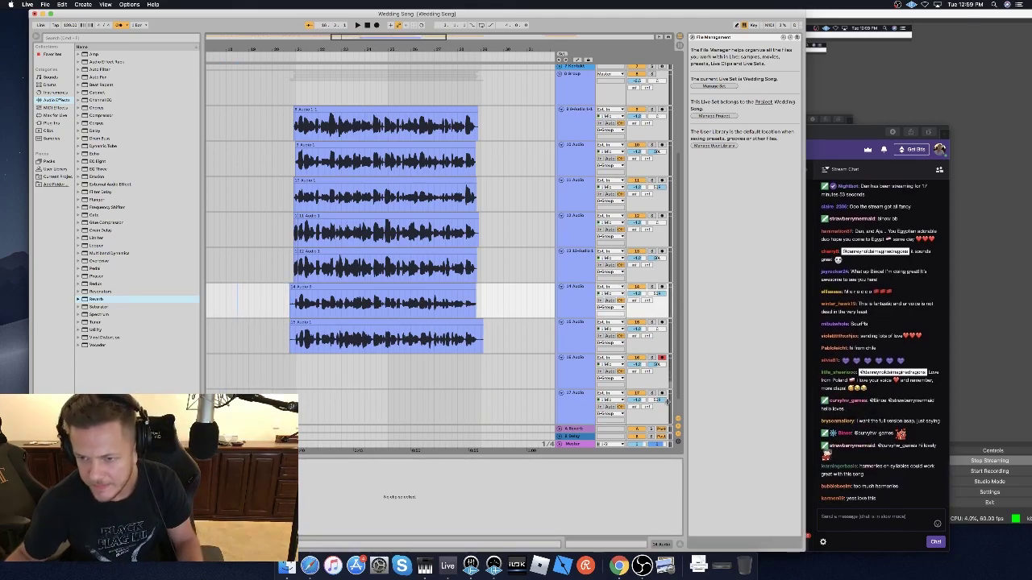
Record the first part of a vocal layer on the 16 Audio track.
{"action": "key", "text": "space"}
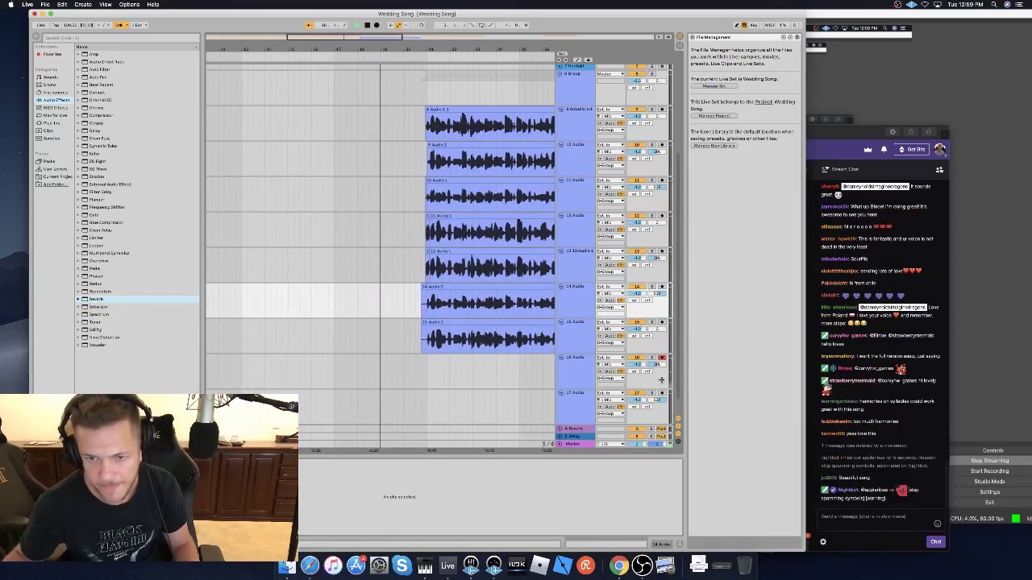
{"action": "left_click", "coordinate": [376, 25]}
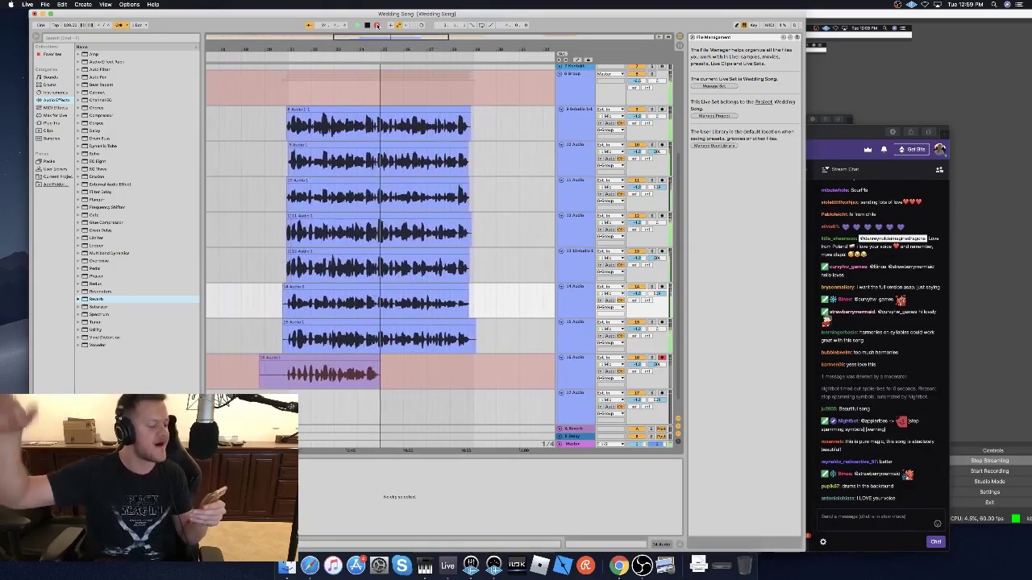
{"action": "key", "text": "space"}
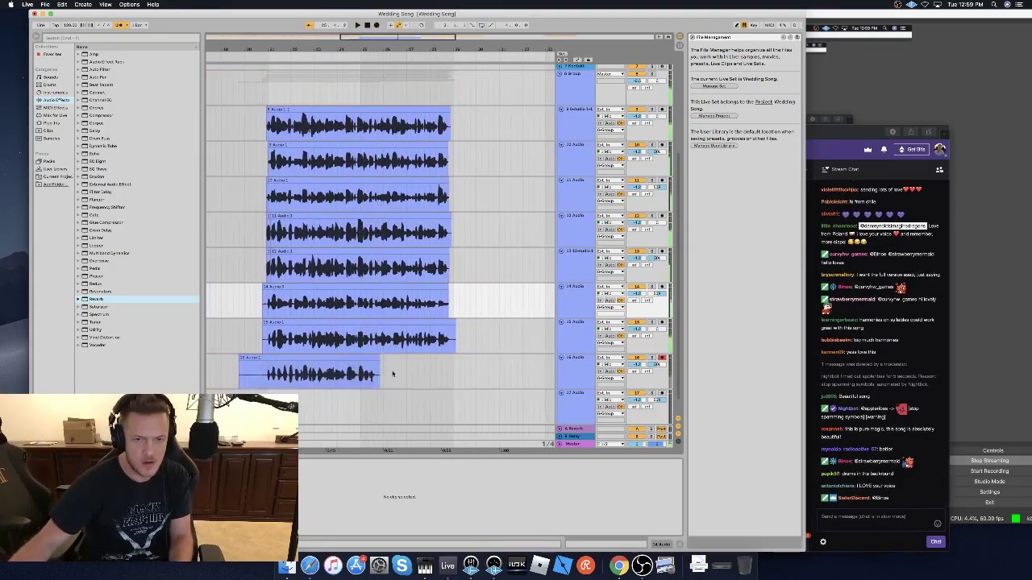
Punch in the remaining part of the vocal layer on the 16 Audio track, overlapping the end of the first take.
{"action": "left_click", "coordinate": [339, 378]}
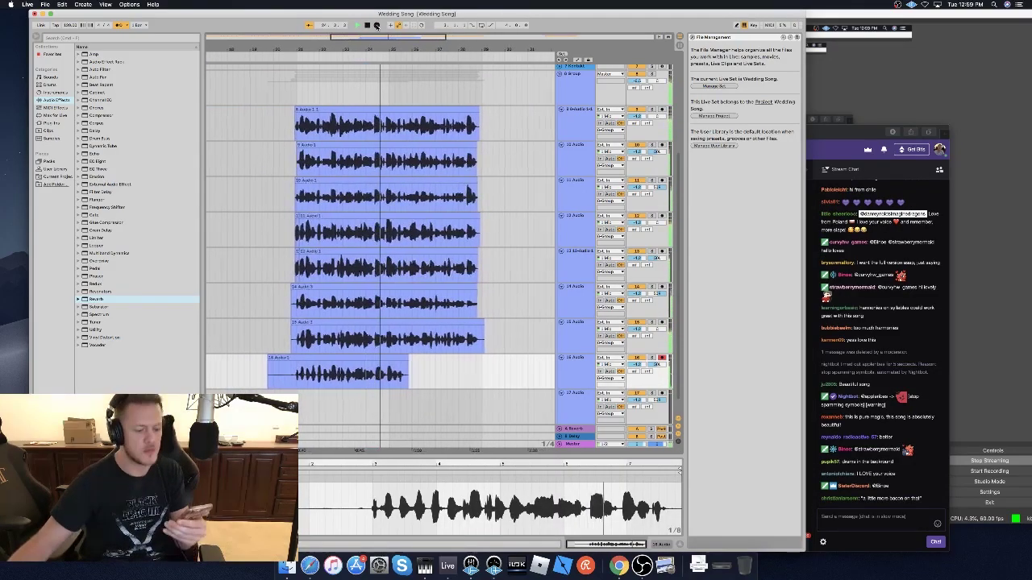
{"action": "left_click", "coordinate": [376, 25]}
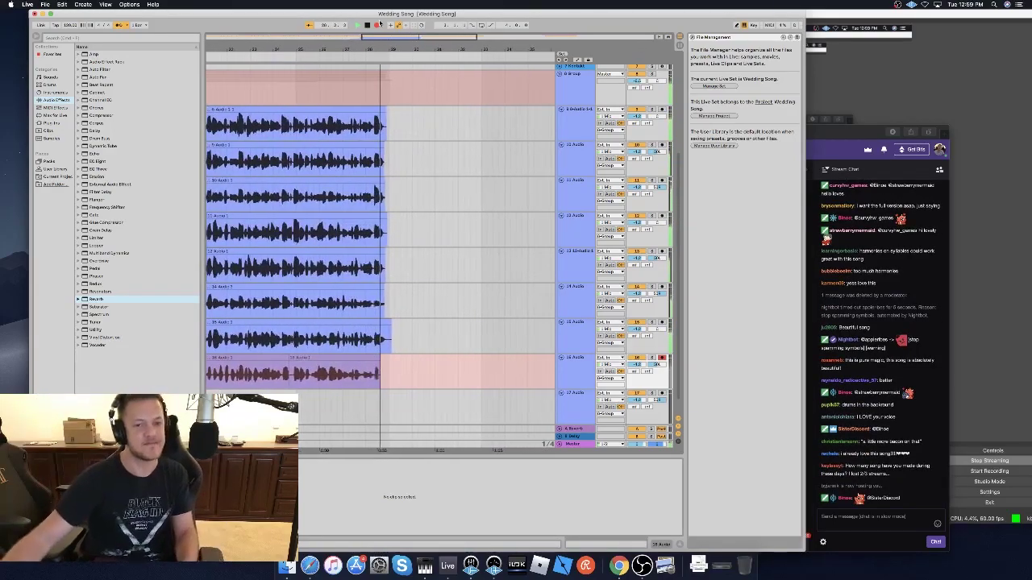
{"action": "key", "text": "space"}
Arm the 17 Audio track and shift the join between the two 16 Audio clips slightly later.
{"action": "scroll", "coordinate": [458, 382], "scroll_direction": "left", "scroll_amount": 4}
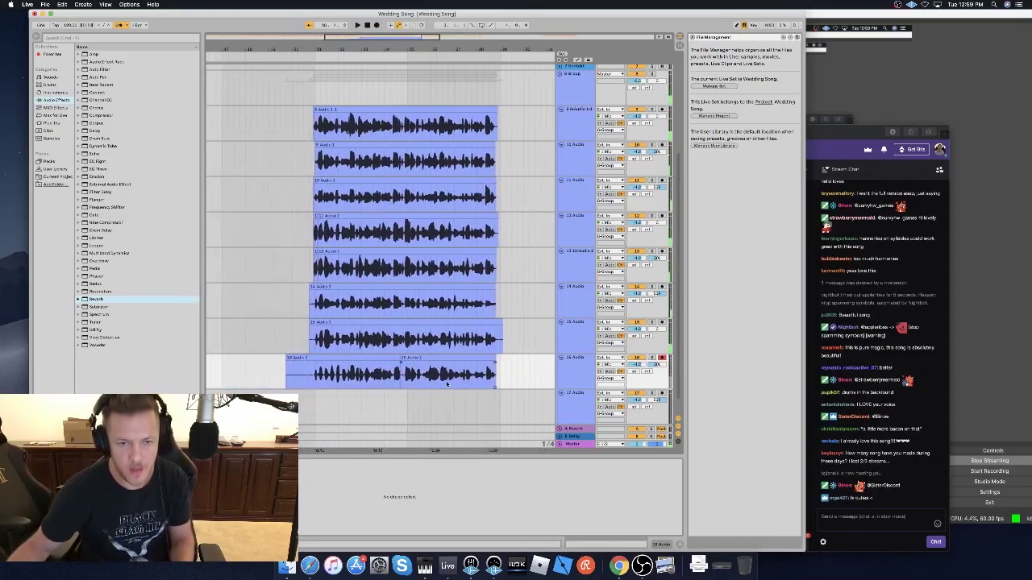
{"action": "left_click", "coordinate": [662, 393]}
{"action": "left_click_drag", "start_coordinate": [431, 361], "coordinate": [435, 361]}
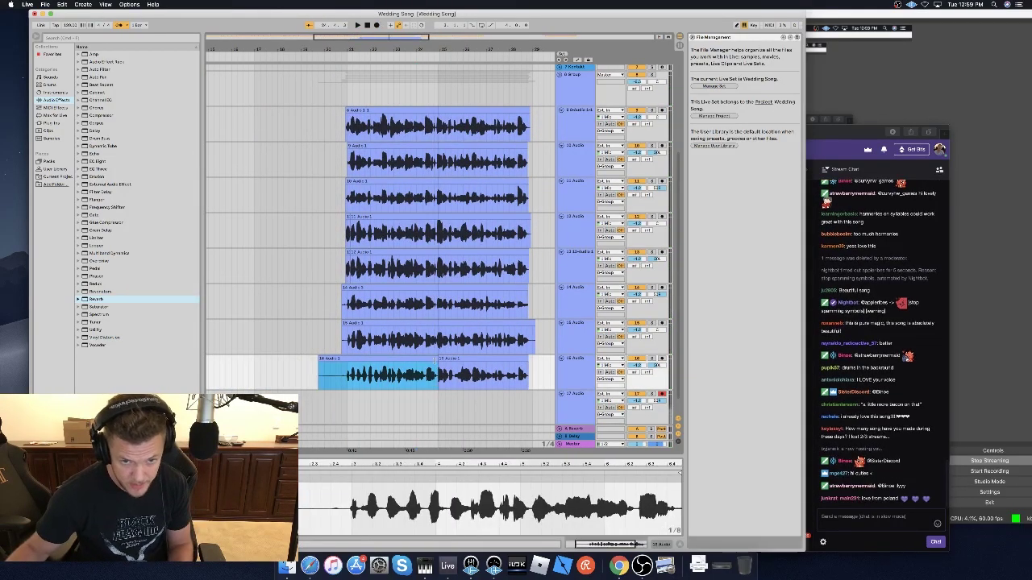
{"action": "left_click", "coordinate": [321, 411]}
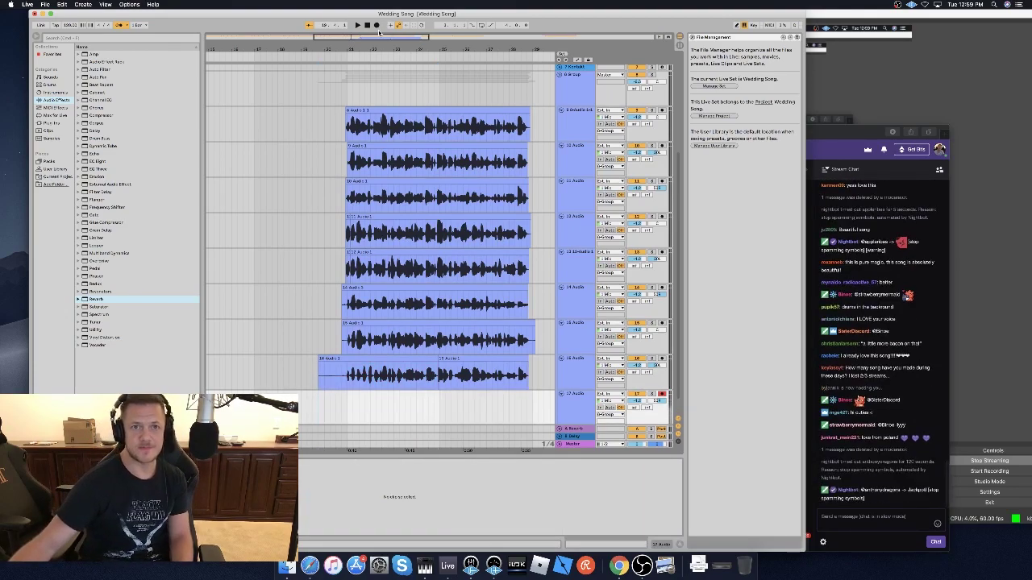
Record the opening part of a vocal layer on the 17 Audio track, retaking it from the lead-in.
{"action": "left_click", "coordinate": [376, 27]}
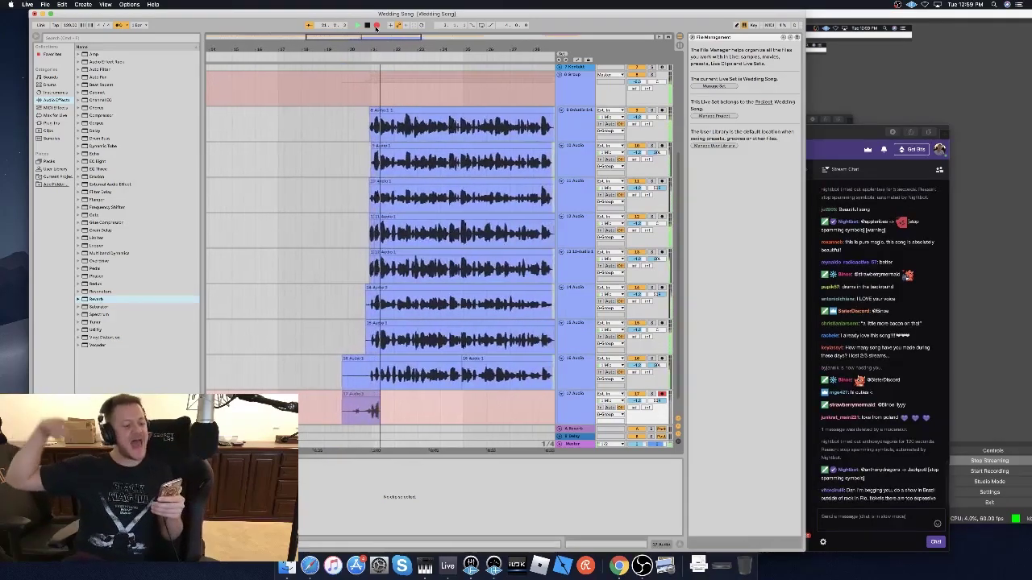
{"action": "key", "text": "space"}
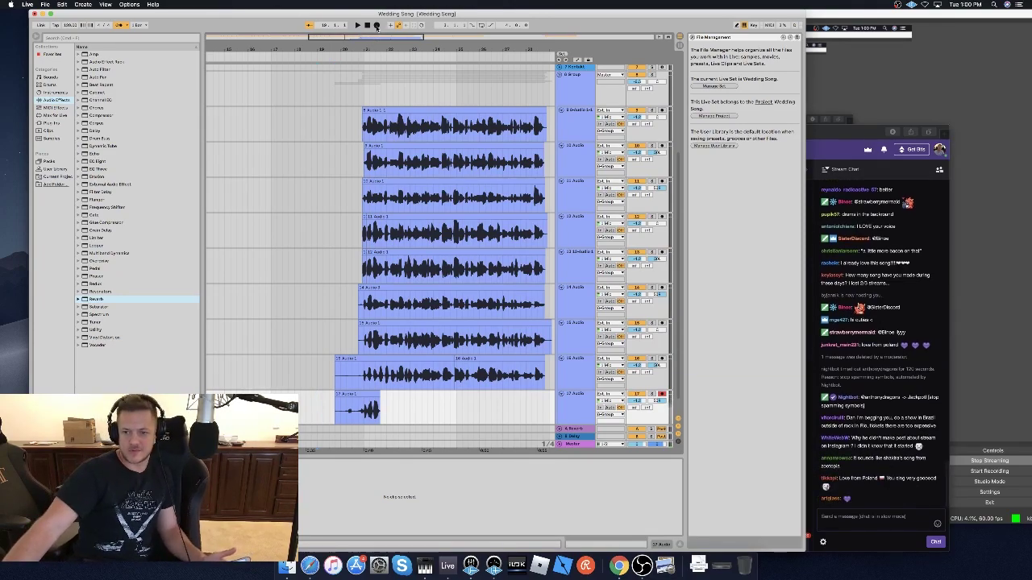
{"action": "left_click", "coordinate": [377, 25]}
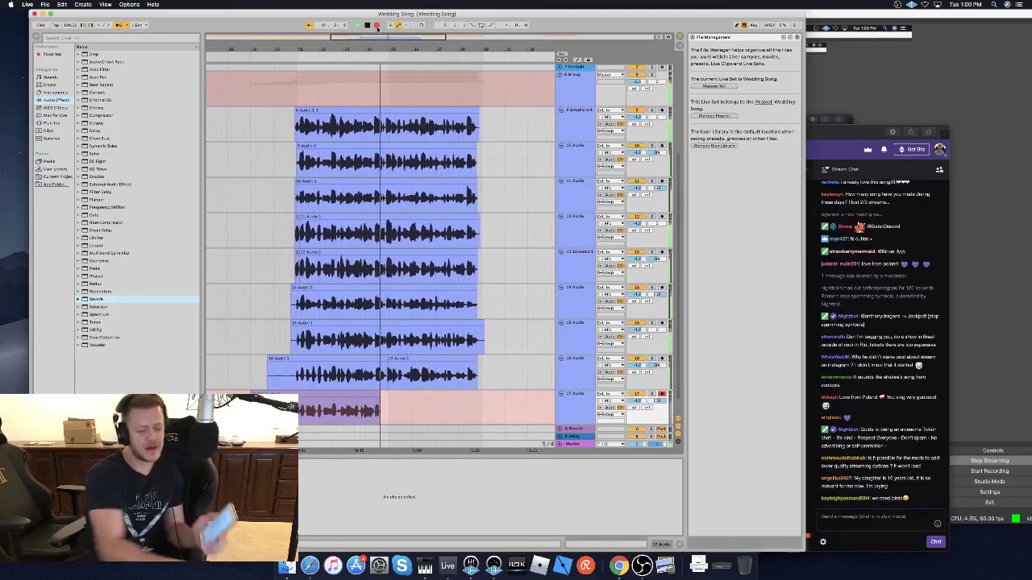
{"action": "left_click", "coordinate": [378, 27]}
Punch in the middle phrases on the 17 Audio track over the end of the opening take.
{"action": "double_click", "coordinate": [339, 416]}
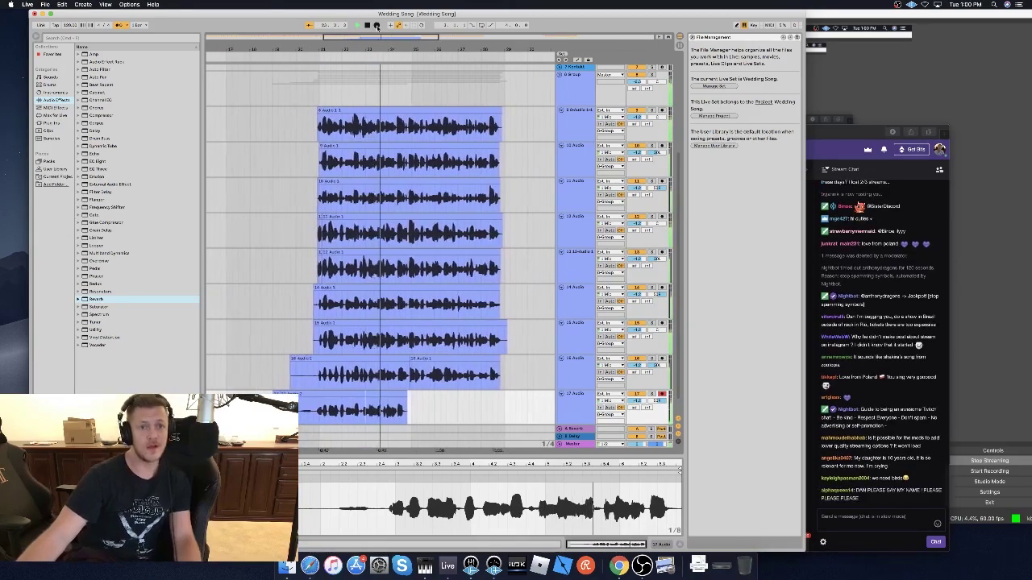
{"action": "left_click", "coordinate": [375, 26]}
{"action": "left_click", "coordinate": [378, 26]}
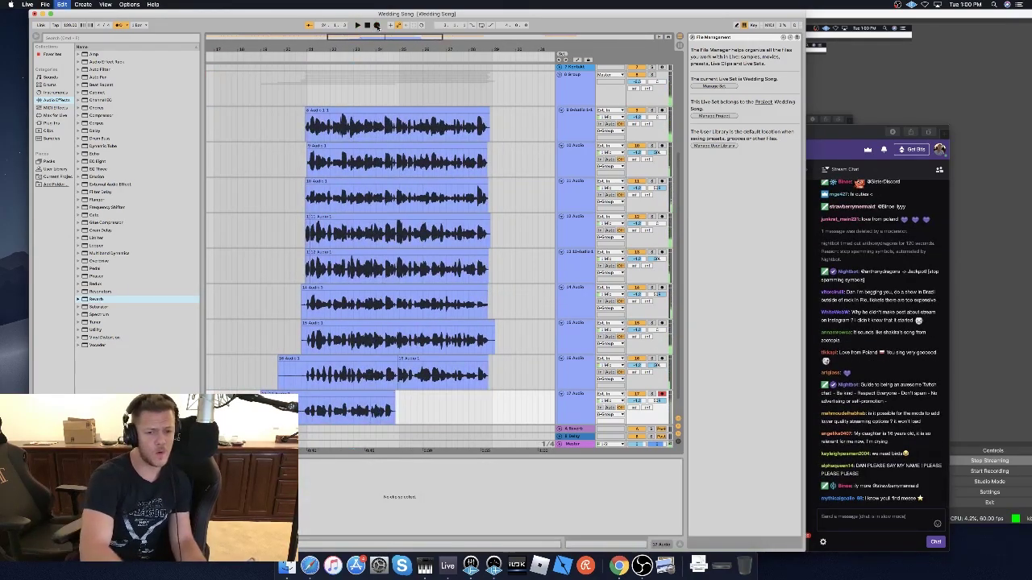
{"action": "key", "text": "space"}
{"action": "left_click", "coordinate": [376, 26]}
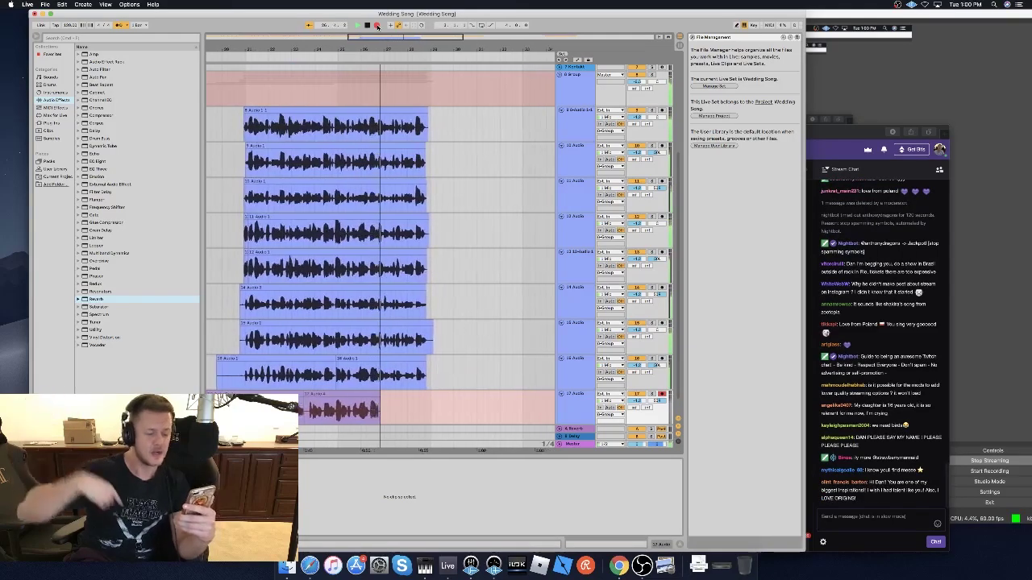
{"action": "key", "text": "space"}
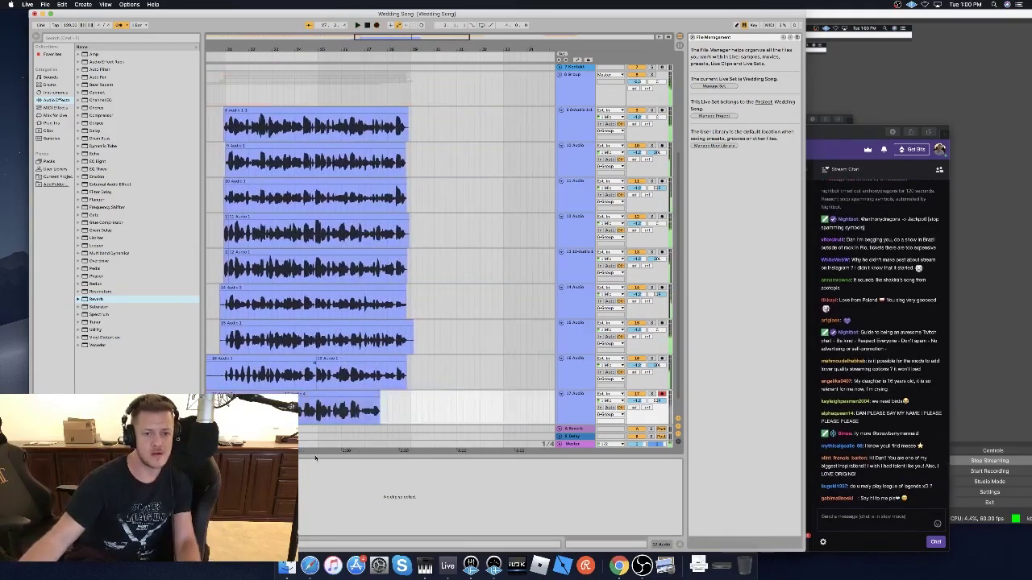
Punch in the closing phrases on the 17 Audio track up to the end of the stacked vocals.
{"action": "left_click", "coordinate": [340, 415]}
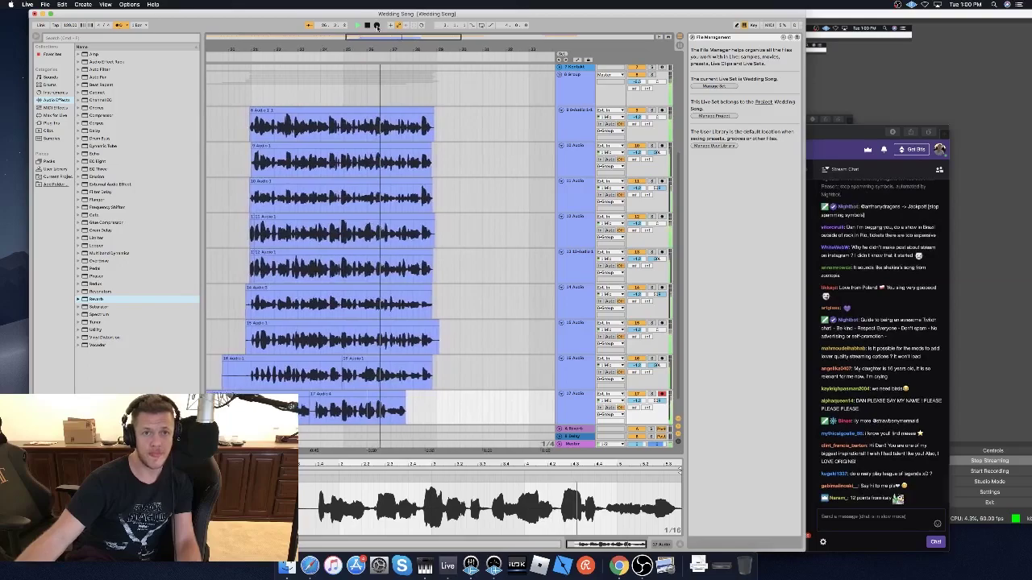
{"action": "left_click", "coordinate": [377, 26]}
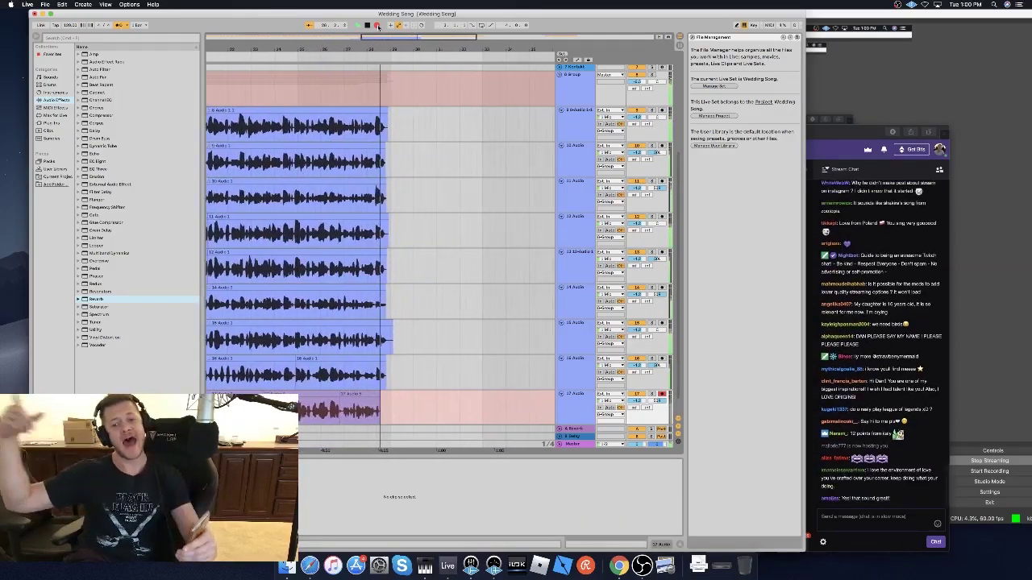
{"action": "left_click", "coordinate": [378, 26]}
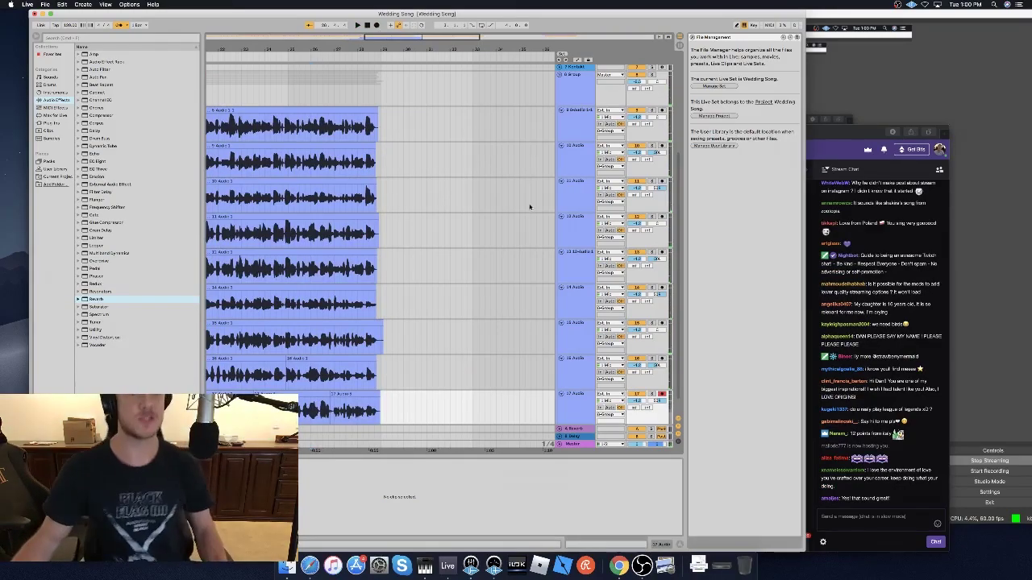
Cut the lead-in of the 16 Audio clip in line with the starts of the 14 and 15 Audio clips.
{"action": "scroll", "coordinate": [379, 222], "scroll_direction": "left", "scroll_amount": 3}
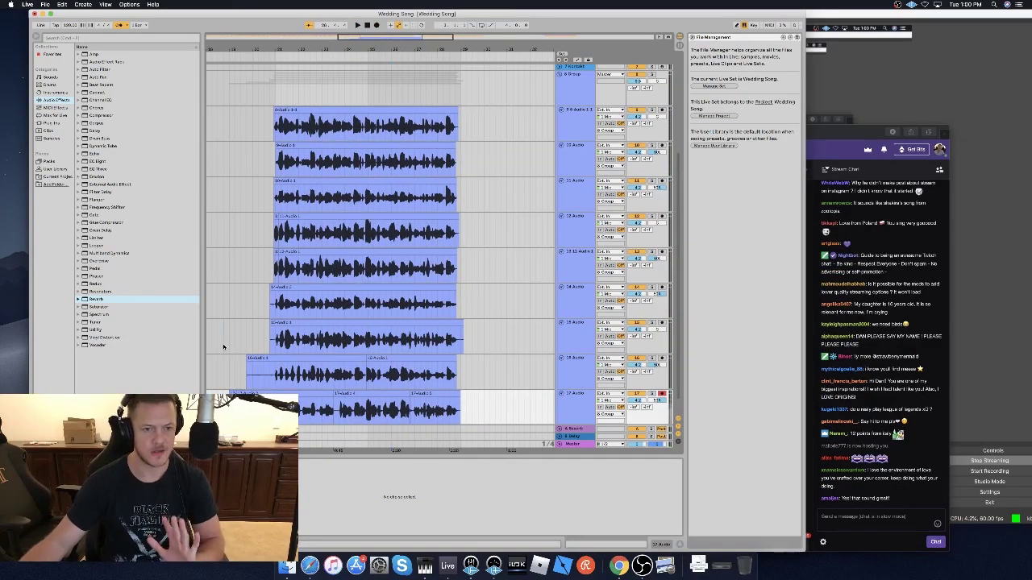
{"action": "left_click_drag", "start_coordinate": [223, 343], "coordinate": [269, 378]}
{"action": "key", "text": "Delete"}
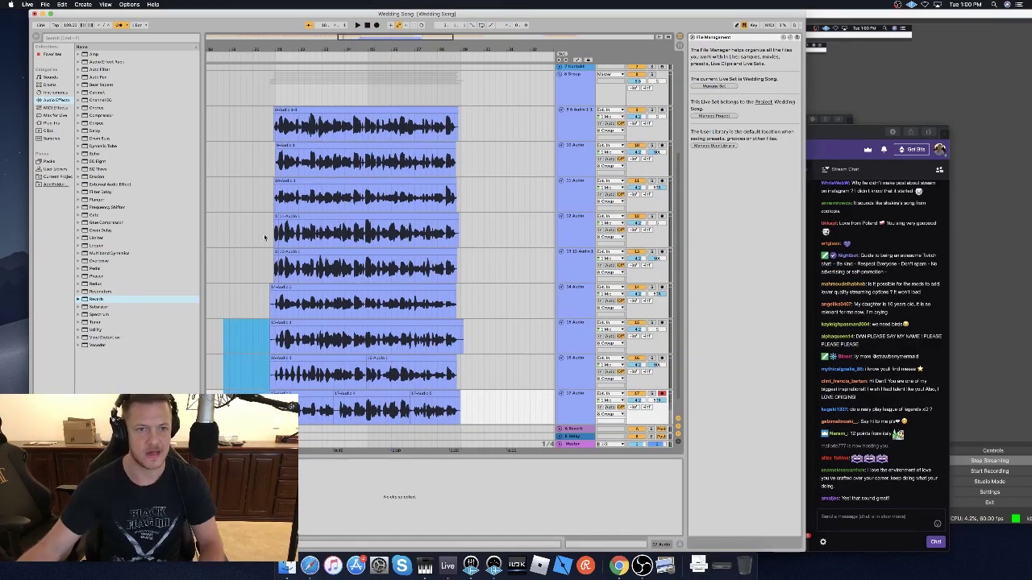
Add the Generic Compressor preset to the 8 Group track that holds the stacked vocals.
{"action": "scroll", "coordinate": [267, 130], "scroll_direction": "left", "scroll_amount": 1}
{"action": "left_click", "coordinate": [278, 126]}
{"action": "left_click", "coordinate": [500, 116]}
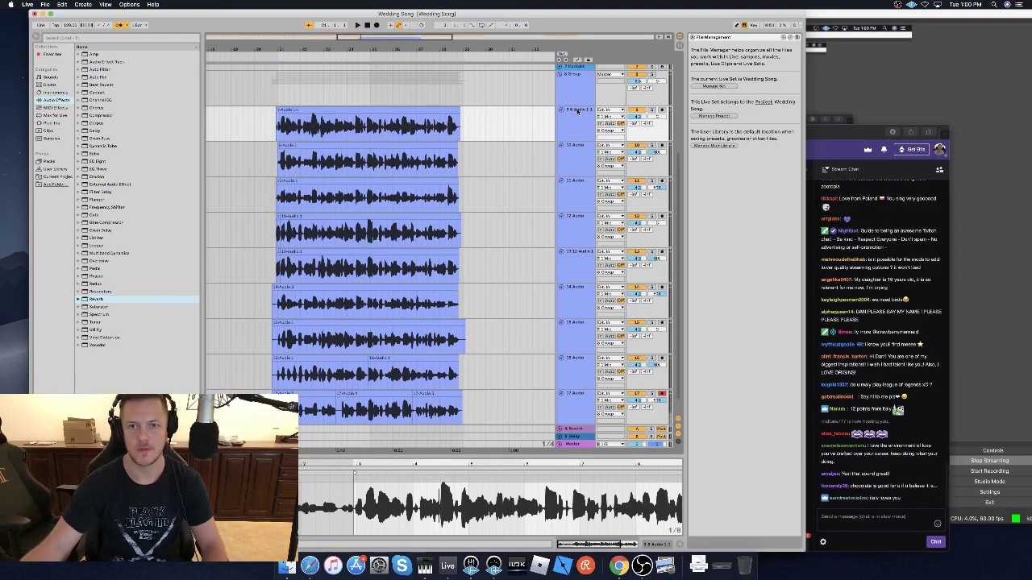
{"action": "scroll", "coordinate": [441, 106], "scroll_direction": "up", "scroll_amount": 1}
{"action": "left_click", "coordinate": [79, 115]}
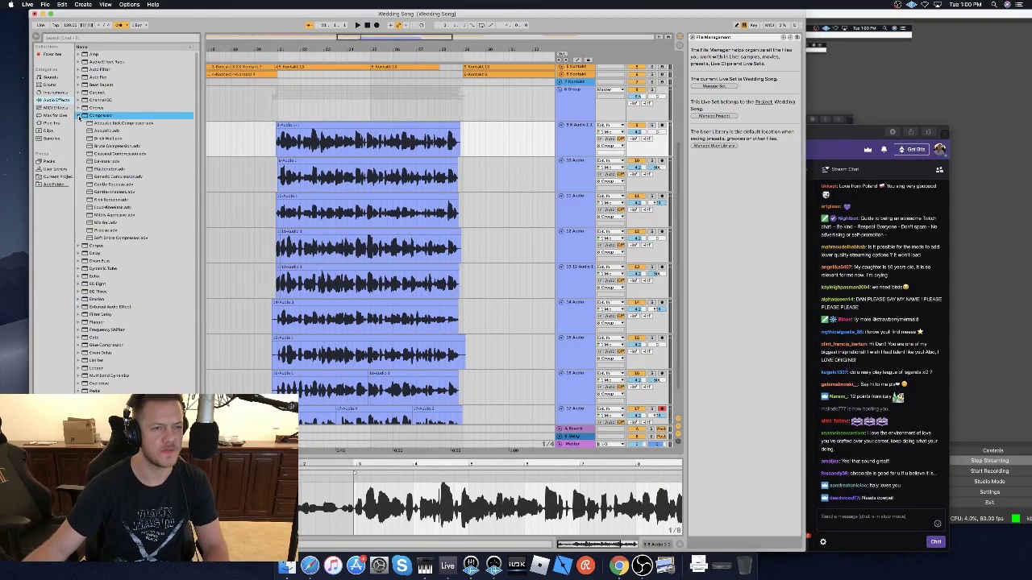
{"action": "scroll", "coordinate": [103, 192], "scroll_direction": "down", "scroll_amount": 1}
{"action": "mouse_move", "coordinate": [149, 173]}
{"action": "left_mouse_down"}
{"action": "mouse_move", "coordinate": [166, 161]}
{"action": "mouse_move", "coordinate": [161, 150]}
{"action": "mouse_move", "coordinate": [129, 176]}
{"action": "left_mouse_up"}
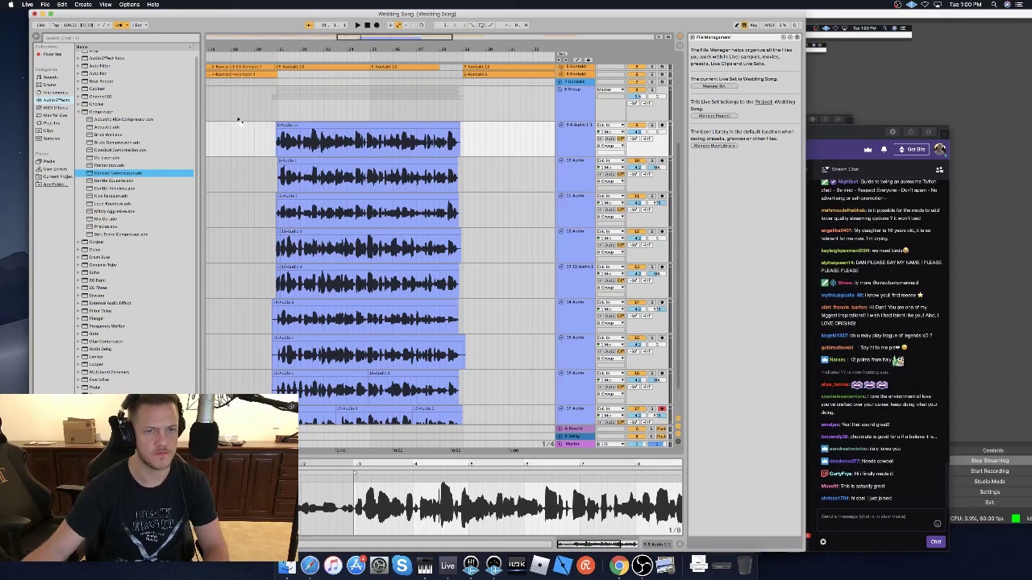
{"action": "left_click", "coordinate": [282, 117]}
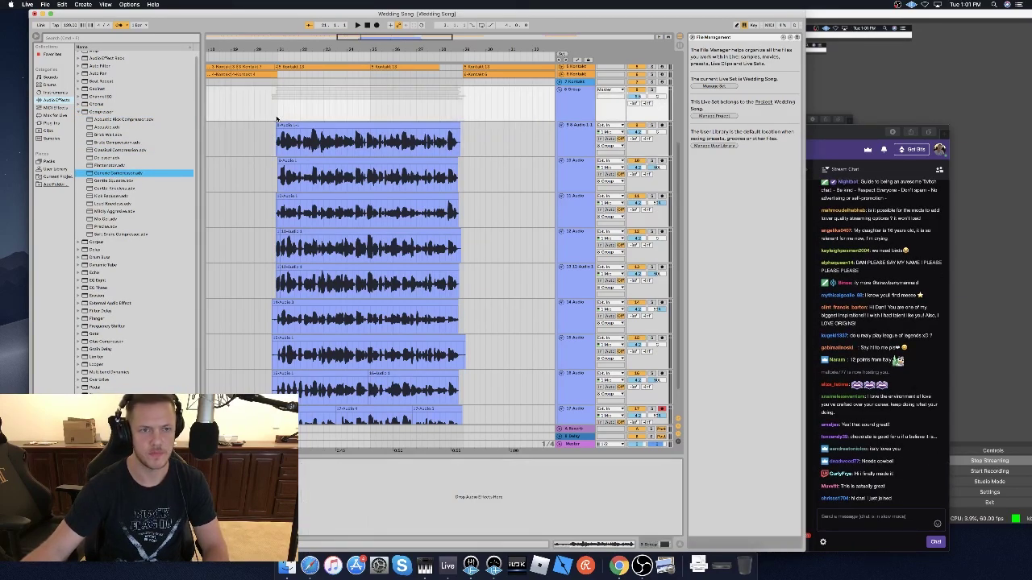
Load the ValhallaVintageVerb Audio Unit plug-in on the vocal group after the compressor.
{"action": "left_click", "coordinate": [50, 123]}
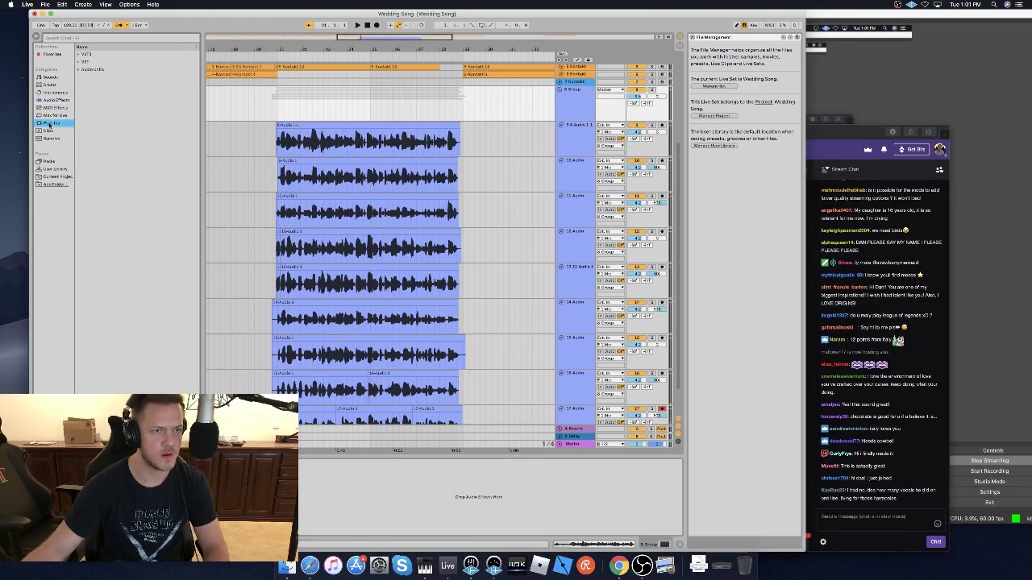
{"action": "left_click", "coordinate": [78, 70]}
{"action": "left_click", "coordinate": [83, 78]}
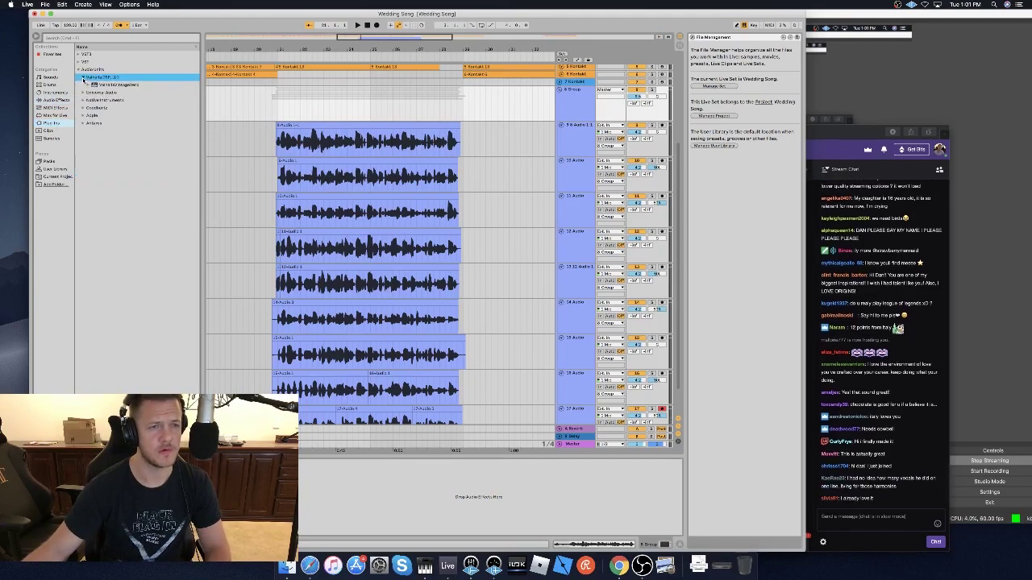
{"action": "left_click", "coordinate": [100, 86]}
{"action": "double_click", "coordinate": [117, 85]}
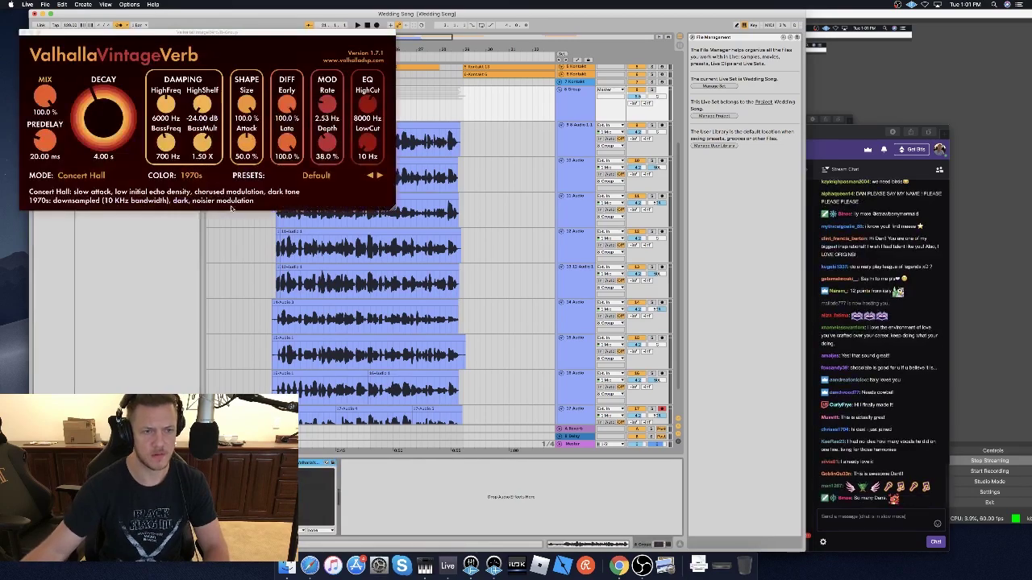
During playback, set the reverb's mix to 16.0% and decay to 2.14 s, and slightly adjust the vocal group's volume.
{"action": "key", "text": "space"}
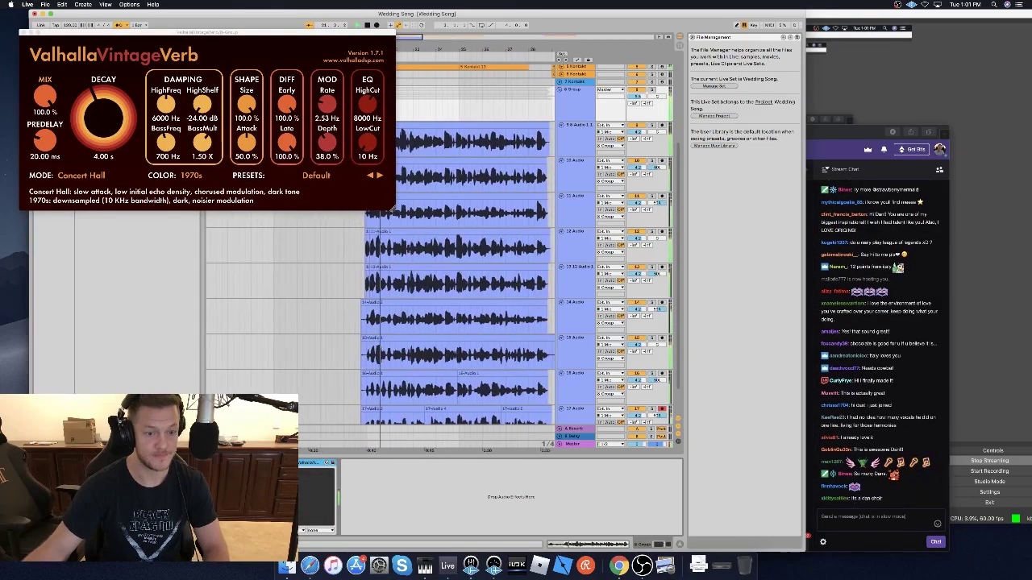
{"action": "key", "text": "space"}
{"action": "key", "text": "space"}
{"action": "left_click_drag", "start_coordinate": [46, 95], "coordinate": [50, 175]}
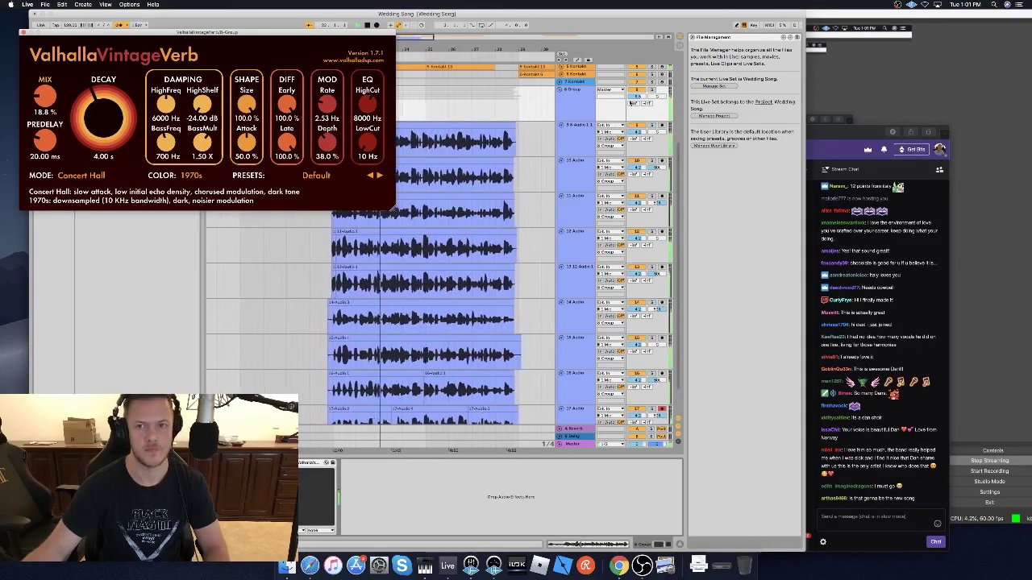
{"action": "left_click_drag", "start_coordinate": [636, 96], "coordinate": [636, 93]}
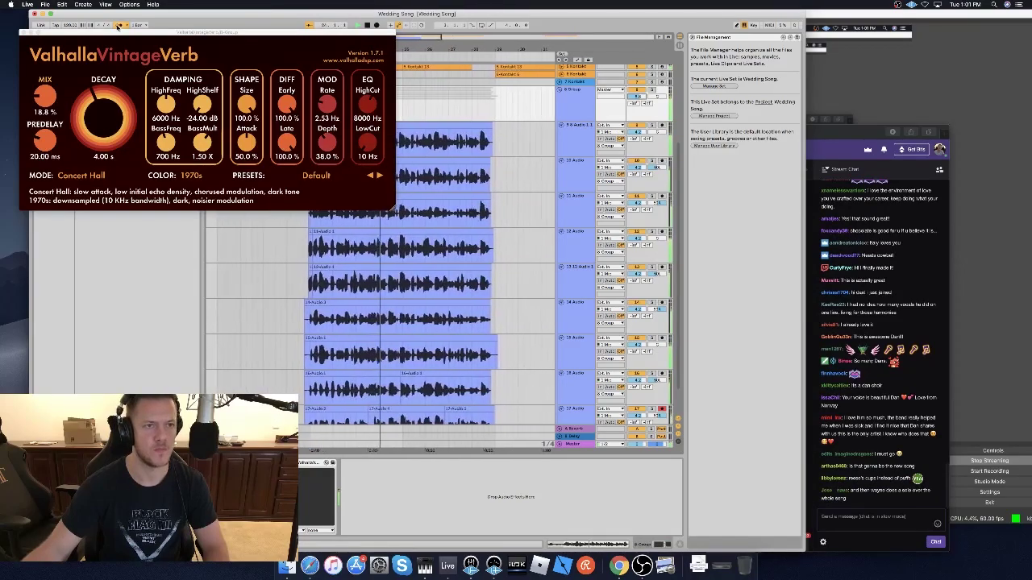
{"action": "left_click_drag", "start_coordinate": [98, 108], "coordinate": [99, 136]}
{"action": "left_click_drag", "start_coordinate": [39, 96], "coordinate": [98, 121]}
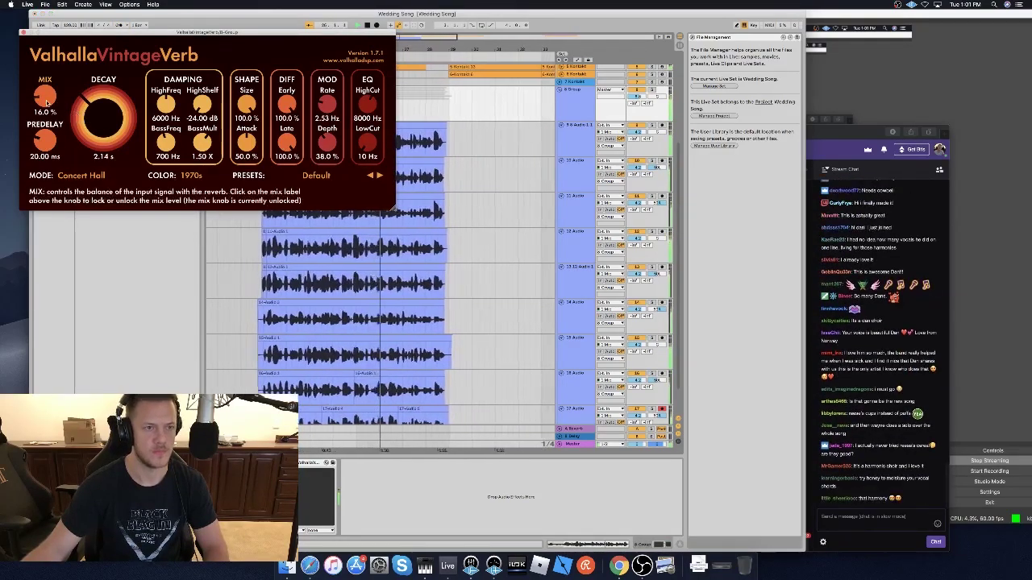
Cut the excess tails of the 15, 16 and 17 Audio clips near the ends of the layers above.
{"action": "scroll", "coordinate": [447, 401], "scroll_direction": "down", "scroll_amount": 2}
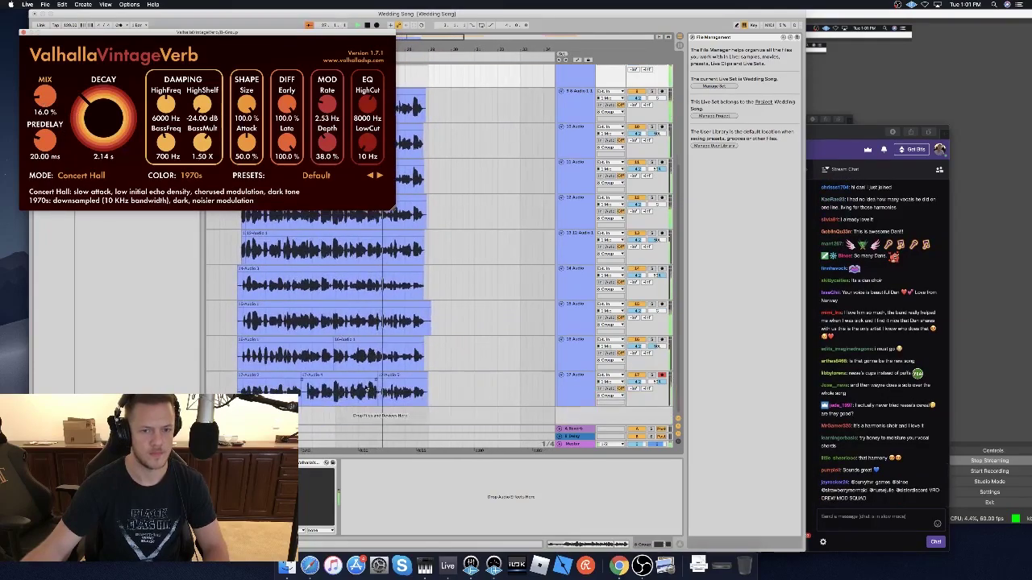
{"action": "left_click_drag", "start_coordinate": [447, 401], "coordinate": [425, 313]}
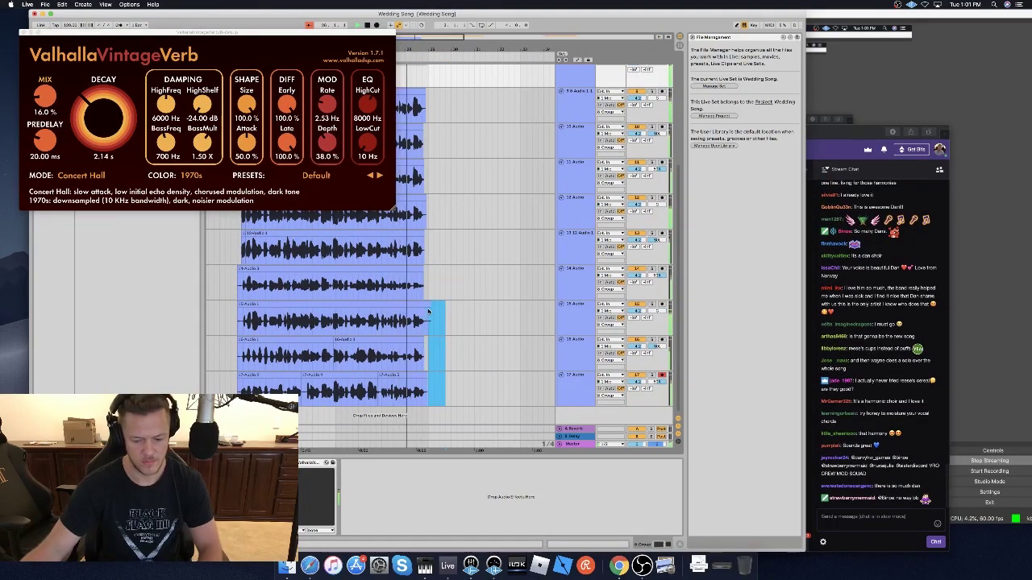
{"action": "left_click", "coordinate": [429, 311]}
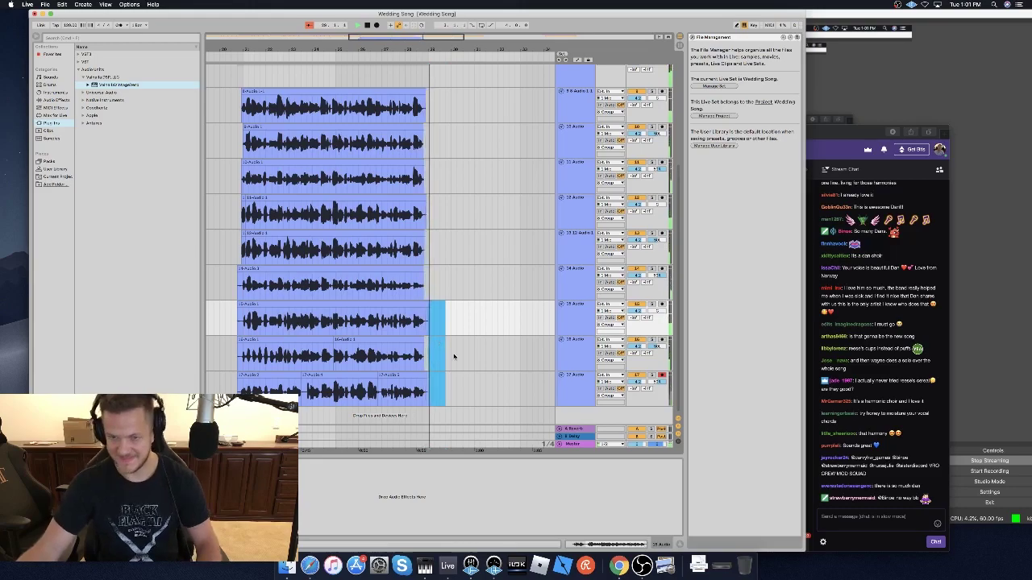
{"action": "key", "text": "space"}
{"action": "left_click", "coordinate": [424, 380], "text": "shift"}
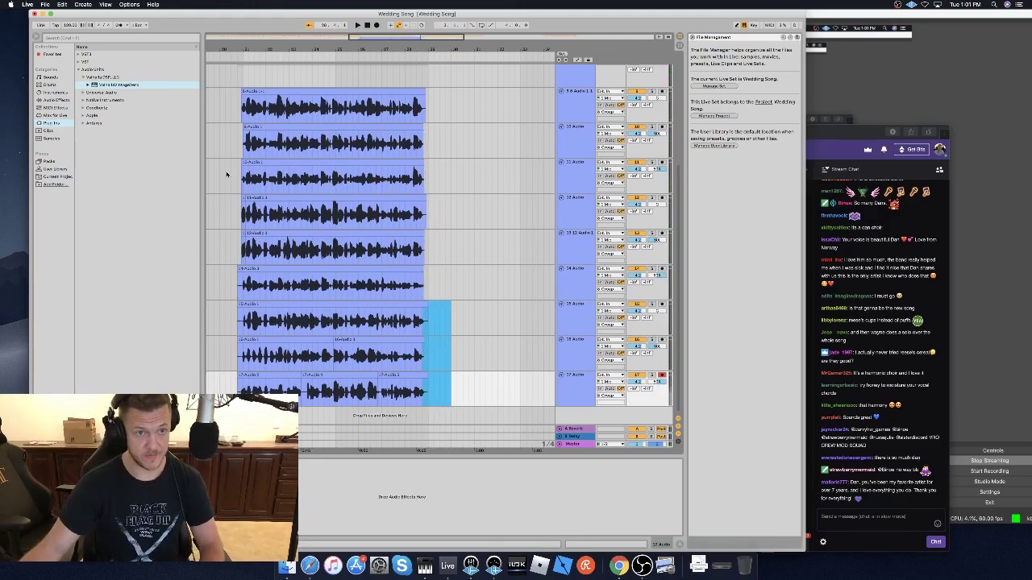
{"action": "left_click", "coordinate": [225, 176]}
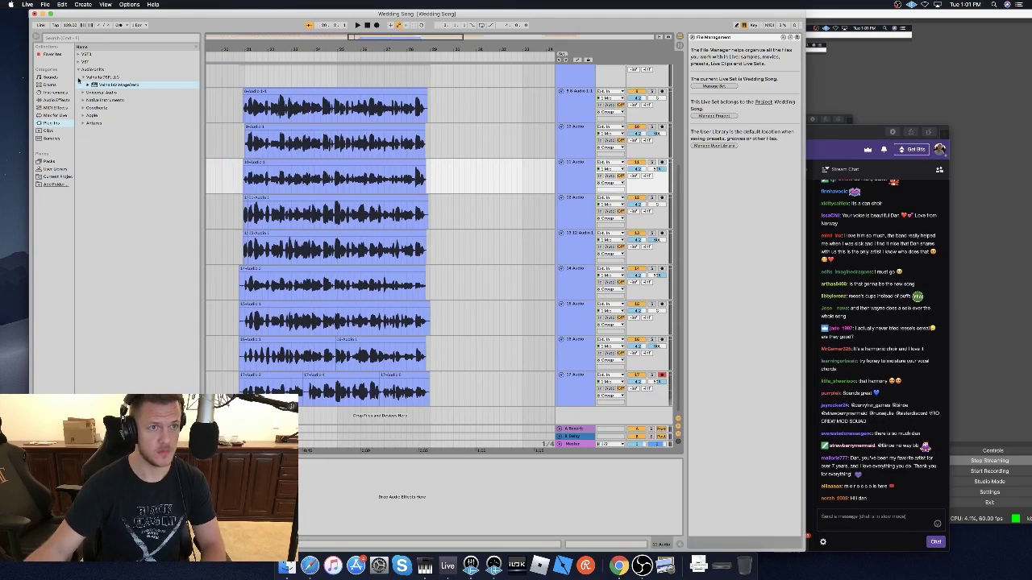
Add an EQ Eight to the vocal group and place it ahead of the Generic Compressor.
{"action": "left_click", "coordinate": [55, 100]}
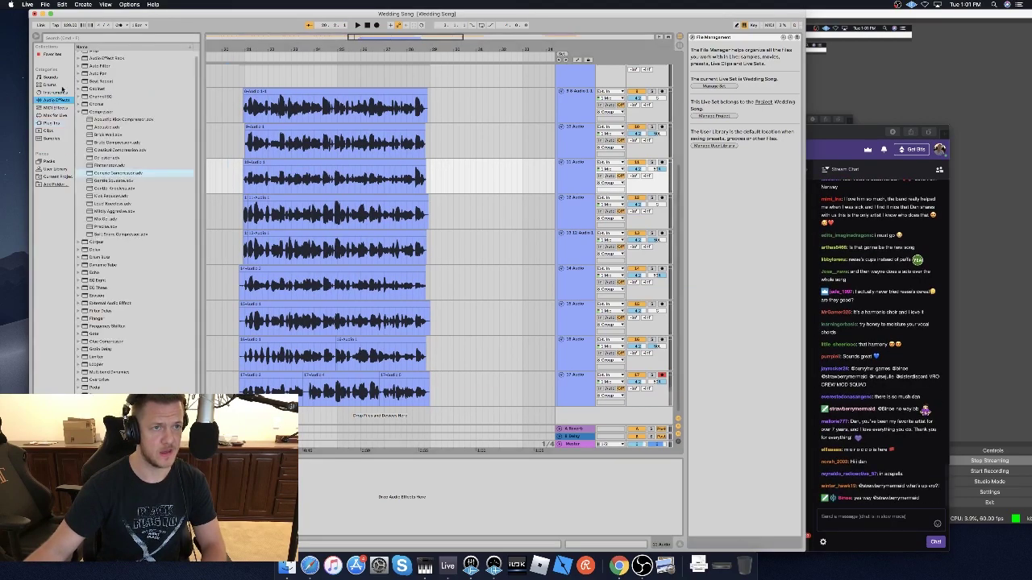
{"action": "left_click", "coordinate": [78, 116]}
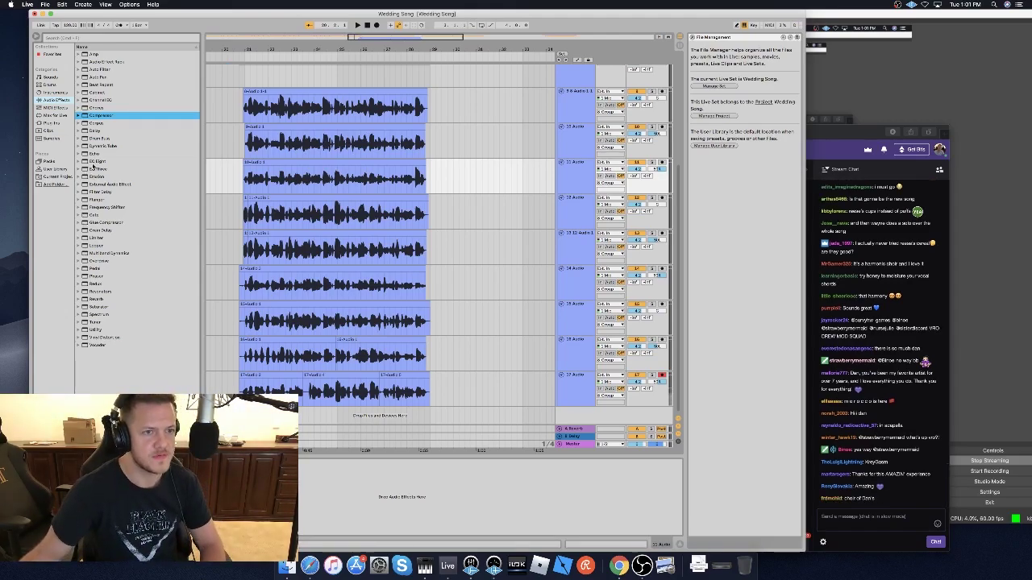
{"action": "double_click", "coordinate": [94, 162]}
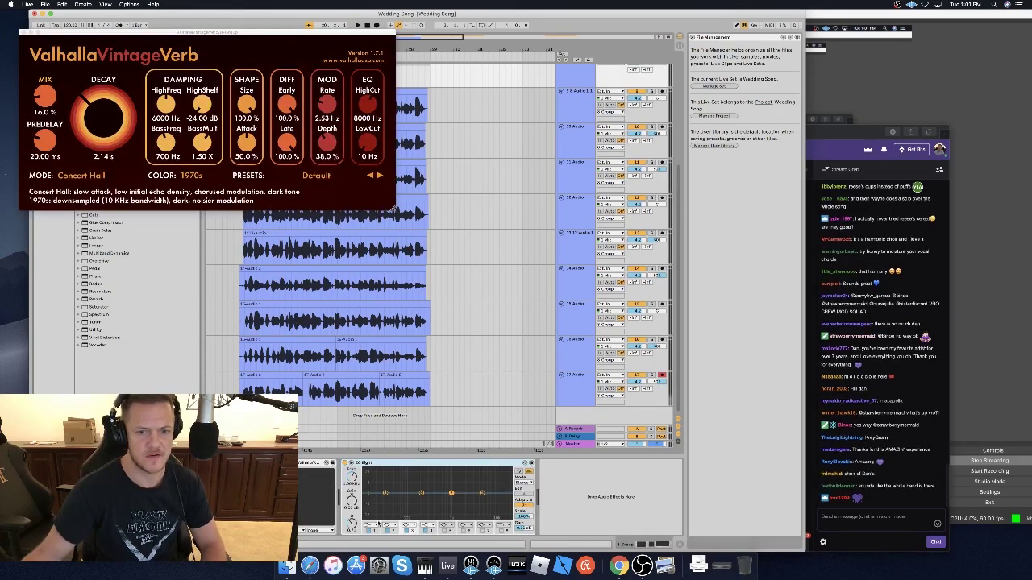
{"action": "left_click", "coordinate": [398, 466]}
{"action": "left_click_drag", "start_coordinate": [399, 463], "coordinate": [128, 484]}
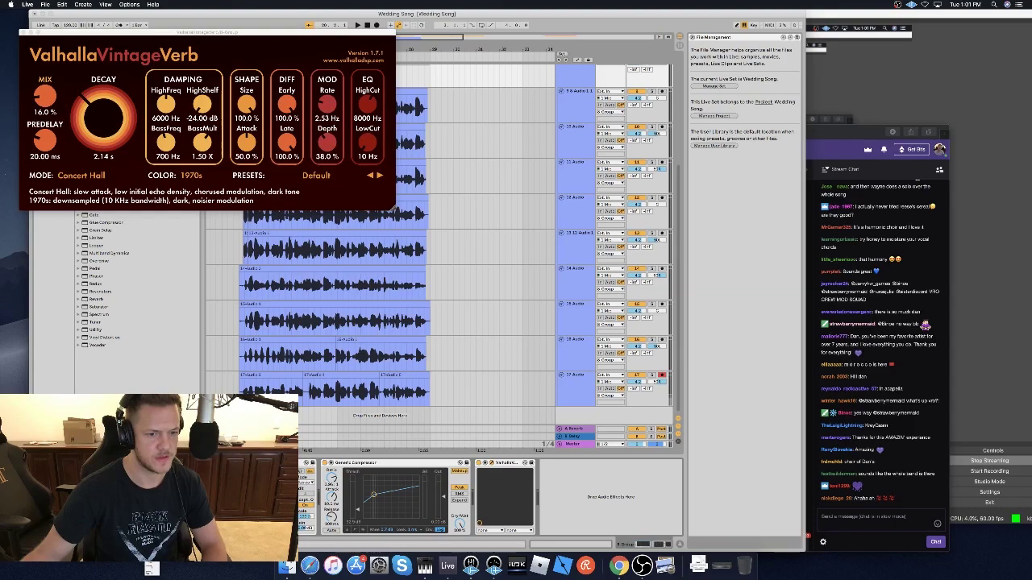
During playback, load the reverb's SP-Amazing Vocal preset, lower its mix to 19.2% and close the plug-in window.
{"action": "key", "text": "space"}
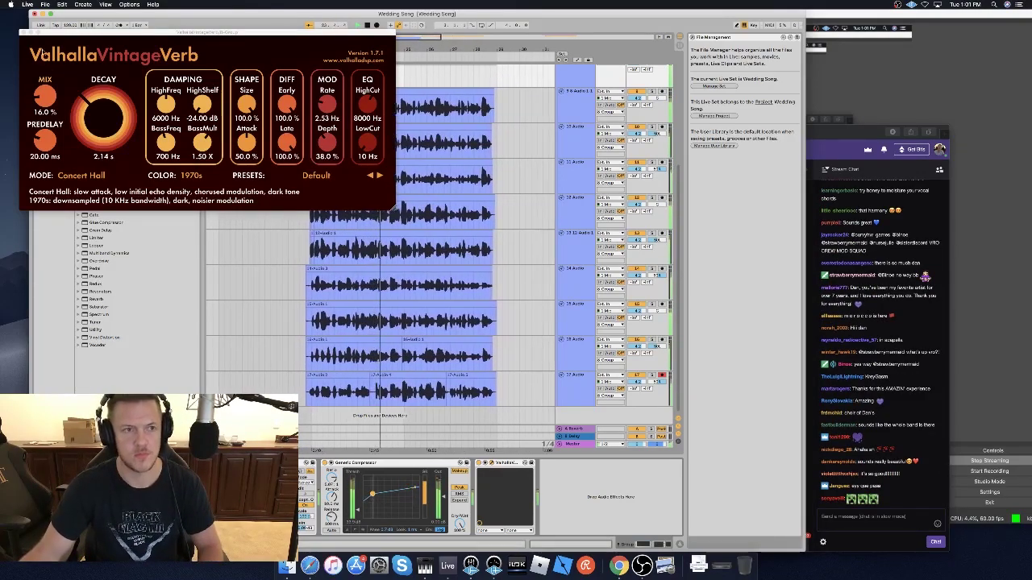
{"action": "left_click", "coordinate": [318, 175]}
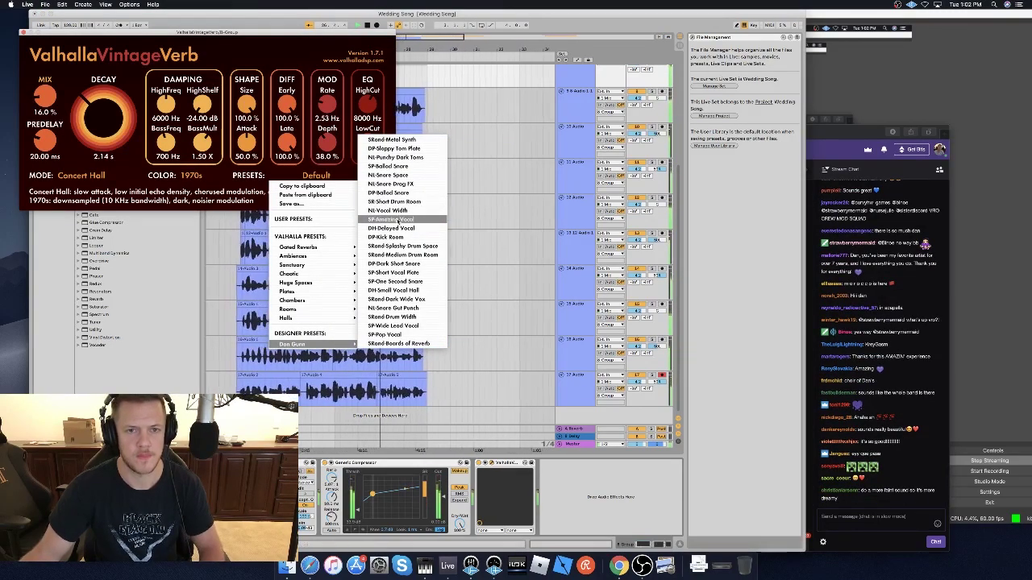
{"action": "left_click", "coordinate": [390, 220]}
{"action": "left_click_drag", "start_coordinate": [46, 141], "coordinate": [50, 174]}
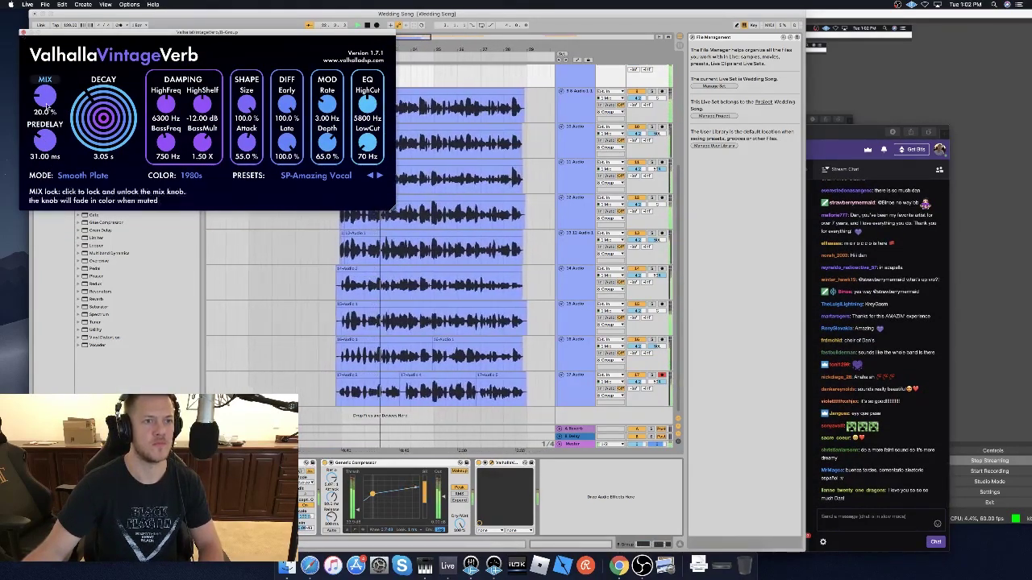
{"action": "left_click_drag", "start_coordinate": [40, 103], "coordinate": [41, 105]}
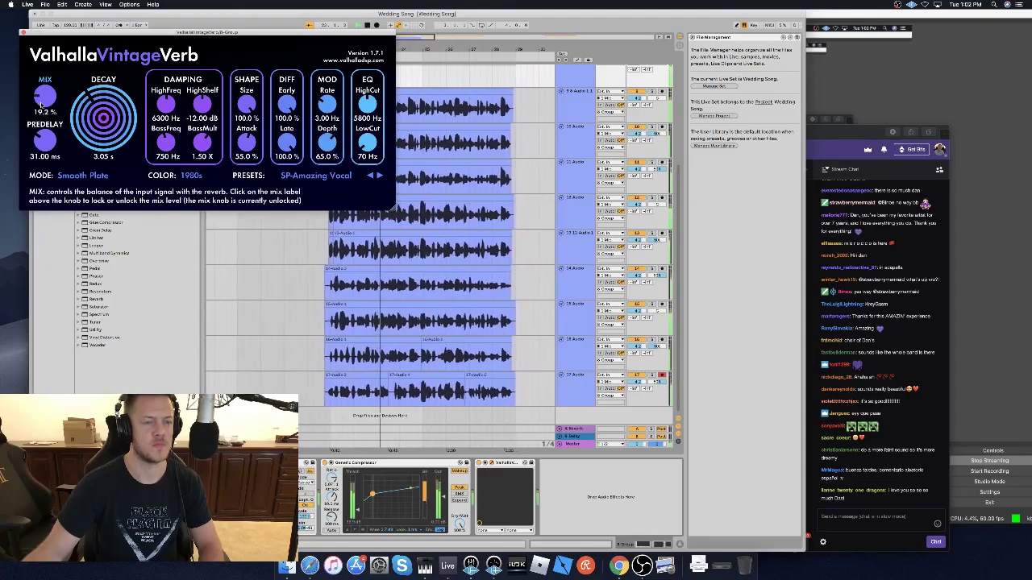
{"action": "left_click", "coordinate": [22, 33]}
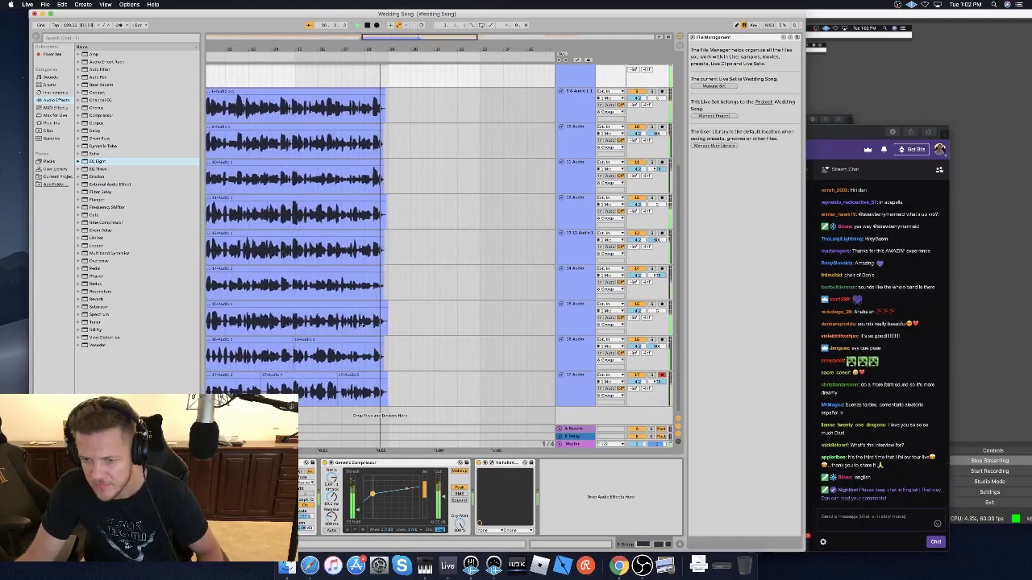
Cut the lead-ins of the 14 to 17 Audio clips in line with the start of the 13 Audio clip.
{"action": "scroll", "coordinate": [409, 290], "scroll_direction": "left", "scroll_amount": 2}
{"action": "left_click_drag", "start_coordinate": [375, 38], "coordinate": [382, 139]}
{"action": "left_click_drag", "start_coordinate": [311, 374], "coordinate": [363, 377]}
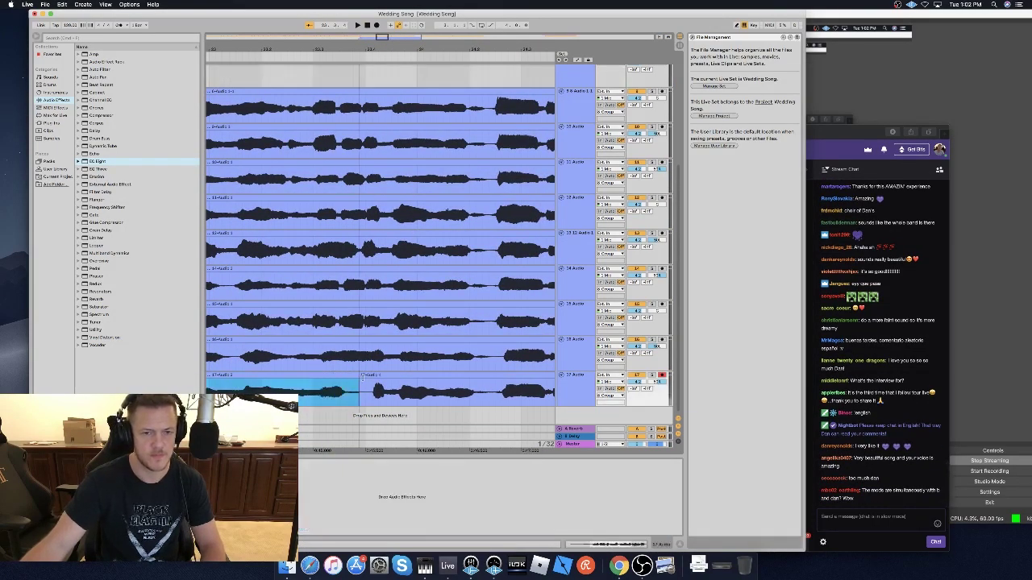
{"action": "scroll", "coordinate": [370, 380], "scroll_direction": "left", "scroll_amount": 10}
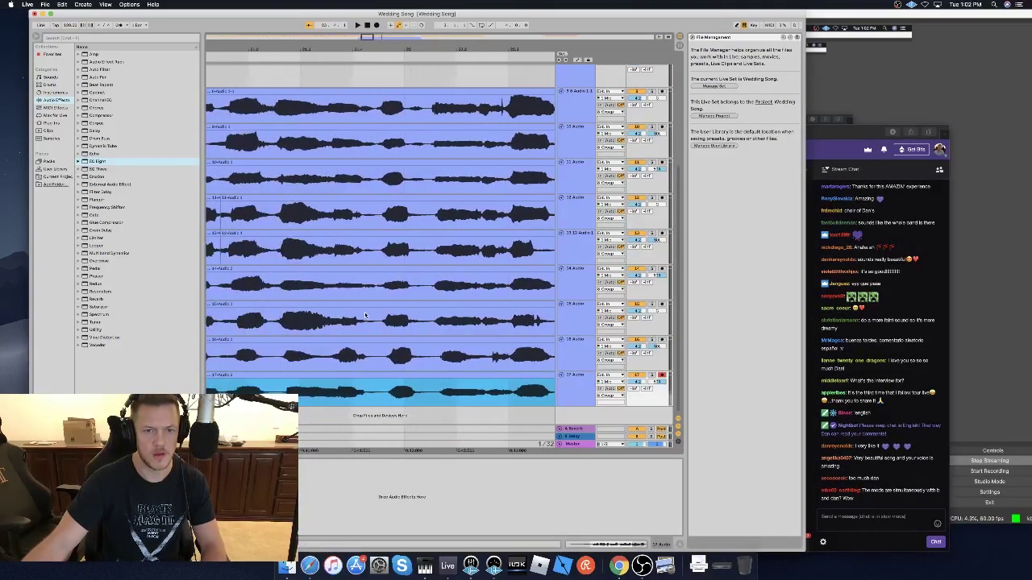
{"action": "left_click_drag", "start_coordinate": [260, 241], "coordinate": [309, 376]}
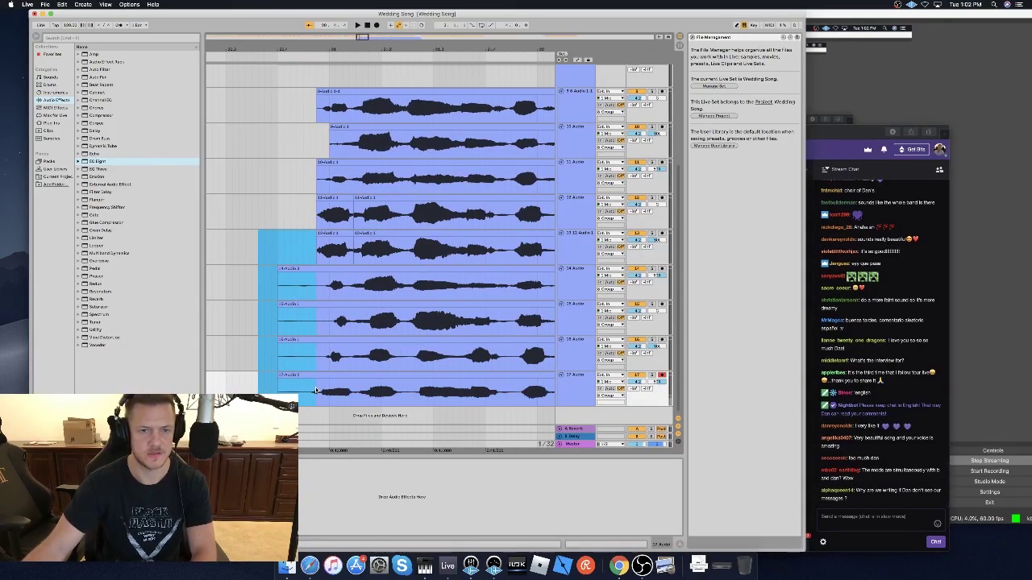
{"action": "left_click", "coordinate": [299, 253]}
Play back the full stack of vocal layers to check the trimmed clips and group effects.
{"action": "key", "text": "space"}
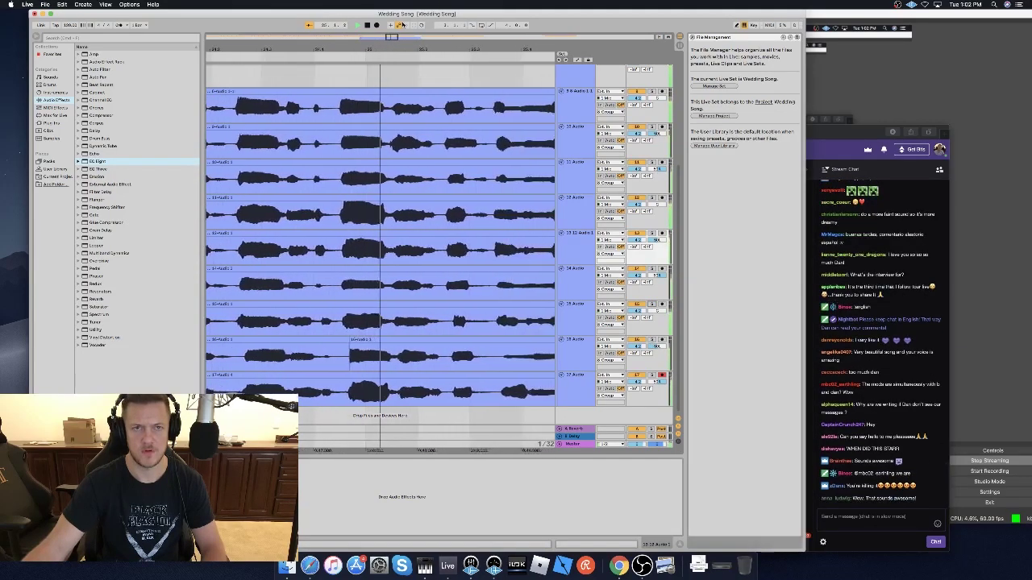
{"action": "key", "text": "minus"}
{"action": "key", "text": "minus"}
{"action": "key", "text": "minus"}
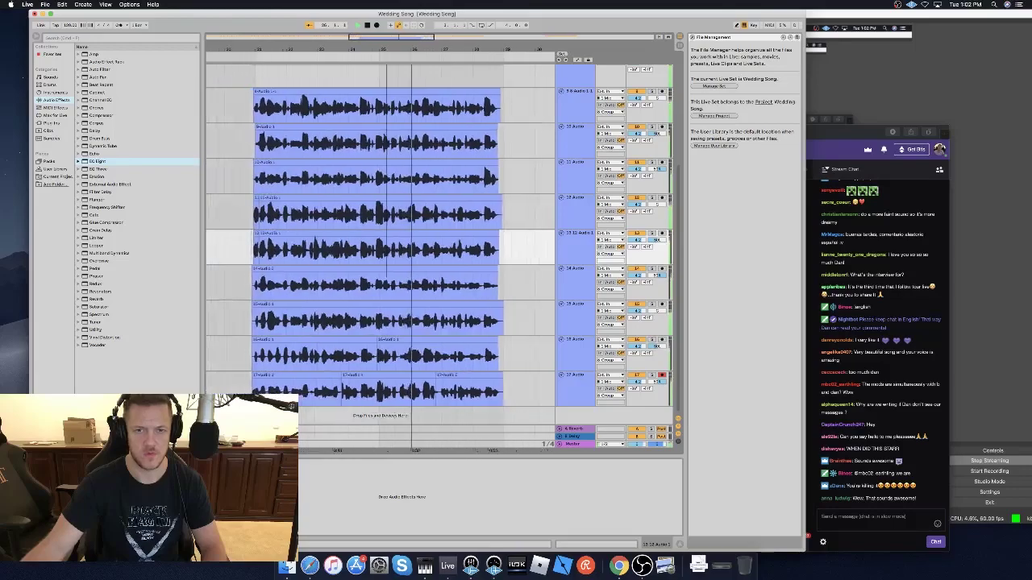
{"action": "scroll", "coordinate": [387, 380], "scroll_direction": "left", "scroll_amount": 3}
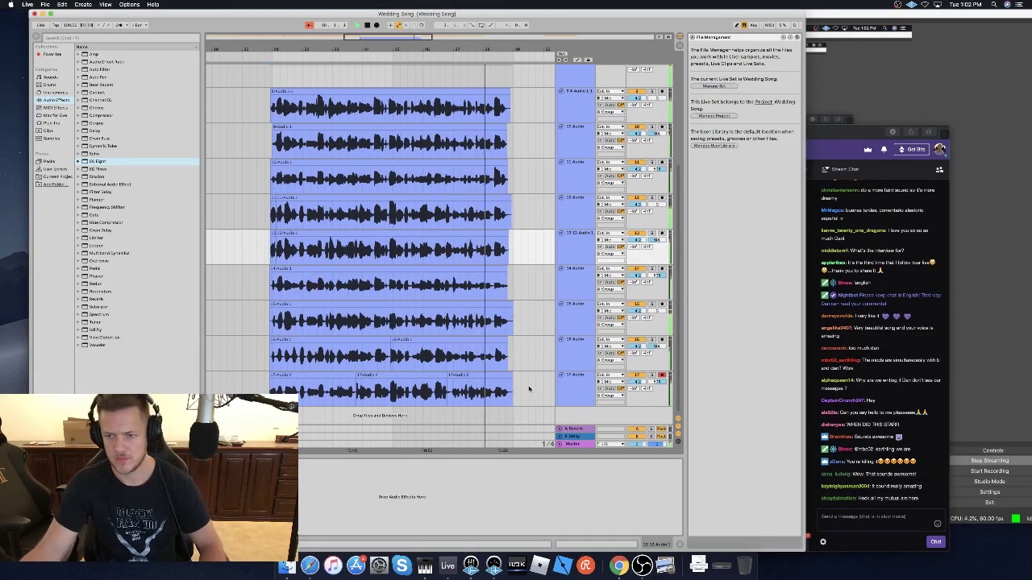
{"action": "scroll", "coordinate": [510, 337], "scroll_direction": "up", "scroll_amount": 3}
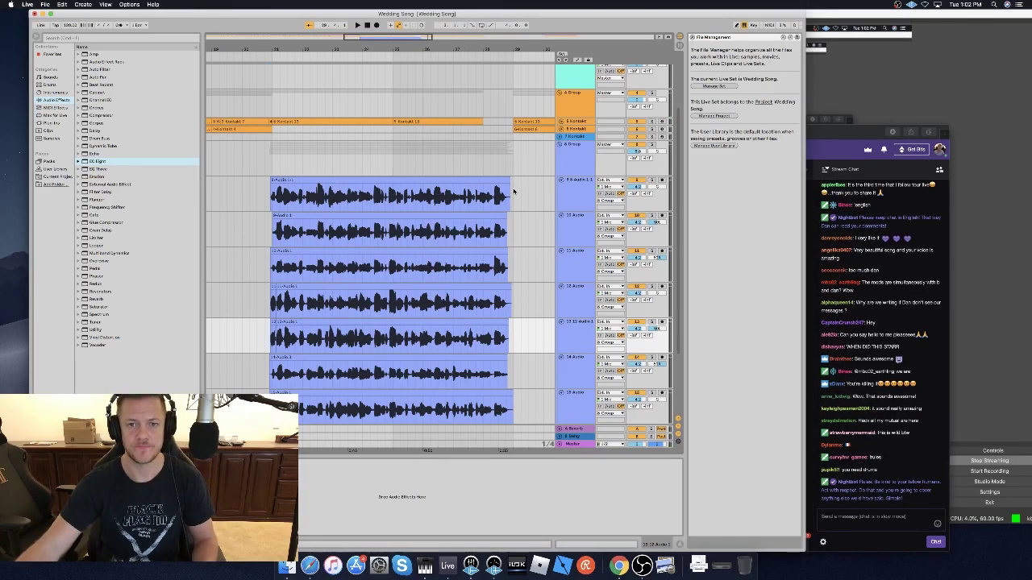
Arm the first audio track in the vocal group for recording and go to the section following the stacked vocals.
{"action": "left_click", "coordinate": [512, 191]}
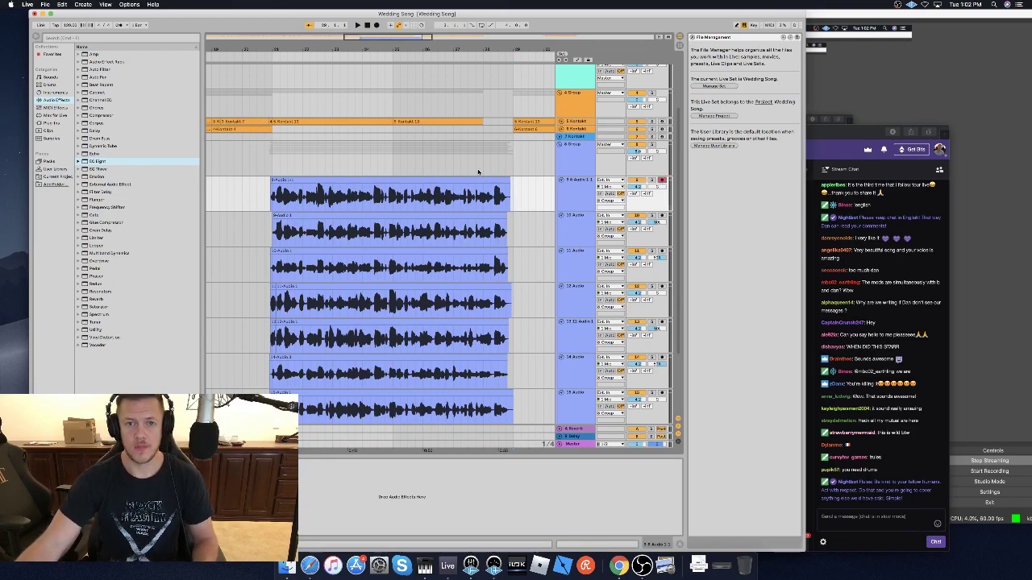
{"action": "left_click", "coordinate": [478, 172]}
{"action": "scroll", "coordinate": [478, 171], "scroll_direction": "right", "scroll_amount": 10}
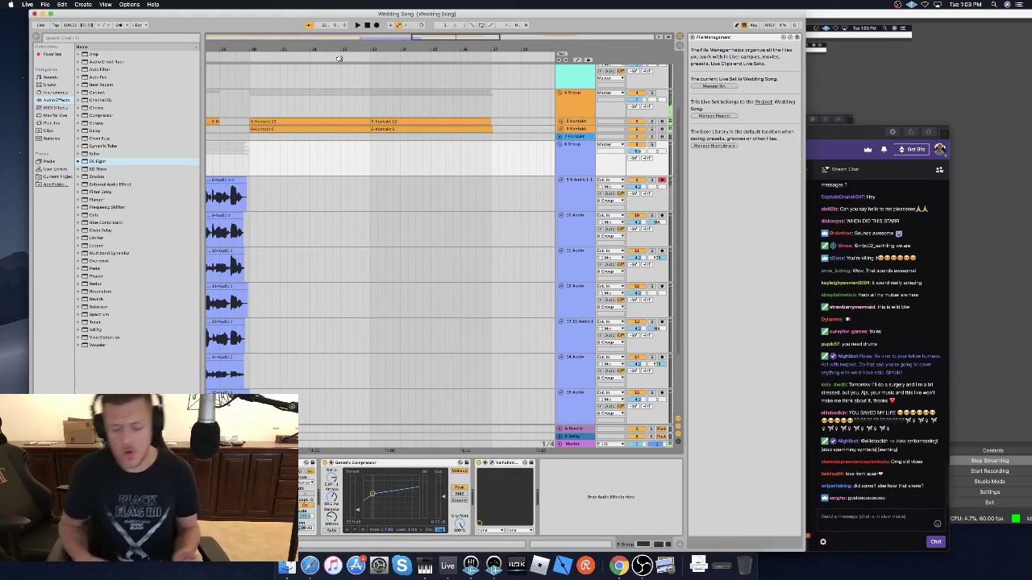
{"action": "scroll", "coordinate": [298, 229], "scroll_direction": "left", "scroll_amount": 3}
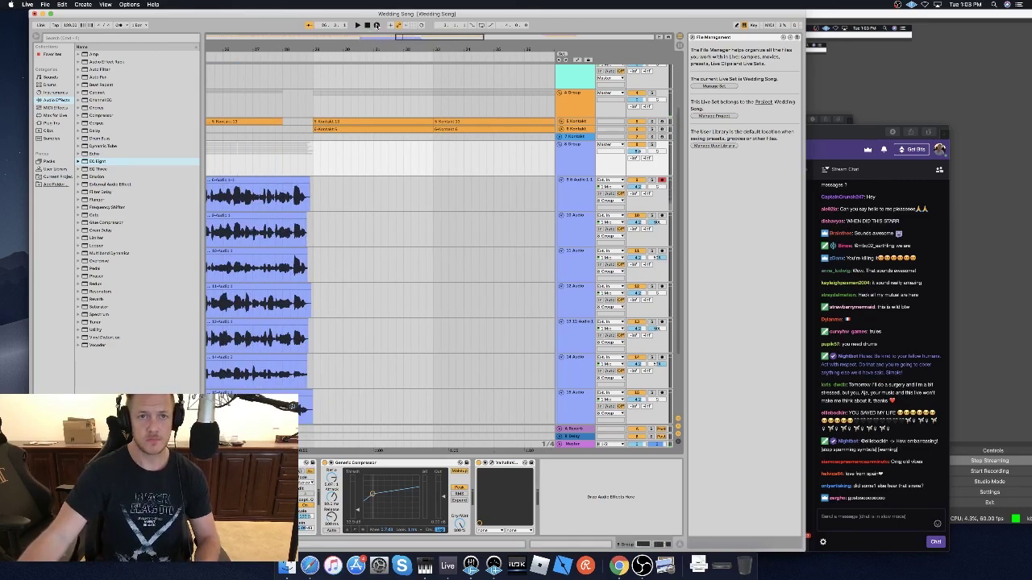
Record the new section's vocal on the first track of the vocal group and a second layer of it on the 10 Audio track.
{"action": "left_click", "coordinate": [377, 25]}
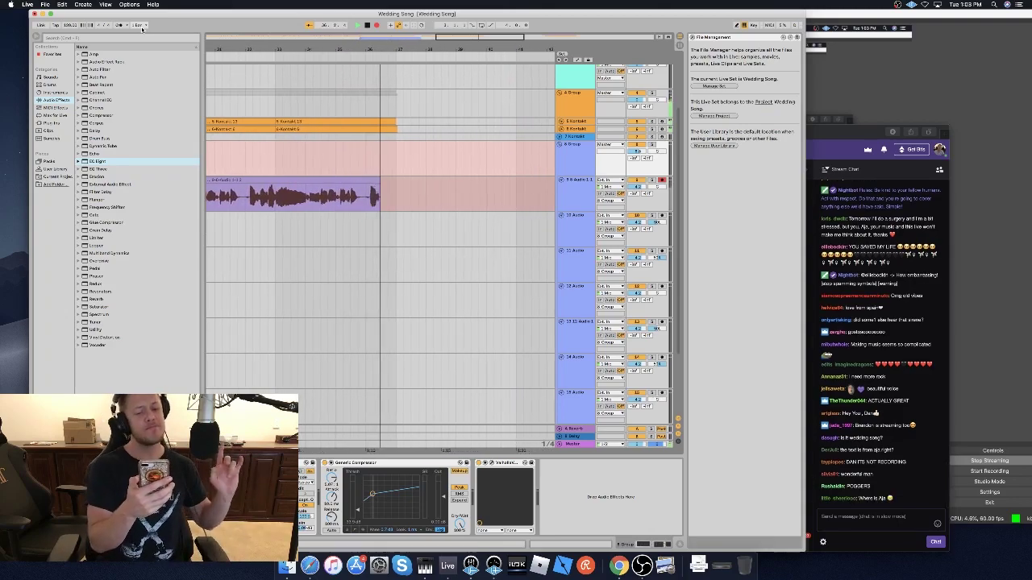
{"action": "key", "text": "space"}
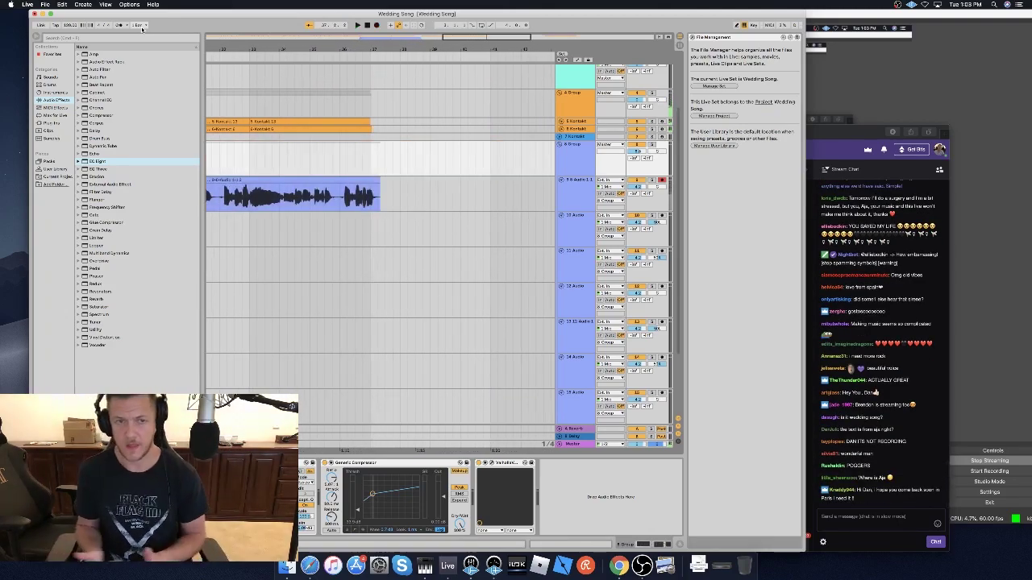
{"action": "scroll", "coordinate": [365, 259], "scroll_direction": "left", "scroll_amount": 5}
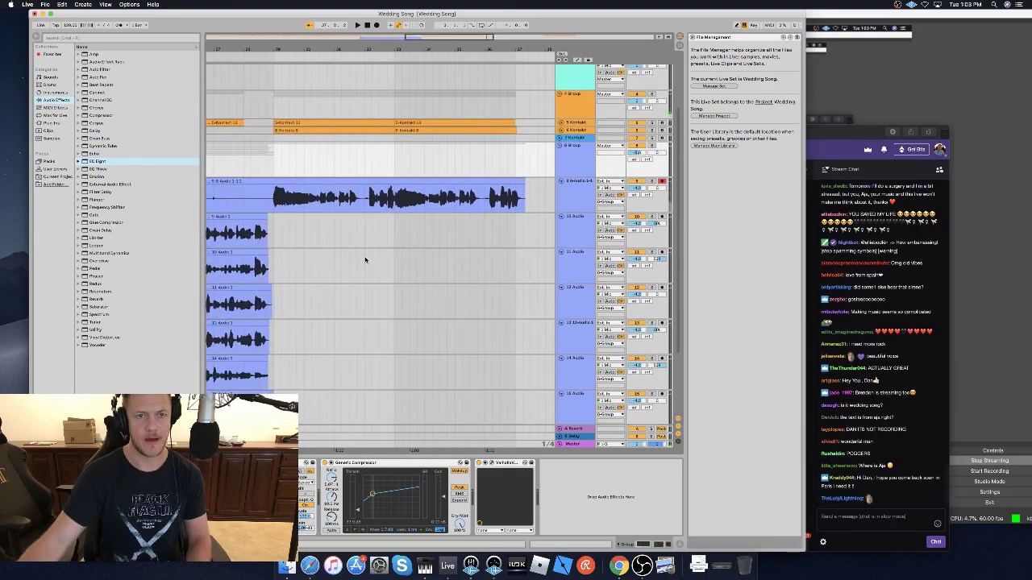
{"action": "left_click", "coordinate": [660, 218]}
{"action": "scroll", "coordinate": [365, 259], "scroll_direction": "left", "scroll_amount": 5}
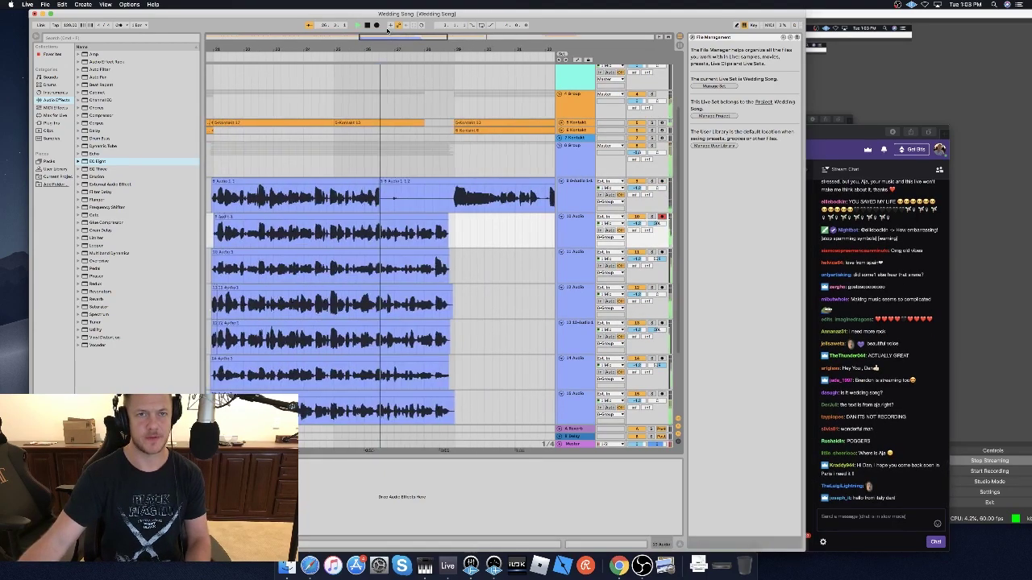
{"action": "left_click", "coordinate": [375, 25]}
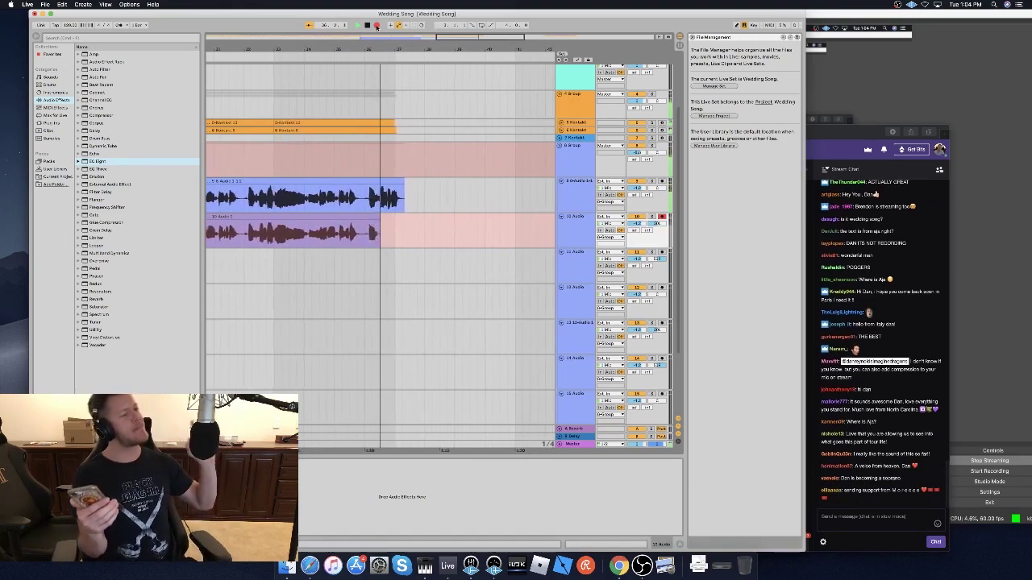
{"action": "left_click", "coordinate": [369, 25]}
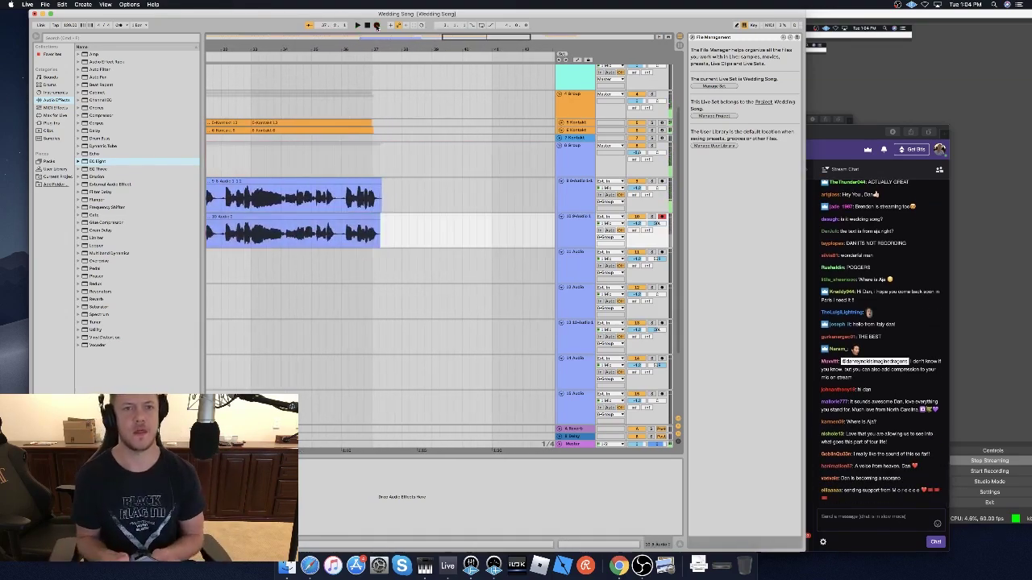
Arm the 11 Audio track and record a third vocal layer of the section on it.
{"action": "scroll", "coordinate": [331, 256], "scroll_direction": "left", "scroll_amount": 5}
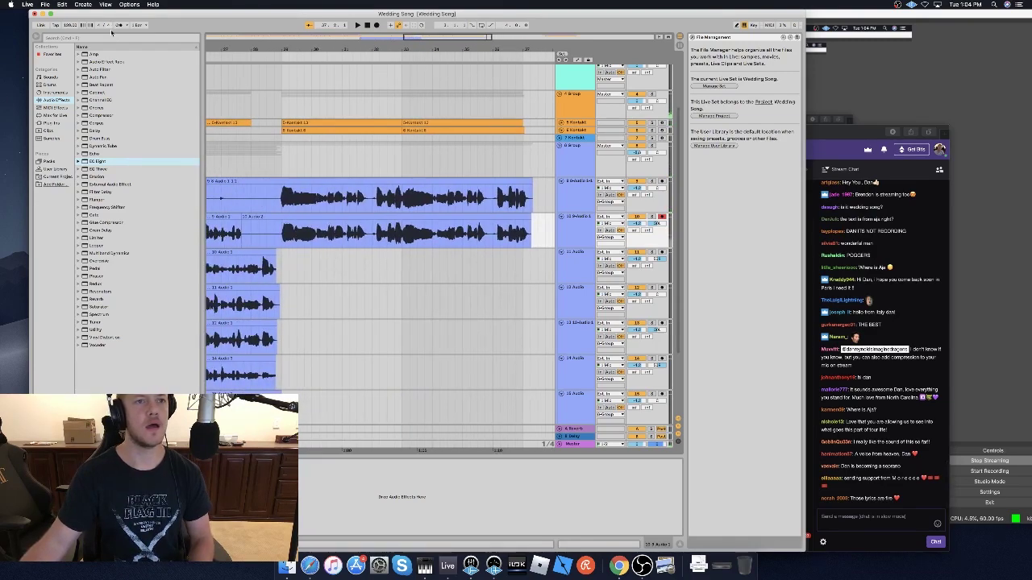
{"action": "left_click", "coordinate": [662, 254]}
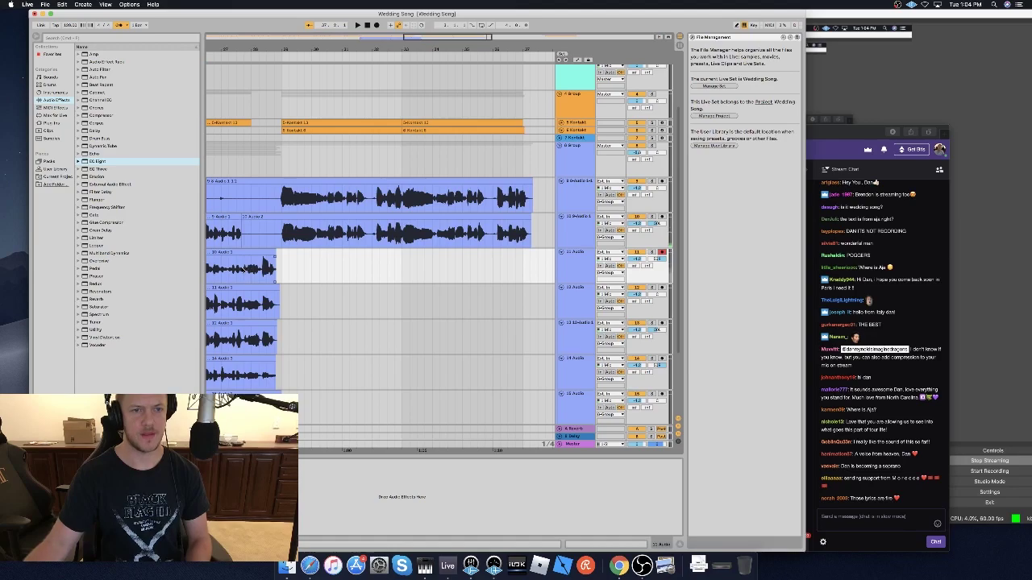
{"action": "left_click", "coordinate": [358, 25]}
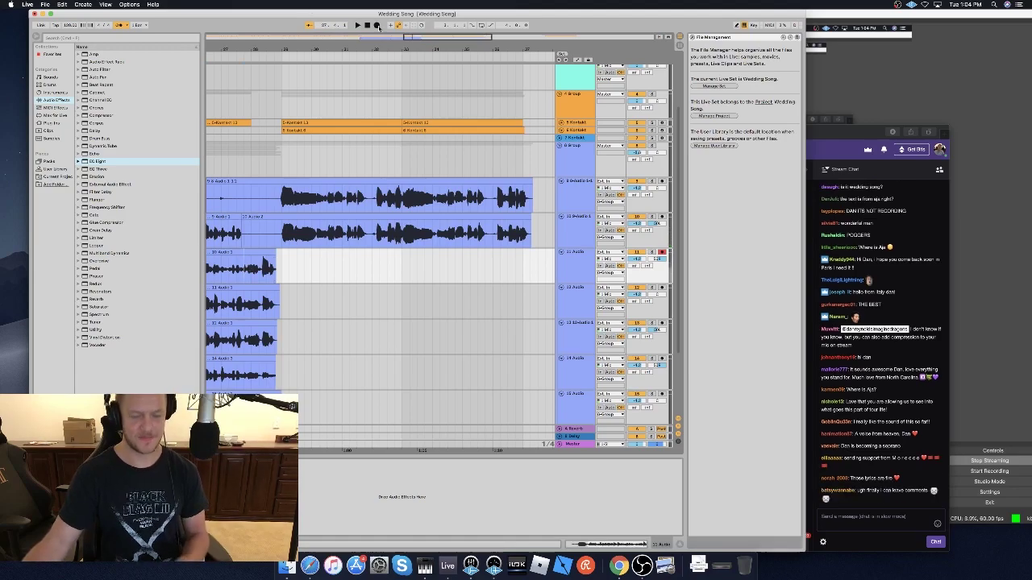
{"action": "left_click", "coordinate": [377, 25]}
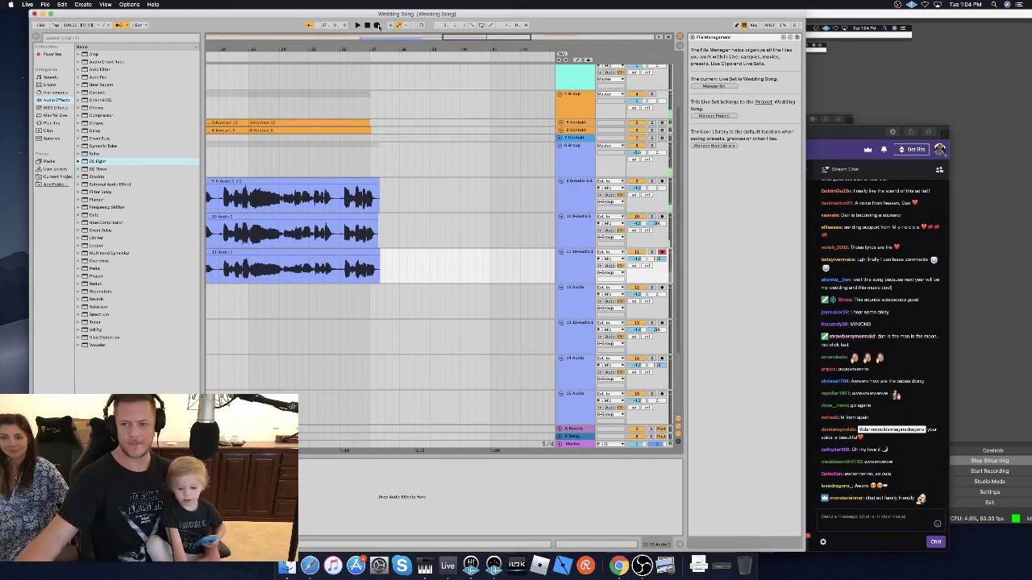
Arm the 12 Audio track and record a fourth vocal layer over the same section.
{"action": "scroll", "coordinate": [313, 301], "scroll_direction": "left", "scroll_amount": 5}
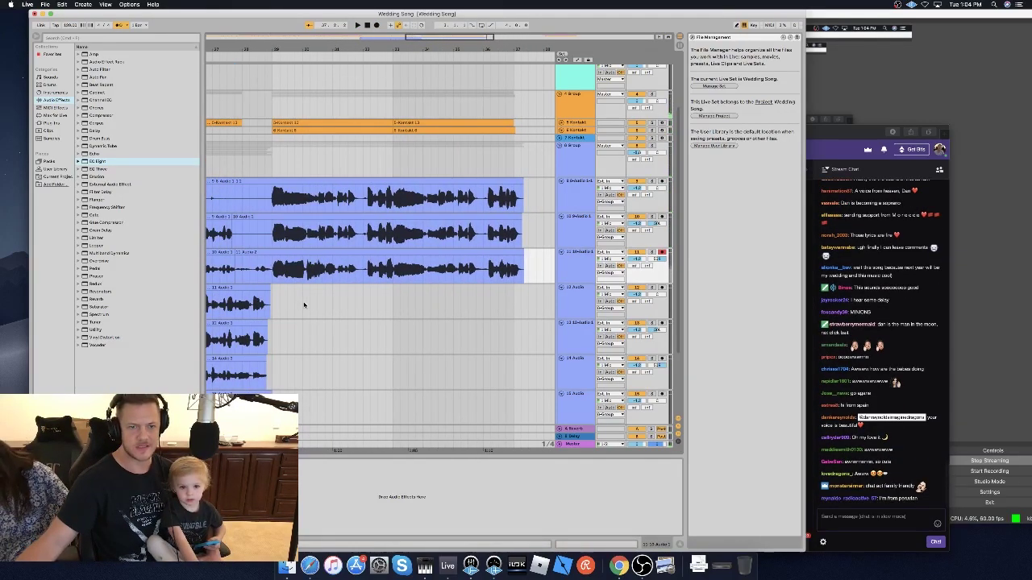
{"action": "left_click", "coordinate": [661, 288]}
{"action": "scroll", "coordinate": [350, 315], "scroll_direction": "left", "scroll_amount": 1}
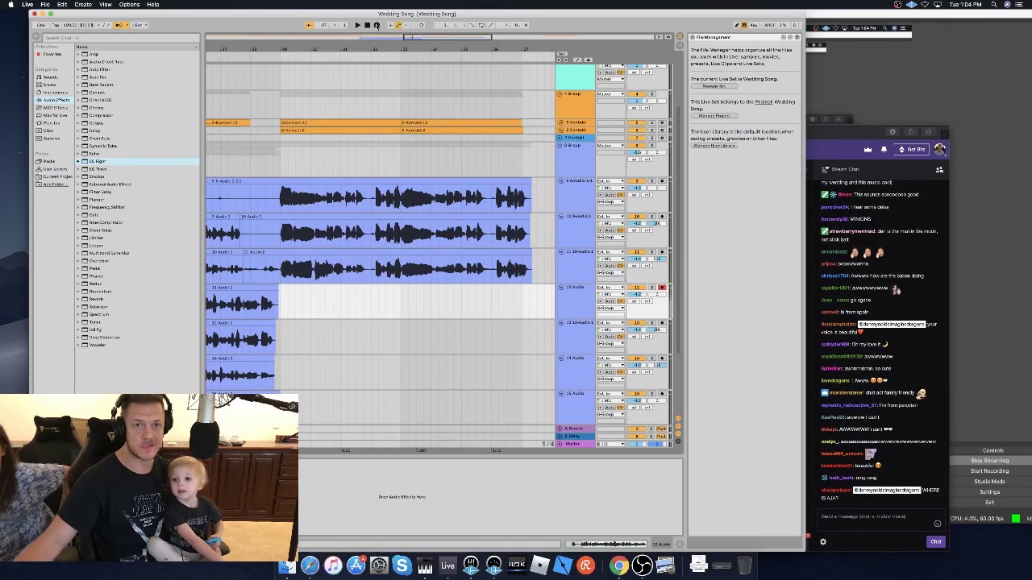
{"action": "left_click", "coordinate": [377, 25]}
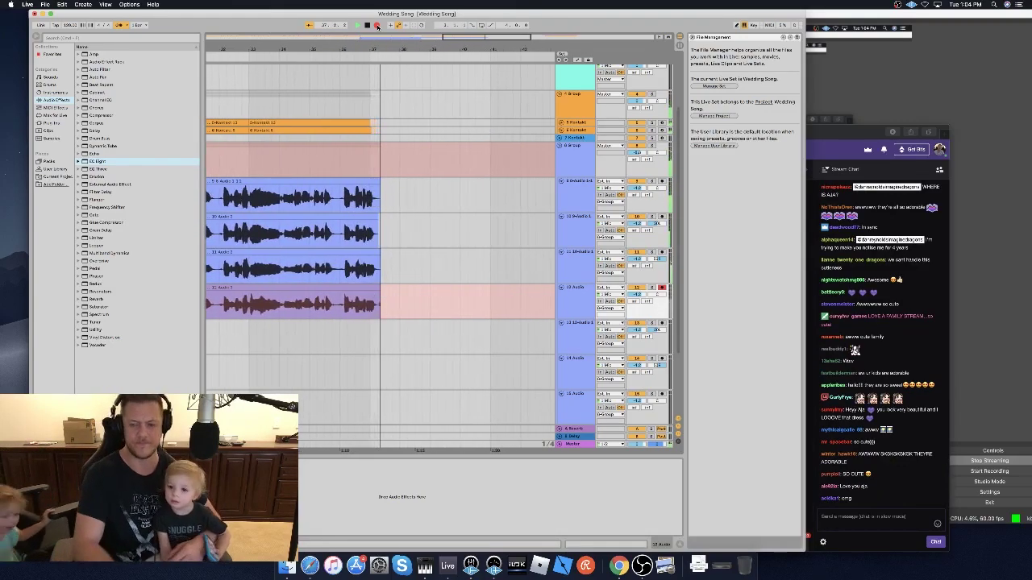
{"action": "left_click", "coordinate": [376, 25]}
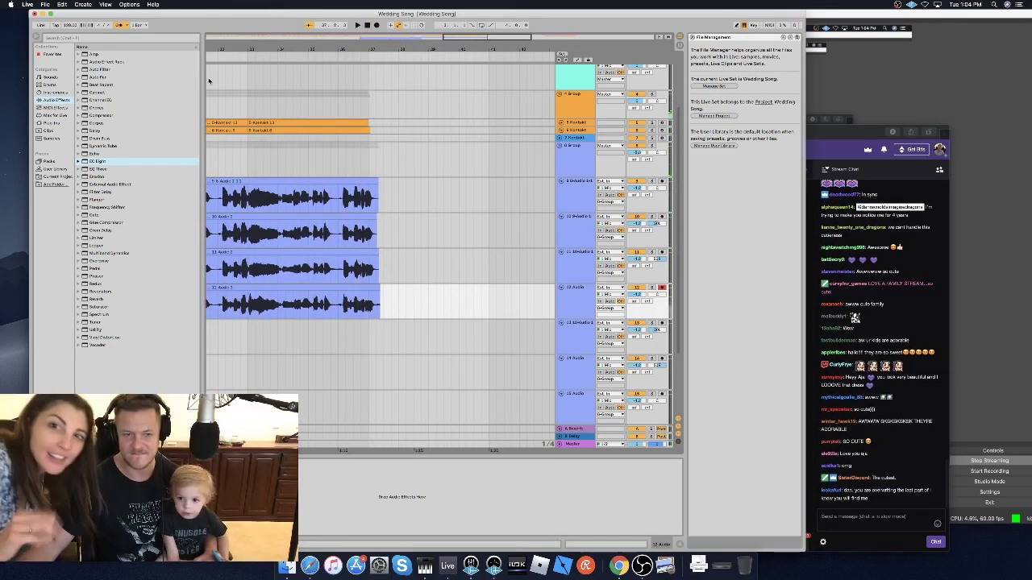
Arm the 13 Audio track, record a fifth vocal layer of the section and stop at the section's end.
{"action": "scroll", "coordinate": [347, 272], "scroll_direction": "left", "scroll_amount": 5}
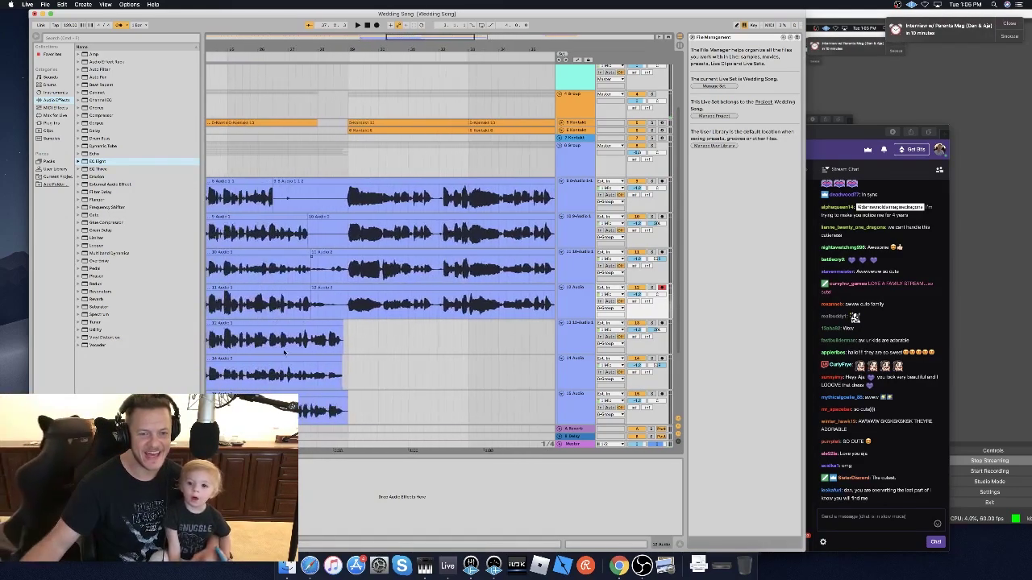
{"action": "left_click", "coordinate": [349, 349]}
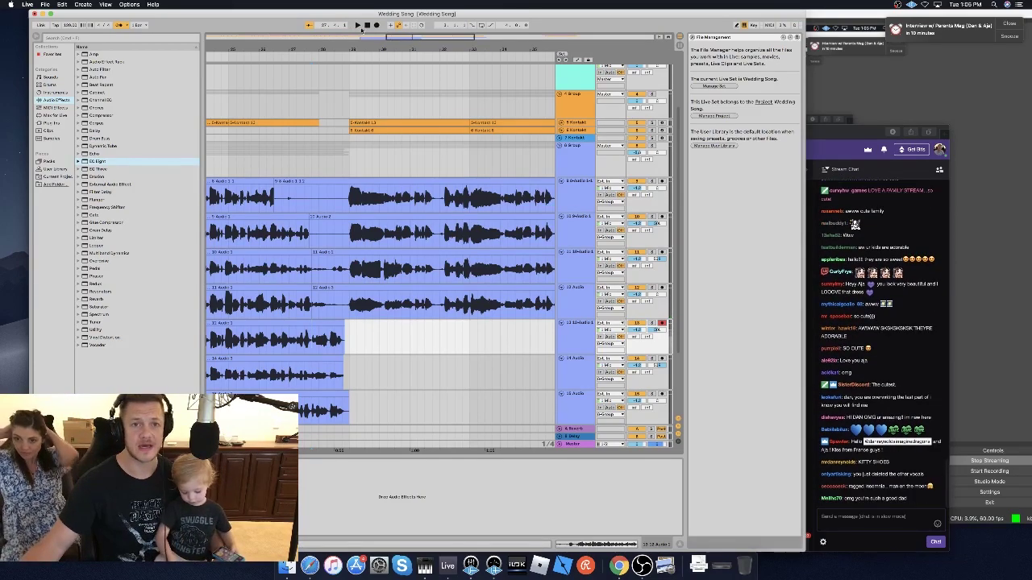
{"action": "left_click", "coordinate": [357, 25]}
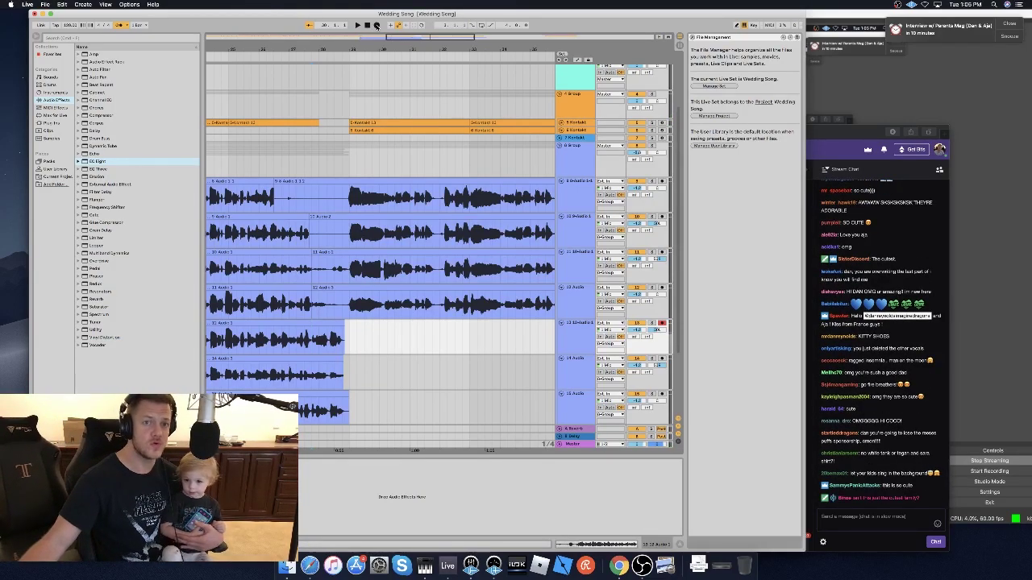
{"action": "left_click", "coordinate": [377, 25]}
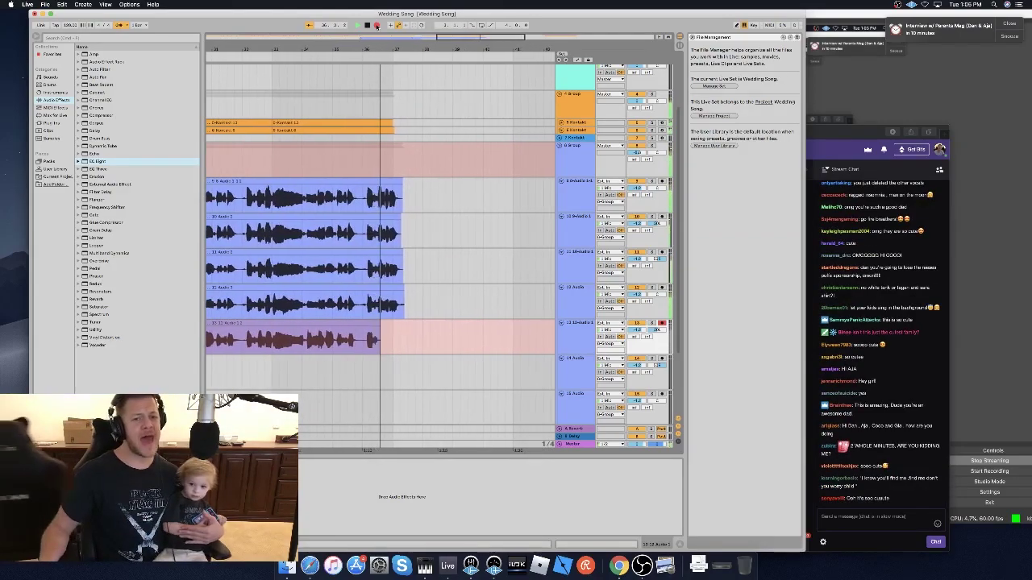
{"action": "key", "text": "space"}
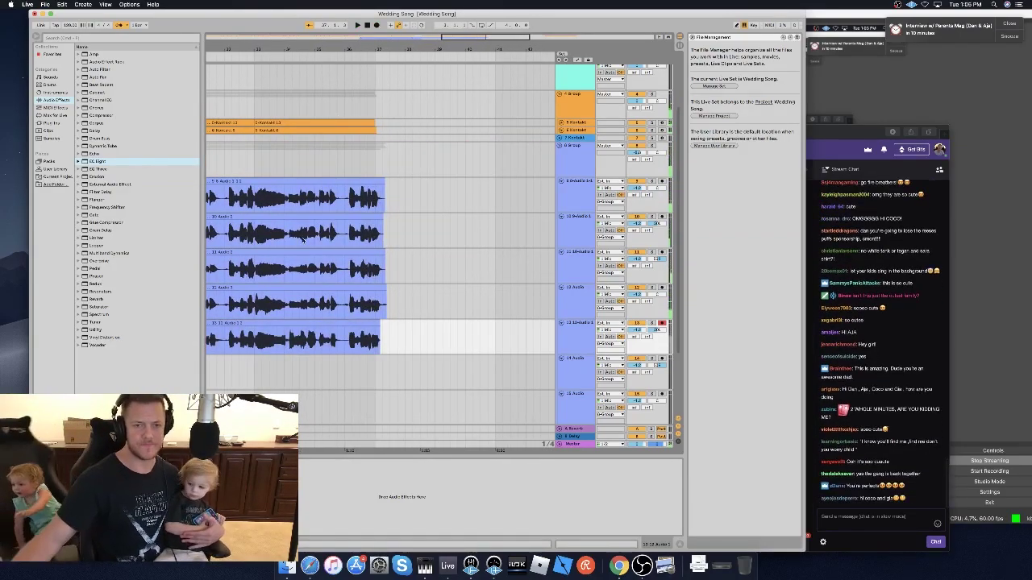
Arm the 14 Audio track and record a sixth vocal layer of the section.
{"action": "scroll", "coordinate": [361, 309], "scroll_direction": "left", "scroll_amount": 5}
{"action": "scroll", "coordinate": [582, 339], "scroll_direction": "down", "scroll_amount": 2}
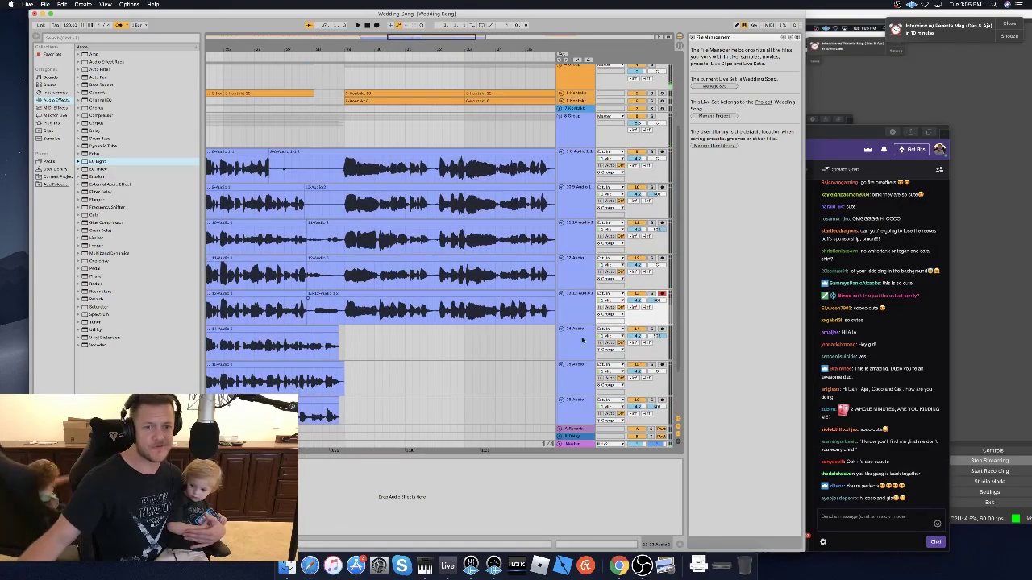
{"action": "left_click", "coordinate": [661, 329]}
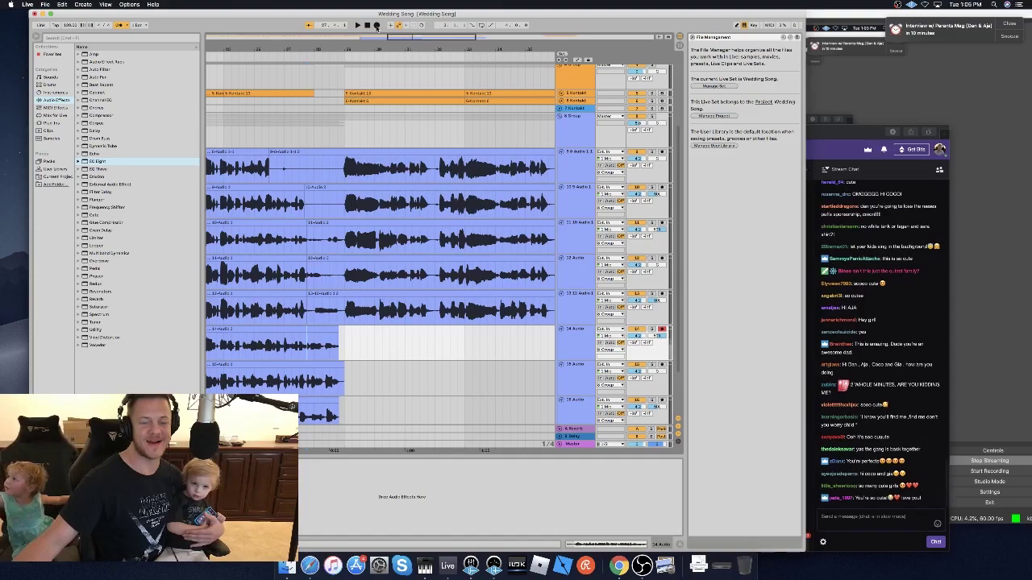
{"action": "left_click", "coordinate": [377, 26]}
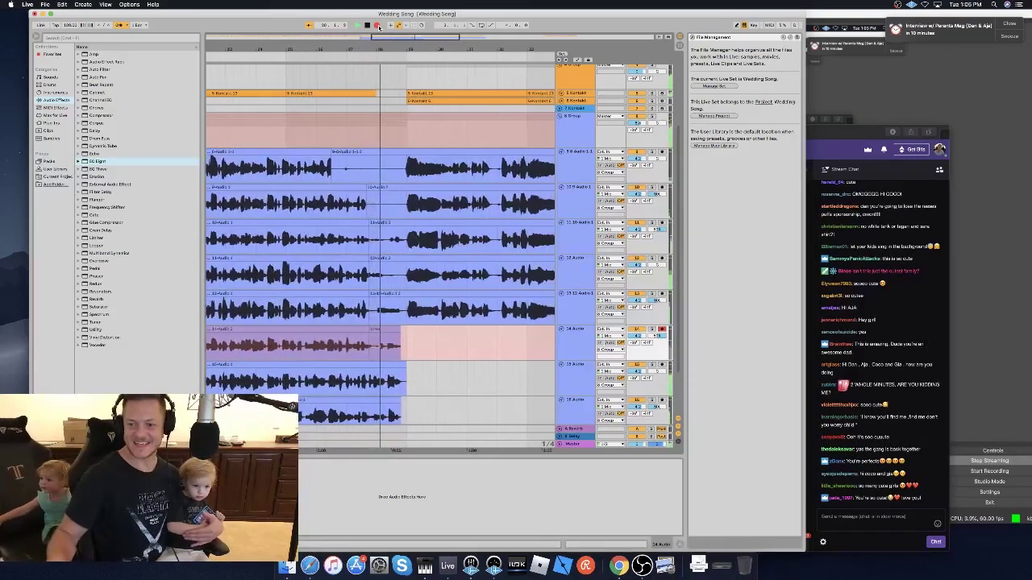
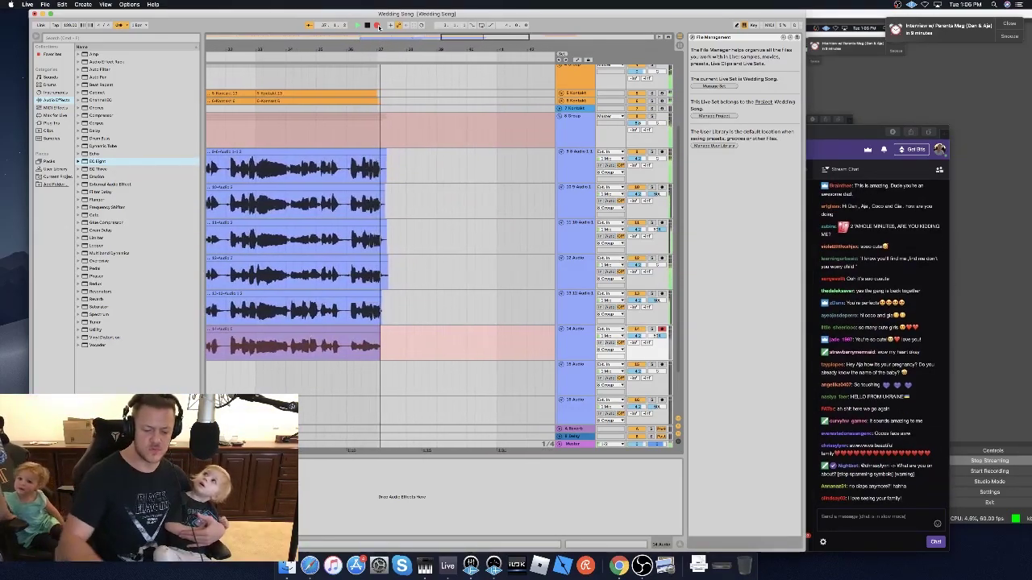
{"action": "left_click", "coordinate": [378, 26]}
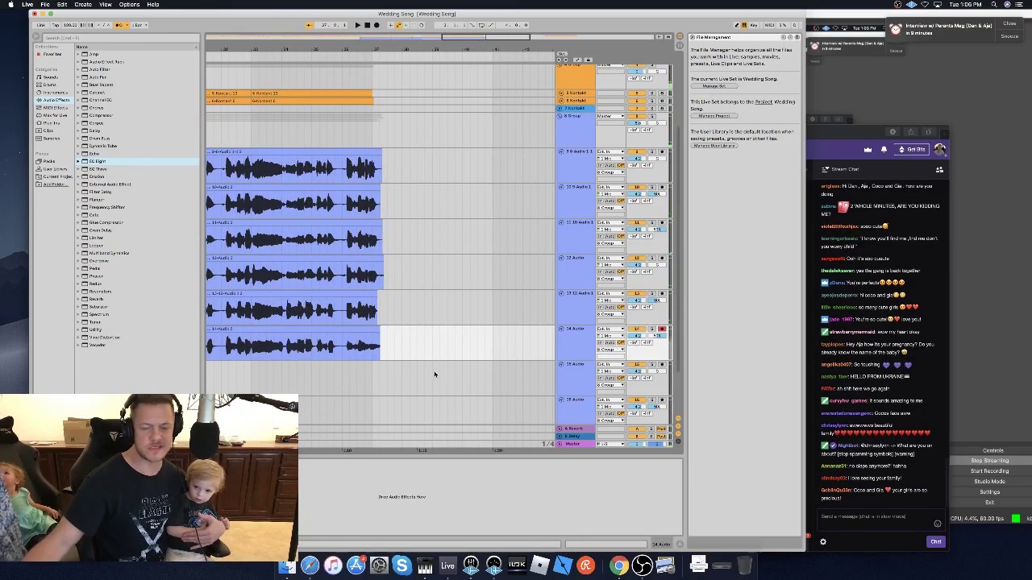
Arm the 15 Audio track, record a seventh vocal layer over the section and stop the recording.
{"action": "scroll", "coordinate": [435, 374], "scroll_direction": "left", "scroll_amount": 2}
{"action": "left_click", "coordinate": [662, 365]}
{"action": "scroll", "coordinate": [500, 355], "scroll_direction": "left", "scroll_amount": 4}
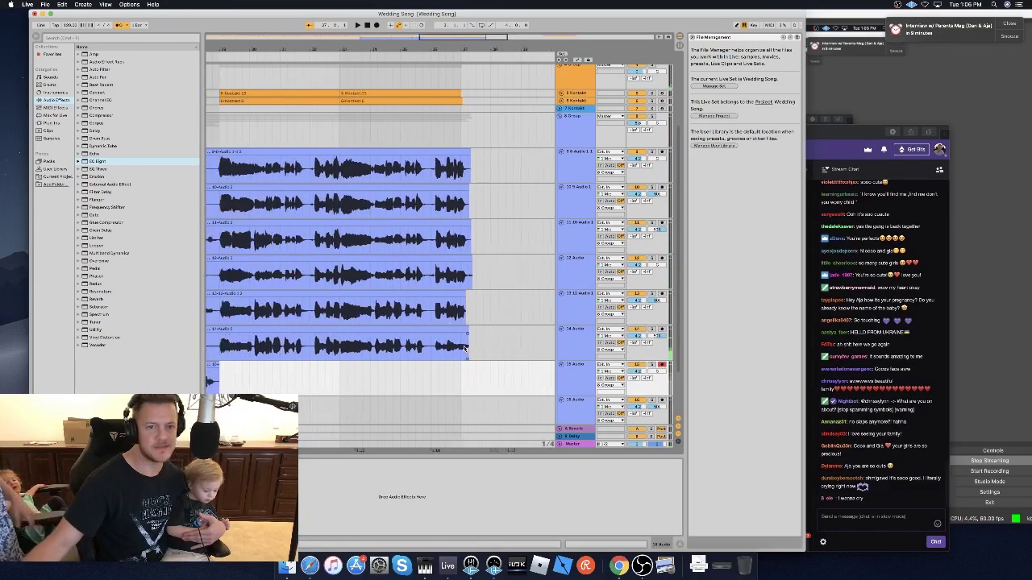
{"action": "scroll", "coordinate": [465, 350], "scroll_direction": "down", "scroll_amount": 2}
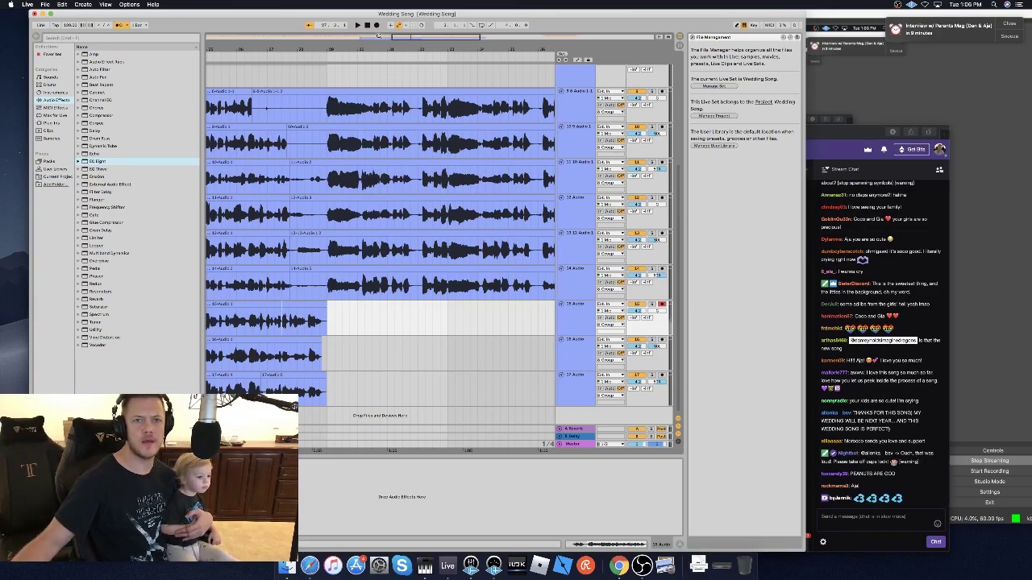
{"action": "left_click", "coordinate": [376, 25]}
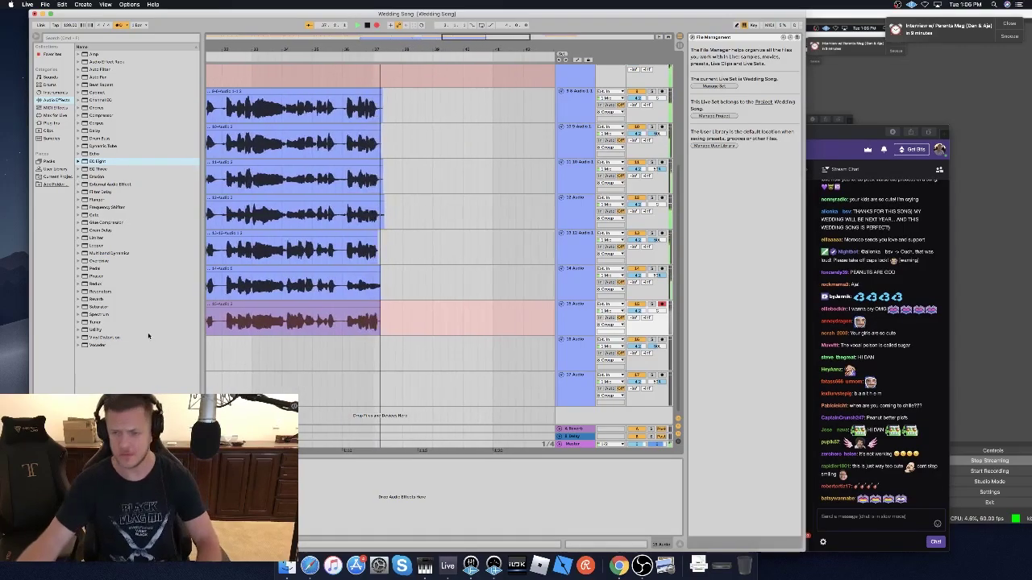
{"action": "key", "text": "space"}
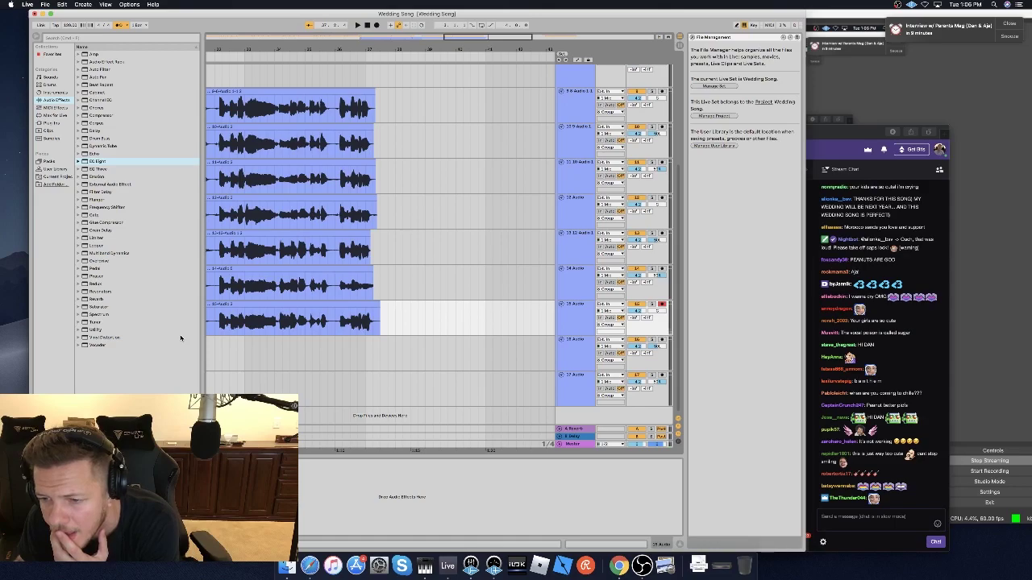
Extend the ends of the earlier section's clips over the openings of the new takes, from the 15 Audio track up to the first vocal layer.
{"action": "scroll", "coordinate": [310, 327], "scroll_direction": "left", "scroll_amount": 6}
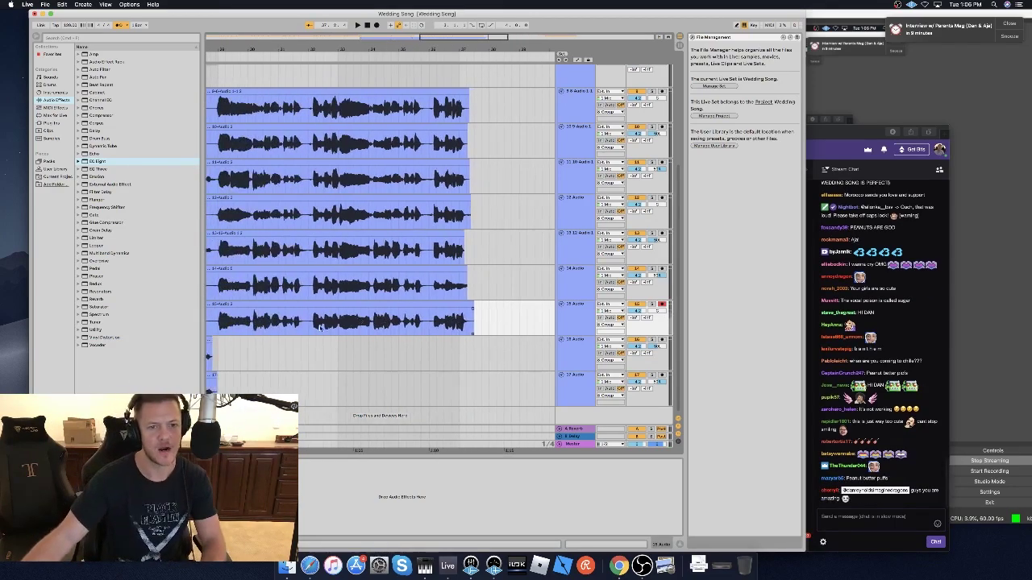
{"action": "left_click_drag", "start_coordinate": [241, 306], "coordinate": [279, 305]}
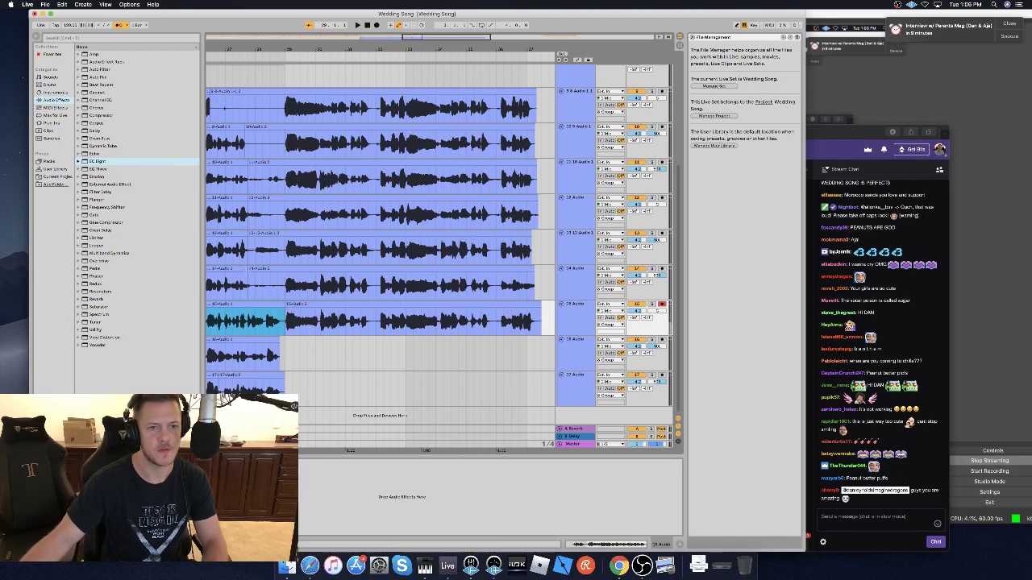
{"action": "key", "text": "Up"}
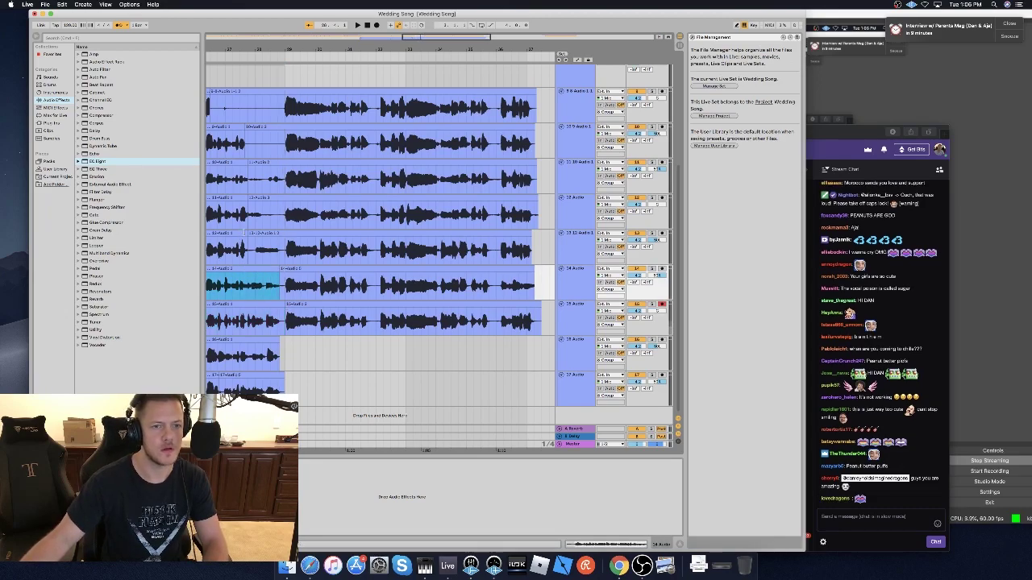
{"action": "key", "text": "Up"}
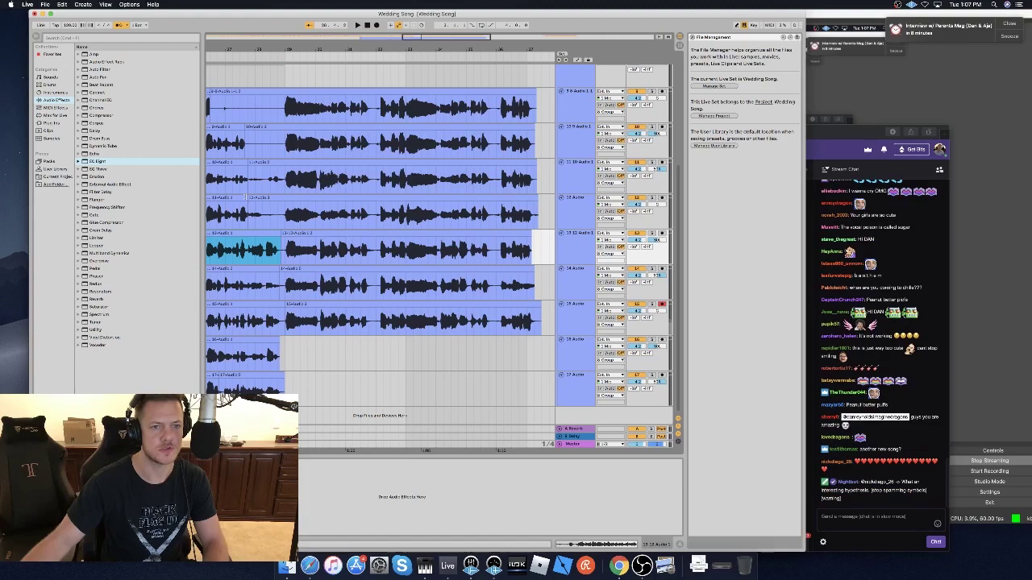
{"action": "key", "text": "Up"}
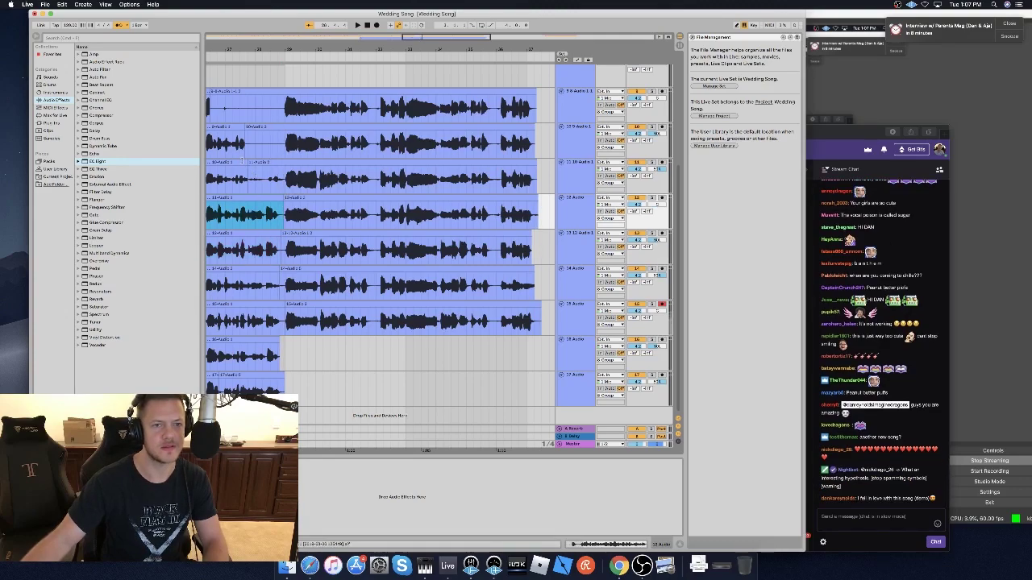
{"action": "key", "text": "Up"}
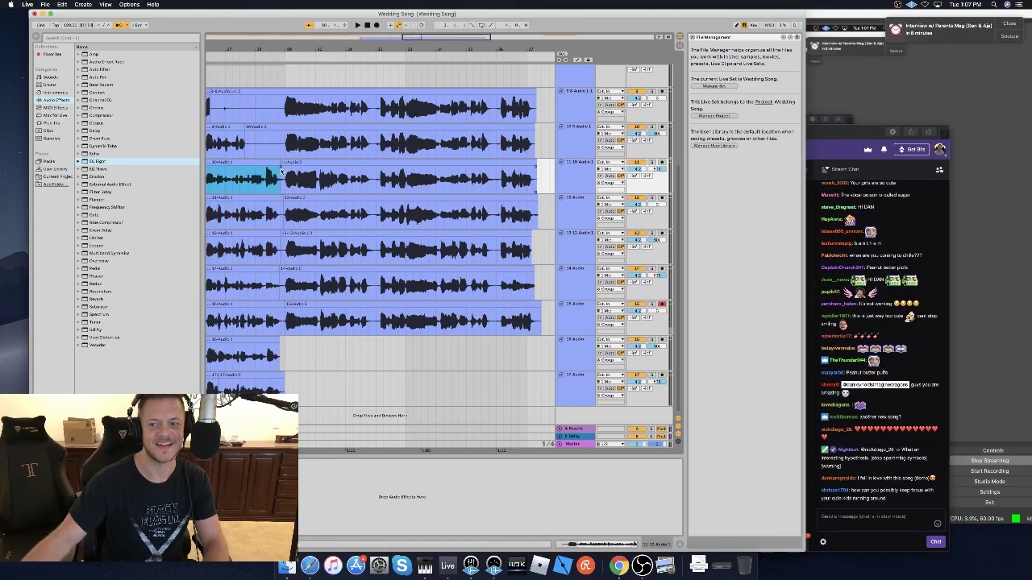
{"action": "key", "text": "Up"}
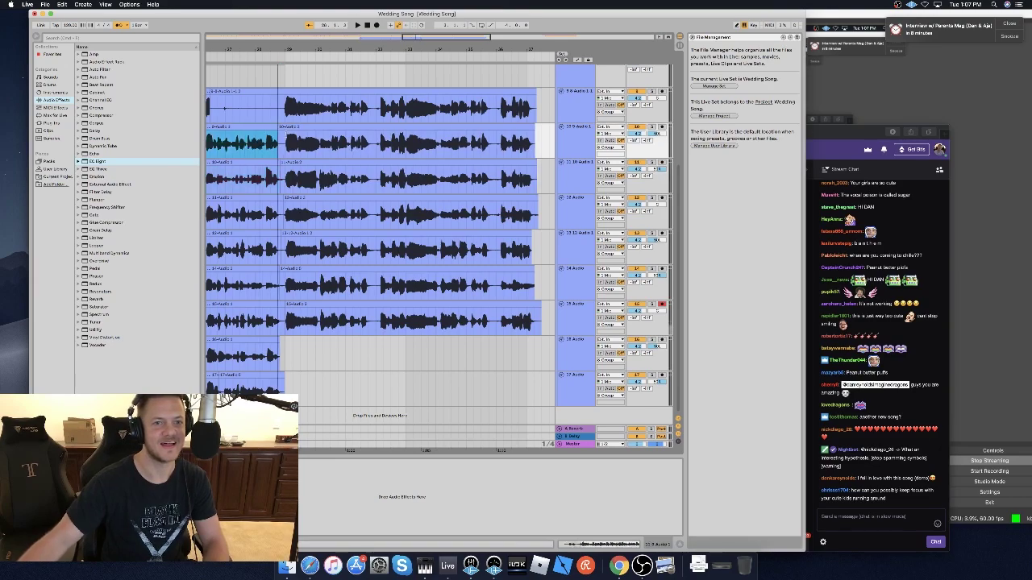
{"action": "key", "text": "Up"}
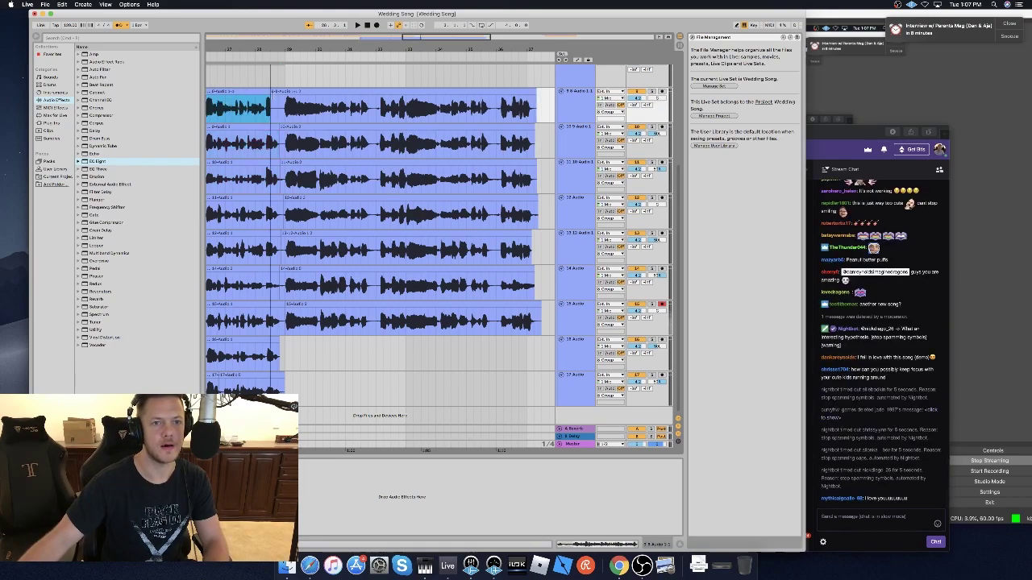
Play back the stacked vocal layers together from just before the start of the earlier section.
{"action": "scroll", "coordinate": [281, 100], "scroll_direction": "left", "scroll_amount": 5}
{"action": "left_click", "coordinate": [282, 104]}
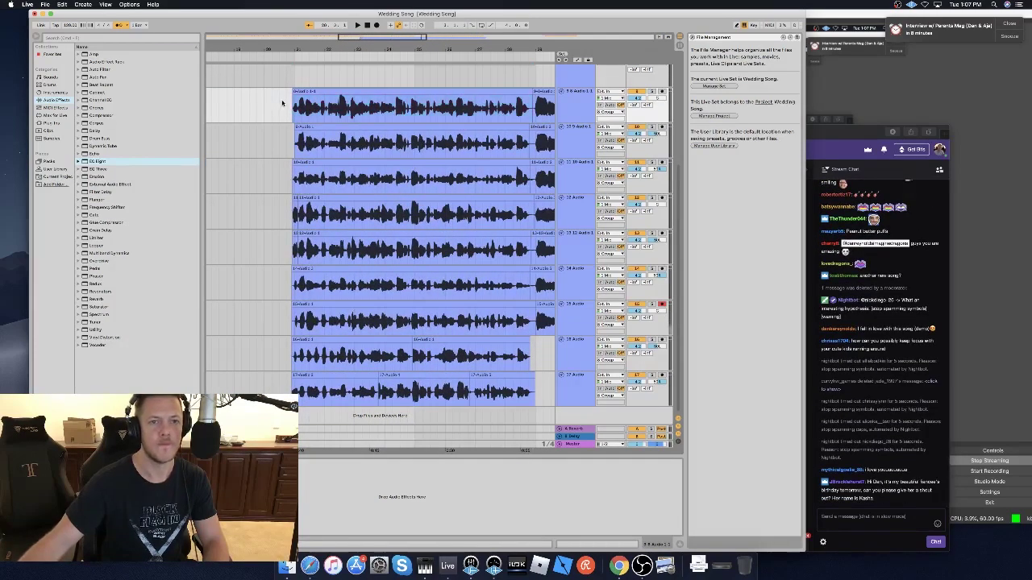
{"action": "key", "text": "space"}
{"action": "key", "text": "Left"}
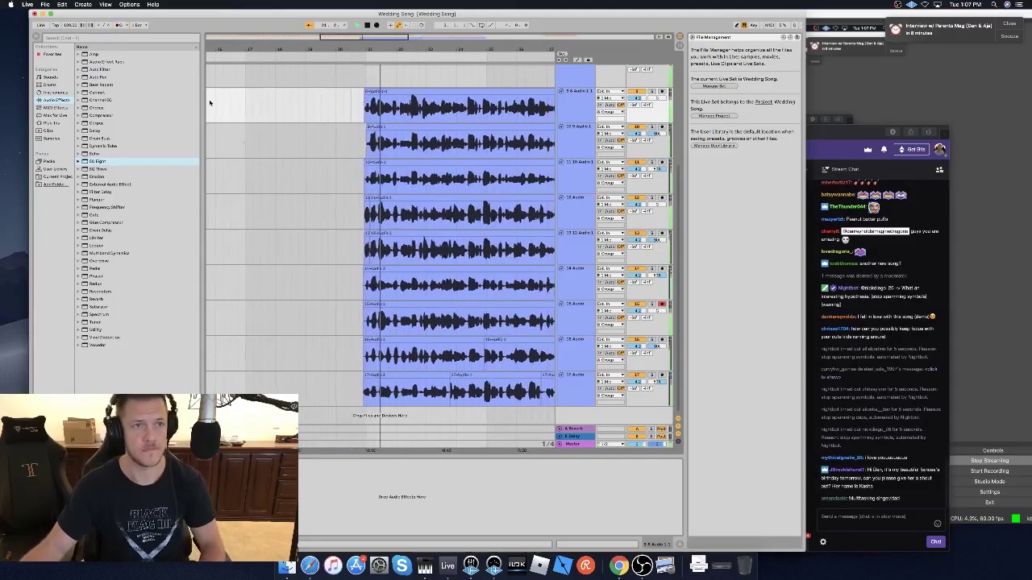
{"action": "key", "text": "Left"}
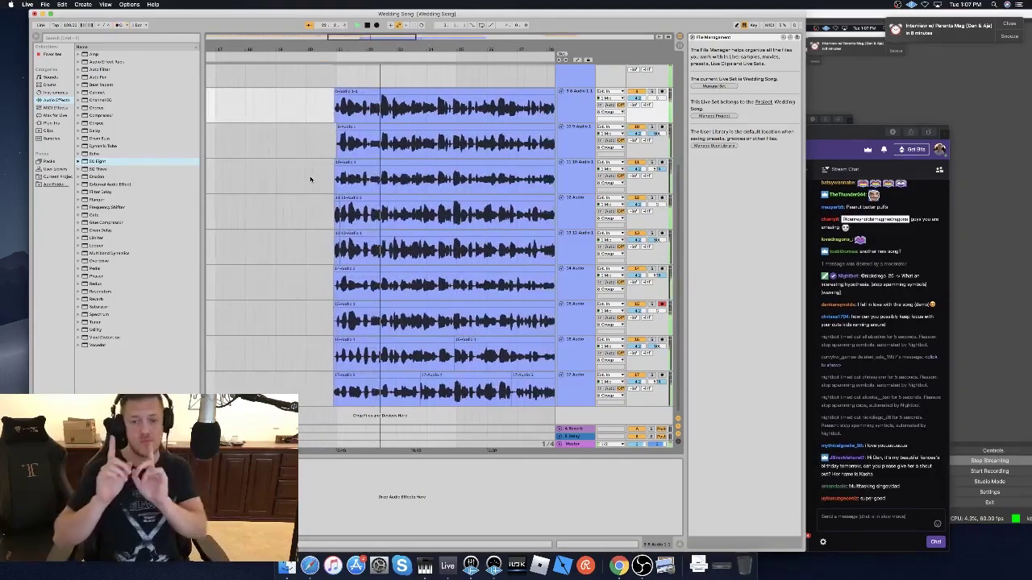
{"action": "key", "text": "Left"}
{"action": "key", "text": "Left"}
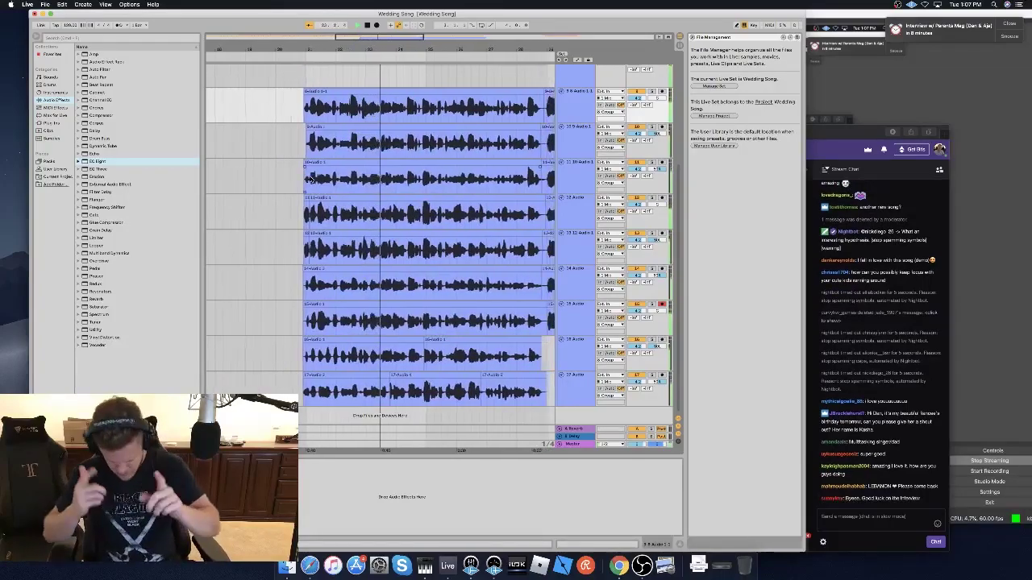
{"action": "key", "text": "Left"}
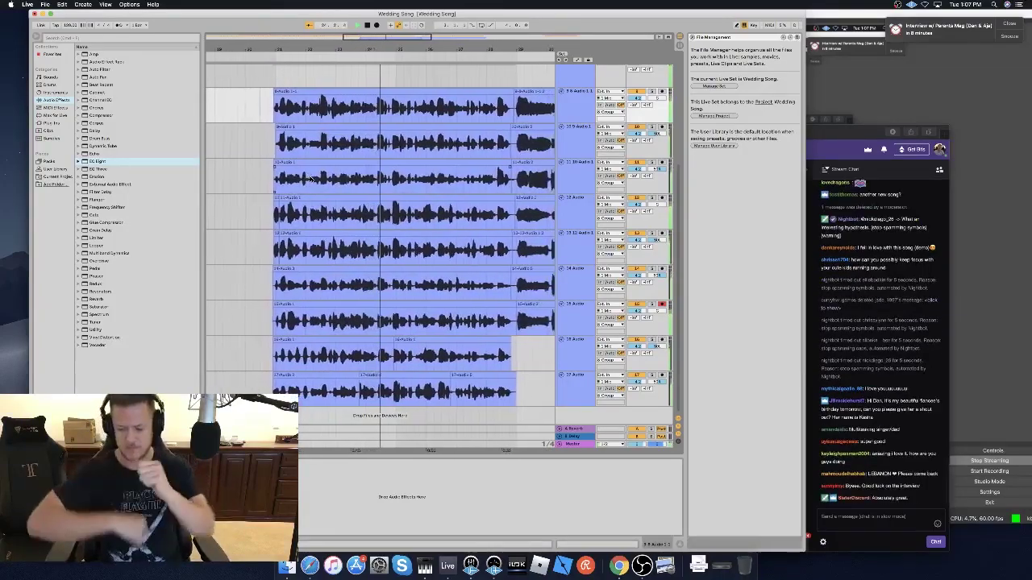
{"action": "key", "text": "Left"}
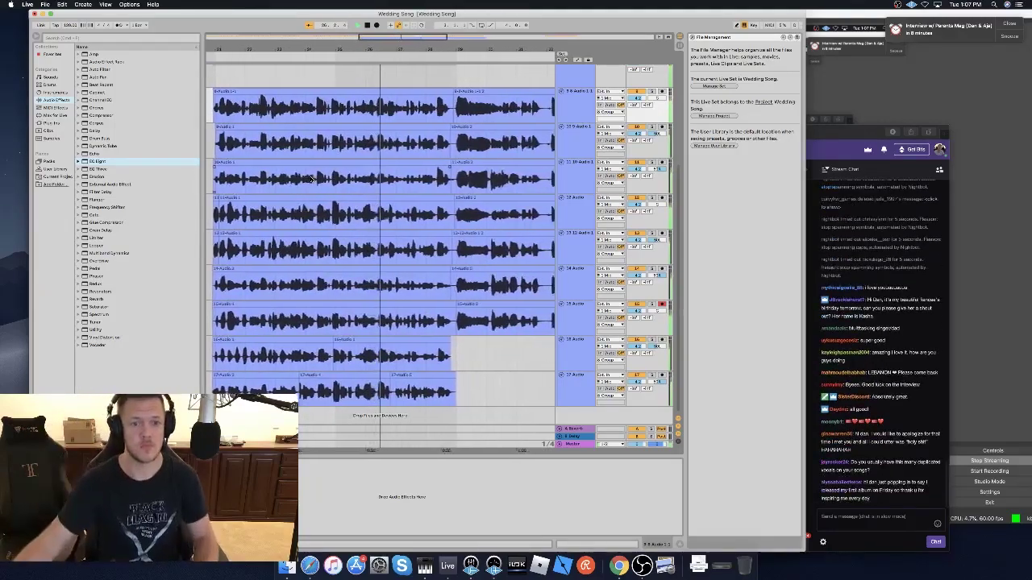
Audition the 16 Audio track in solo and delete its clips from the earlier section.
{"action": "key", "text": "space"}
{"action": "left_click", "coordinate": [310, 361]}
{"action": "key", "text": "space"}
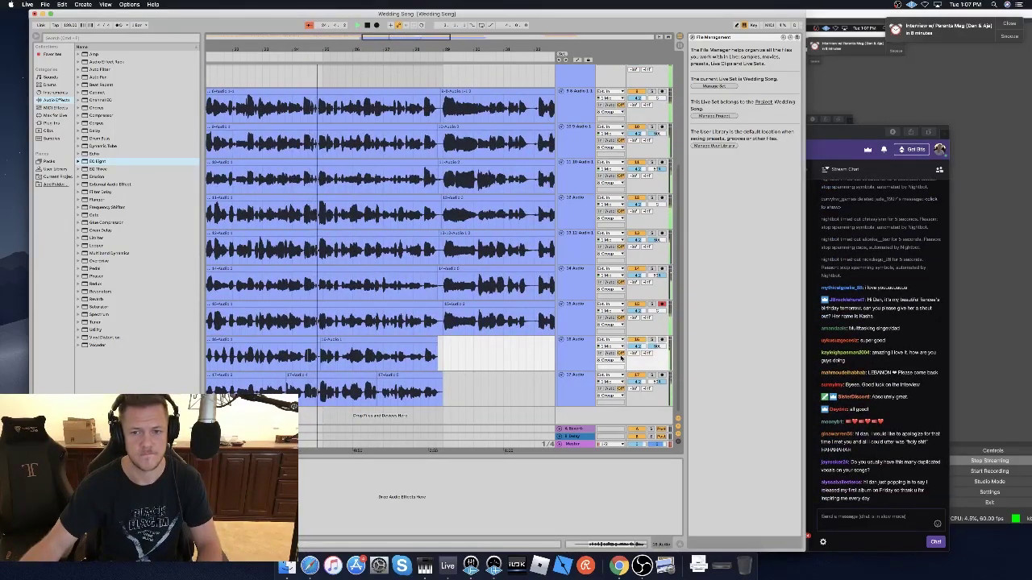
{"action": "left_click", "coordinate": [652, 340]}
{"action": "key", "text": "space"}
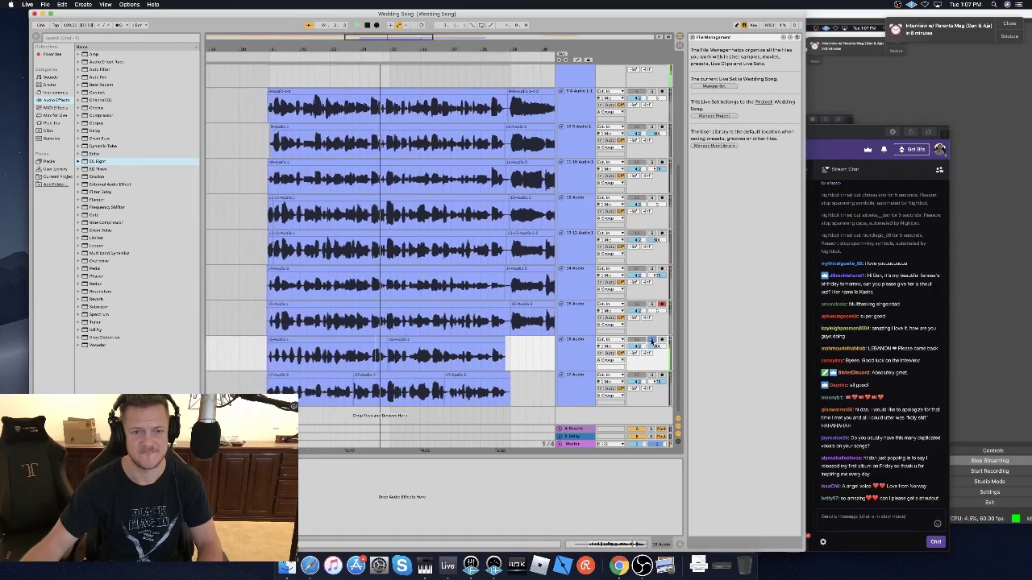
{"action": "key", "text": "space"}
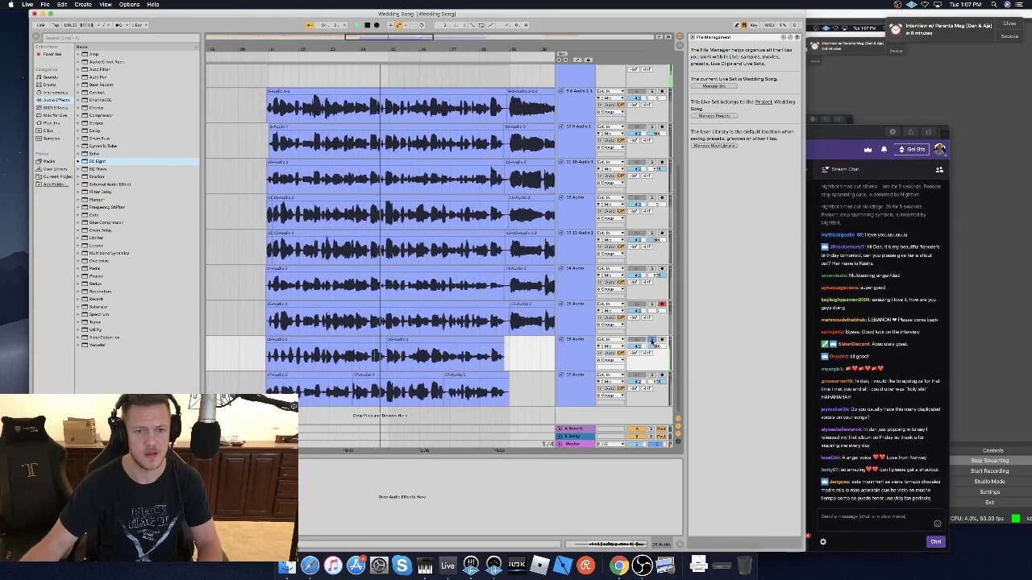
{"action": "left_click_drag", "start_coordinate": [523, 356], "coordinate": [243, 354]}
{"action": "key", "text": "Delete"}
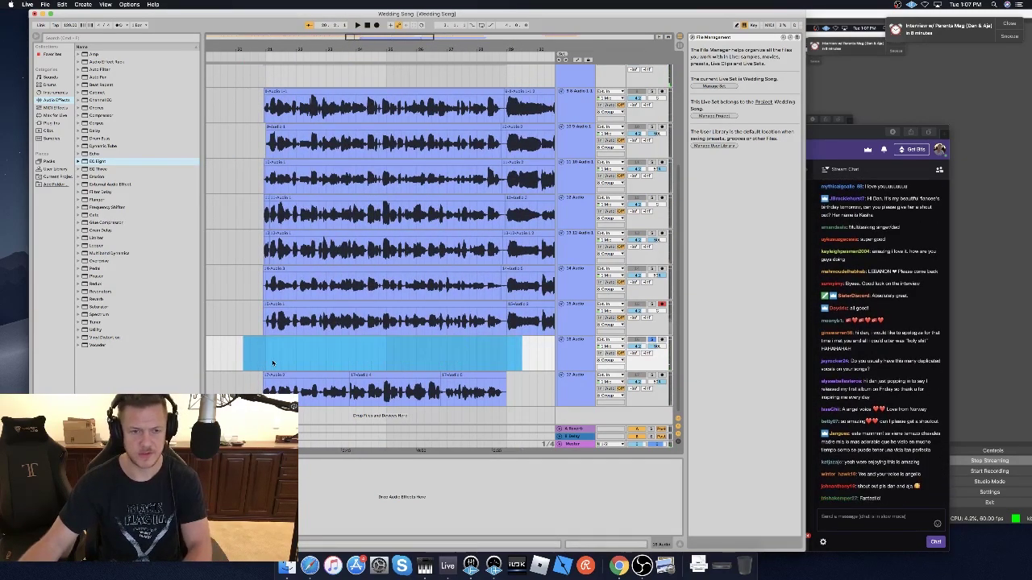
Audition the 15 Audio track in solo, unsolo it and delete its earlier-section clip.
{"action": "left_click", "coordinate": [259, 355]}
{"action": "key", "text": "space"}
{"action": "left_click", "coordinate": [651, 304]}
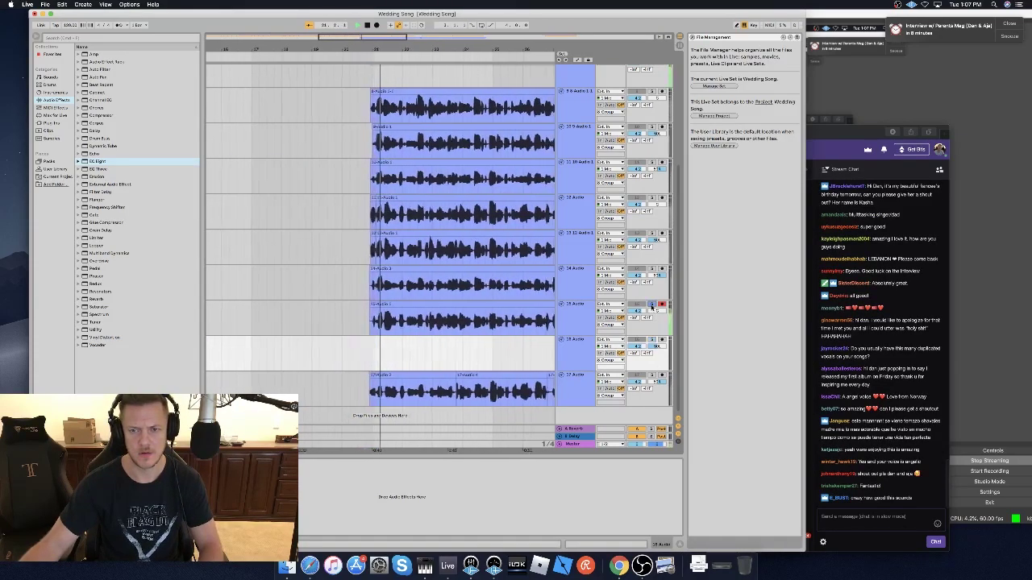
{"action": "scroll", "coordinate": [546, 327], "scroll_direction": "left", "scroll_amount": 1}
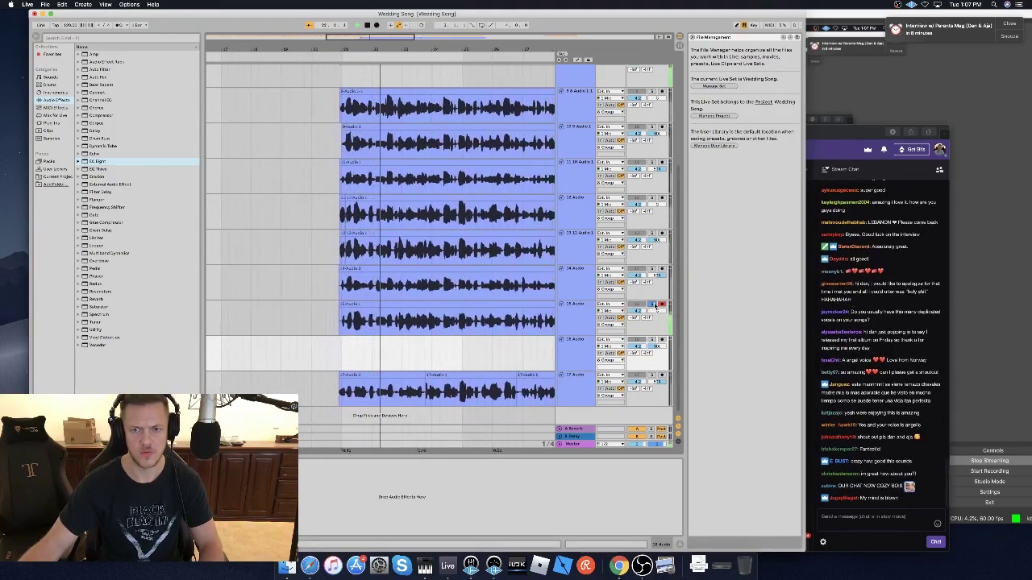
{"action": "scroll", "coordinate": [380, 323], "scroll_direction": "left", "scroll_amount": 2}
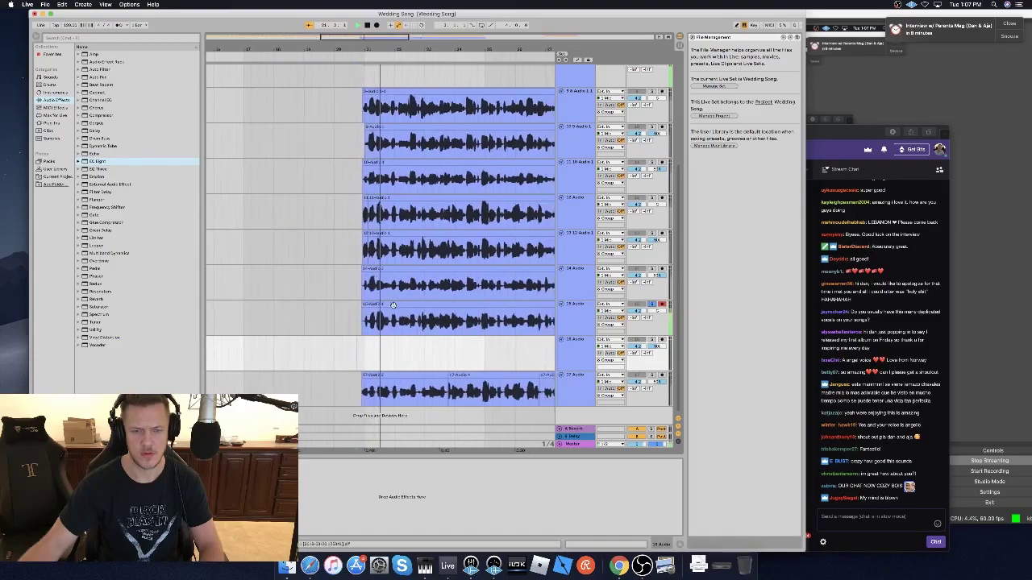
{"action": "left_click", "coordinate": [393, 305]}
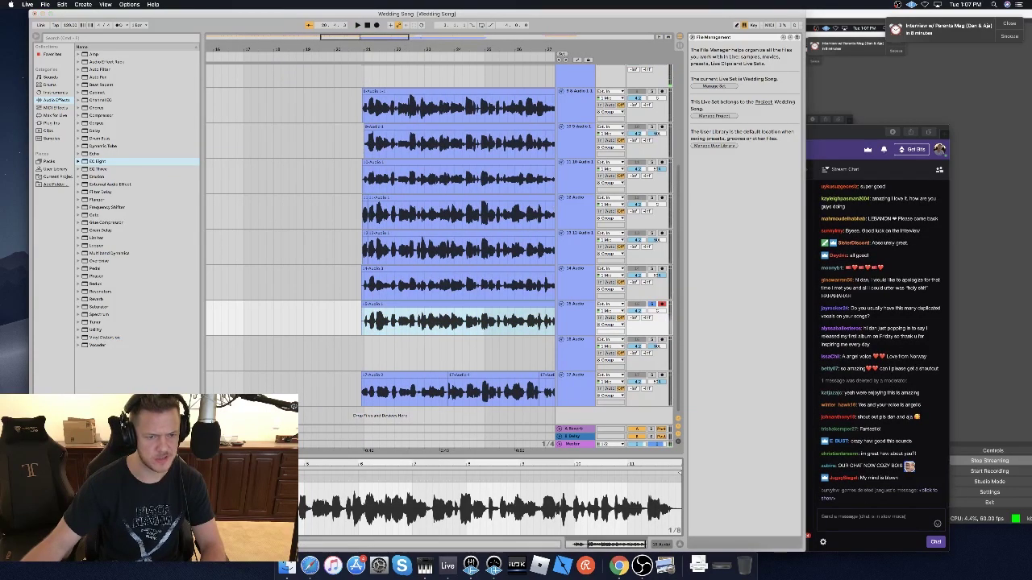
{"action": "key", "text": "space"}
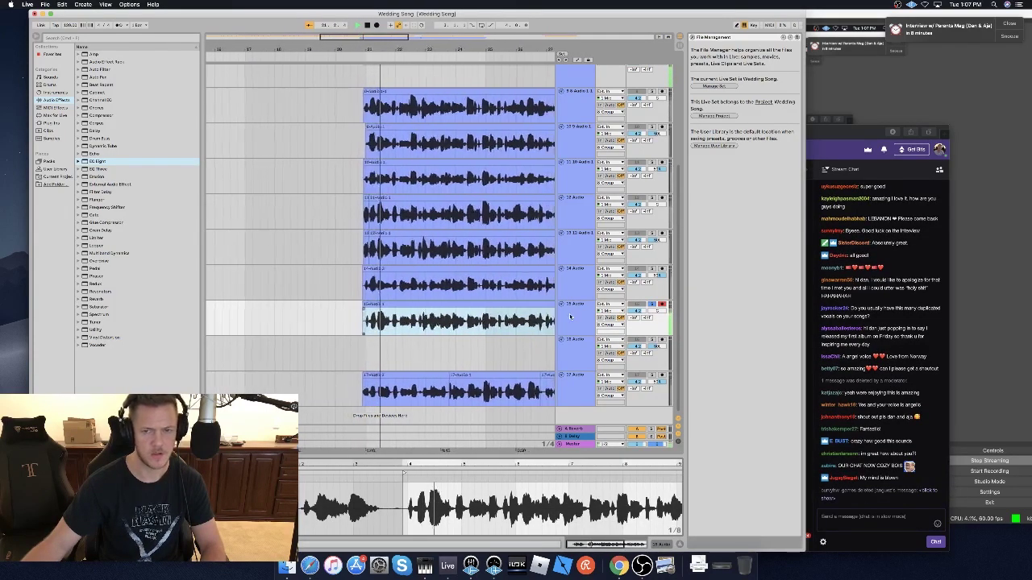
{"action": "left_click", "coordinate": [652, 304]}
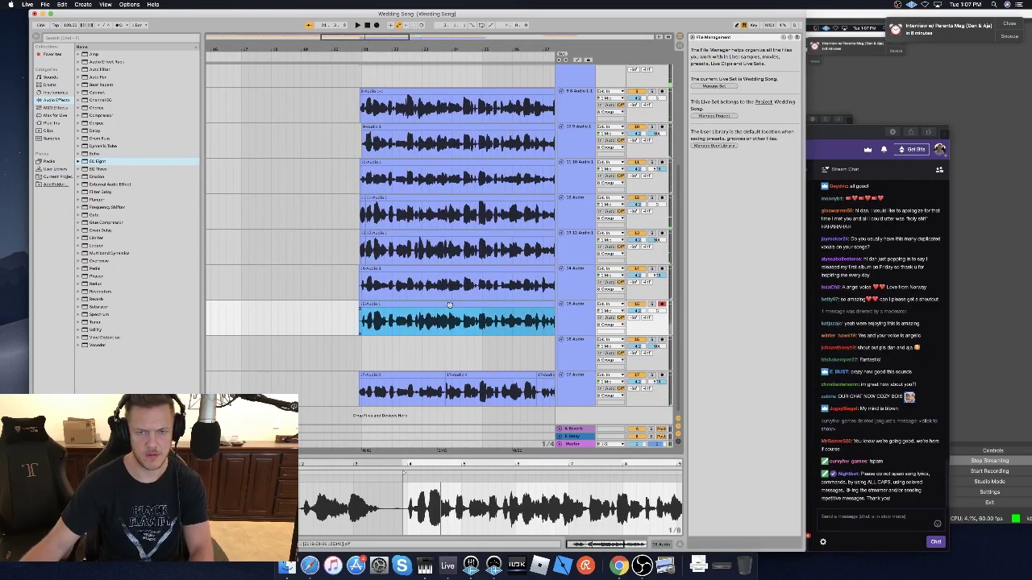
{"action": "key", "text": "Delete"}
Audition the 14 Audio layer in solo from the start of the earlier section, then unsolo it and stop playback.
{"action": "left_click", "coordinate": [360, 281]}
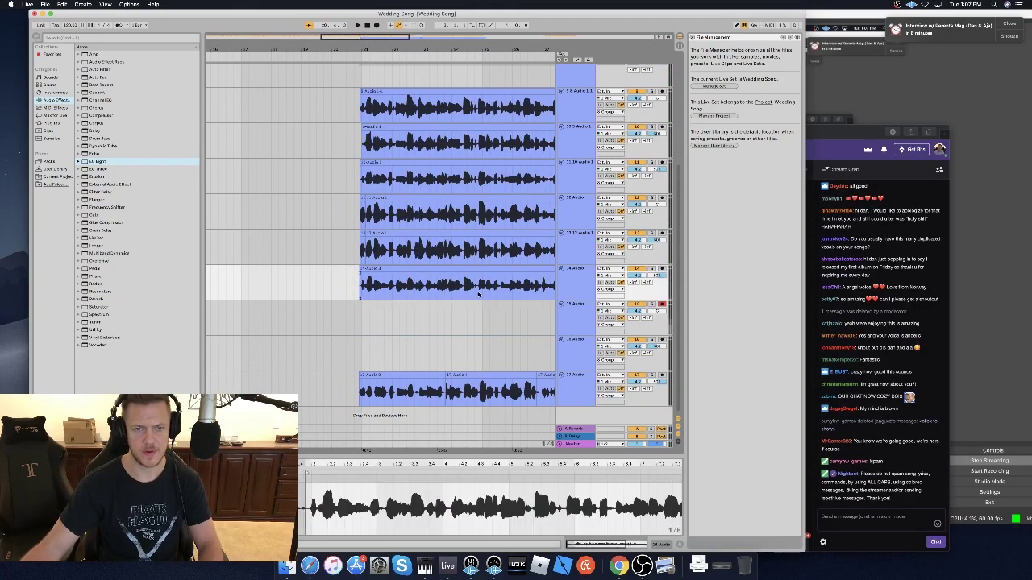
{"action": "key", "text": "space"}
{"action": "left_click", "coordinate": [651, 270]}
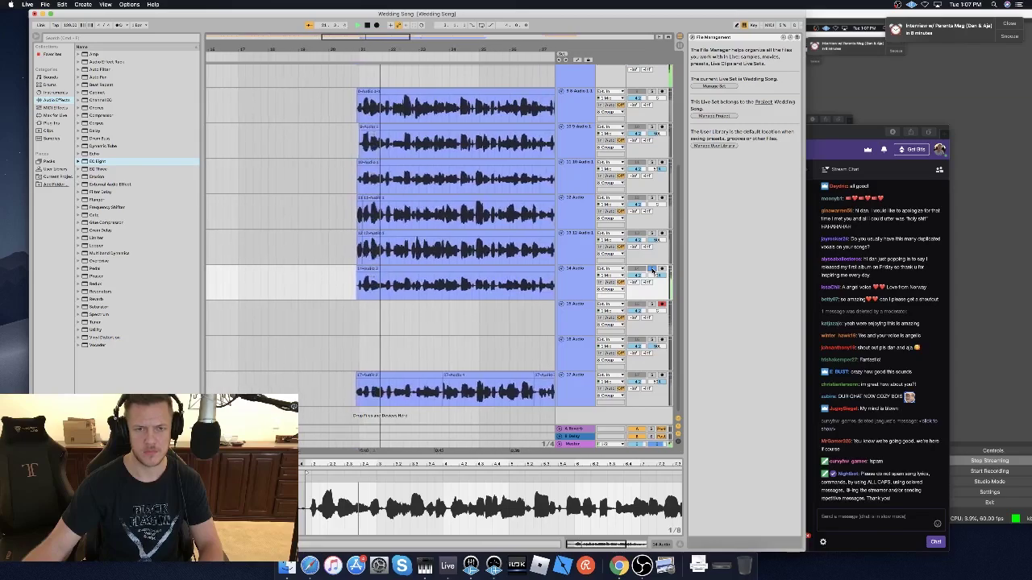
{"action": "key", "text": "space"}
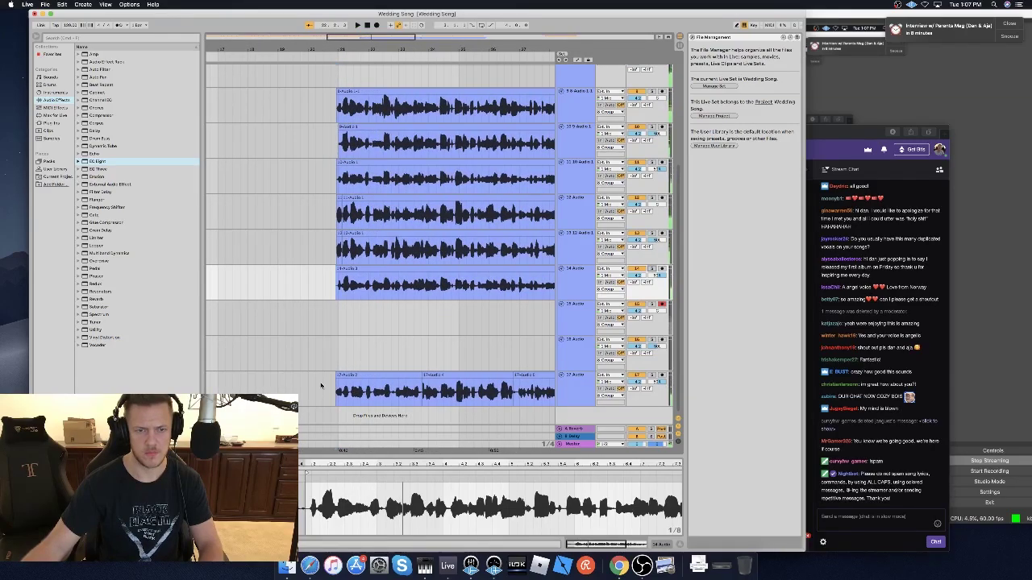
Listen to the 17 Audio track in solo and adjust the junction between its last two clips.
{"action": "left_click", "coordinate": [327, 352]}
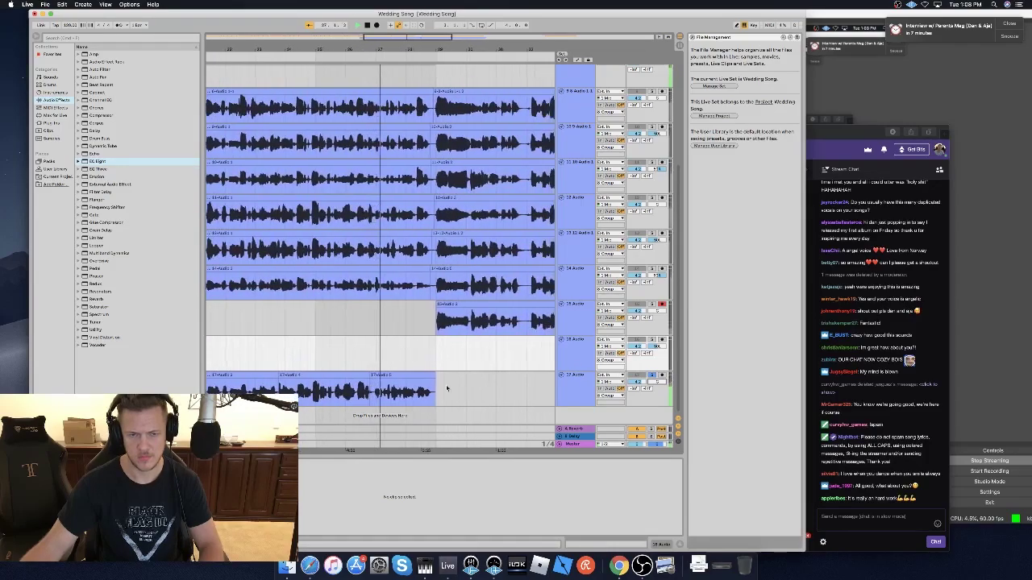
{"action": "left_click_drag", "start_coordinate": [386, 41], "coordinate": [366, 275]}
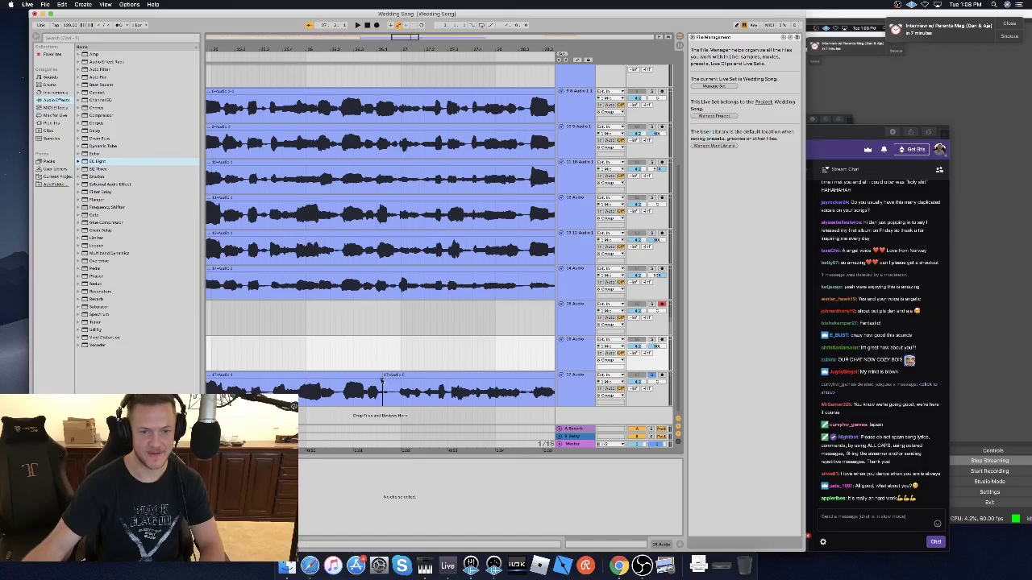
{"action": "mouse_move", "coordinate": [379, 376]}
{"action": "left_mouse_down"}
{"action": "mouse_move", "coordinate": [411, 376]}
{"action": "mouse_move", "coordinate": [387, 378]}
{"action": "left_mouse_up"}
Play all vocal layers together through the transition into the newly recorded section.
{"action": "left_click", "coordinate": [390, 364]}
{"action": "left_click_drag", "start_coordinate": [354, 343], "coordinate": [359, 343]}
{"action": "key", "text": "space"}
{"action": "scroll", "coordinate": [359, 341], "scroll_direction": "right", "scroll_amount": 3}
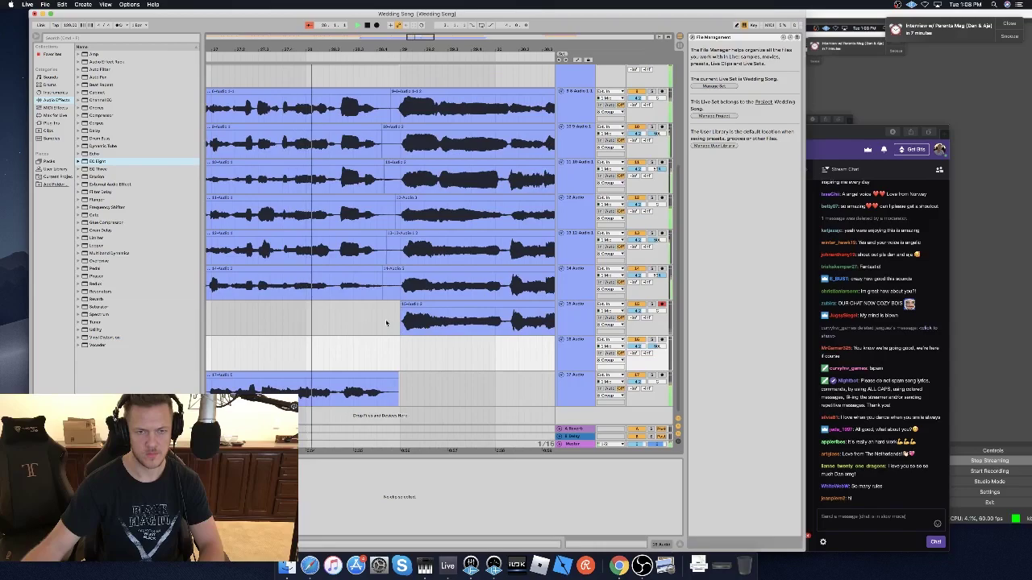
{"action": "left_click", "coordinate": [337, 306]}
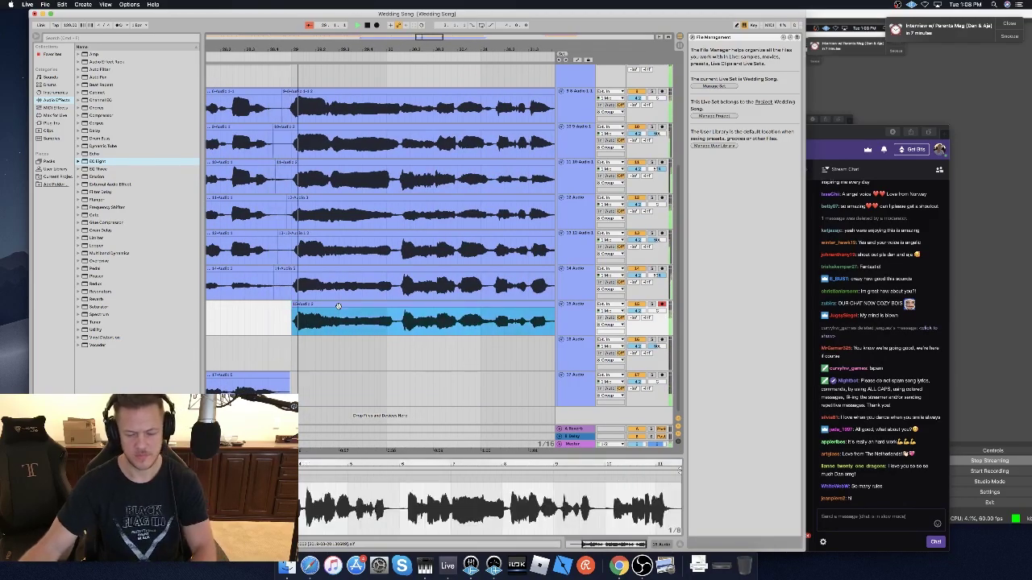
{"action": "key", "text": "Delete"}
{"action": "key", "text": "super+z"}
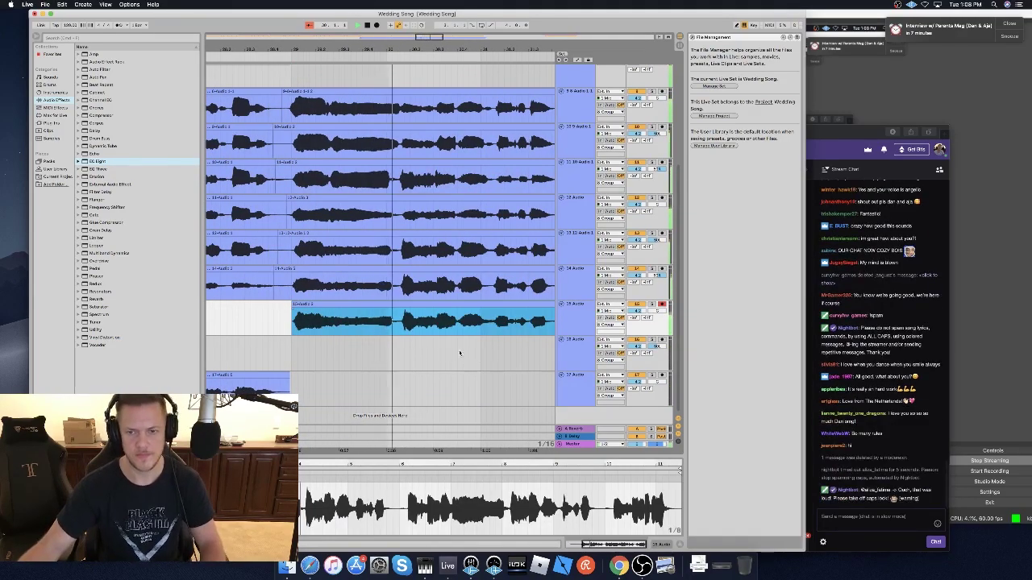
Trim the starts of the new section's clips on 14 Audio and the overlapping vocal tracks above it closer to the first note.
{"action": "left_click", "coordinate": [270, 270]}
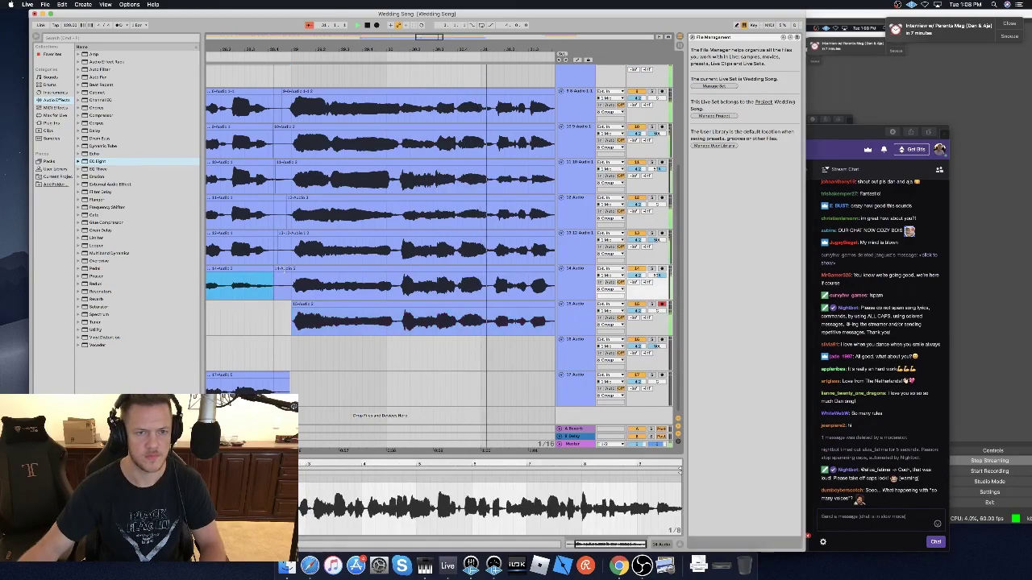
{"action": "left_click_drag", "start_coordinate": [275, 269], "coordinate": [292, 269]}
{"action": "left_click_drag", "start_coordinate": [279, 232], "coordinate": [284, 232]}
{"action": "key", "text": "space"}
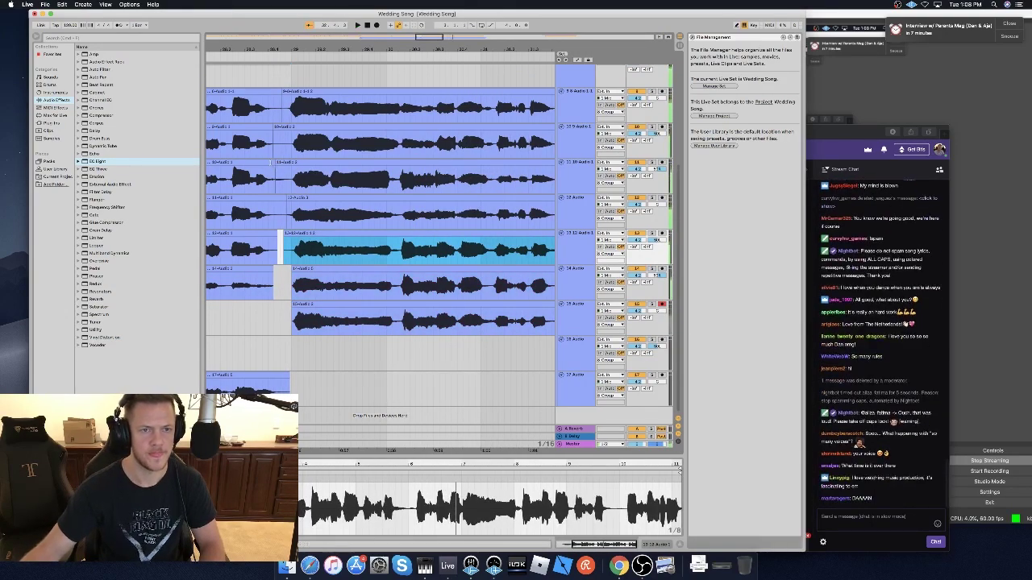
{"action": "left_click_drag", "start_coordinate": [279, 177], "coordinate": [287, 178]}
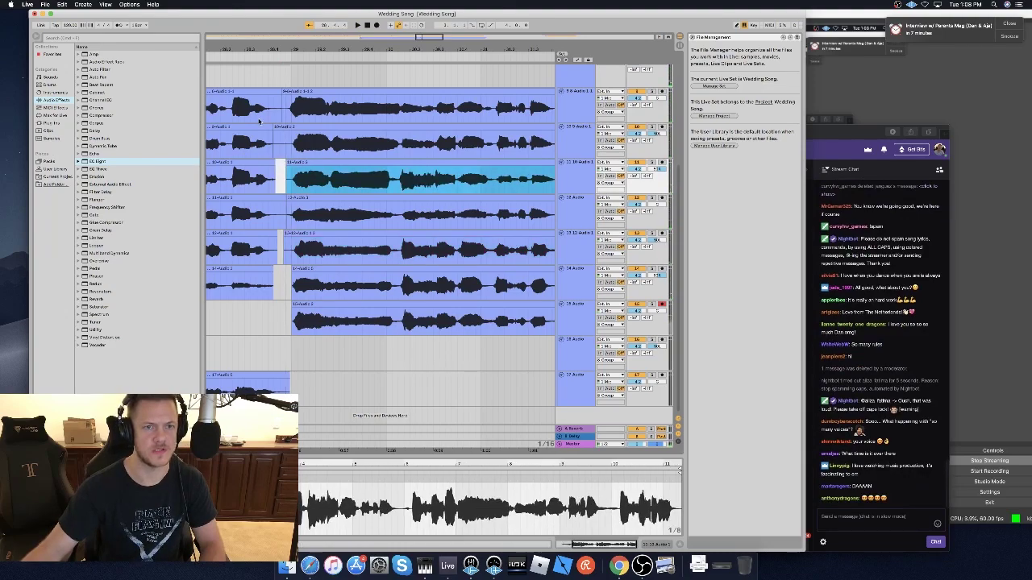
{"action": "left_click_drag", "start_coordinate": [276, 126], "coordinate": [288, 92]}
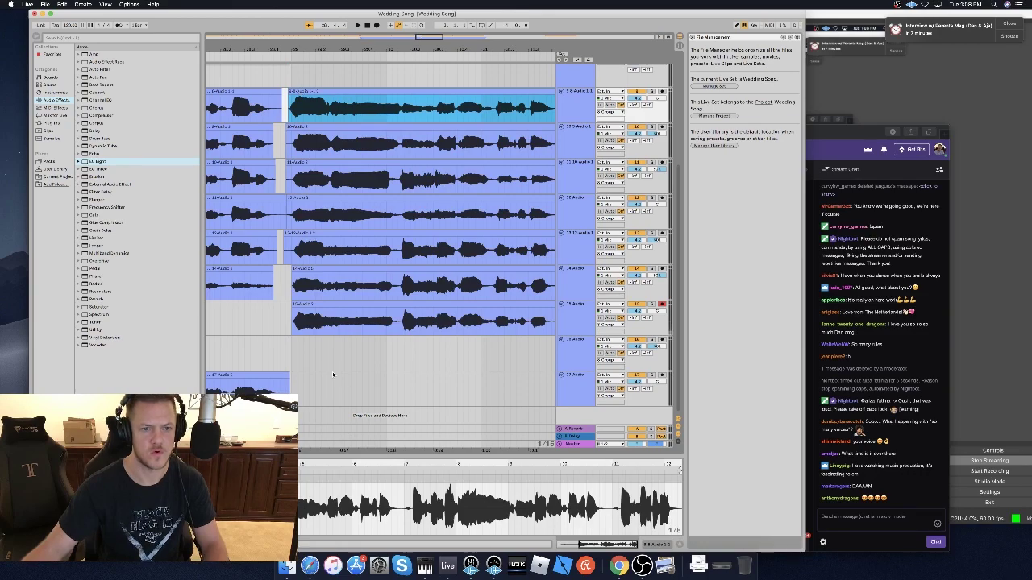
Shift all seven clips of the new section slightly earlier together and play the transition.
{"action": "left_click", "coordinate": [326, 322], "text": "shift"}
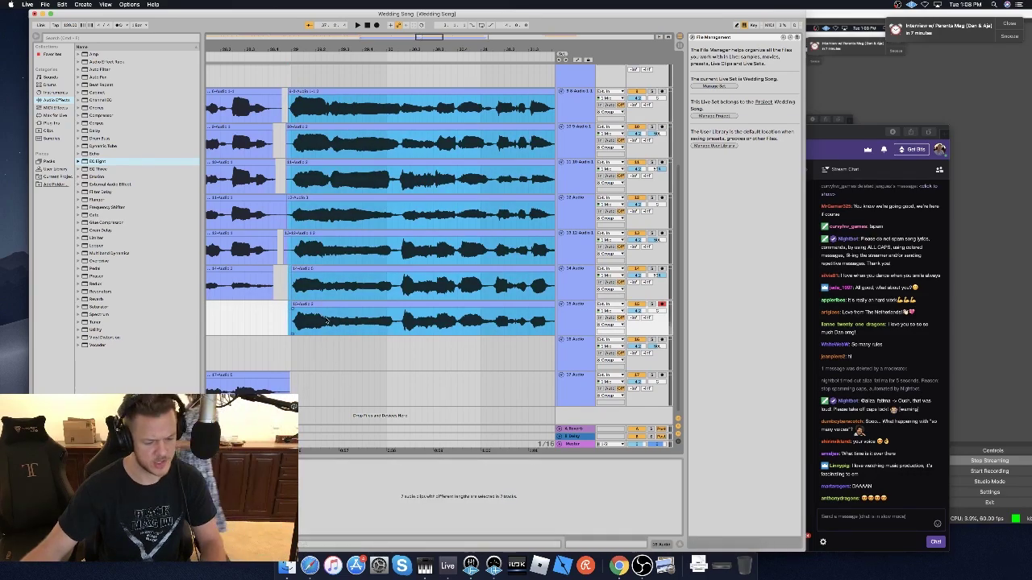
{"action": "left_click_drag", "start_coordinate": [328, 306], "coordinate": [321, 305]}
{"action": "key", "text": "space"}
{"action": "key", "text": "minus"}
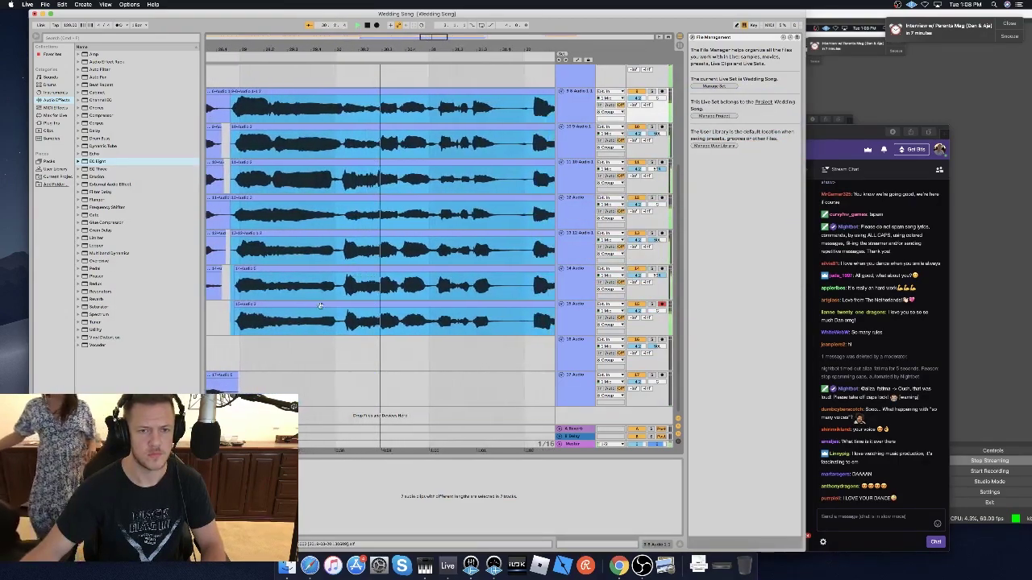
Nudge the seven new-section clips slightly later and play the vocal layers again.
{"action": "key", "text": "space"}
{"action": "left_click_drag", "start_coordinate": [295, 305], "coordinate": [297, 306]}
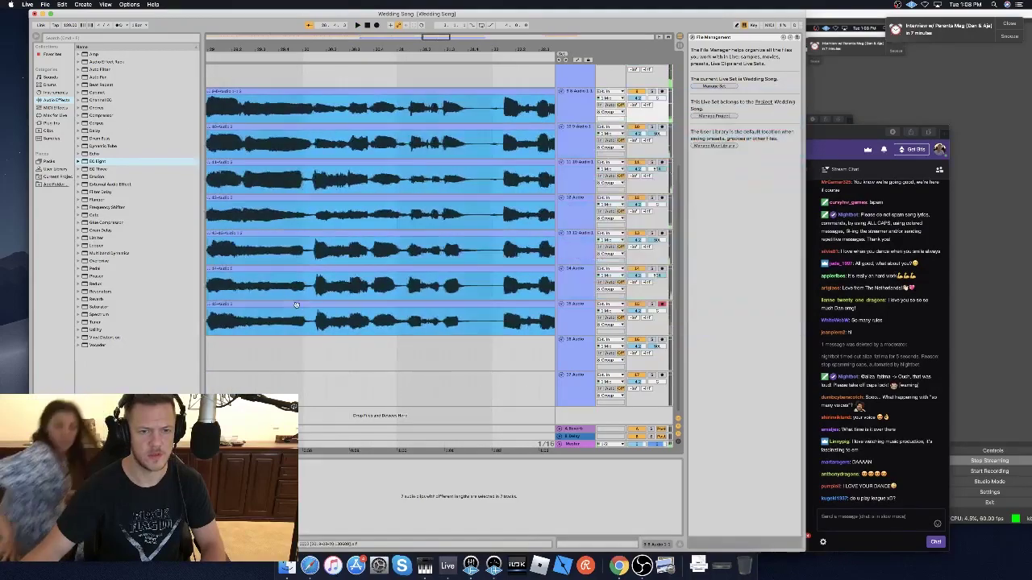
{"action": "key", "text": "space"}
{"action": "key", "text": "plus"}
{"action": "key", "text": "plus"}
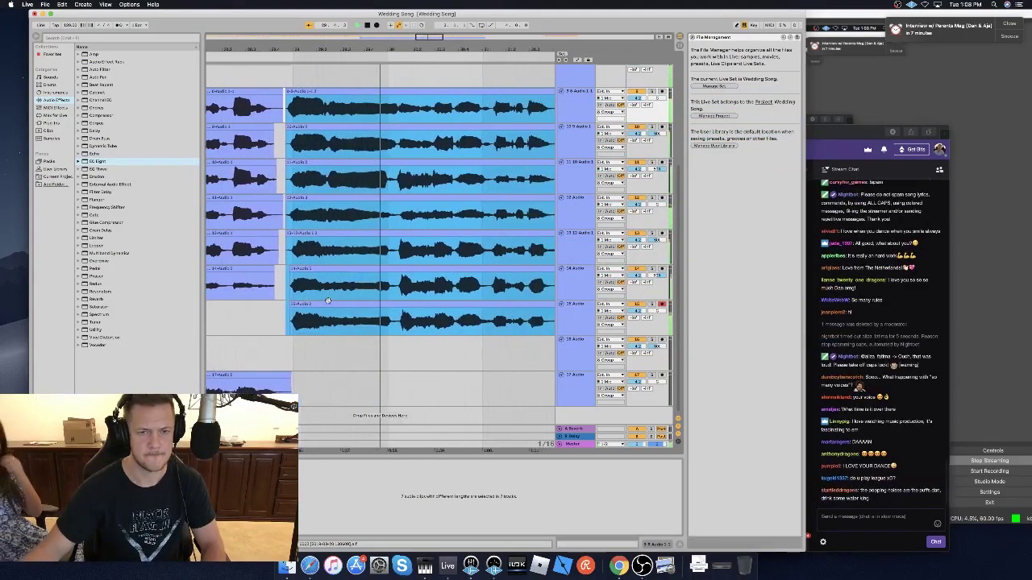
{"action": "key", "text": "plus"}
{"action": "key", "text": "plus"}
{"action": "key", "text": "plus"}
{"action": "key", "text": "plus"}
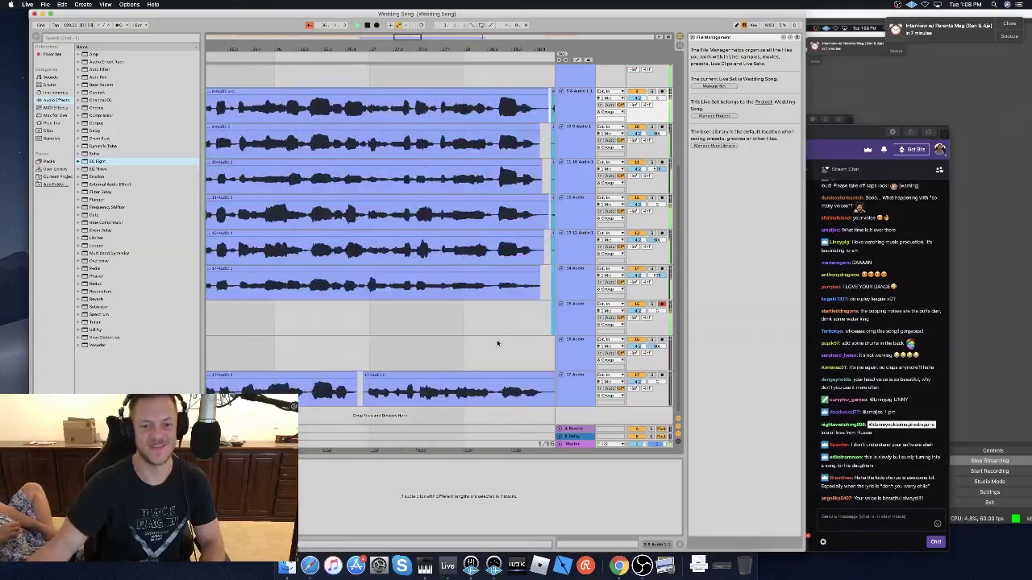
Shift all earlier-section clips, from the 17 Audio track up to the uppermost vocal layer, slightly earlier and play them back.
{"action": "left_click", "coordinate": [484, 370]}
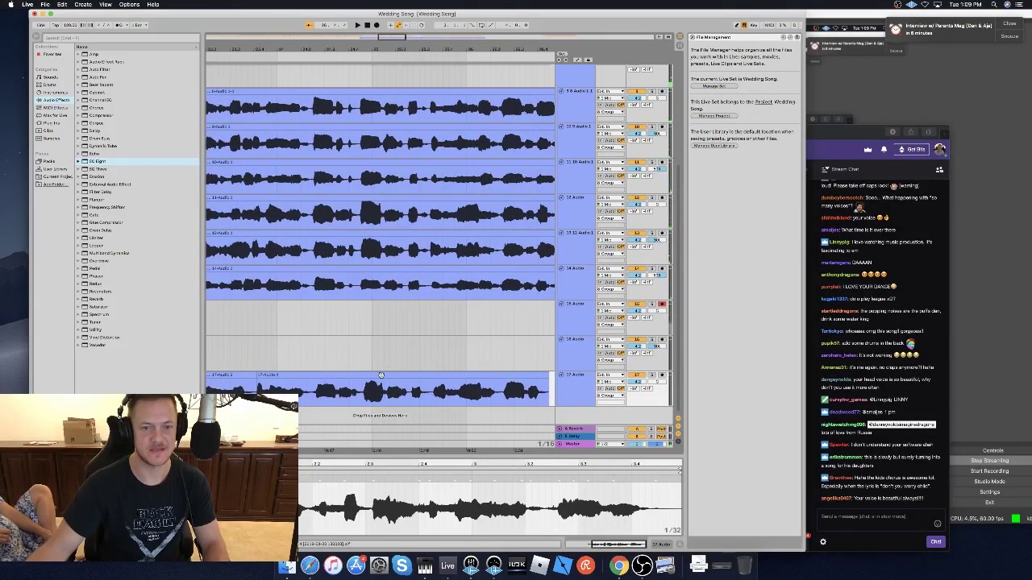
{"action": "left_click", "coordinate": [382, 375], "text": "shift"}
{"action": "scroll", "coordinate": [385, 371], "scroll_direction": "left", "scroll_amount": 3}
{"action": "left_click", "coordinate": [350, 374], "text": "shift"}
{"action": "scroll", "coordinate": [350, 372], "scroll_direction": "left", "scroll_amount": 3}
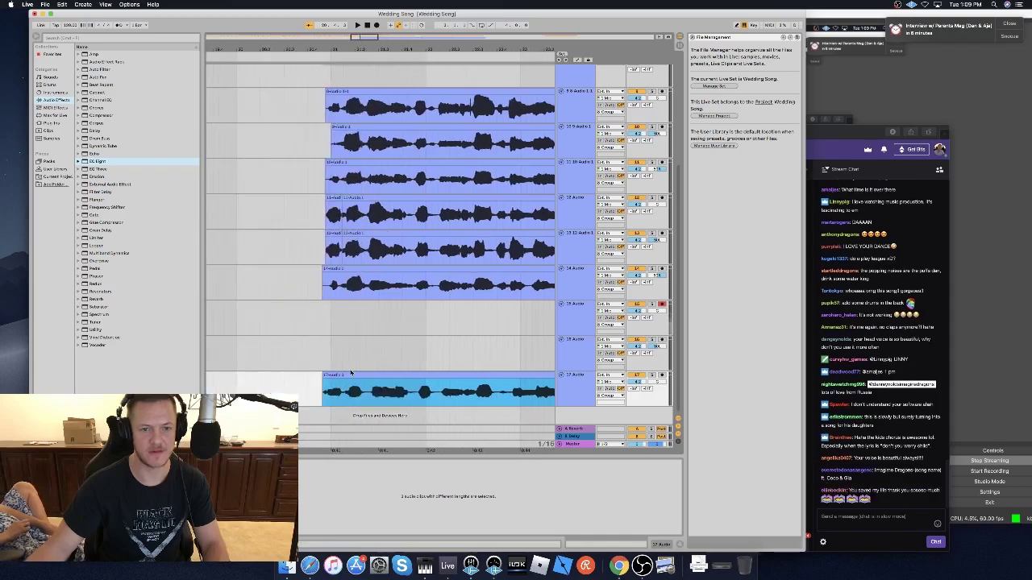
{"action": "left_click", "coordinate": [338, 269], "text": "shift"}
{"action": "left_click", "coordinate": [333, 233], "text": "shift"}
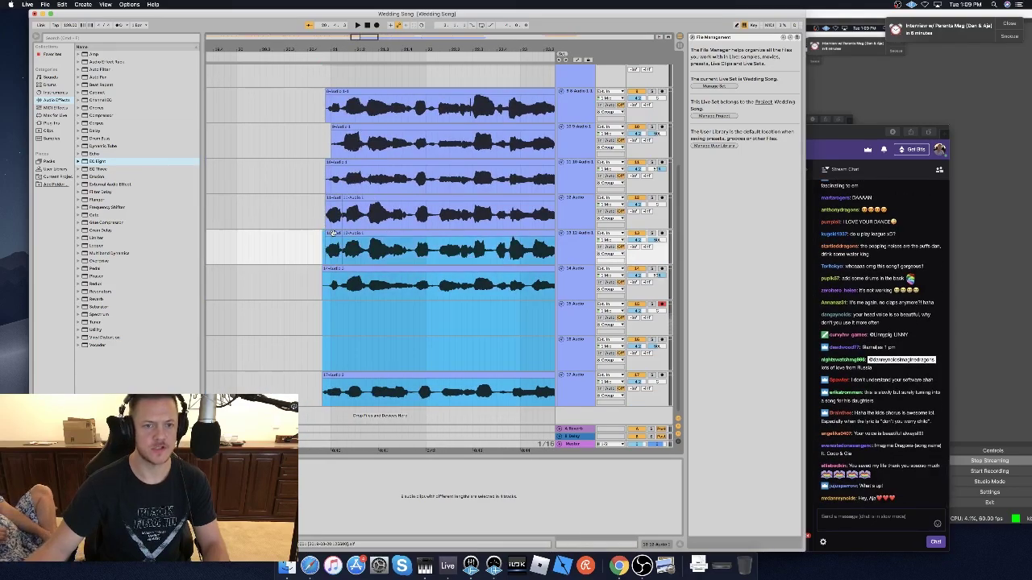
{"action": "left_click", "coordinate": [335, 197], "text": "shift"}
{"action": "left_click", "coordinate": [330, 163], "text": "shift"}
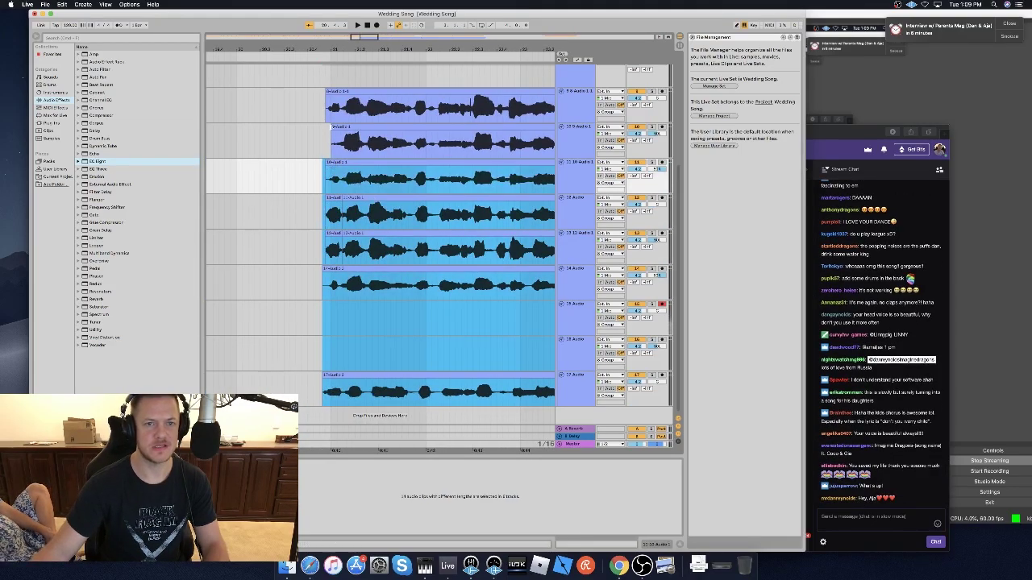
{"action": "left_click", "coordinate": [341, 92], "text": "shift"}
{"action": "scroll", "coordinate": [341, 93], "scroll_direction": "right", "scroll_amount": 5}
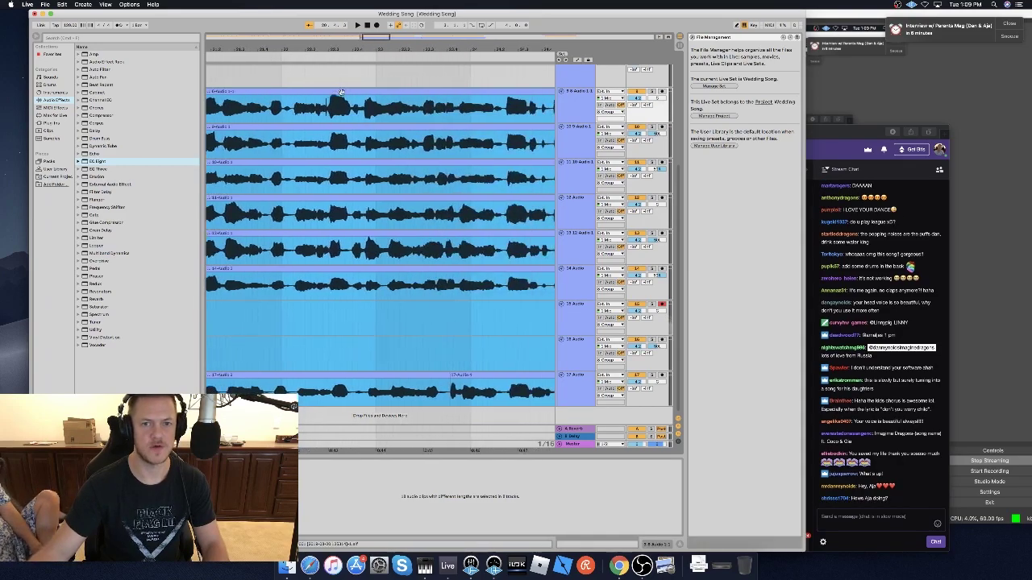
{"action": "scroll", "coordinate": [337, 101], "scroll_direction": "left", "scroll_amount": 4}
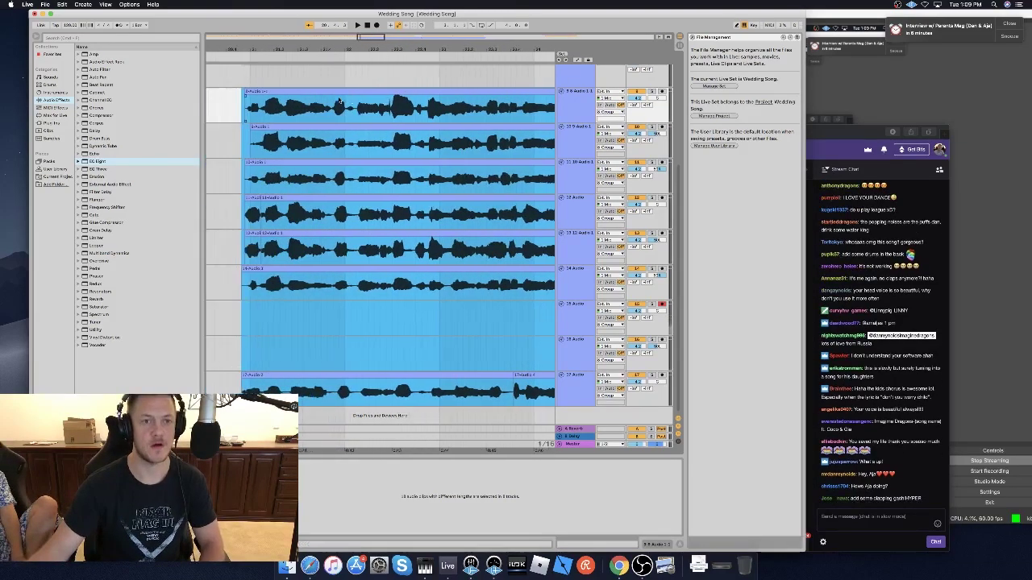
{"action": "mouse_move", "coordinate": [333, 111]}
{"action": "left_mouse_down"}
{"action": "mouse_move", "coordinate": [333, 94]}
{"action": "mouse_move", "coordinate": [362, 92]}
{"action": "mouse_move", "coordinate": [330, 91]}
{"action": "left_mouse_up"}
{"action": "scroll", "coordinate": [339, 93], "scroll_direction": "right", "scroll_amount": 2}
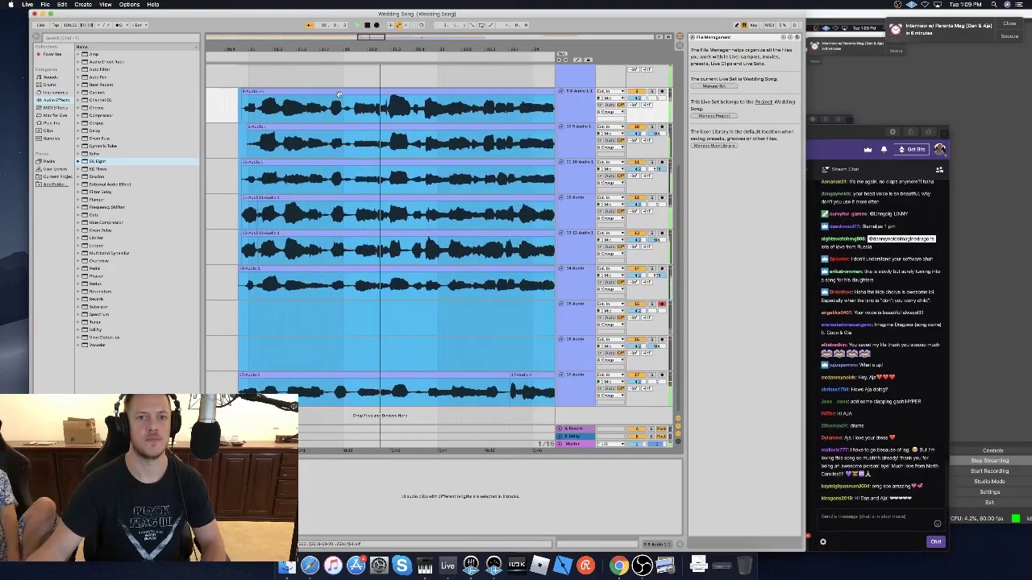
{"action": "scroll", "coordinate": [339, 97], "scroll_direction": "right", "scroll_amount": 2}
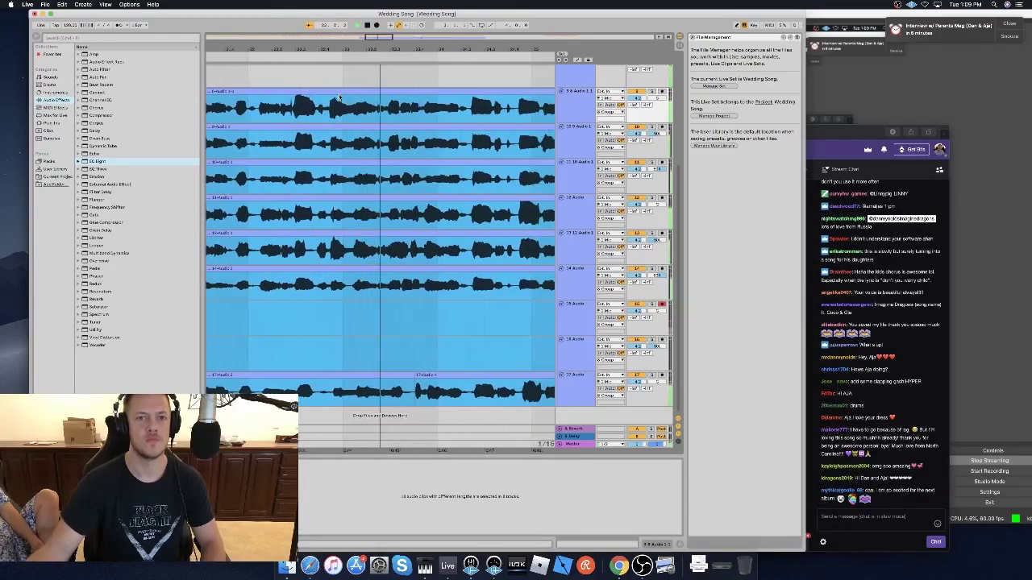
Nudge the selected earlier-section clips slightly later and play all layers together from the start of that section.
{"action": "key", "text": "space"}
{"action": "left_click_drag", "start_coordinate": [340, 97], "coordinate": [345, 94]}
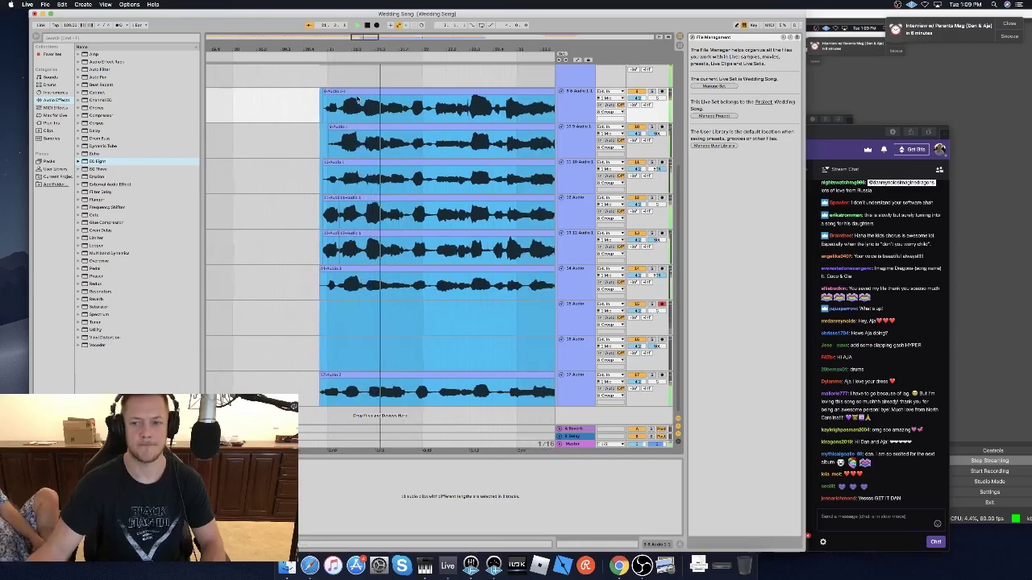
{"action": "scroll", "coordinate": [357, 99], "scroll_direction": "right", "scroll_amount": 3}
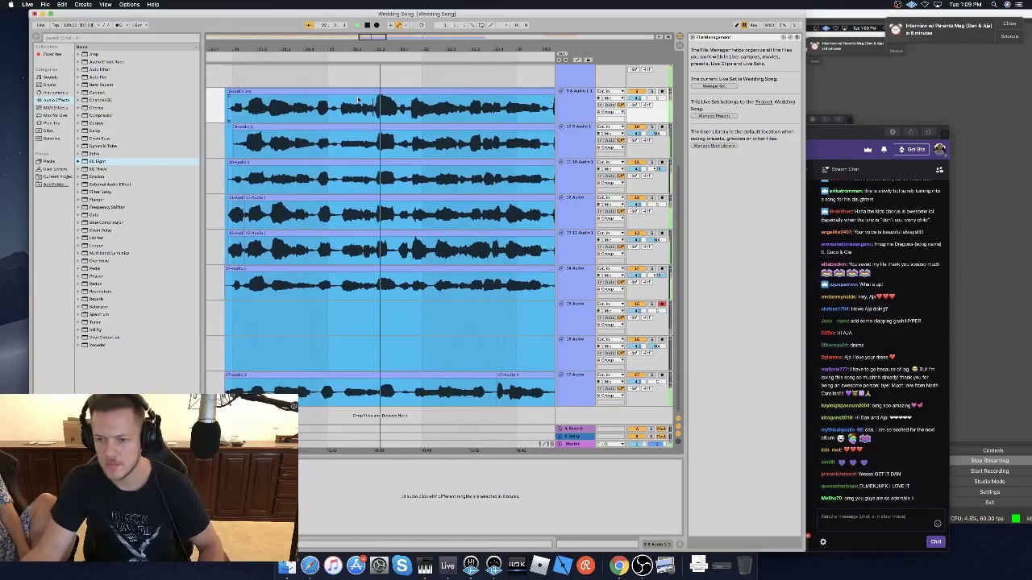
{"action": "scroll", "coordinate": [357, 98], "scroll_direction": "right", "scroll_amount": 2}
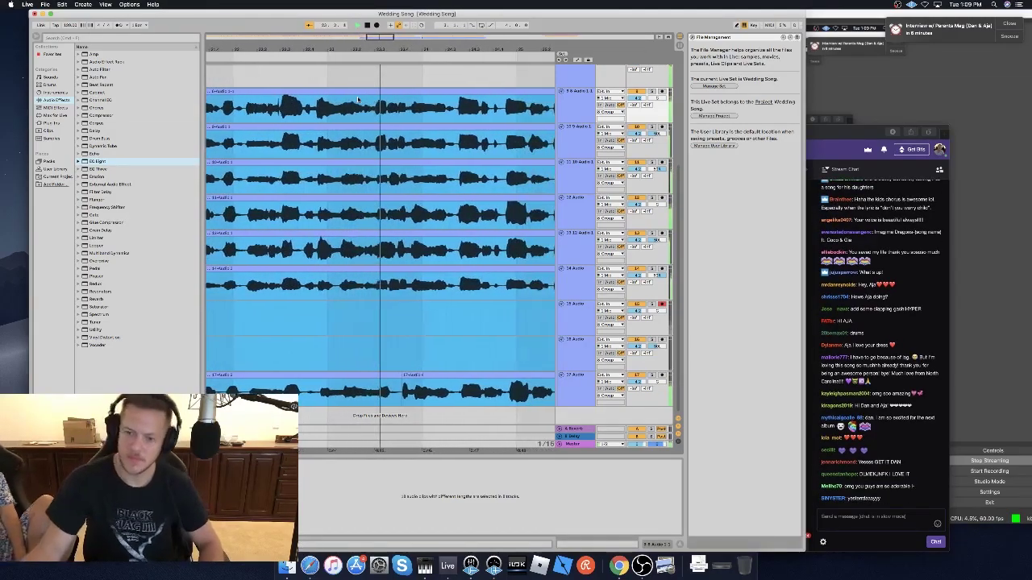
{"action": "scroll", "coordinate": [358, 99], "scroll_direction": "right", "scroll_amount": 2}
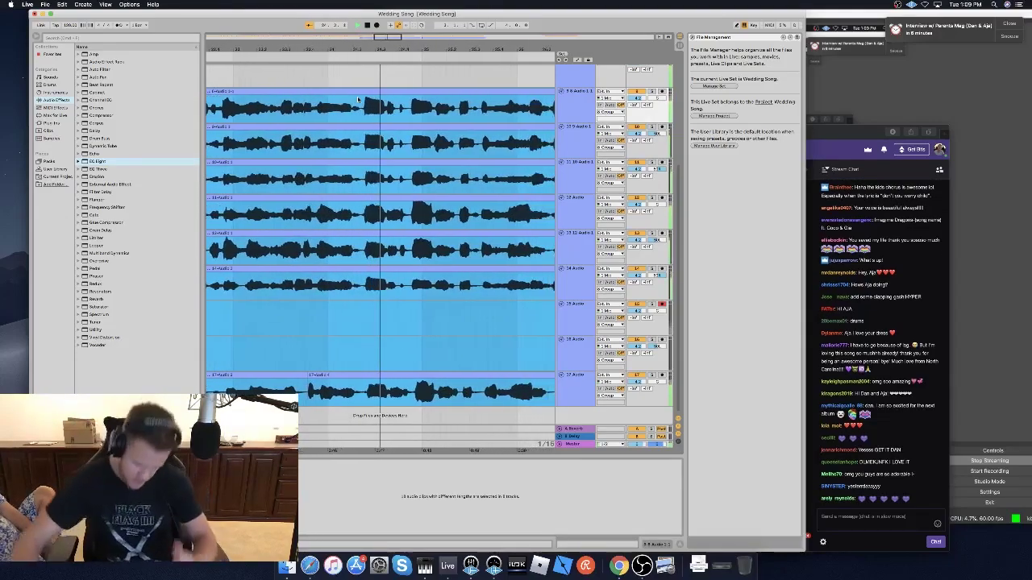
{"action": "scroll", "coordinate": [358, 99], "scroll_direction": "right", "scroll_amount": 2}
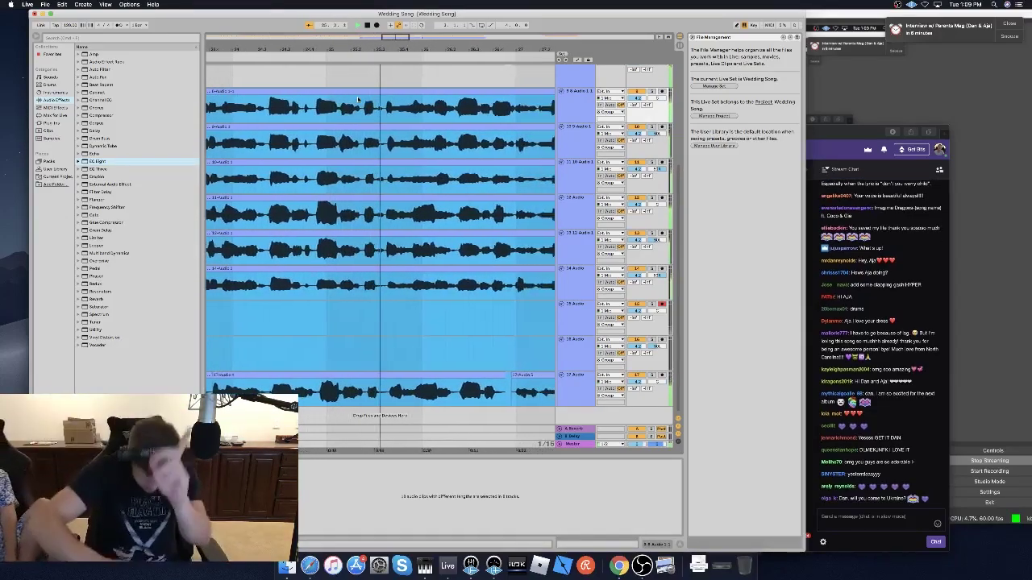
{"action": "scroll", "coordinate": [358, 99], "scroll_direction": "right", "scroll_amount": 2}
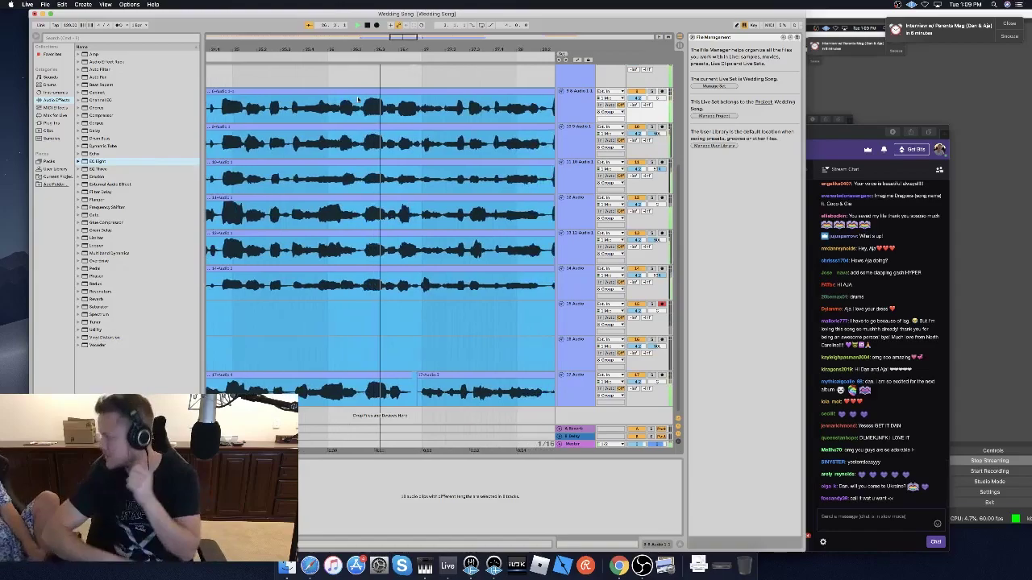
{"action": "scroll", "coordinate": [358, 99], "scroll_direction": "right", "scroll_amount": 8}
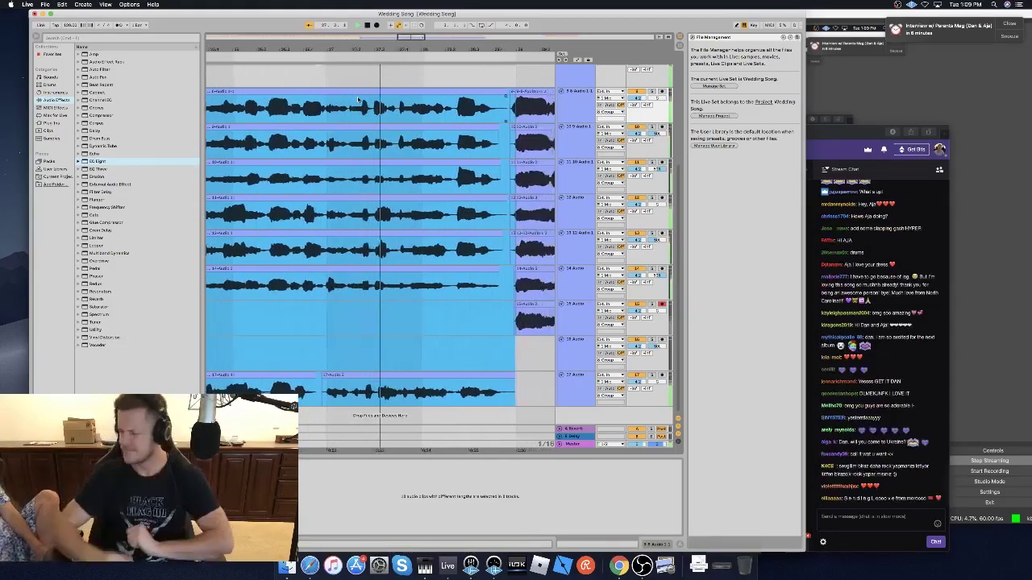
{"action": "scroll", "coordinate": [358, 99], "scroll_direction": "right", "scroll_amount": 4}
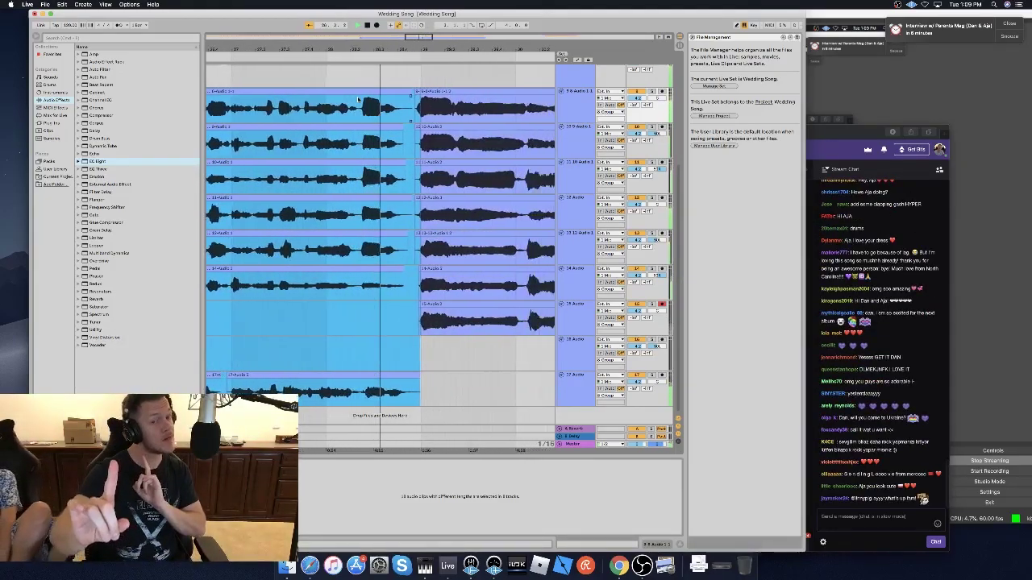
Listen to all vocal layers from the transition to the end of the new section, then stop playback.
{"action": "scroll", "coordinate": [358, 99], "scroll_direction": "right", "scroll_amount": 4}
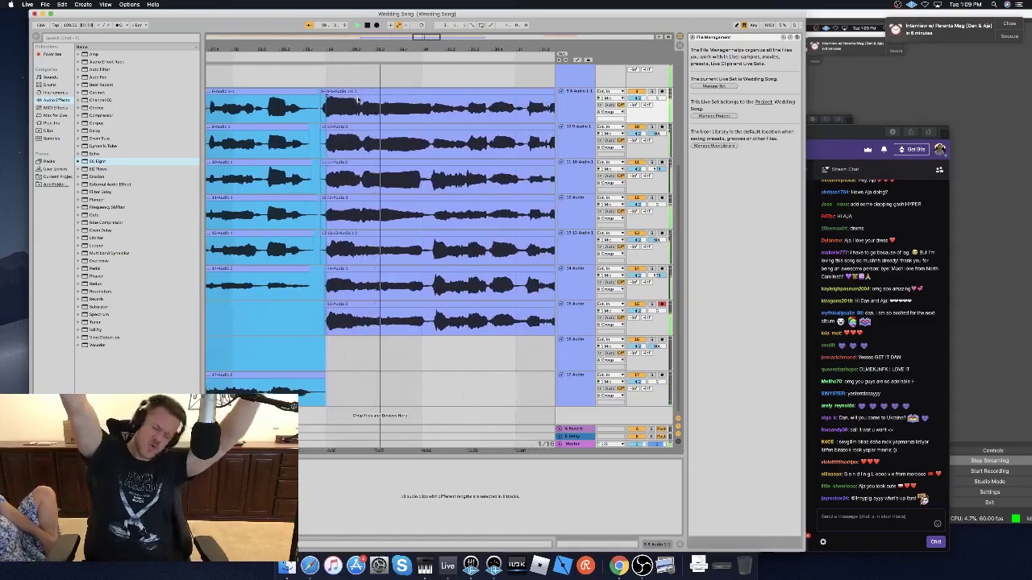
{"action": "scroll", "coordinate": [357, 99], "scroll_direction": "right", "scroll_amount": 2}
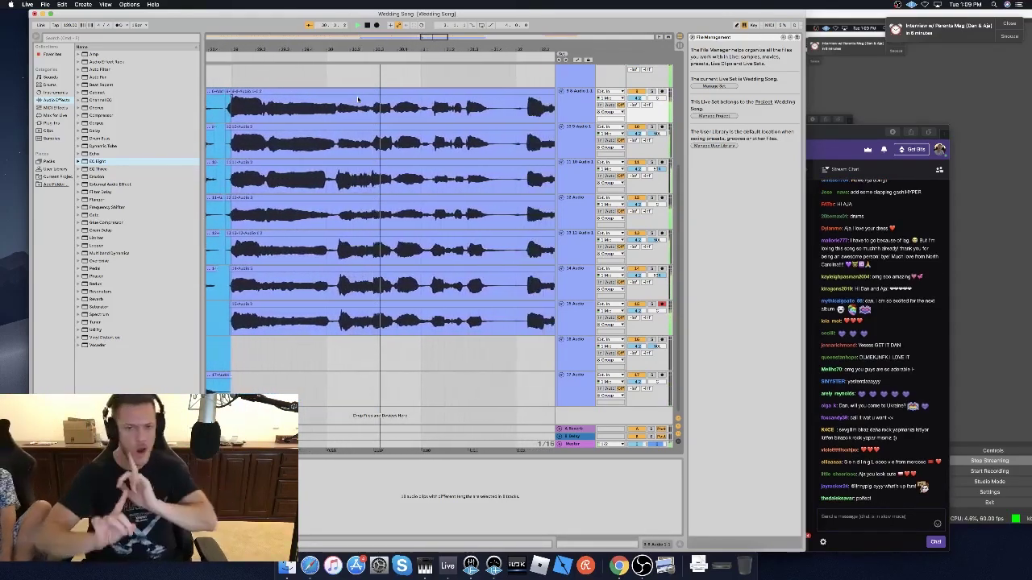
{"action": "scroll", "coordinate": [358, 100], "scroll_direction": "right", "scroll_amount": 6}
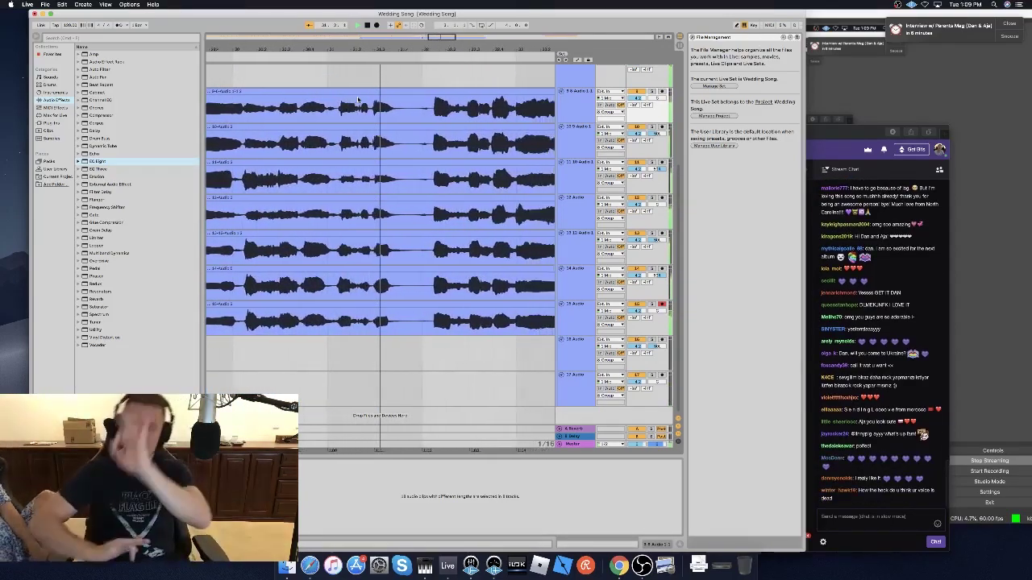
{"action": "scroll", "coordinate": [358, 99], "scroll_direction": "right", "scroll_amount": 2}
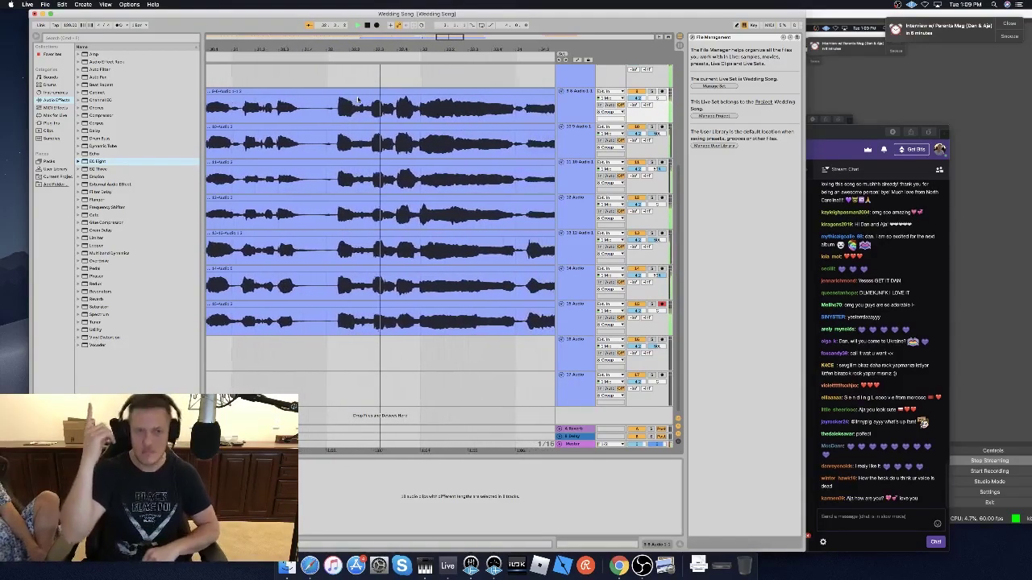
{"action": "scroll", "coordinate": [358, 99], "scroll_direction": "right", "scroll_amount": 6}
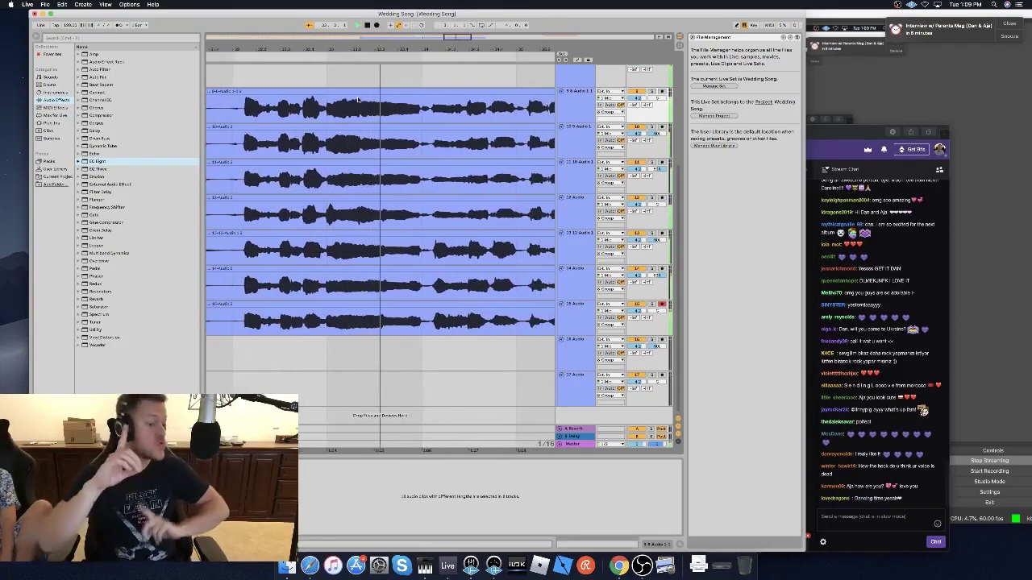
{"action": "scroll", "coordinate": [358, 99], "scroll_direction": "right", "scroll_amount": 4}
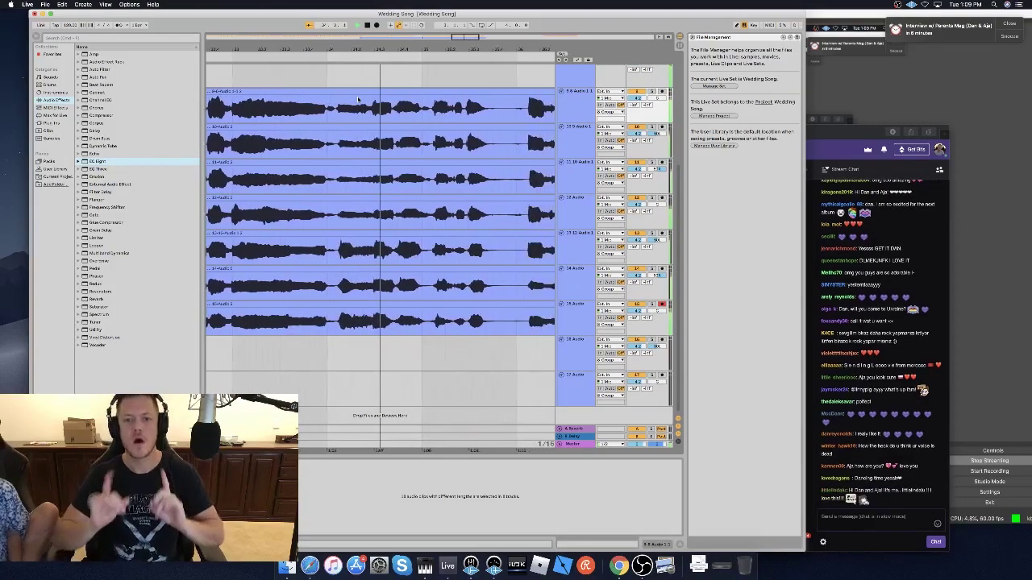
{"action": "scroll", "coordinate": [358, 99], "scroll_direction": "right", "scroll_amount": 8}
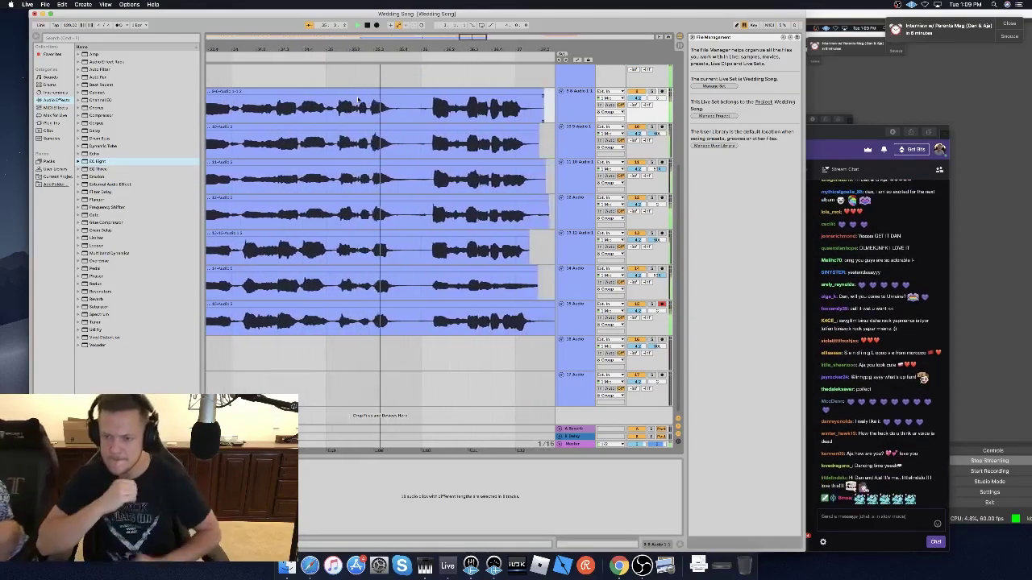
{"action": "scroll", "coordinate": [358, 99], "scroll_direction": "right", "scroll_amount": 8}
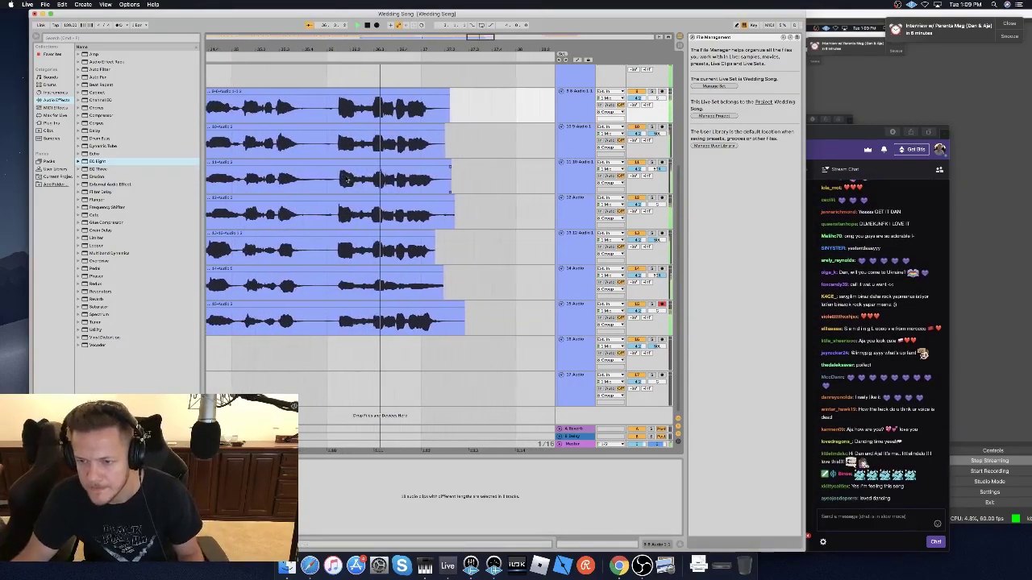
{"action": "scroll", "coordinate": [350, 178], "scroll_direction": "right", "scroll_amount": 3}
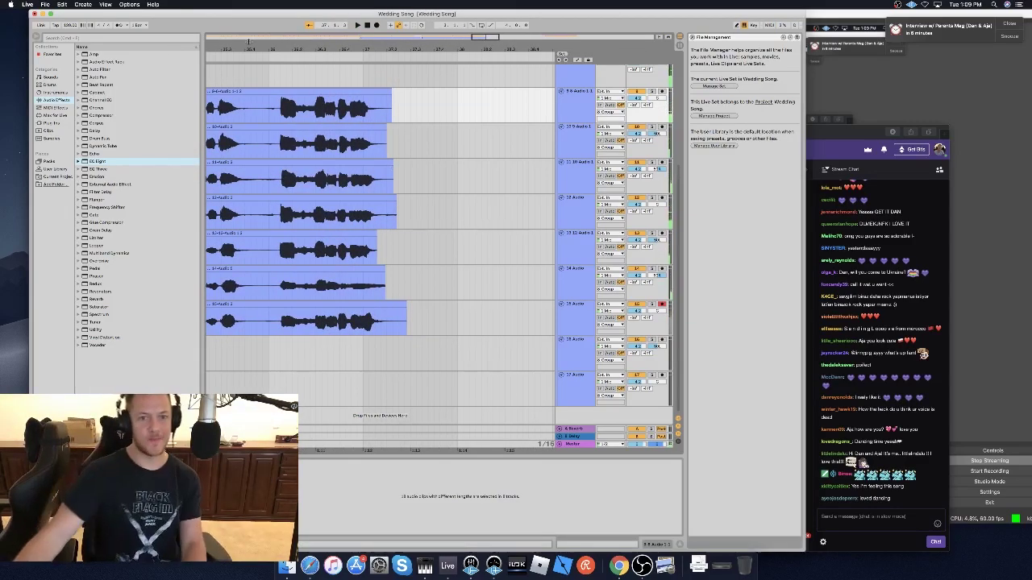
Trim the tails of the seven new-section vocal clips so they all end at the same point.
{"action": "left_click_drag", "start_coordinate": [409, 90], "coordinate": [386, 326]}
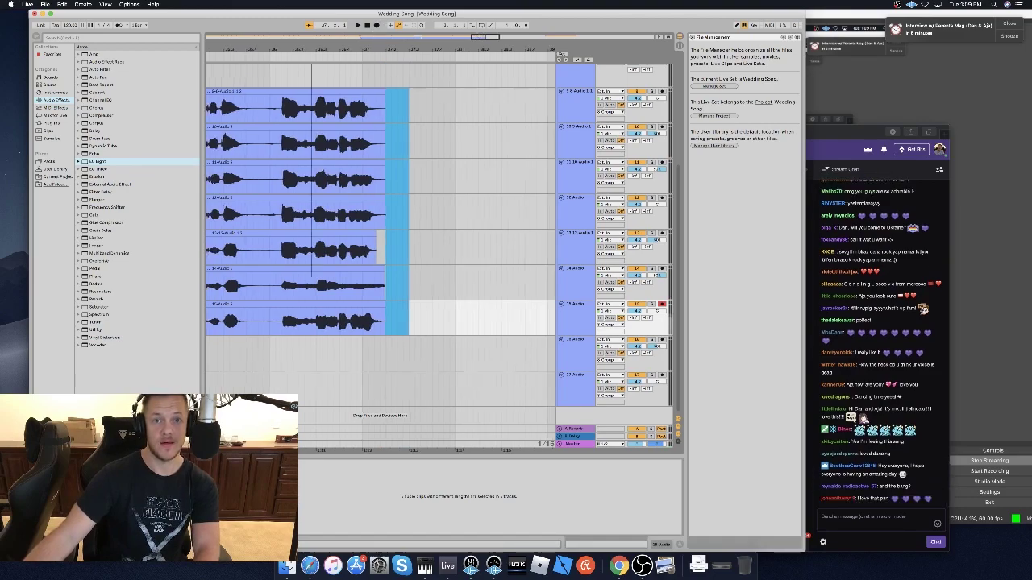
{"action": "left_click_drag", "start_coordinate": [478, 37], "coordinate": [478, 10]}
{"action": "left_click_drag", "start_coordinate": [322, 37], "coordinate": [322, 25]}
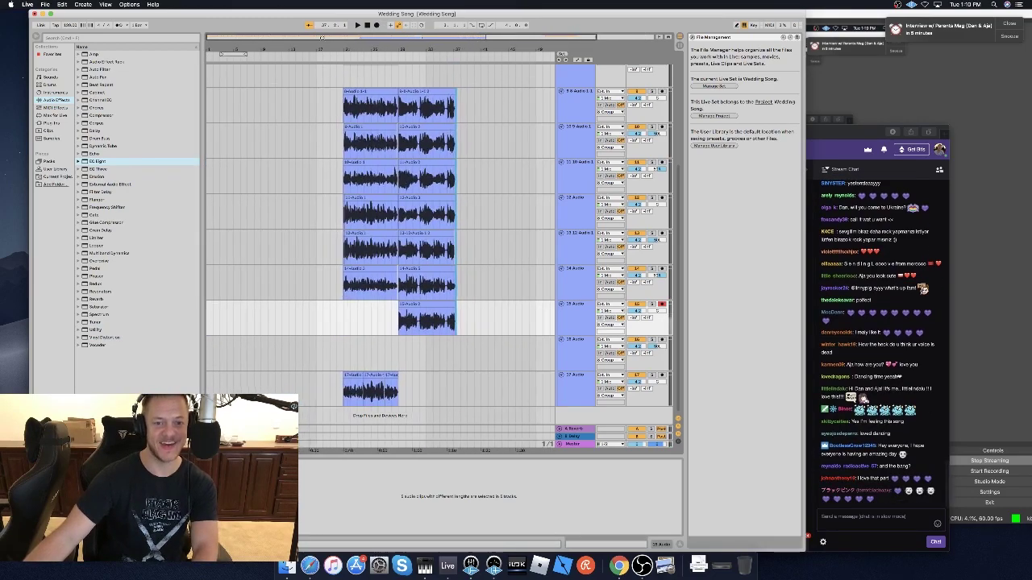
Move the earlier-section clips from the 17 Audio track up to 16 Audio and delete the emptied 17 Audio track.
{"action": "left_click", "coordinate": [574, 378]}
{"action": "key", "text": "super+z"}
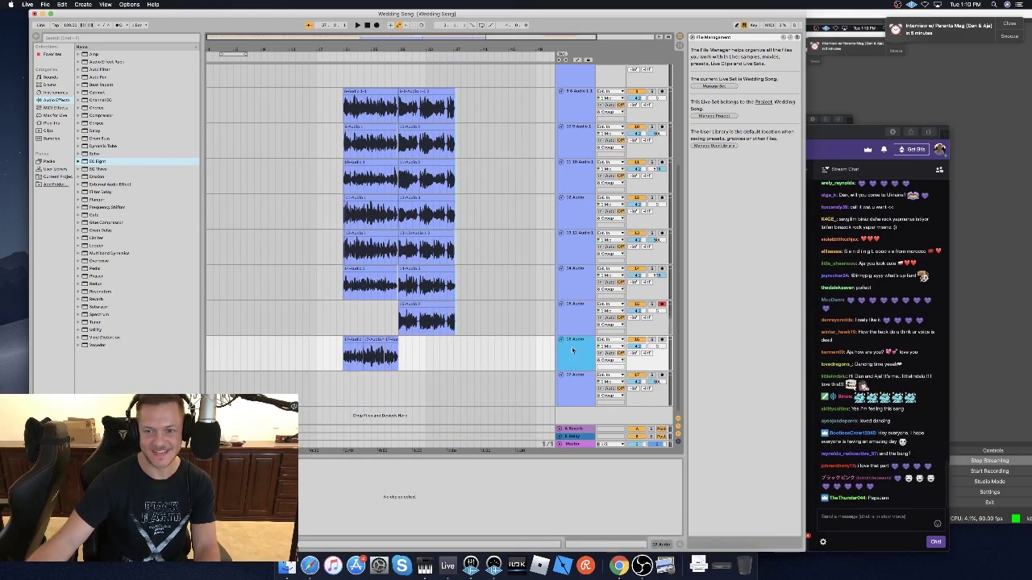
{"action": "left_click", "coordinate": [572, 378]}
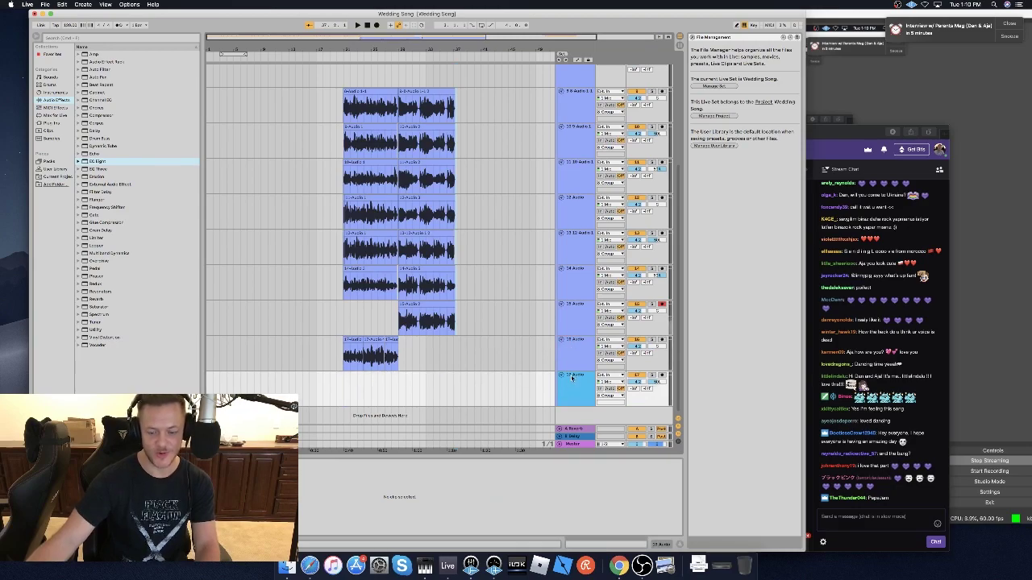
{"action": "key", "text": "Delete"}
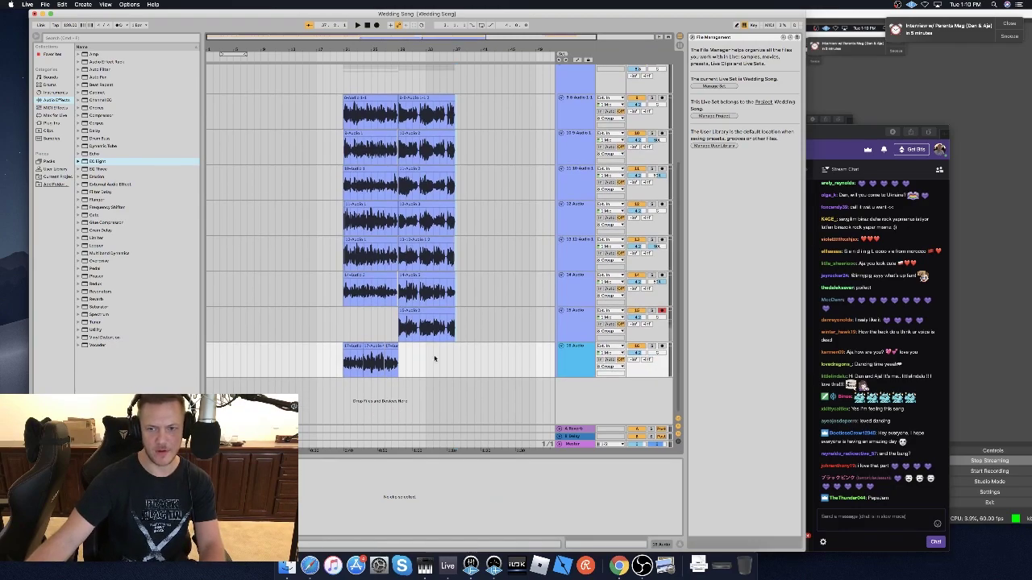
Move the earlier-section clips from 16 Audio into the 15 Audio track and delete the emptied 16 Audio track.
{"action": "left_click_drag", "start_coordinate": [321, 355], "coordinate": [411, 359]}
{"action": "left_click_drag", "start_coordinate": [351, 346], "coordinate": [351, 335]}
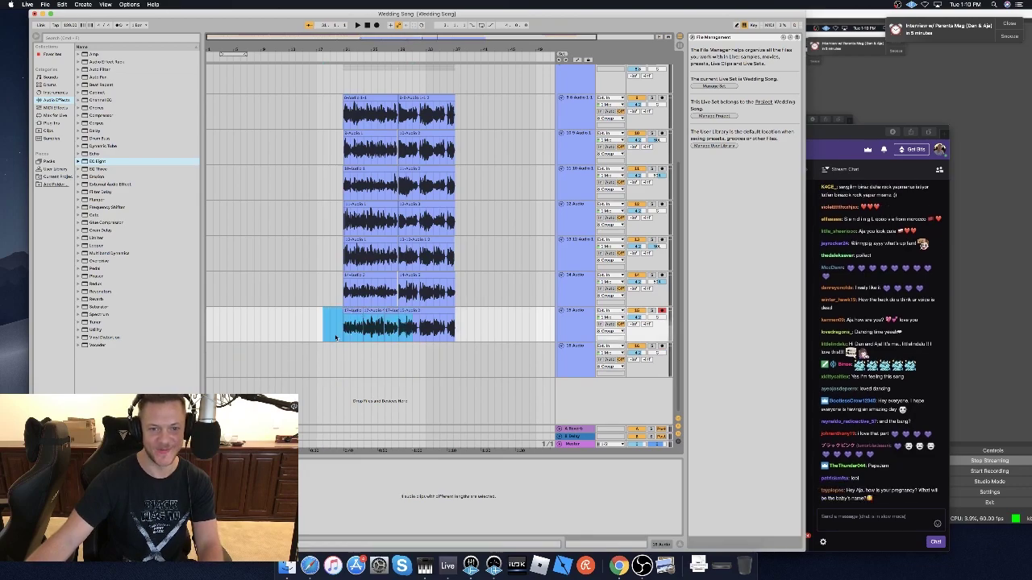
{"action": "left_click", "coordinate": [582, 348]}
{"action": "key", "text": "Delete"}
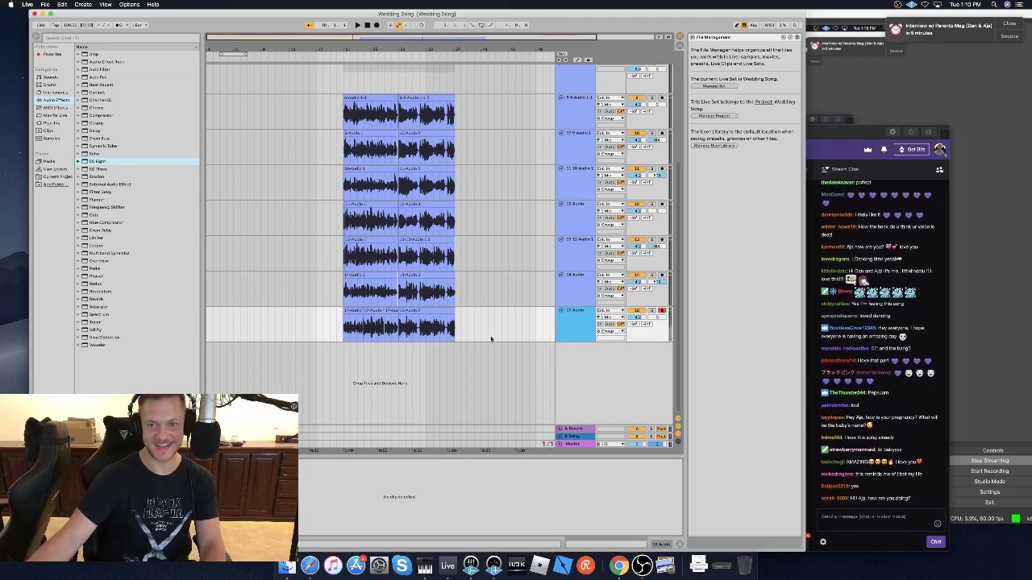
Display the vocal group's effect devices and browse the Sounds category.
{"action": "scroll", "coordinate": [493, 339], "scroll_direction": "up", "scroll_amount": 4}
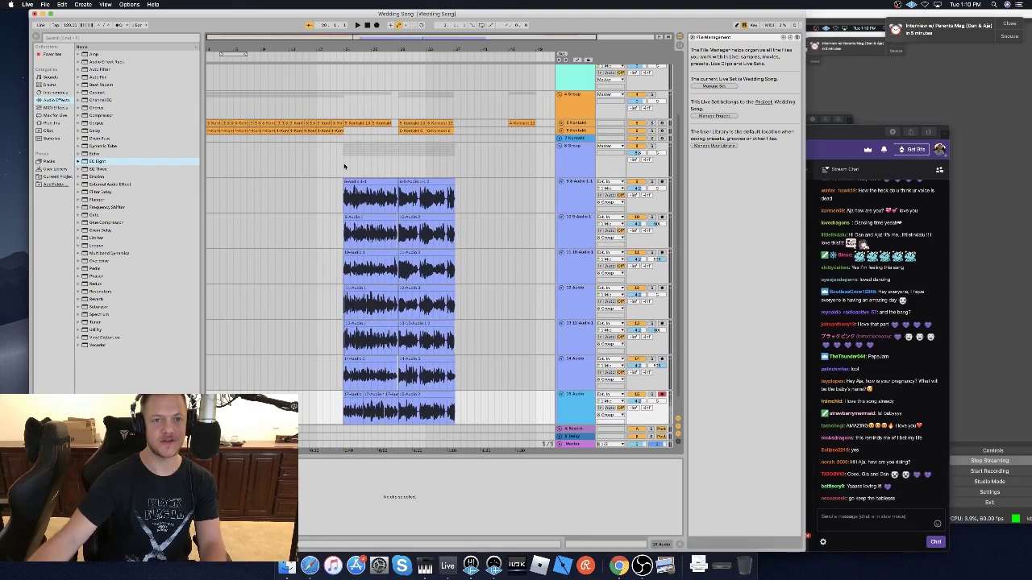
{"action": "left_click", "coordinate": [582, 150]}
{"action": "double_click", "coordinate": [582, 150]}
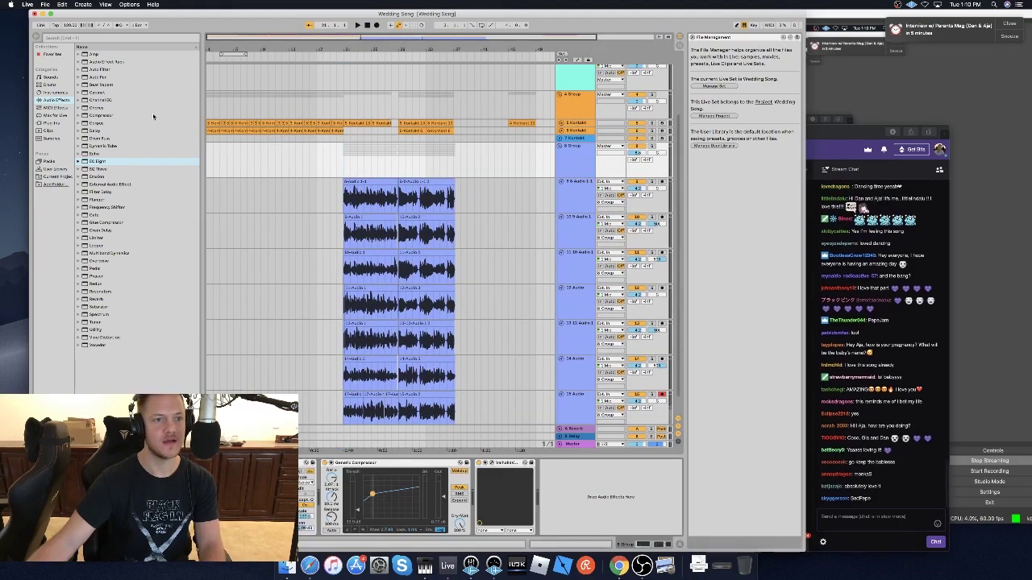
{"action": "left_click", "coordinate": [52, 93]}
{"action": "left_click", "coordinate": [49, 77]}
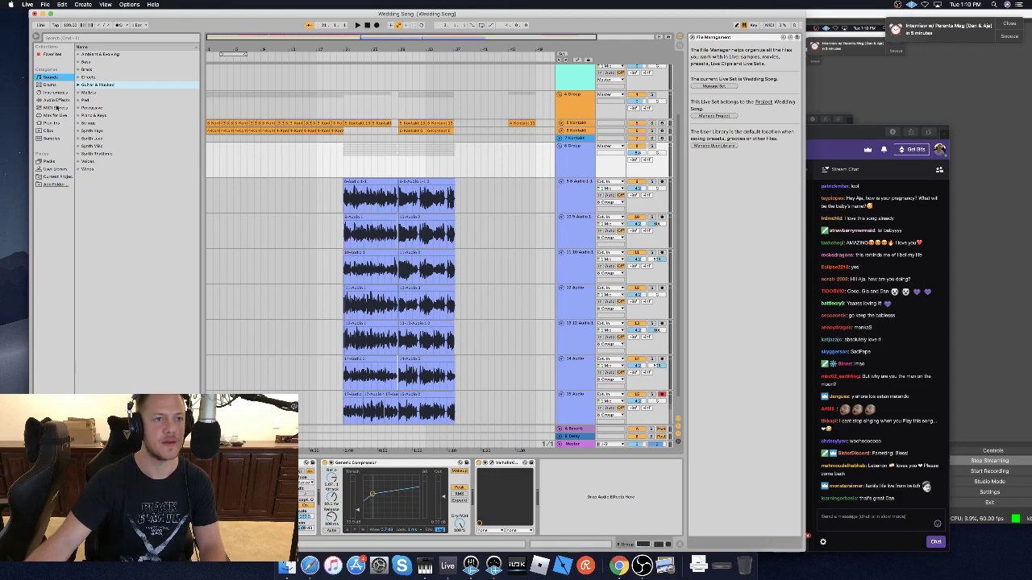
Insert a new audio track below the vocal group.
{"action": "scroll", "coordinate": [278, 201], "scroll_direction": "down", "scroll_amount": 2}
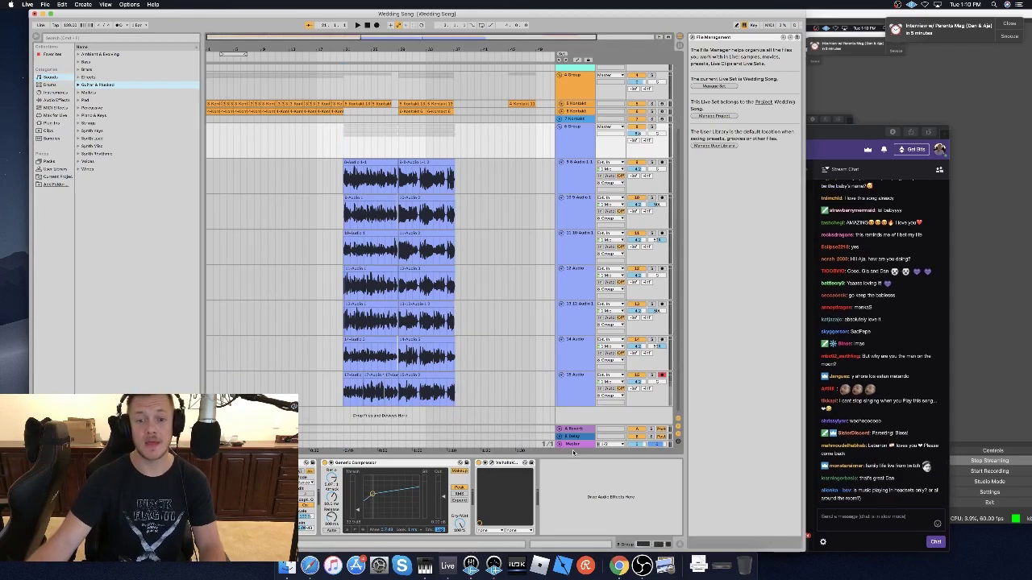
{"action": "right_click", "coordinate": [586, 416]}
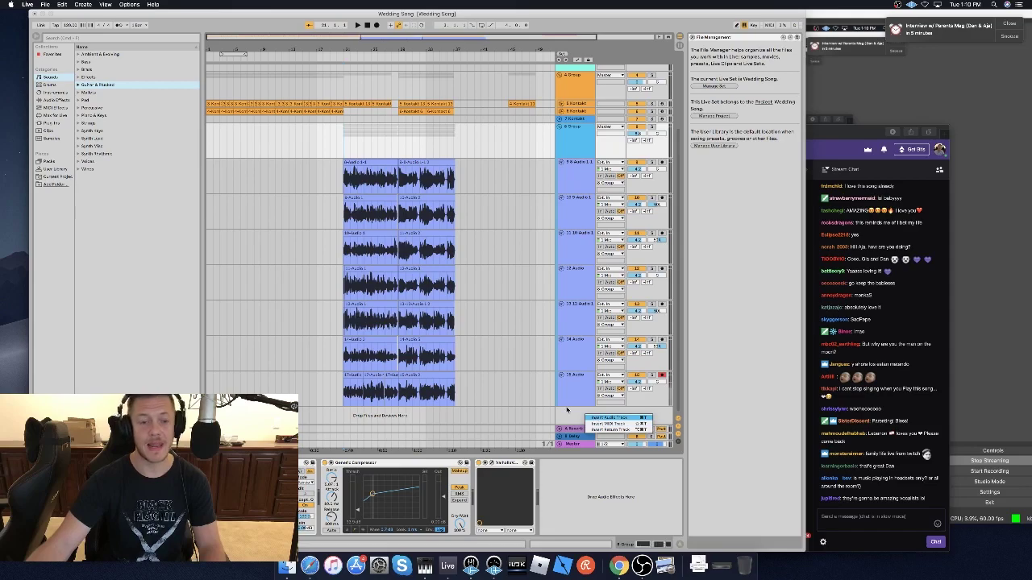
{"action": "key", "text": "Return"}
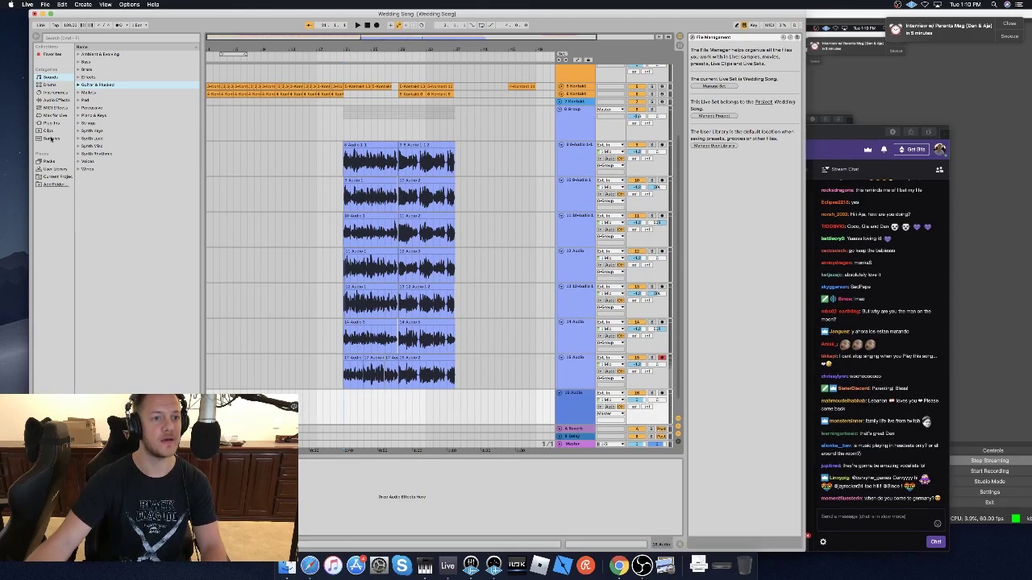
Search the sample library for "kick".
{"action": "left_click", "coordinate": [51, 139]}
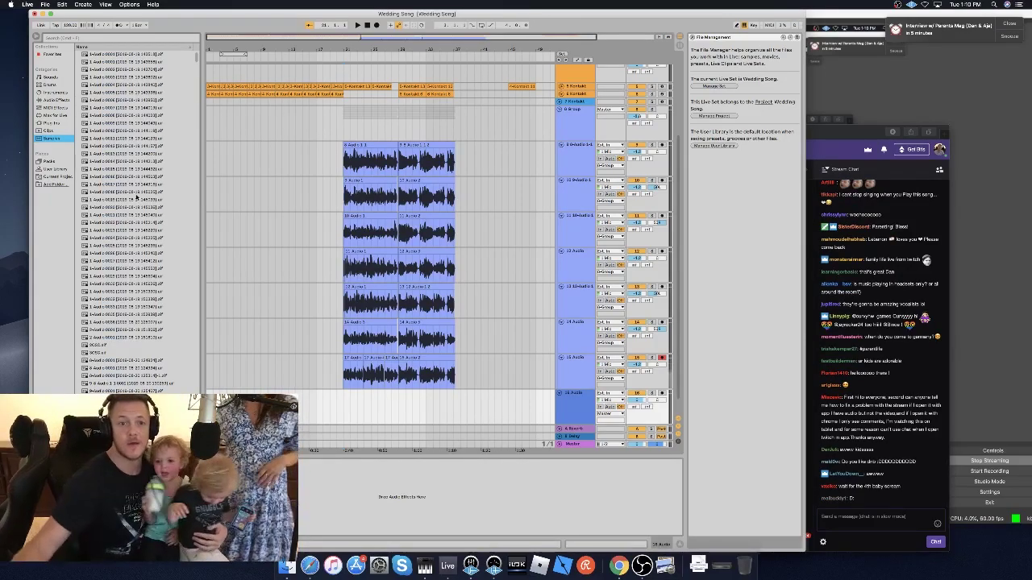
{"action": "left_click", "coordinate": [95, 39]}
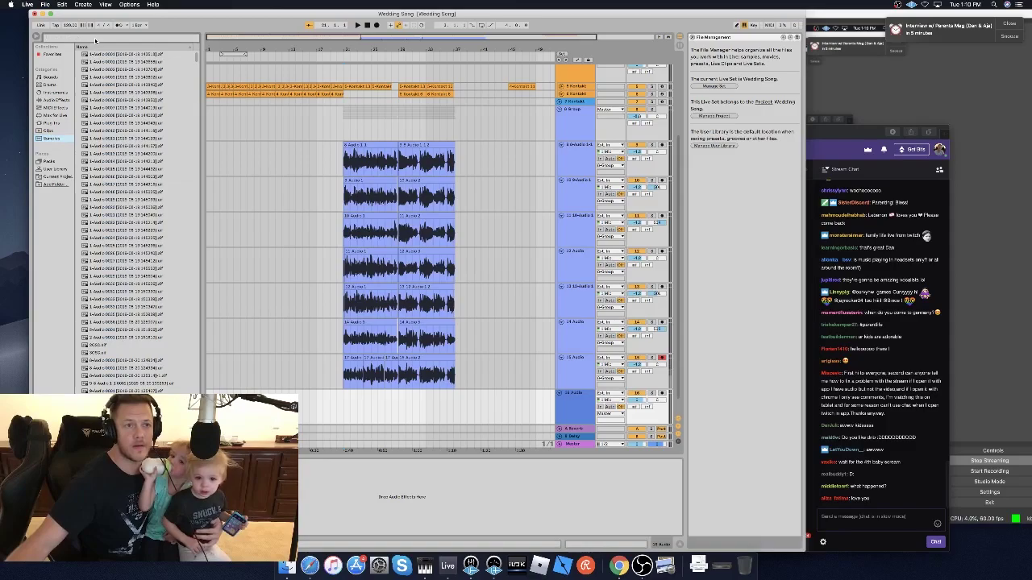
{"action": "type", "text": "kick"}
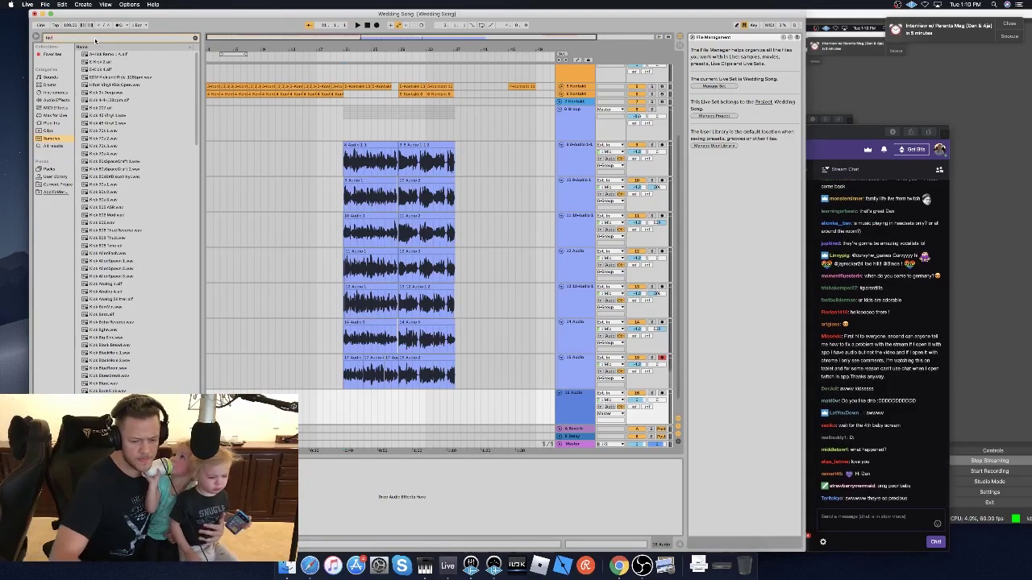
Audition several kick samples from the search results, comparing the 808 variants with their neighbours.
{"action": "left_click", "coordinate": [109, 101]}
{"action": "left_click", "coordinate": [110, 177]}
{"action": "left_click", "coordinate": [112, 199]}
{"action": "left_click", "coordinate": [112, 207]}
{"action": "left_click", "coordinate": [109, 230]}
{"action": "left_click", "coordinate": [110, 217]}
{"action": "left_click", "coordinate": [108, 222]}
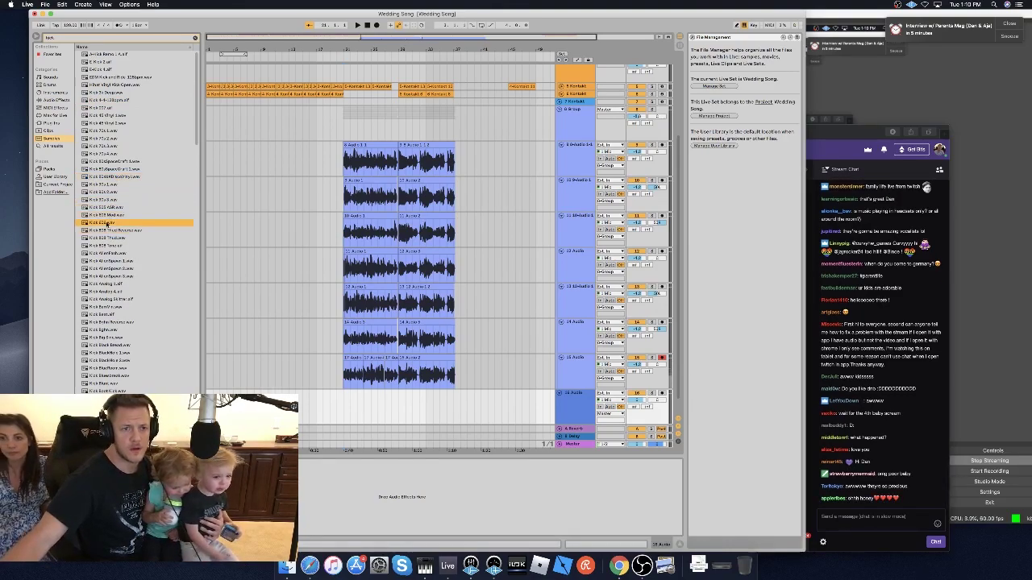
{"action": "left_click", "coordinate": [107, 207]}
{"action": "left_click", "coordinate": [108, 199]}
{"action": "left_click", "coordinate": [105, 207]}
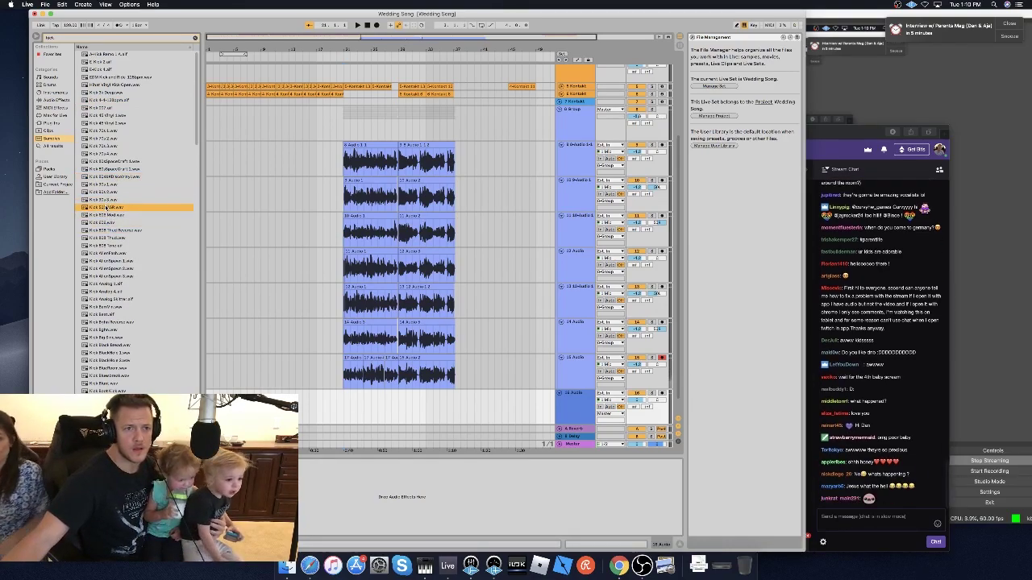
{"action": "left_click", "coordinate": [103, 200]}
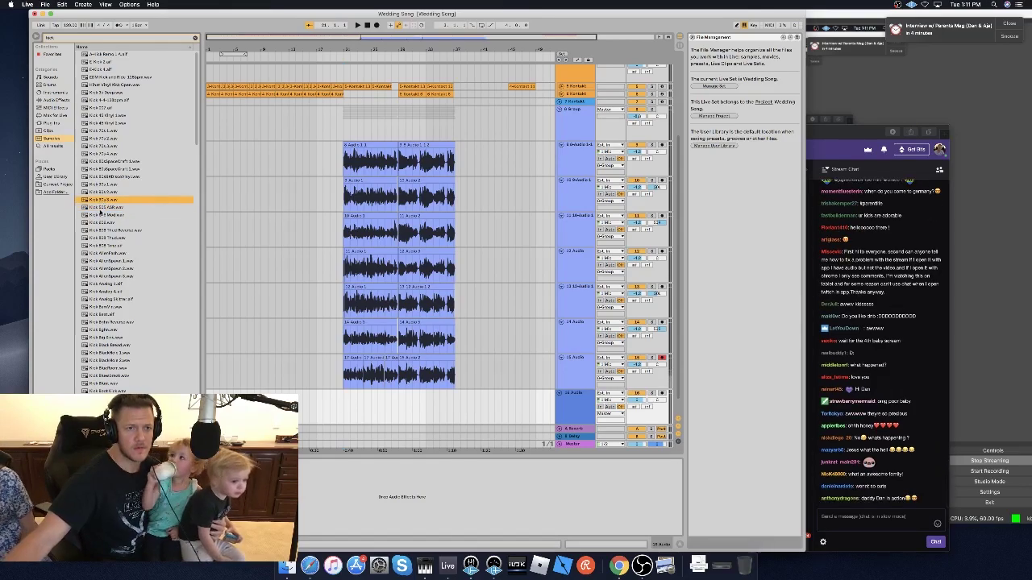
Place the Kick Bluesbreak sample on the new audio track at the start of the earlier vocal section, repeat it evenly and play it.
{"action": "scroll", "coordinate": [104, 209], "scroll_direction": "down", "scroll_amount": 5}
{"action": "left_click", "coordinate": [112, 258]}
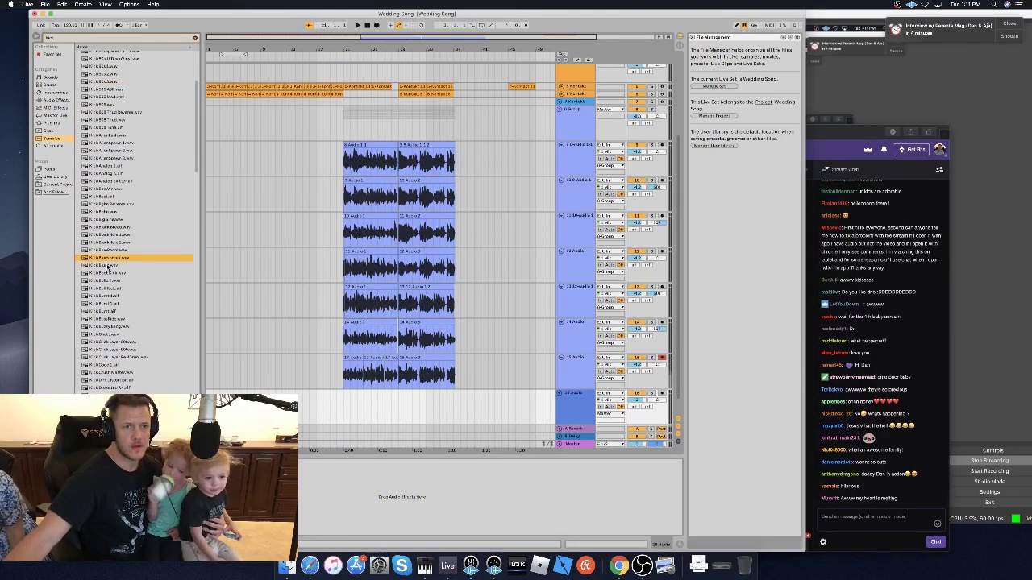
{"action": "left_click_drag", "start_coordinate": [342, 410], "coordinate": [344, 410]}
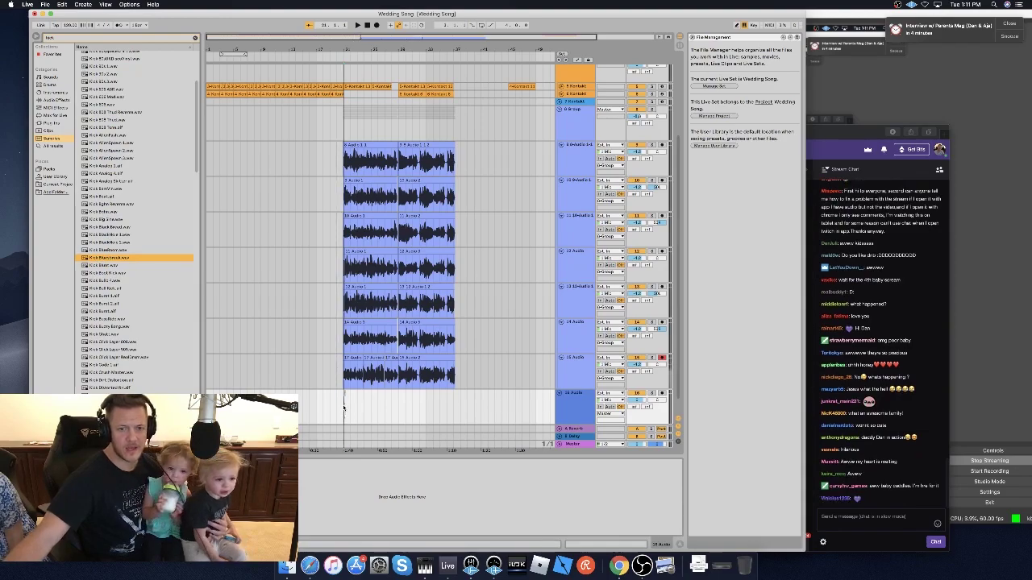
{"action": "left_click_drag", "start_coordinate": [328, 38], "coordinate": [358, 38]}
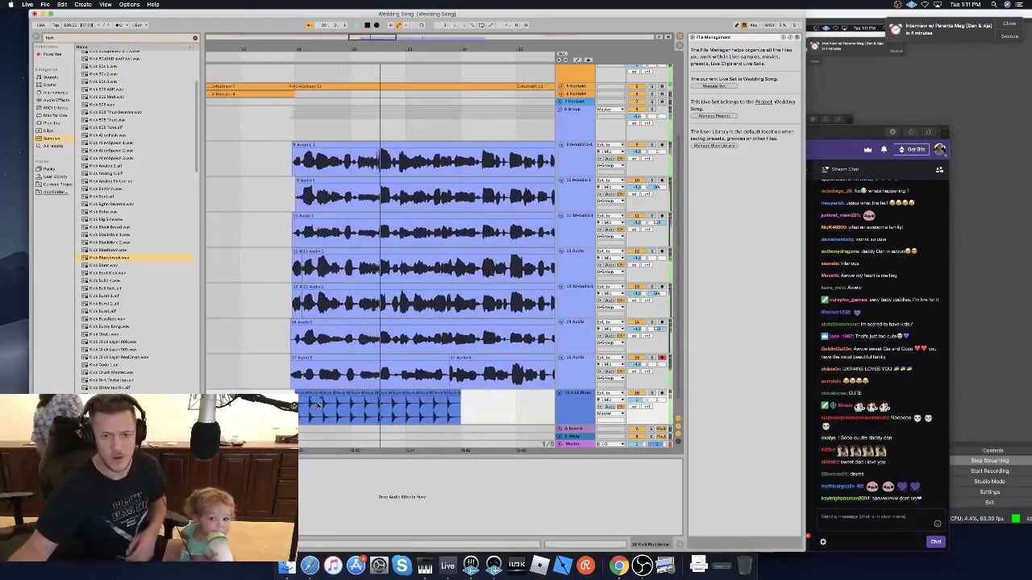
Stop playback, remove the second kick hit and paste a kick just before the third one.
{"action": "key", "text": "space"}
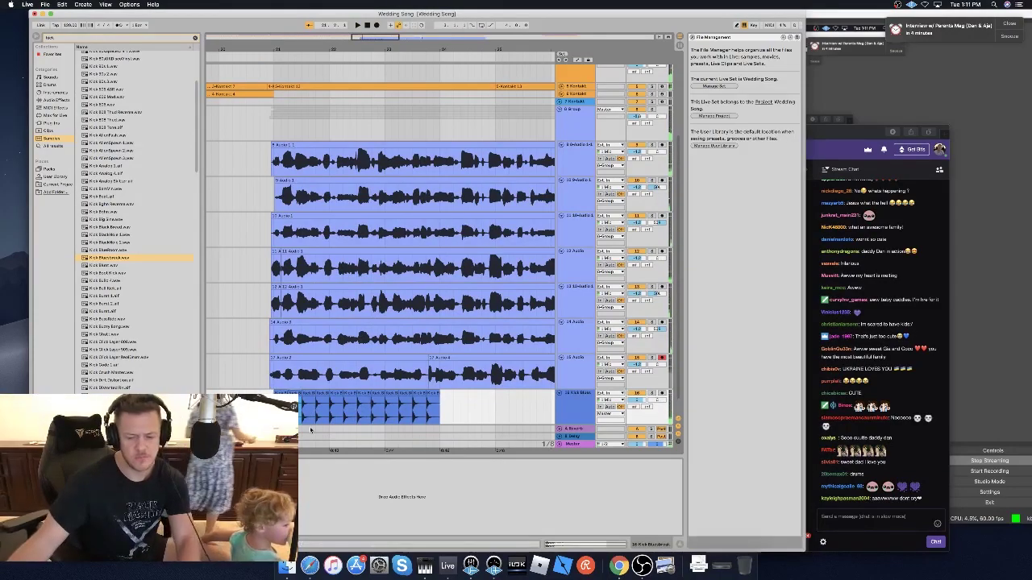
{"action": "key", "text": "Delete"}
{"action": "key", "text": "space"}
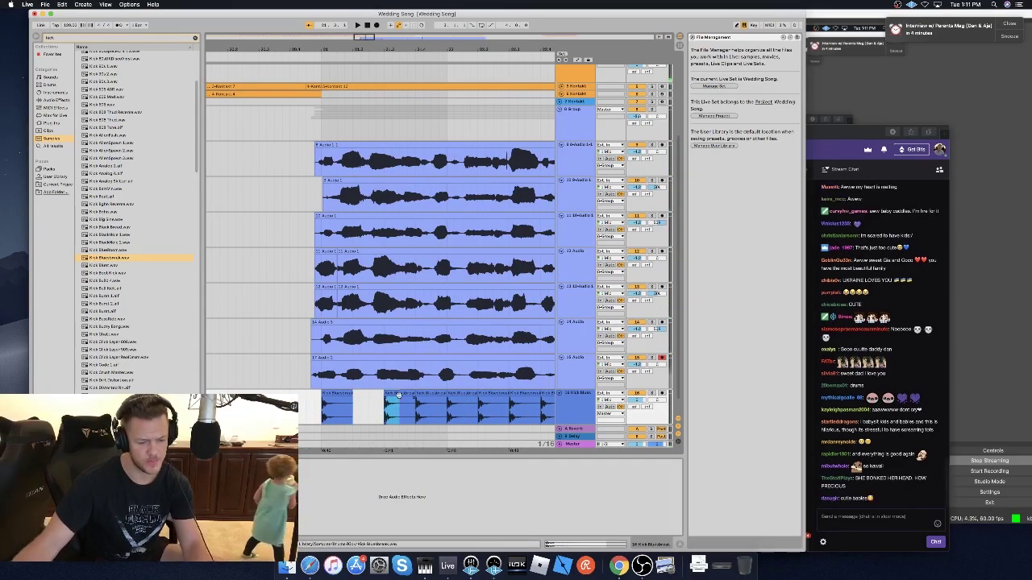
{"action": "left_click", "coordinate": [371, 399]}
{"action": "key", "text": "super+v"}
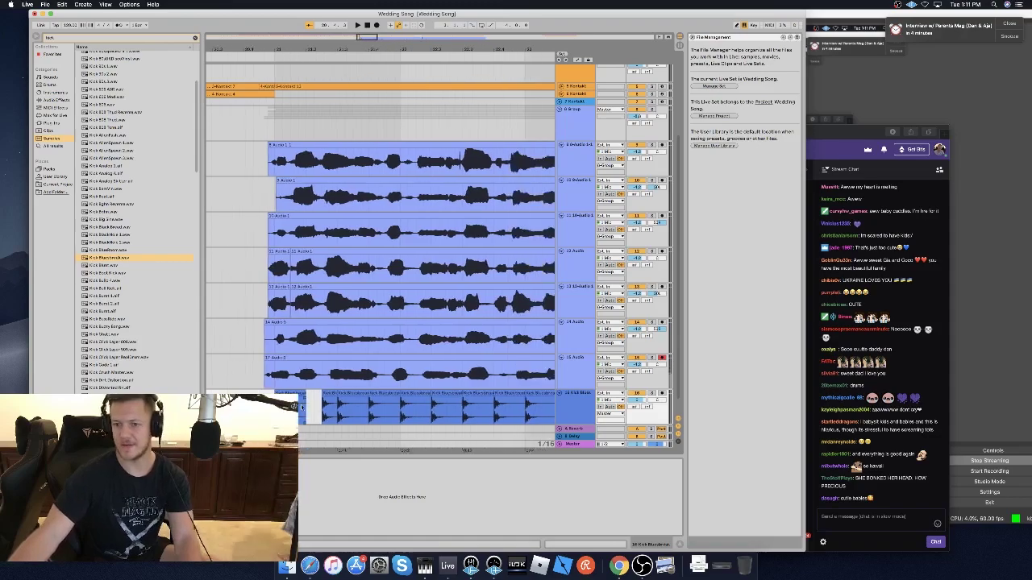
Delete all remaining kicks after the third hit, leaving a one-bar kick pattern.
{"action": "left_click_drag", "start_coordinate": [346, 416], "coordinate": [394, 410]}
{"action": "scroll", "coordinate": [392, 403], "scroll_direction": "right", "scroll_amount": 5}
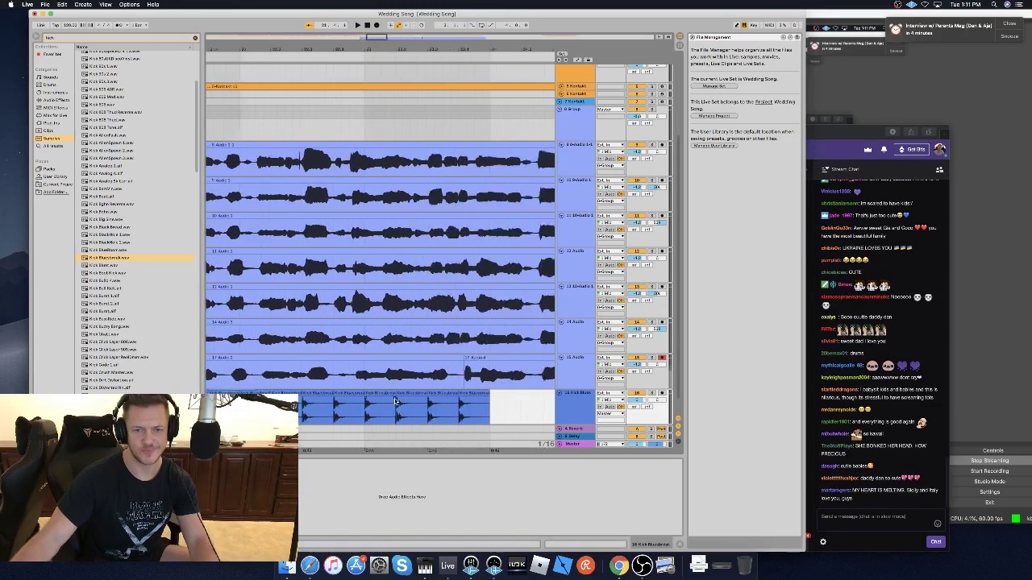
{"action": "left_click", "coordinate": [389, 398], "text": "shift"}
{"action": "scroll", "coordinate": [390, 399], "scroll_direction": "left", "scroll_amount": 5}
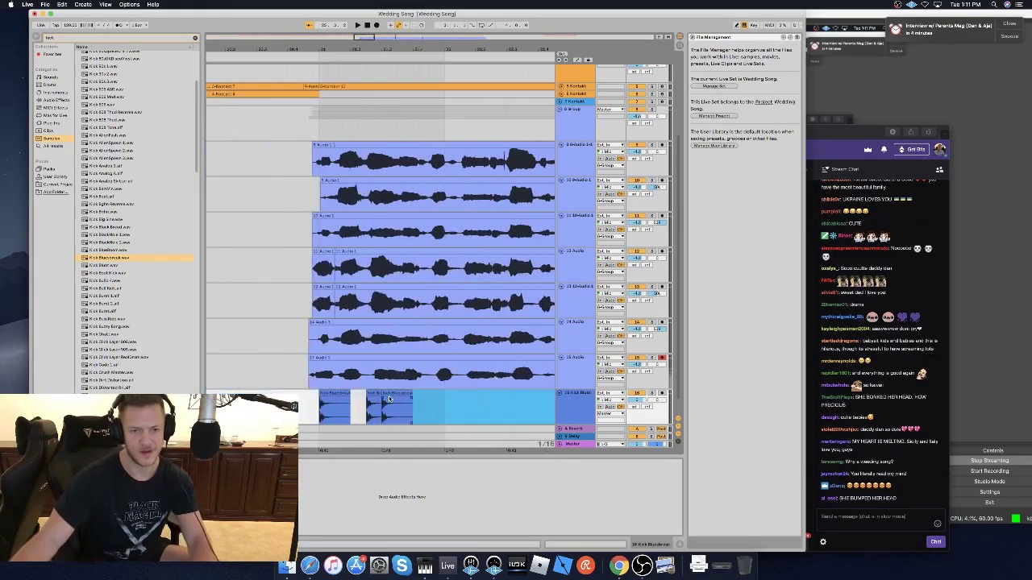
Select the one-bar kick pattern and duplicate it through the earlier vocal section while playing along, then stop playback.
{"action": "left_click", "coordinate": [313, 400]}
{"action": "left_click_drag", "start_coordinate": [315, 398], "coordinate": [431, 399]}
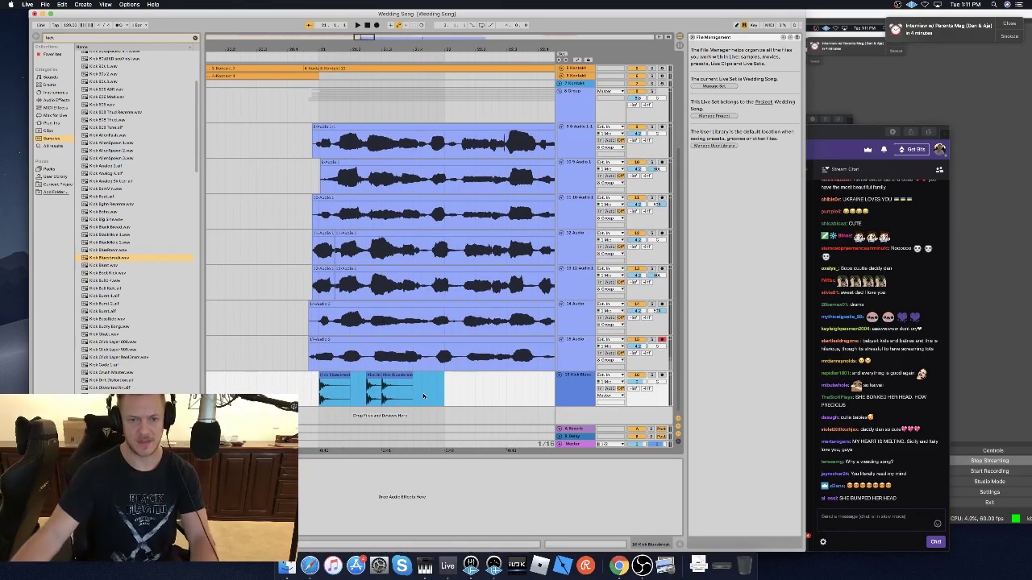
{"action": "key", "text": "space"}
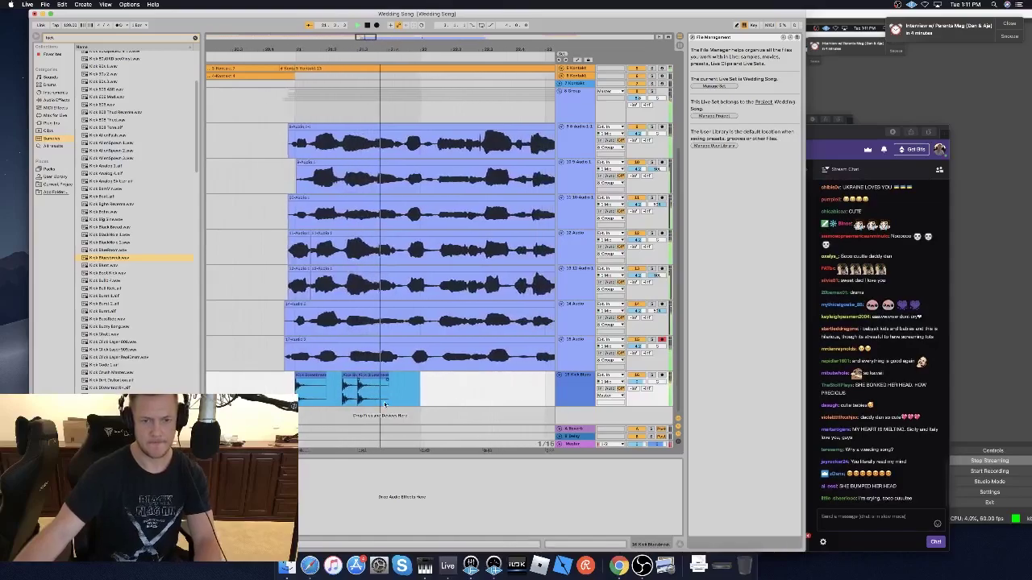
{"action": "key", "text": "super+d"}
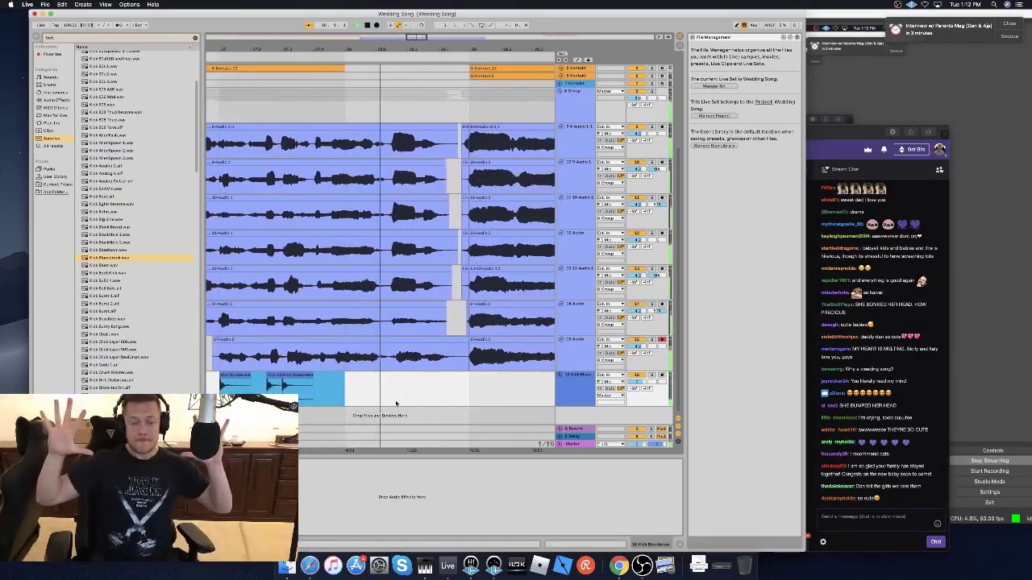
{"action": "key", "text": "space"}
Place four evenly spaced kicks at the start of the following vocal section and play them with the vocals.
{"action": "scroll", "coordinate": [378, 389], "scroll_direction": "left", "scroll_amount": 4}
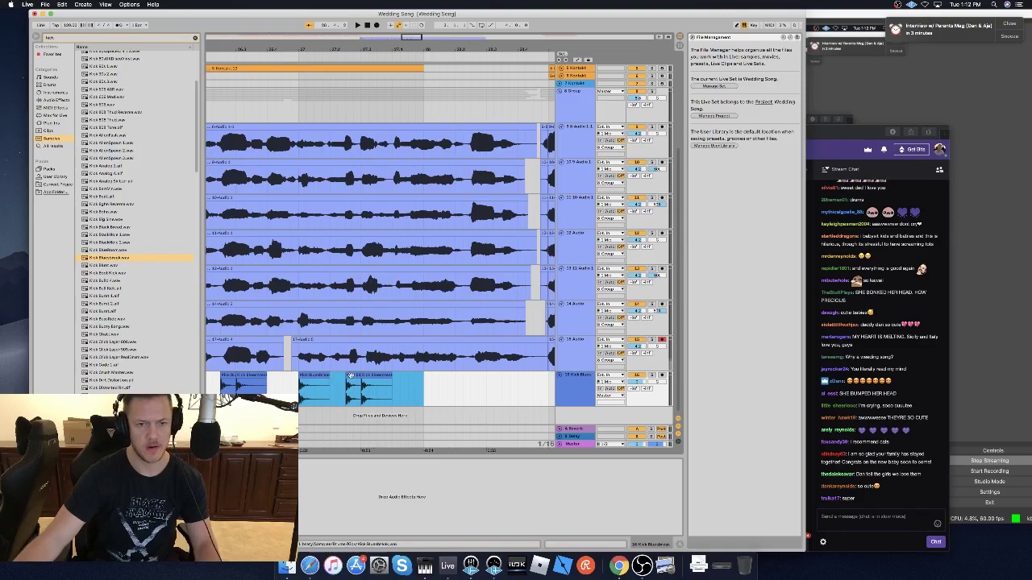
{"action": "left_click", "coordinate": [528, 390]}
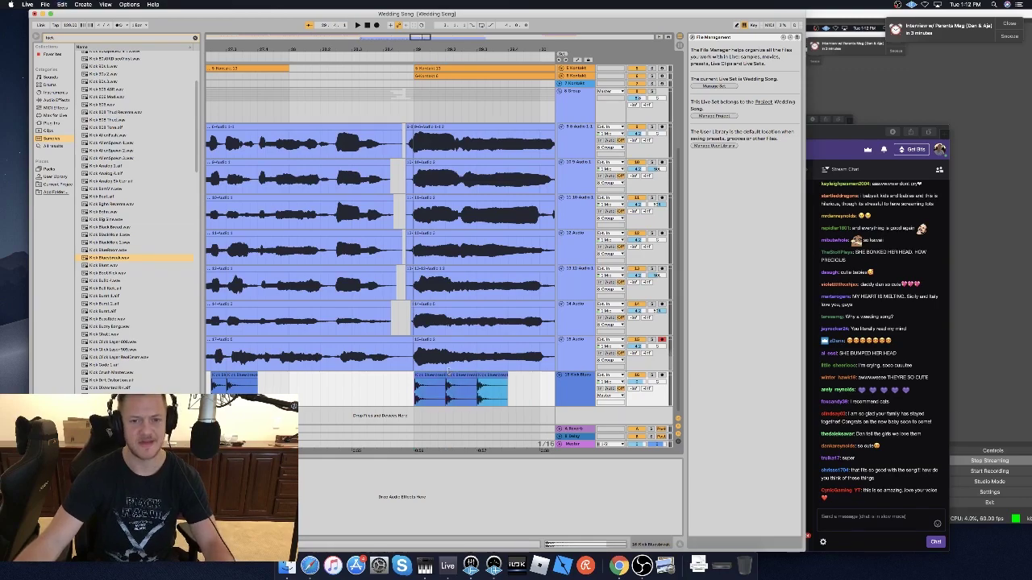
{"action": "left_click", "coordinate": [421, 376]}
{"action": "key", "text": "space"}
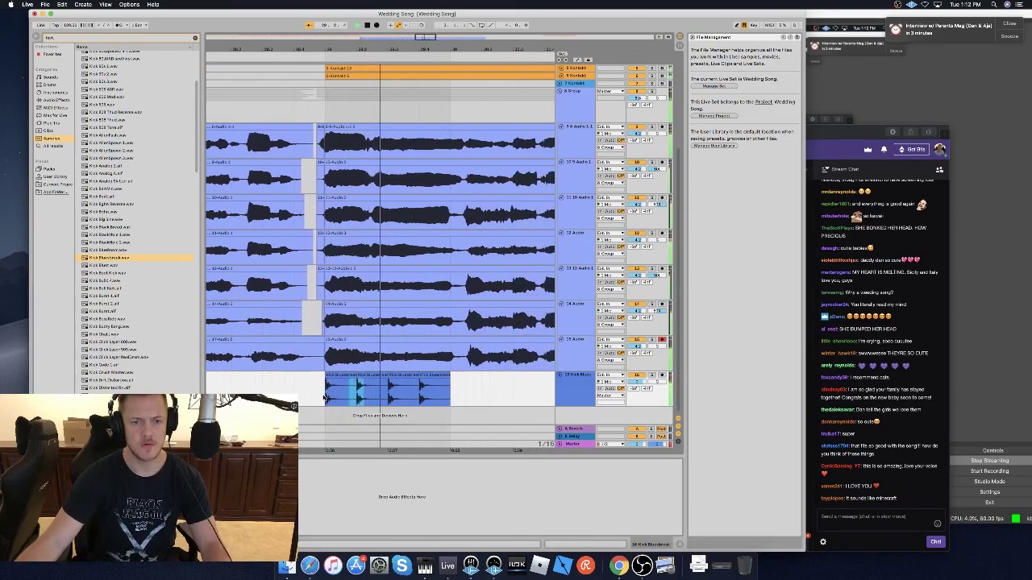
Duplicate the four-kick bar repeatedly through to the end of the following vocal section.
{"action": "left_click", "coordinate": [435, 376], "text": "shift"}
{"action": "key", "text": "super+d"}
{"action": "key", "text": "super+d"}
{"action": "key", "text": "super+d"}
{"action": "key", "text": "super+d"}
{"action": "key", "text": "super+d"}
{"action": "key", "text": "super+d"}
{"action": "key", "text": "super+d"}
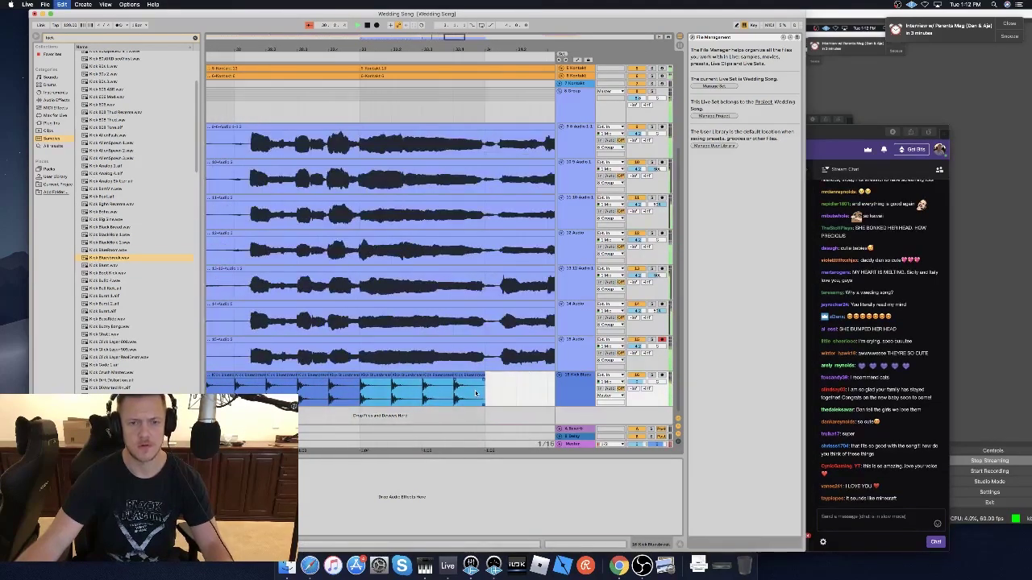
{"action": "key", "text": "super+d"}
{"action": "scroll", "coordinate": [474, 392], "scroll_direction": "left", "scroll_amount": 5}
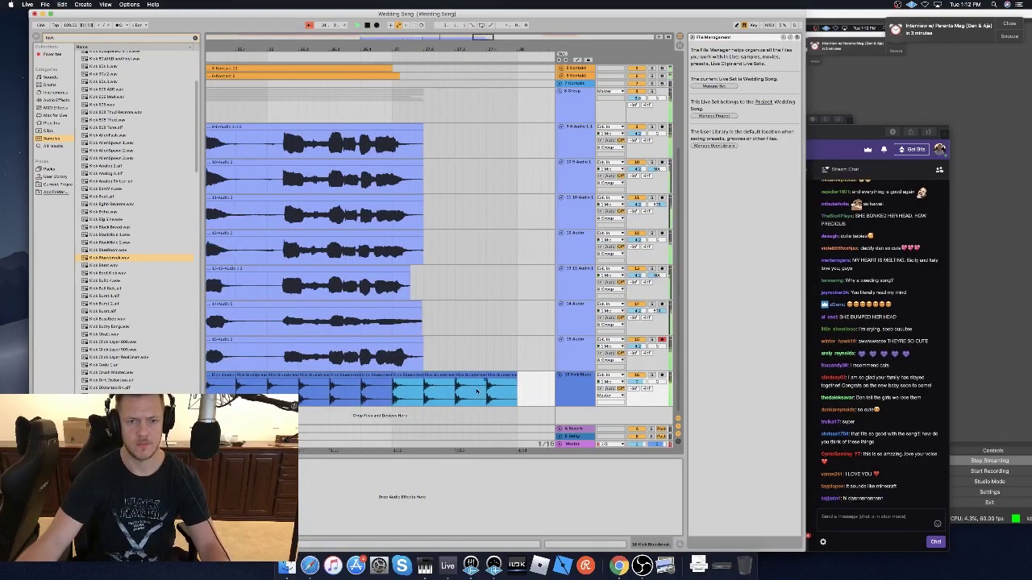
Insert five new audio tracks below the kick track.
{"action": "left_click_drag", "start_coordinate": [455, 33], "coordinate": [435, 16]}
{"action": "right_click", "coordinate": [589, 373]}
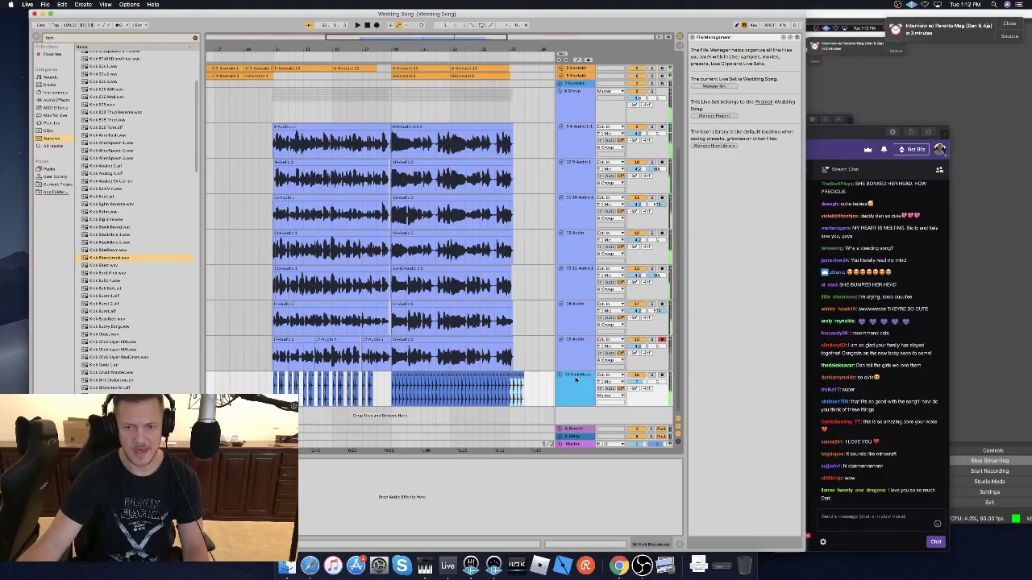
{"action": "left_click", "coordinate": [588, 401]}
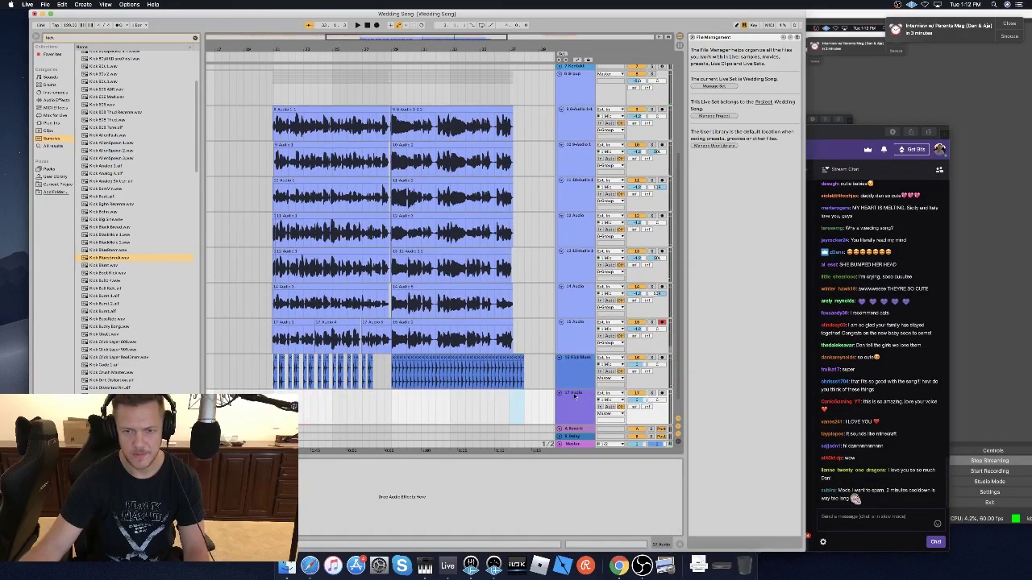
{"action": "key", "text": "ctrl+t"}
{"action": "key", "text": "ctrl+t"}
{"action": "key", "text": "ctrl+t"}
{"action": "key", "text": "ctrl+t"}
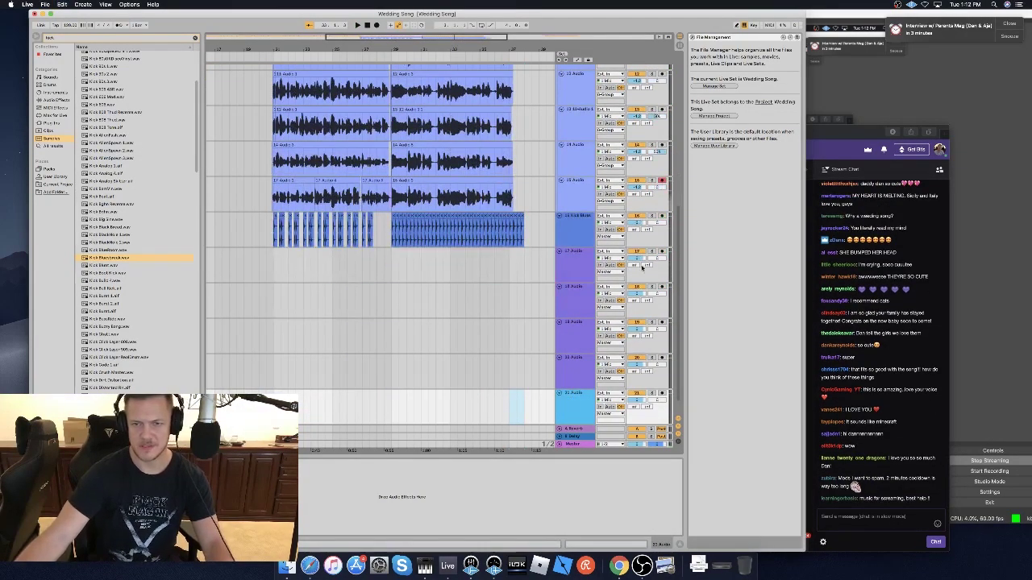
Arm the first new audio track and record a layer of claps under the earlier vocal section, then stop recording.
{"action": "left_click", "coordinate": [661, 251]}
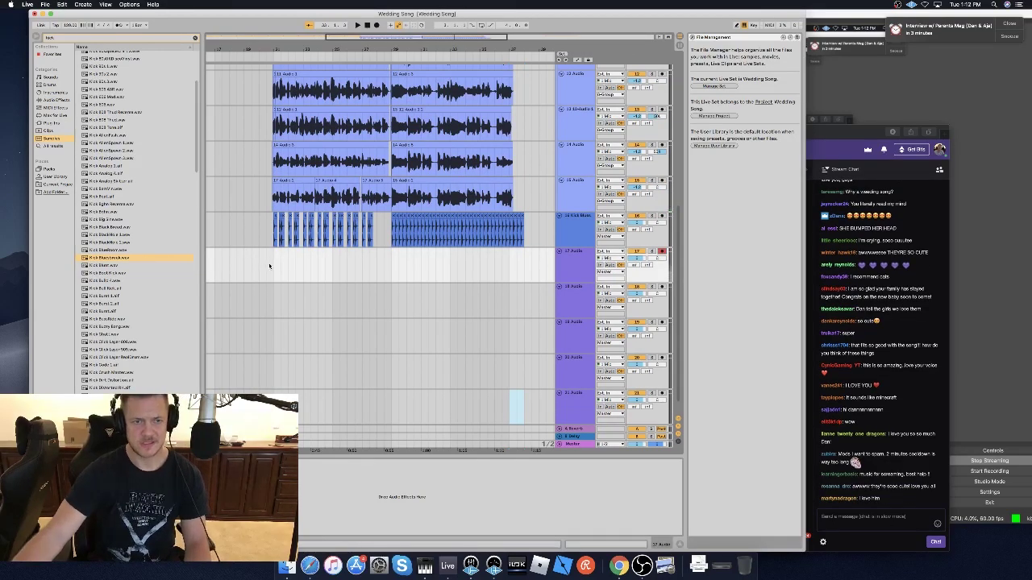
{"action": "left_click", "coordinate": [264, 267]}
{"action": "key", "text": "space"}
{"action": "scroll", "coordinate": [264, 267], "scroll_direction": "right", "scroll_amount": 1}
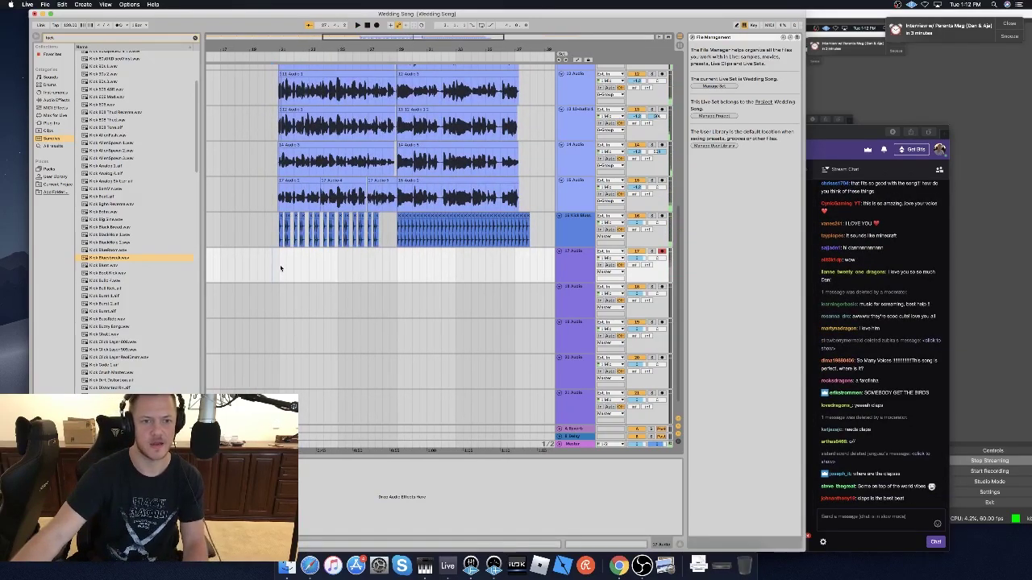
{"action": "left_click", "coordinate": [376, 25]}
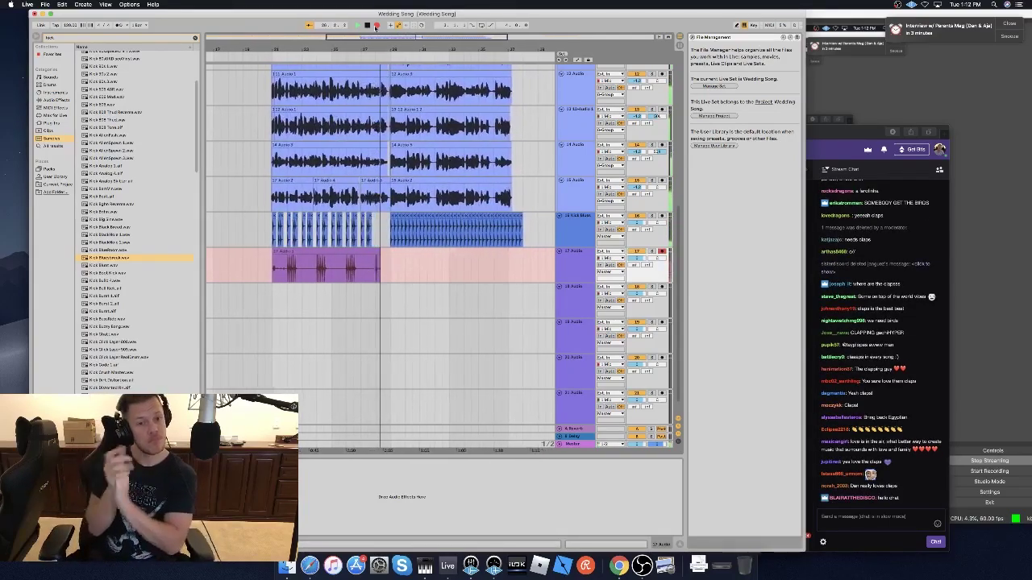
{"action": "key", "text": "space"}
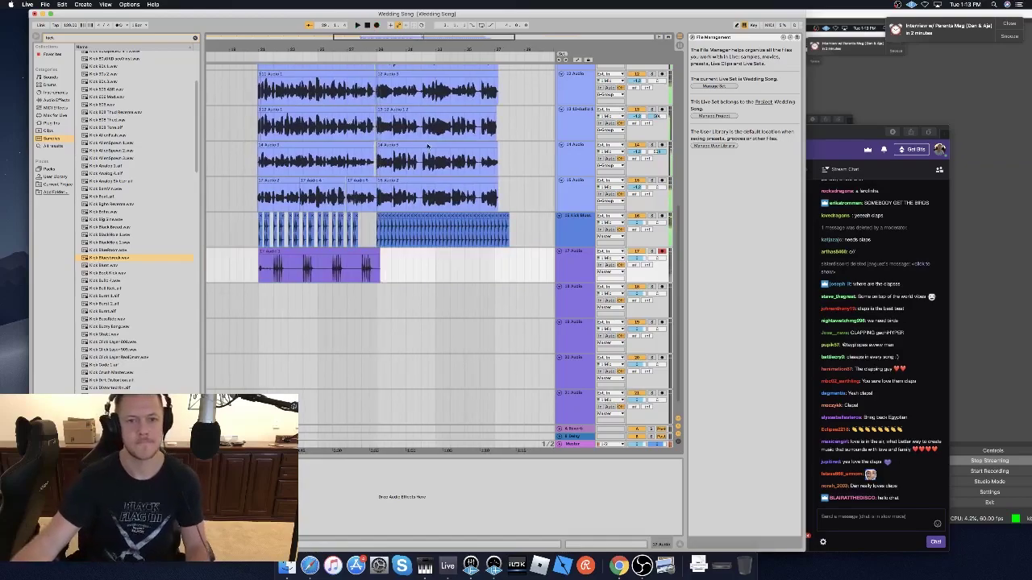
Arm the second new audio track and record another clap layer over the same vocal section.
{"action": "left_click", "coordinate": [661, 287]}
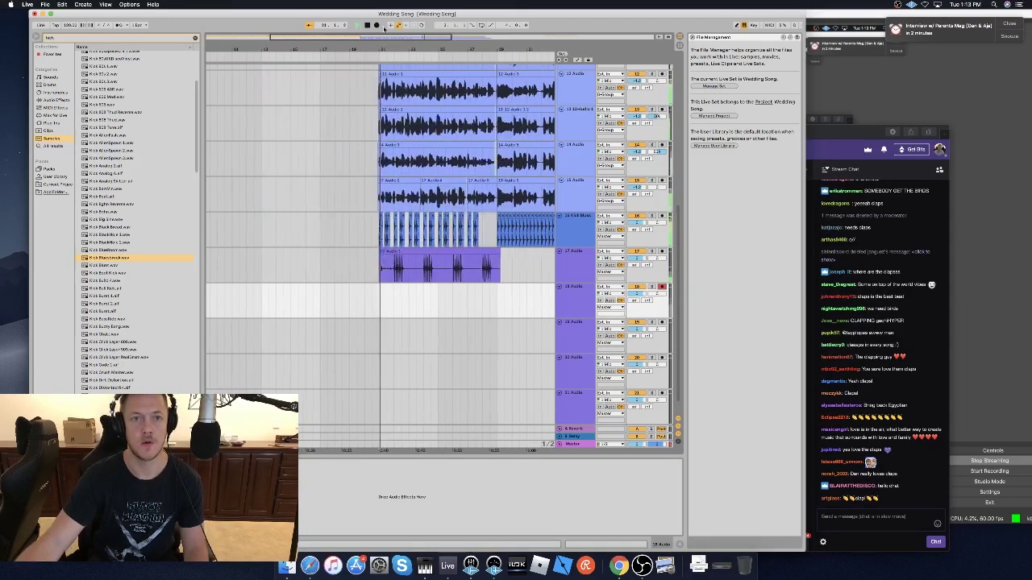
{"action": "left_click", "coordinate": [375, 25]}
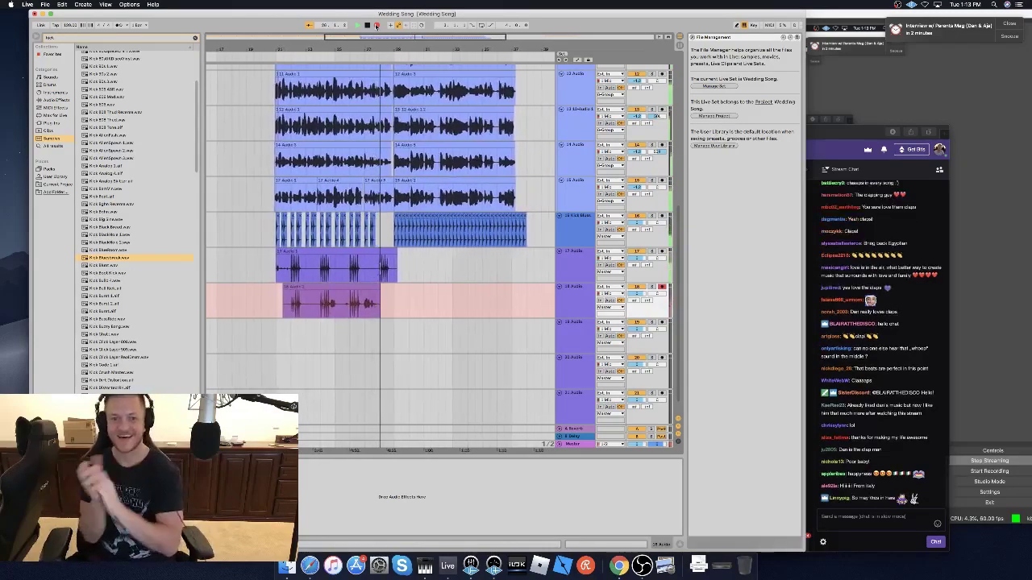
{"action": "key", "text": "space"}
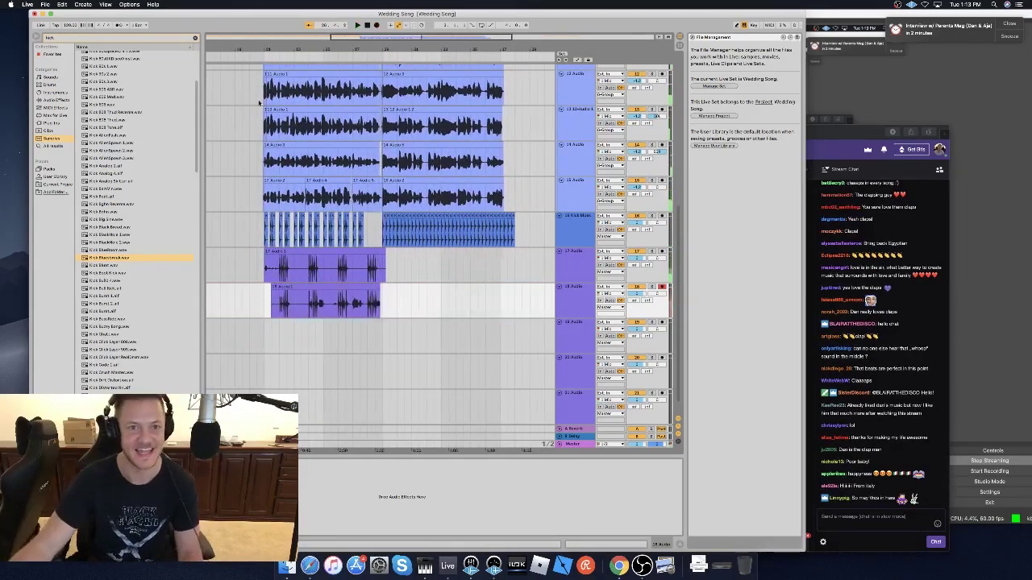
Shift the first two clap recordings into time with the kicks and play the section to check the alignment.
{"action": "scroll", "coordinate": [454, 224], "scroll_direction": "up", "scroll_amount": 5}
{"action": "scroll", "coordinate": [454, 224], "scroll_direction": "down", "scroll_amount": 3}
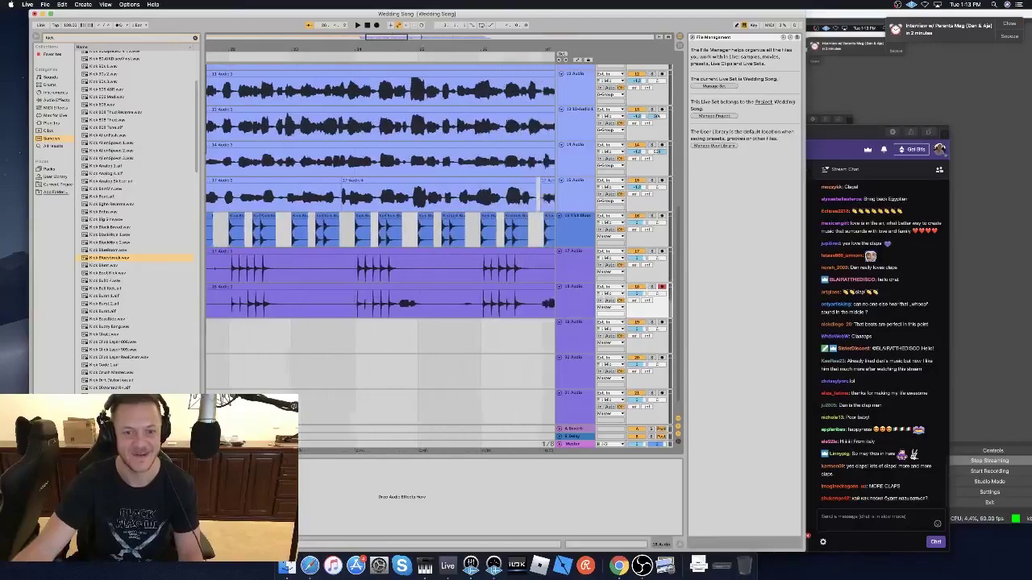
{"action": "left_click_drag", "start_coordinate": [515, 253], "coordinate": [232, 290]}
{"action": "left_click_drag", "start_coordinate": [382, 36], "coordinate": [487, 270]}
{"action": "left_click", "coordinate": [457, 308]}
{"action": "key", "text": "space"}
{"action": "left_click_drag", "start_coordinate": [392, 38], "coordinate": [395, 10]}
{"action": "key", "text": "minus"}
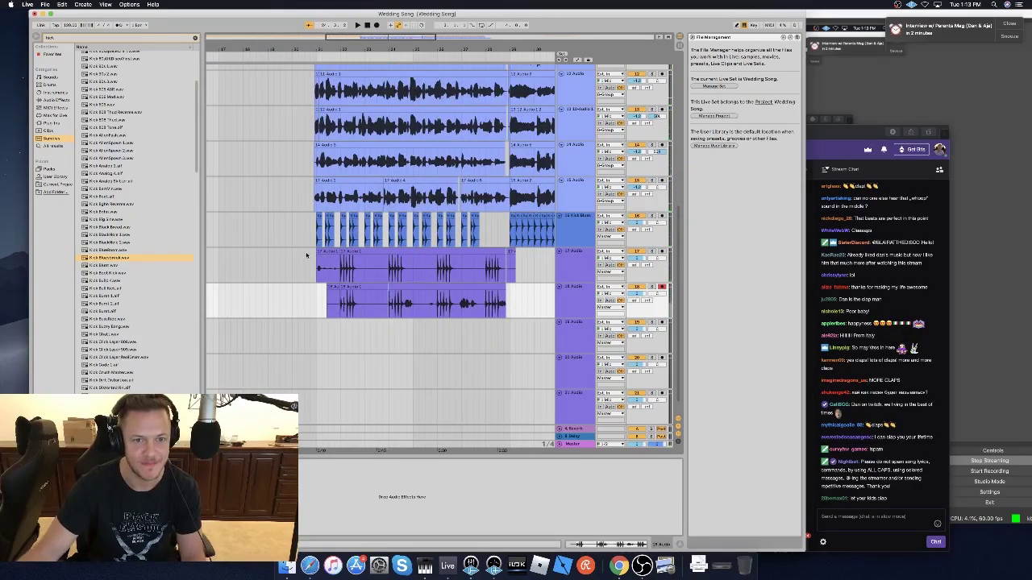
Delete the silence and noise before, between and after the clap groups on the first two clap tracks.
{"action": "left_click_drag", "start_coordinate": [307, 257], "coordinate": [334, 292]}
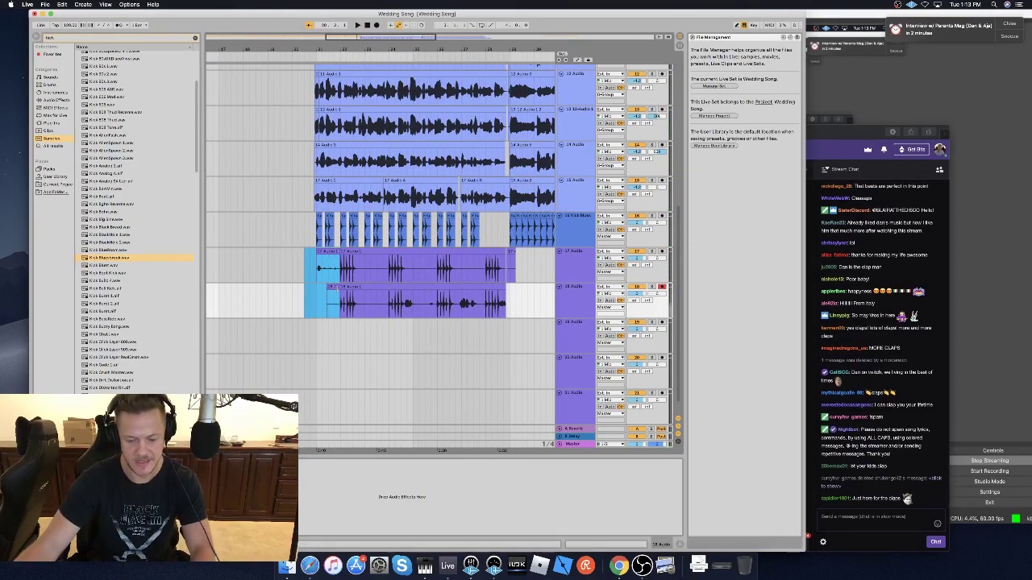
{"action": "left_click_drag", "start_coordinate": [364, 302], "coordinate": [383, 274]}
{"action": "key", "text": "Delete"}
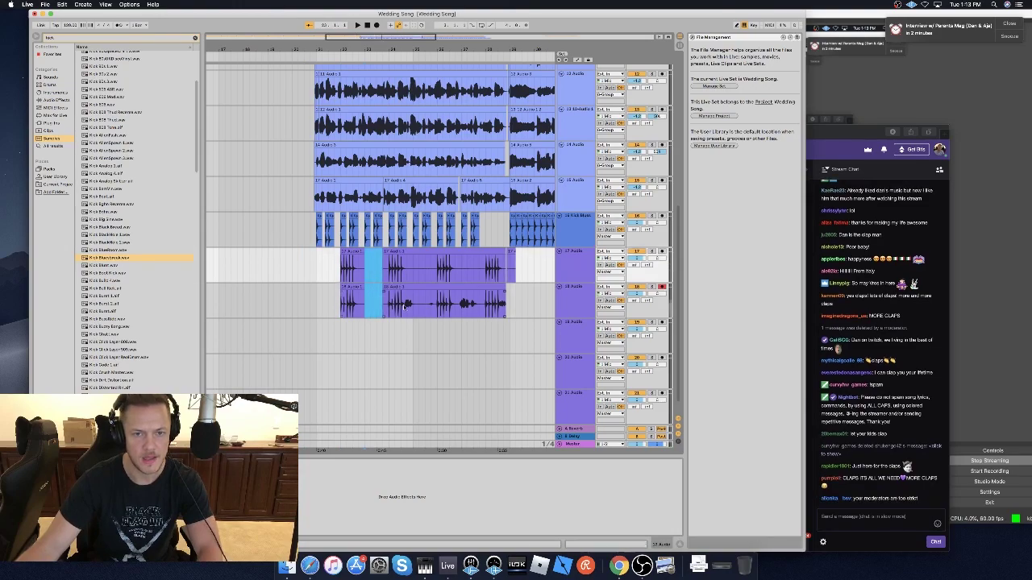
{"action": "key", "text": "Delete"}
{"action": "left_click_drag", "start_coordinate": [407, 314], "coordinate": [435, 264]}
{"action": "key", "text": "Delete"}
{"action": "left_click_drag", "start_coordinate": [456, 315], "coordinate": [499, 318]}
{"action": "key", "text": "Delete"}
{"action": "key", "text": "Delete"}
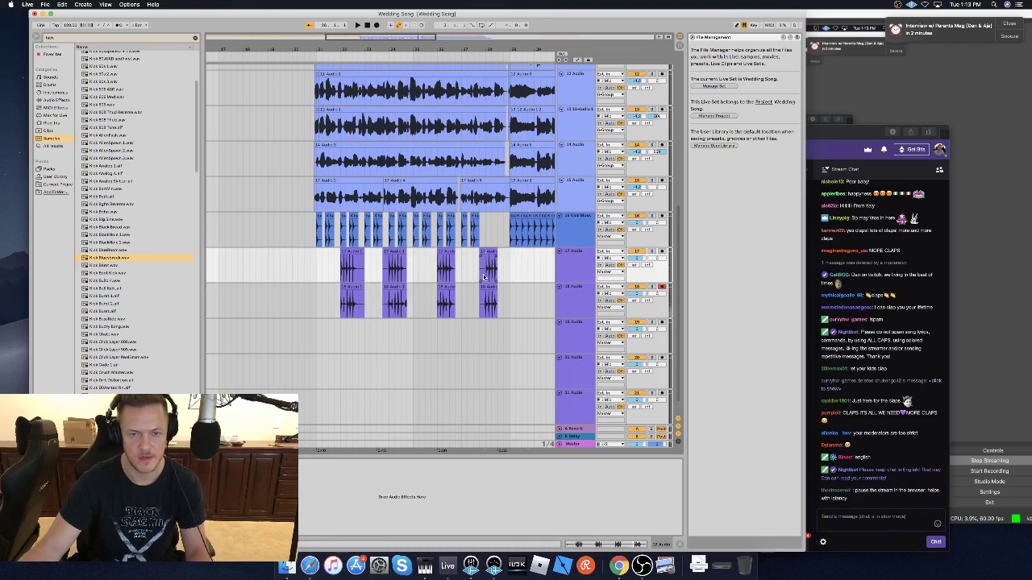
Undo the last deletion and play the final clap group, briefly soloing the second clap track.
{"action": "key", "text": "super+z"}
{"action": "left_click_drag", "start_coordinate": [395, 38], "coordinate": [467, 251]}
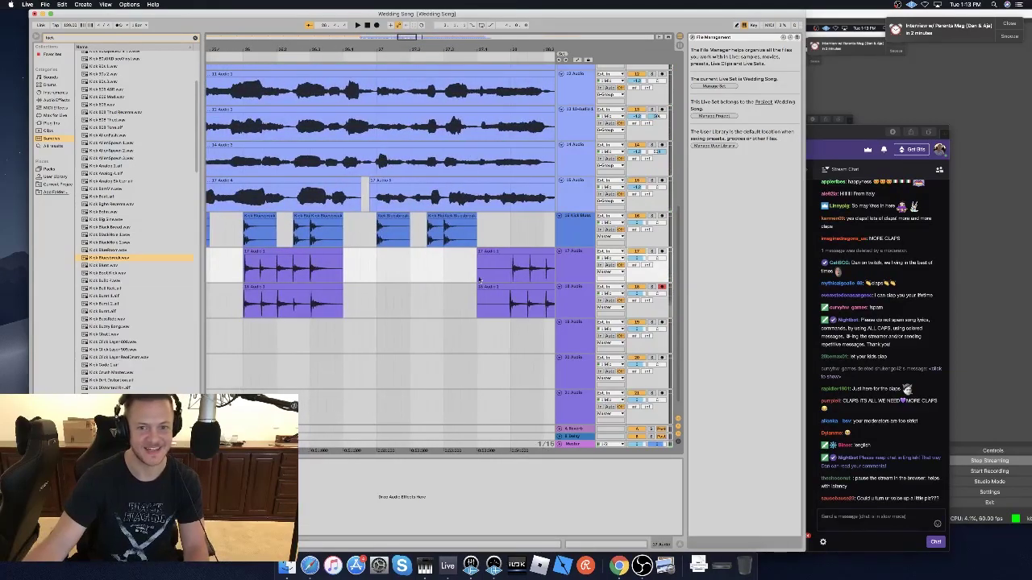
{"action": "left_click", "coordinate": [467, 306]}
{"action": "key", "text": "space"}
{"action": "left_click", "coordinate": [651, 287]}
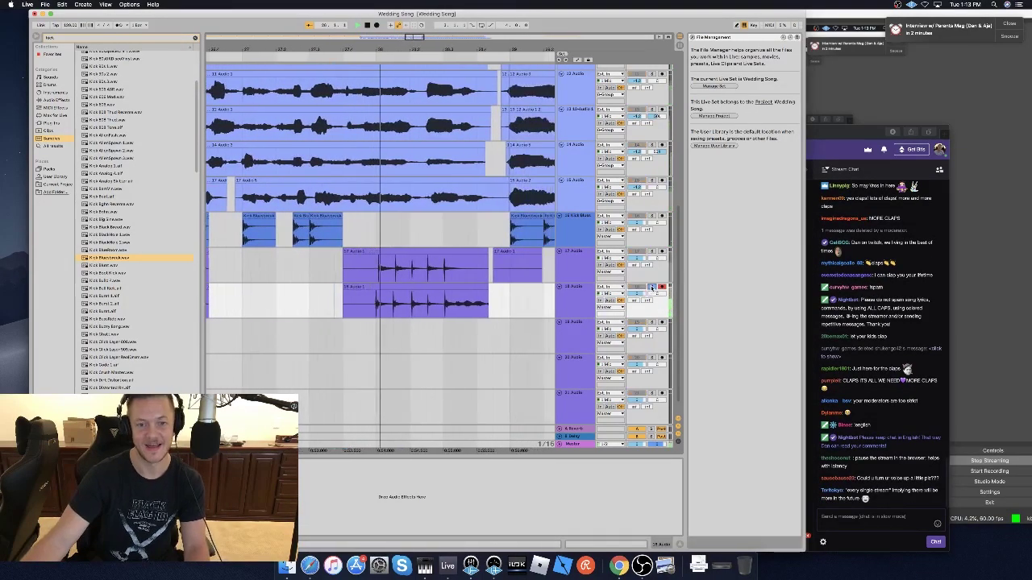
{"action": "left_click", "coordinate": [651, 287]}
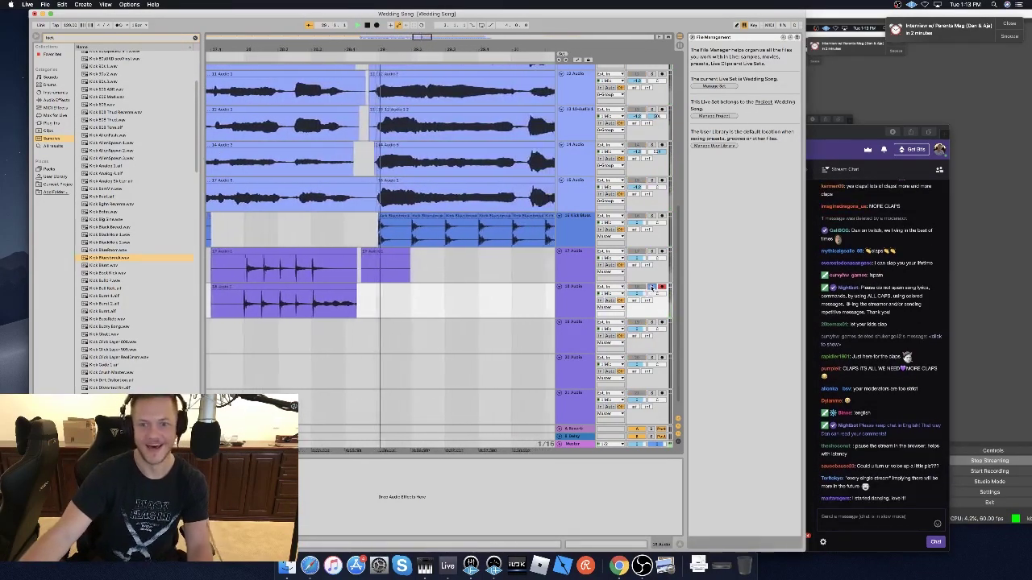
{"action": "key", "text": "space"}
{"action": "left_click_drag", "start_coordinate": [421, 38], "coordinate": [377, 8]}
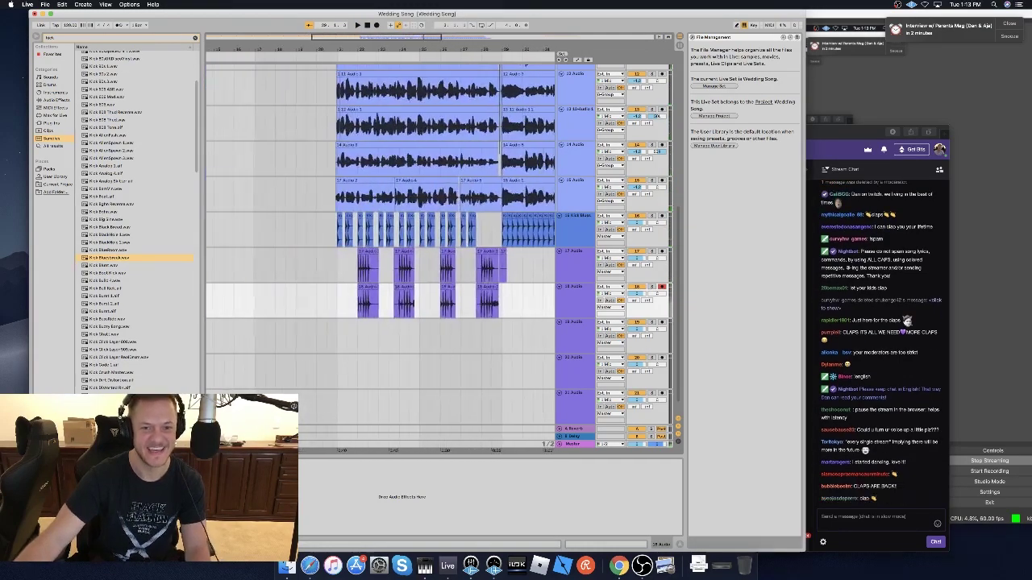
Arm the third new audio track and record a third clap layer along with the earlier vocal section.
{"action": "left_click", "coordinate": [331, 333]}
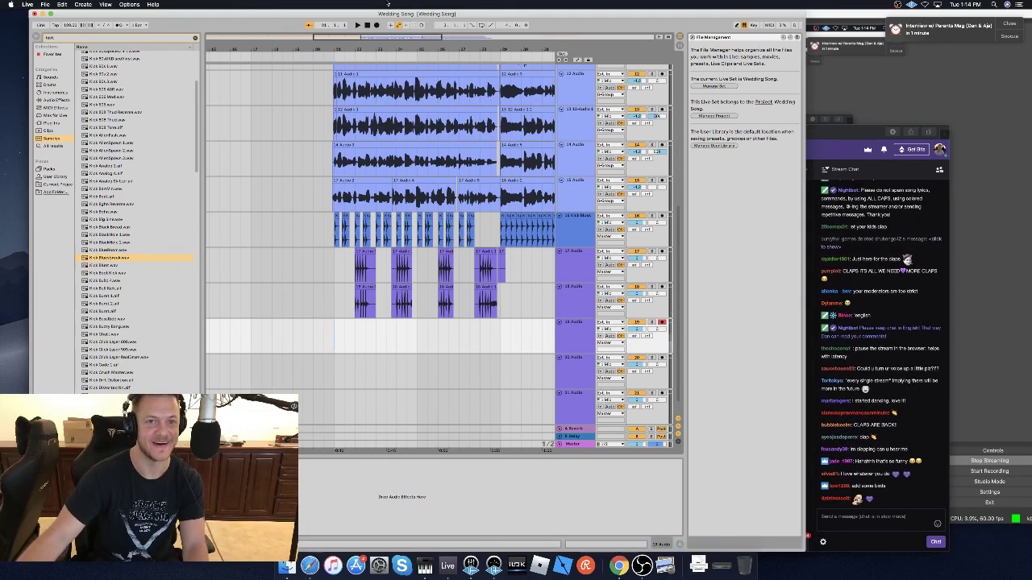
{"action": "left_click", "coordinate": [376, 25]}
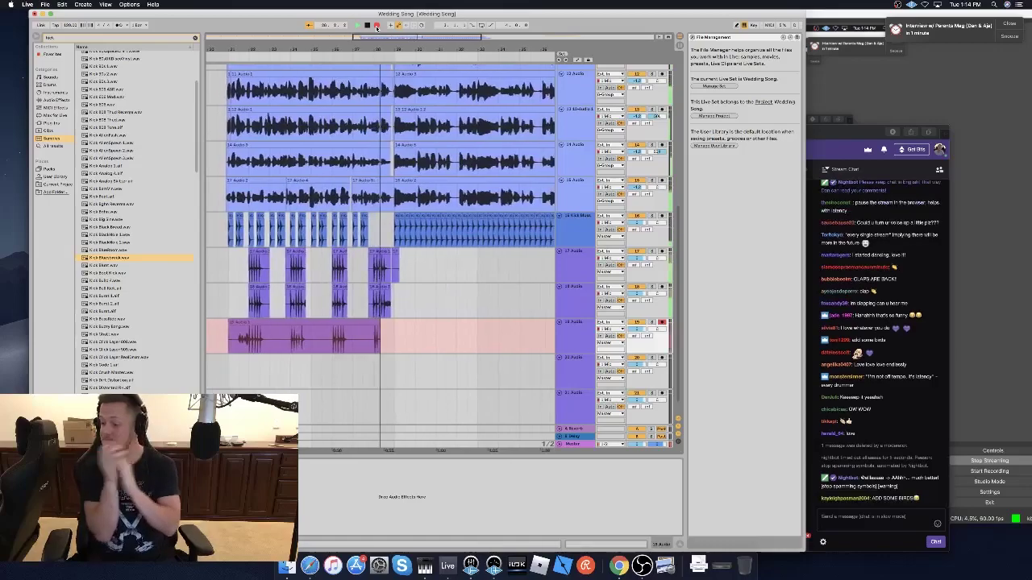
{"action": "left_click", "coordinate": [376, 26]}
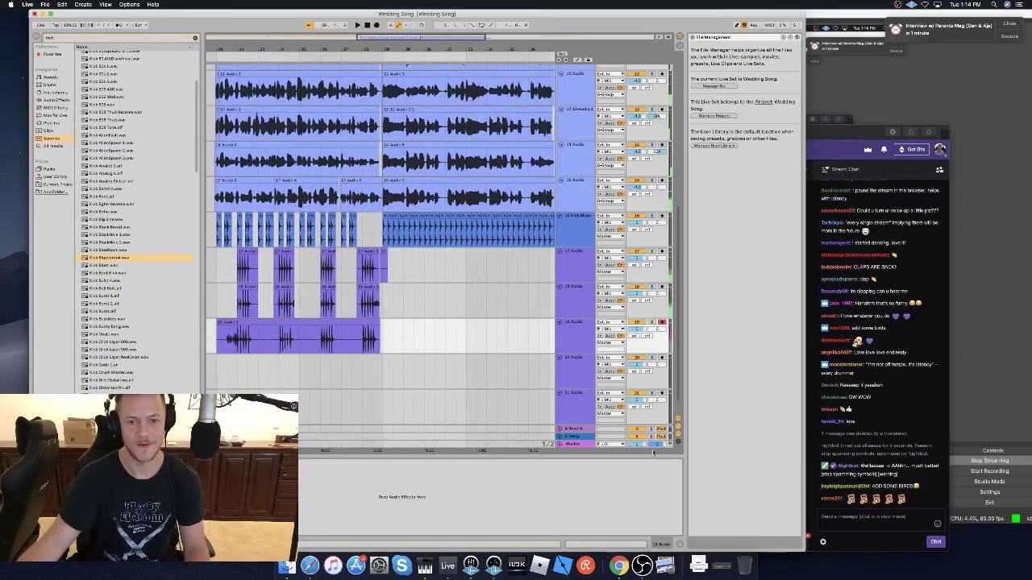
Arm the fourth new audio track and record a fourth clap layer, stopping before the following vocal section.
{"action": "left_click", "coordinate": [661, 358]}
{"action": "key", "text": "space"}
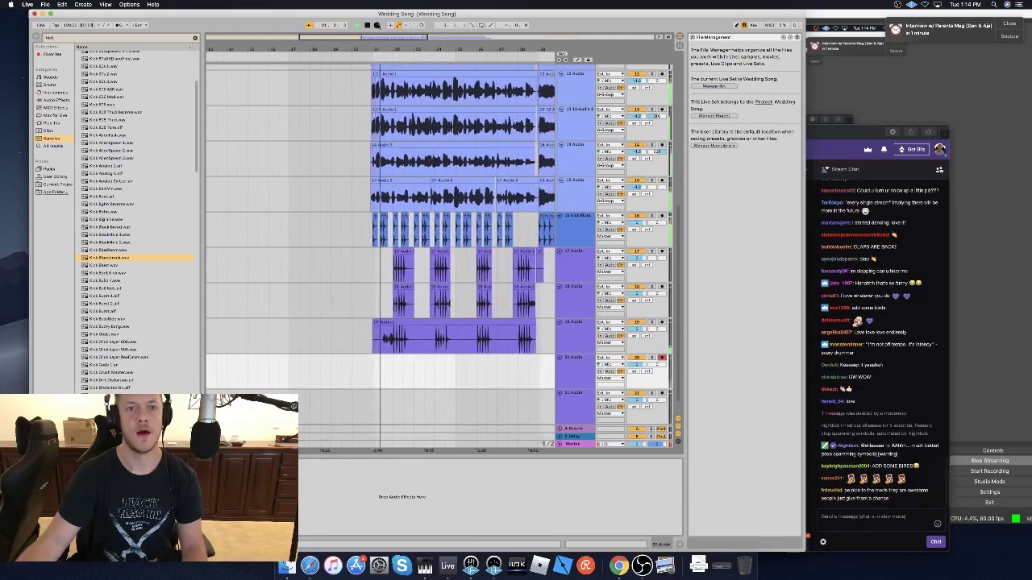
{"action": "left_click", "coordinate": [377, 25]}
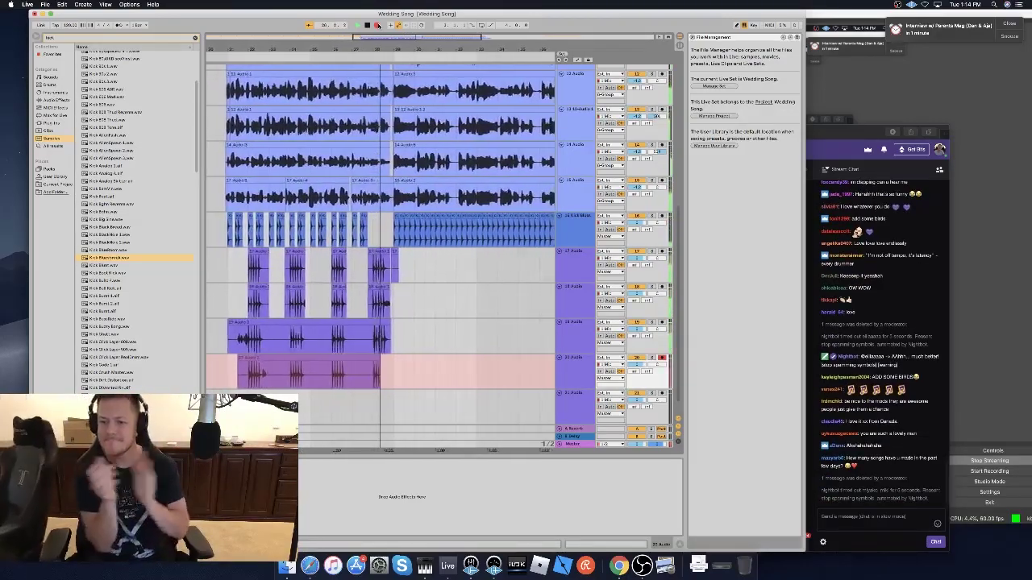
{"action": "key", "text": "space"}
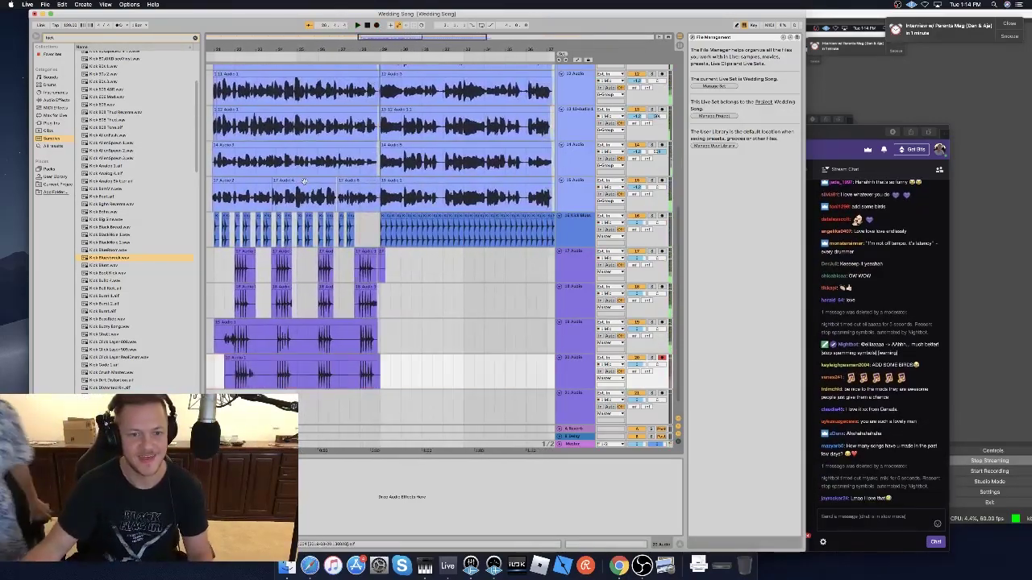
Select the third and fourth clap recordings together and move them slightly earlier to line up with the kicks.
{"action": "left_click", "coordinate": [300, 324]}
{"action": "left_click", "coordinate": [302, 357], "text": "shift"}
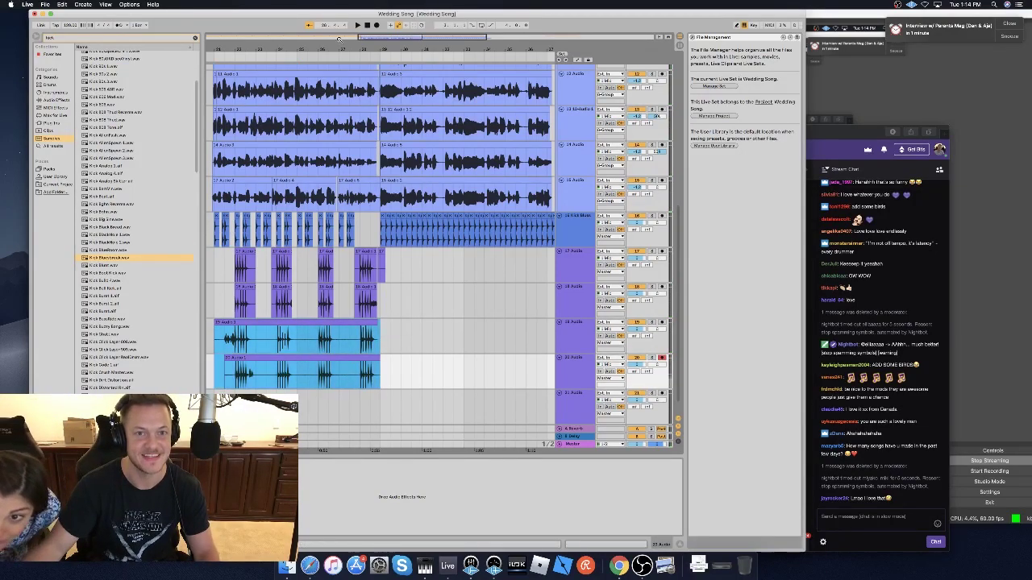
{"action": "left_click_drag", "start_coordinate": [370, 38], "coordinate": [374, 125]}
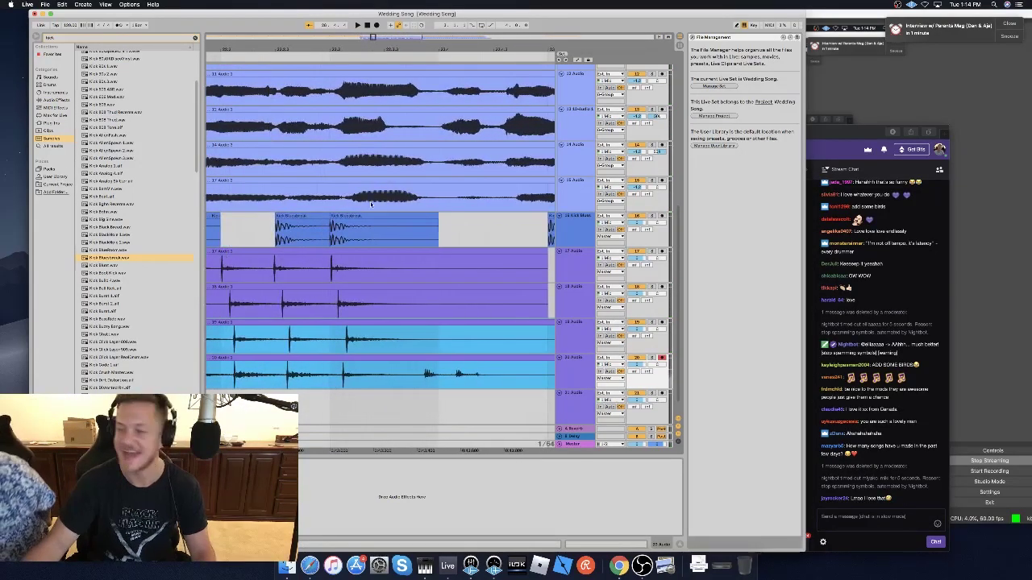
{"action": "left_click_drag", "start_coordinate": [355, 322], "coordinate": [344, 326]}
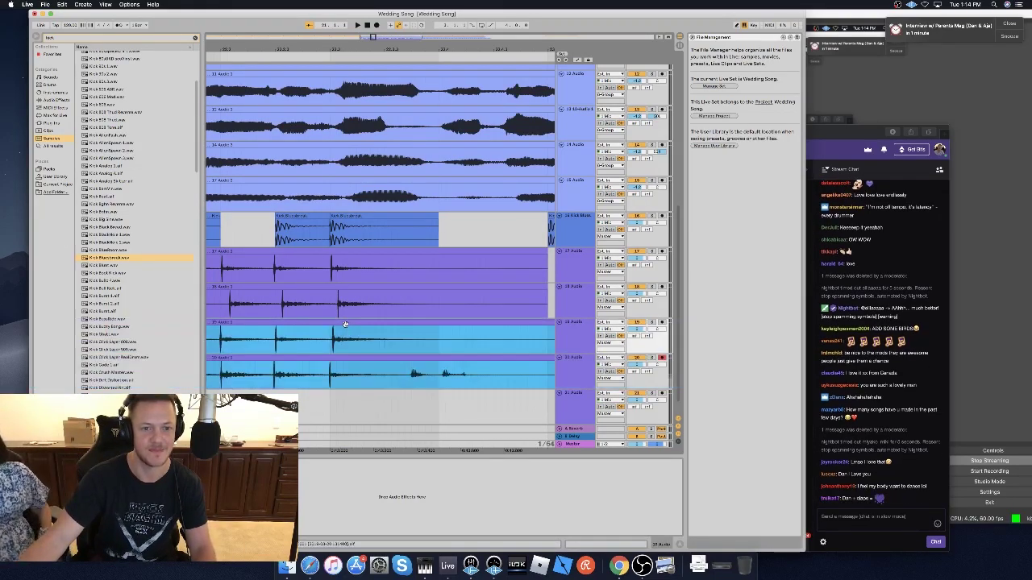
Delete the lead-in before the first clap group on the third and fourth clap tracks, playing the start to check it.
{"action": "scroll", "coordinate": [345, 326], "scroll_direction": "left", "scroll_amount": 5}
{"action": "mouse_move", "coordinate": [328, 390]}
{"action": "left_mouse_down"}
{"action": "mouse_move", "coordinate": [271, 337]}
{"action": "mouse_move", "coordinate": [391, 323]}
{"action": "left_mouse_up"}
{"action": "left_click", "coordinate": [265, 323]}
{"action": "key", "text": "Delete"}
{"action": "left_click", "coordinate": [397, 321]}
{"action": "left_click", "coordinate": [304, 345]}
{"action": "left_click", "coordinate": [307, 372]}
{"action": "scroll", "coordinate": [309, 372], "scroll_direction": "left", "scroll_amount": 3}
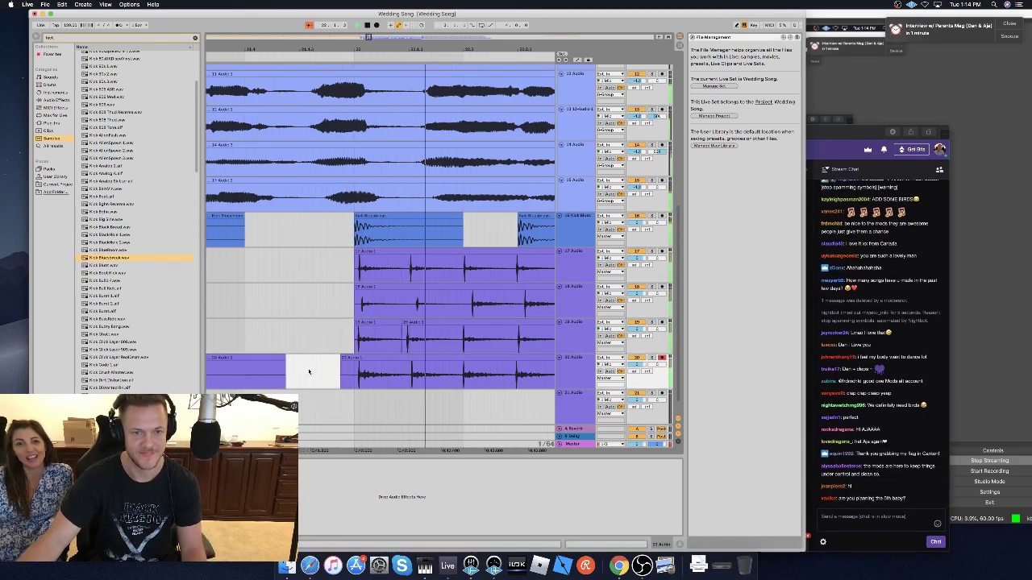
{"action": "left_click_drag", "start_coordinate": [400, 371], "coordinate": [222, 361]}
{"action": "key", "text": "Delete"}
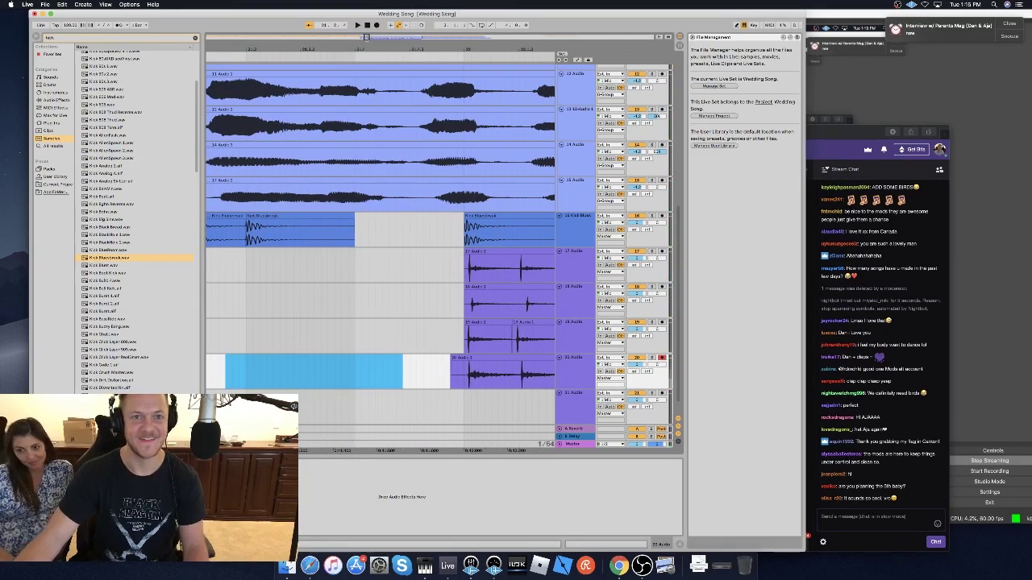
Delete the silent gaps between the clap groups on the third and fourth clap tracks, clearing the later gap on the second track as well.
{"action": "left_click_drag", "start_coordinate": [365, 36], "coordinate": [366, 9]}
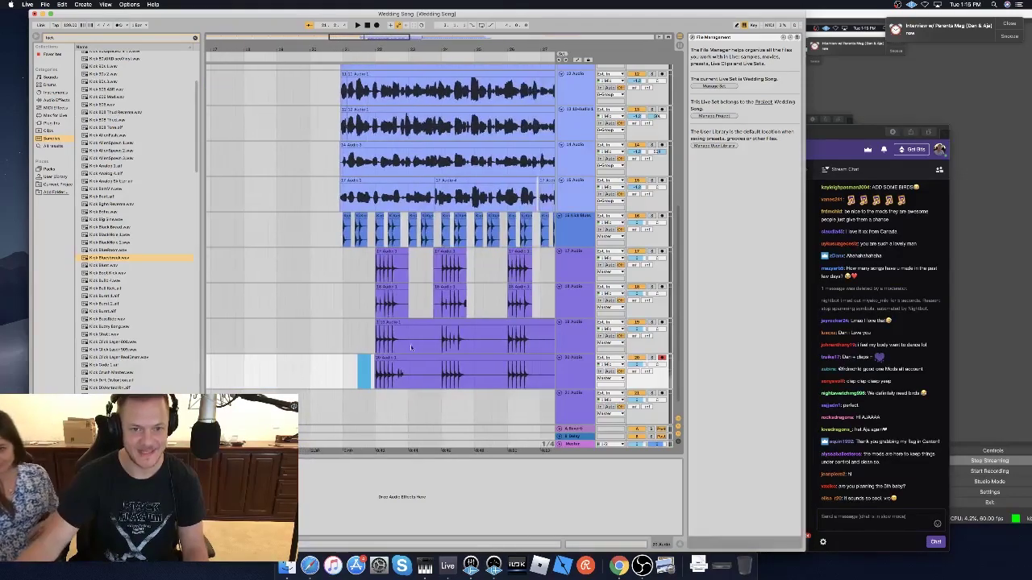
{"action": "left_click_drag", "start_coordinate": [400, 382], "coordinate": [429, 342]}
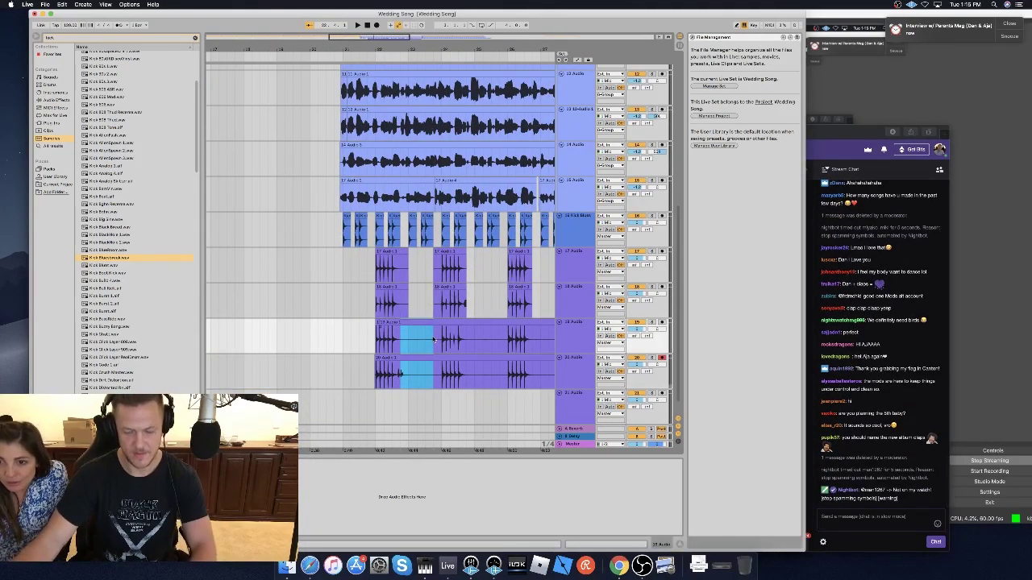
{"action": "key", "text": "Delete"}
{"action": "left_click_drag", "start_coordinate": [467, 294], "coordinate": [504, 367]}
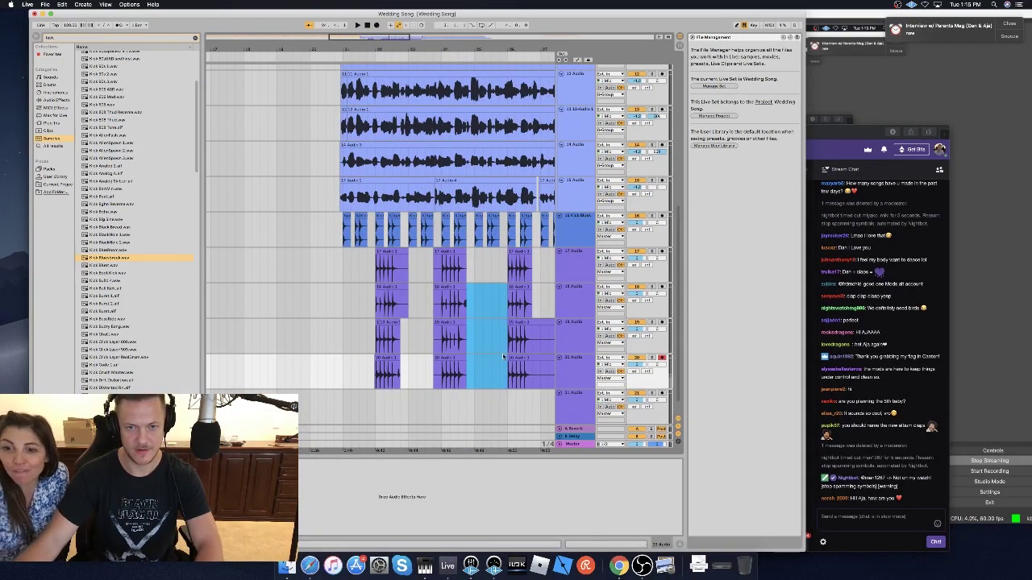
{"action": "scroll", "coordinate": [508, 321], "scroll_direction": "right", "scroll_amount": 3}
{"action": "left_click_drag", "start_coordinate": [463, 316], "coordinate": [490, 362]}
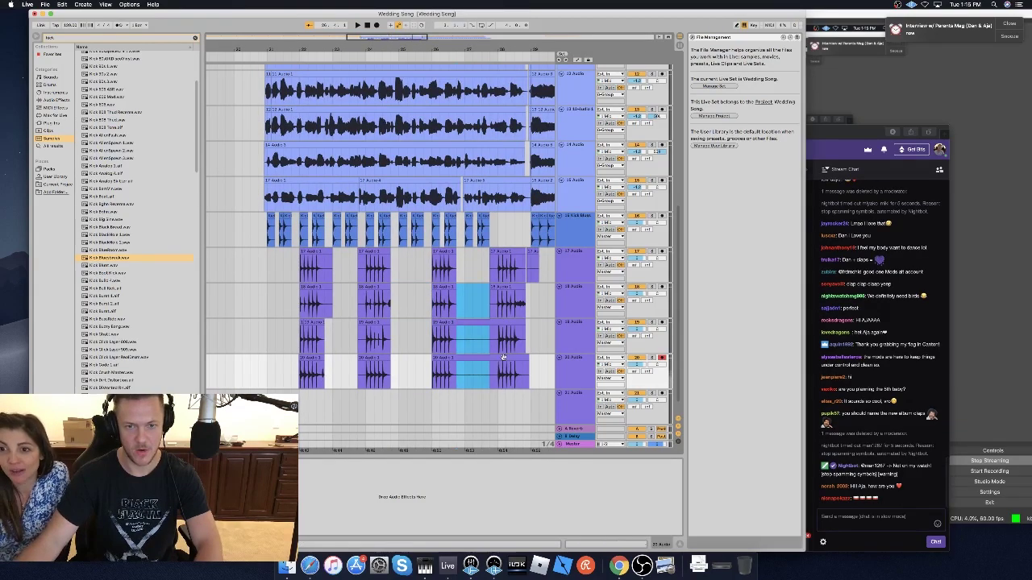
Remove the leftover audio after the last clap group on the clap tracks and trim the tail of the second layer's last clip.
{"action": "left_click_drag", "start_coordinate": [548, 290], "coordinate": [524, 379]}
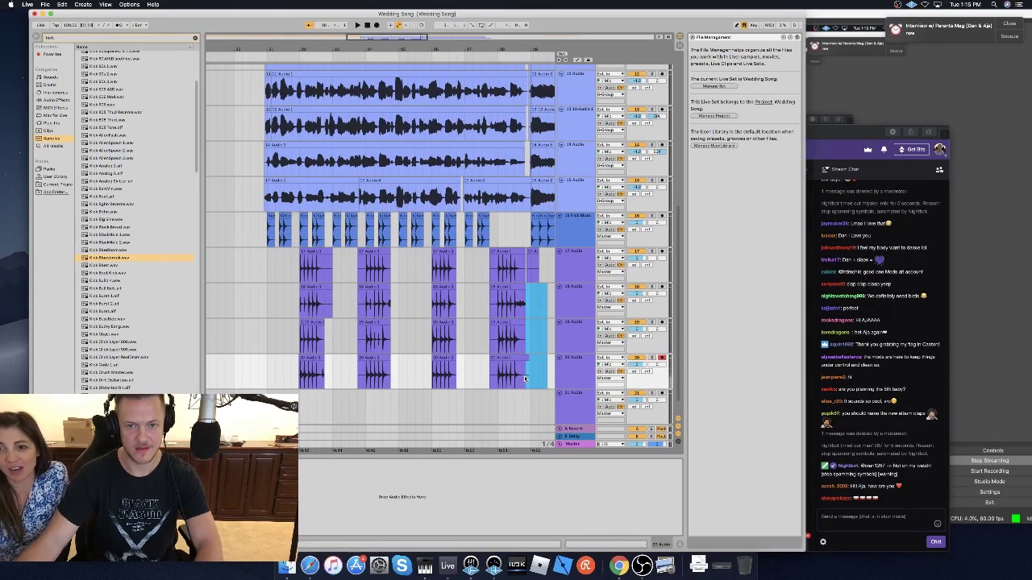
{"action": "left_click", "coordinate": [533, 274]}
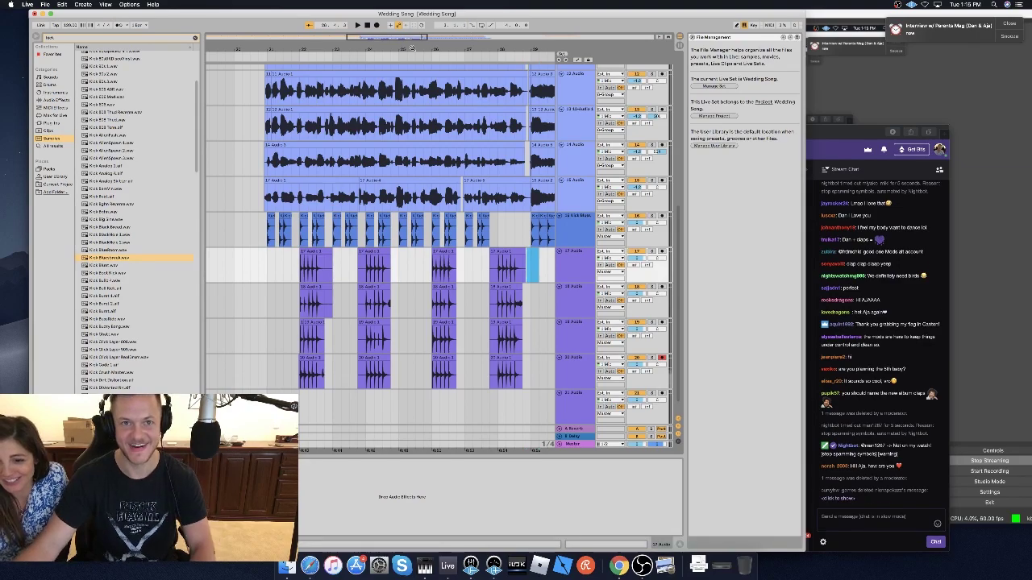
{"action": "left_click_drag", "start_coordinate": [416, 50], "coordinate": [465, 228]}
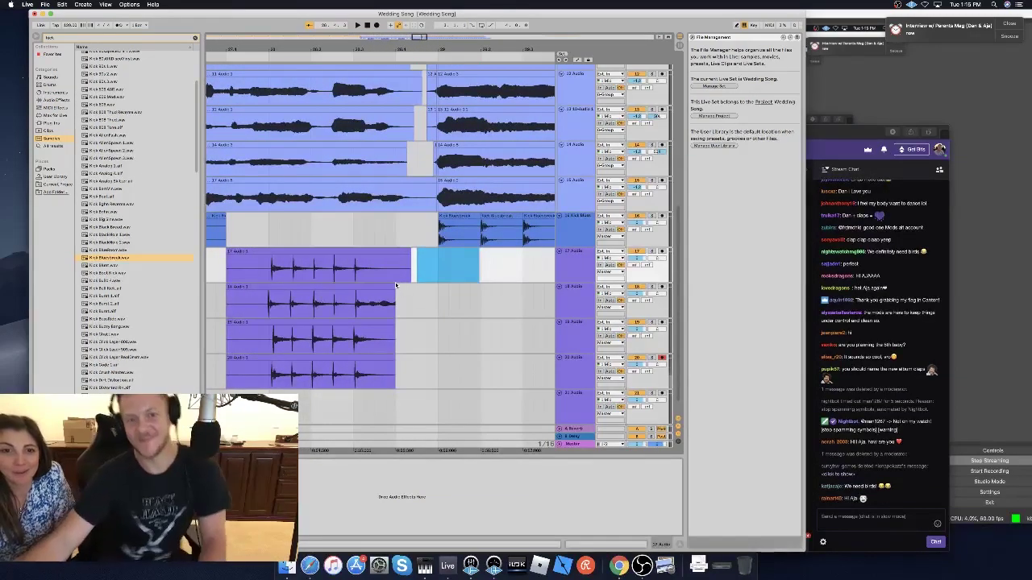
{"action": "left_click_drag", "start_coordinate": [393, 291], "coordinate": [363, 291]}
{"action": "left_click_drag", "start_coordinate": [414, 37], "coordinate": [383, 8]}
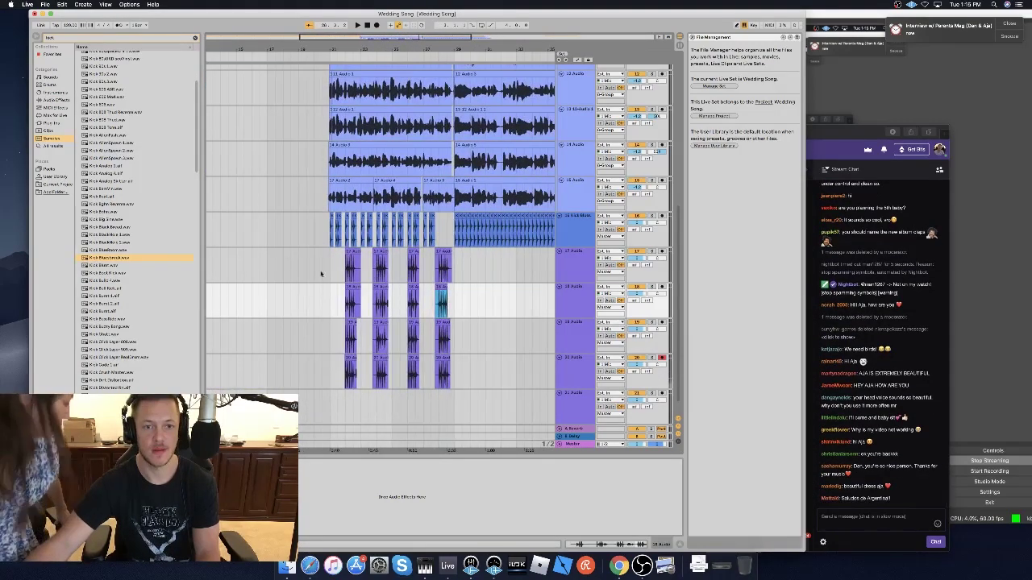
Duplicate the cleaned-up clap section across all four layers under the following vocal section, and group the four clap tracks.
{"action": "left_click_drag", "start_coordinate": [328, 260], "coordinate": [455, 387]}
{"action": "key", "text": "super+d"}
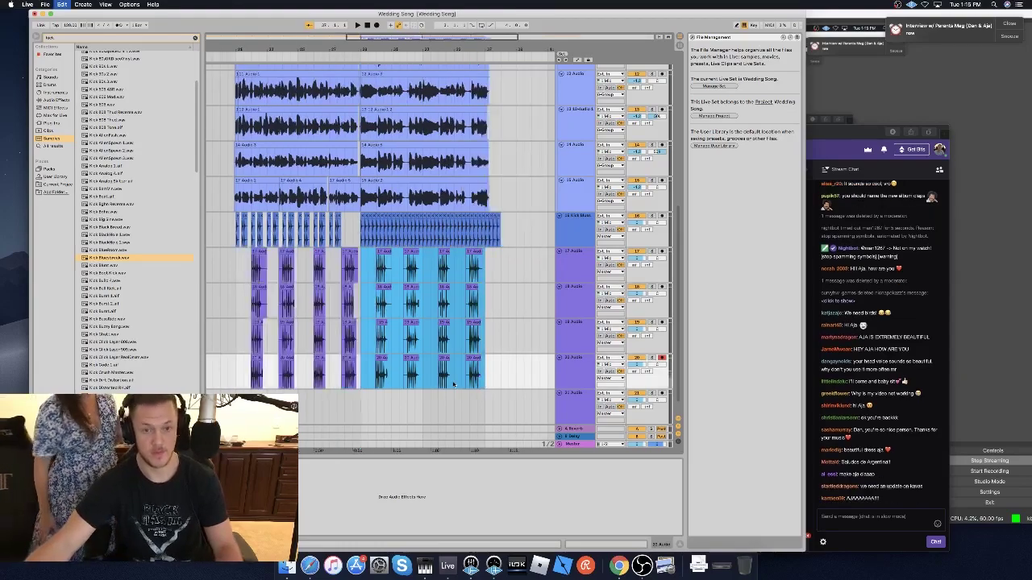
{"action": "left_click", "coordinate": [574, 257]}
{"action": "left_click", "coordinate": [582, 364], "text": "shift"}
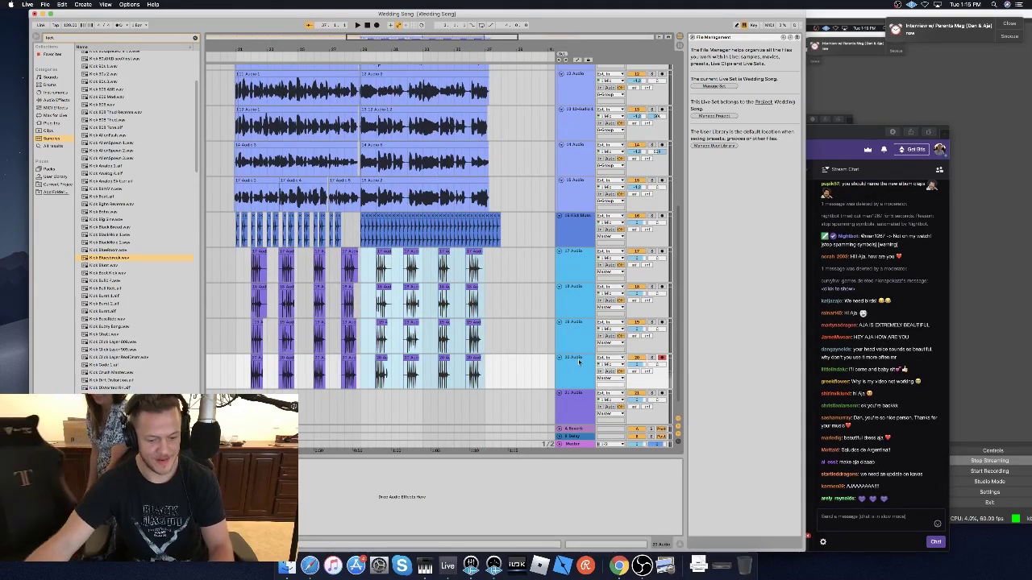
{"action": "key", "text": "super+g"}
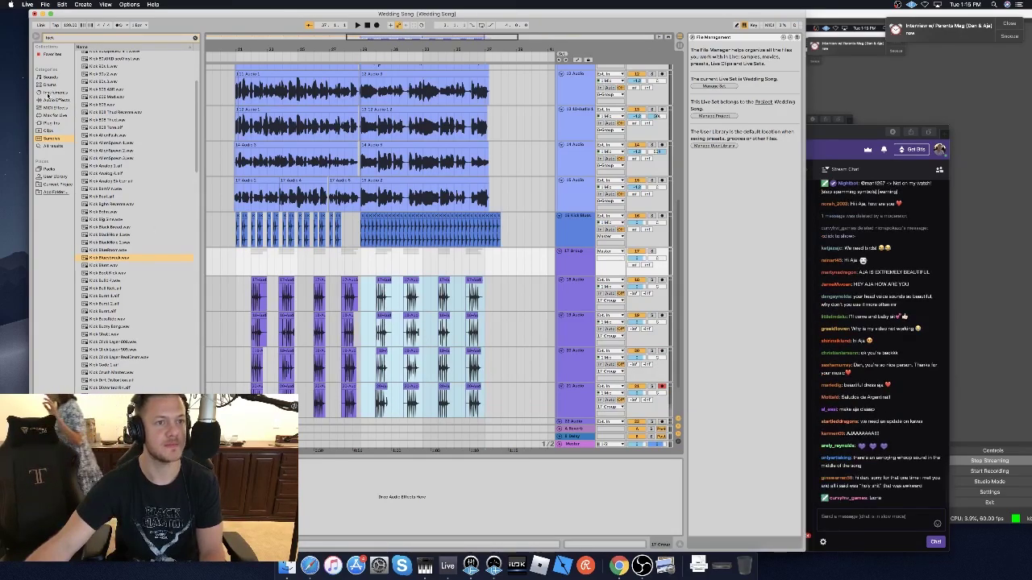
Add an EQ Eight audio effect to the clap group and start playback to hear the claps with the song.
{"action": "left_click", "coordinate": [57, 100]}
{"action": "left_click_drag", "start_coordinate": [84, 89], "coordinate": [253, 265]}
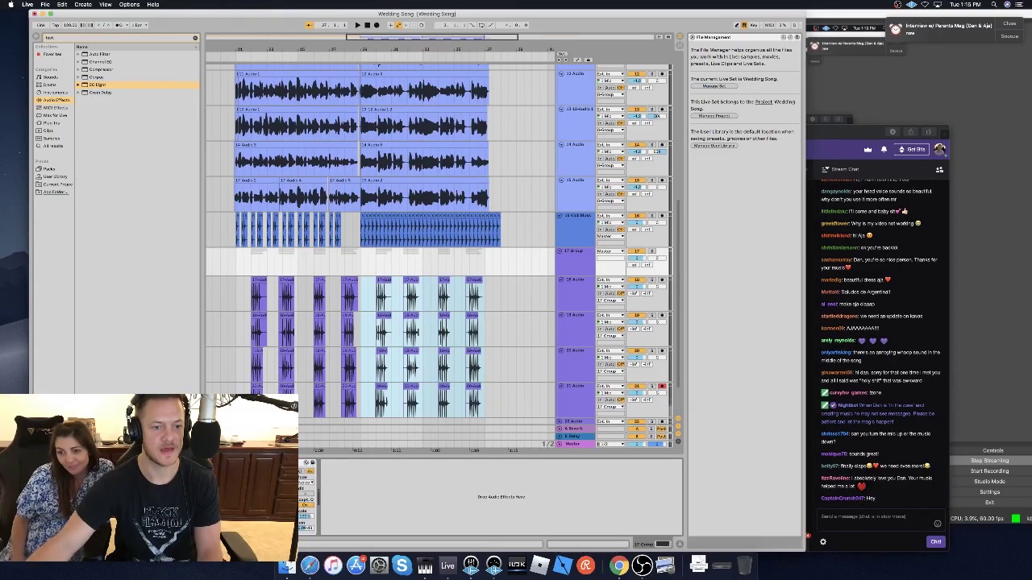
{"action": "key", "text": "space"}
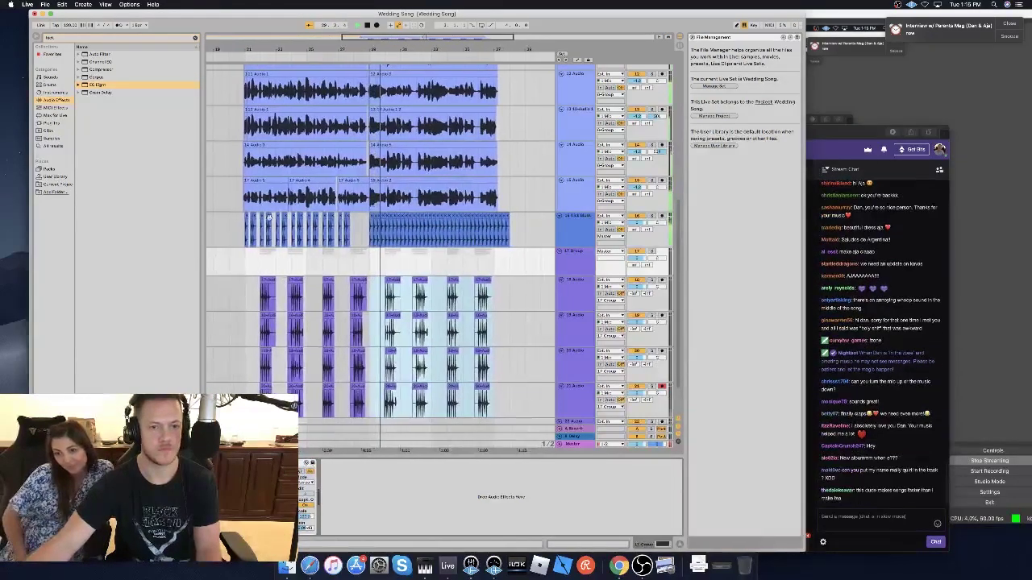
Lower the volume of the 17 Group clap track.
{"action": "left_click", "coordinate": [239, 280]}
{"action": "scroll", "coordinate": [239, 280], "scroll_direction": "left", "scroll_amount": 5}
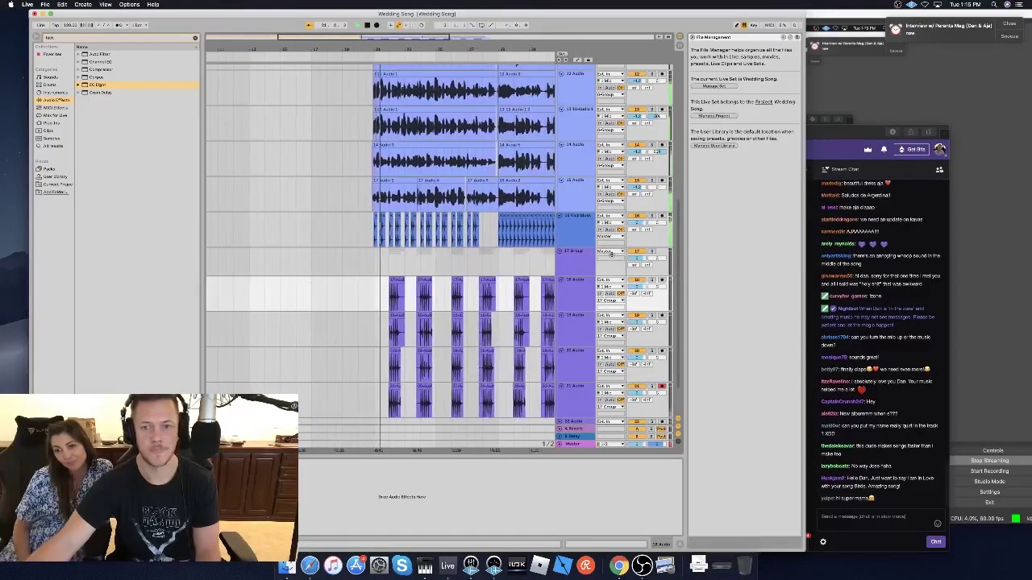
{"action": "left_click_drag", "start_coordinate": [635, 259], "coordinate": [635, 282]}
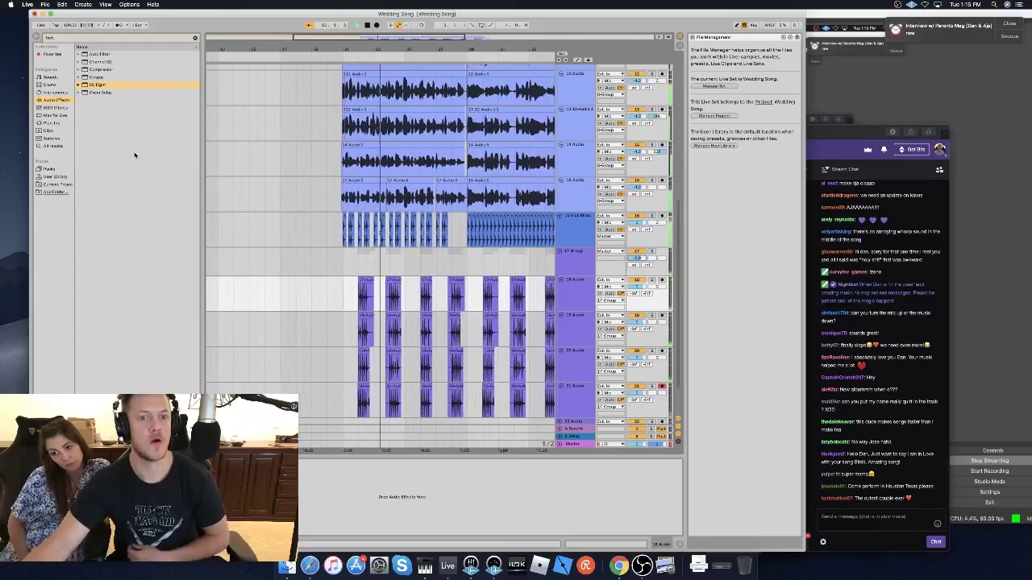
Clear the device search and add the Generic Compressor preset to the 17 Group track.
{"action": "left_click", "coordinate": [77, 70]}
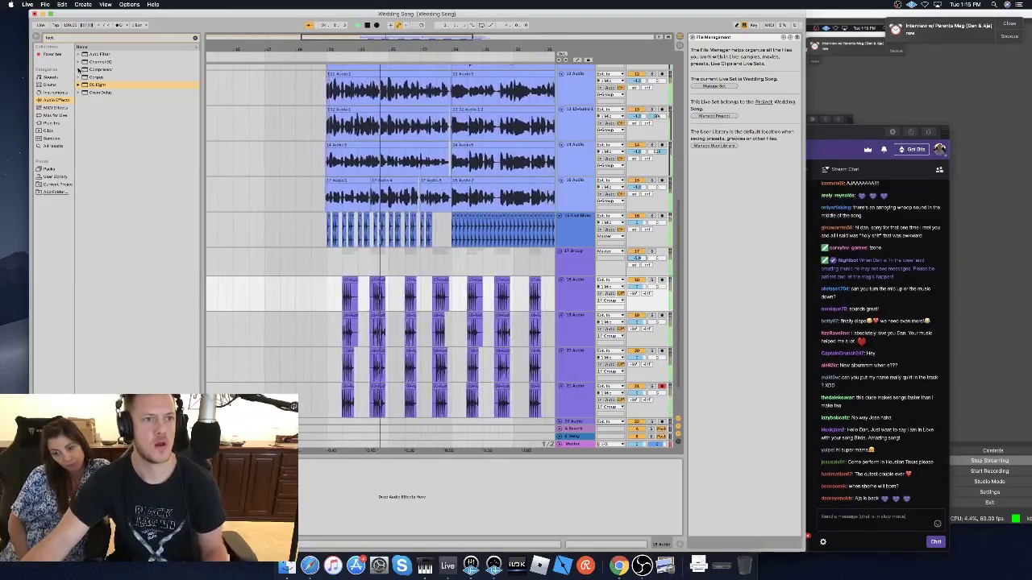
{"action": "left_click_drag", "start_coordinate": [70, 41], "coordinate": [3, 42]}
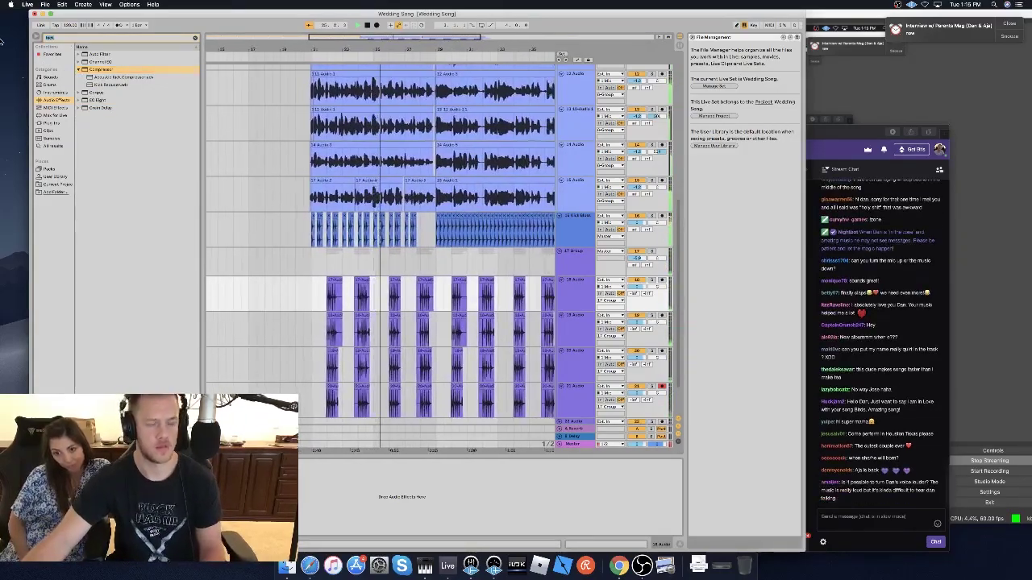
{"action": "key", "text": "BackSpace"}
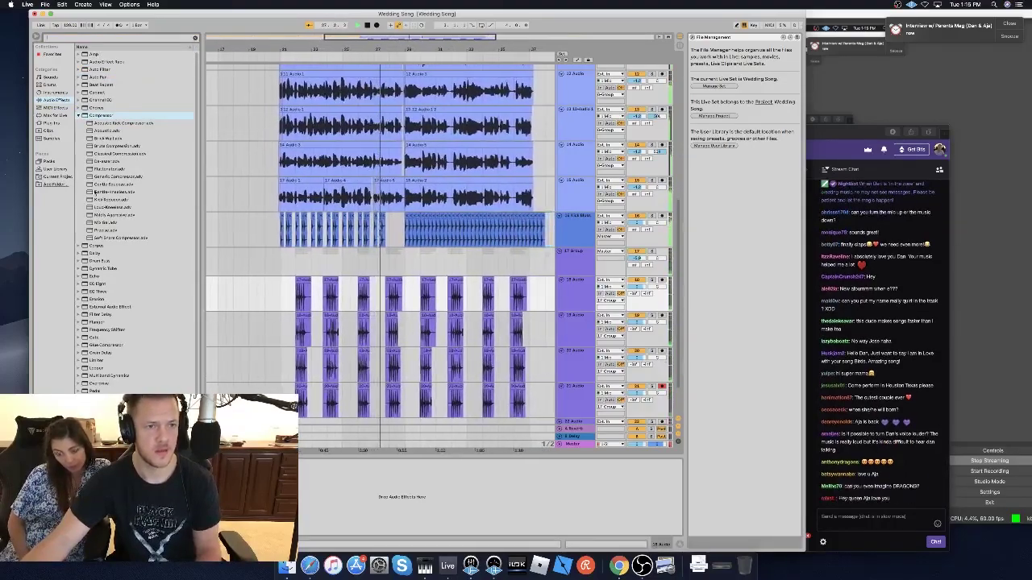
{"action": "left_click_drag", "start_coordinate": [103, 177], "coordinate": [270, 260]}
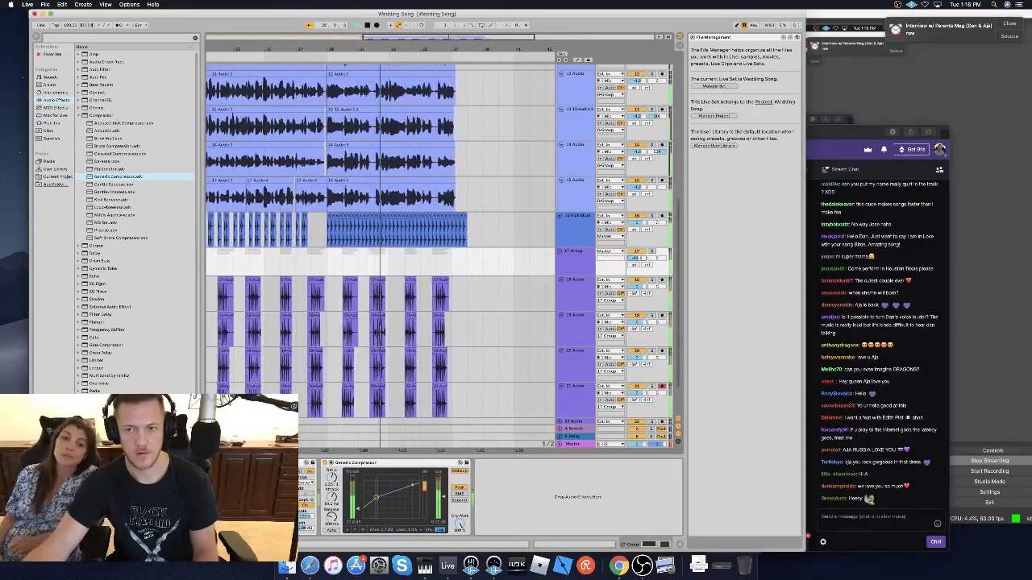
Copy the clap hits across all four clap tracks and paste them where the continuous kick pattern begins.
{"action": "left_click_drag", "start_coordinate": [385, 34], "coordinate": [373, 292]}
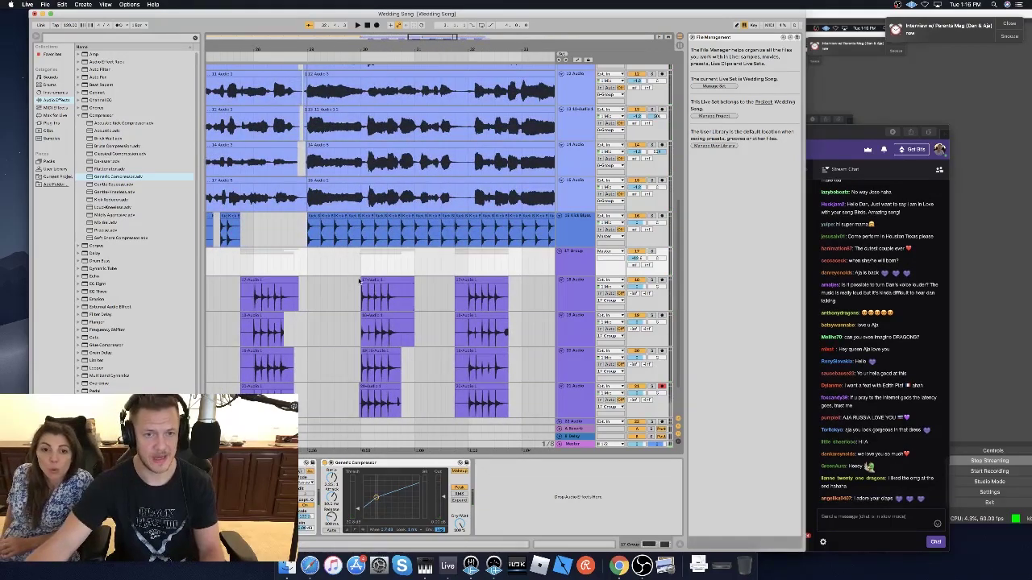
{"action": "left_click", "coordinate": [381, 340]}
{"action": "scroll", "coordinate": [382, 338], "scroll_direction": "down", "scroll_amount": 3}
{"action": "left_click", "coordinate": [390, 362], "text": "shift"}
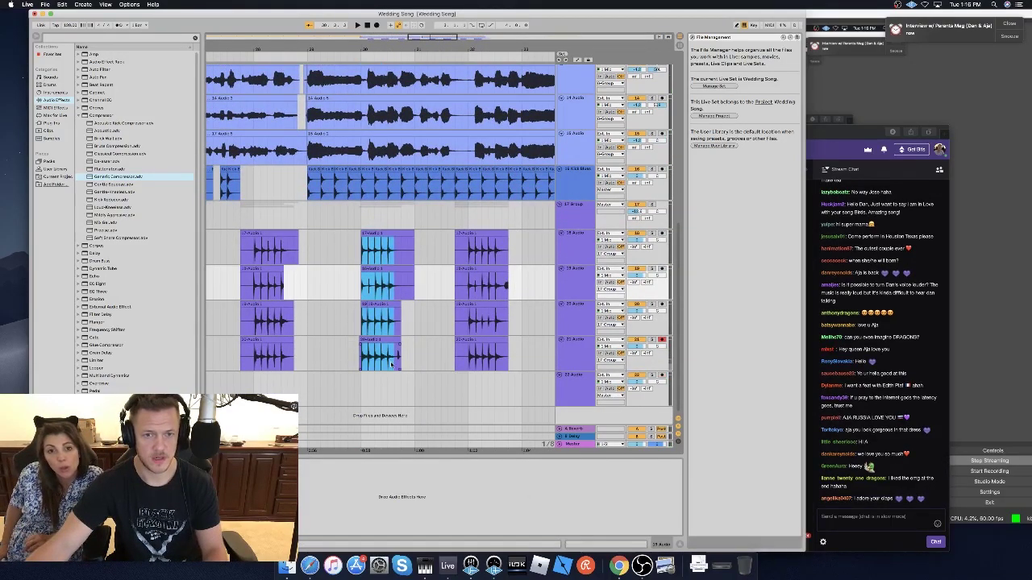
{"action": "left_click", "coordinate": [308, 248]}
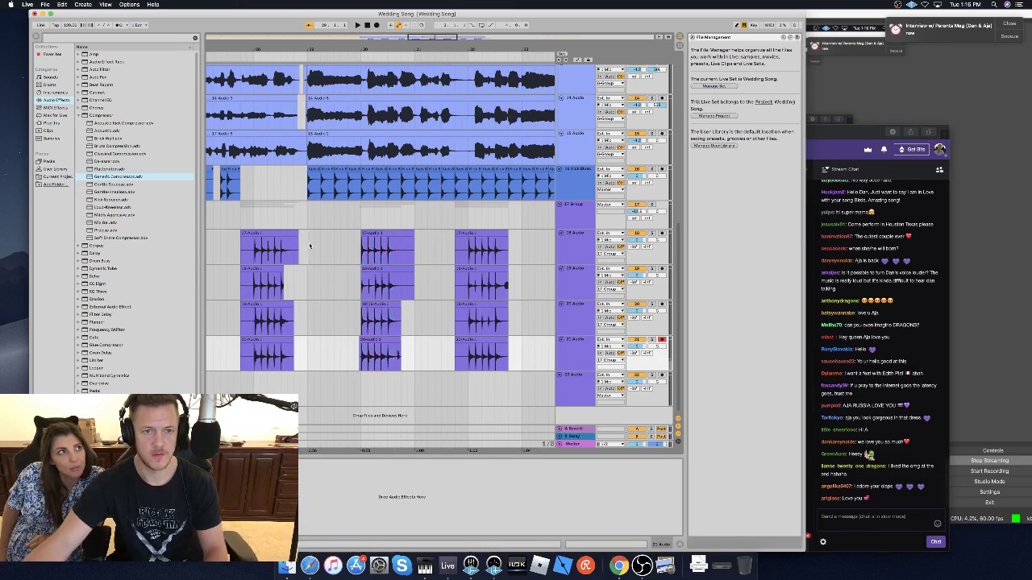
{"action": "key", "text": "super+v"}
Copy the clap hits from the last visible set of clips and paste them directly after the newly placed claps.
{"action": "left_click_drag", "start_coordinate": [469, 249], "coordinate": [486, 308]}
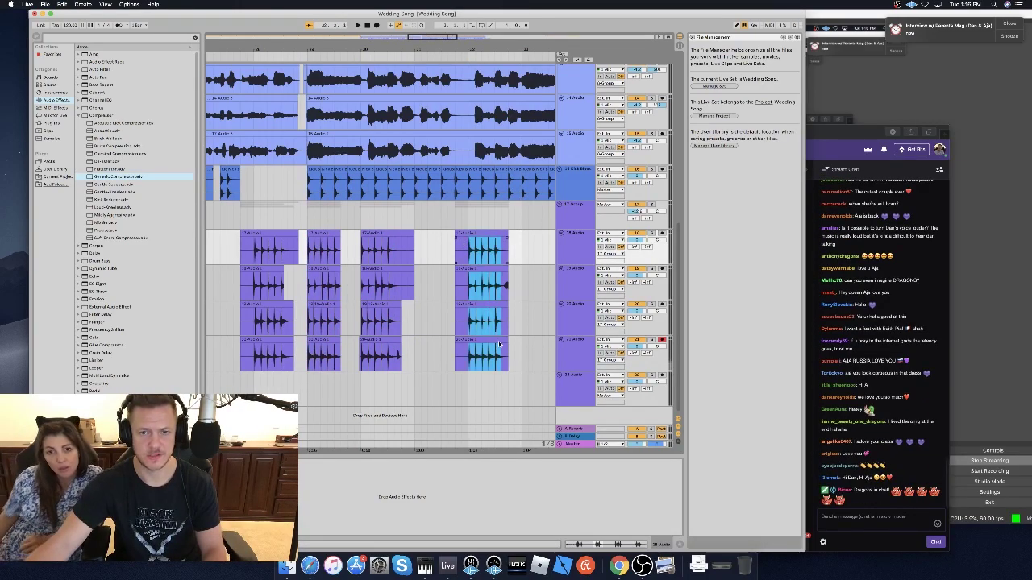
{"action": "left_click", "coordinate": [496, 341]}
{"action": "key", "text": "super+c"}
{"action": "left_click", "coordinate": [339, 247]}
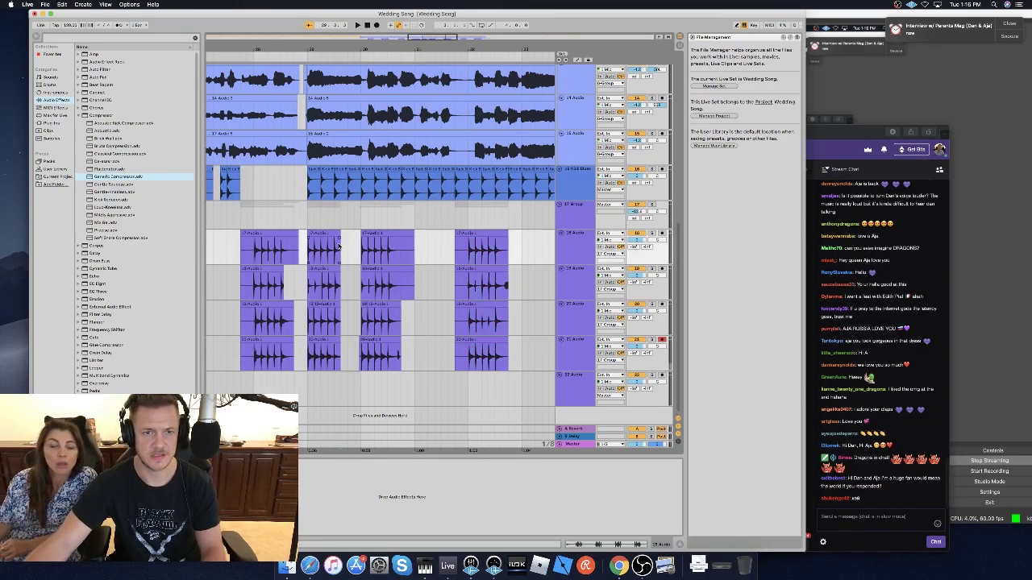
{"action": "key", "text": "ctrl+v"}
Duplicate the pasted clap section repeatedly so it fills the rest of the continuous kick section on all four tracks.
{"action": "key", "text": "ctrl+d"}
{"action": "key", "text": "ctrl+d"}
{"action": "key", "text": "ctrl+d"}
{"action": "key", "text": "ctrl+d"}
{"action": "key", "text": "ctrl+d"}
{"action": "key", "text": "ctrl+d"}
{"action": "key", "text": "ctrl+d"}
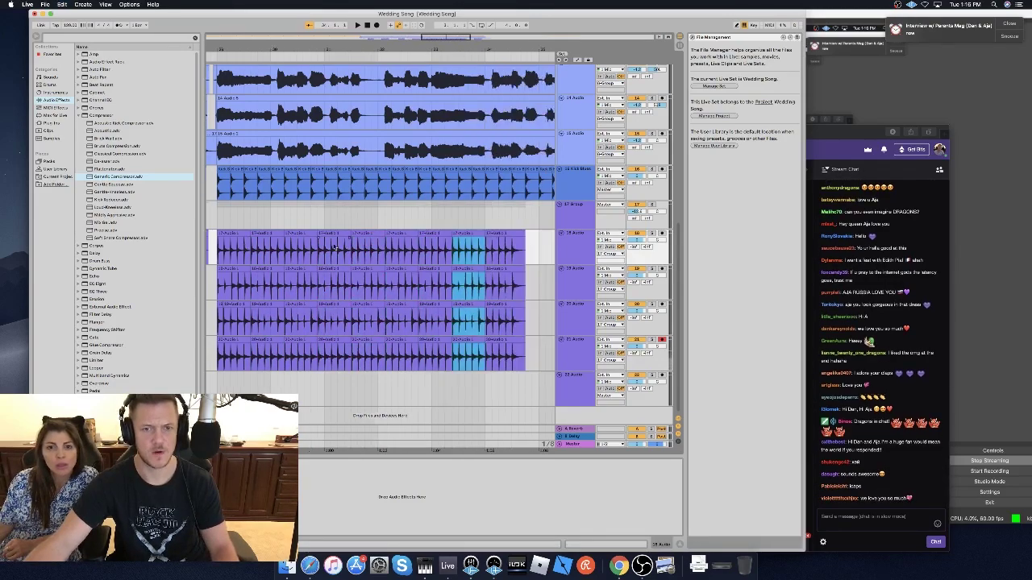
Play back the second half of the song to check the continuous claps.
{"action": "scroll", "coordinate": [387, 255], "scroll_direction": "left", "scroll_amount": 6}
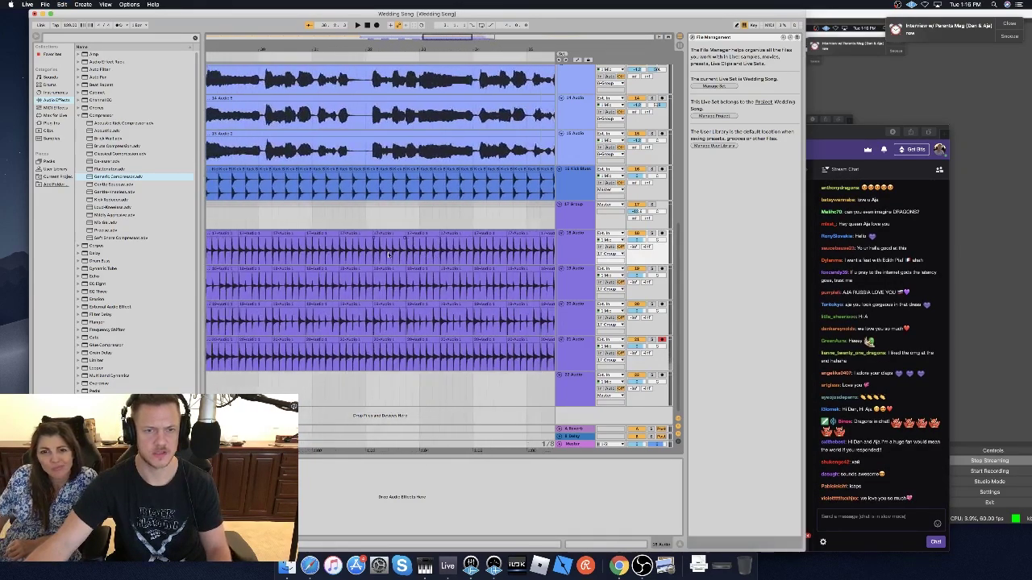
{"action": "left_click", "coordinate": [311, 225]}
{"action": "key", "text": "space"}
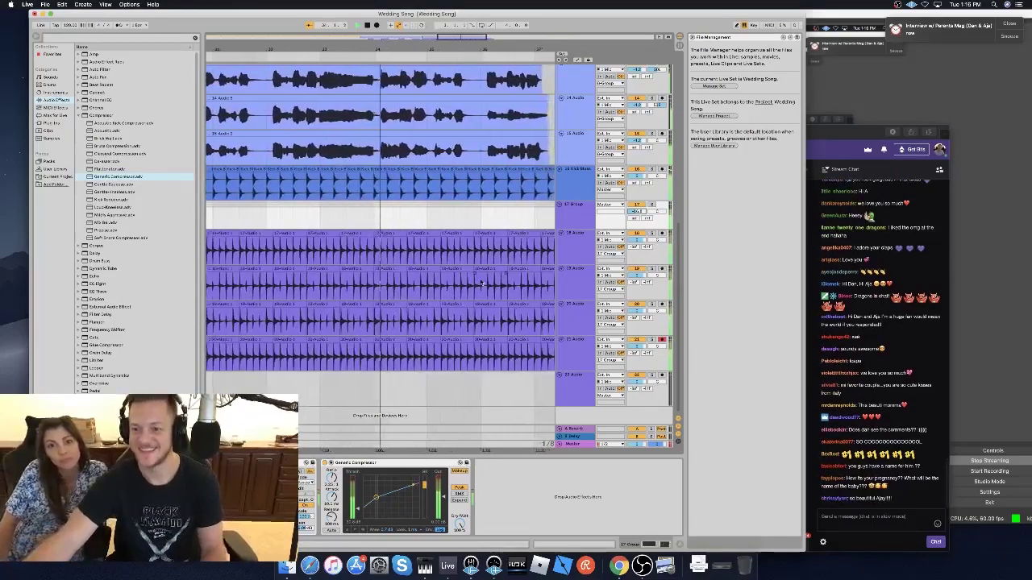
{"action": "key", "text": "space"}
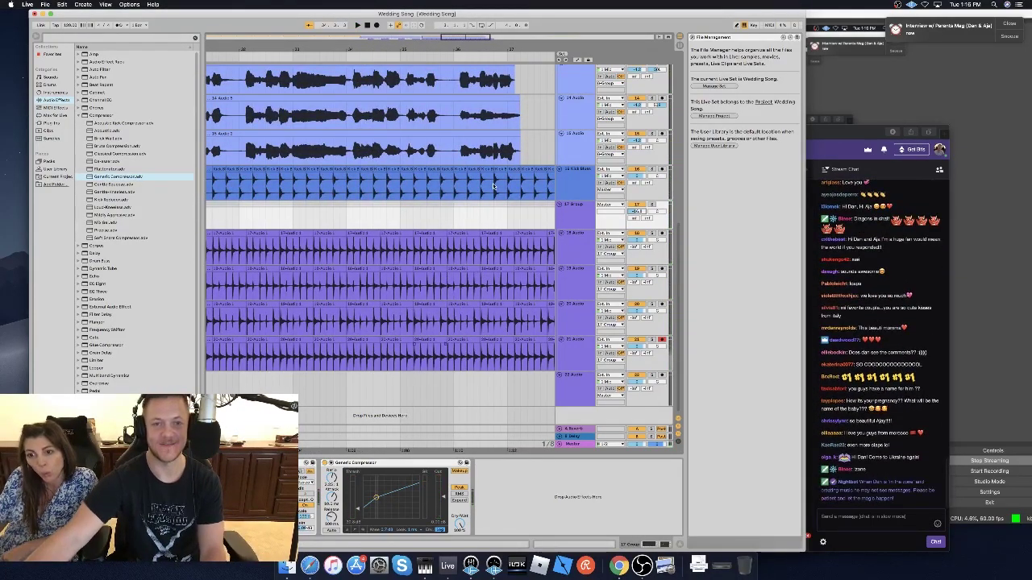
Delete the empty 22 Audio track and insert a new audio track below the clap group.
{"action": "left_click_drag", "start_coordinate": [451, 37], "coordinate": [403, 16]}
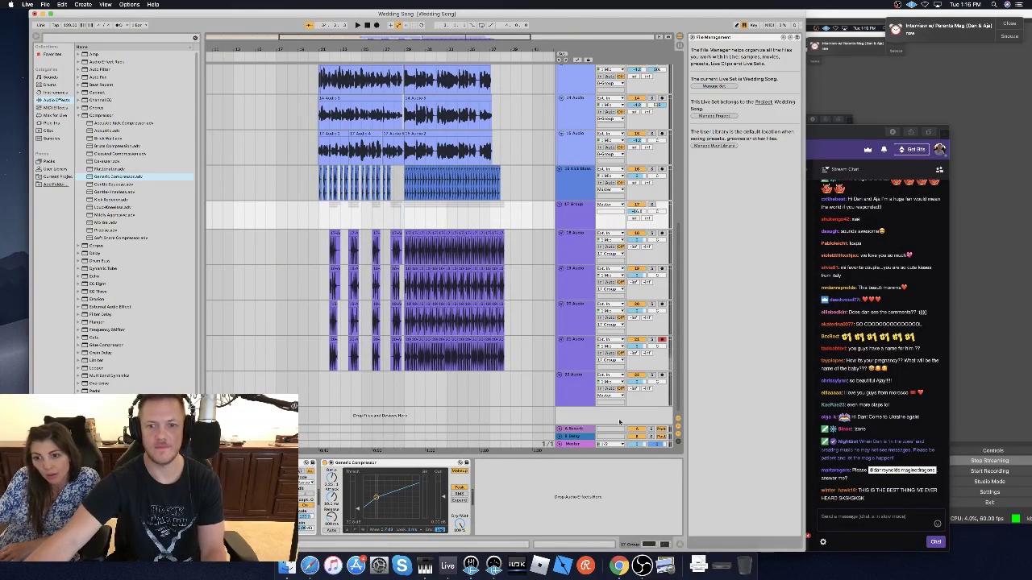
{"action": "left_click", "coordinate": [580, 382]}
{"action": "key", "text": "Delete"}
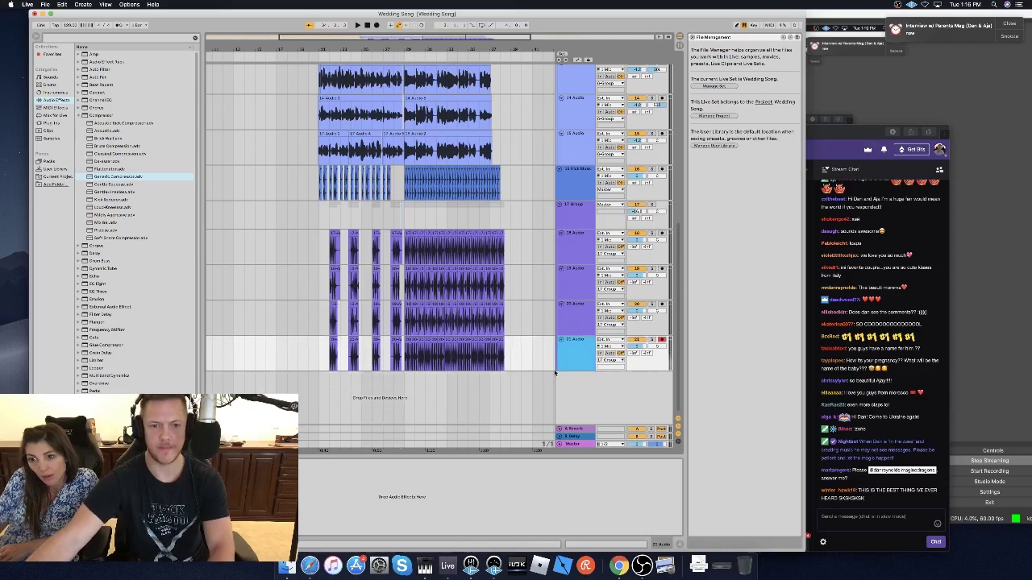
{"action": "left_click", "coordinate": [78, 115]}
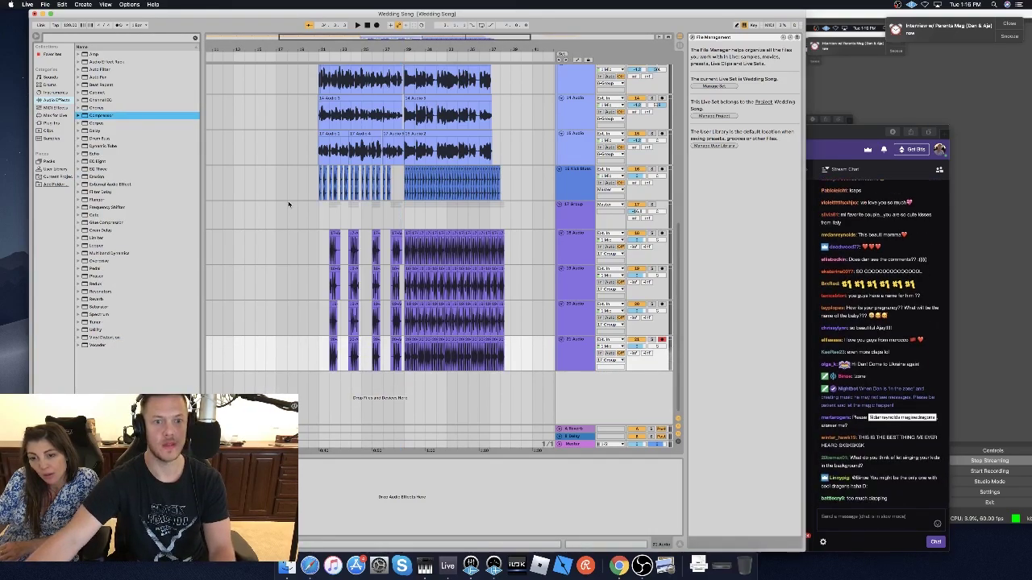
{"action": "left_click", "coordinate": [320, 253]}
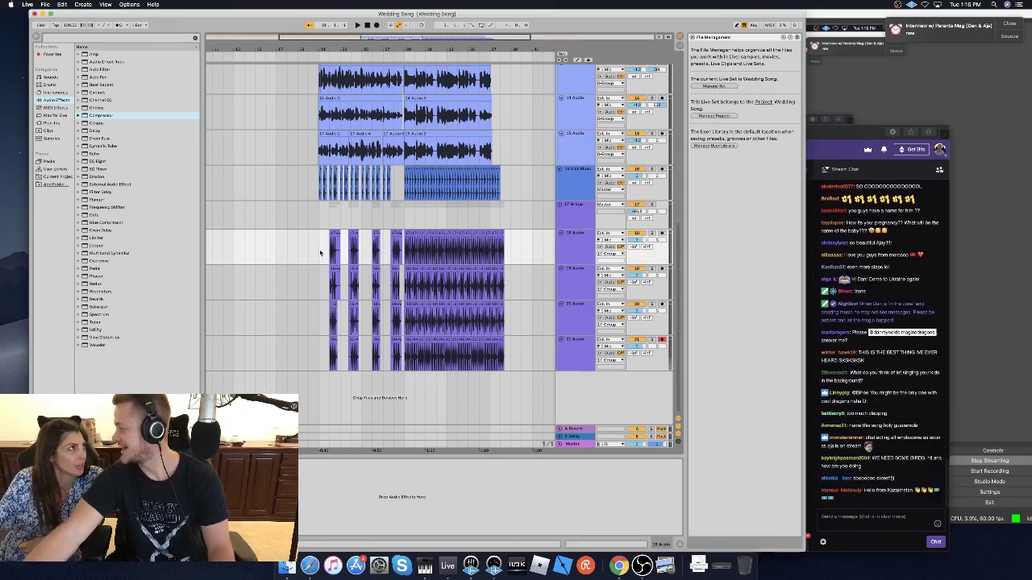
{"action": "right_click", "coordinate": [568, 380]}
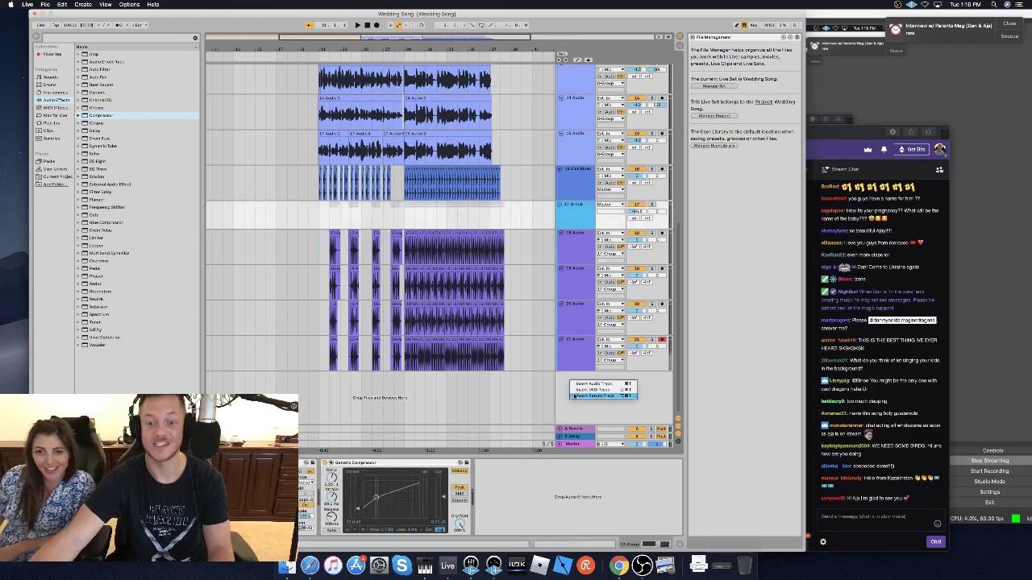
{"action": "left_click", "coordinate": [595, 385]}
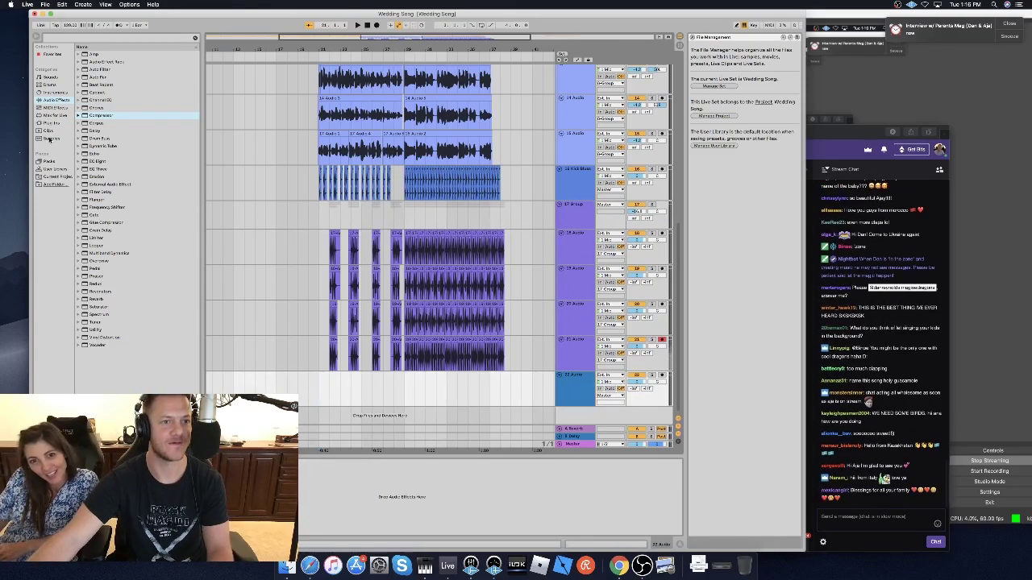
Search the samples for "shaker" and audition several of the shaker sounds.
{"action": "left_click", "coordinate": [62, 139]}
{"action": "left_click", "coordinate": [58, 38]}
{"action": "type", "text": "shaker"}
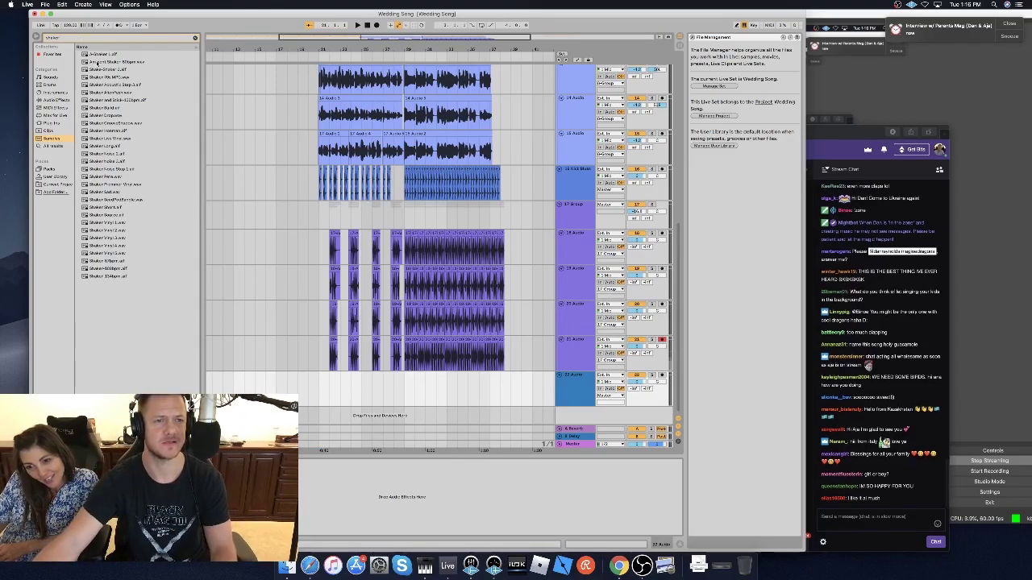
{"action": "left_click", "coordinate": [102, 61]}
{"action": "left_click", "coordinate": [98, 69]}
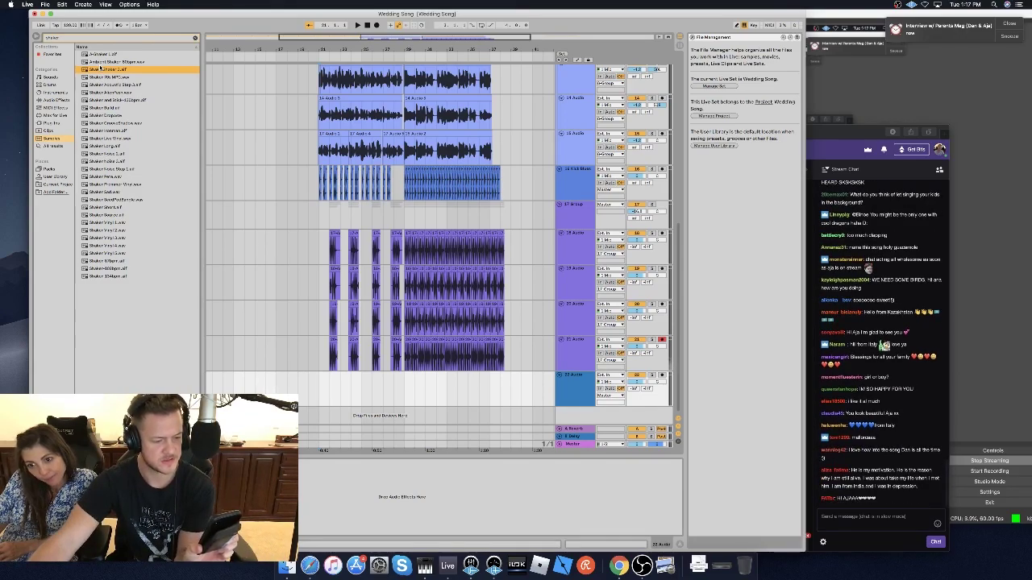
{"action": "key", "text": "Down"}
{"action": "key", "text": "Down"}
{"action": "key", "text": "Down"}
{"action": "key", "text": "Down"}
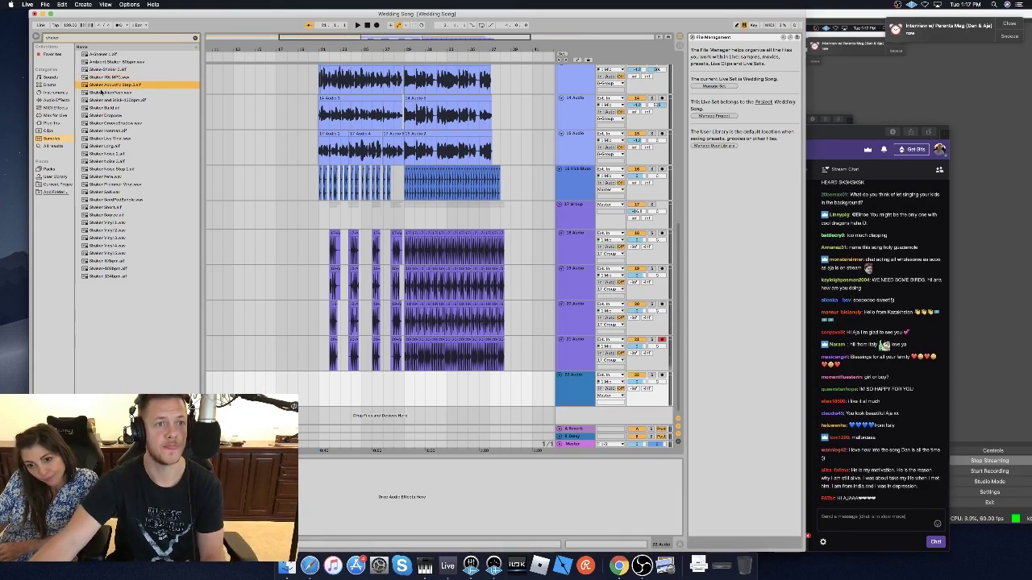
{"action": "left_click", "coordinate": [102, 108]}
{"action": "left_click", "coordinate": [102, 115]}
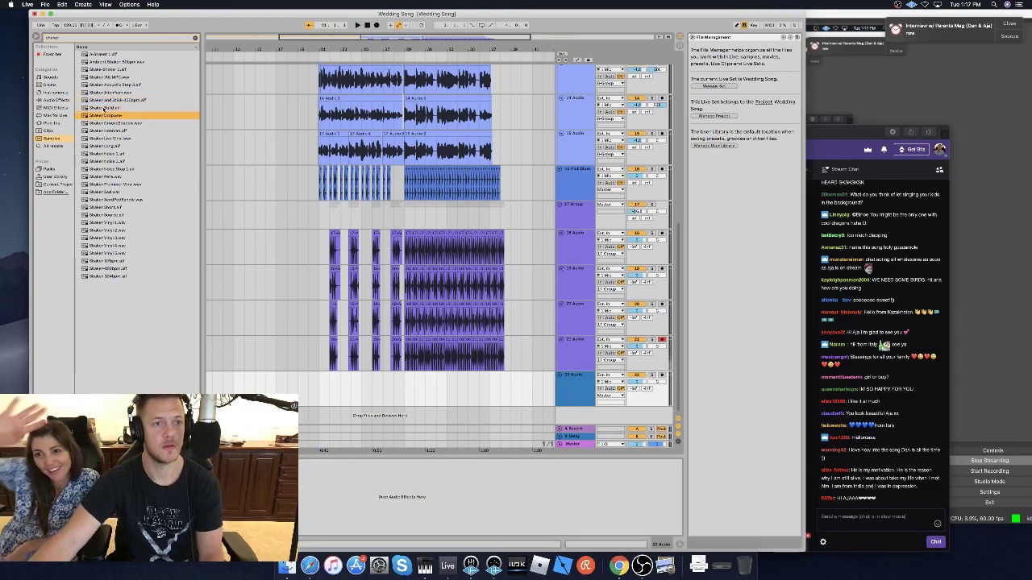
Try placing the Shaker Build sample on the new audio track in line with the first kick.
{"action": "left_click", "coordinate": [99, 108]}
{"action": "left_click_drag", "start_coordinate": [270, 286], "coordinate": [320, 387]}
{"action": "left_click_drag", "start_coordinate": [286, 37], "coordinate": [317, 226]}
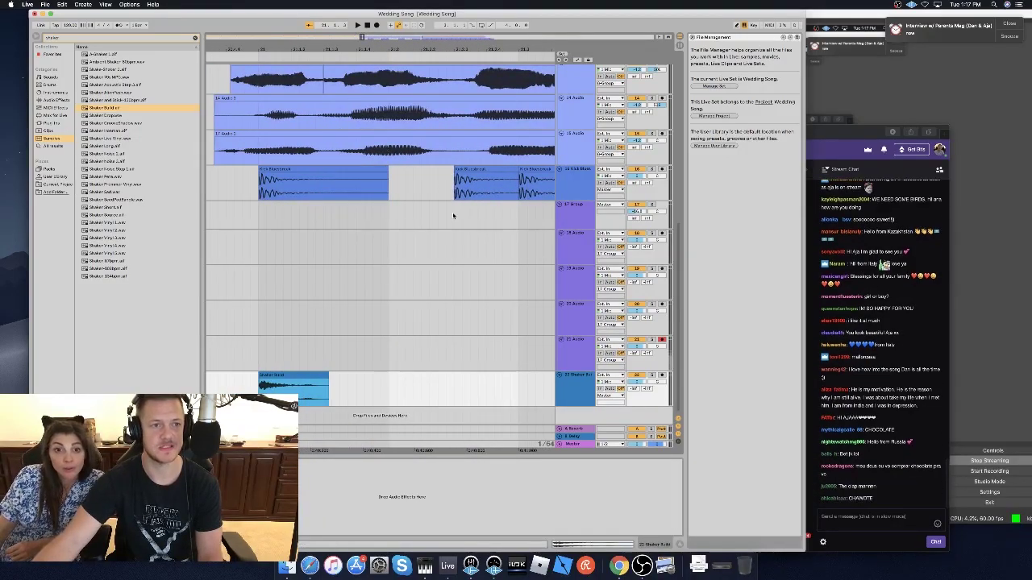
Try the Shaker GrooveShadow sample on the new audio track in place of Shaker Build.
{"action": "left_click", "coordinate": [94, 108]}
{"action": "left_click", "coordinate": [106, 123]}
{"action": "left_click_drag", "start_coordinate": [104, 124], "coordinate": [286, 386]}
{"action": "scroll", "coordinate": [286, 386], "scroll_direction": "left", "scroll_amount": 1}
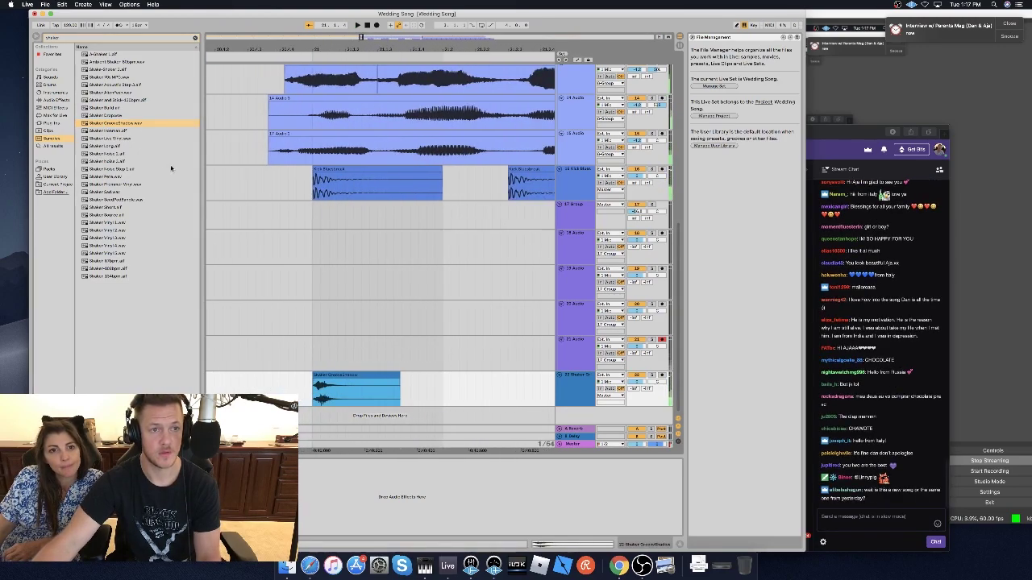
Audition another shaker sample and remove the trial shaker clips from the new audio track.
{"action": "left_click", "coordinate": [96, 131]}
{"action": "left_click_drag", "start_coordinate": [127, 161], "coordinate": [436, 411]}
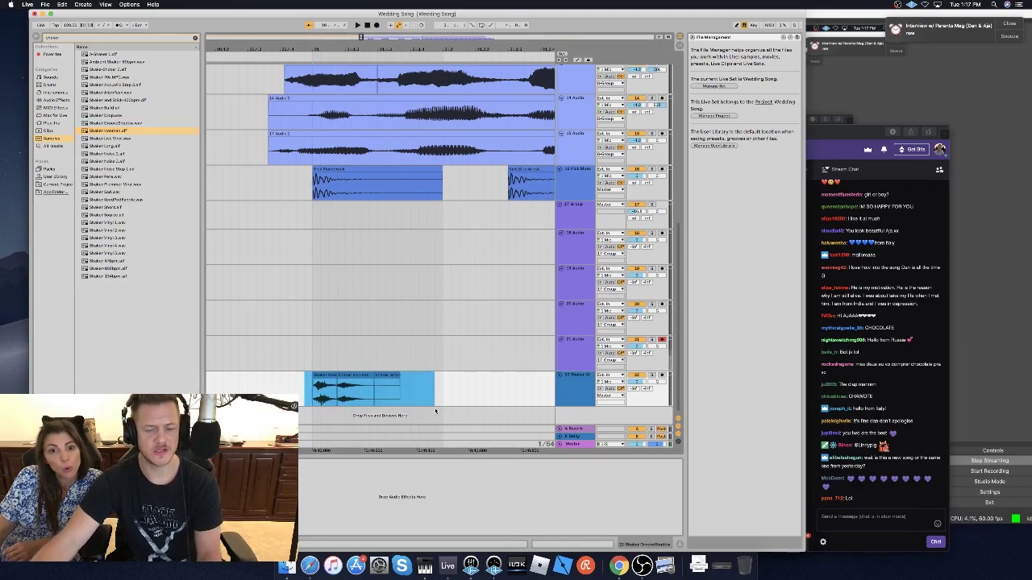
{"action": "left_click_drag", "start_coordinate": [360, 36], "coordinate": [366, 38]}
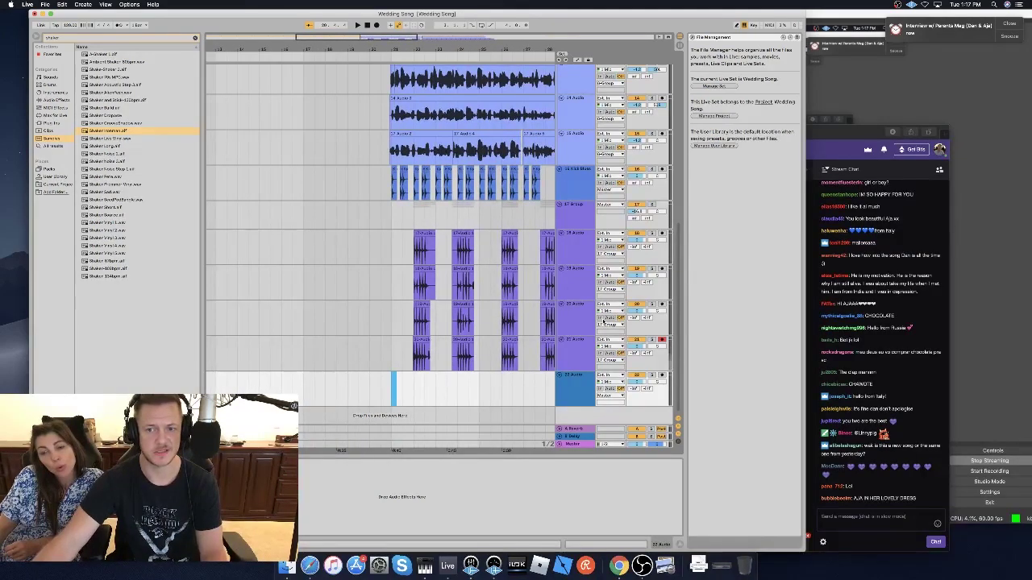
Arm the 22 Audio track, play the song from the first kick, and record a first live shaker take.
{"action": "left_click", "coordinate": [660, 375]}
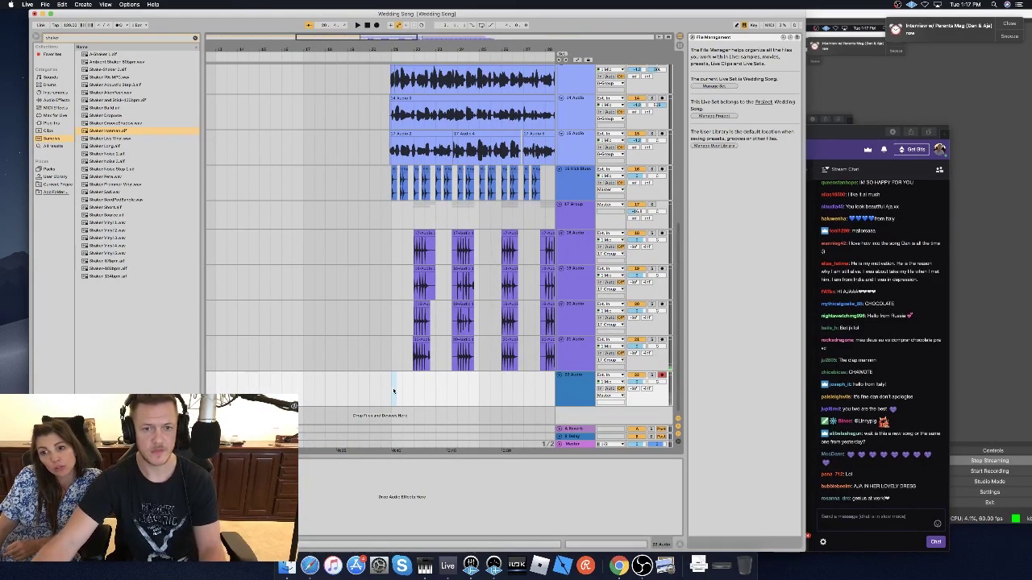
{"action": "key", "text": "space"}
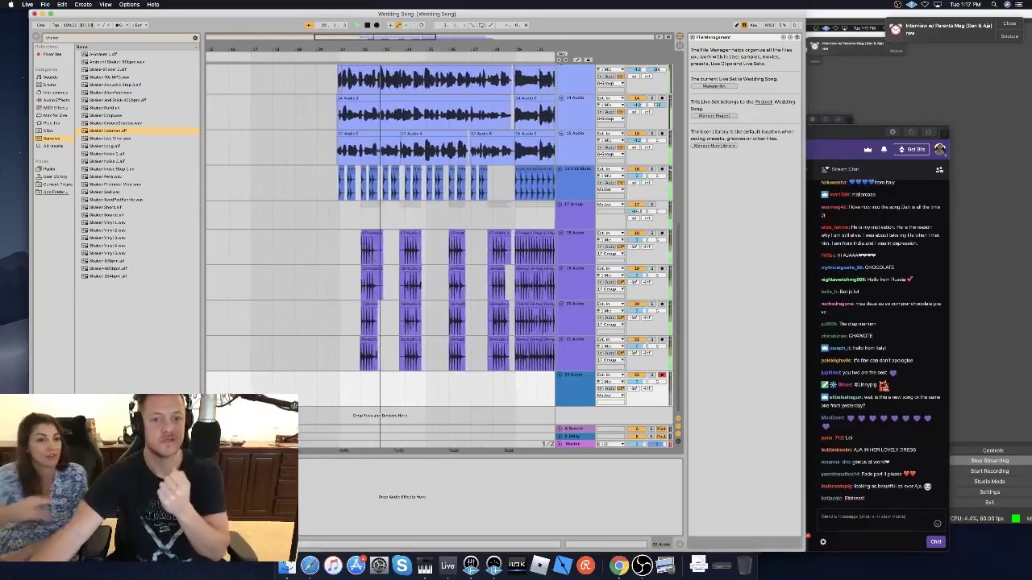
{"action": "key", "text": "space"}
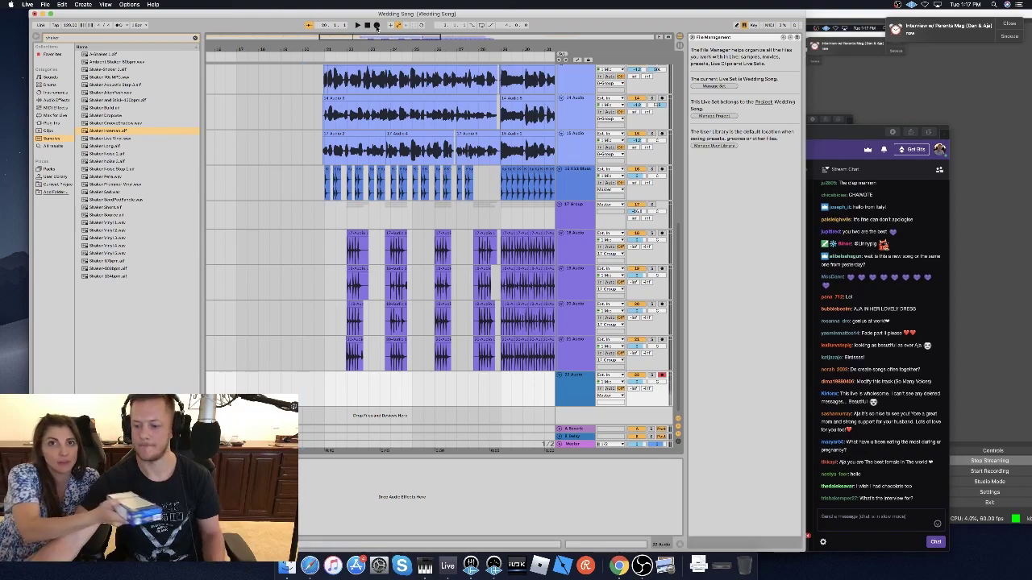
{"action": "left_click", "coordinate": [376, 26]}
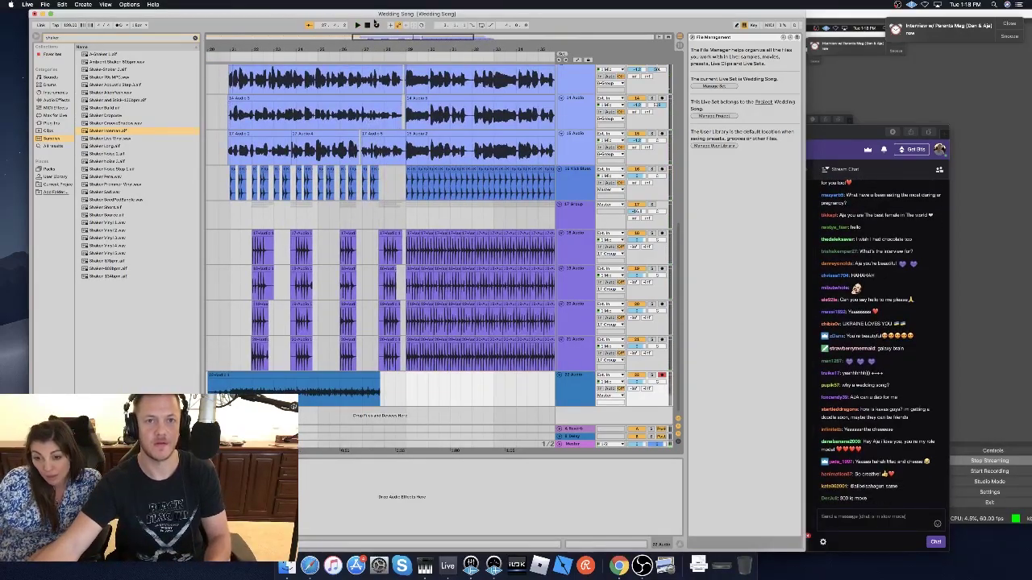
Record a live shaker take on the 22 Audio track through to the end of the vocals and stop playback.
{"action": "left_click", "coordinate": [376, 25]}
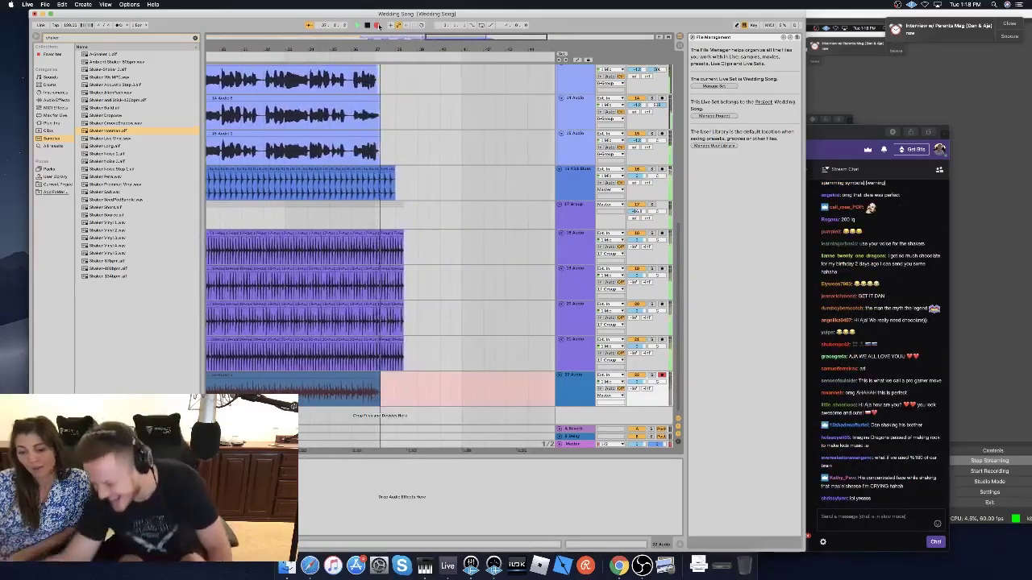
{"action": "key", "text": "space"}
{"action": "scroll", "coordinate": [426, 391], "scroll_direction": "left", "scroll_amount": 10}
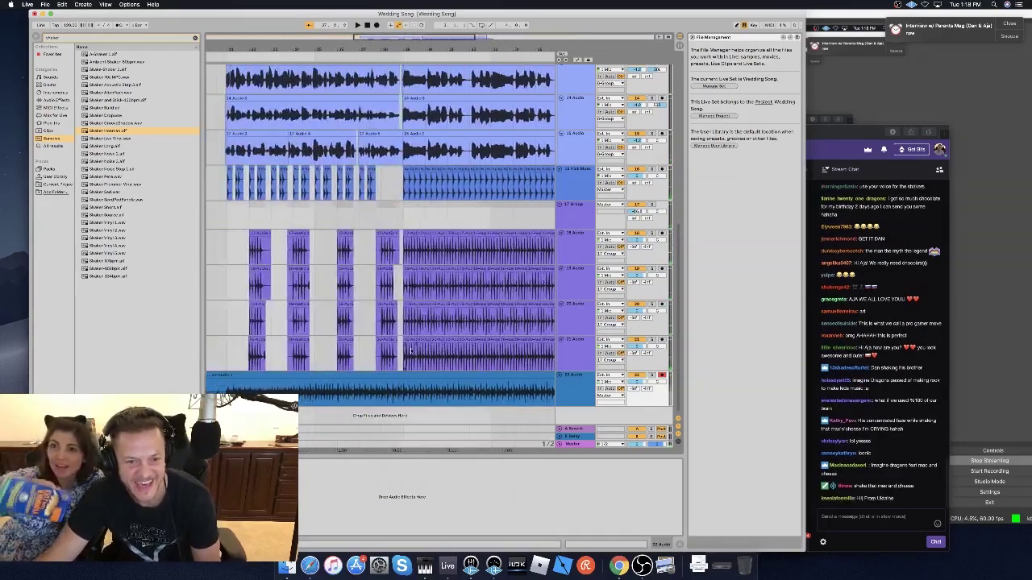
Delete the lead-in of the recorded shaker take on the 22 Audio track and move the remaining clip to the start of the vocals.
{"action": "left_click", "coordinate": [451, 400]}
{"action": "key", "text": "space"}
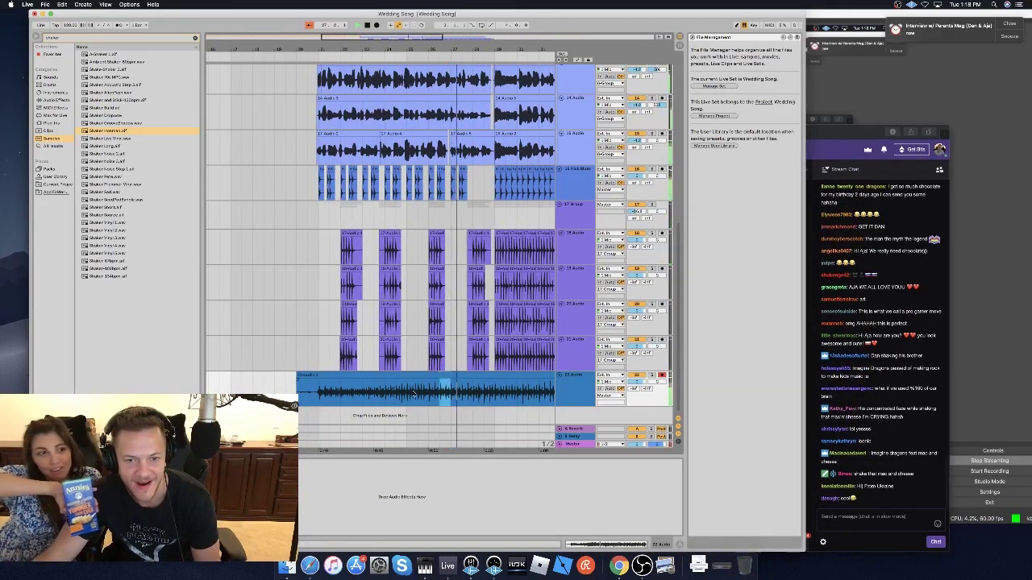
{"action": "left_click_drag", "start_coordinate": [450, 400], "coordinate": [282, 389]}
{"action": "key", "text": "Delete"}
{"action": "key", "text": "space"}
{"action": "left_click_drag", "start_coordinate": [475, 375], "coordinate": [346, 384]}
{"action": "left_click", "coordinate": [347, 387]}
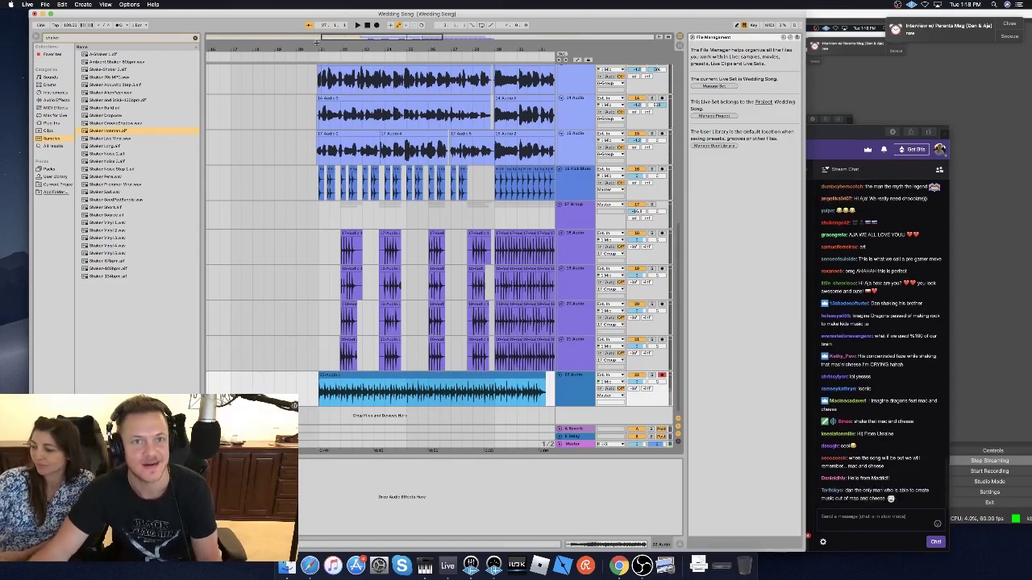
Play the claps section and nudge the shaker clip on the 22 Audio track slightly earlier to tighten its timing.
{"action": "left_click_drag", "start_coordinate": [334, 45], "coordinate": [419, 275]}
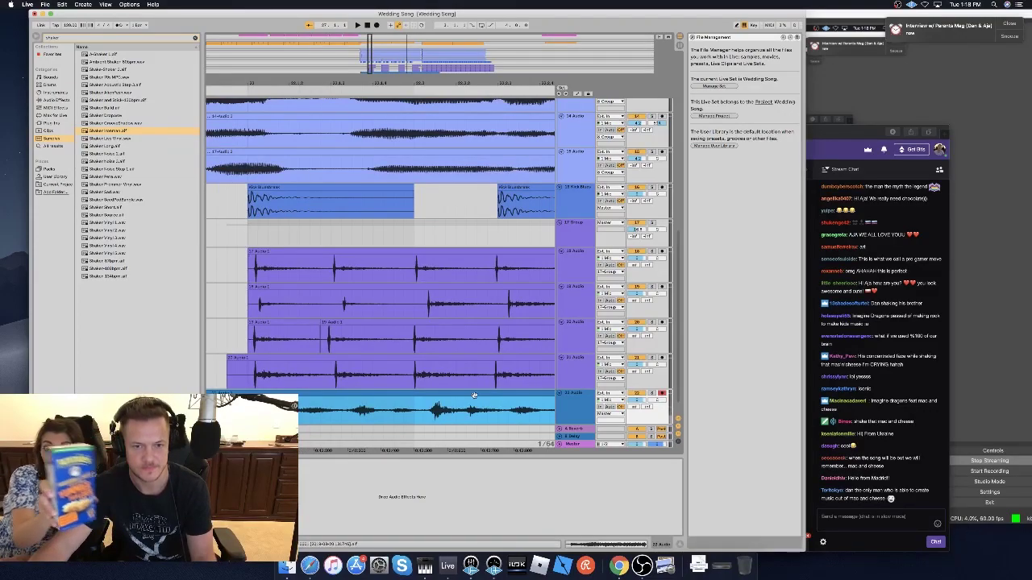
{"action": "key", "text": "space"}
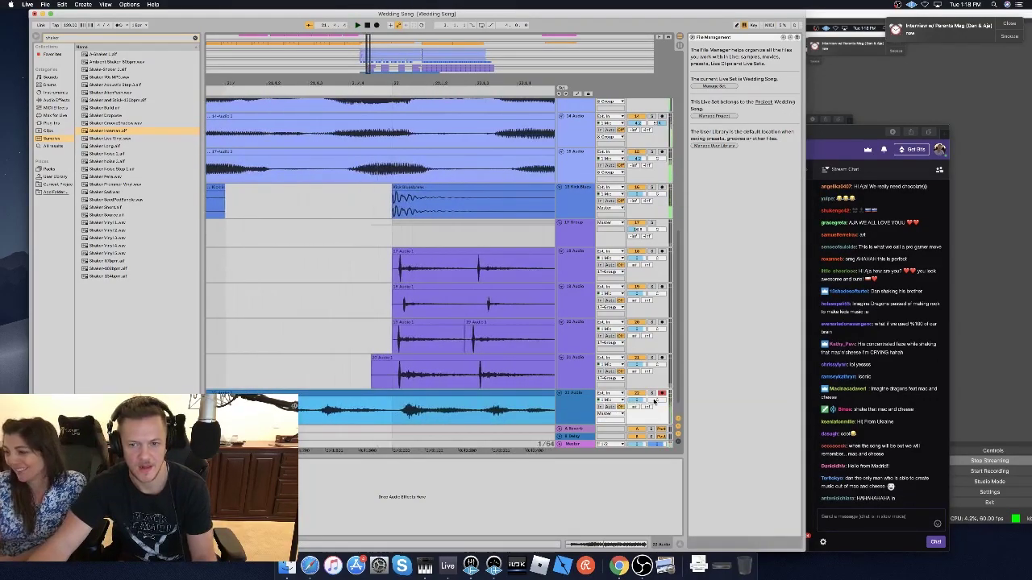
{"action": "left_click", "coordinate": [420, 392]}
{"action": "left_click_drag", "start_coordinate": [421, 393], "coordinate": [418, 394]}
{"action": "key", "text": "space"}
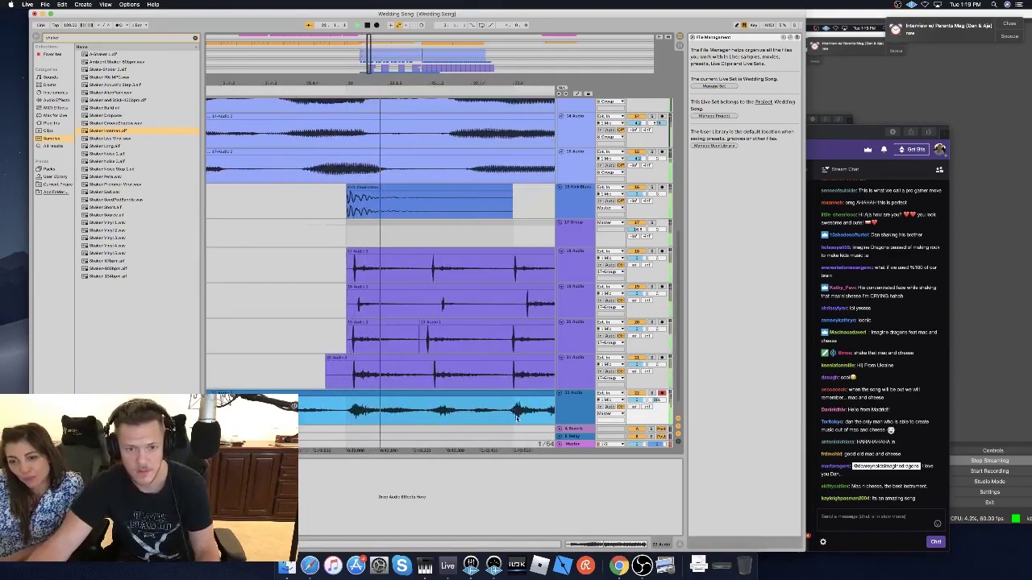
Trim the quiet start of the shaker clip and move it so its first hit lines up with the first kick.
{"action": "key", "text": "space"}
{"action": "left_click_drag", "start_coordinate": [336, 419], "coordinate": [305, 415]}
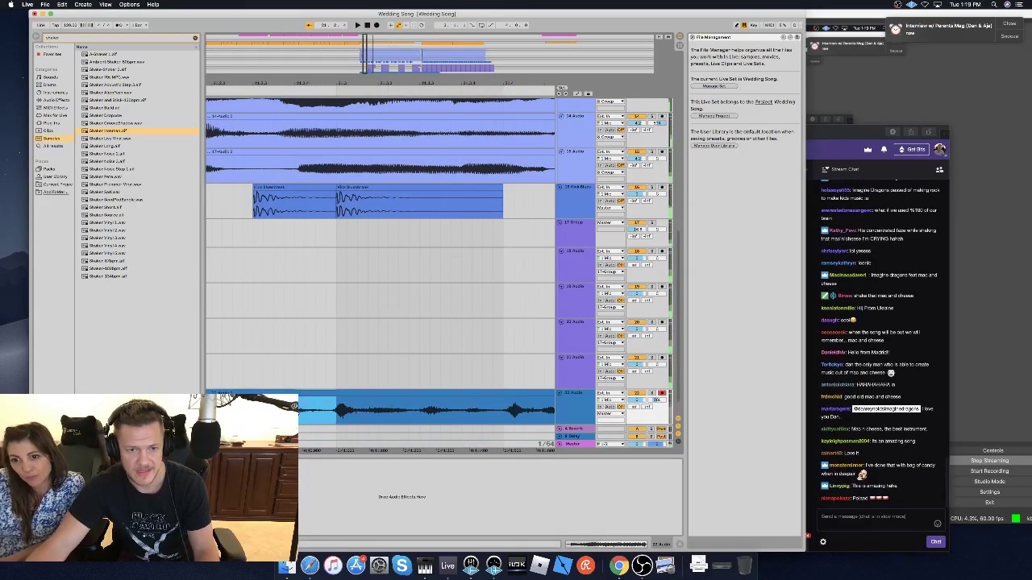
{"action": "left_click_drag", "start_coordinate": [502, 419], "coordinate": [484, 405]}
{"action": "scroll", "coordinate": [484, 405], "scroll_direction": "left", "scroll_amount": 10}
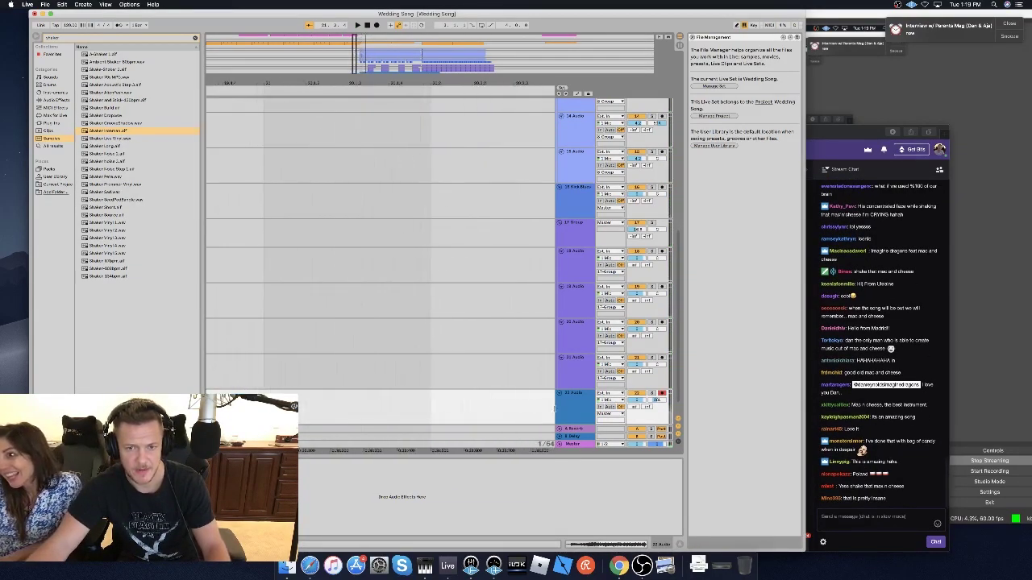
{"action": "left_click", "coordinate": [514, 401], "text": "shift"}
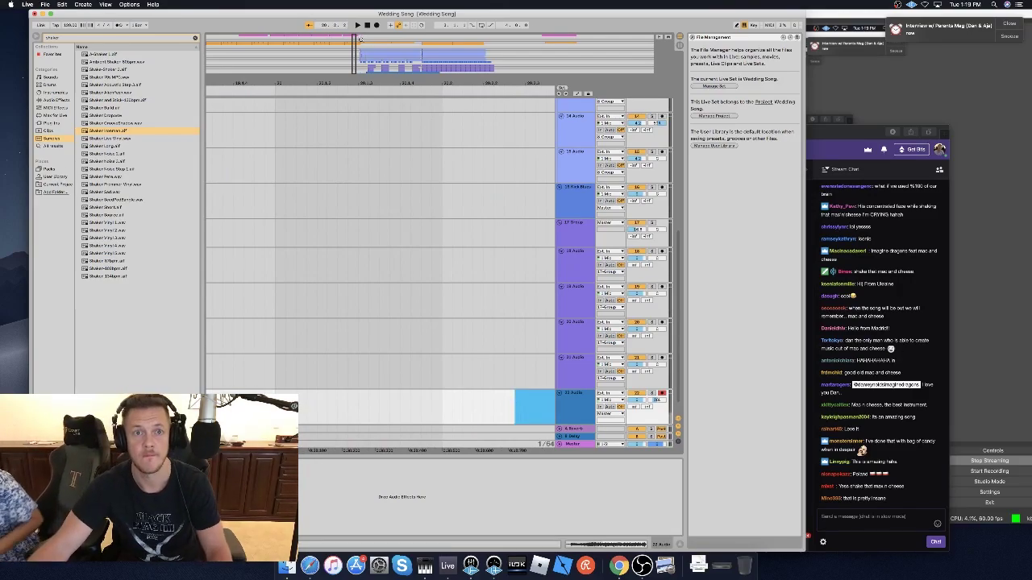
{"action": "left_click_drag", "start_coordinate": [354, 38], "coordinate": [364, 15]}
{"action": "left_click", "coordinate": [339, 403]}
{"action": "left_click_drag", "start_coordinate": [394, 390], "coordinate": [316, 394]}
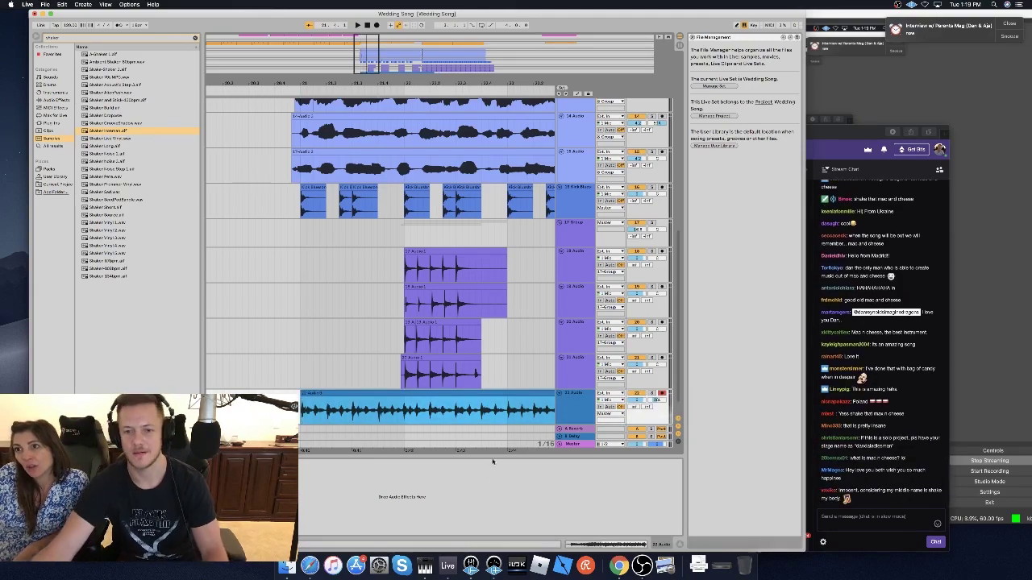
Adjust the pan of the 22 Audio track, clear the browser search, and add an EQ Eight to the track.
{"action": "left_click", "coordinate": [652, 400]}
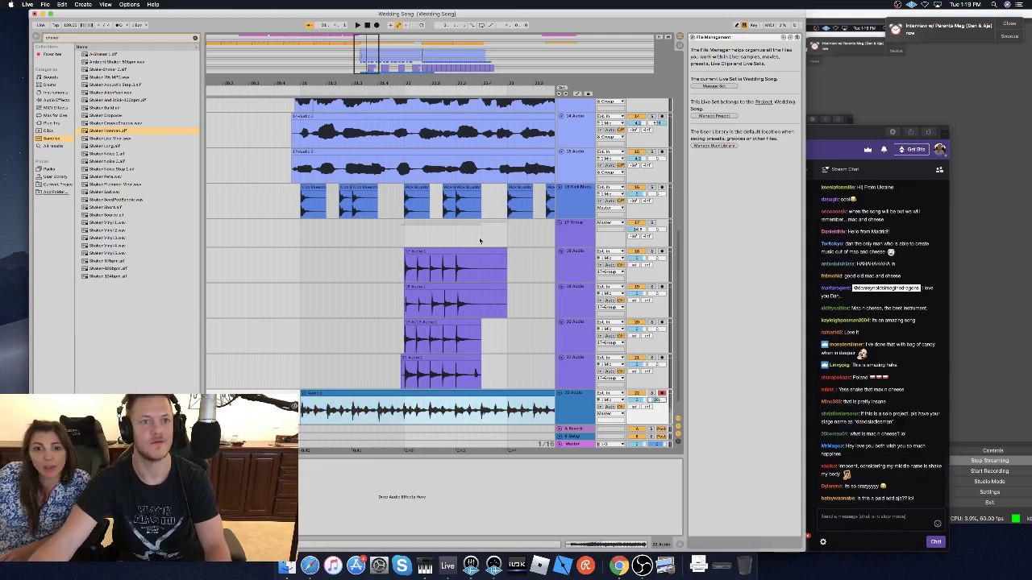
{"action": "left_click_drag", "start_coordinate": [65, 37], "coordinate": [4, 41]}
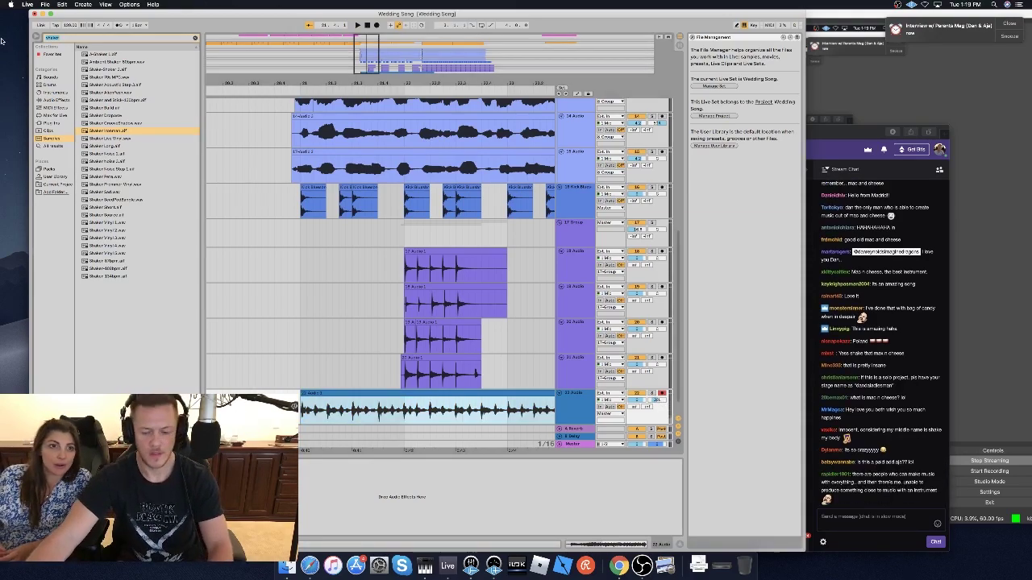
{"action": "key", "text": "BackSpace"}
{"action": "left_click", "coordinate": [57, 100]}
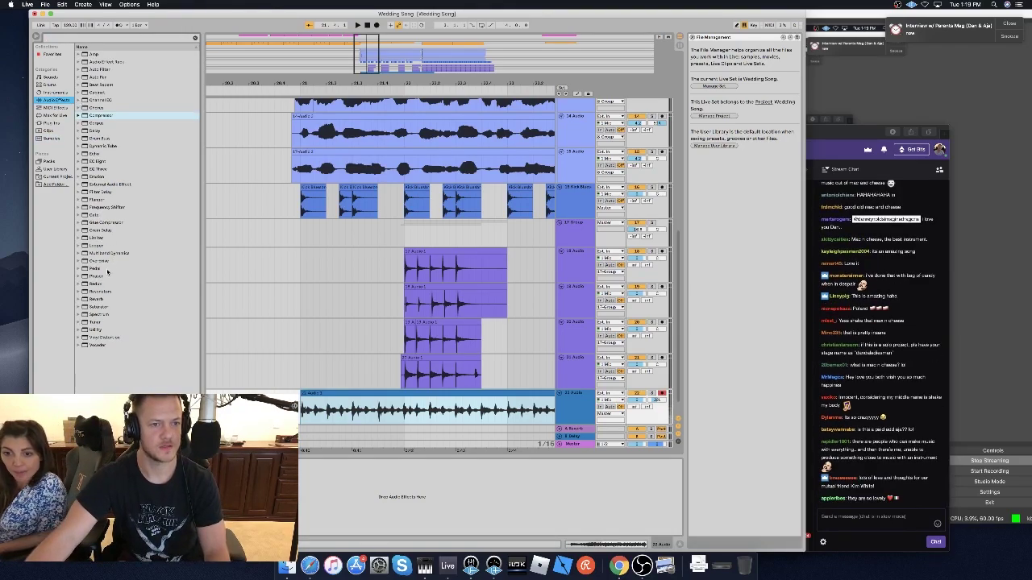
{"action": "left_click", "coordinate": [95, 161]}
{"action": "double_click", "coordinate": [95, 161]}
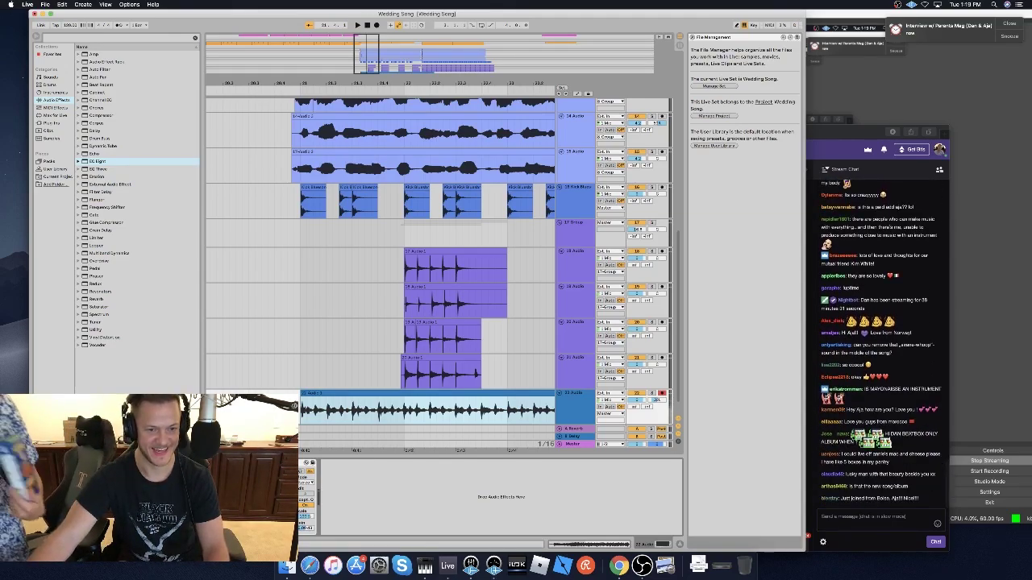
Play the shaker with the song and fine-nudge its clip so the hits line up with the kick at bar 33.
{"action": "key", "text": "space"}
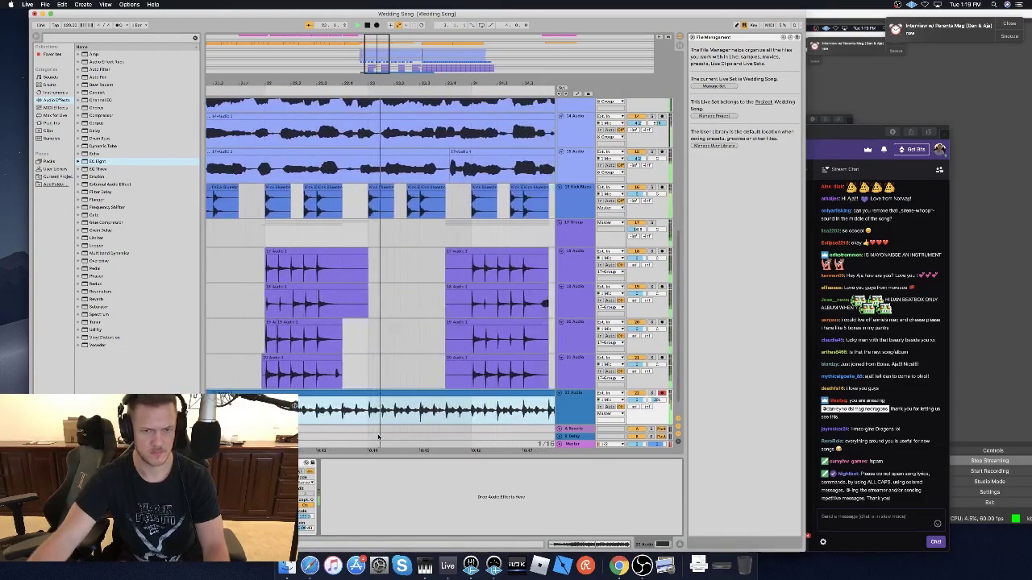
{"action": "left_click_drag", "start_coordinate": [390, 54], "coordinate": [368, 72]}
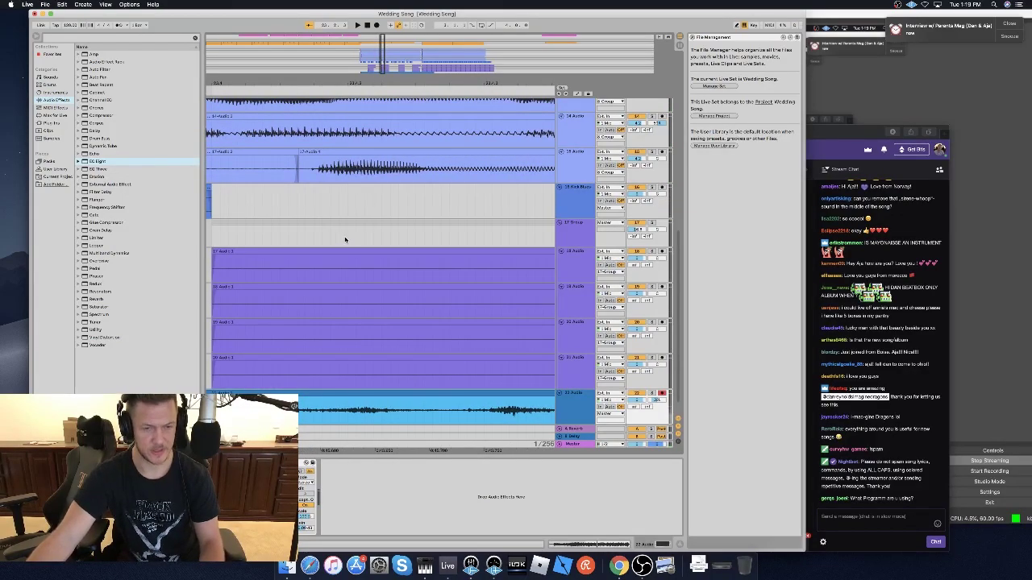
{"action": "left_click_drag", "start_coordinate": [235, 393], "coordinate": [240, 392]}
{"action": "key", "text": "space"}
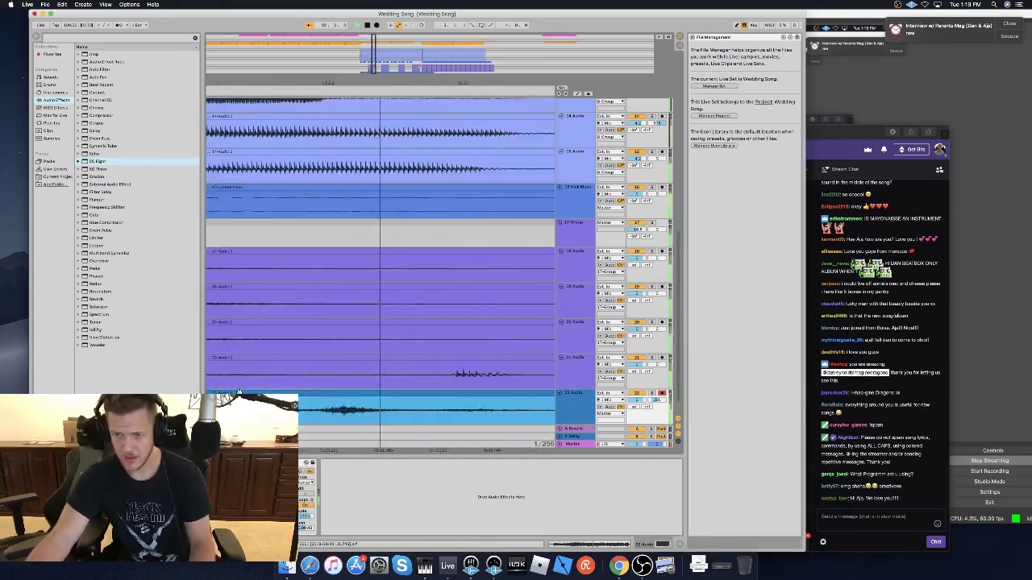
{"action": "key", "text": "space"}
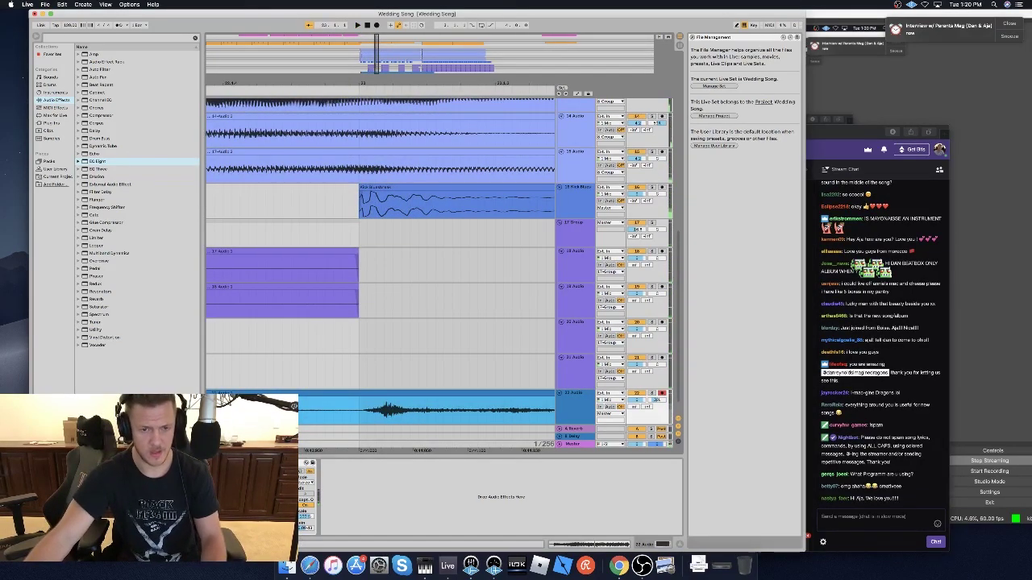
{"action": "left_click_drag", "start_coordinate": [385, 391], "coordinate": [376, 391]}
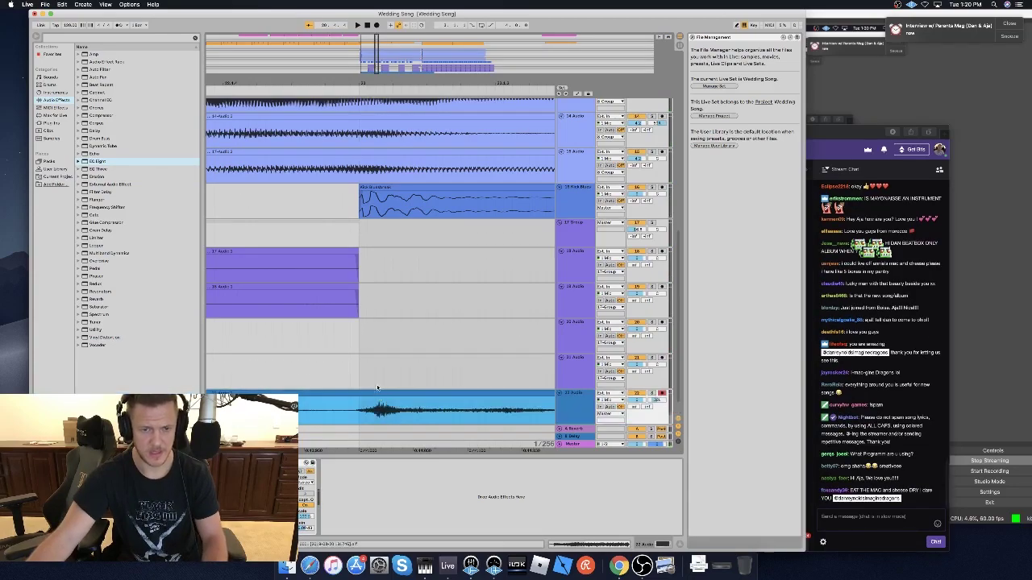
{"action": "left_click_drag", "start_coordinate": [376, 44], "coordinate": [376, 8]}
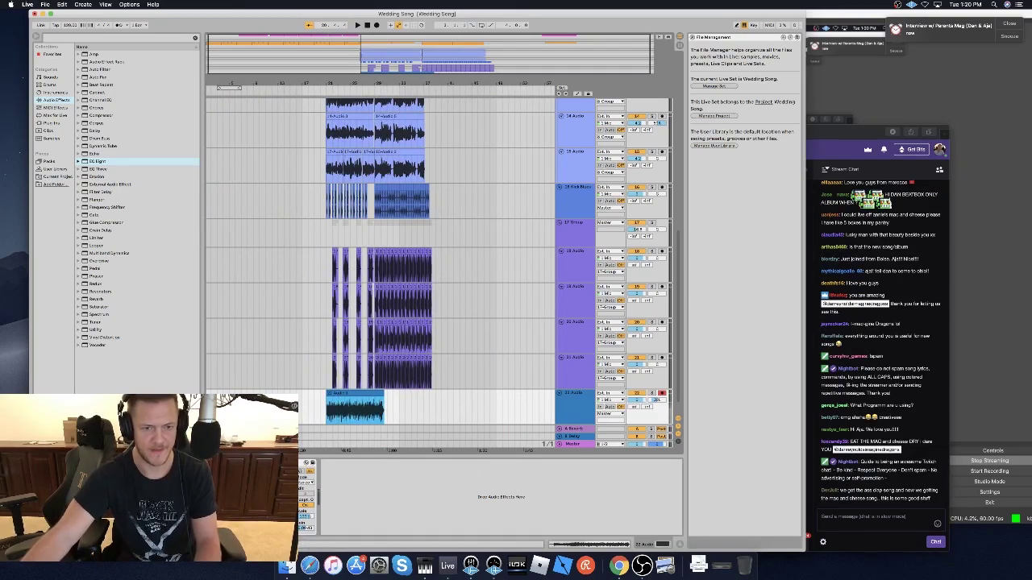
{"action": "key", "text": "space"}
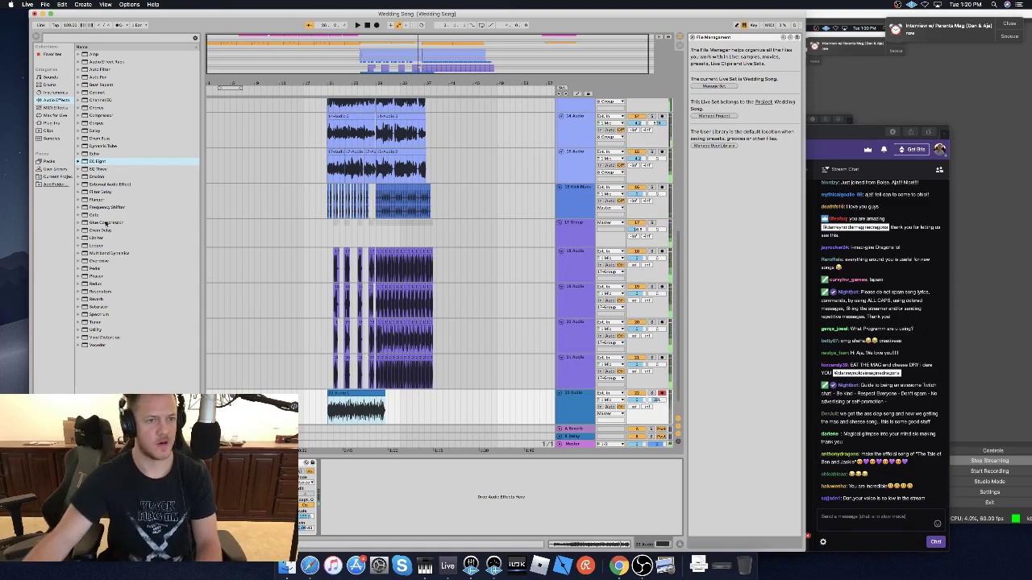
Add the ValhallaVintageVerb reverb to the 22 Audio track and move its window clear of the browser.
{"action": "left_click", "coordinate": [52, 123]}
{"action": "left_click", "coordinate": [103, 84]}
{"action": "left_click_drag", "start_coordinate": [348, 456], "coordinate": [351, 476]}
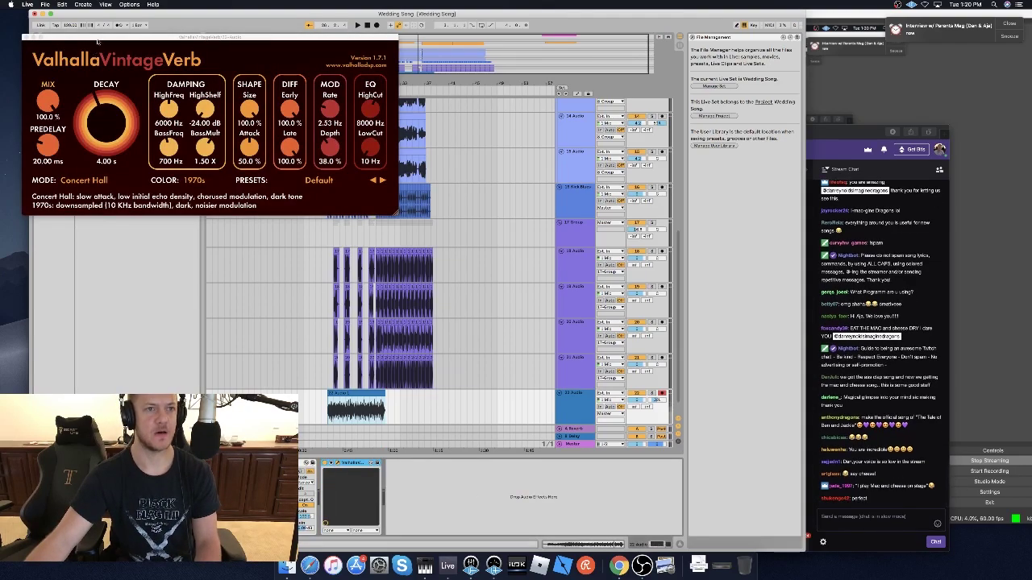
{"action": "left_click_drag", "start_coordinate": [107, 37], "coordinate": [515, 198]}
Insert the Generic Compressor preset ahead of the reverb on the 22 Audio track and audition the effects chain.
{"action": "left_click", "coordinate": [51, 100]}
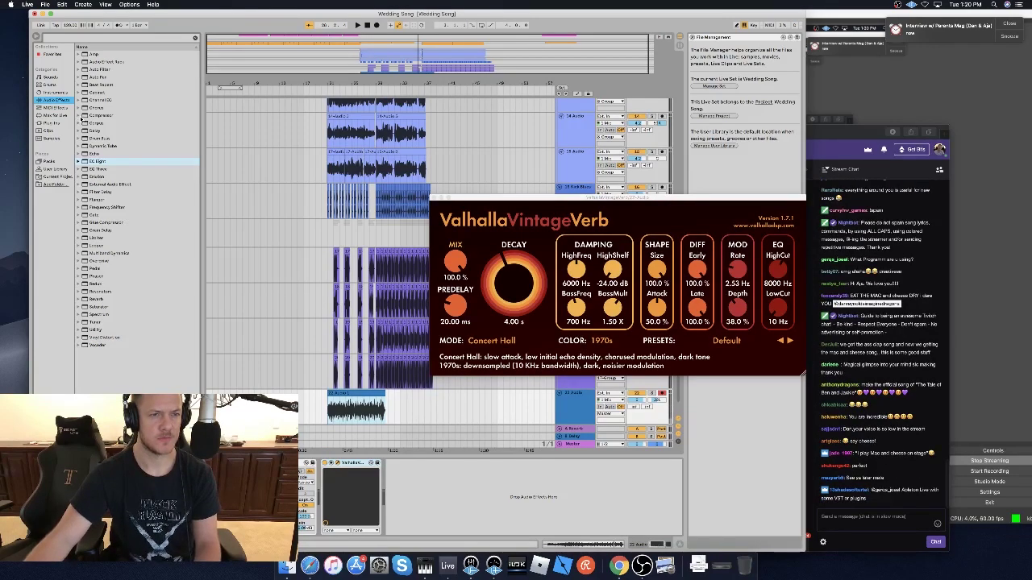
{"action": "left_click", "coordinate": [80, 116]}
{"action": "left_click_drag", "start_coordinate": [103, 179], "coordinate": [337, 509]}
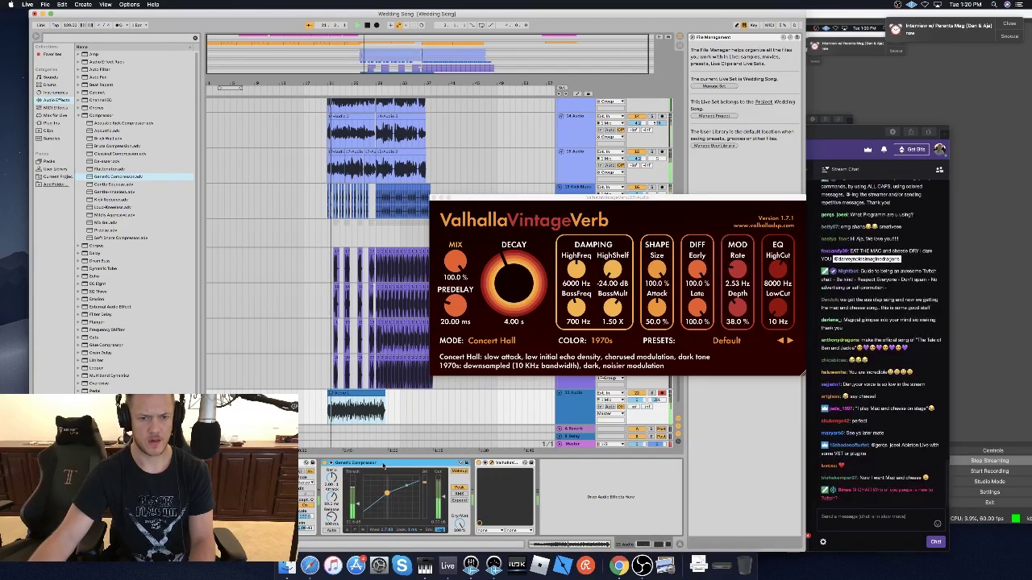
{"action": "left_click", "coordinate": [465, 477]}
{"action": "left_click", "coordinate": [481, 464]}
{"action": "key", "text": "space"}
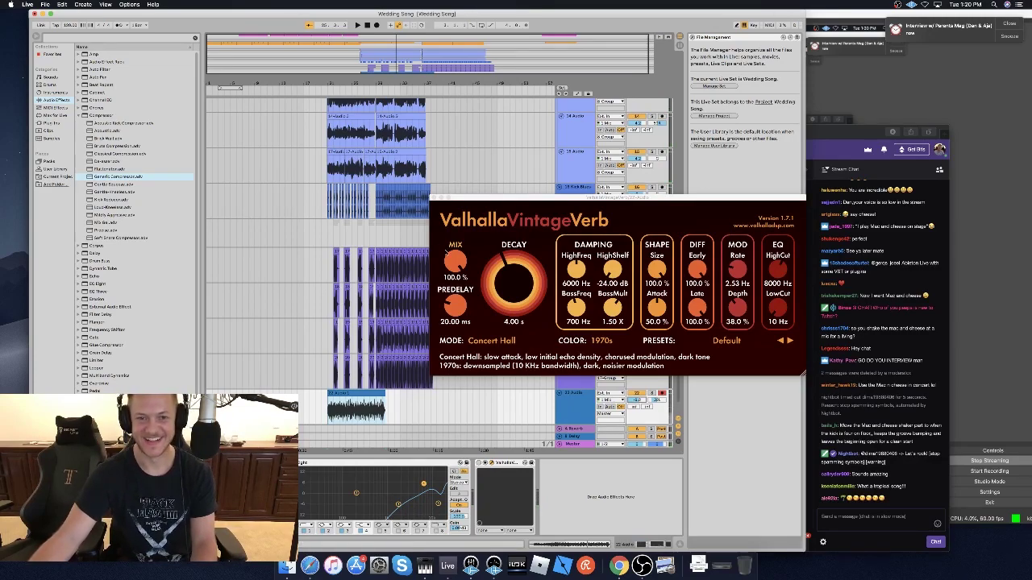
Set the ValhallaVintageVerb mix to 12.4 % while auditioning the shaker and close the plug-in window.
{"action": "key", "text": "space"}
{"action": "left_click_drag", "start_coordinate": [455, 262], "coordinate": [450, 351]}
{"action": "left_click_drag", "start_coordinate": [456, 262], "coordinate": [456, 268]}
{"action": "key", "text": "space"}
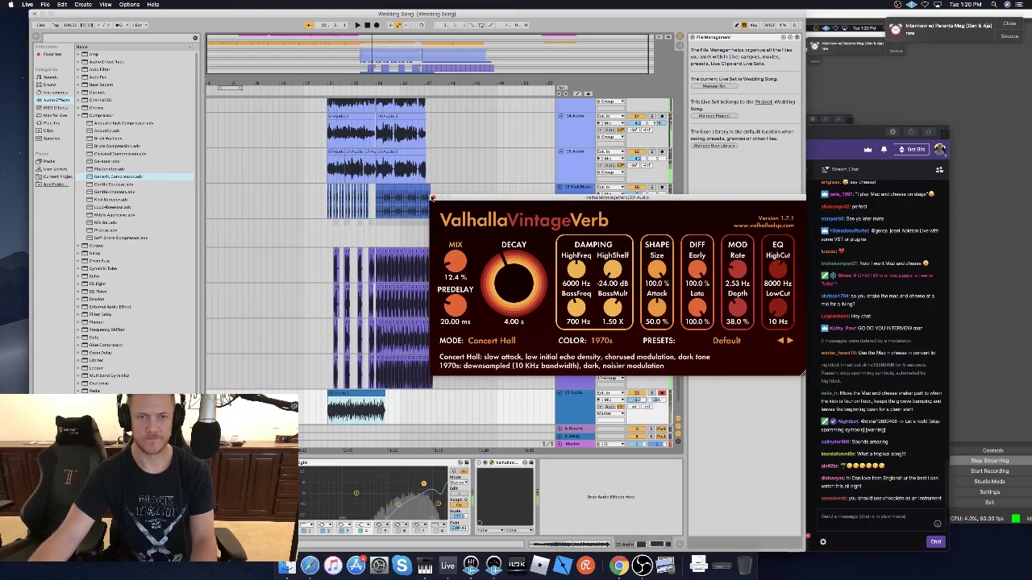
{"action": "left_click", "coordinate": [432, 197]}
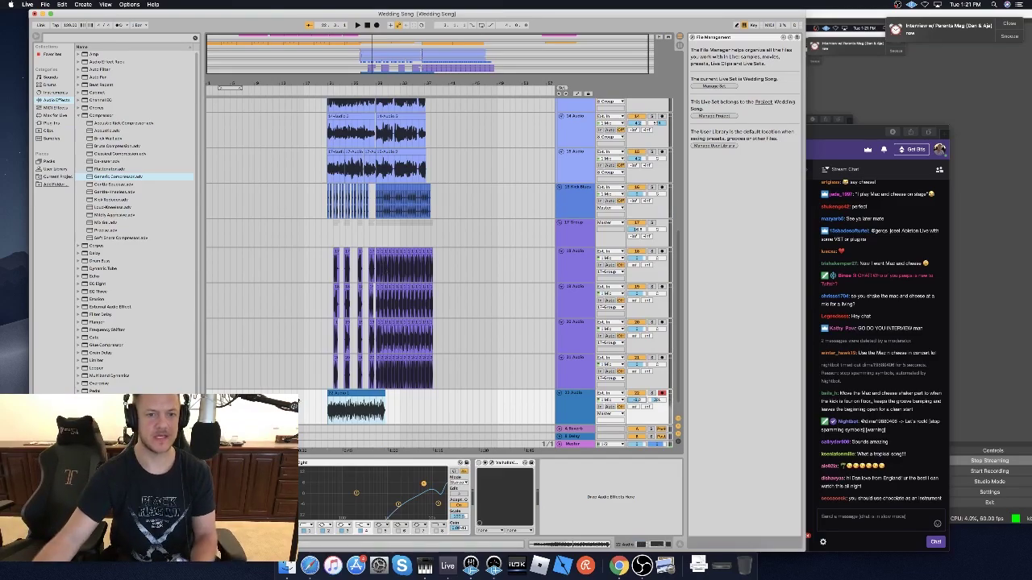
Record a new live shaker take over the old one on the 22 Audio track, from before the vocals to near their end.
{"action": "left_click", "coordinate": [301, 400]}
{"action": "left_click", "coordinate": [376, 25]}
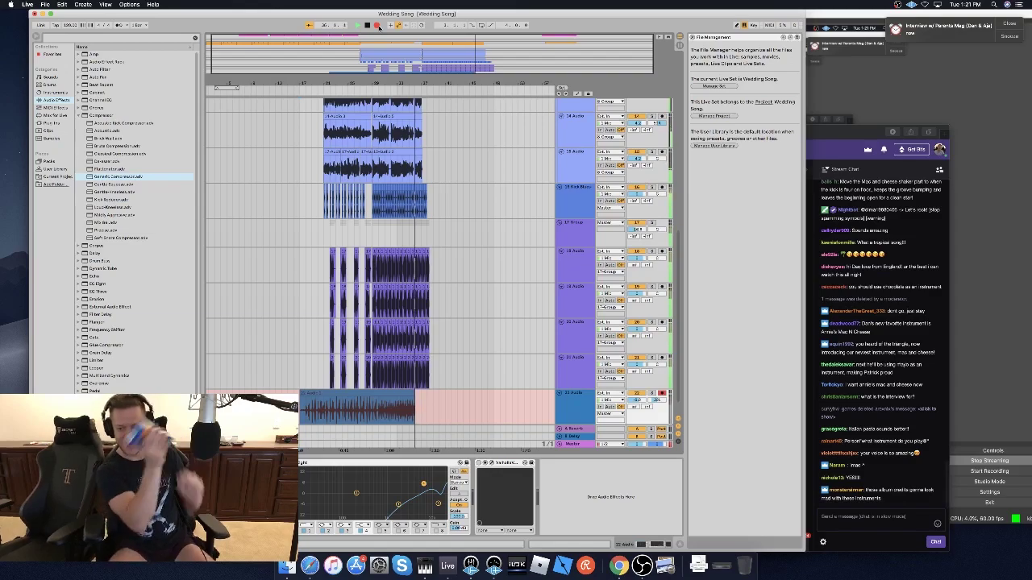
{"action": "left_click", "coordinate": [378, 26]}
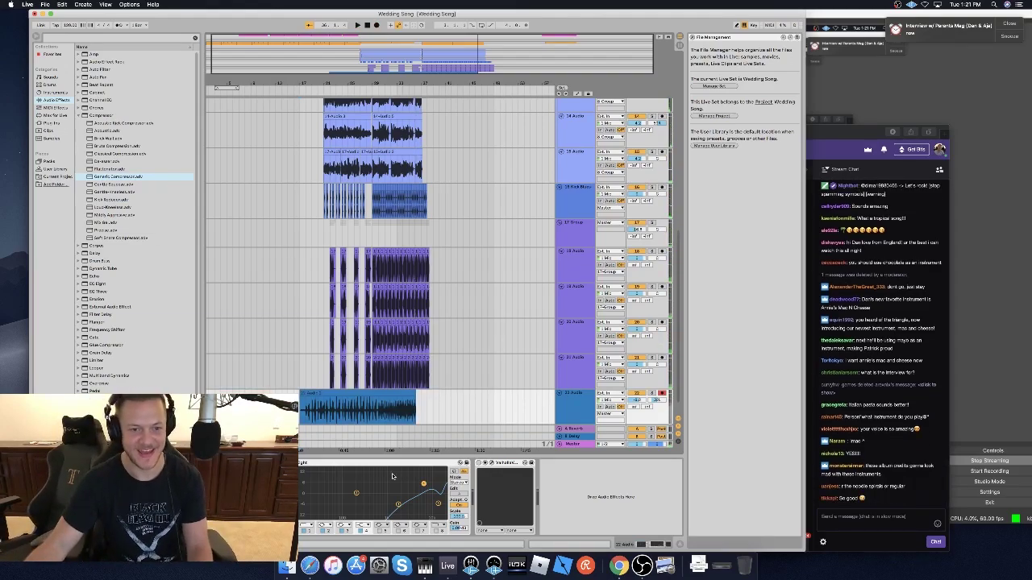
Play back the new shaker take against the vocals, kick and claps to check its timing.
{"action": "left_click", "coordinate": [305, 421]}
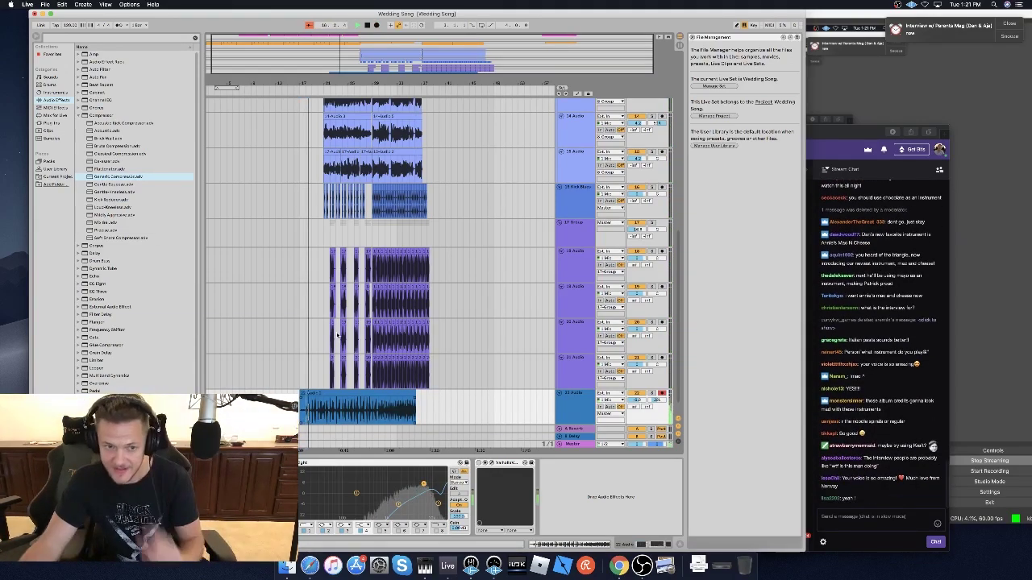
{"action": "left_click_drag", "start_coordinate": [313, 83], "coordinate": [325, 172]}
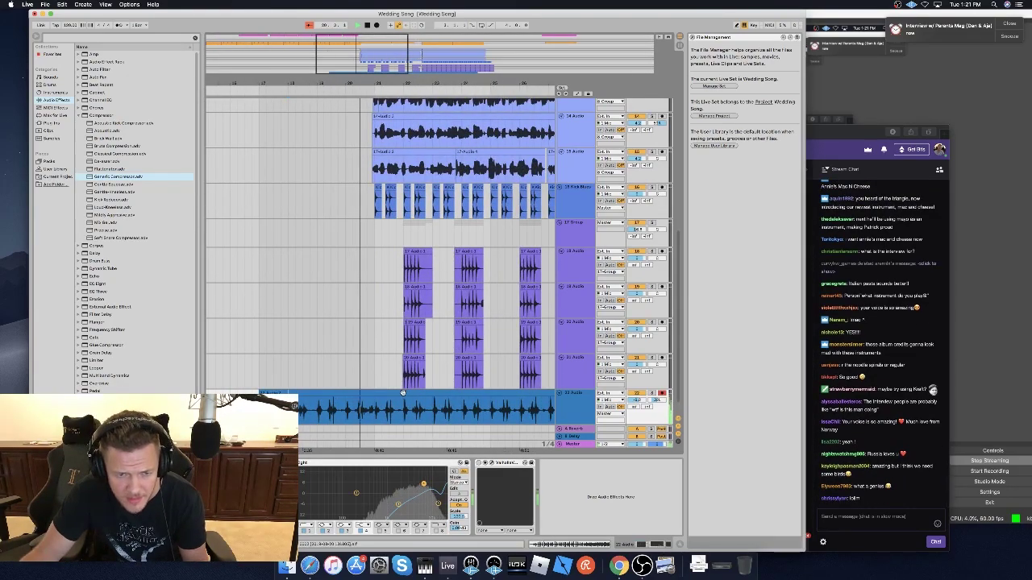
{"action": "left_click_drag", "start_coordinate": [403, 392], "coordinate": [404, 405]}
{"action": "left_click", "coordinate": [375, 423]}
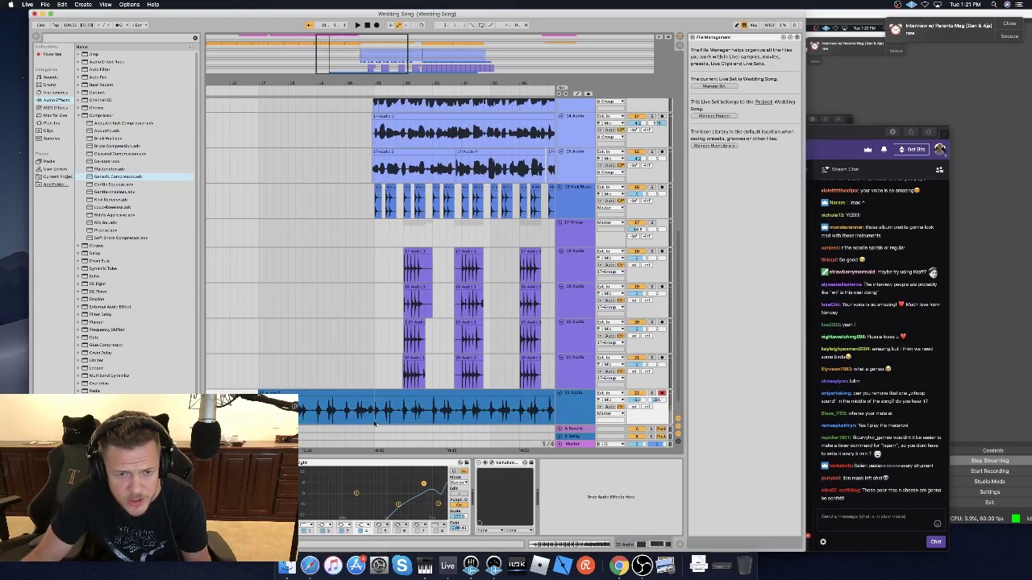
Delete the opening part of the shaker take on the 22 Audio track, up to just before a clean shake on the kick.
{"action": "left_click_drag", "start_coordinate": [351, 62], "coordinate": [372, 152]}
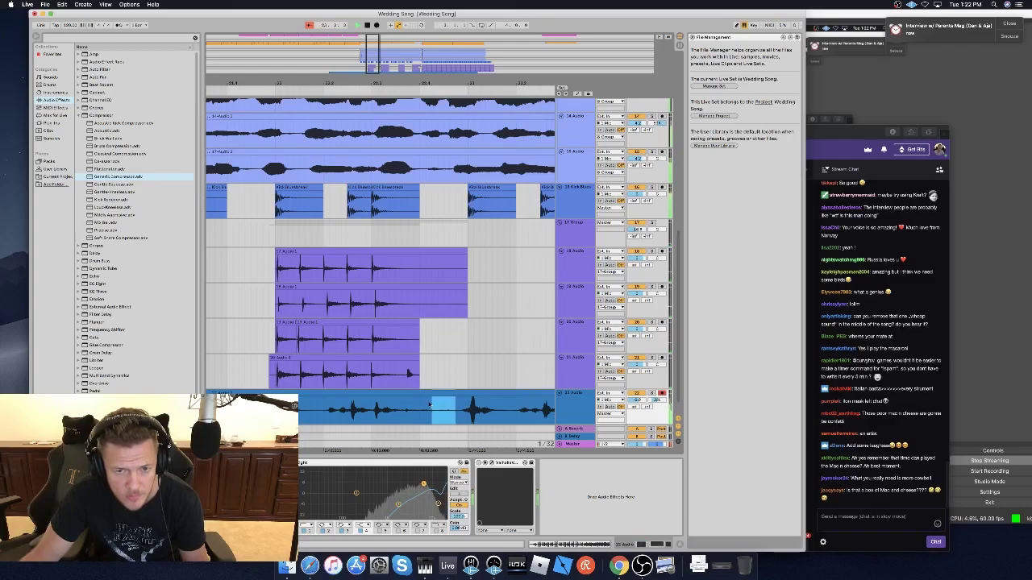
{"action": "right_click", "coordinate": [422, 403]}
{"action": "key", "text": "Escape"}
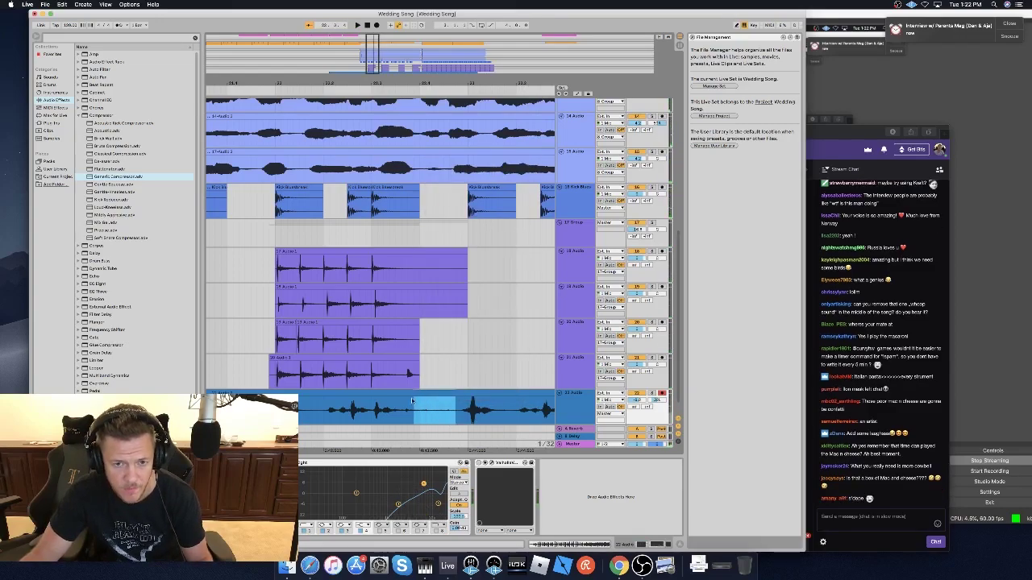
{"action": "scroll", "coordinate": [416, 400], "scroll_direction": "left", "scroll_amount": 10}
{"action": "scroll", "coordinate": [409, 402], "scroll_direction": "left", "scroll_amount": 2}
{"action": "scroll", "coordinate": [428, 402], "scroll_direction": "right", "scroll_amount": 10}
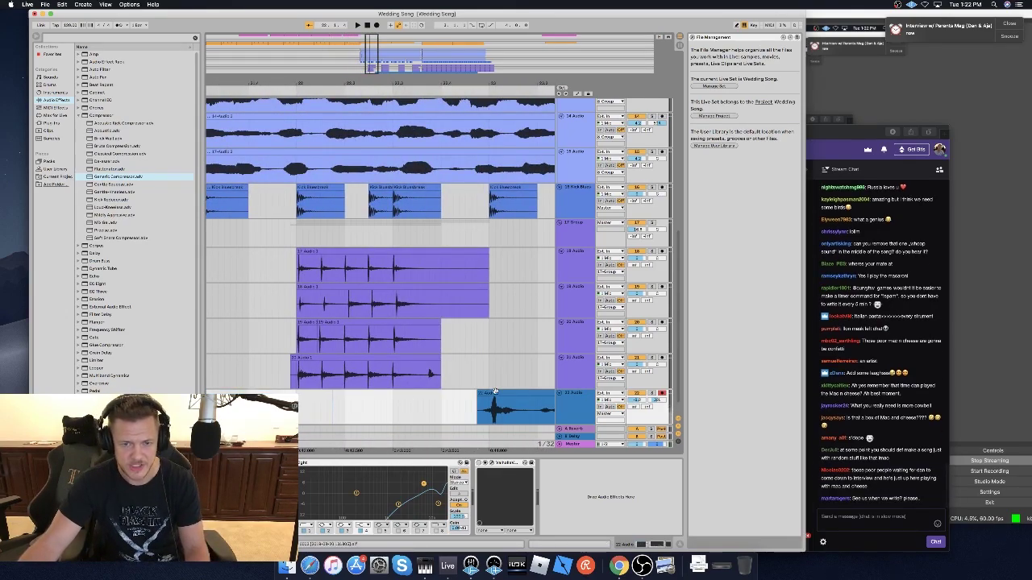
Move the trimmed shaker clip earlier so its first shake lines up with the first kick, and play it back.
{"action": "scroll", "coordinate": [495, 392], "scroll_direction": "left", "scroll_amount": 10}
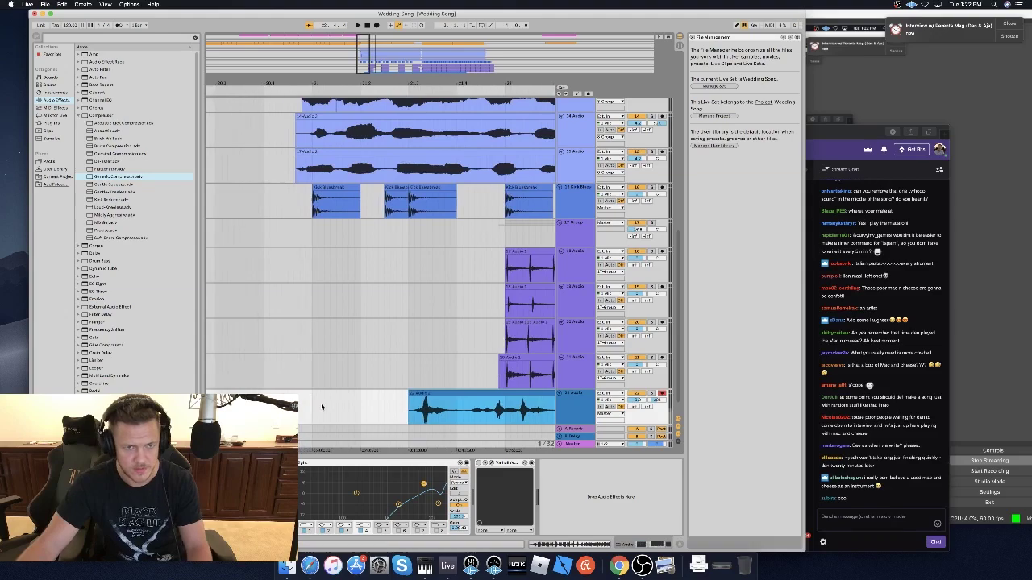
{"action": "scroll", "coordinate": [321, 407], "scroll_direction": "left", "scroll_amount": 2}
{"action": "left_click_drag", "start_coordinate": [456, 394], "coordinate": [348, 404]}
{"action": "key", "text": "space"}
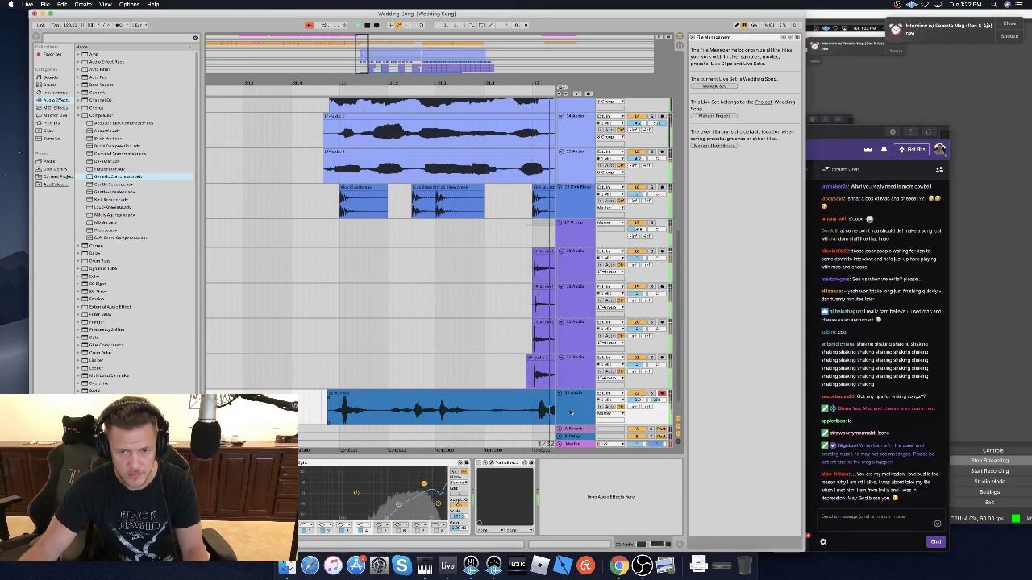
Insert two new audio tracks below the 22 Audio shaker track.
{"action": "right_click", "coordinate": [576, 396]}
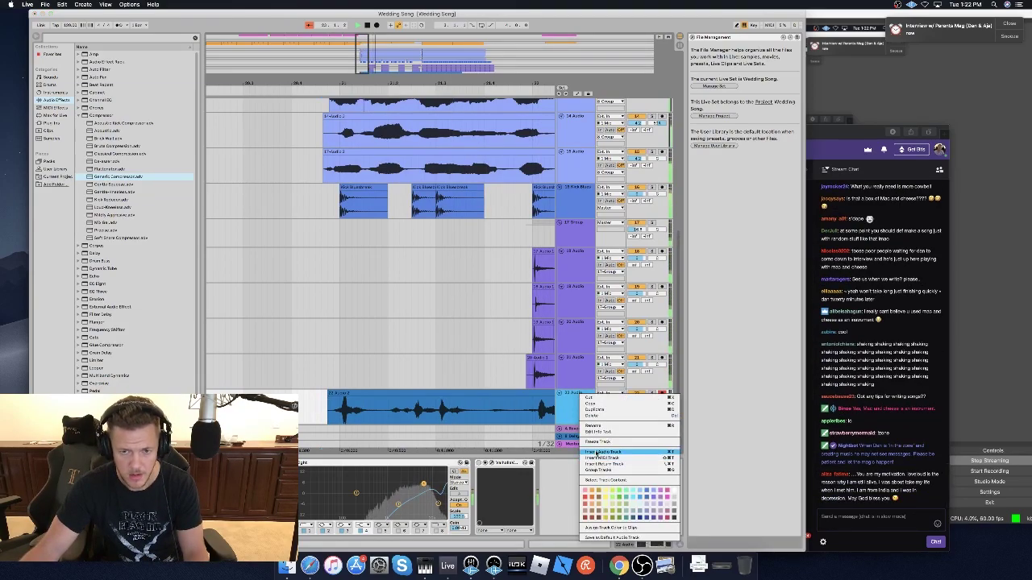
{"action": "left_click", "coordinate": [591, 454]}
{"action": "left_click_drag", "start_coordinate": [365, 38], "coordinate": [365, 14]}
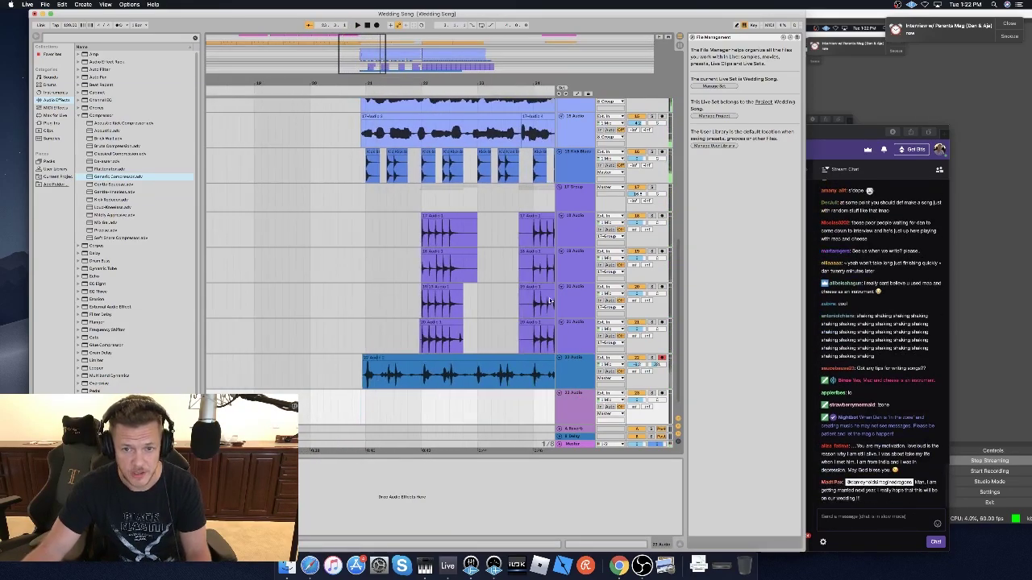
{"action": "key", "text": "super+t"}
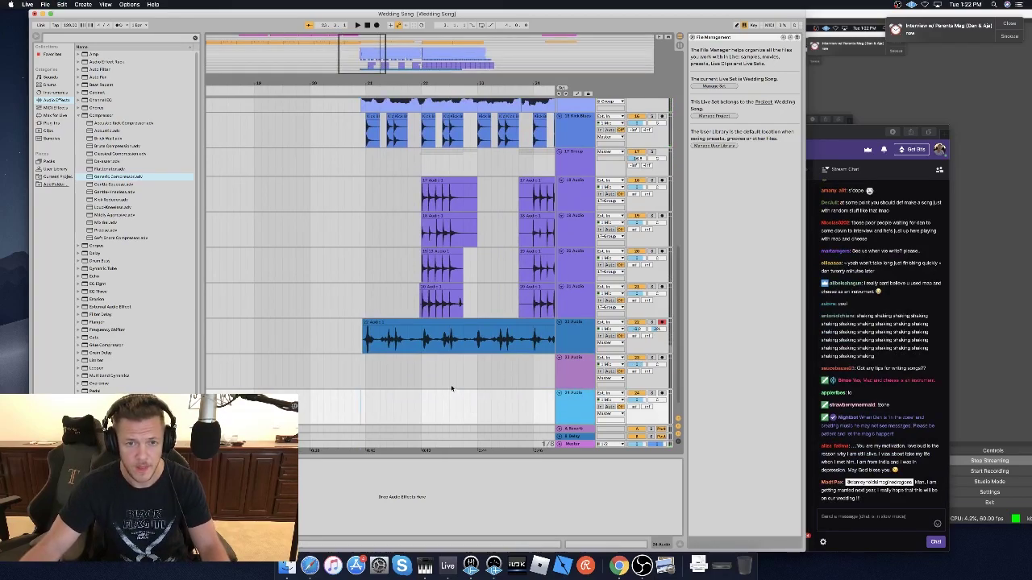
Move the second and third one-bar segments of the shaker take onto the two new tracks, stacked under the first bar.
{"action": "left_click", "coordinate": [413, 358]}
{"action": "scroll", "coordinate": [412, 359], "scroll_direction": "right", "scroll_amount": 3}
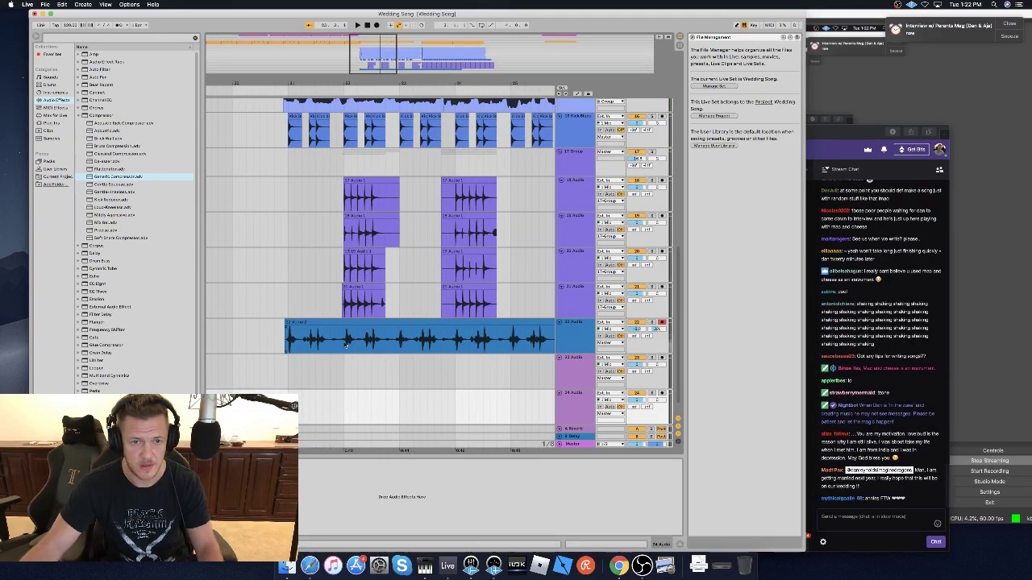
{"action": "left_click_drag", "start_coordinate": [397, 333], "coordinate": [329, 376]}
{"action": "left_click_drag", "start_coordinate": [398, 348], "coordinate": [327, 416]}
Add a third audio track, stack a fourth one-bar shaker segment on it, and play back the layered shakers.
{"action": "right_click", "coordinate": [581, 396]}
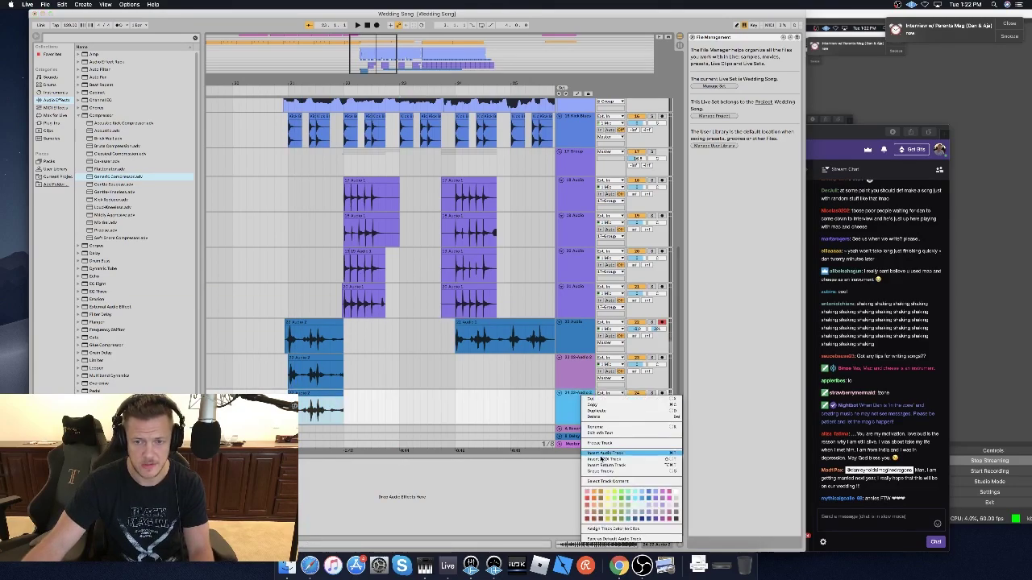
{"action": "left_click", "coordinate": [602, 454]}
{"action": "left_click_drag", "start_coordinate": [446, 304], "coordinate": [345, 399]}
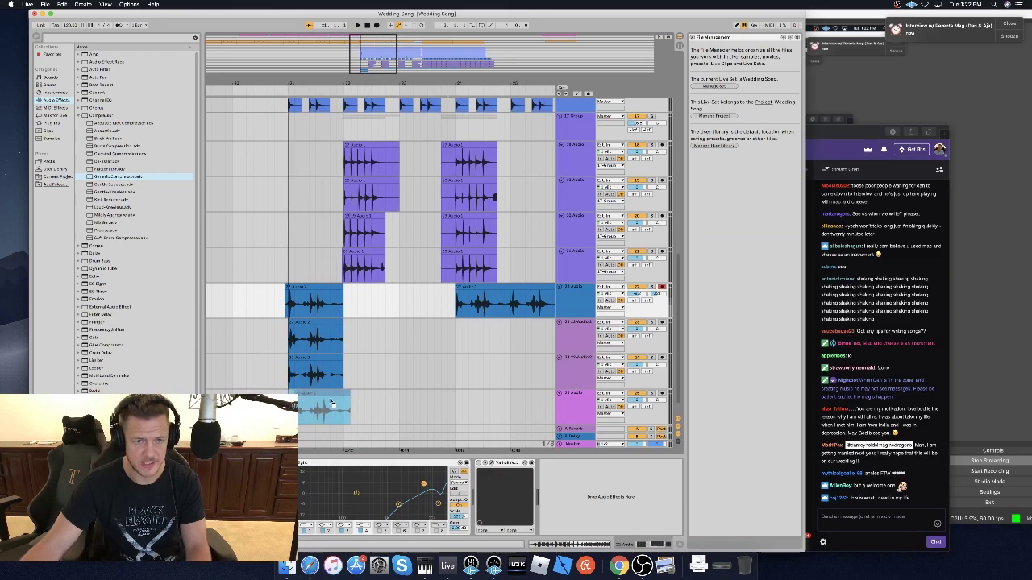
{"action": "left_click", "coordinate": [283, 381]}
{"action": "left_click", "coordinate": [273, 346]}
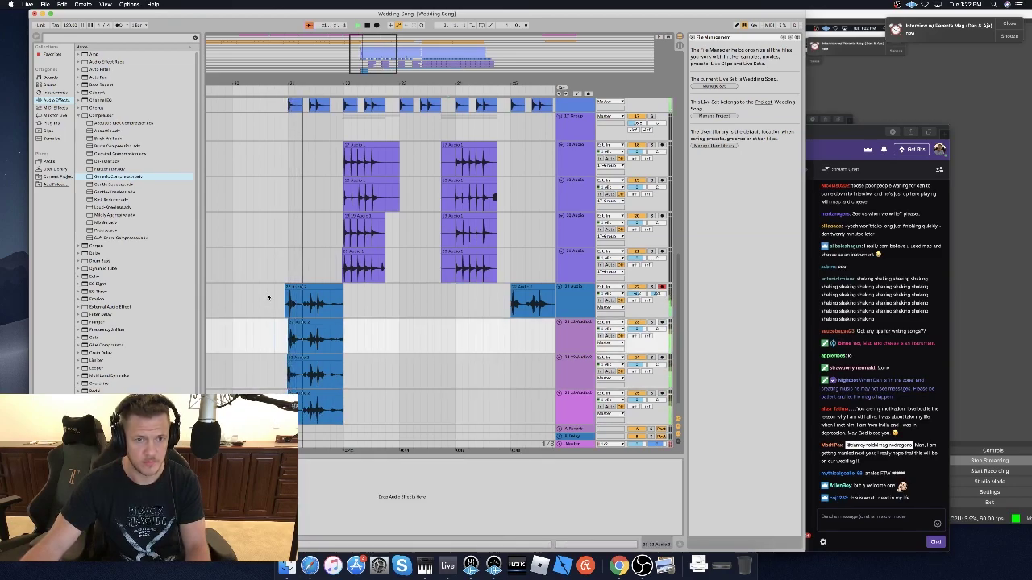
{"action": "key", "text": "space"}
Delete the rest of the original shaker take on the 22 Audio track, keeping only its first bar.
{"action": "left_click_drag", "start_coordinate": [488, 297], "coordinate": [553, 298]}
{"action": "scroll", "coordinate": [516, 297], "scroll_direction": "right", "scroll_amount": 15}
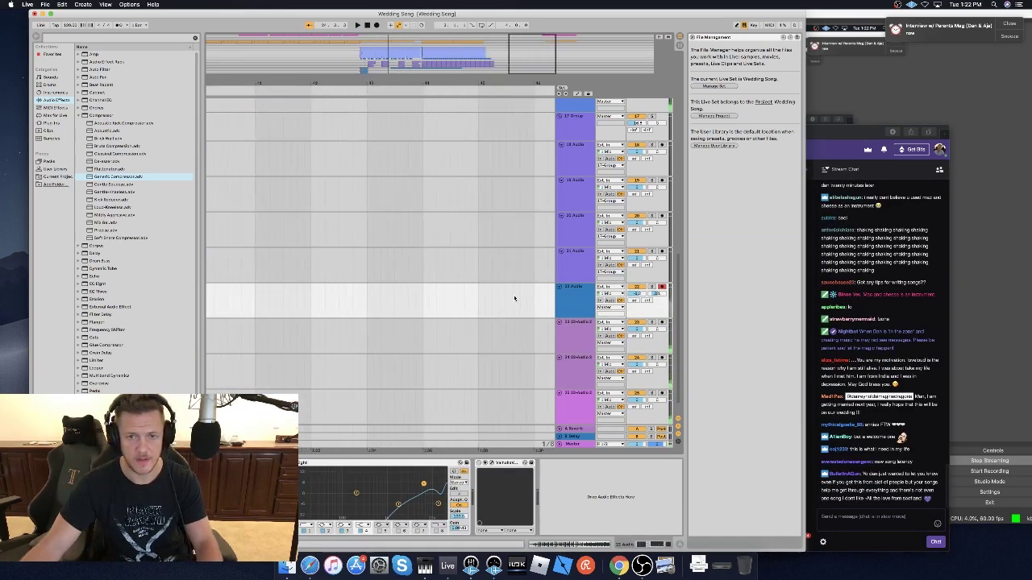
{"action": "left_click", "coordinate": [474, 295], "text": "shift"}
{"action": "scroll", "coordinate": [473, 297], "scroll_direction": "left", "scroll_amount": 15}
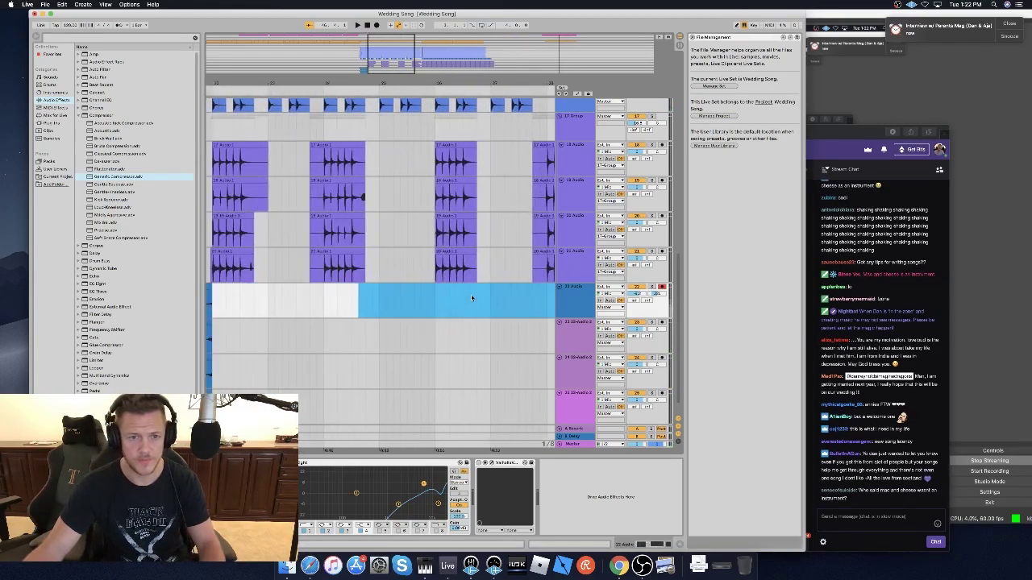
Group the 22 Audio track with the three stacked shaker tracks below it.
{"action": "left_click", "coordinate": [574, 294]}
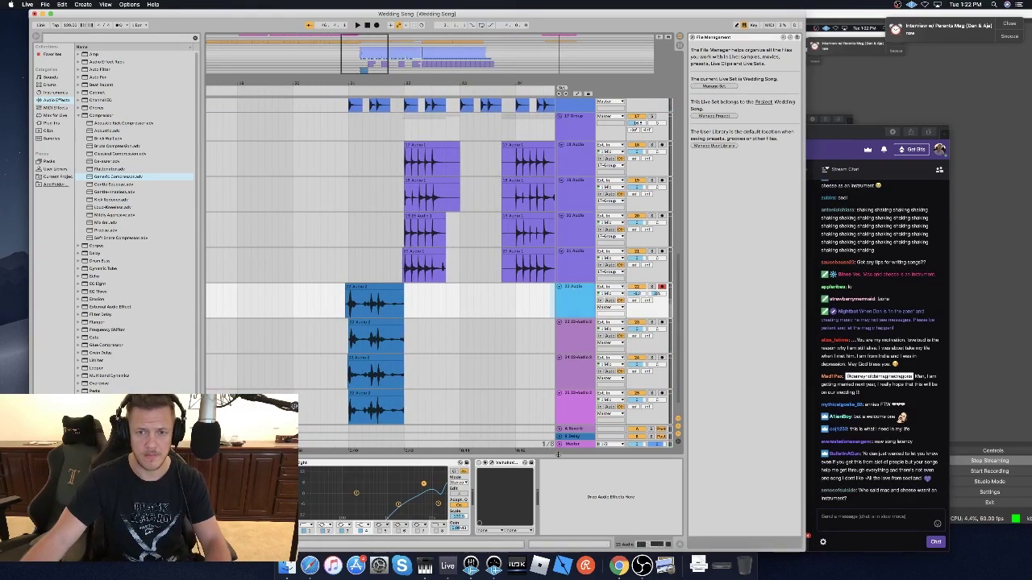
{"action": "left_click", "coordinate": [575, 395], "text": "shift"}
{"action": "key", "text": "super+g"}
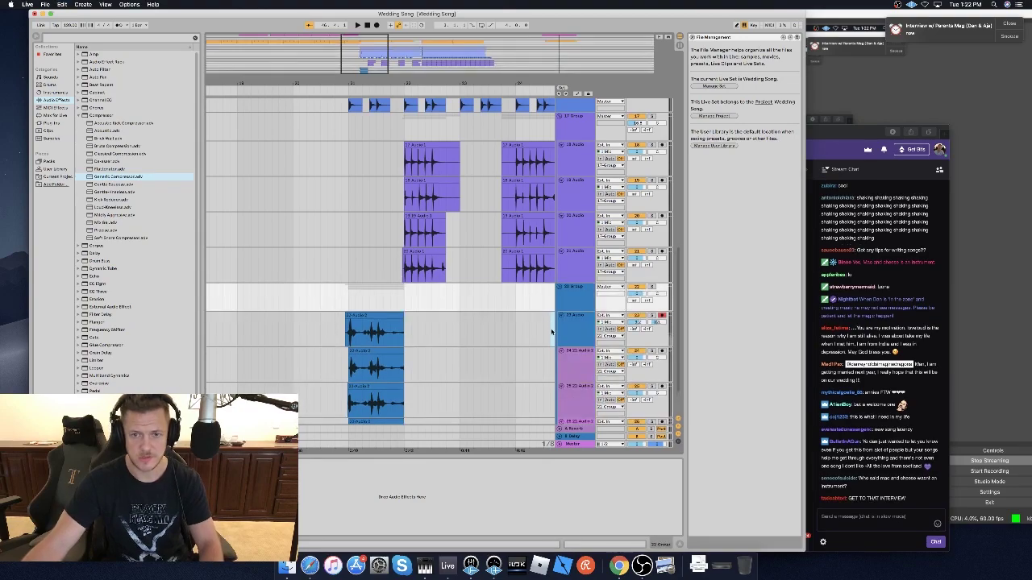
Move the effects chain with the EQ and ValhallaVintageVerb from the first shaker track to the new shaker group.
{"action": "left_click", "coordinate": [562, 330]}
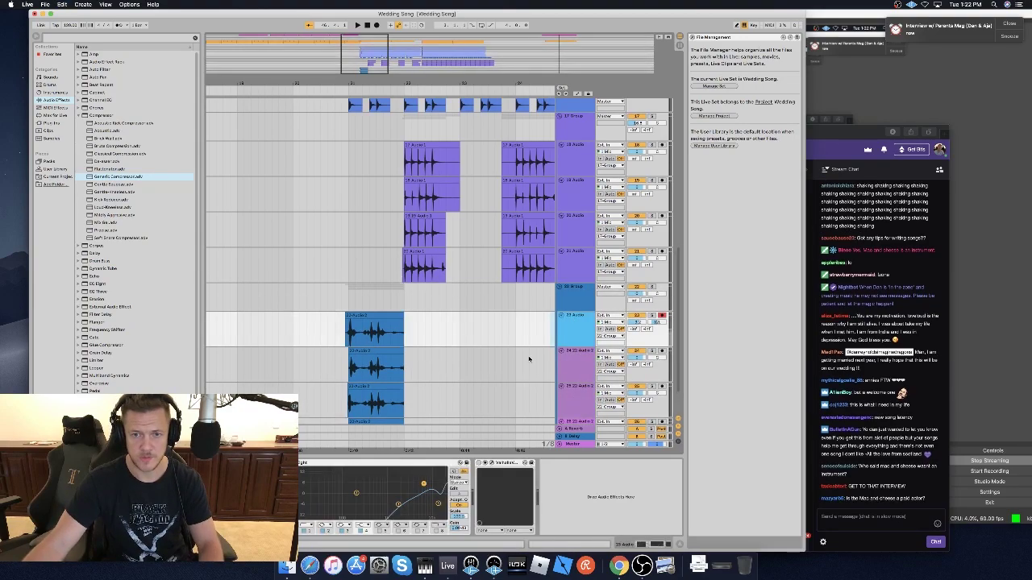
{"action": "left_click", "coordinate": [317, 304]}
{"action": "left_click", "coordinate": [571, 317]}
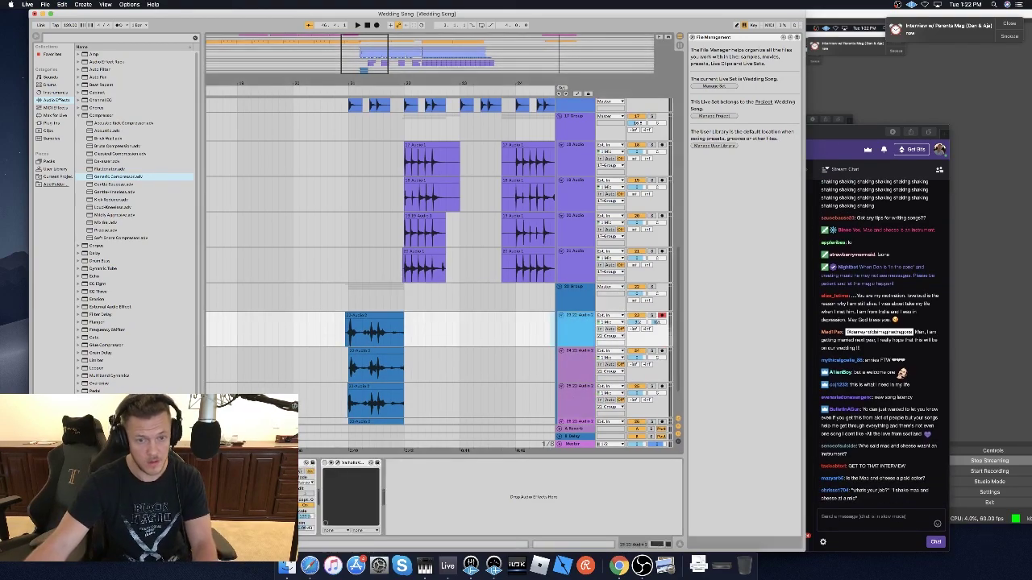
{"action": "left_click", "coordinate": [355, 322]}
{"action": "left_click", "coordinate": [380, 295]}
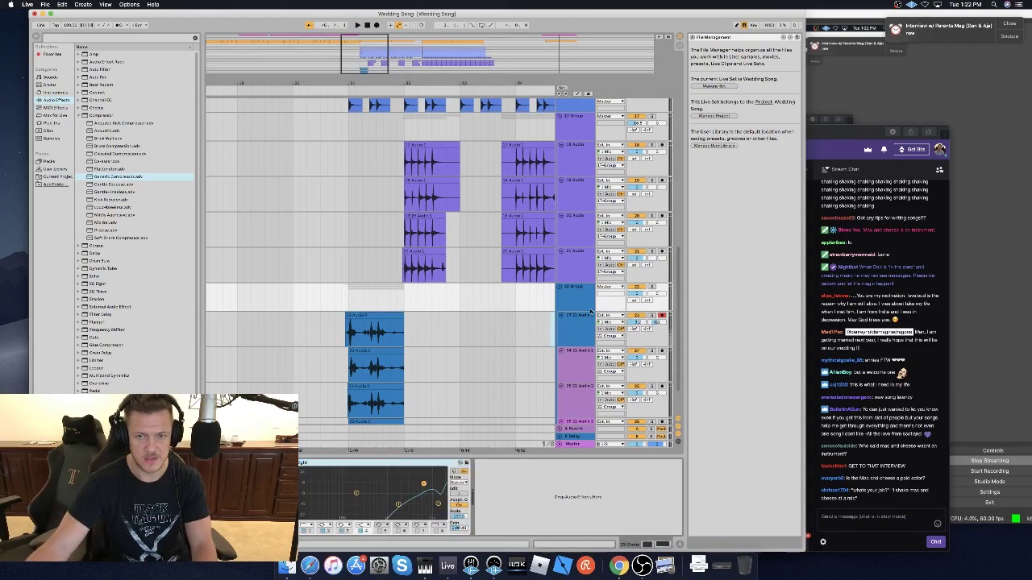
{"action": "left_click", "coordinate": [573, 317]}
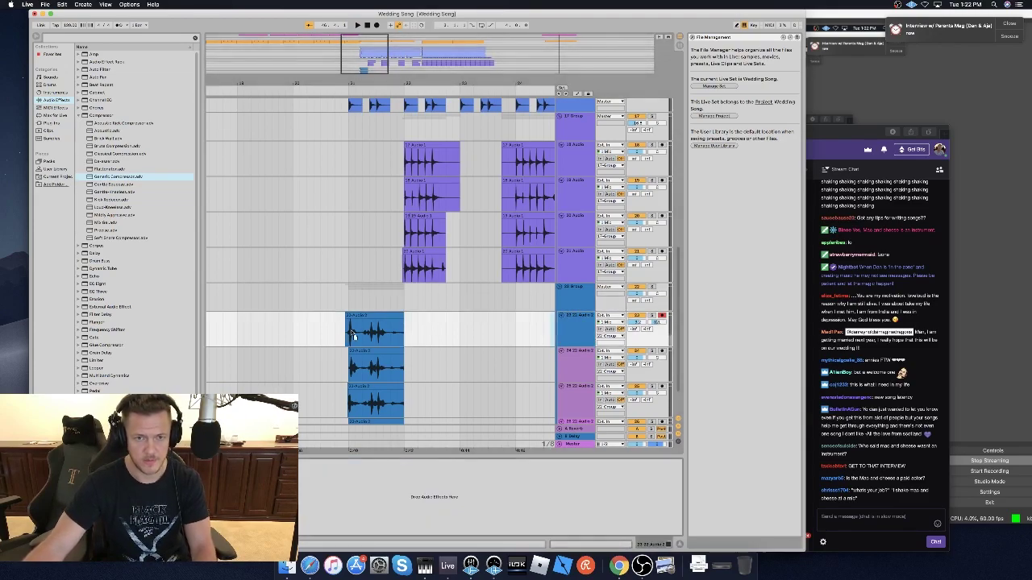
Play back the stacked shakers through the group effects and lower the shaker group's volume.
{"action": "left_click", "coordinate": [347, 298]}
{"action": "key", "text": "space"}
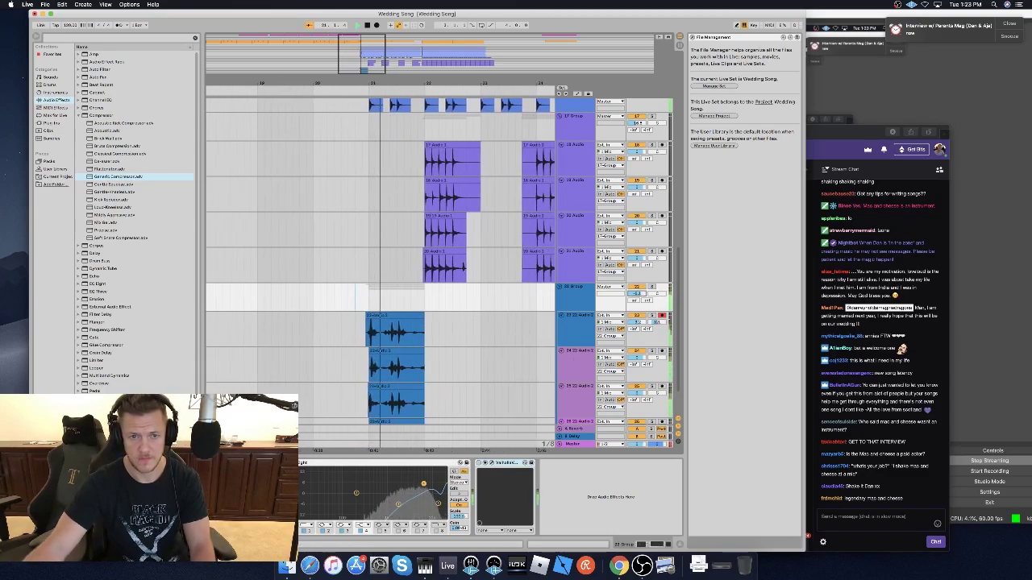
{"action": "key", "text": "space"}
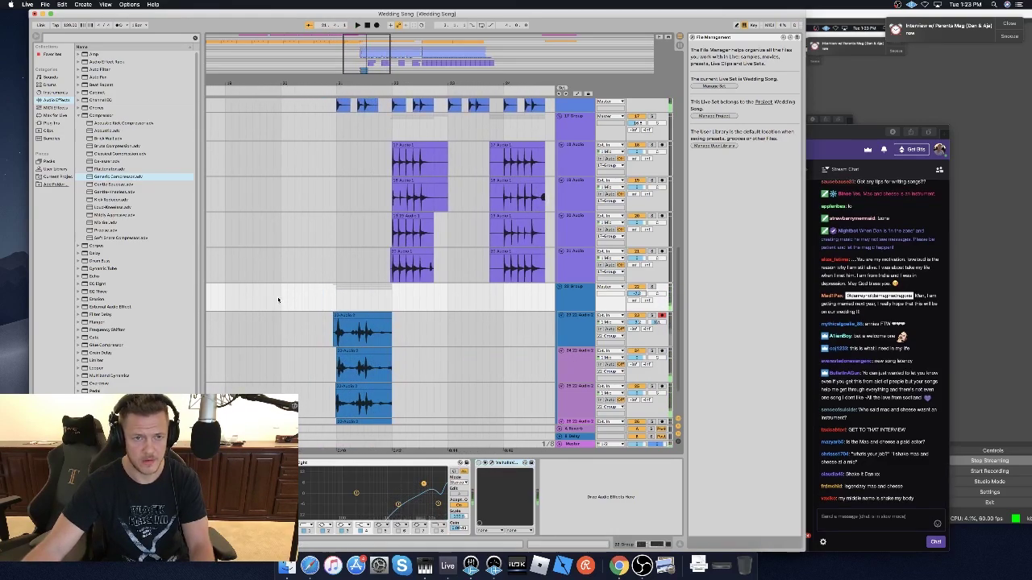
Select the one-bar shaker stack across the group and duplicate it repeatedly along the vocal section.
{"action": "left_click", "coordinate": [336, 305]}
{"action": "scroll", "coordinate": [387, 346], "scroll_direction": "down", "scroll_amount": 2}
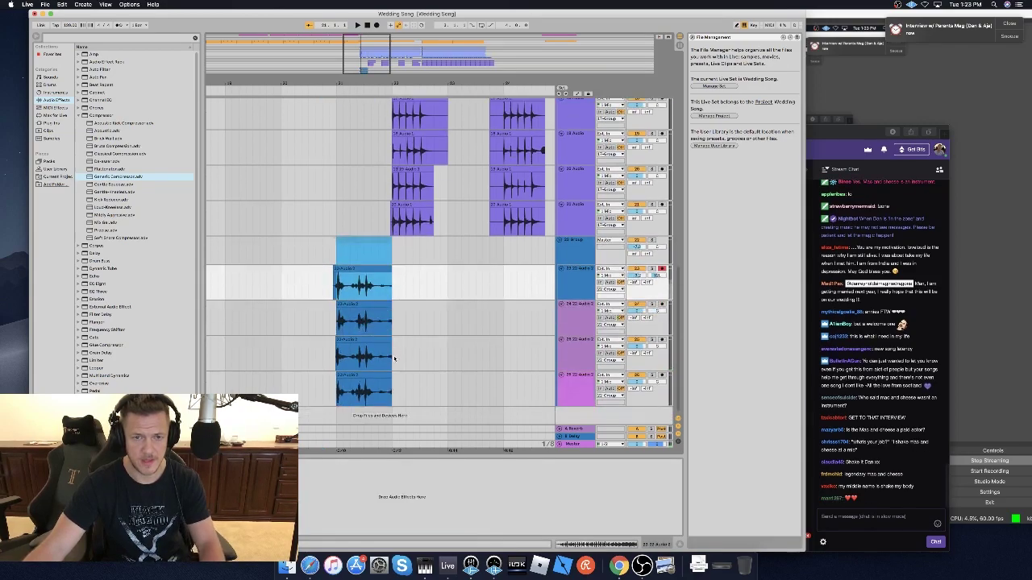
{"action": "scroll", "coordinate": [395, 380], "scroll_direction": "left", "scroll_amount": 2}
{"action": "scroll", "coordinate": [390, 376], "scroll_direction": "right", "scroll_amount": 5}
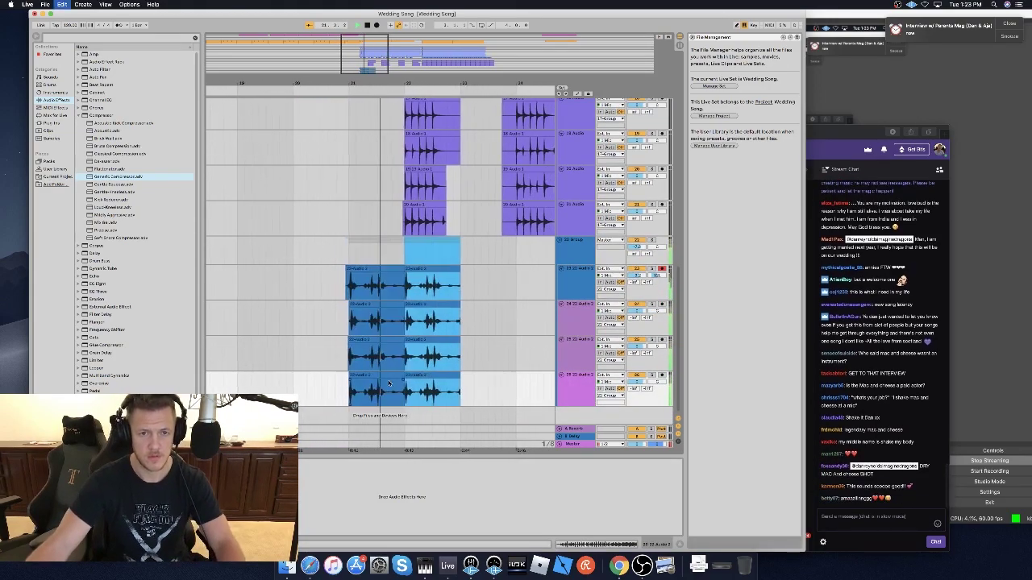
{"action": "key", "text": "ctrl+d"}
{"action": "key", "text": "ctrl+d"}
{"action": "key", "text": "ctrl+d"}
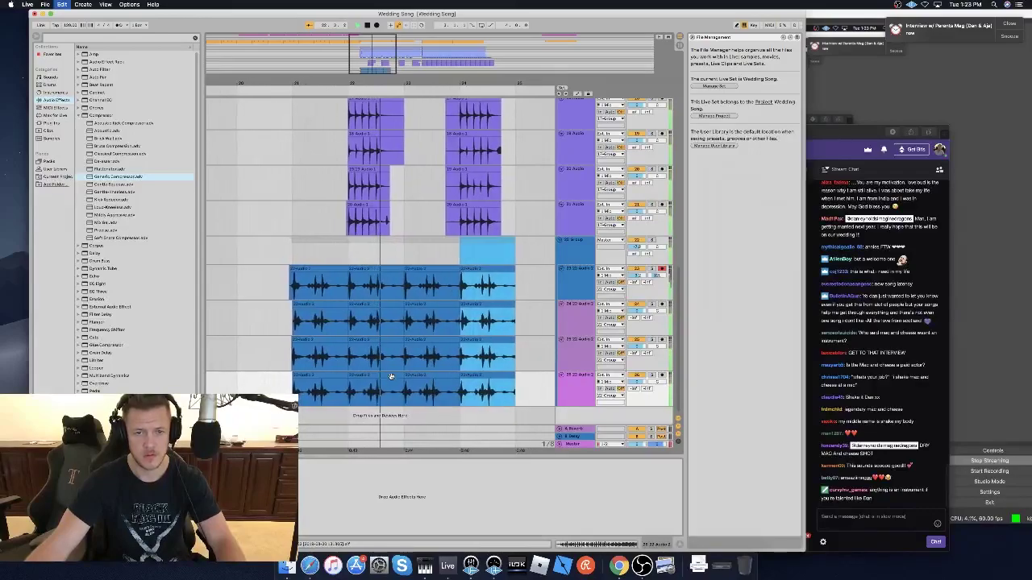
{"action": "key", "text": "ctrl+d"}
{"action": "key", "text": "ctrl+d"}
{"action": "key", "text": "ctrl+d"}
{"action": "key", "text": "ctrl+d"}
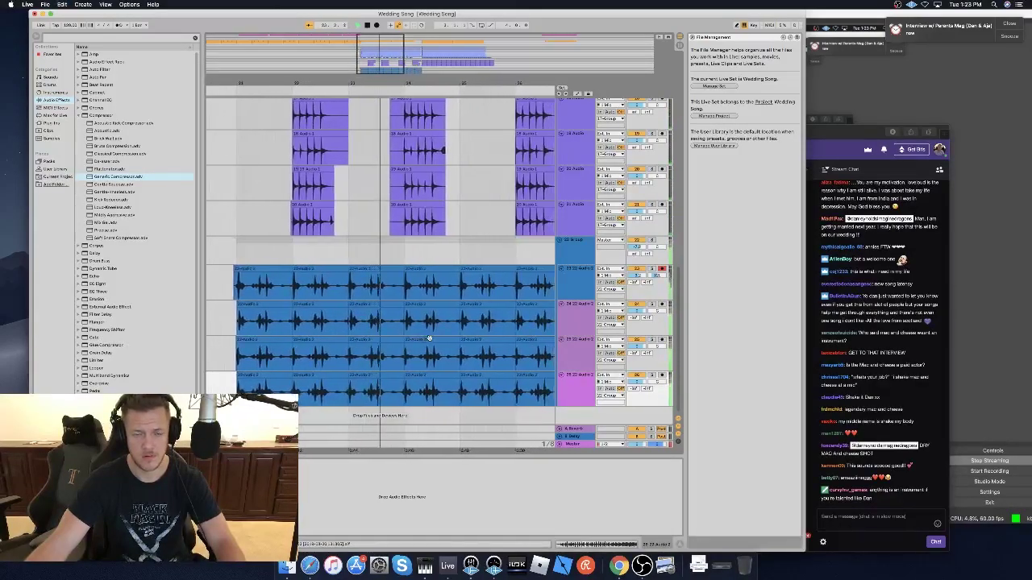
Delete the early bars of the layered shakers on all four tracks so the part enters midway through the vocal section.
{"action": "scroll", "coordinate": [429, 341], "scroll_direction": "left", "scroll_amount": 10}
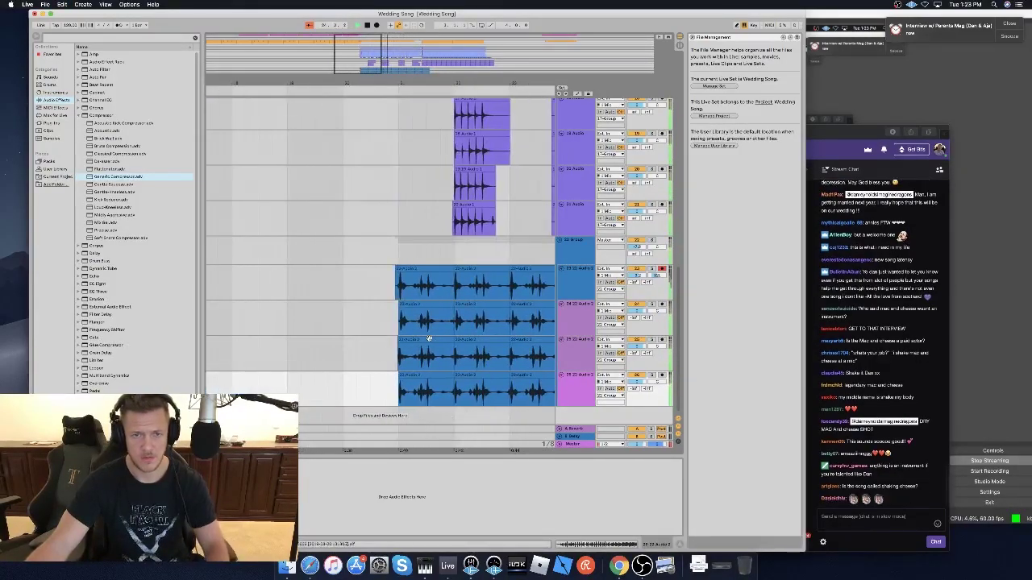
{"action": "left_click_drag", "start_coordinate": [371, 278], "coordinate": [504, 385]}
{"action": "key", "text": "Delete"}
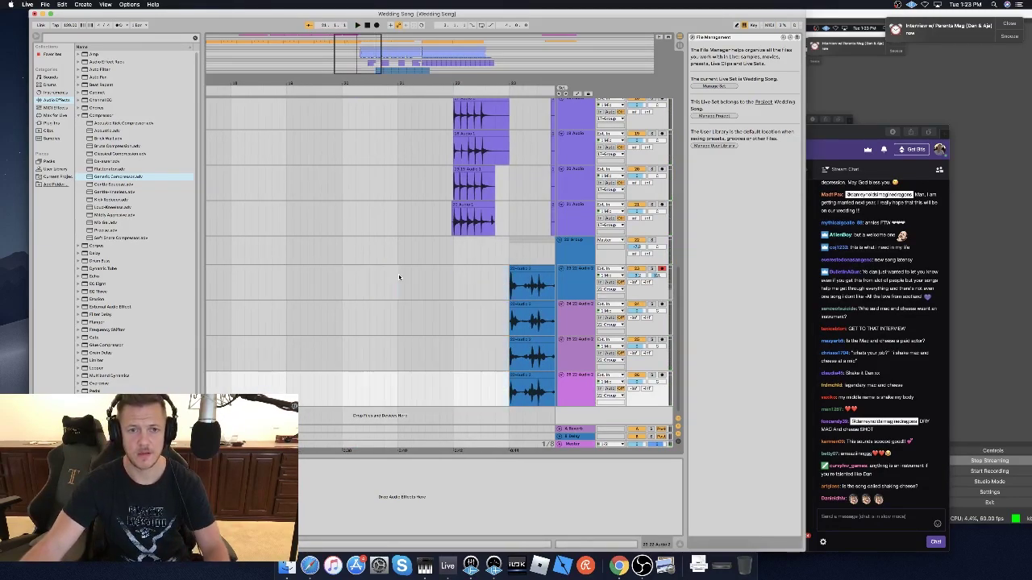
{"action": "scroll", "coordinate": [399, 280], "scroll_direction": "right", "scroll_amount": 6}
{"action": "left_click_drag", "start_coordinate": [319, 278], "coordinate": [452, 400]}
{"action": "key", "text": "Delete"}
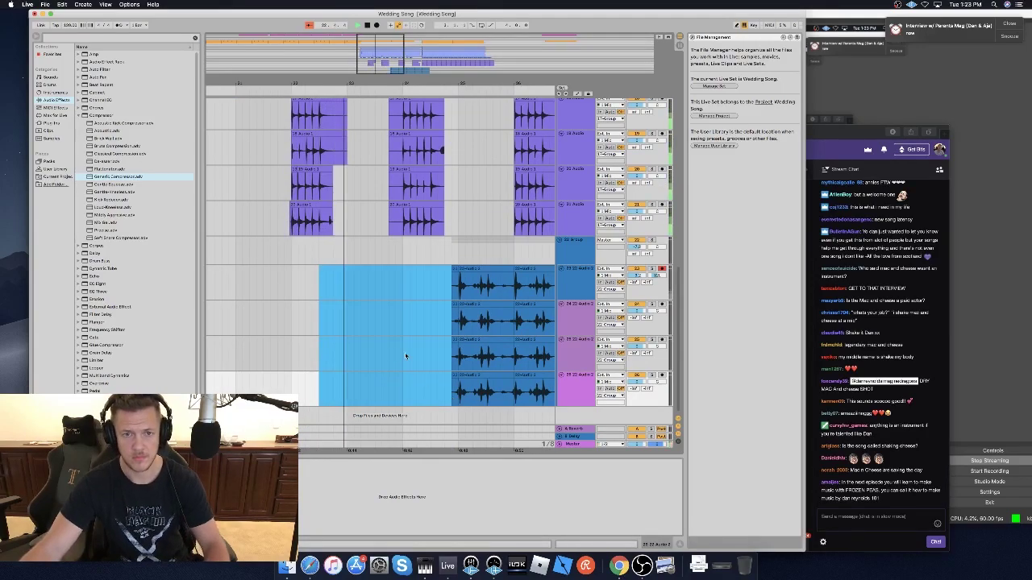
Play back the arrangement and delete the last two layered shaker bars, which run into the continuous claps.
{"action": "left_click", "coordinate": [406, 306]}
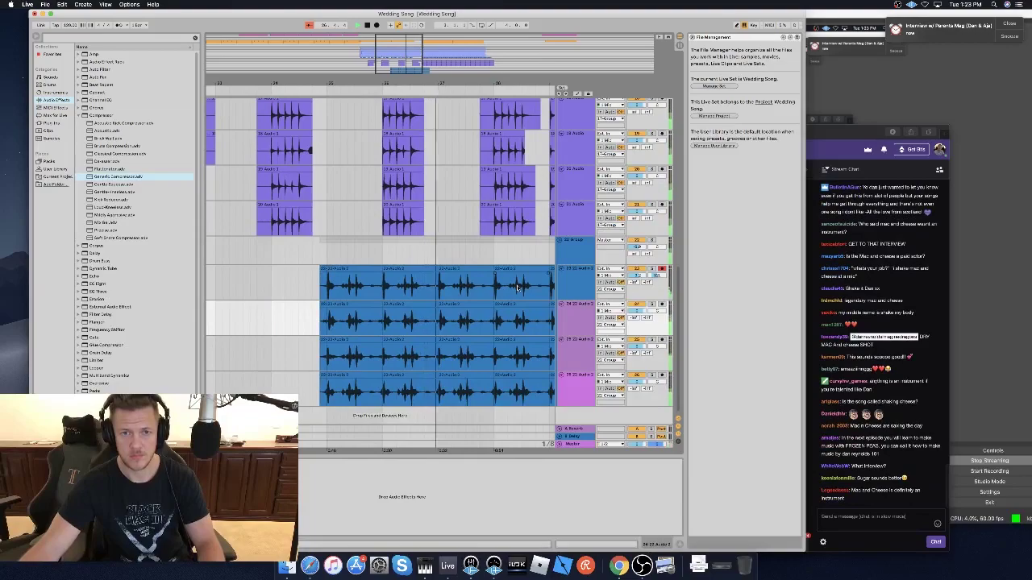
{"action": "left_click_drag", "start_coordinate": [378, 261], "coordinate": [526, 385]}
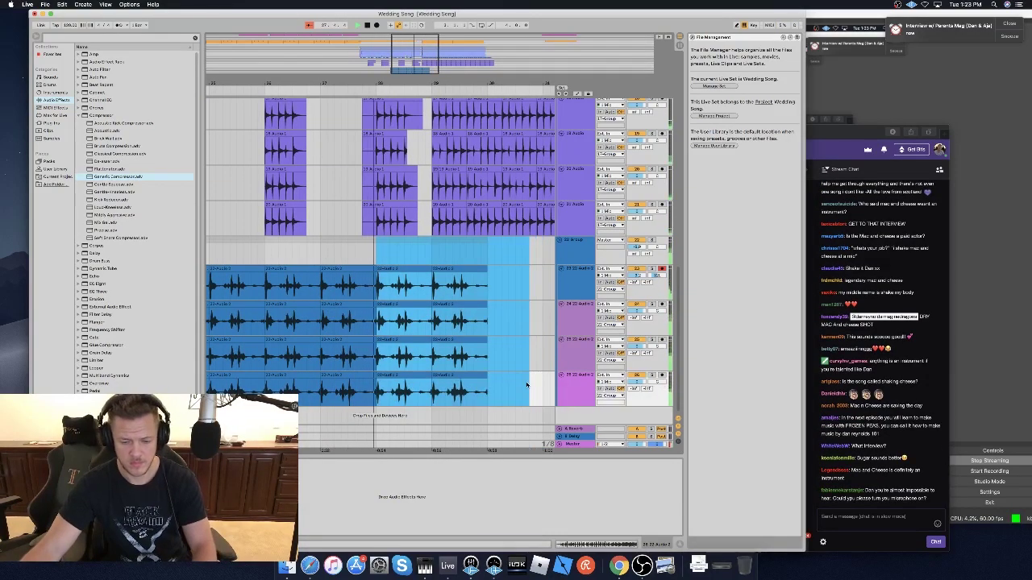
{"action": "key", "text": "space"}
{"action": "scroll", "coordinate": [425, 260], "scroll_direction": "down", "scroll_amount": 6}
{"action": "scroll", "coordinate": [436, 327], "scroll_direction": "up", "scroll_amount": 3}
{"action": "left_click", "coordinate": [498, 303]}
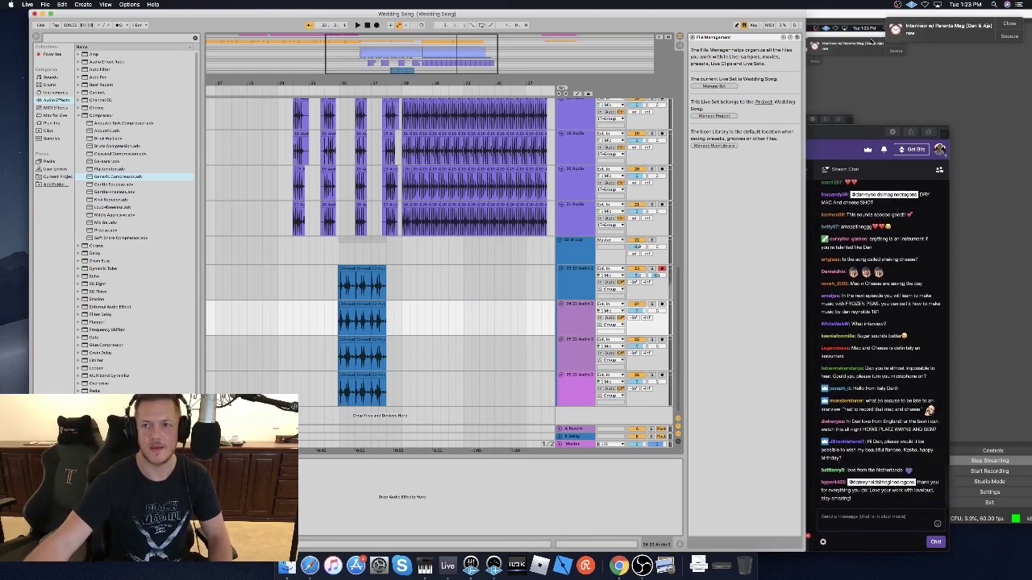
Switch to the Twitch stream page in Safari, move its window higher and view the chat and stream details.
{"action": "left_click", "coordinate": [824, 157]}
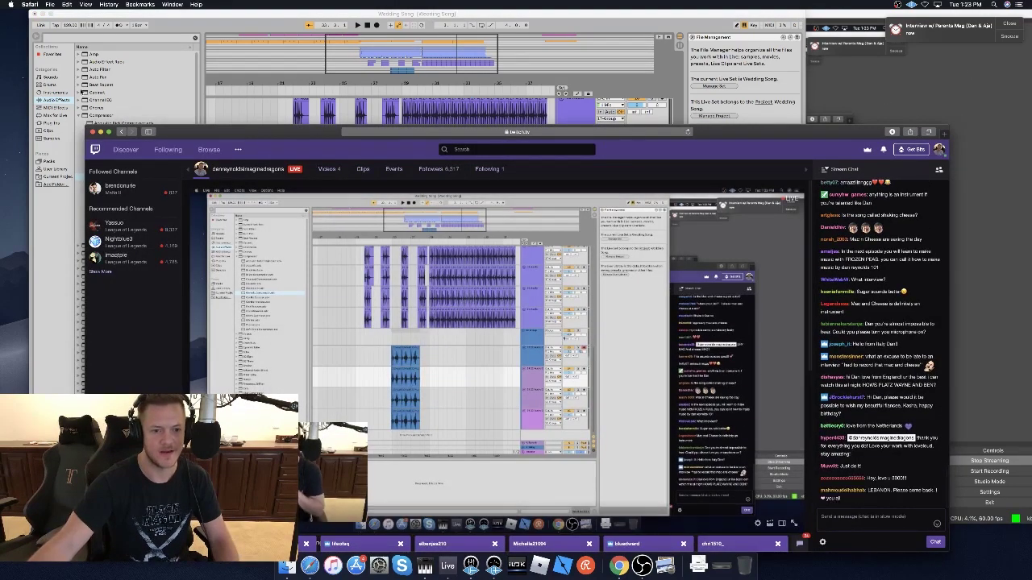
{"action": "left_click_drag", "start_coordinate": [134, 136], "coordinate": [117, 56]}
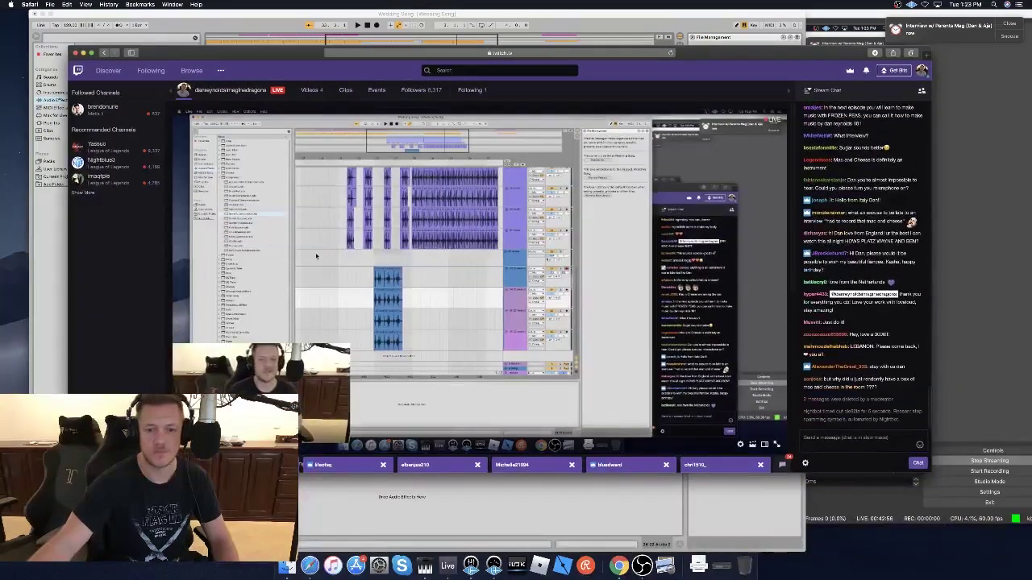
{"action": "scroll", "coordinate": [319, 255], "scroll_direction": "down", "scroll_amount": 1}
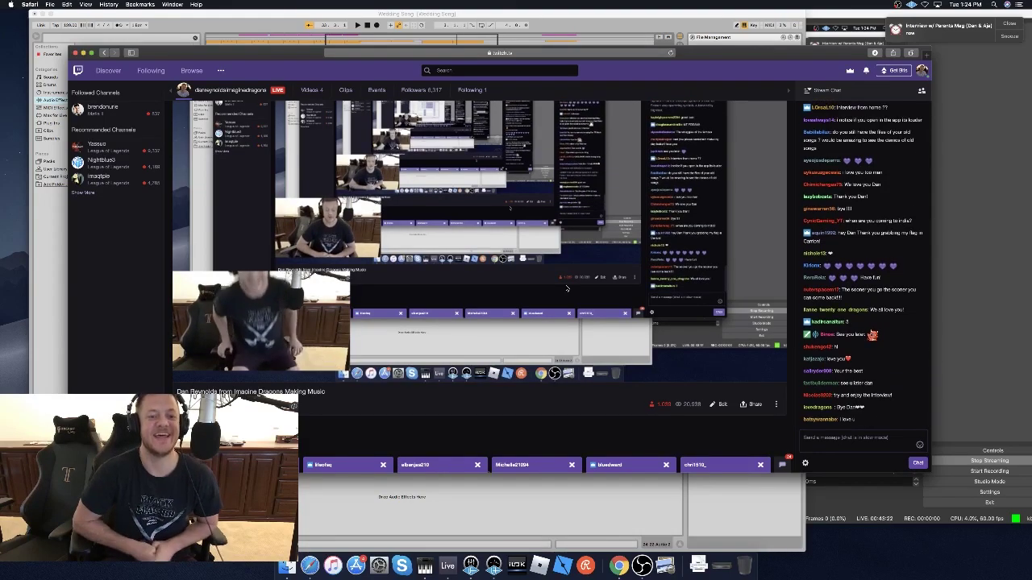
Switch from the Twitch page to OBS and stop streaming to end the broadcast.
{"action": "mouse_move", "coordinate": [190, 369]}
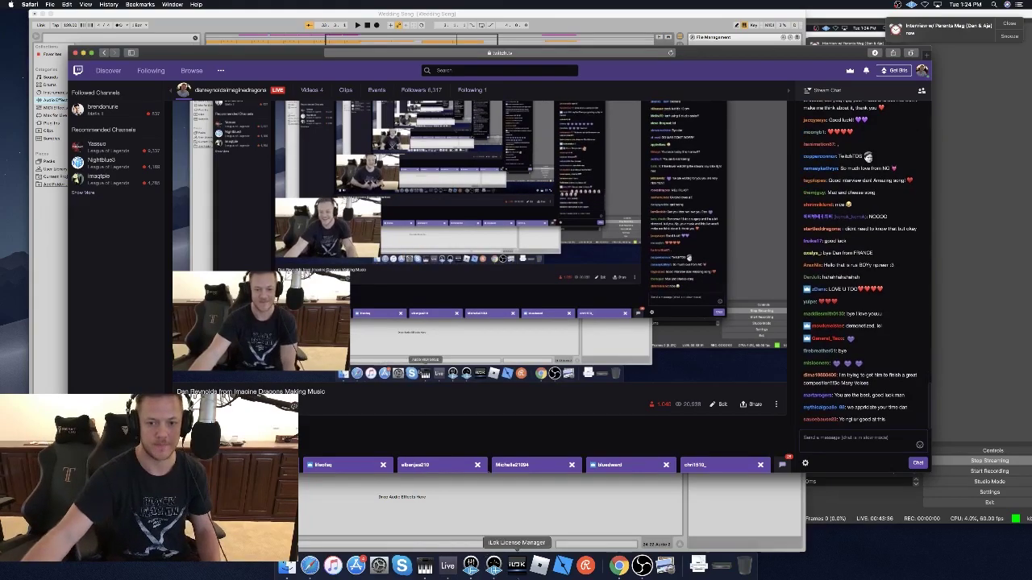
{"action": "left_click", "coordinate": [641, 564]}
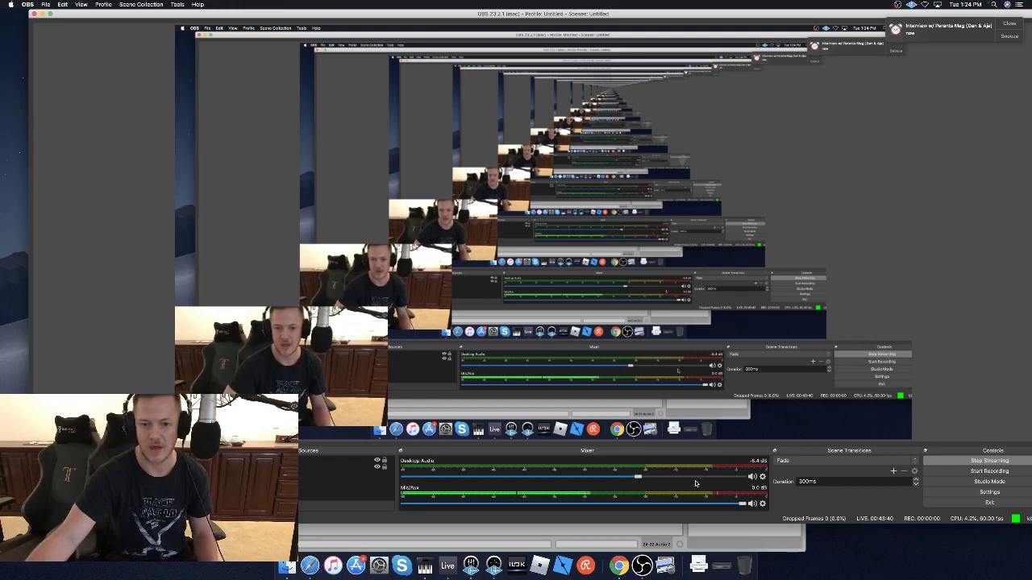
{"action": "left_click", "coordinate": [982, 461]}
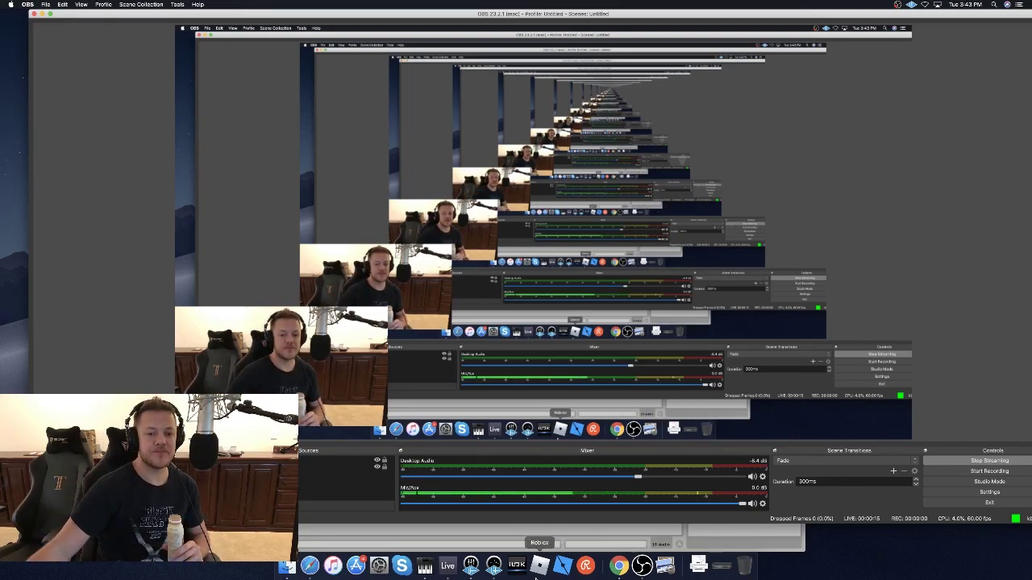
Check the new stream's Twitch page in Safari, and switch to Ableton Live with the Wedding Song arrangement zoomed out.
{"action": "left_click", "coordinate": [310, 565]}
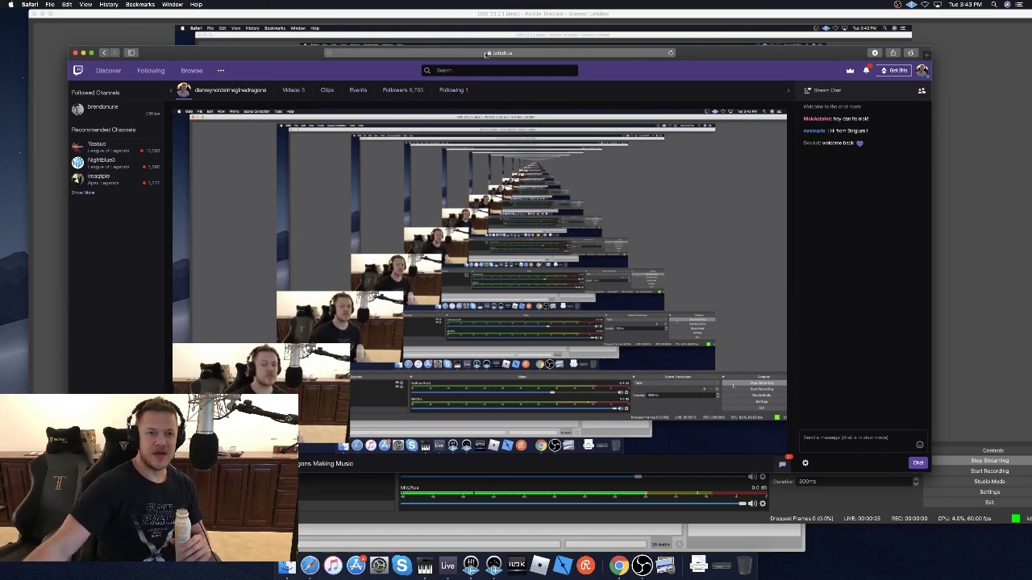
{"action": "mouse_move", "coordinate": [710, 160]}
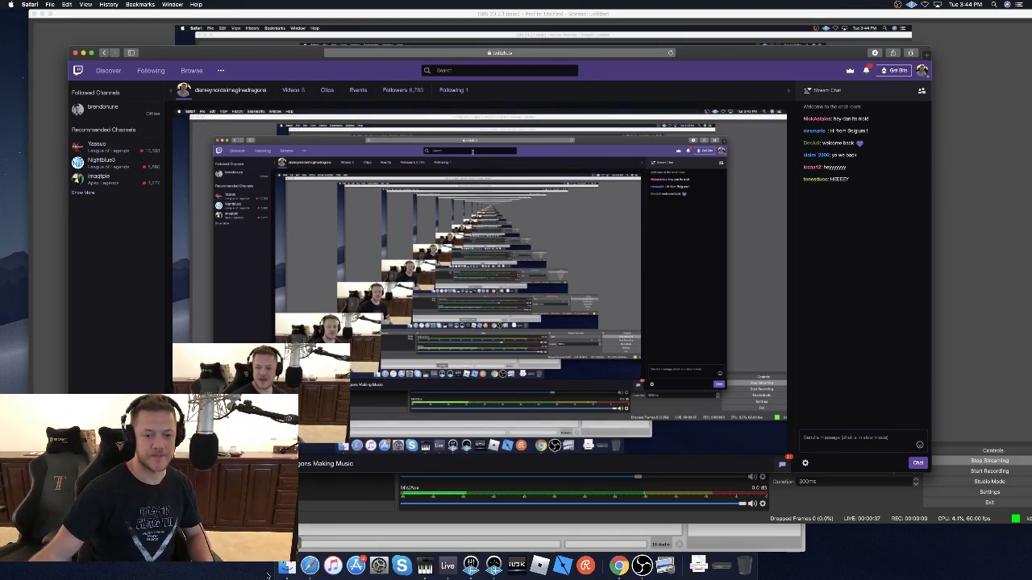
{"action": "left_click", "coordinate": [449, 570]}
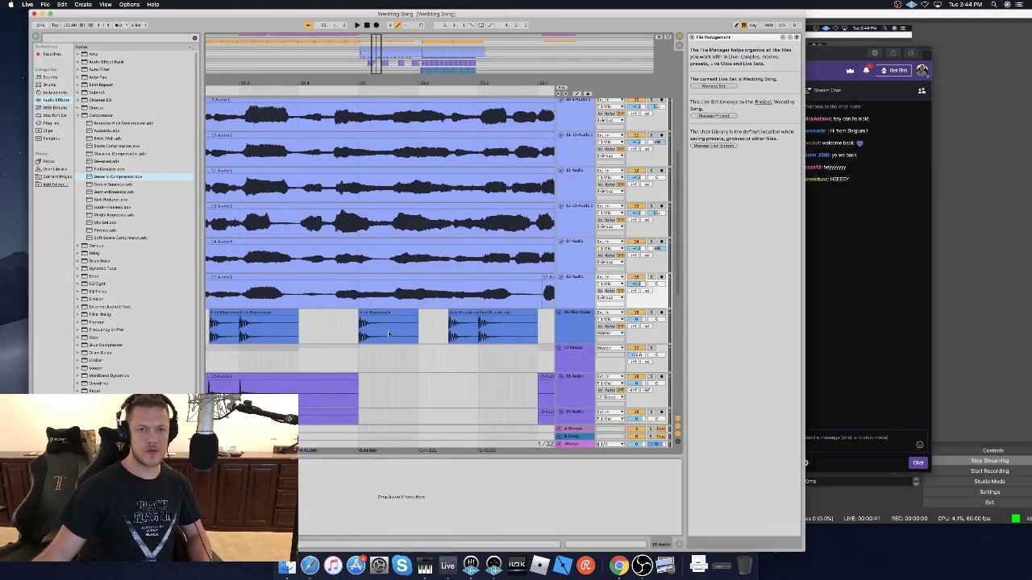
{"action": "left_click_drag", "start_coordinate": [377, 39], "coordinate": [377, 8]}
{"action": "scroll", "coordinate": [393, 233], "scroll_direction": "up", "scroll_amount": 8}
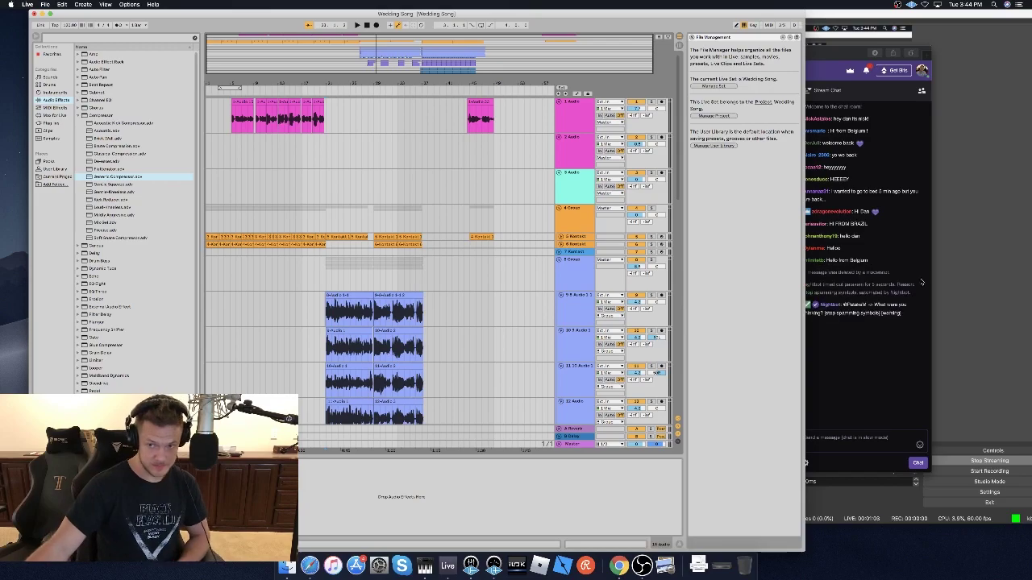
Shift the Safari Twitch window slightly so its chat stays readable beside the Ableton Live window, and return to Live.
{"action": "left_click", "coordinate": [892, 388]}
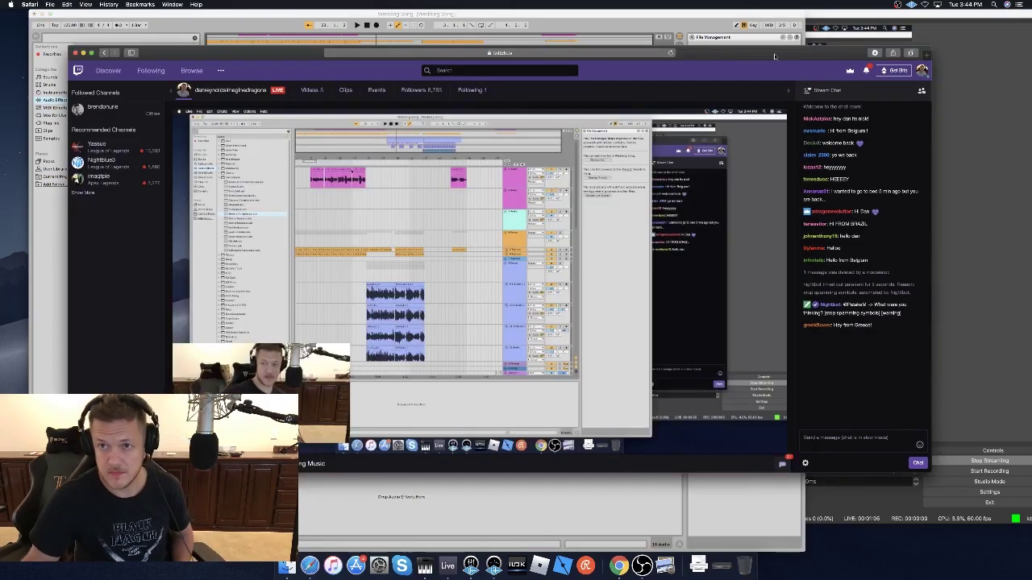
{"action": "left_click_drag", "start_coordinate": [779, 59], "coordinate": [789, 60]}
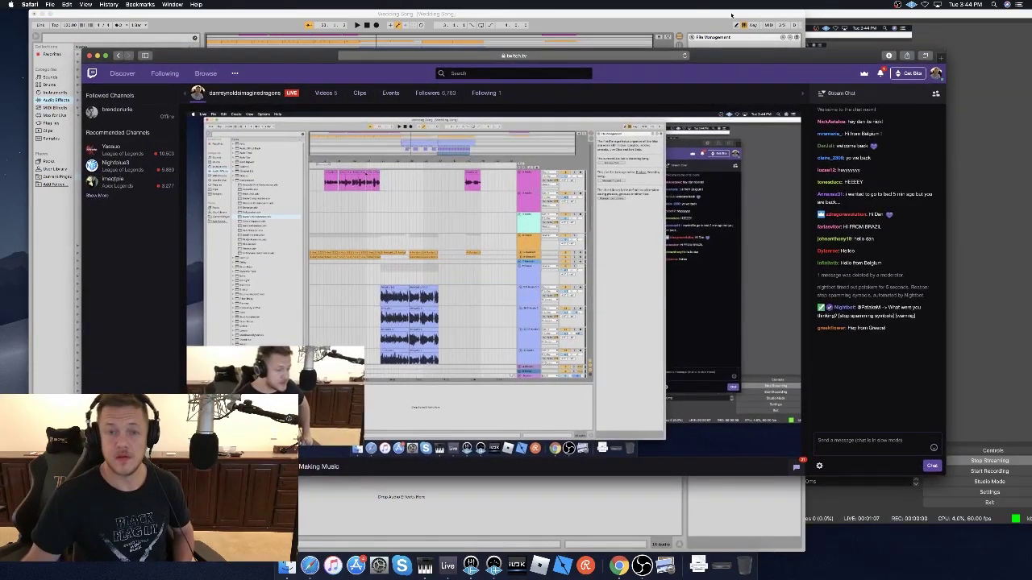
{"action": "left_click", "coordinate": [733, 14]}
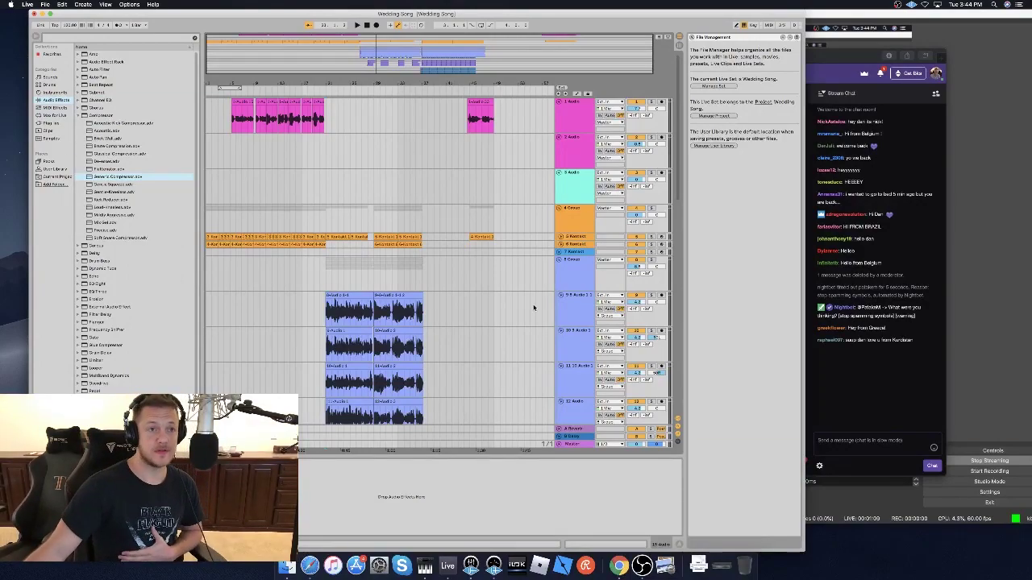
{"action": "left_click", "coordinate": [857, 57]}
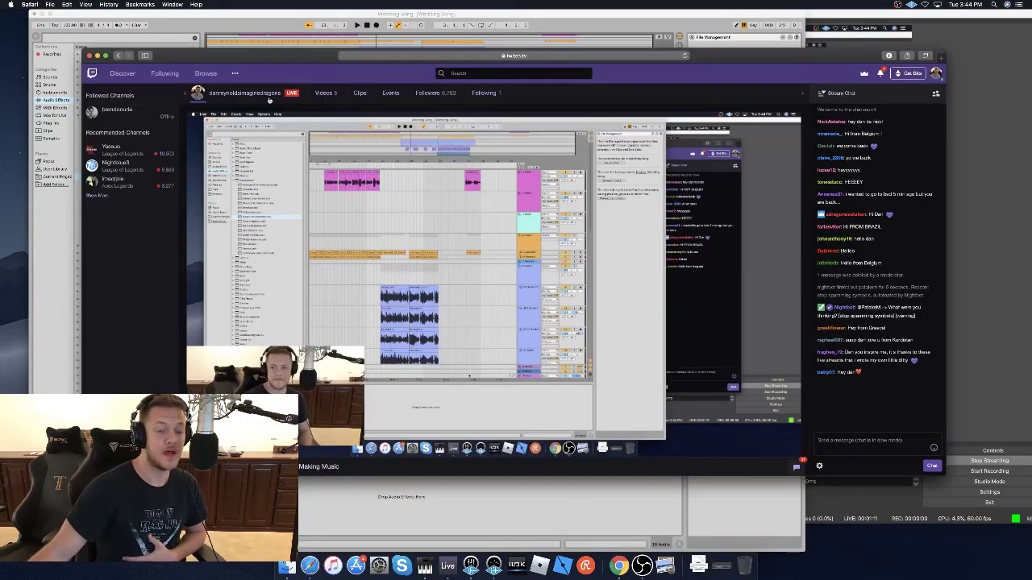
{"action": "left_click", "coordinate": [158, 13]}
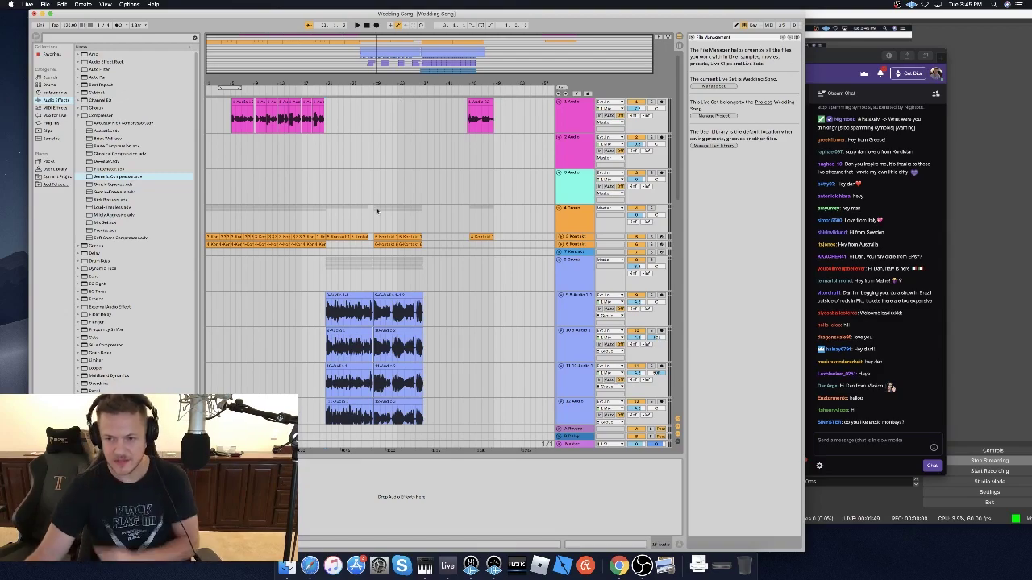
Switch to the Twitch stream page in Safari and view the title and viewer details below the video.
{"action": "left_click", "coordinate": [853, 55]}
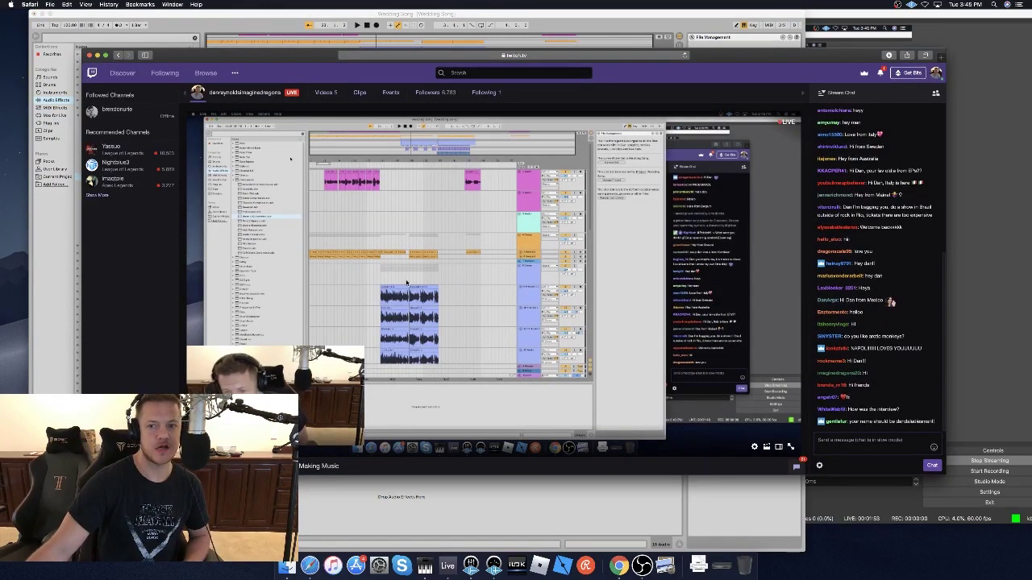
{"action": "scroll", "coordinate": [420, 289], "scroll_direction": "down", "scroll_amount": 3}
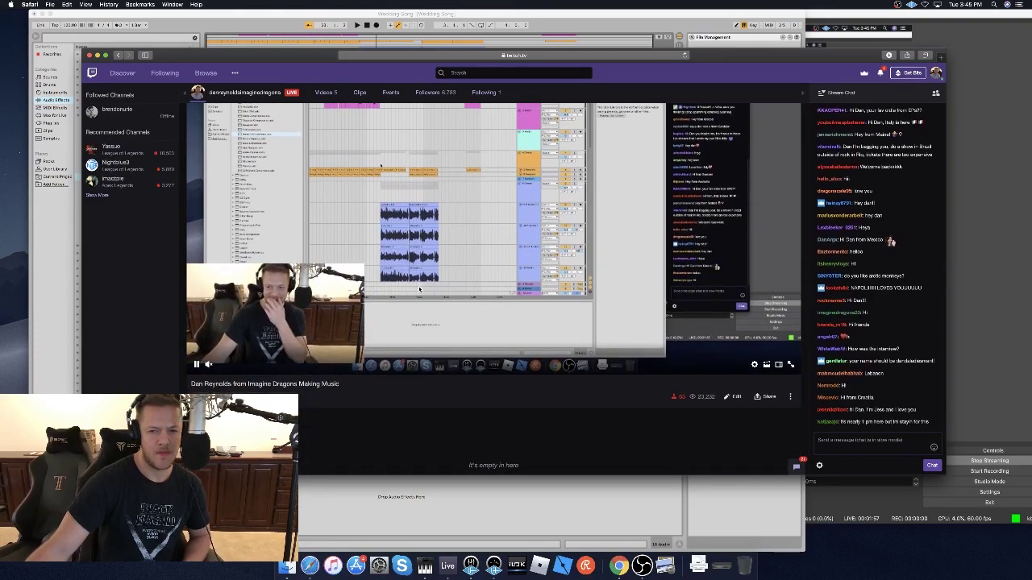
{"action": "scroll", "coordinate": [420, 289], "scroll_direction": "up", "scroll_amount": 1}
{"action": "scroll", "coordinate": [420, 290], "scroll_direction": "up", "scroll_amount": 2}
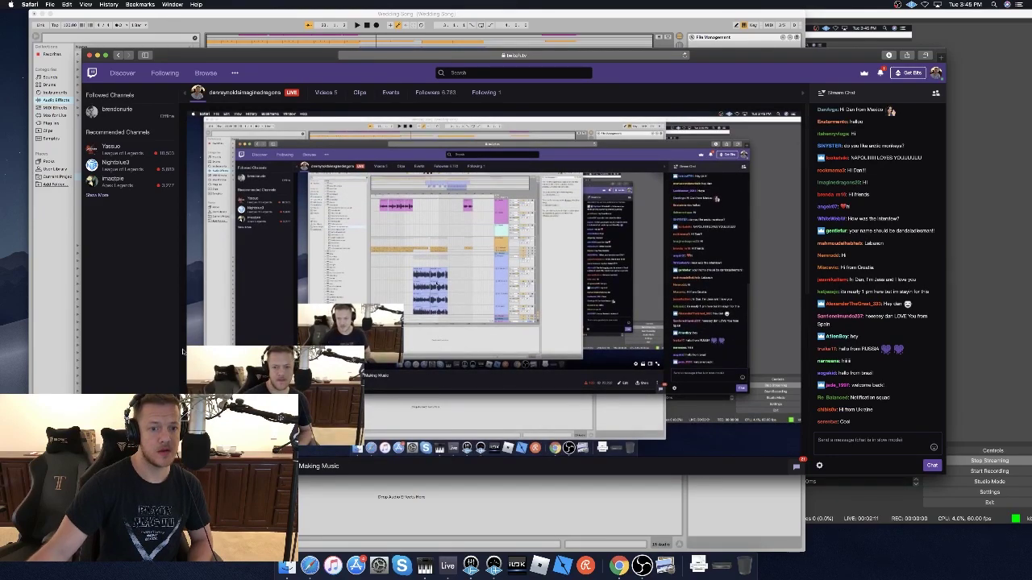
Start playback in Ableton Live, collapse the Compressor presets and browse the Audio Units plug-ins to the Native Instruments folder.
{"action": "left_click", "coordinate": [118, 13]}
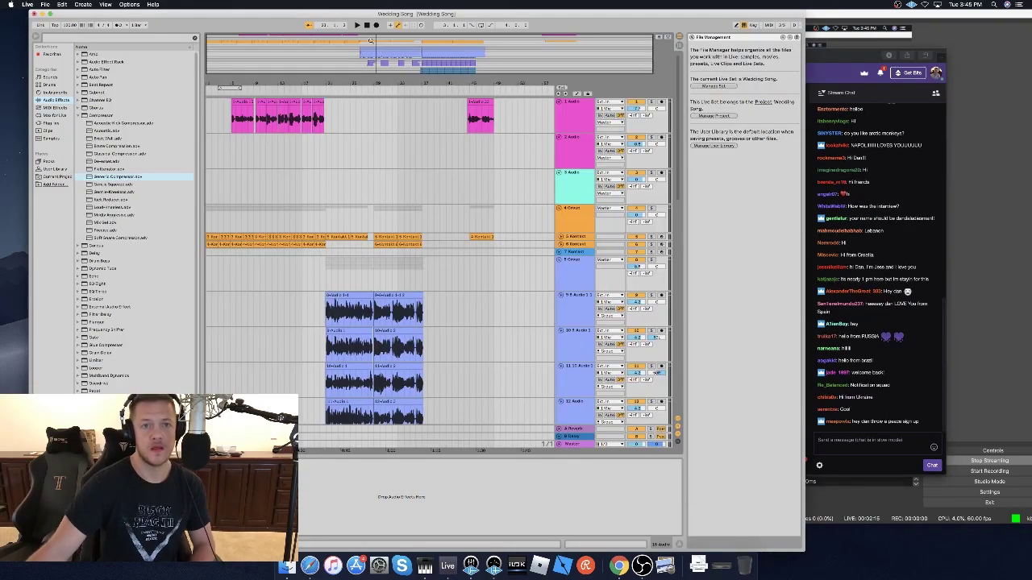
{"action": "key", "text": "space"}
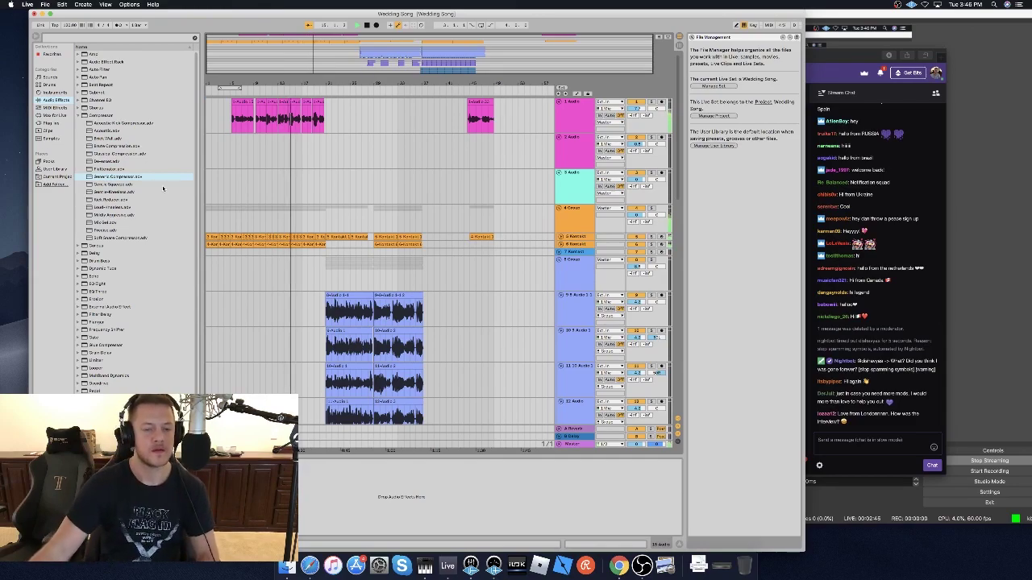
{"action": "left_click", "coordinate": [78, 115]}
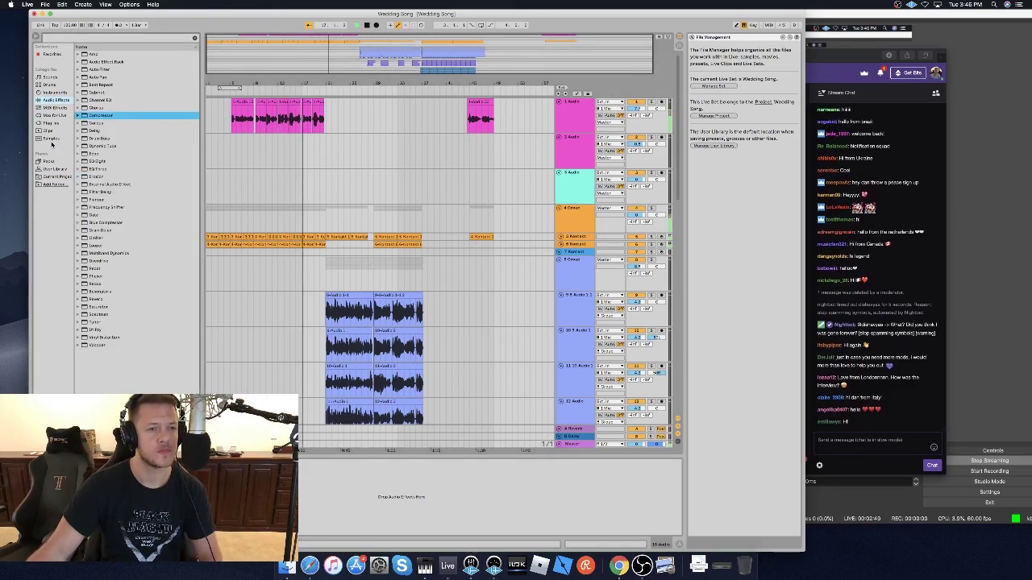
{"action": "left_click", "coordinate": [53, 123]}
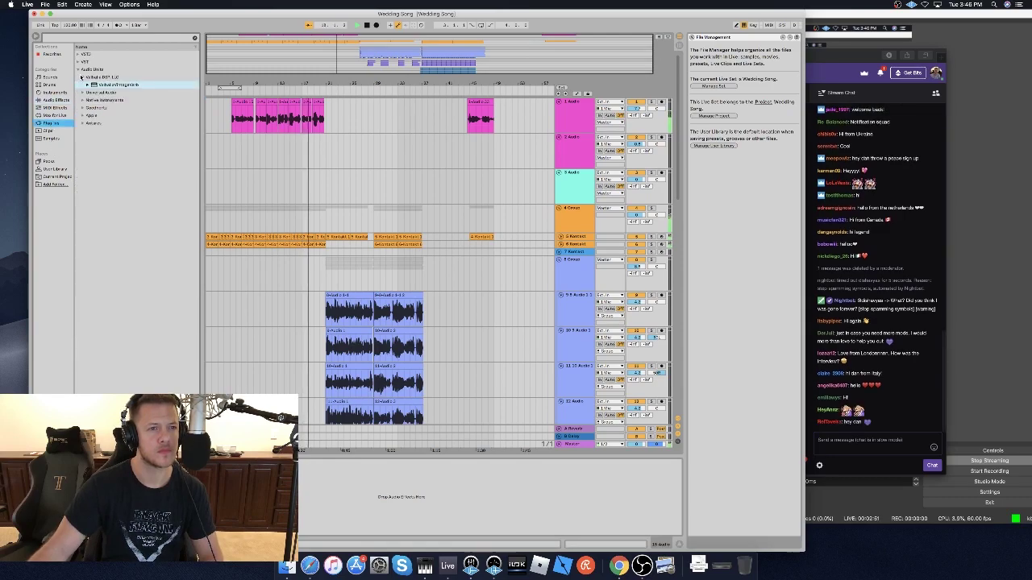
{"action": "key", "text": "Right"}
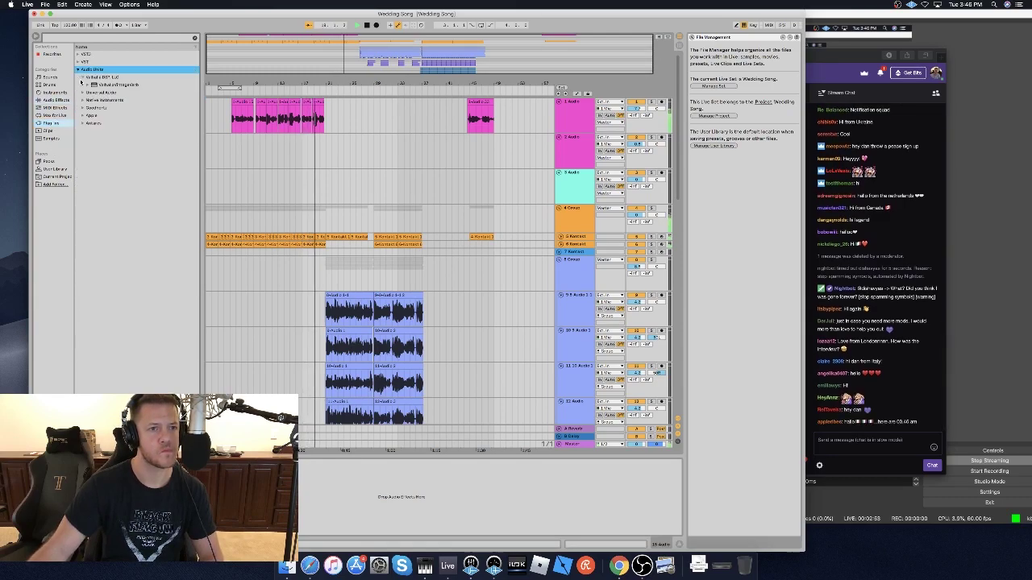
{"action": "left_click", "coordinate": [81, 100]}
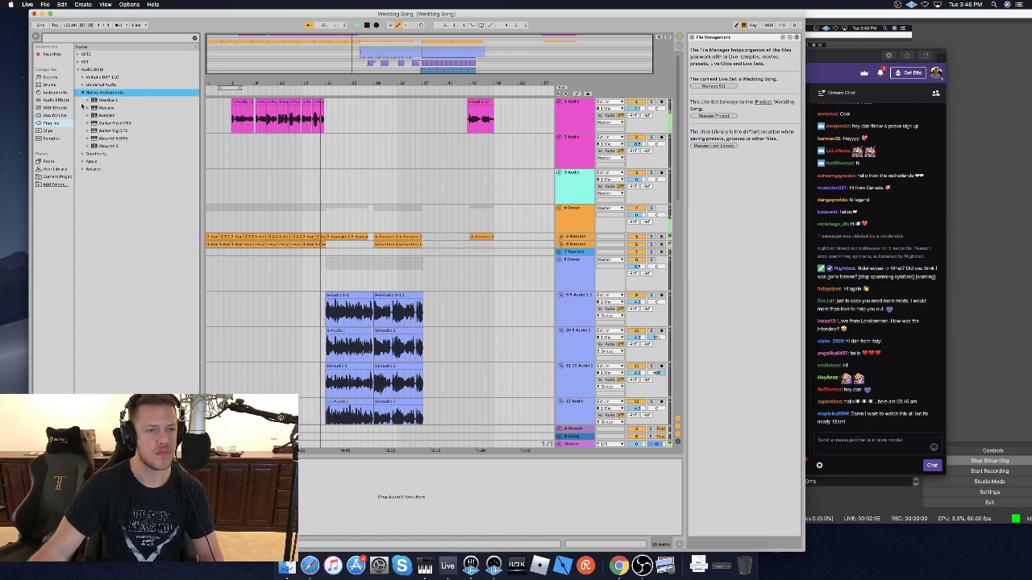
Review the vocal, kick, clap and shaker tracks during playback and pan the shaker group (22 Group) to the right.
{"action": "scroll", "coordinate": [244, 212], "scroll_direction": "down", "scroll_amount": 10}
{"action": "scroll", "coordinate": [243, 210], "scroll_direction": "up", "scroll_amount": 5}
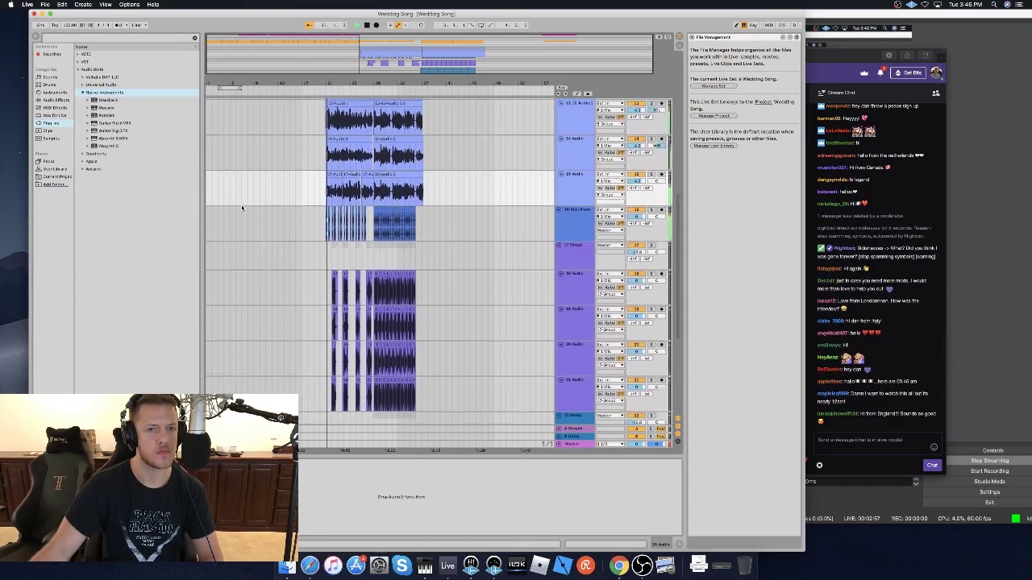
{"action": "scroll", "coordinate": [295, 202], "scroll_direction": "up", "scroll_amount": 6}
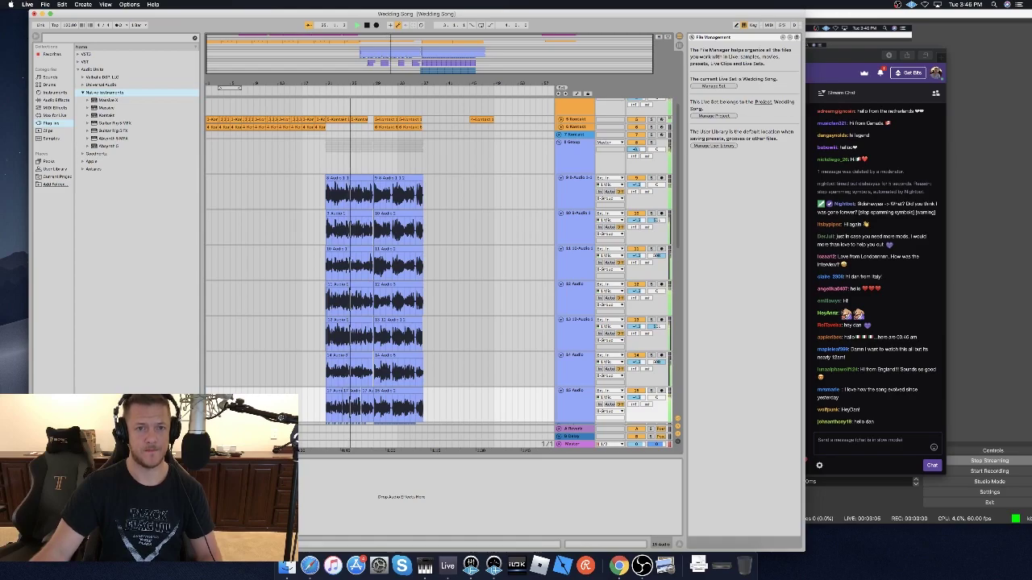
{"action": "scroll", "coordinate": [412, 229], "scroll_direction": "down", "scroll_amount": 5}
{"action": "scroll", "coordinate": [407, 229], "scroll_direction": "down", "scroll_amount": 6}
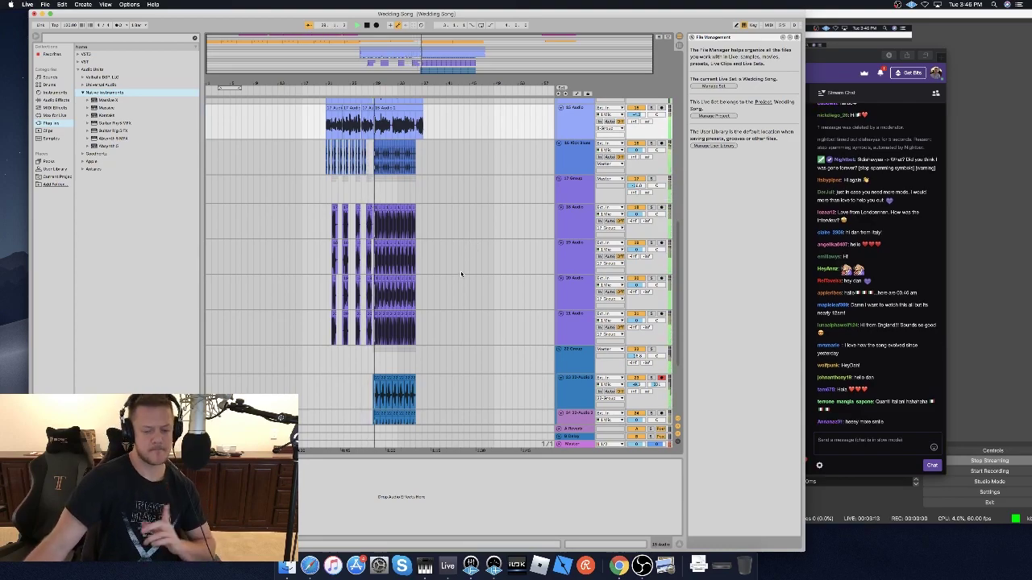
{"action": "scroll", "coordinate": [481, 337], "scroll_direction": "down", "scroll_amount": 5}
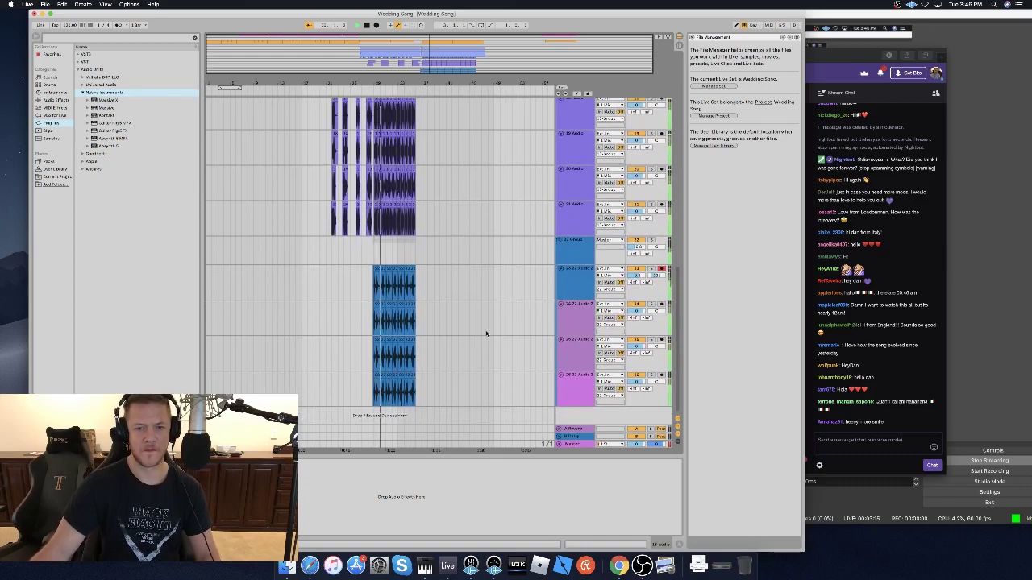
{"action": "left_click_drag", "start_coordinate": [656, 248], "coordinate": [655, 224]}
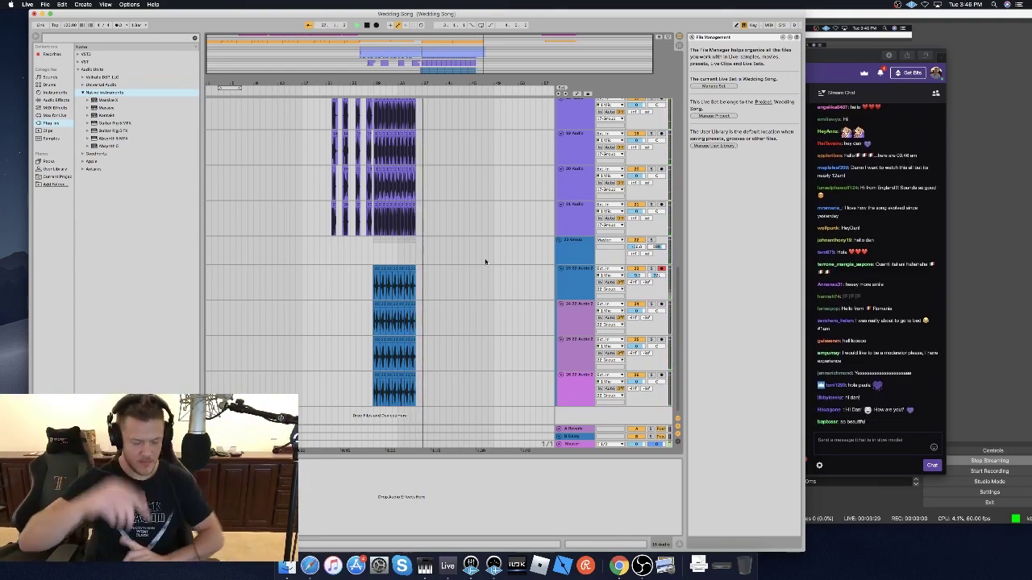
Place the insertion marker just before the layered vocals on the first vocal track of the group.
{"action": "scroll", "coordinate": [464, 278], "scroll_direction": "up", "scroll_amount": 10}
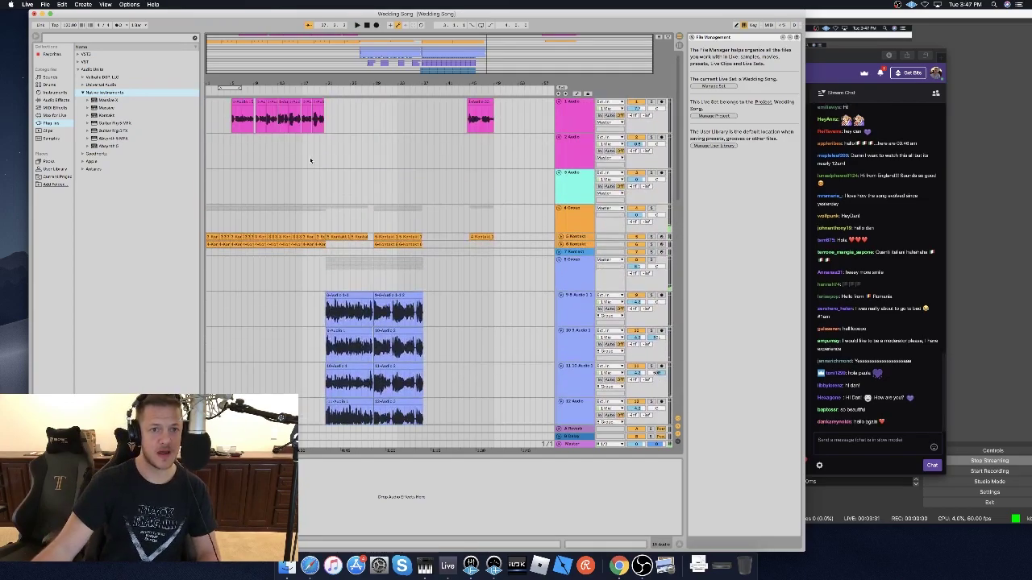
{"action": "left_click", "coordinate": [321, 306]}
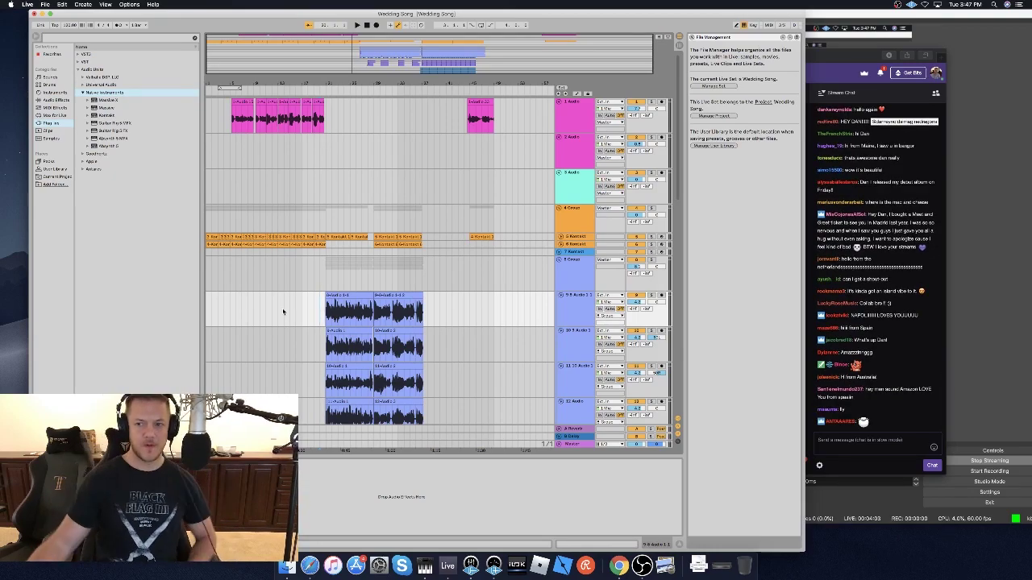
Collapse the clap group (17 Group) and the shaker group (22 Group) in the arrangement.
{"action": "scroll", "coordinate": [284, 202], "scroll_direction": "down", "scroll_amount": 1}
{"action": "scroll", "coordinate": [287, 213], "scroll_direction": "down", "scroll_amount": 10}
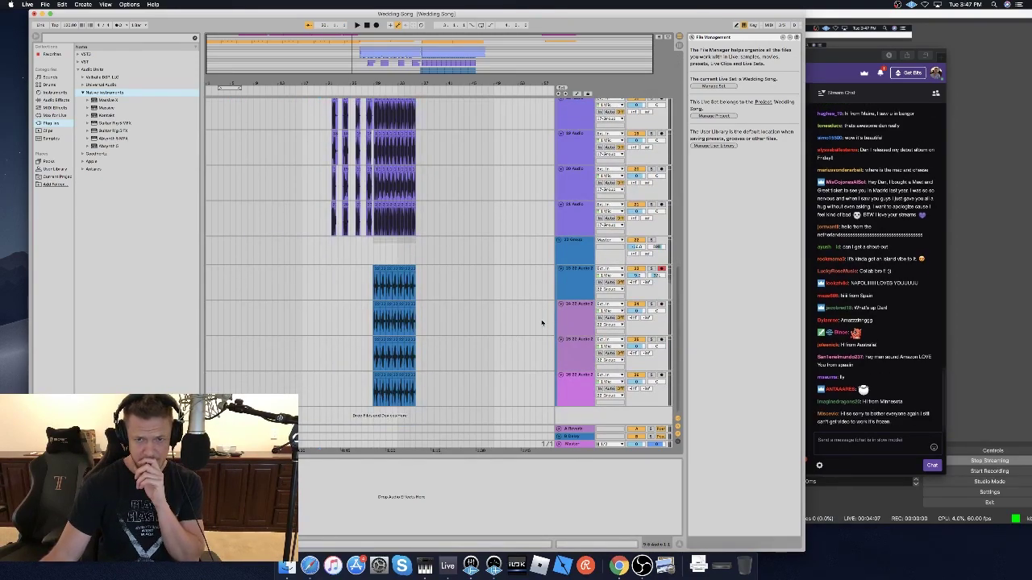
{"action": "left_click_drag", "start_coordinate": [571, 265], "coordinate": [573, 254]}
{"action": "scroll", "coordinate": [441, 255], "scroll_direction": "up", "scroll_amount": 1}
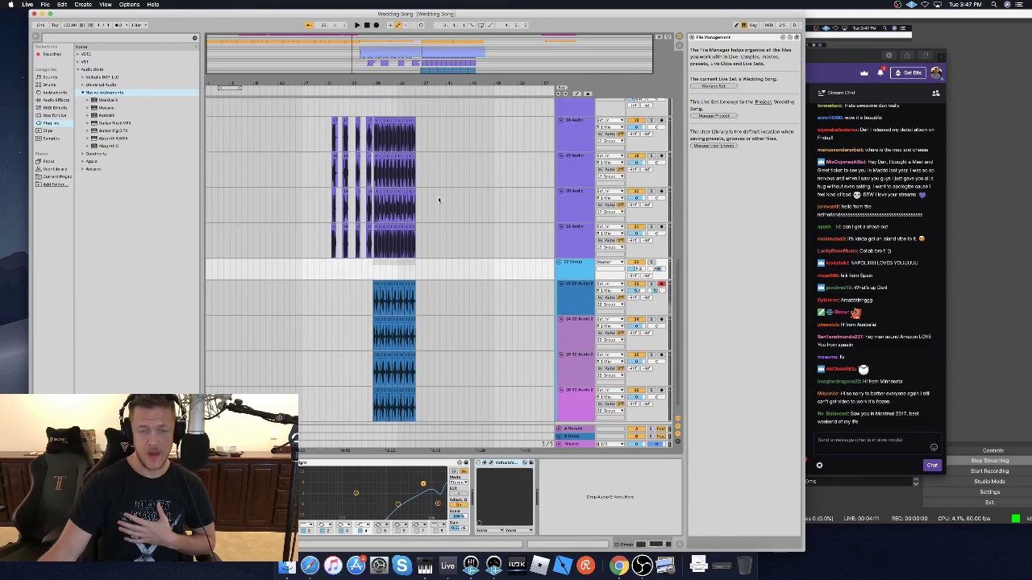
{"action": "scroll", "coordinate": [459, 237], "scroll_direction": "up", "scroll_amount": 1}
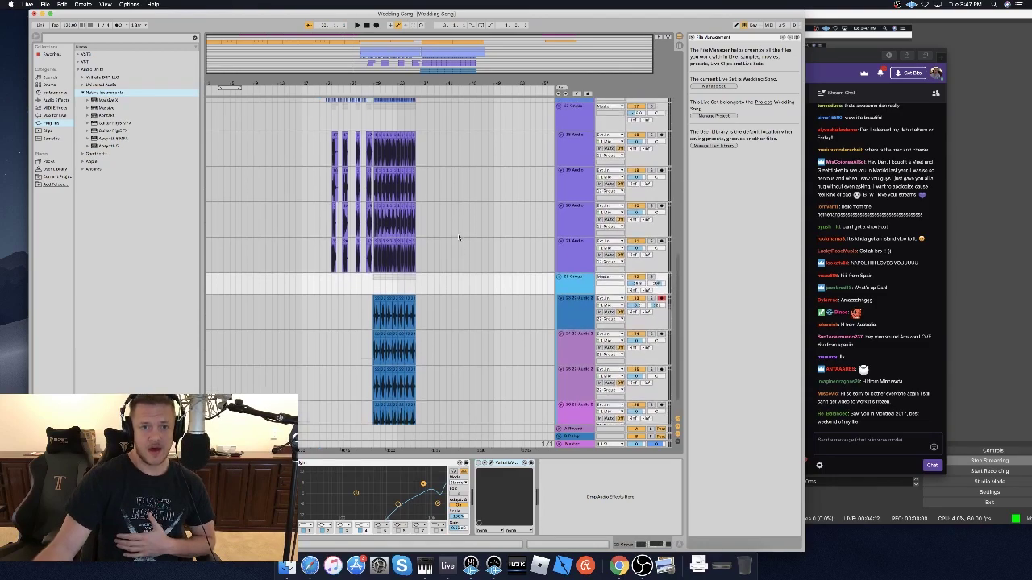
{"action": "left_click", "coordinate": [574, 254]}
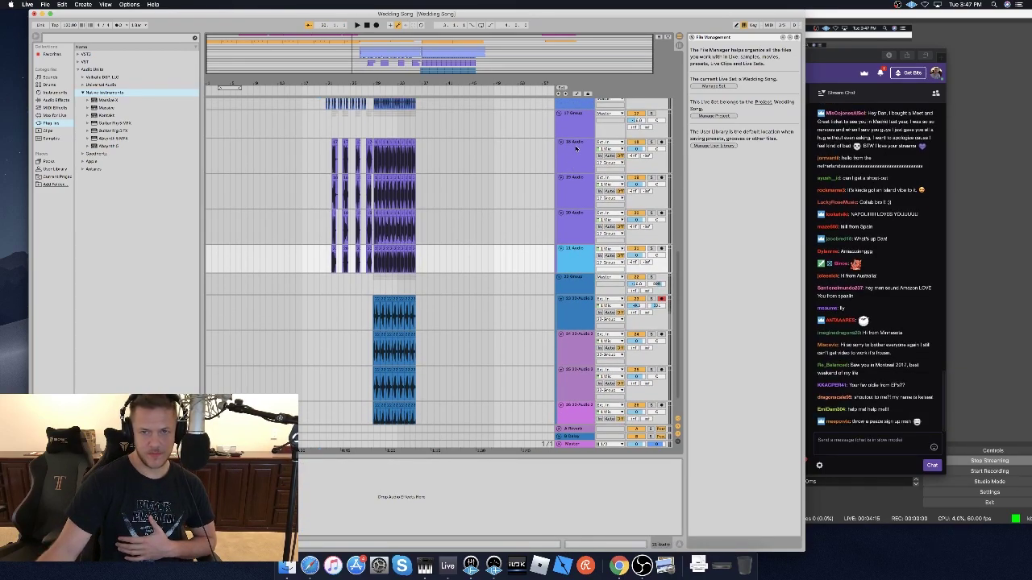
{"action": "left_click_drag", "start_coordinate": [580, 138], "coordinate": [579, 117]}
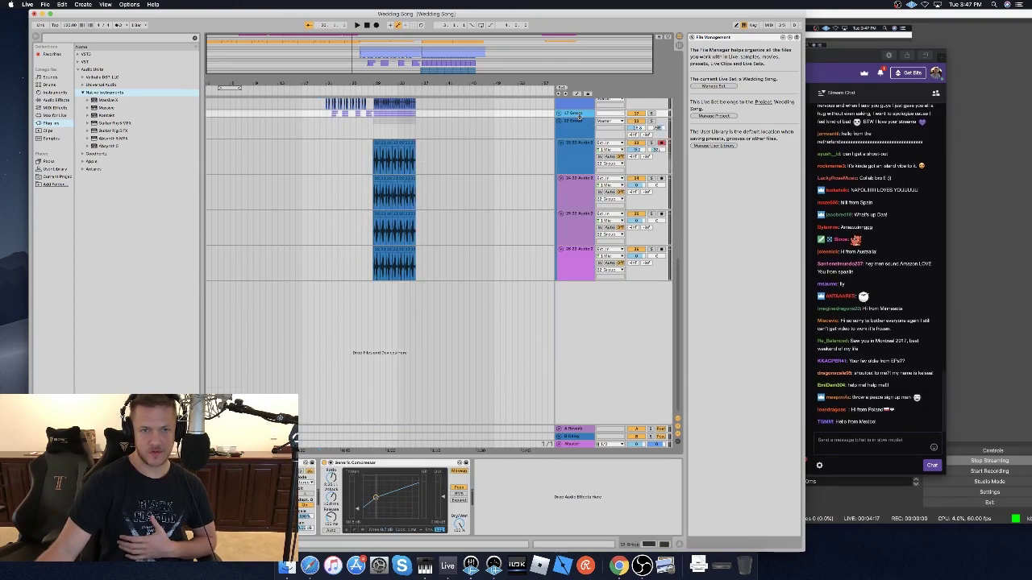
{"action": "scroll", "coordinate": [406, 181], "scroll_direction": "up", "scroll_amount": 3}
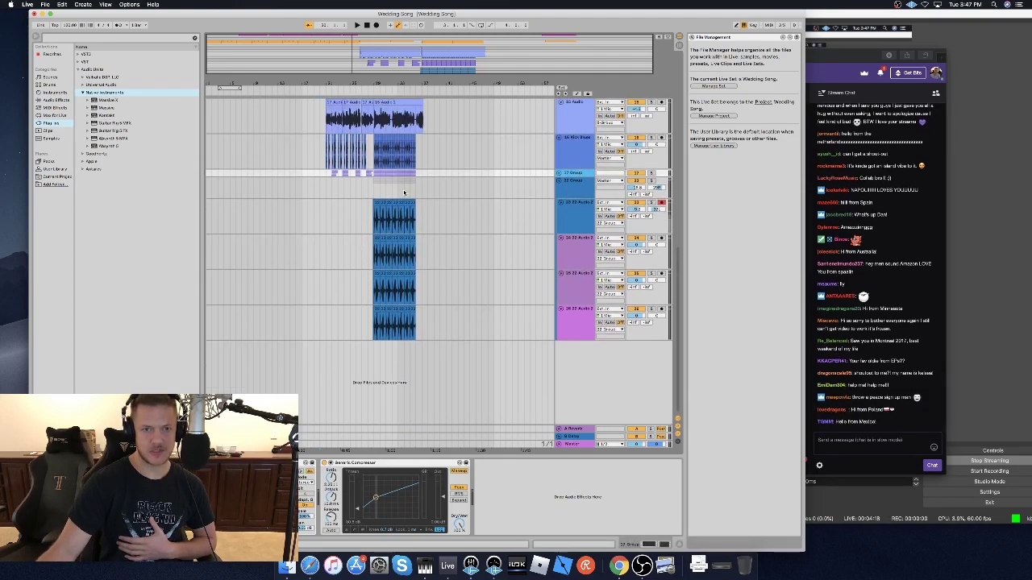
{"action": "left_click", "coordinate": [571, 182]}
{"action": "key", "text": "Left"}
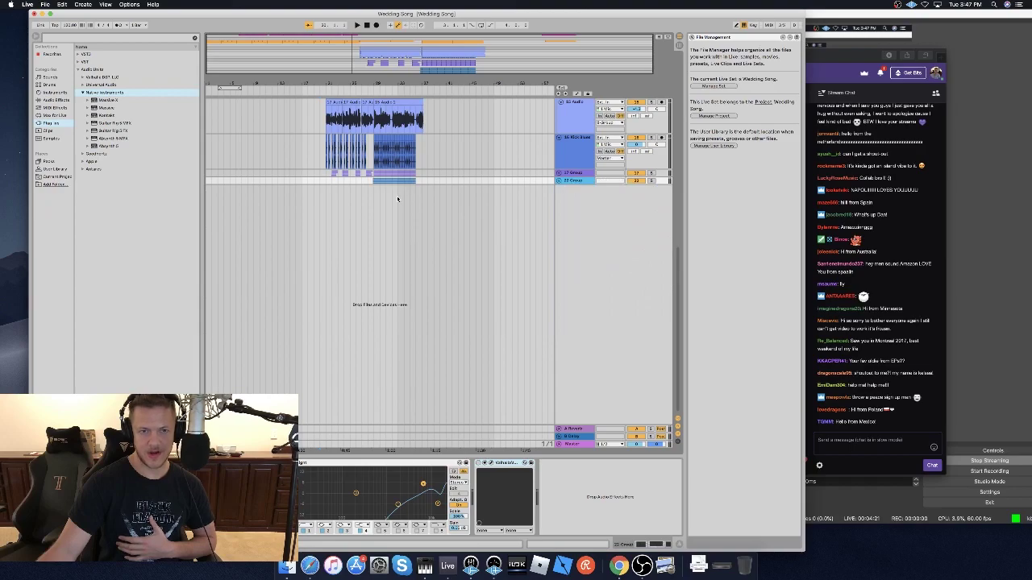
Delete the two empty audio tracks, 2 Audio and 3 Audio, below the first vocal track.
{"action": "scroll", "coordinate": [397, 199], "scroll_direction": "up", "scroll_amount": 10}
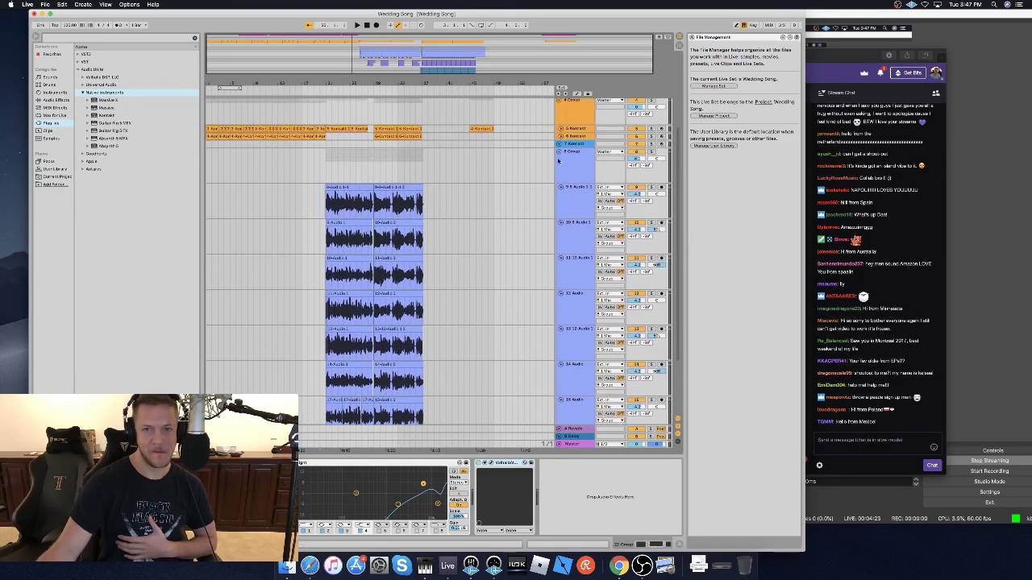
{"action": "scroll", "coordinate": [491, 181], "scroll_direction": "up", "scroll_amount": 5}
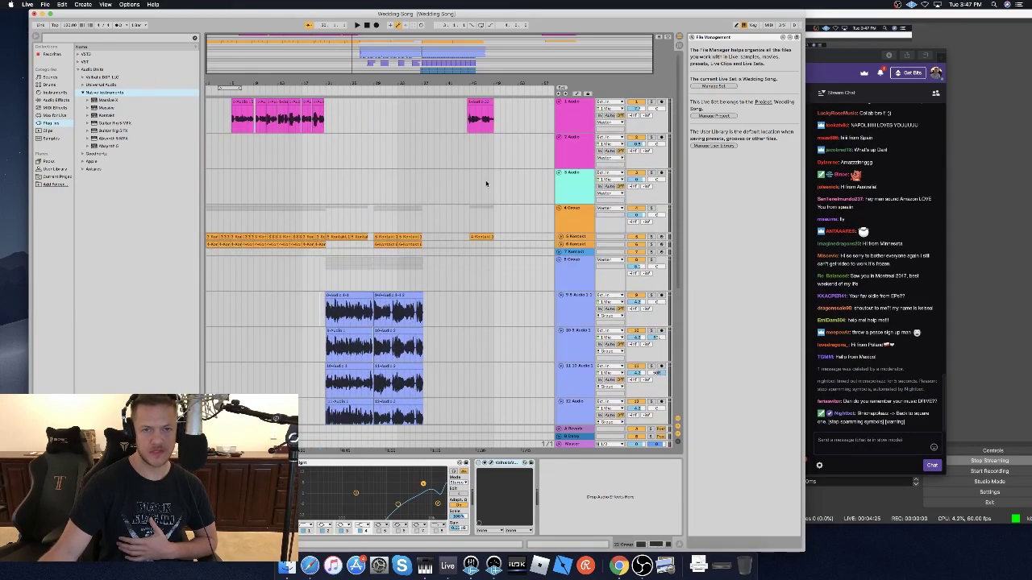
{"action": "left_click", "coordinate": [578, 141]}
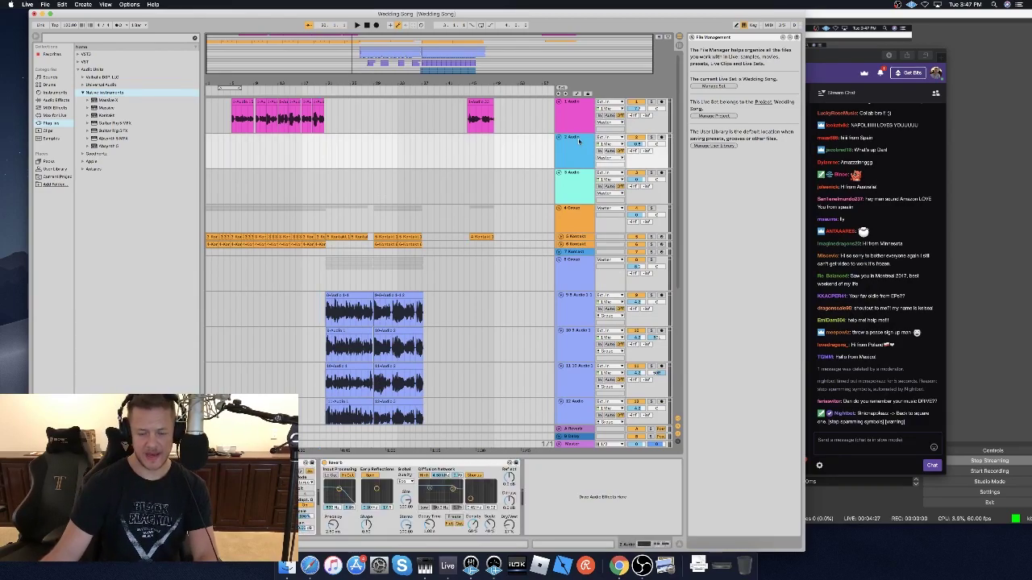
{"action": "key", "text": "Delete"}
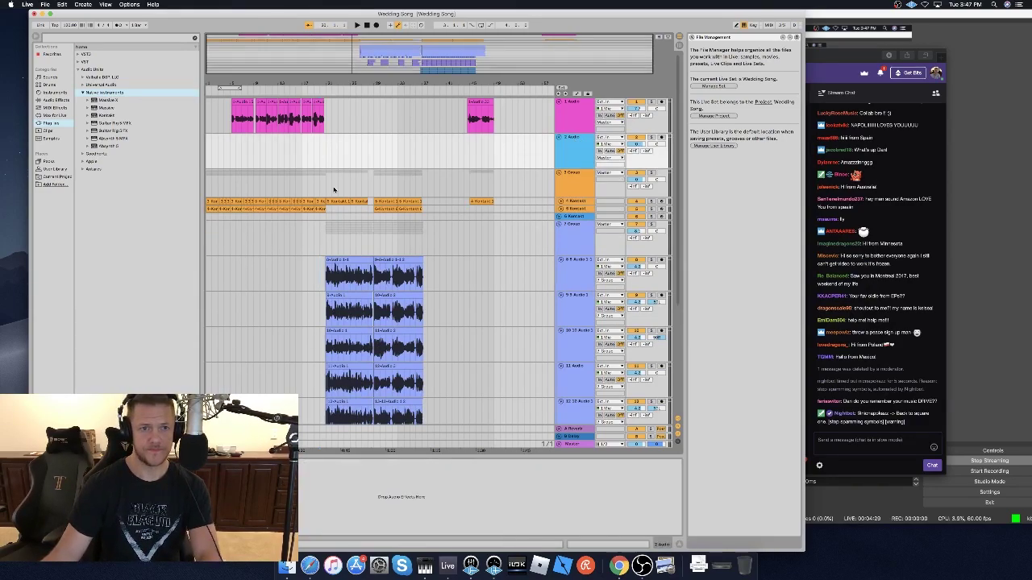
{"action": "key", "text": "Delete"}
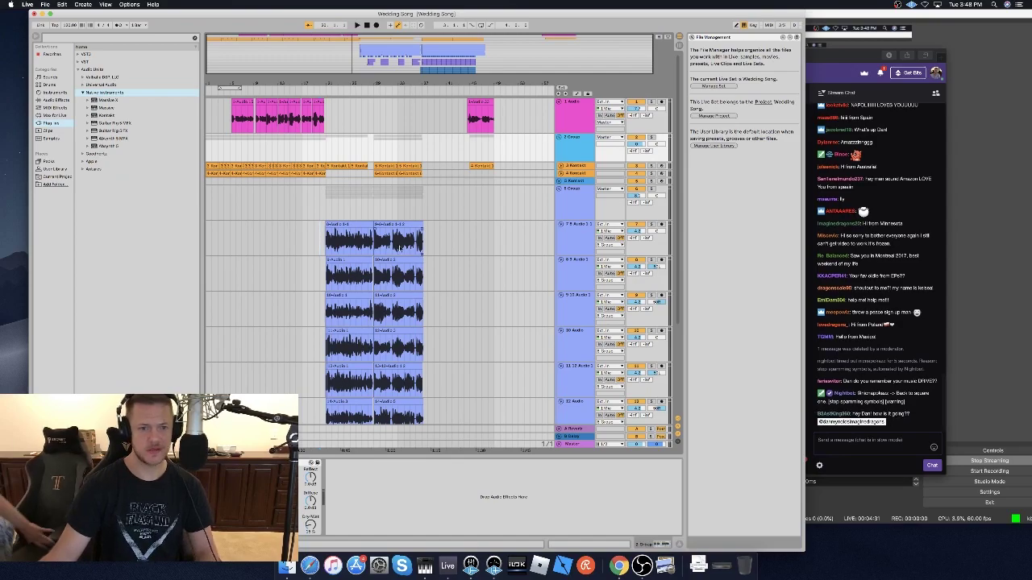
Play the song from the beginning, expand the shaker and clap groups while listening, and stop playback.
{"action": "scroll", "coordinate": [422, 241], "scroll_direction": "down", "scroll_amount": 3}
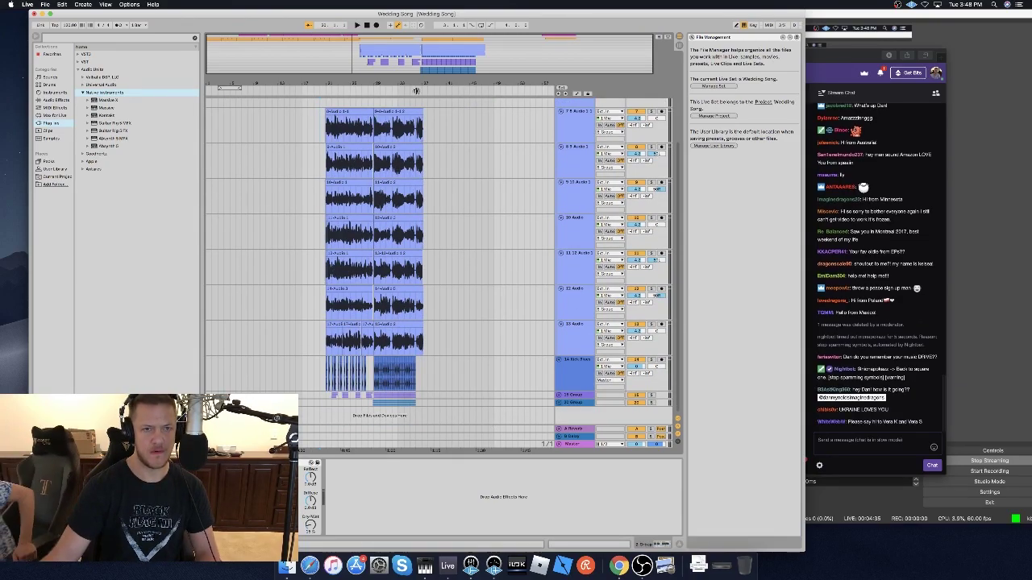
{"action": "scroll", "coordinate": [408, 188], "scroll_direction": "up", "scroll_amount": 3}
{"action": "left_click", "coordinate": [357, 25]}
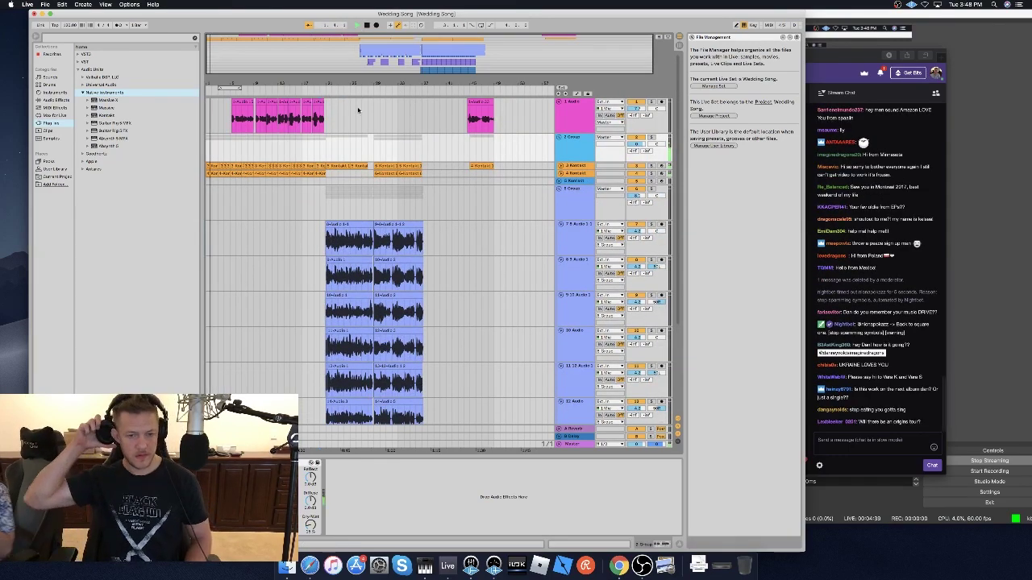
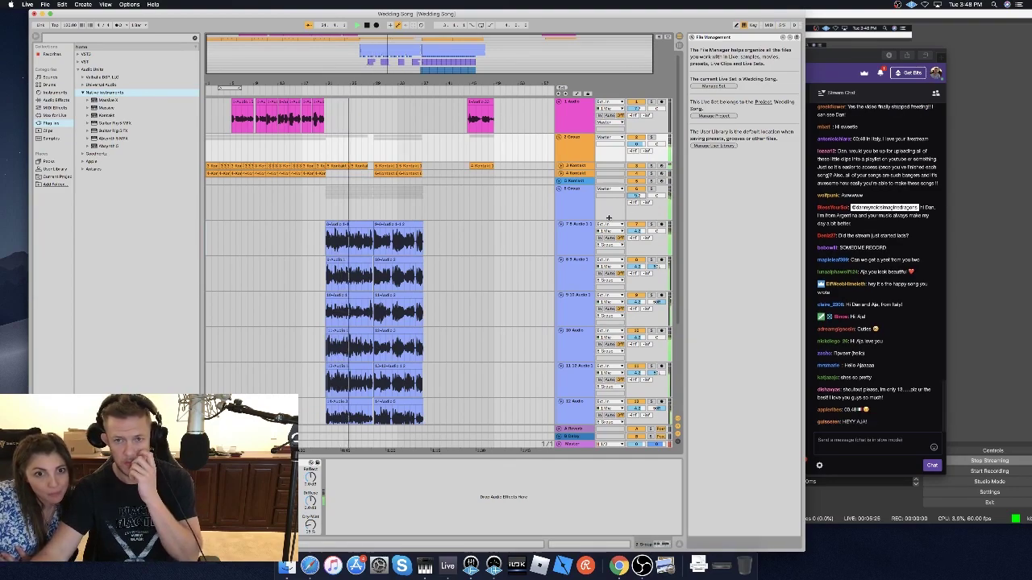
{"action": "scroll", "coordinate": [444, 256], "scroll_direction": "down", "scroll_amount": 5}
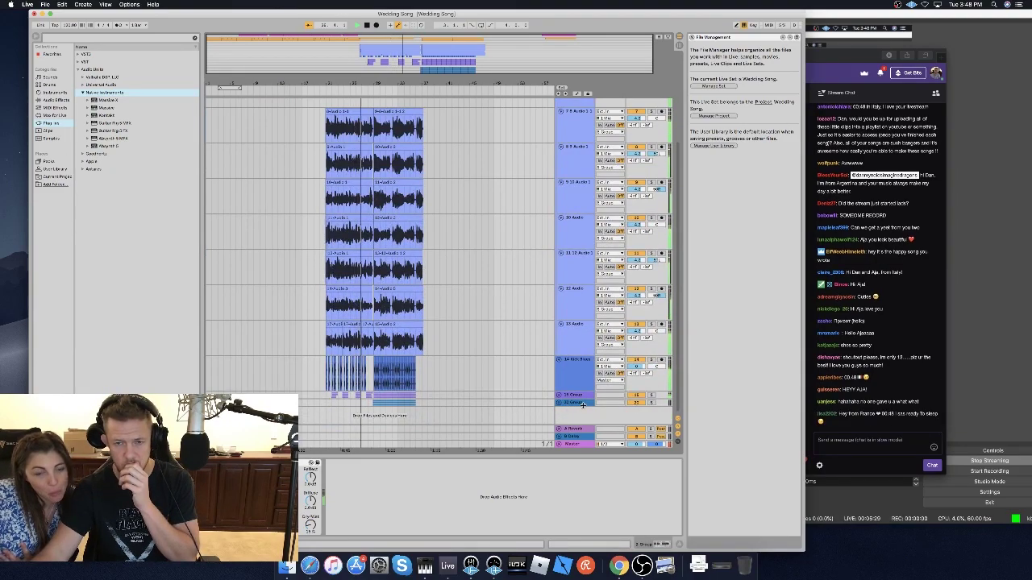
{"action": "left_click", "coordinate": [582, 404]}
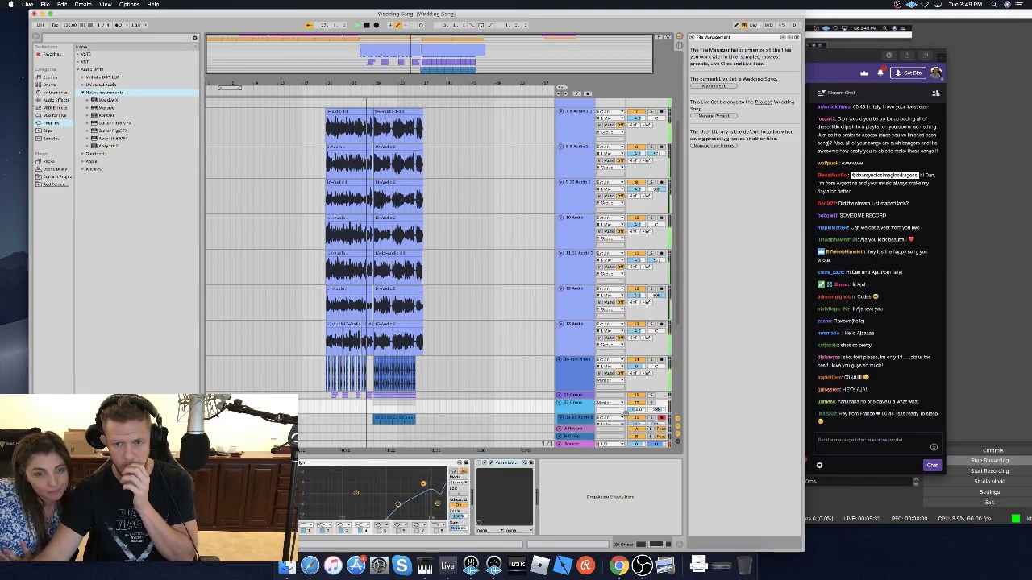
{"action": "scroll", "coordinate": [625, 413], "scroll_direction": "down", "scroll_amount": 3}
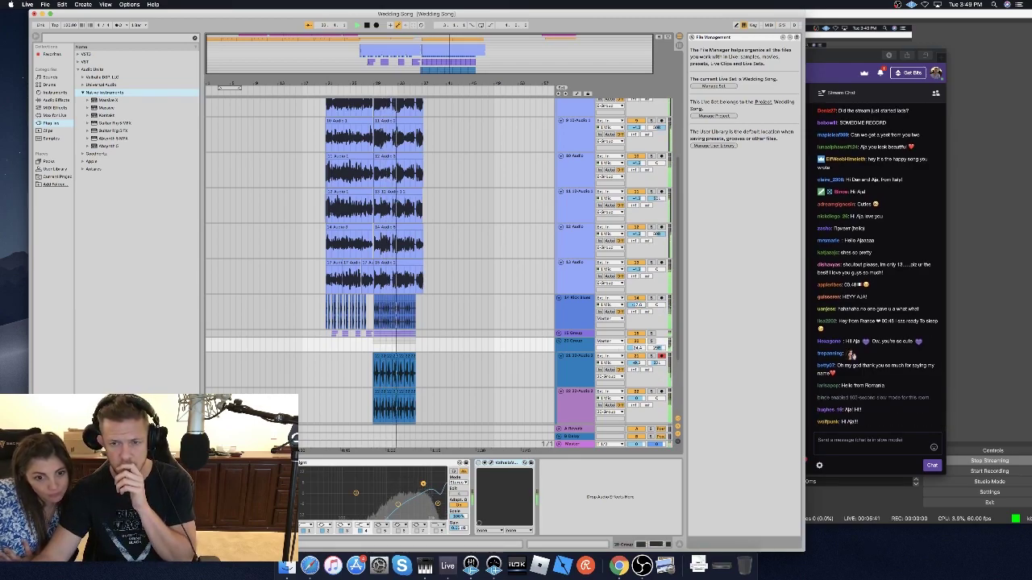
{"action": "left_click", "coordinate": [641, 341]}
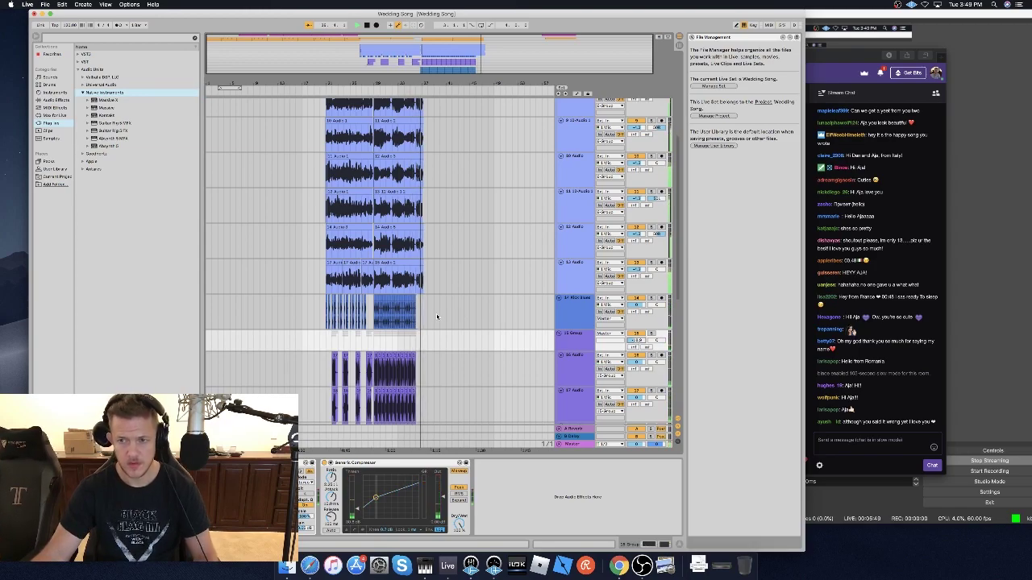
{"action": "key", "text": "space"}
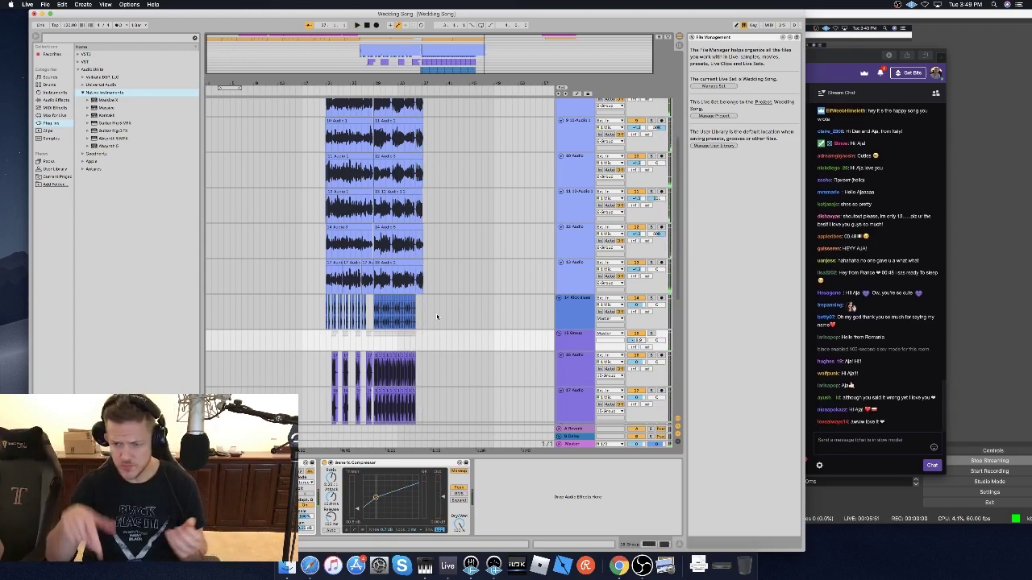
Reduce the height of the Kontakt group (2 Group) and collapse the layered vocal group (5 Group) in the arrangement.
{"action": "scroll", "coordinate": [420, 338], "scroll_direction": "up", "scroll_amount": 5}
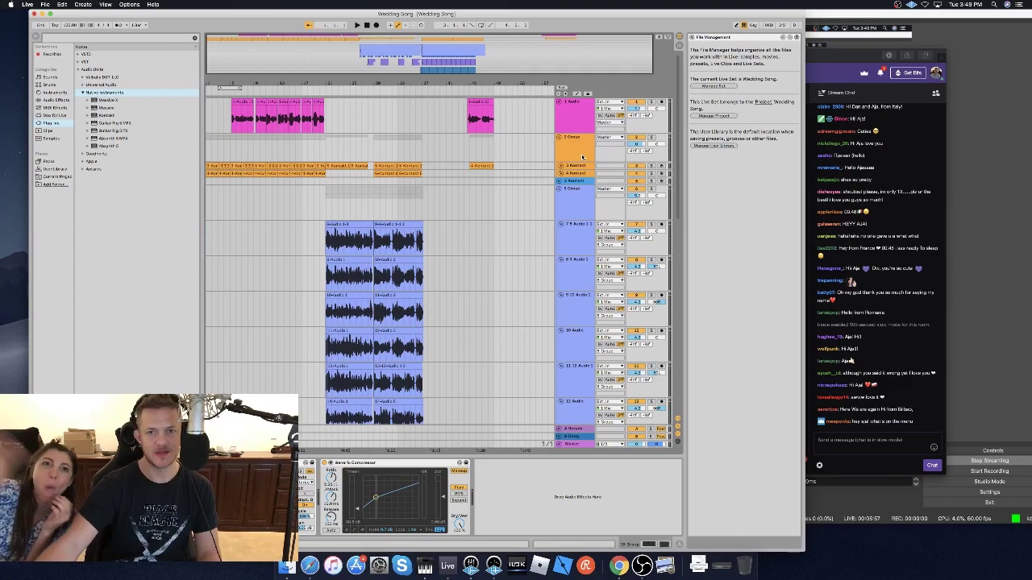
{"action": "left_click_drag", "start_coordinate": [578, 160], "coordinate": [578, 147]}
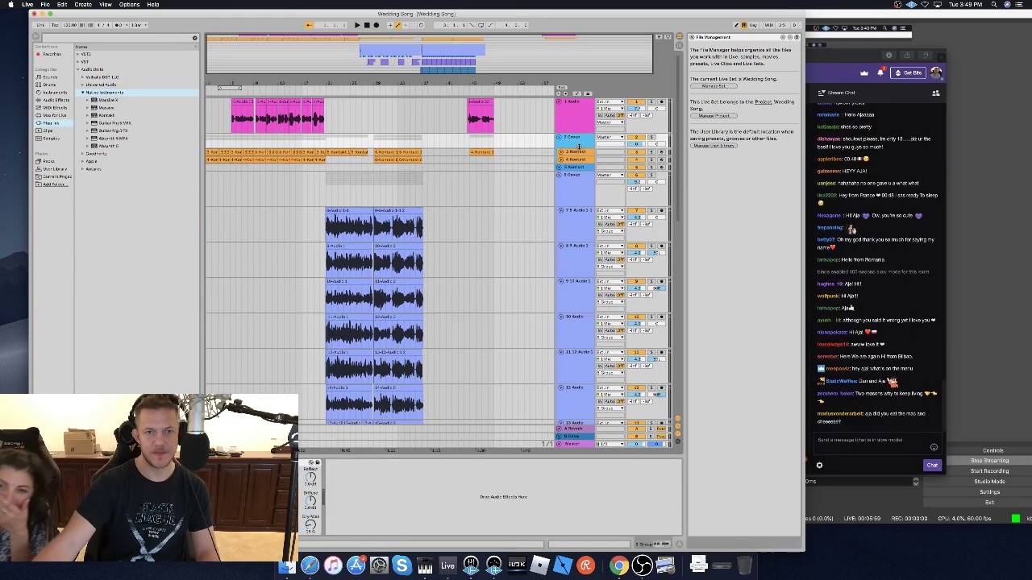
{"action": "left_click_drag", "start_coordinate": [576, 207], "coordinate": [575, 183]}
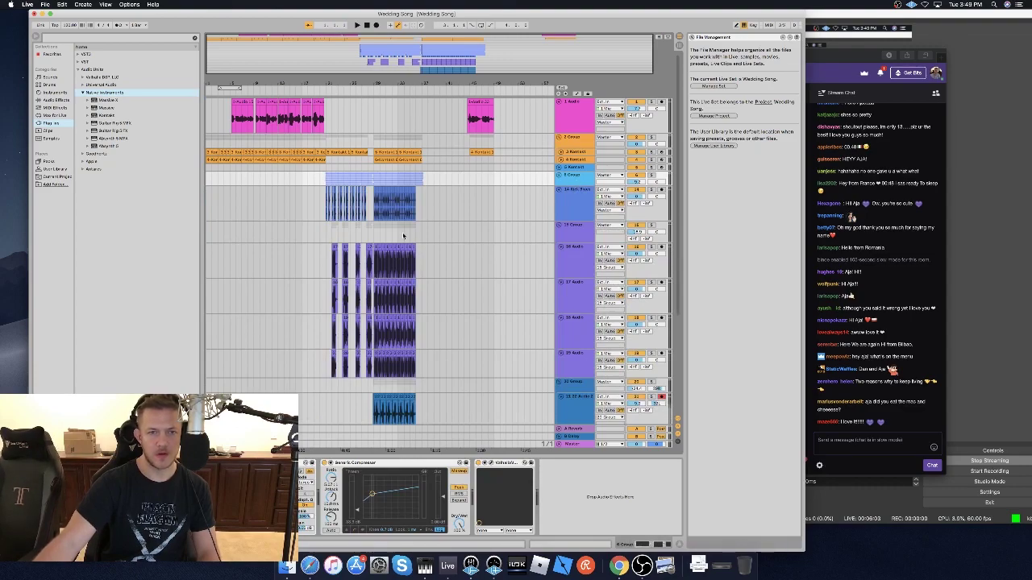
Load the Native Instruments Massive X synth onto a new track at the end of the arrangement.
{"action": "scroll", "coordinate": [404, 236], "scroll_direction": "down", "scroll_amount": 5}
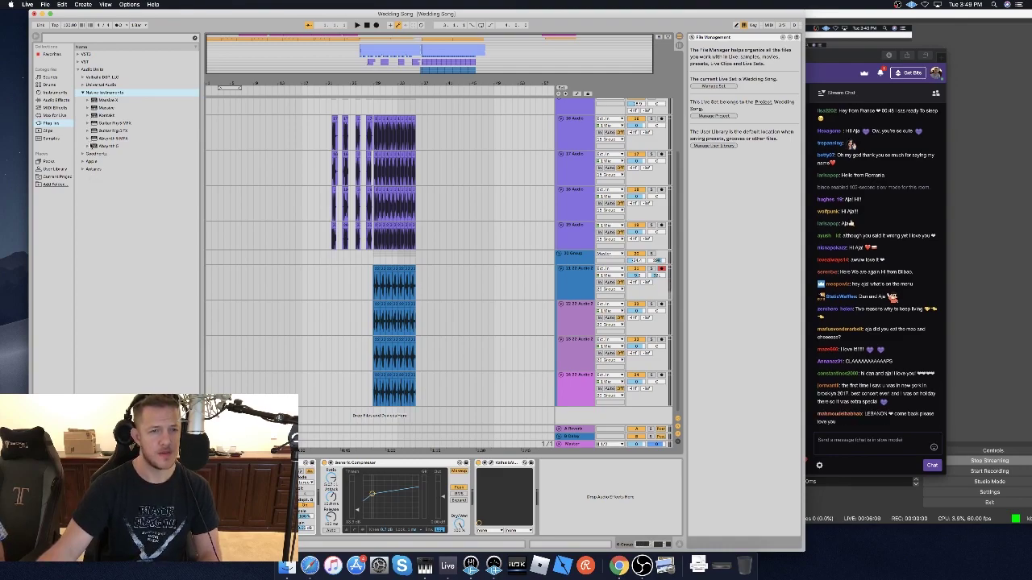
{"action": "left_click", "coordinate": [102, 100]}
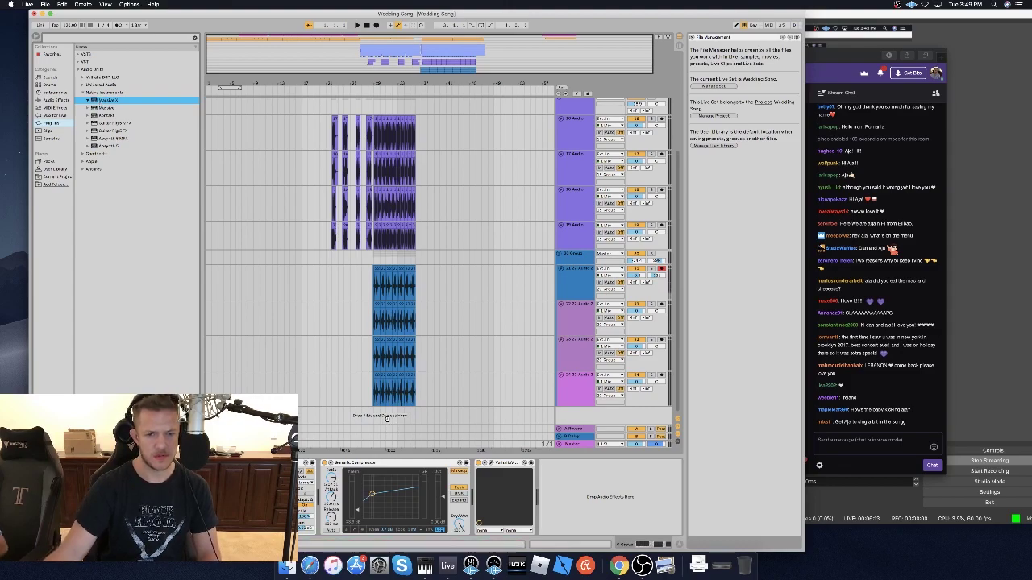
{"action": "key", "text": "Return"}
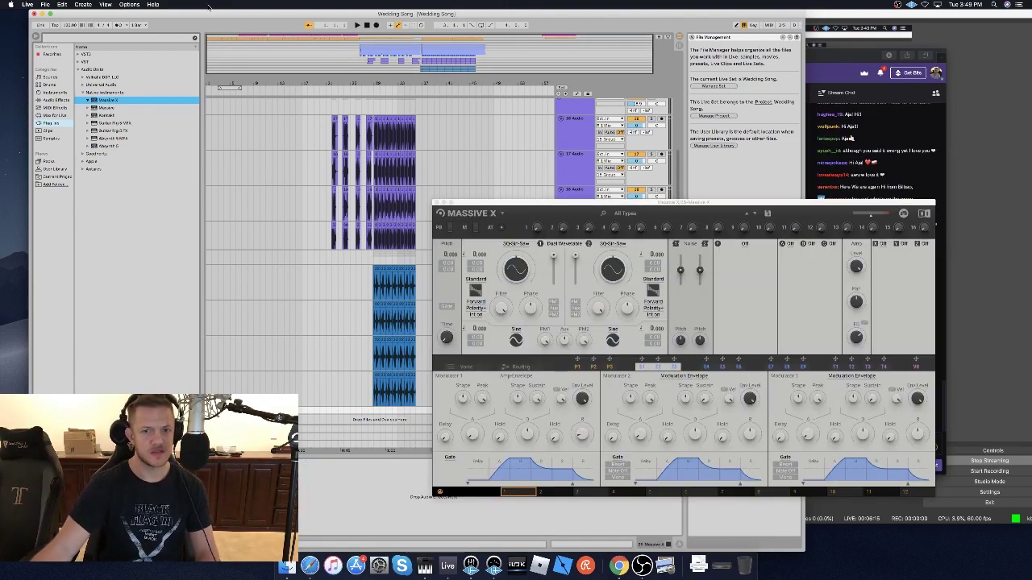
Move the Massive X window clear, open its preset browser and filter the presets to Synth Pad.
{"action": "left_click_drag", "start_coordinate": [604, 211], "coordinate": [418, 151]}
{"action": "left_click", "coordinate": [418, 151]}
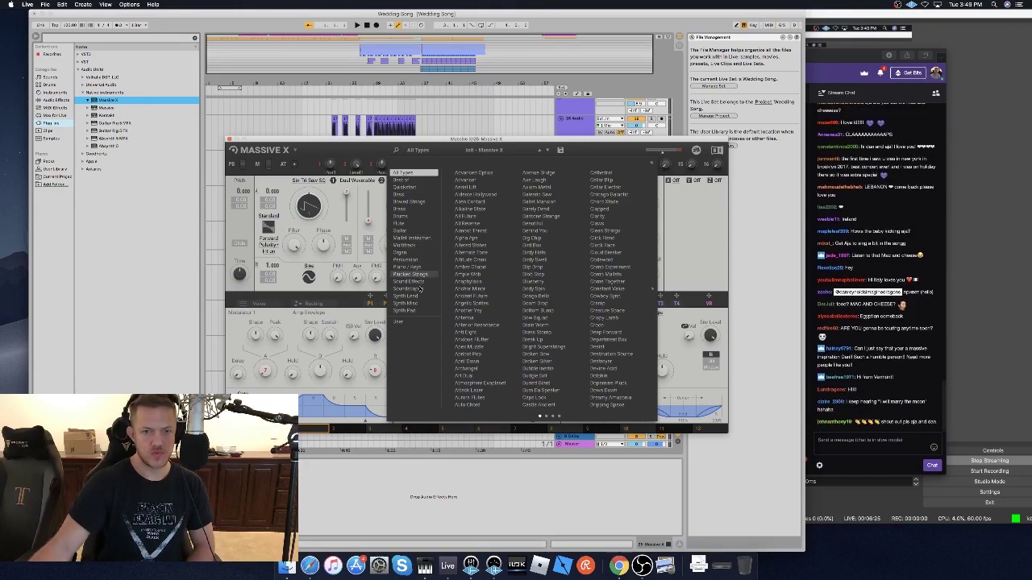
{"action": "left_click", "coordinate": [405, 310]}
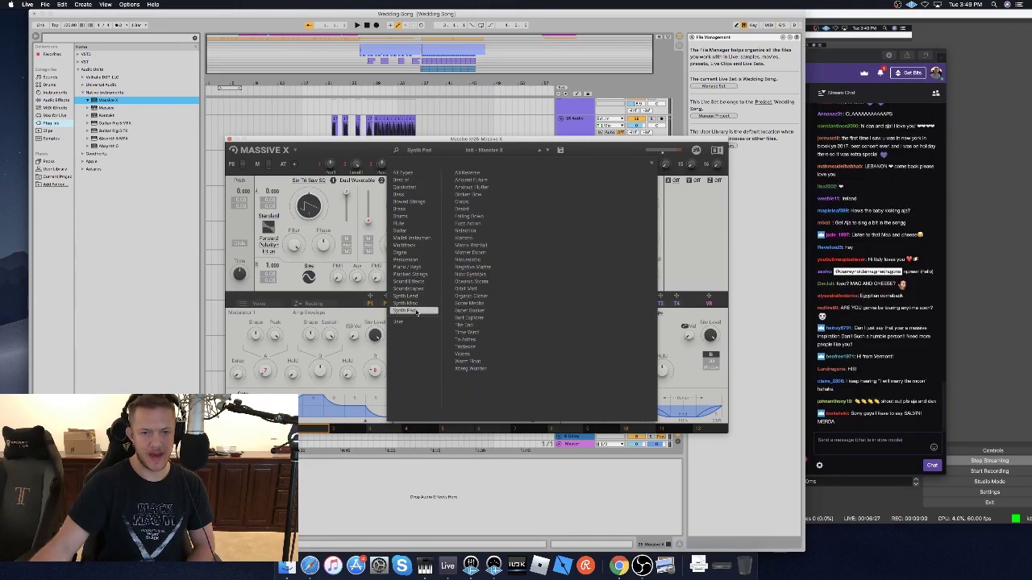
Audition the Synth Pad presets one after another from the start of the list and load Mother Doom.
{"action": "left_click", "coordinate": [482, 180]}
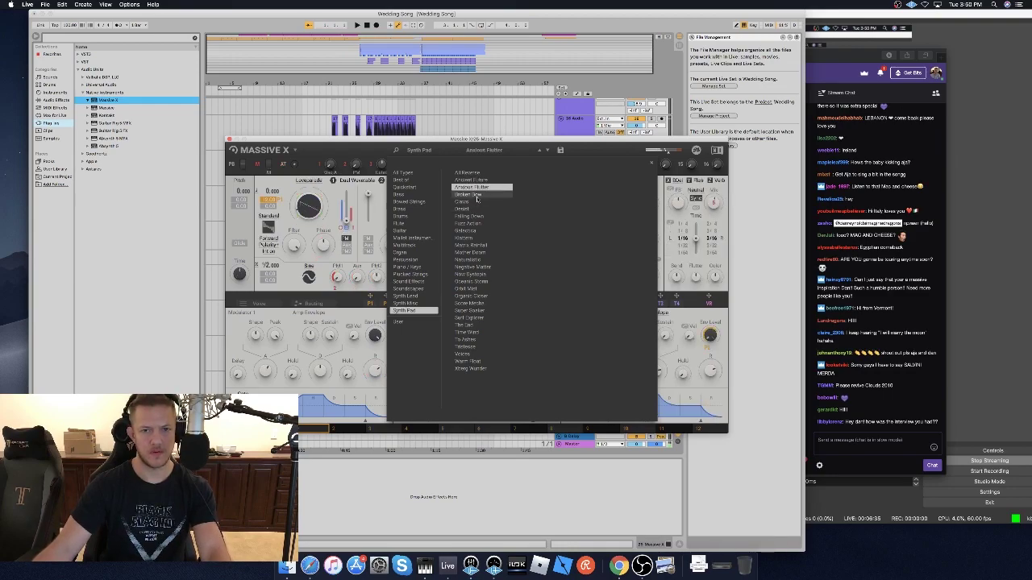
{"action": "left_click", "coordinate": [477, 196]}
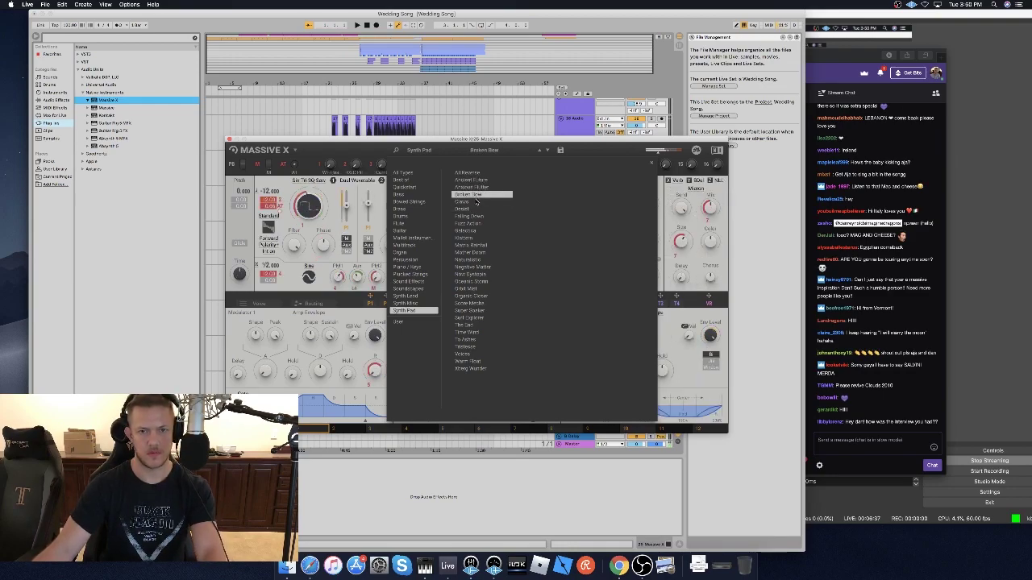
{"action": "left_click", "coordinate": [474, 202]}
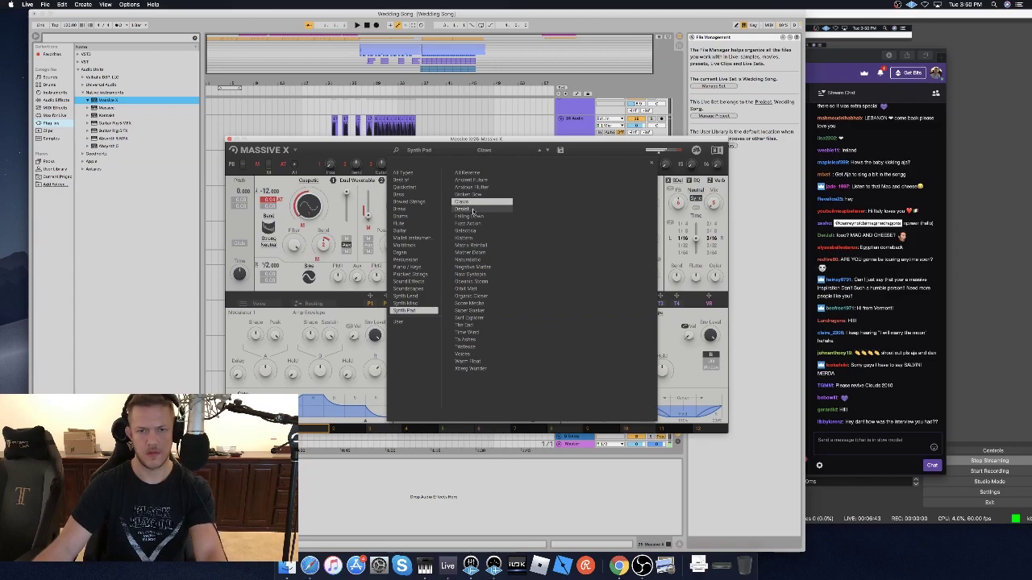
{"action": "left_click", "coordinate": [473, 210]}
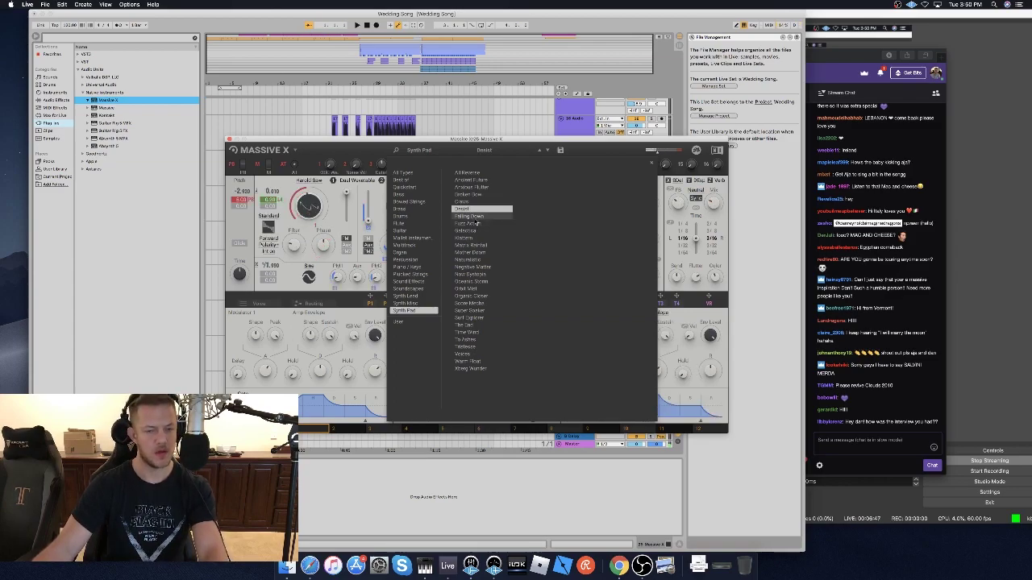
{"action": "left_click", "coordinate": [472, 217]}
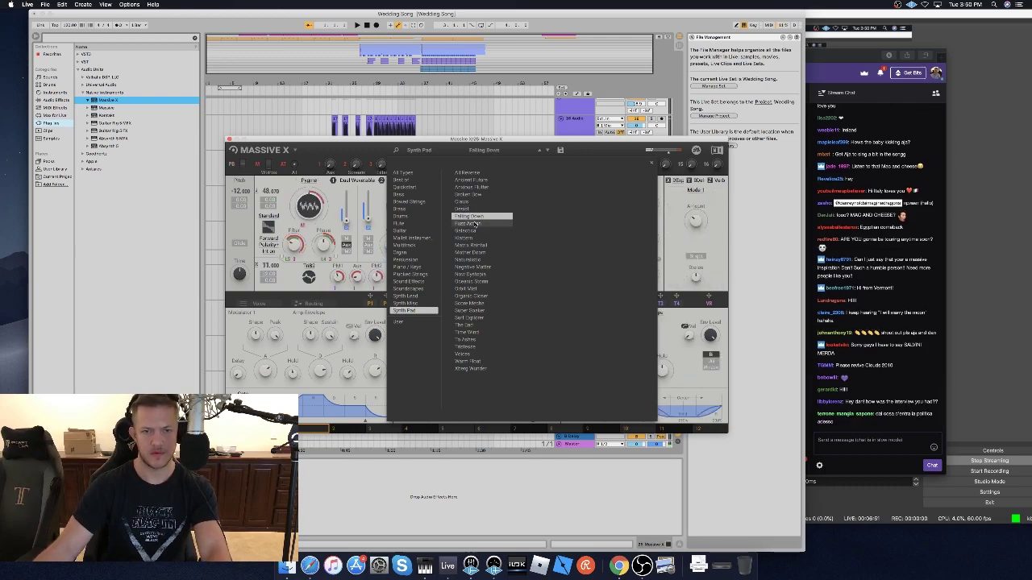
{"action": "left_click", "coordinate": [473, 224]}
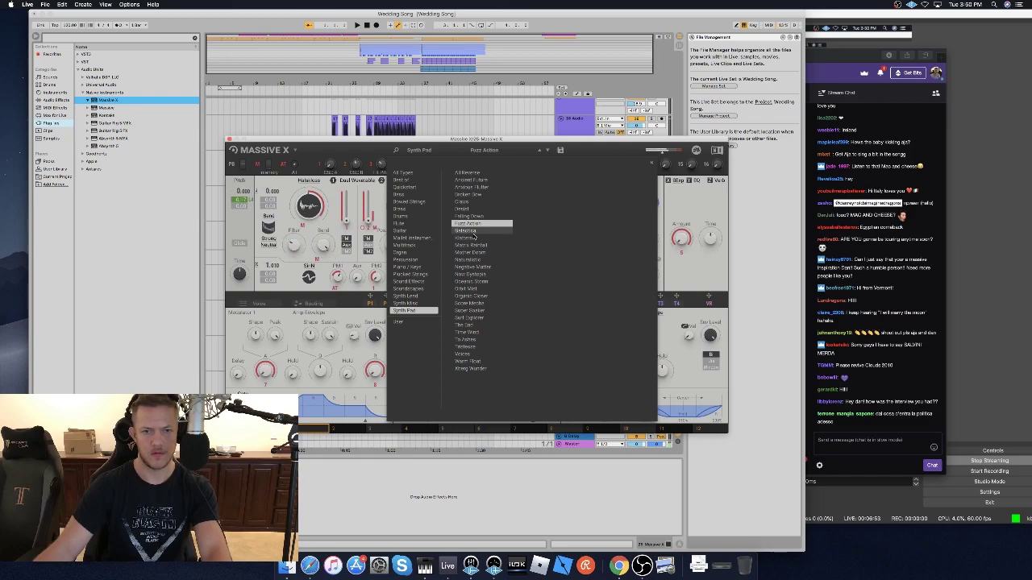
{"action": "left_click", "coordinate": [472, 231]}
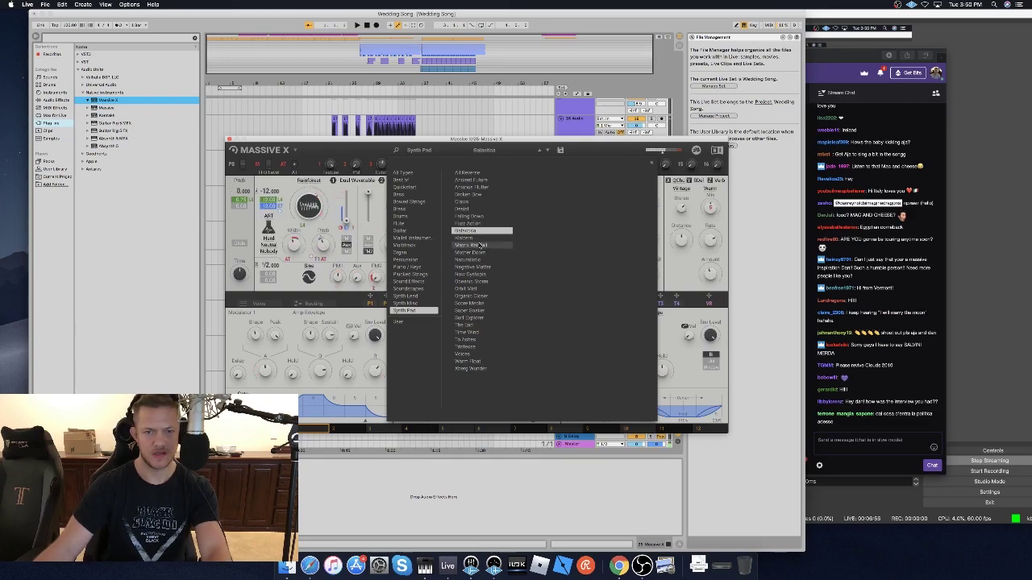
{"action": "left_click", "coordinate": [481, 238]}
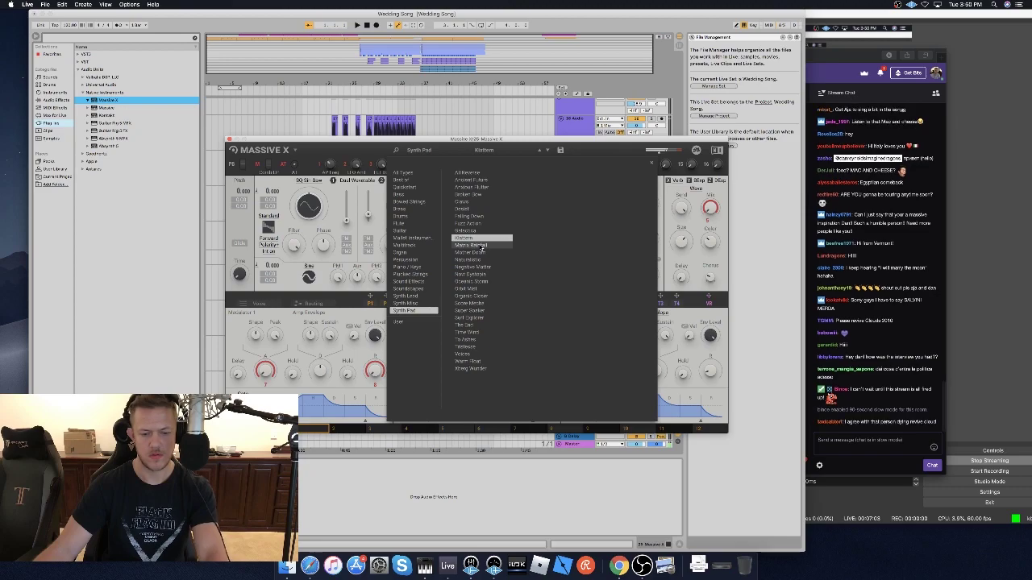
{"action": "left_click", "coordinate": [481, 245]}
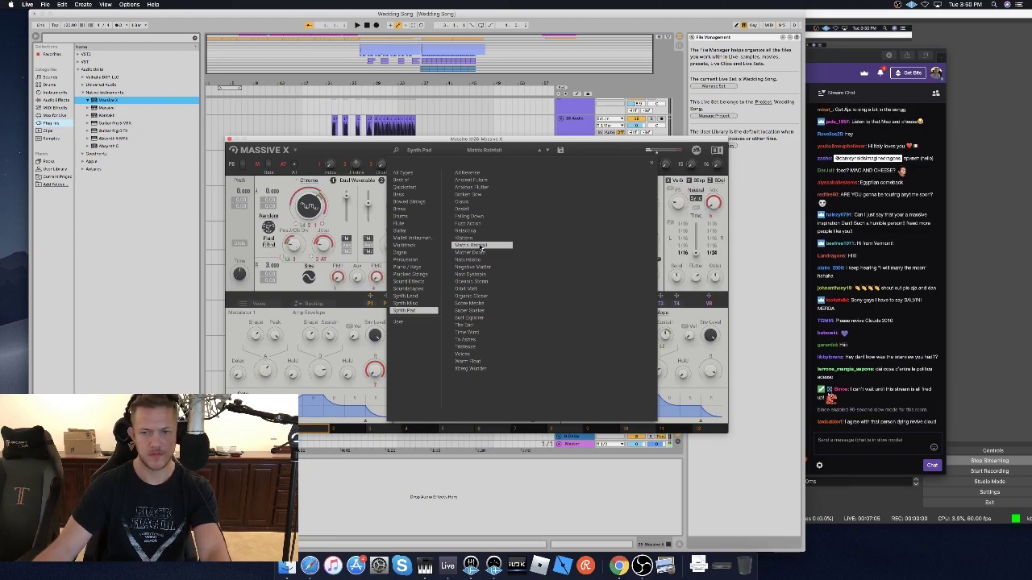
{"action": "left_click", "coordinate": [471, 253]}
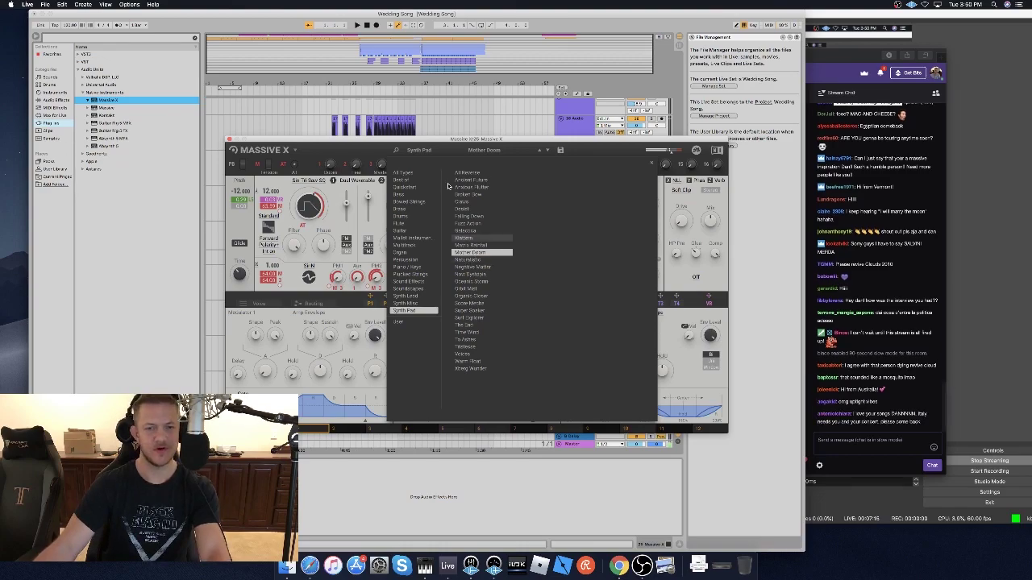
Move the Massive X window aside and place the insertion marker on the collapsed vocal group's track, ahead of its clips.
{"action": "left_click", "coordinate": [308, 17]}
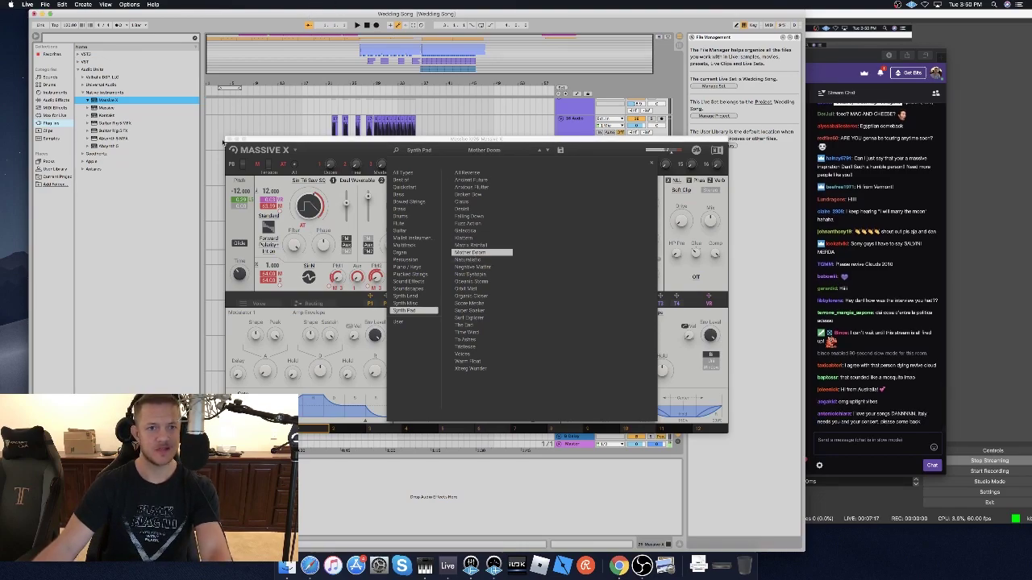
{"action": "left_click_drag", "start_coordinate": [254, 141], "coordinate": [618, 285]}
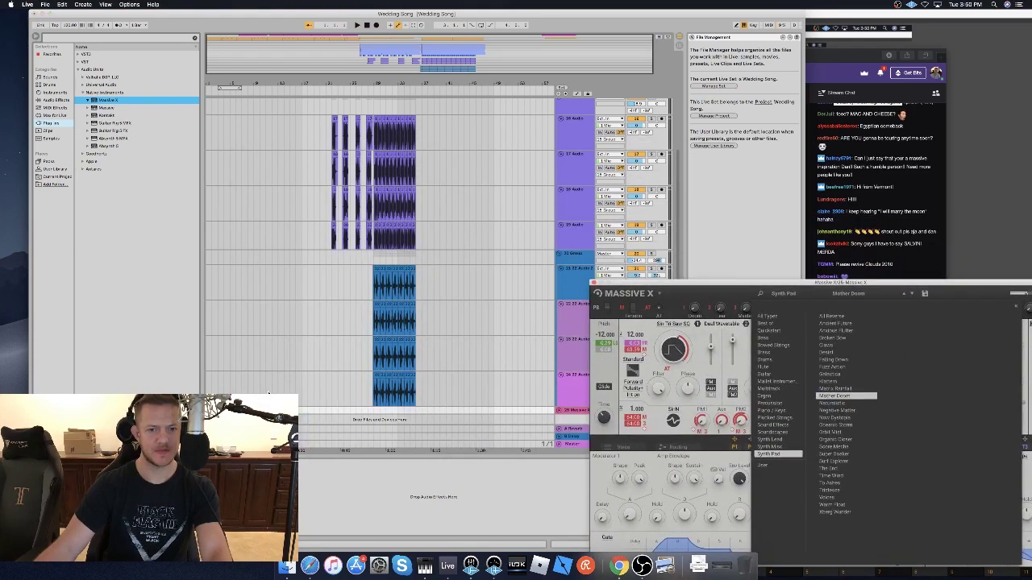
{"action": "scroll", "coordinate": [246, 375], "scroll_direction": "up", "scroll_amount": 5}
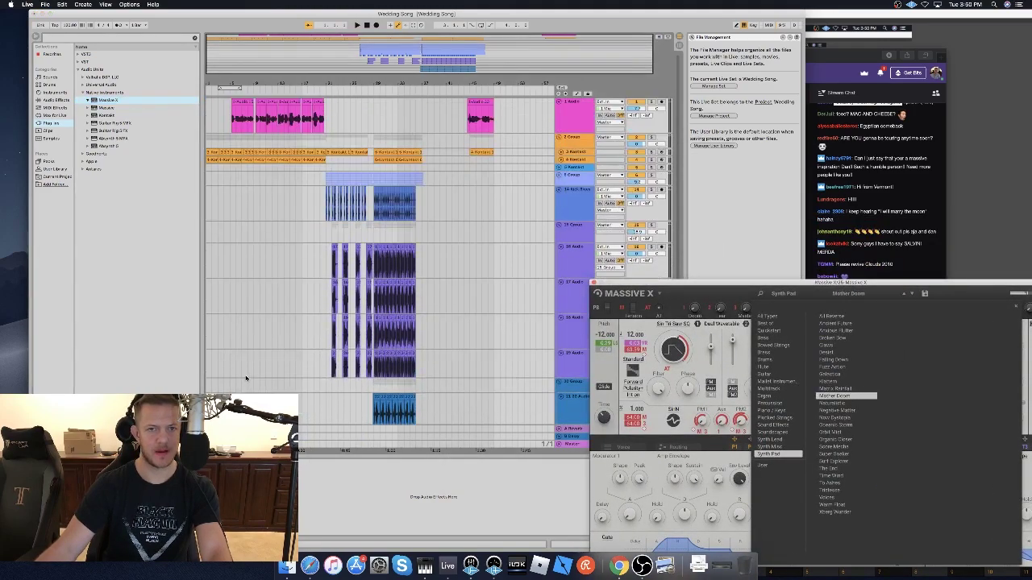
{"action": "left_click", "coordinate": [251, 180]}
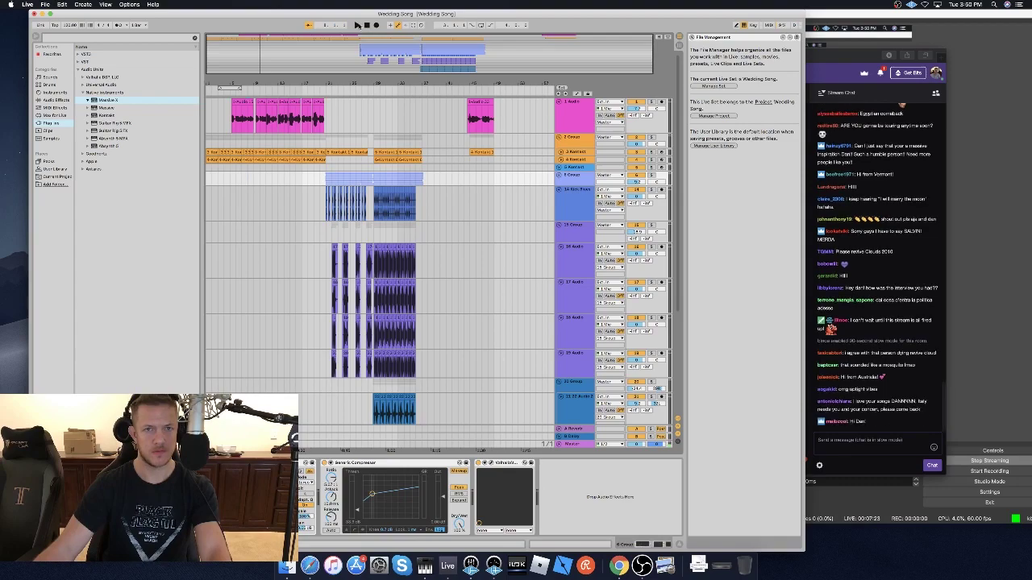
Select the Massive X track at the end of the arrangement, move its synth window clear and make the track taller.
{"action": "scroll", "coordinate": [405, 270], "scroll_direction": "down", "scroll_amount": 5}
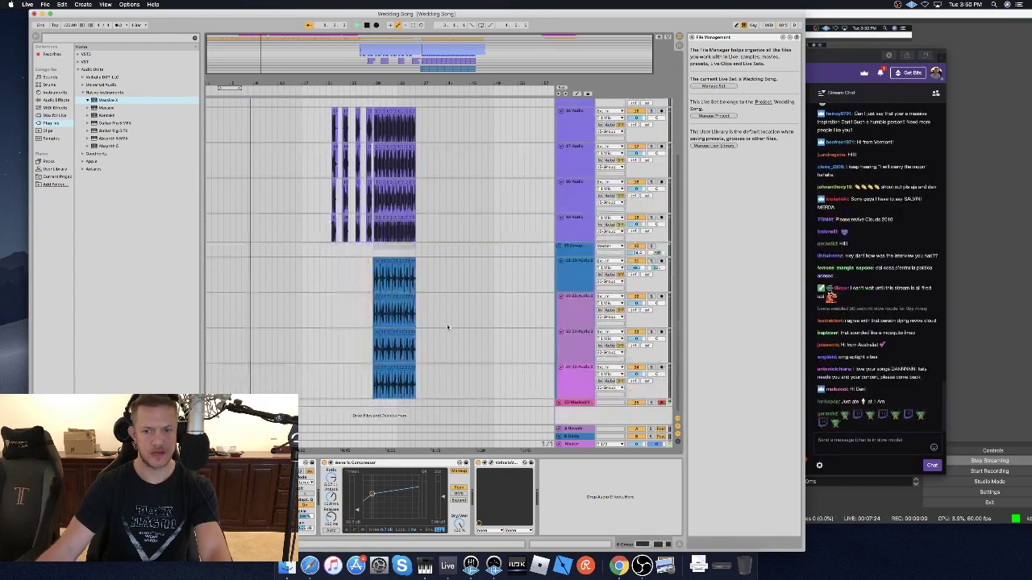
{"action": "left_click", "coordinate": [575, 407]}
{"action": "left_click_drag", "start_coordinate": [597, 257], "coordinate": [816, 303]}
{"action": "left_click_drag", "start_coordinate": [637, 409], "coordinate": [636, 430]}
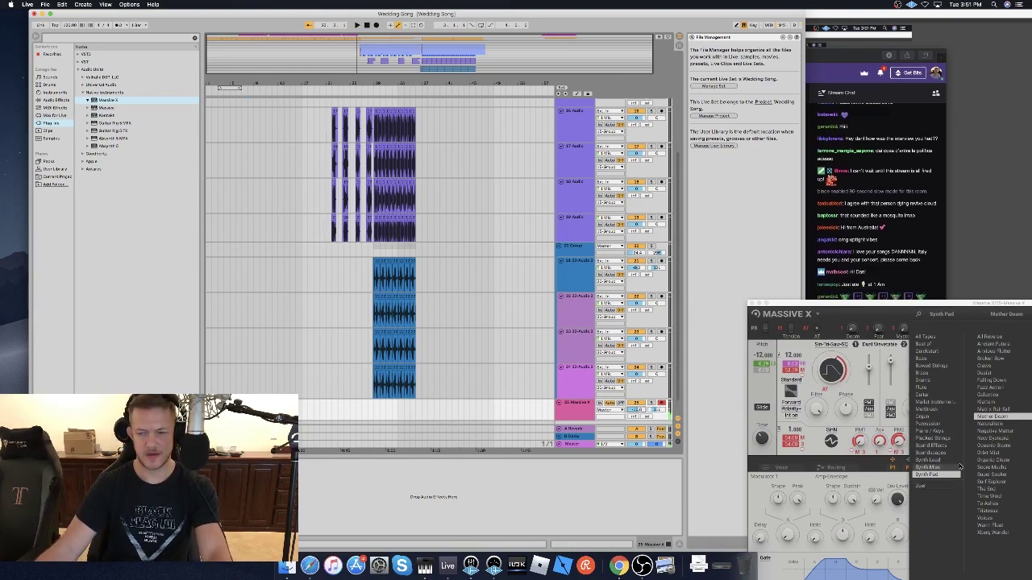
Audition the Synth Pad presets that follow Mother Doom, load Negative Matter and play a short stretch of the song.
{"action": "left_click", "coordinate": [992, 424]}
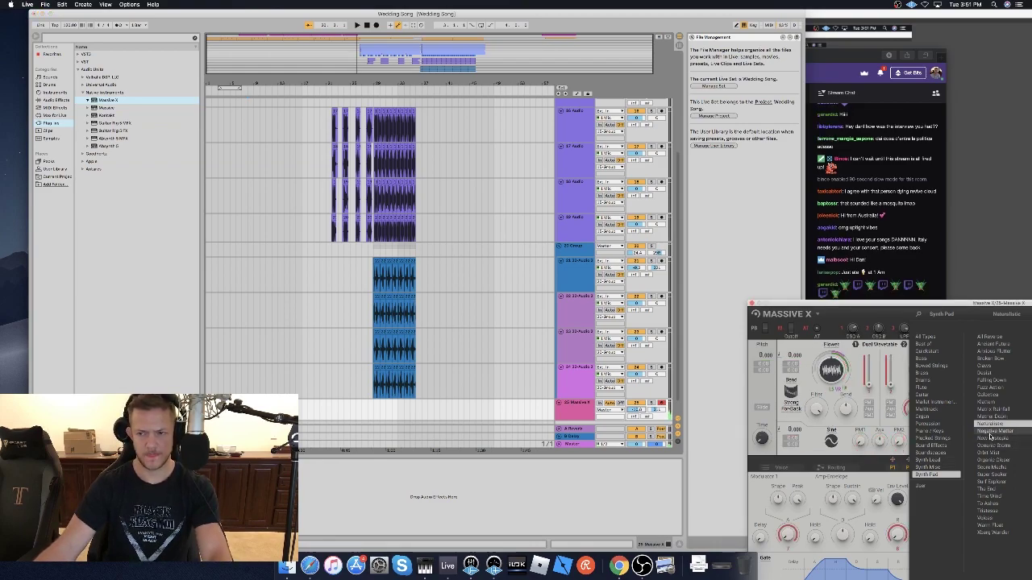
{"action": "left_click", "coordinate": [992, 431]}
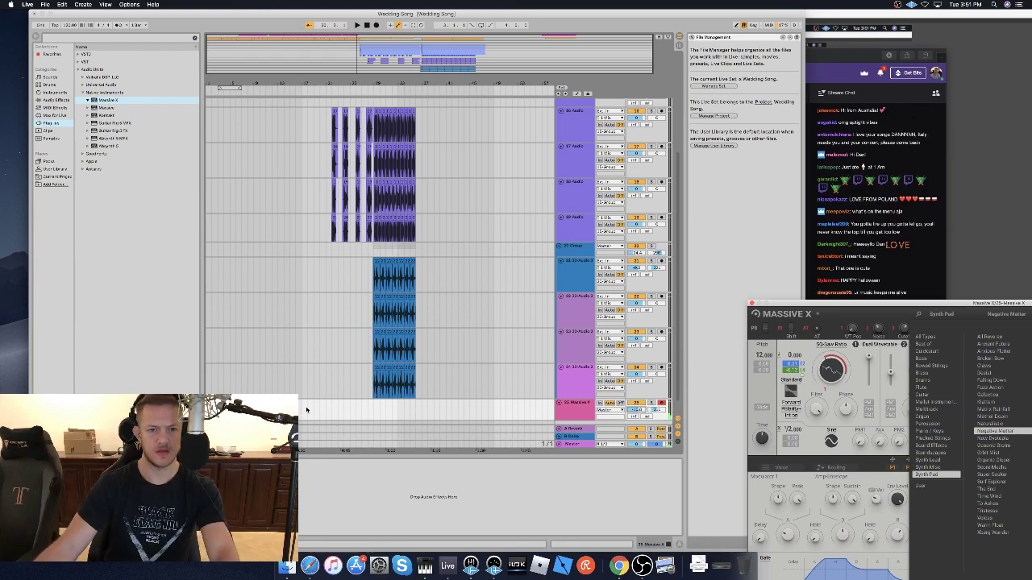
{"action": "left_click", "coordinate": [357, 25]}
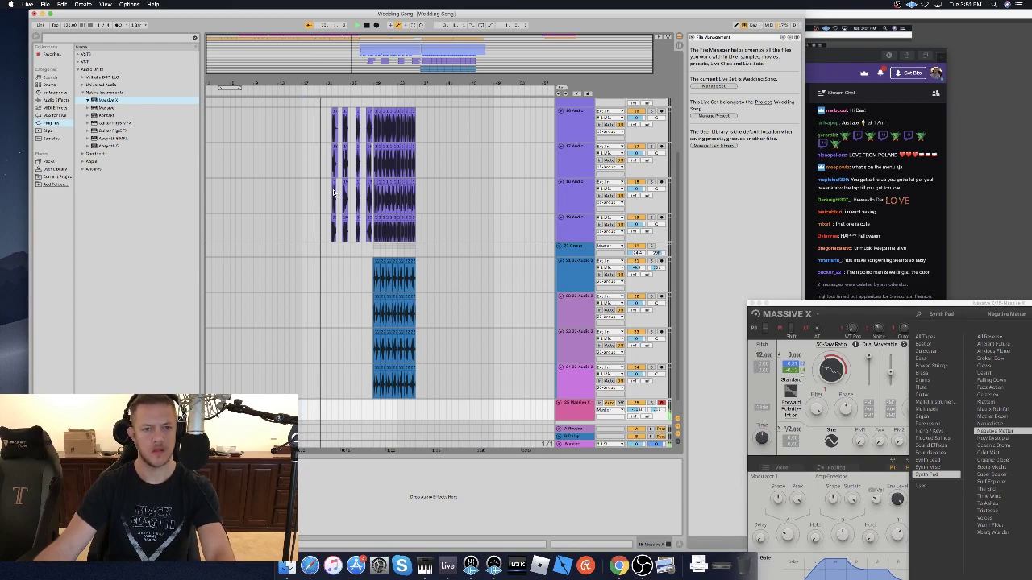
{"action": "key", "text": "space"}
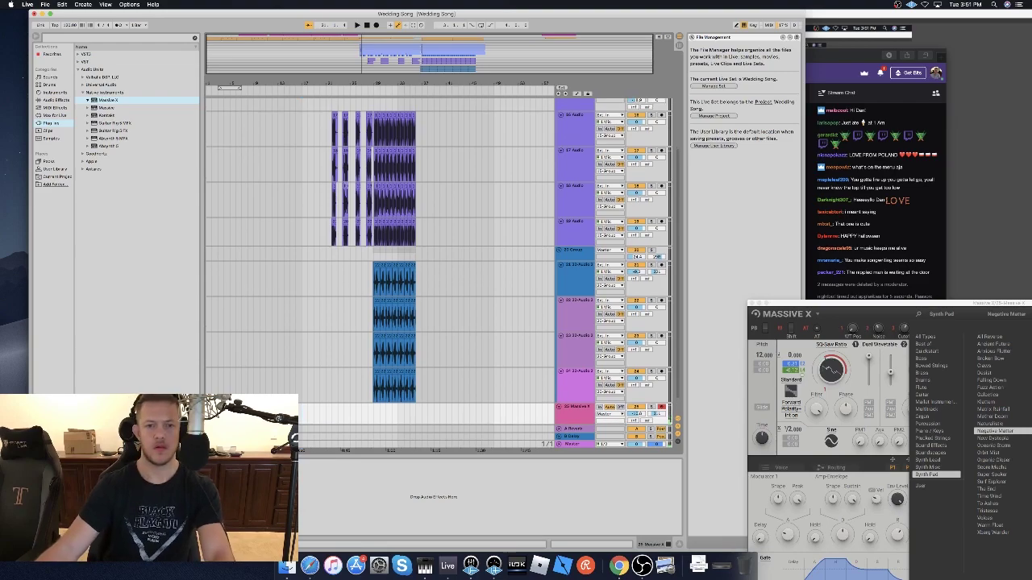
Make the Kontakt track above the vocal group taller and unfold the group to show its audio tracks.
{"action": "scroll", "coordinate": [475, 281], "scroll_direction": "up", "scroll_amount": 4}
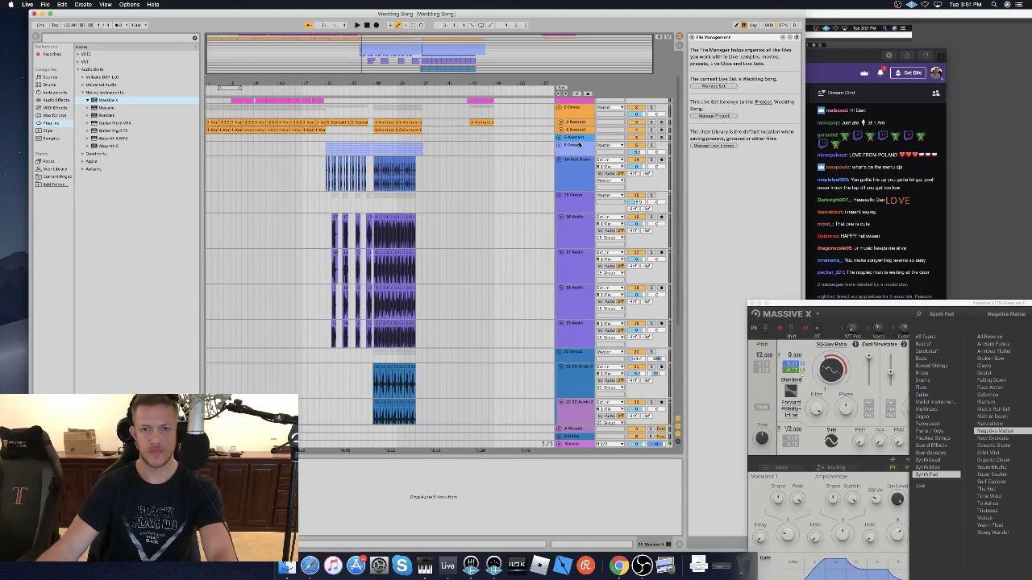
{"action": "key", "text": "super+shift+t"}
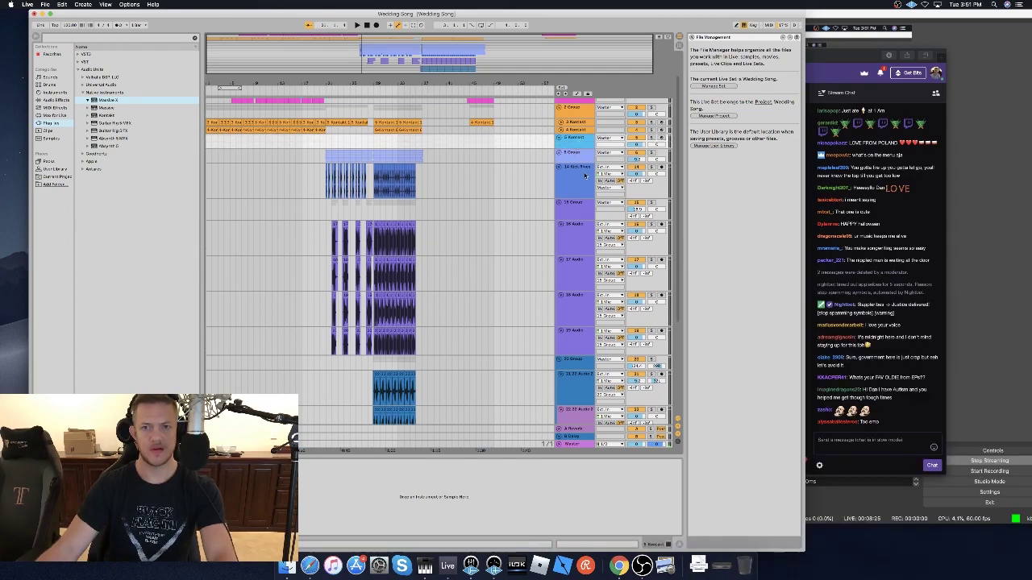
{"action": "double_click", "coordinate": [579, 156]}
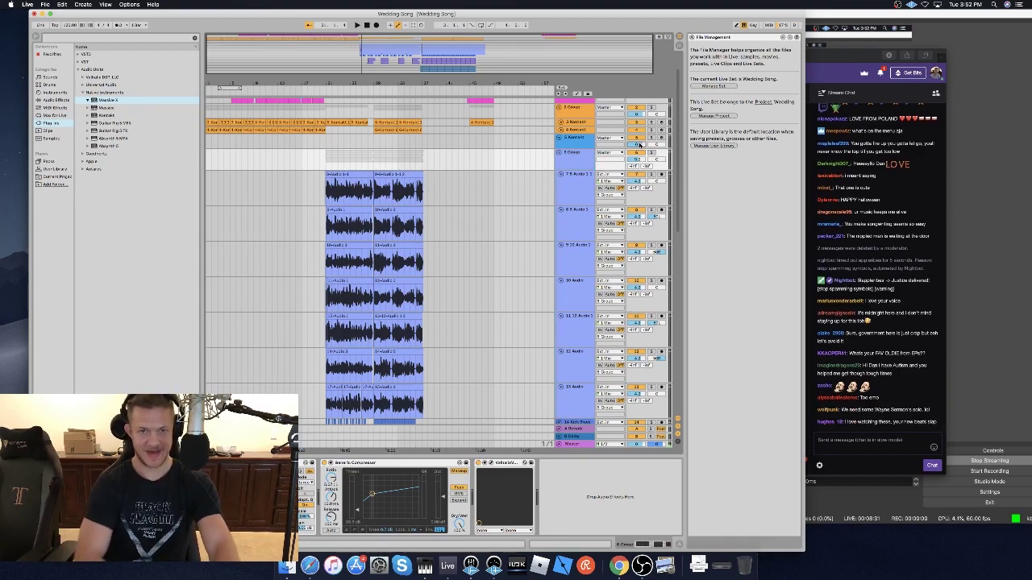
Play the song from bar 5 and record a Negative Matter pad take onto the Massive X track ahead of the drums.
{"action": "scroll", "coordinate": [458, 249], "scroll_direction": "down", "scroll_amount": 10}
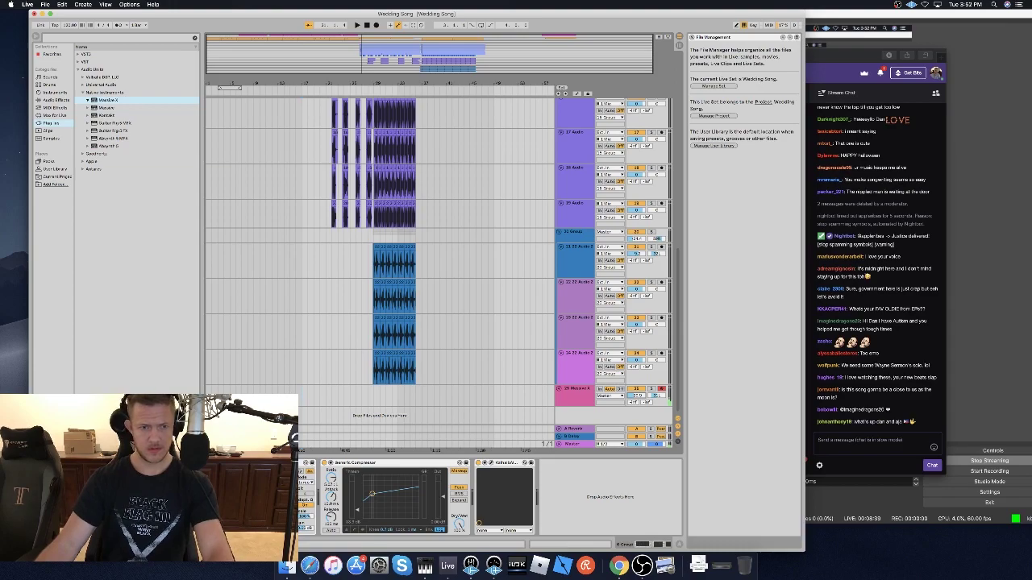
{"action": "left_click", "coordinate": [282, 391]}
{"action": "scroll", "coordinate": [297, 251], "scroll_direction": "up", "scroll_amount": 10}
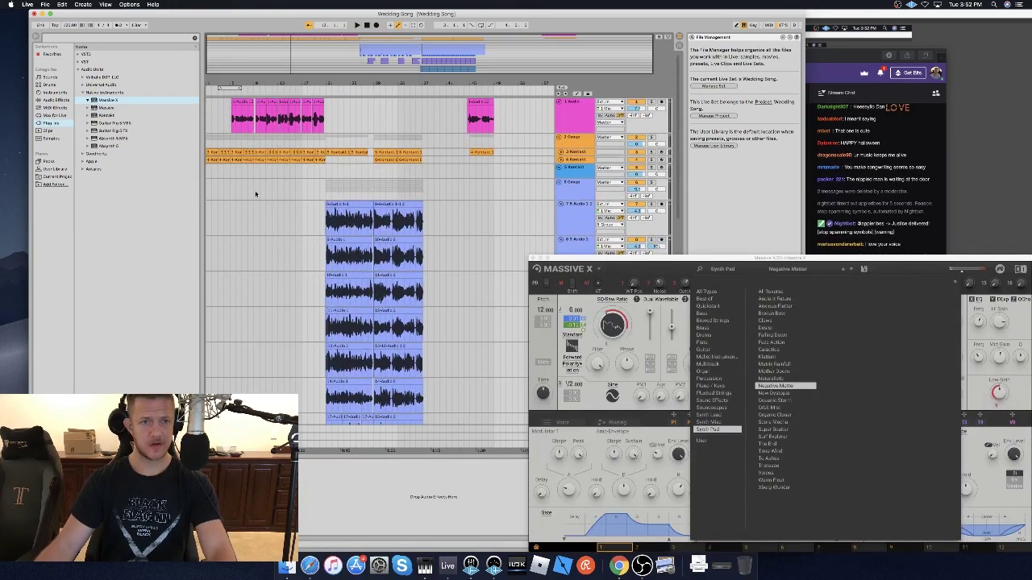
{"action": "left_click", "coordinate": [230, 185]}
{"action": "left_click", "coordinate": [357, 25]}
{"action": "scroll", "coordinate": [327, 194], "scroll_direction": "down", "scroll_amount": 10}
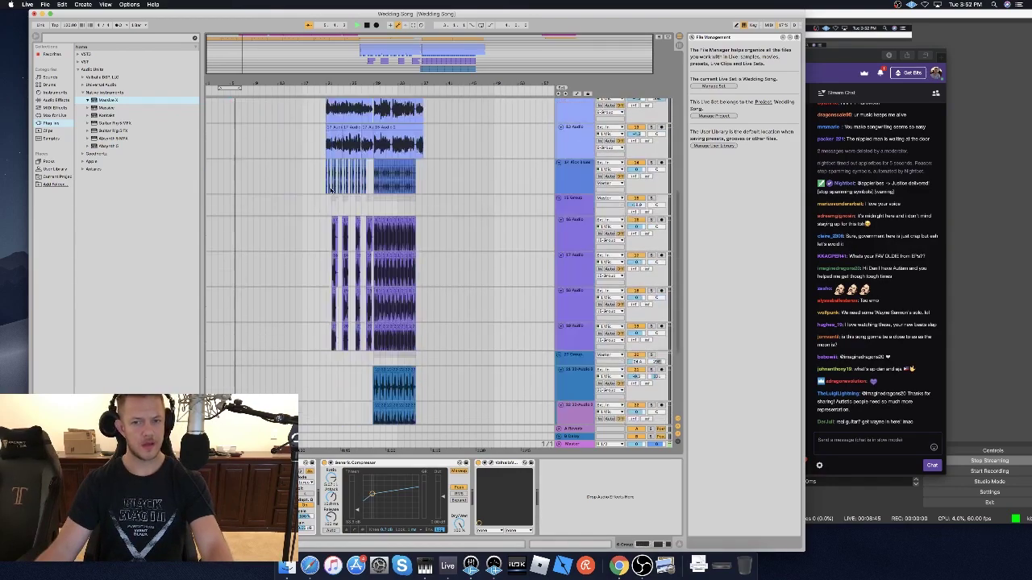
{"action": "scroll", "coordinate": [330, 190], "scroll_direction": "down", "scroll_amount": 5}
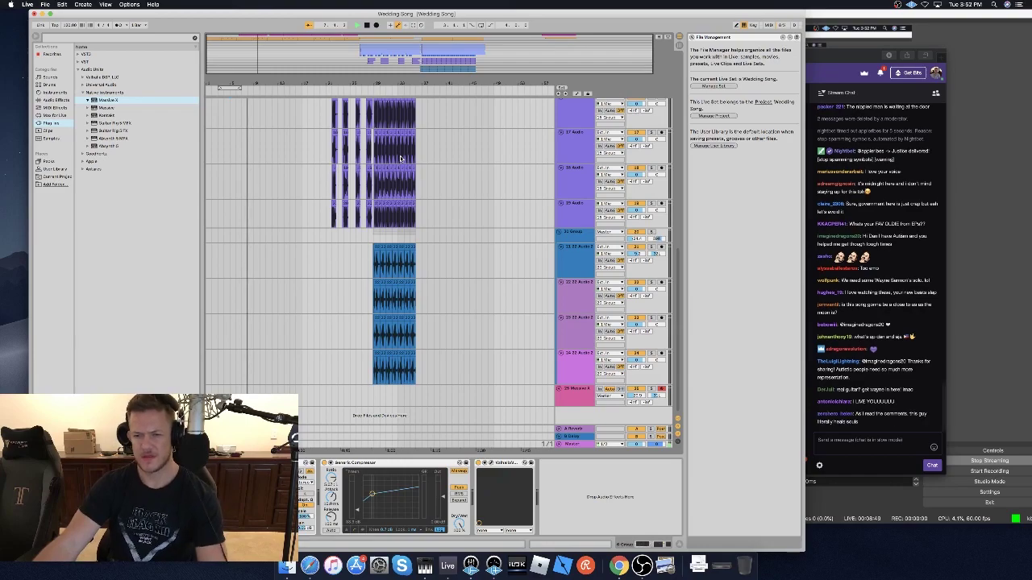
{"action": "left_click", "coordinate": [376, 25]}
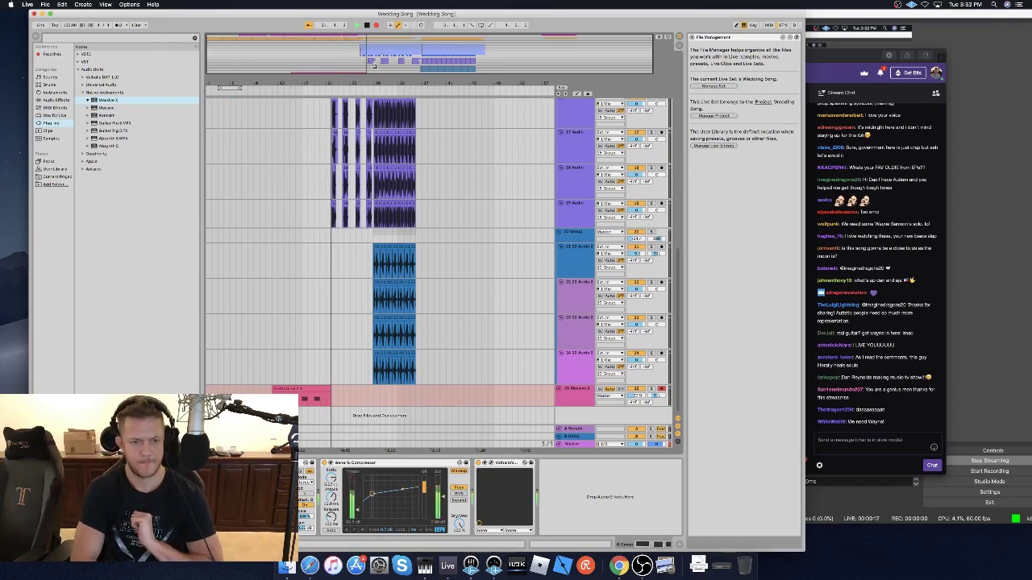
{"action": "key", "text": "space"}
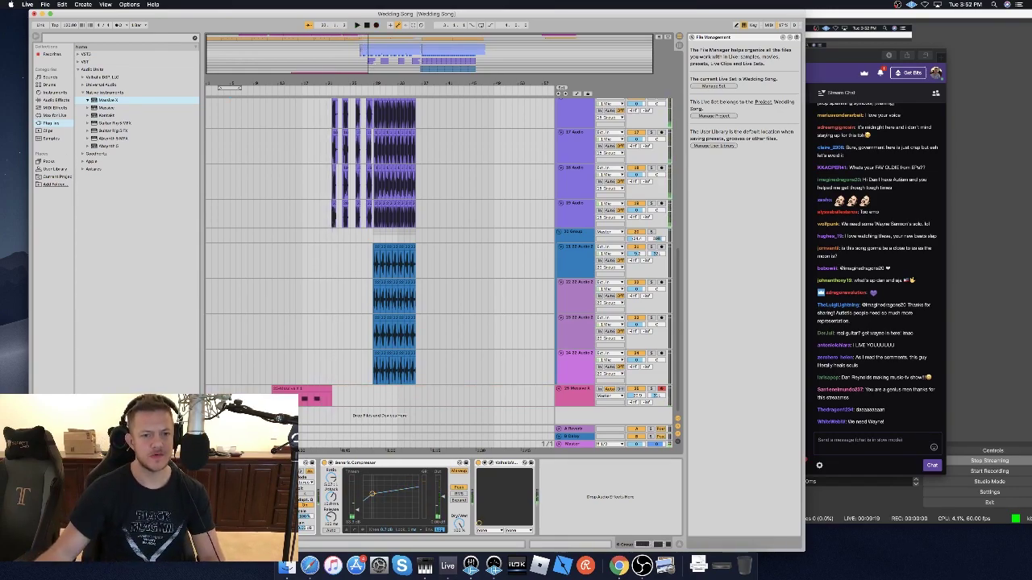
Play the song from just before the recorded pad clip, reposition the Massive X window and load the New Dystopia preset.
{"action": "left_click", "coordinate": [266, 389]}
{"action": "key", "text": "space"}
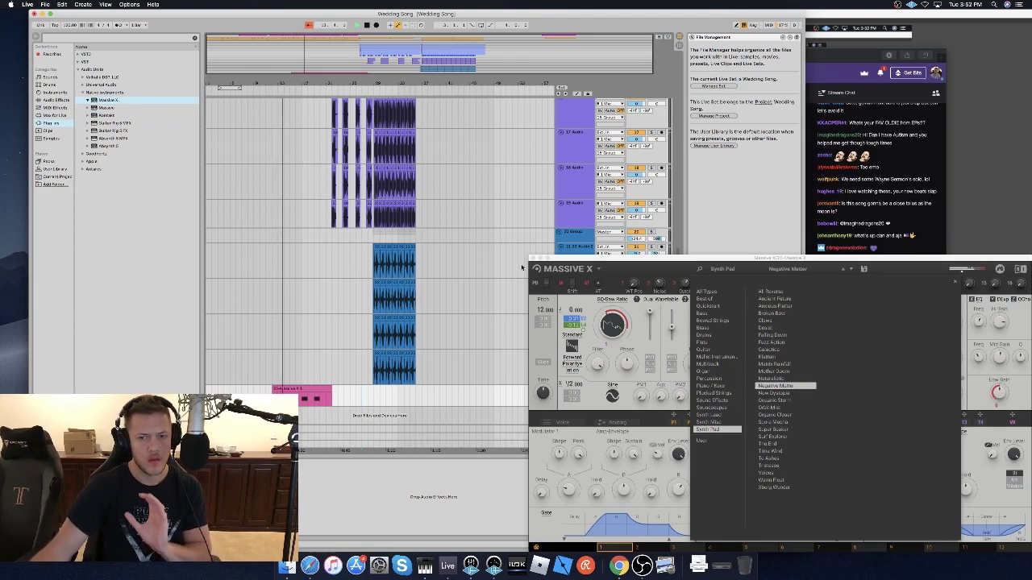
{"action": "left_click_drag", "start_coordinate": [559, 259], "coordinate": [675, 402]}
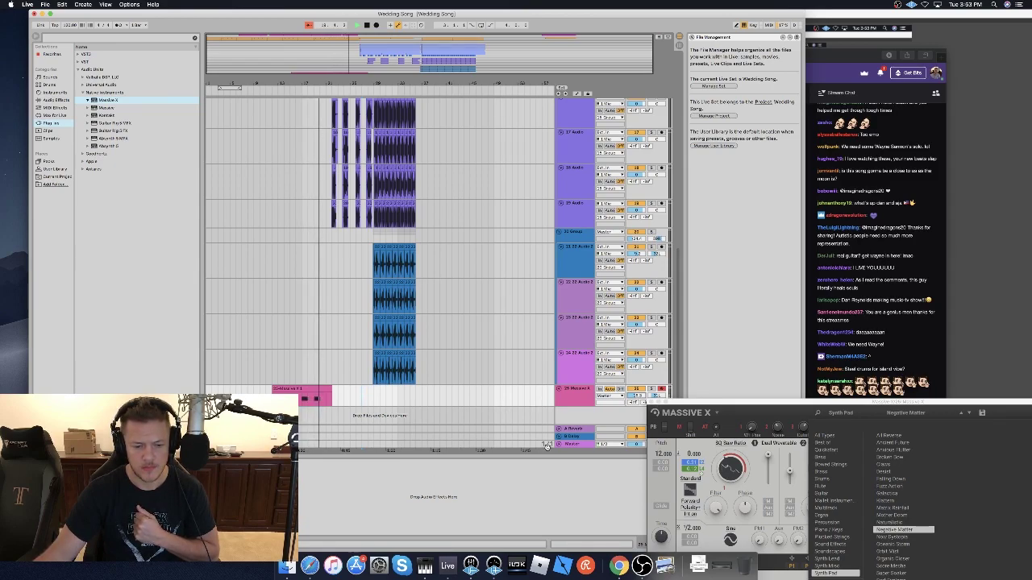
{"action": "left_click_drag", "start_coordinate": [726, 403], "coordinate": [429, 183]}
{"action": "left_click", "coordinate": [621, 319]}
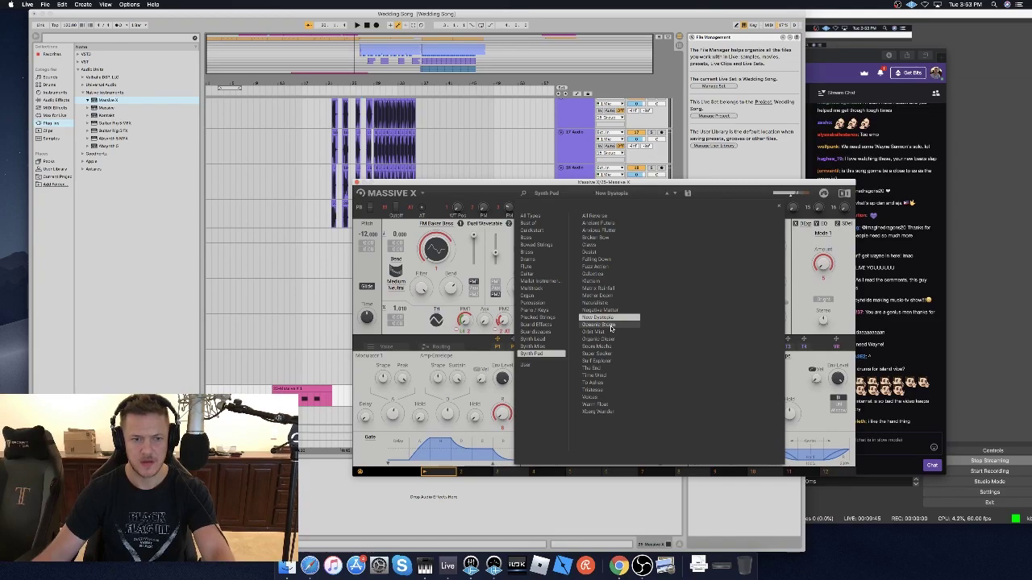
Record a new pad take with New Dystopia over the Massive X clip, starting just ahead of the existing clip.
{"action": "left_click", "coordinate": [277, 381]}
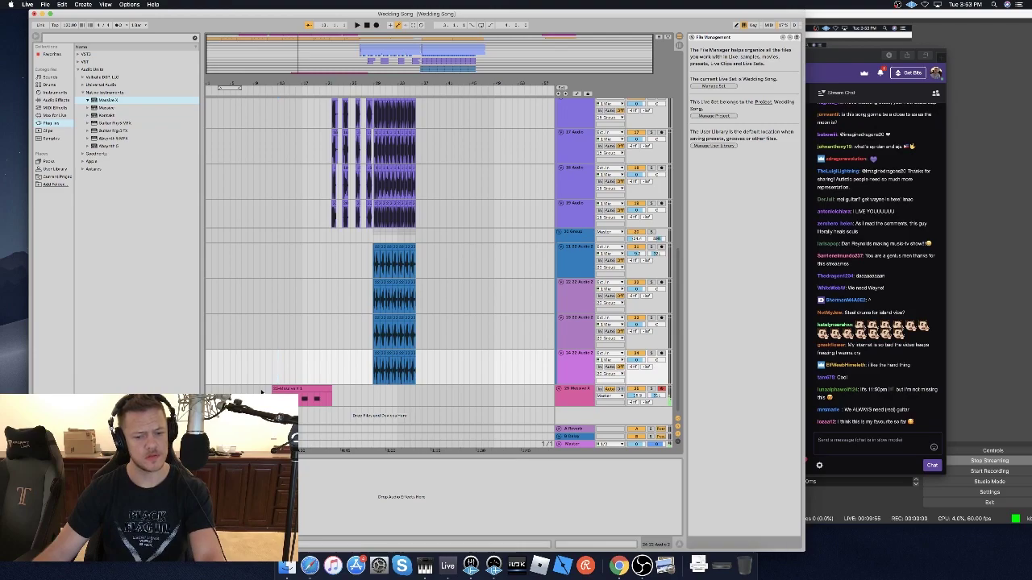
{"action": "left_click", "coordinate": [269, 390]}
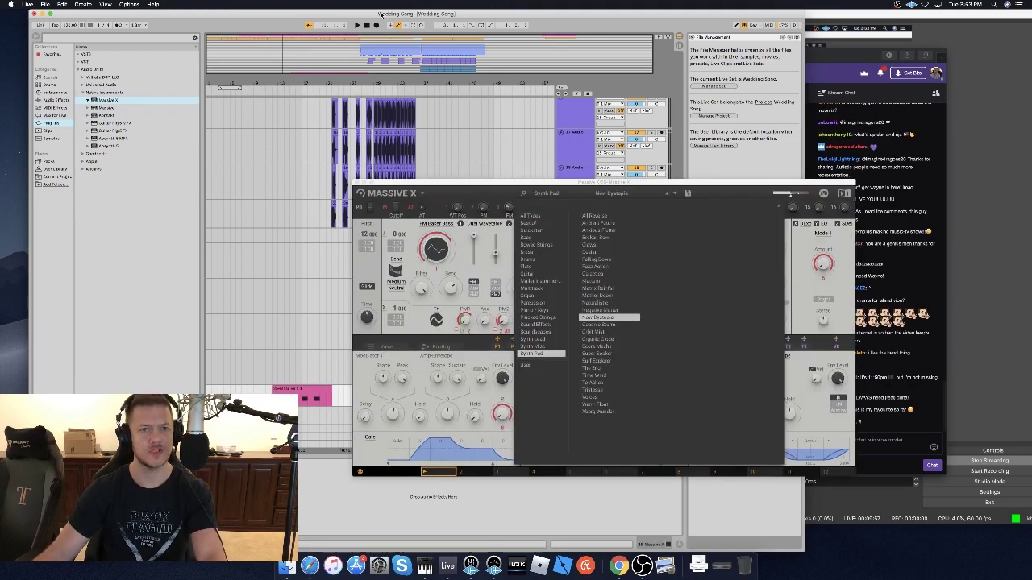
{"action": "left_click", "coordinate": [357, 25]}
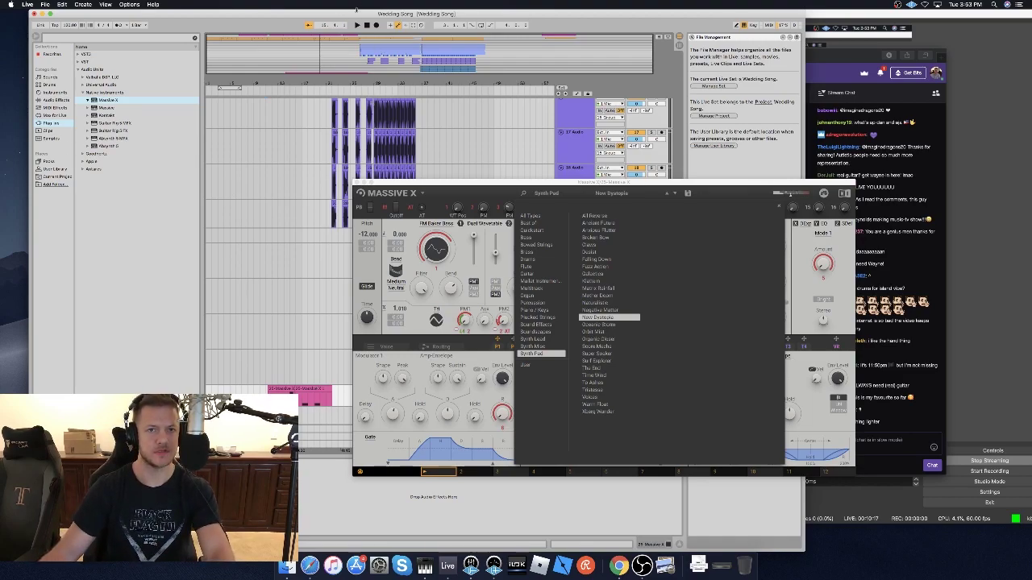
{"action": "left_click", "coordinate": [375, 25]}
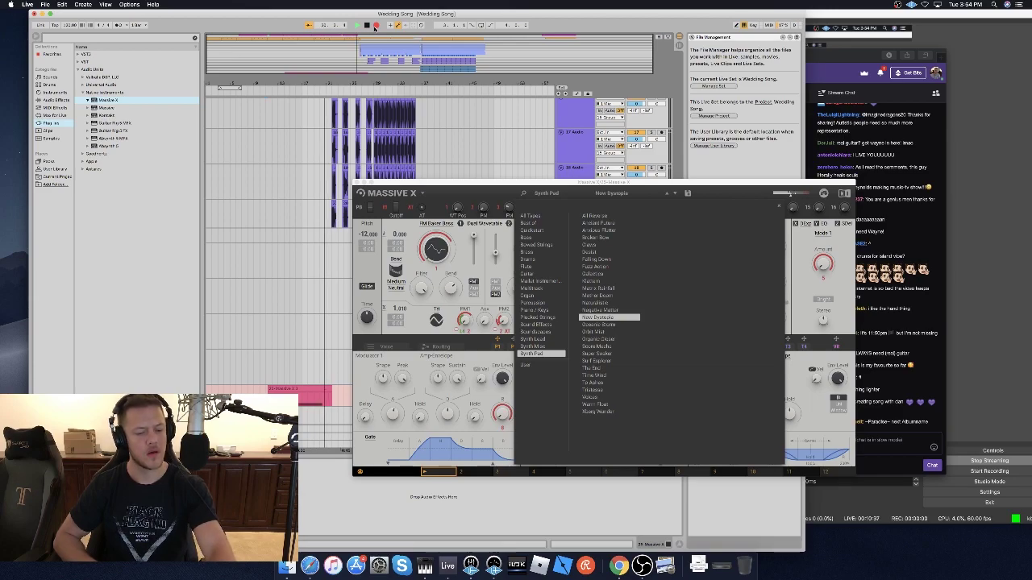
{"action": "left_click", "coordinate": [376, 27]}
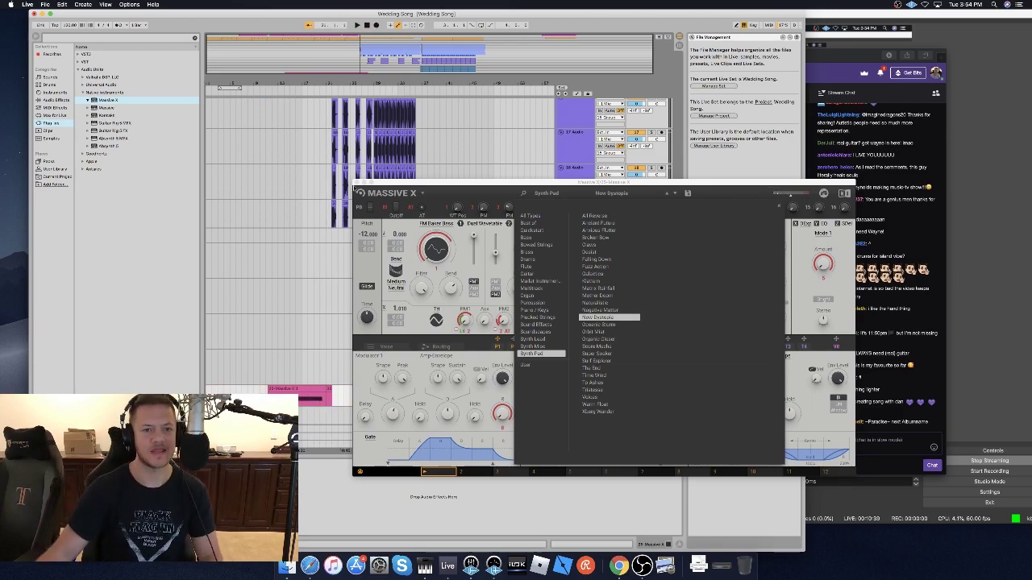
Close the Massive X window, open the newly recorded pad clip and quantize its long note.
{"action": "left_click", "coordinate": [357, 183]}
{"action": "double_click", "coordinate": [293, 387]}
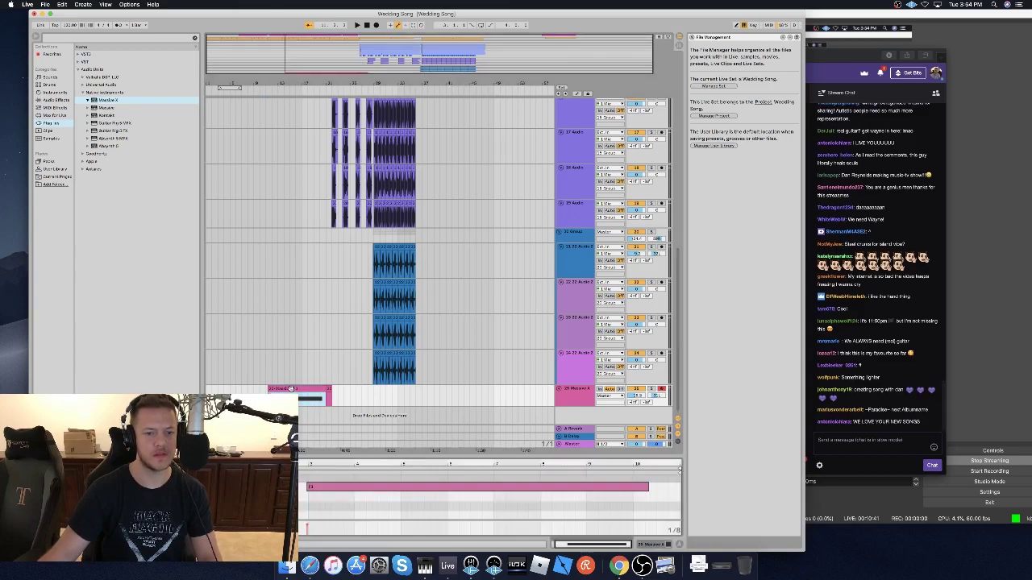
{"action": "right_click", "coordinate": [319, 486]}
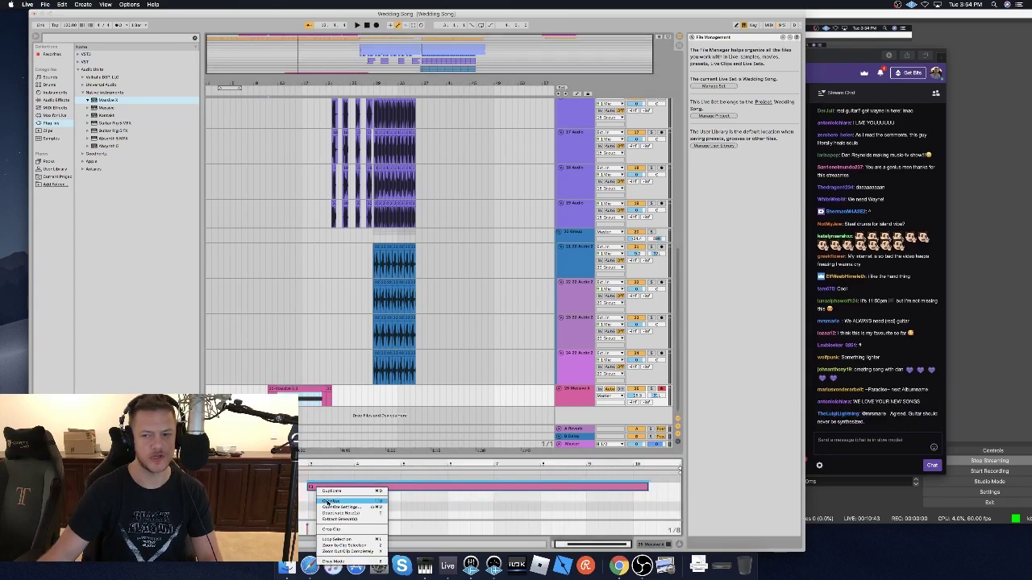
{"action": "left_click", "coordinate": [322, 503]}
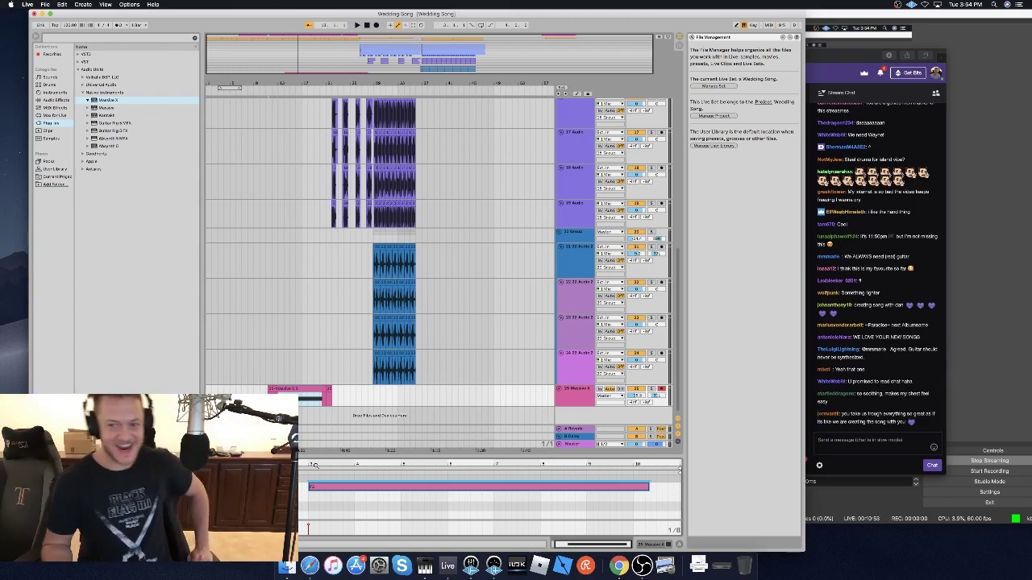
{"action": "left_click", "coordinate": [843, 46]}
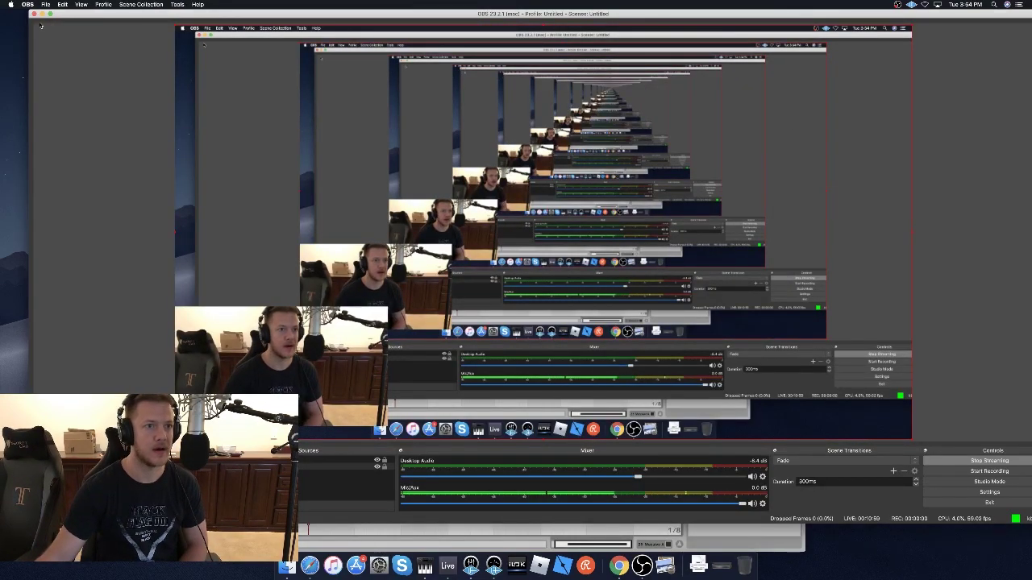
{"action": "left_click", "coordinate": [310, 565]}
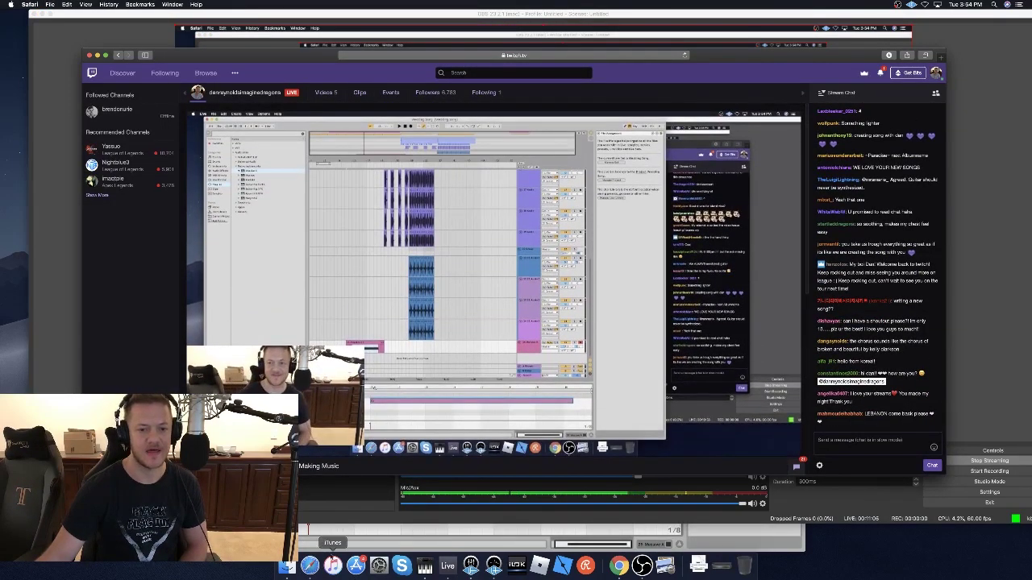
{"action": "left_click", "coordinate": [447, 566]}
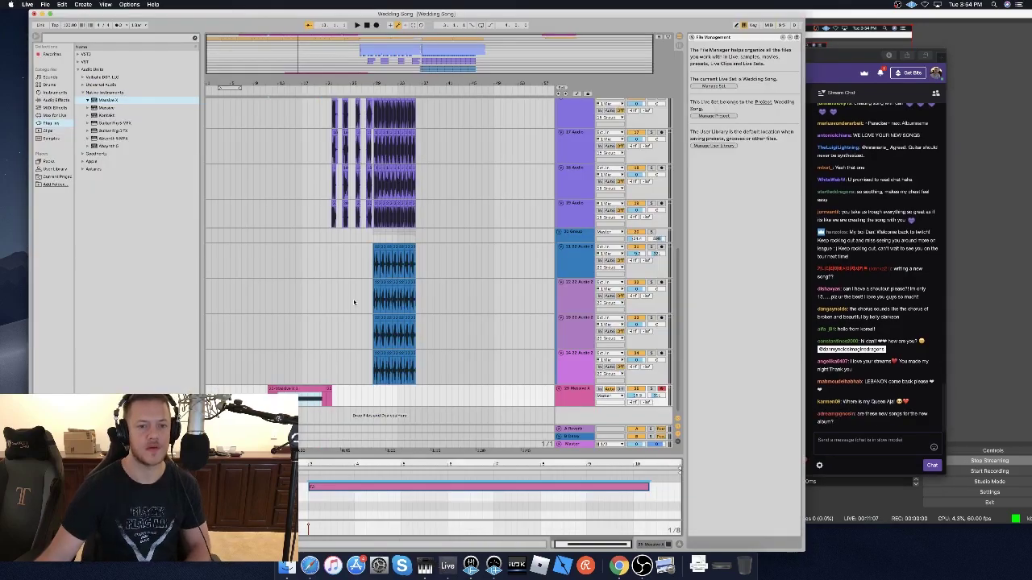
Cut off the lead-in at the start of the Massive X clip and quantize the clip's note.
{"action": "left_click", "coordinate": [279, 379]}
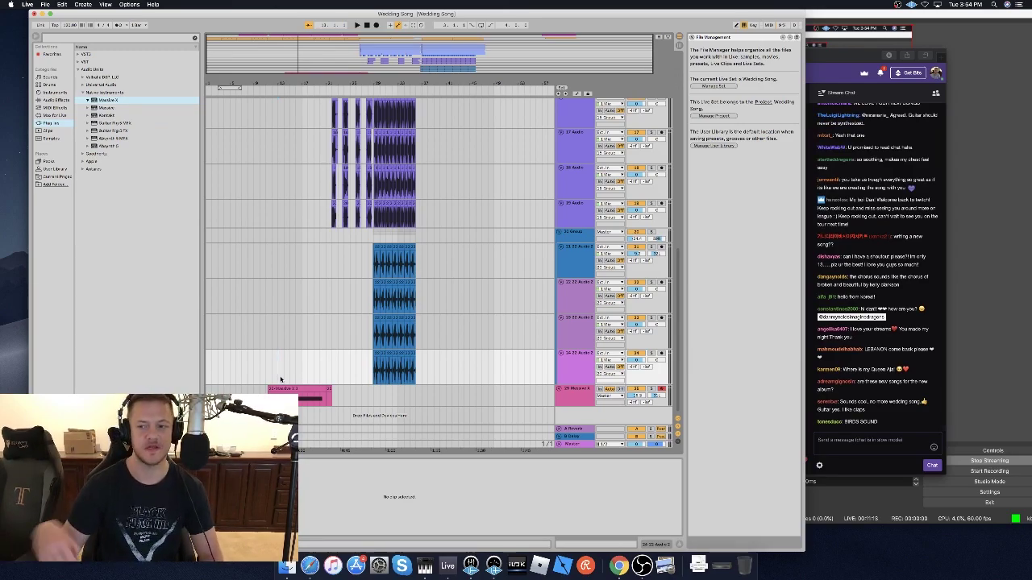
{"action": "left_click_drag", "start_coordinate": [282, 378], "coordinate": [260, 393]}
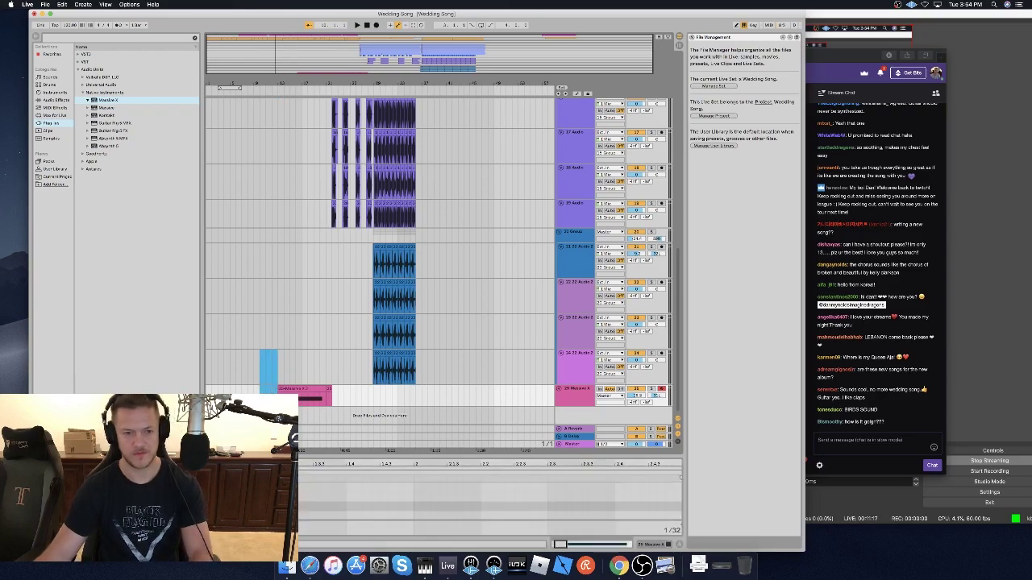
{"action": "left_click", "coordinate": [294, 388]}
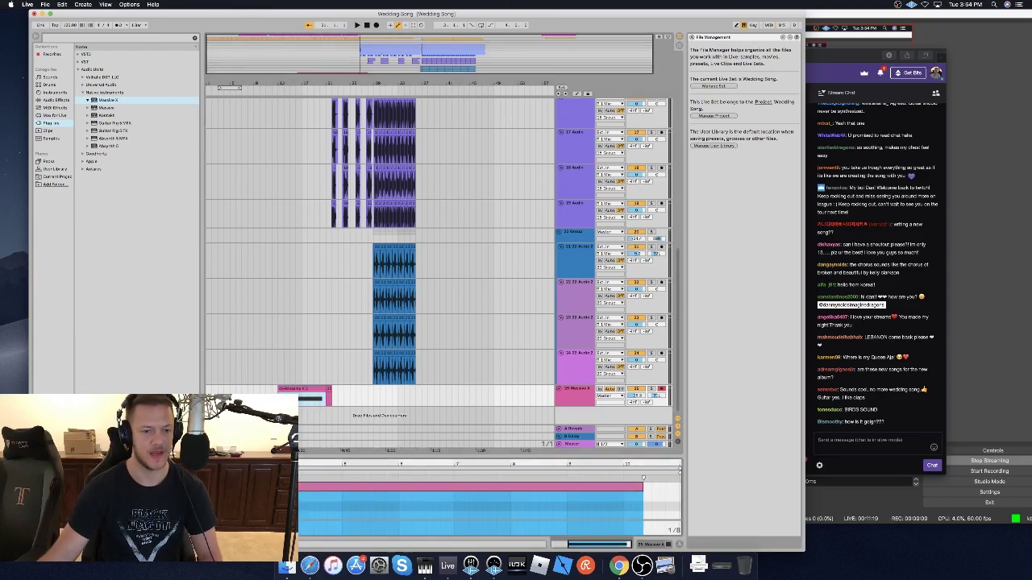
{"action": "scroll", "coordinate": [326, 518], "scroll_direction": "up", "scroll_amount": 2}
{"action": "right_click", "coordinate": [325, 518]}
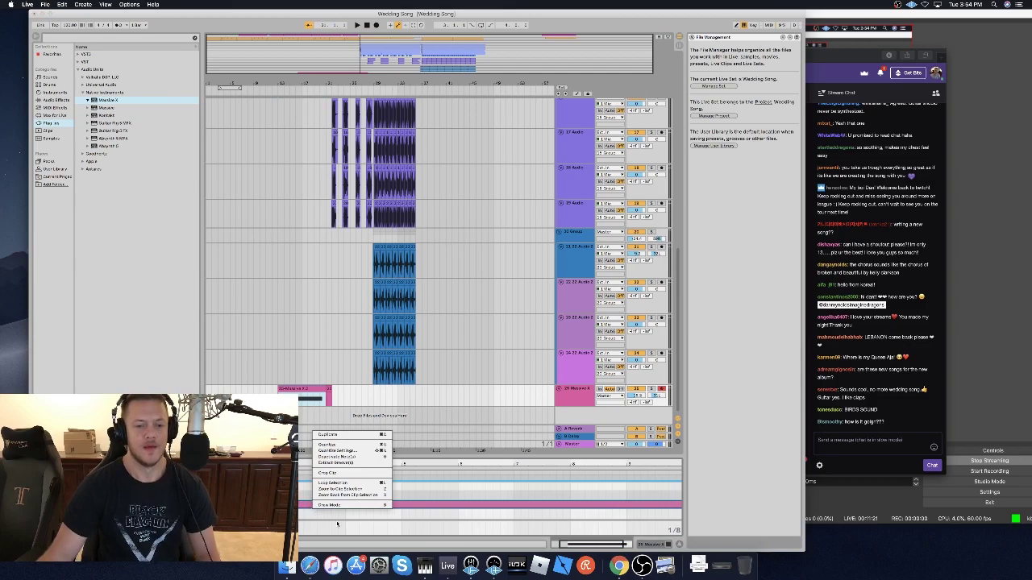
{"action": "left_click", "coordinate": [329, 446]}
Delete the leftover section at the end of the Massive X pad recording.
{"action": "left_click_drag", "start_coordinate": [349, 398], "coordinate": [318, 397]}
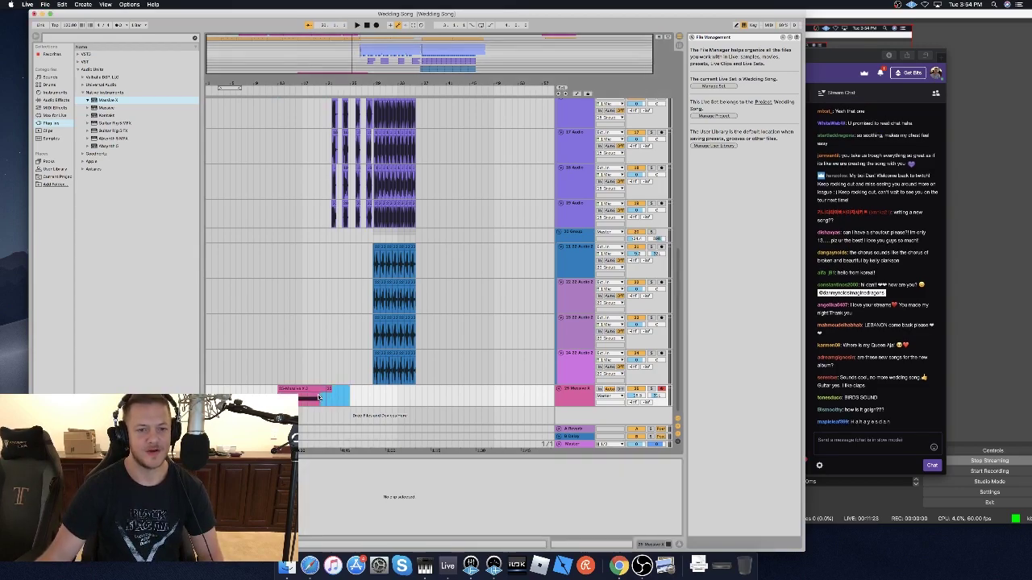
{"action": "key", "text": "Delete"}
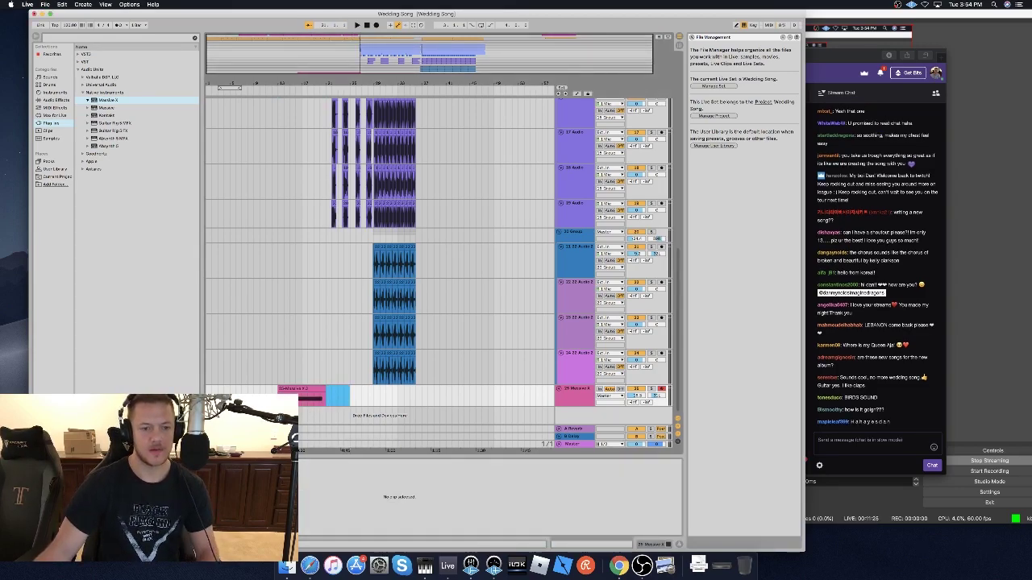
Play back the song from just before the Massive X clip to check the pad in the arrangement.
{"action": "left_click", "coordinate": [272, 392]}
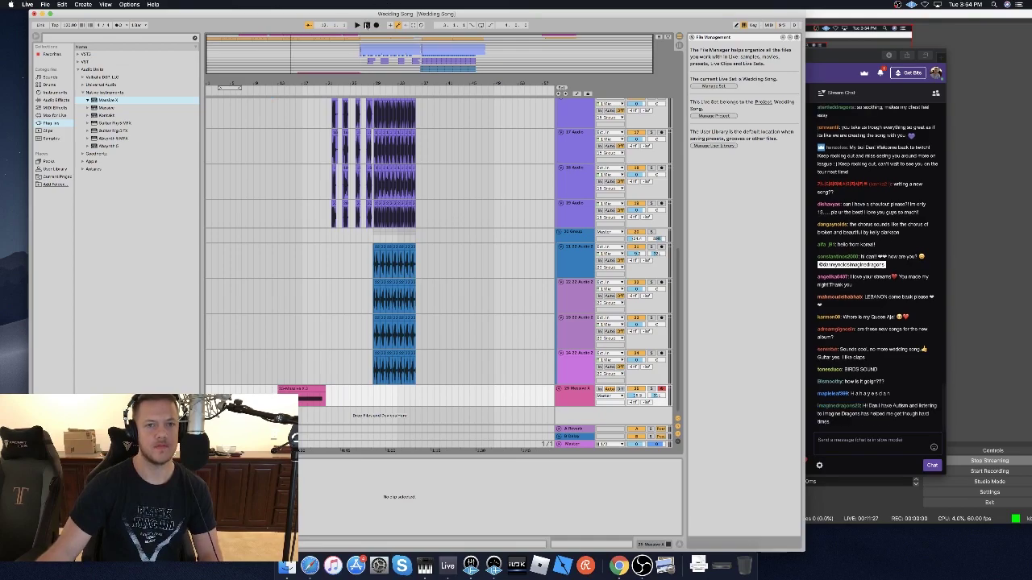
{"action": "left_click", "coordinate": [367, 25]}
{"action": "key", "text": "space"}
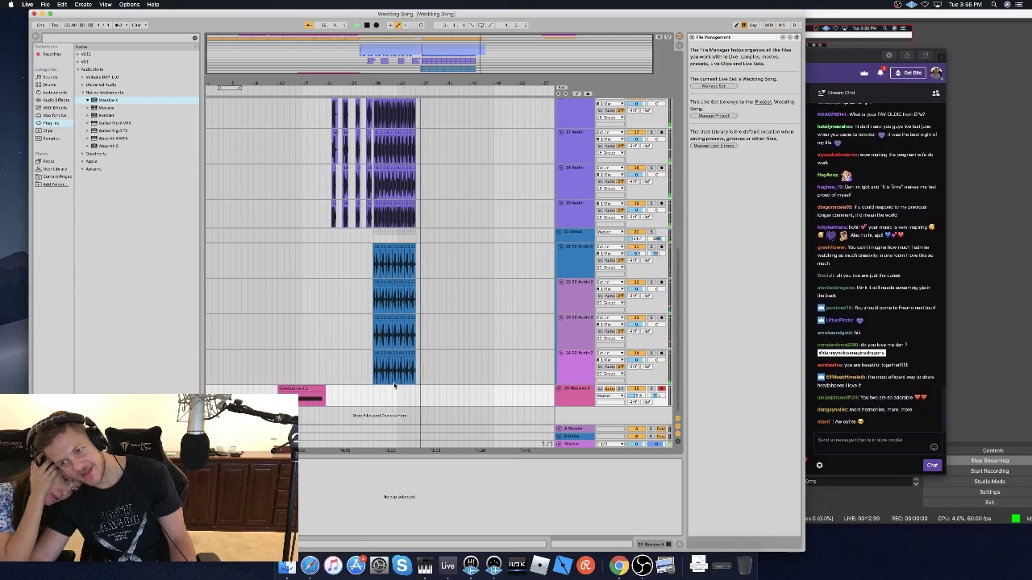
{"action": "key", "text": "space"}
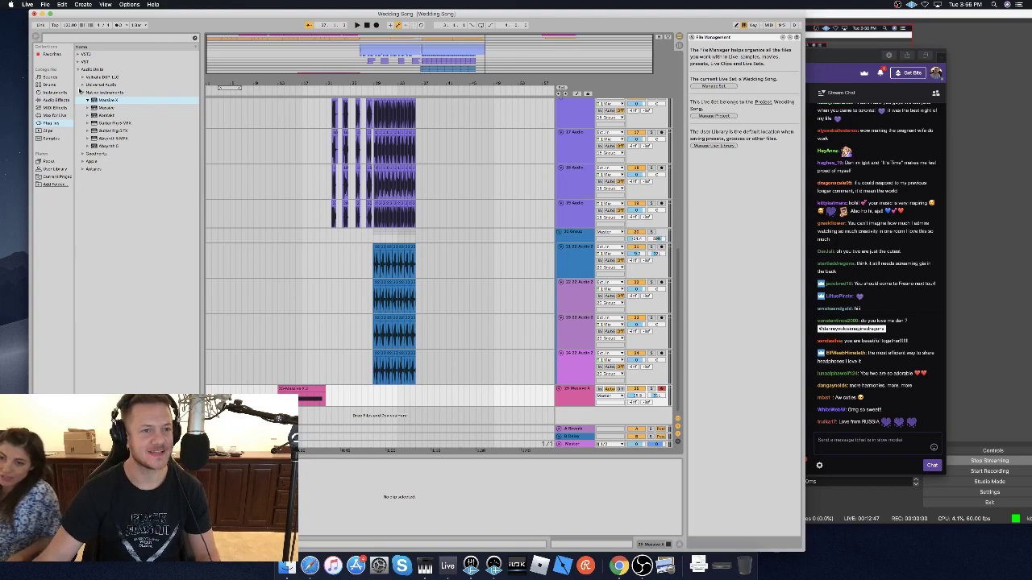
Add Kontakt on a new track and load the Scarbee Rickenbacker Bass - Palm Muted instrument from its library.
{"action": "left_click", "coordinate": [87, 117]}
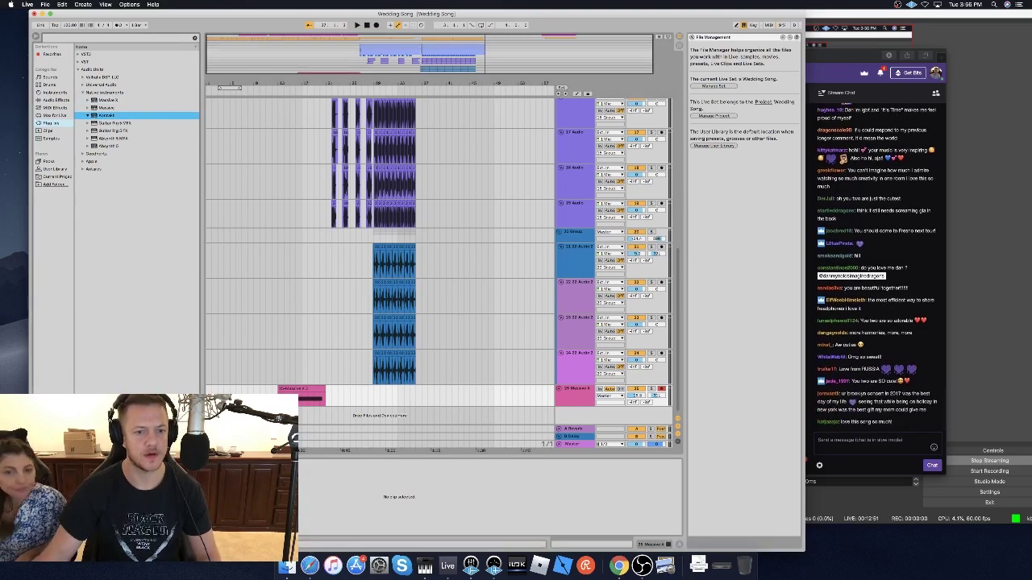
{"action": "key", "text": "Return"}
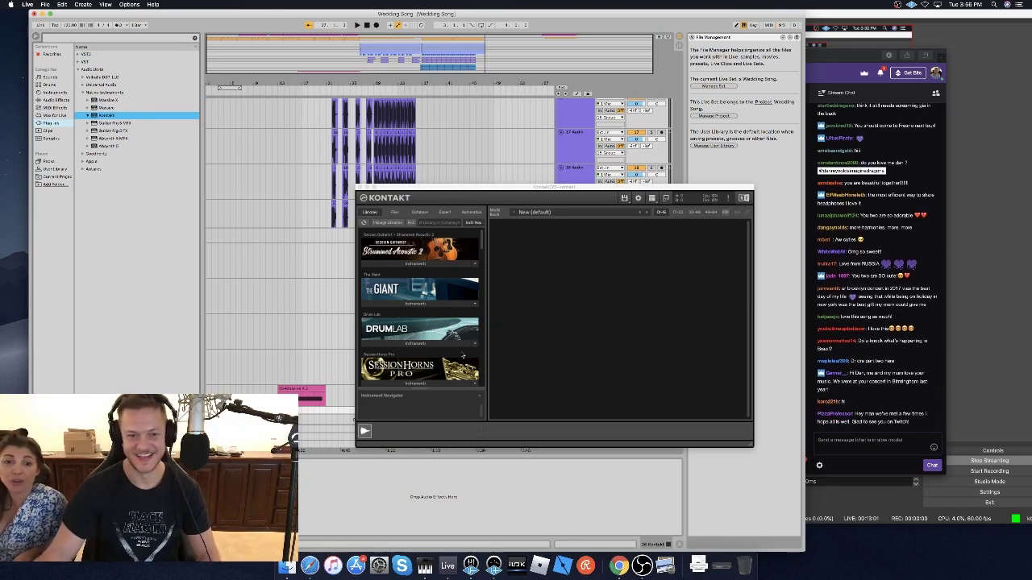
{"action": "scroll", "coordinate": [419, 343], "scroll_direction": "down", "scroll_amount": 10}
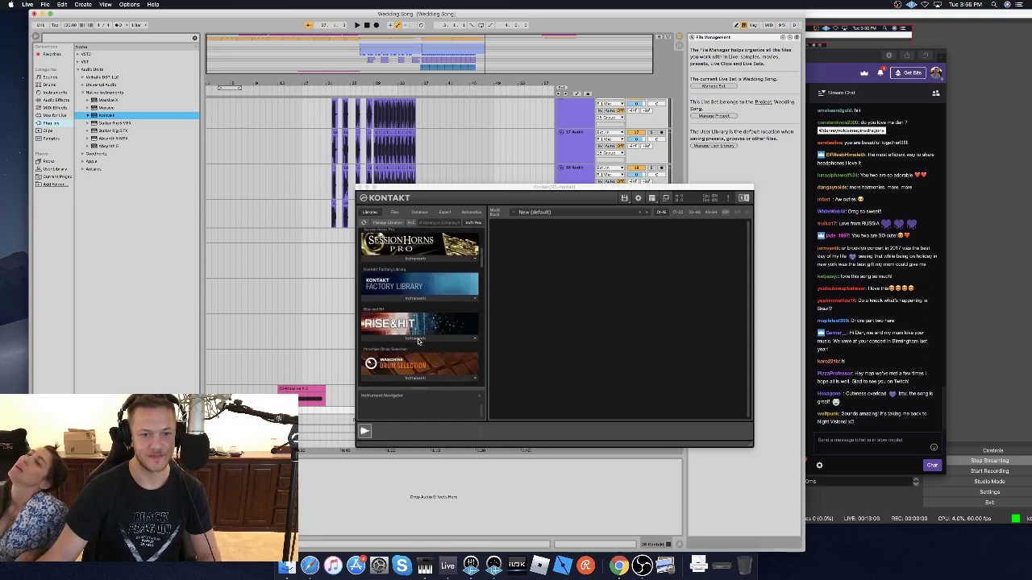
{"action": "scroll", "coordinate": [417, 342], "scroll_direction": "down", "scroll_amount": 10}
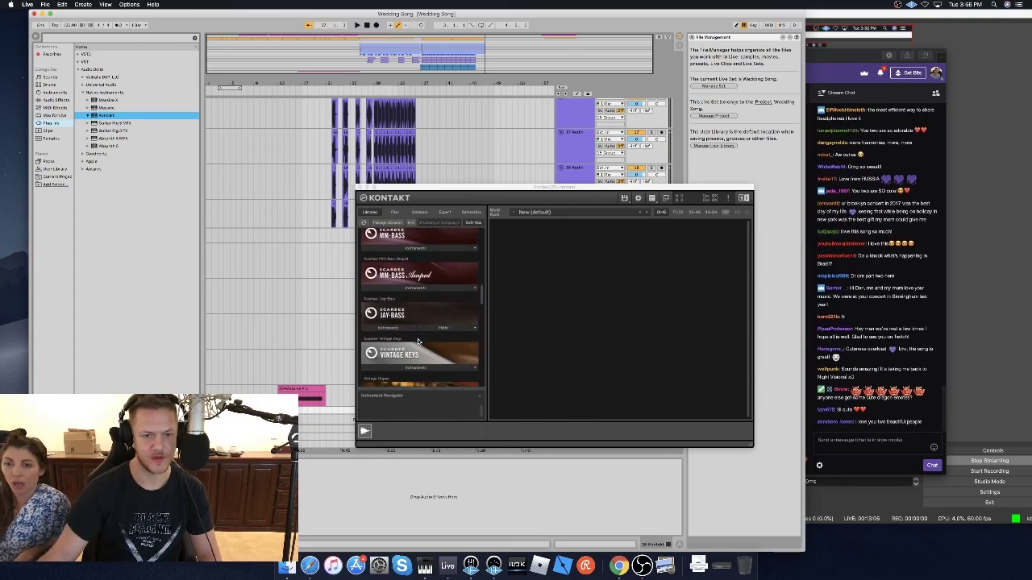
{"action": "scroll", "coordinate": [419, 342], "scroll_direction": "down", "scroll_amount": 10}
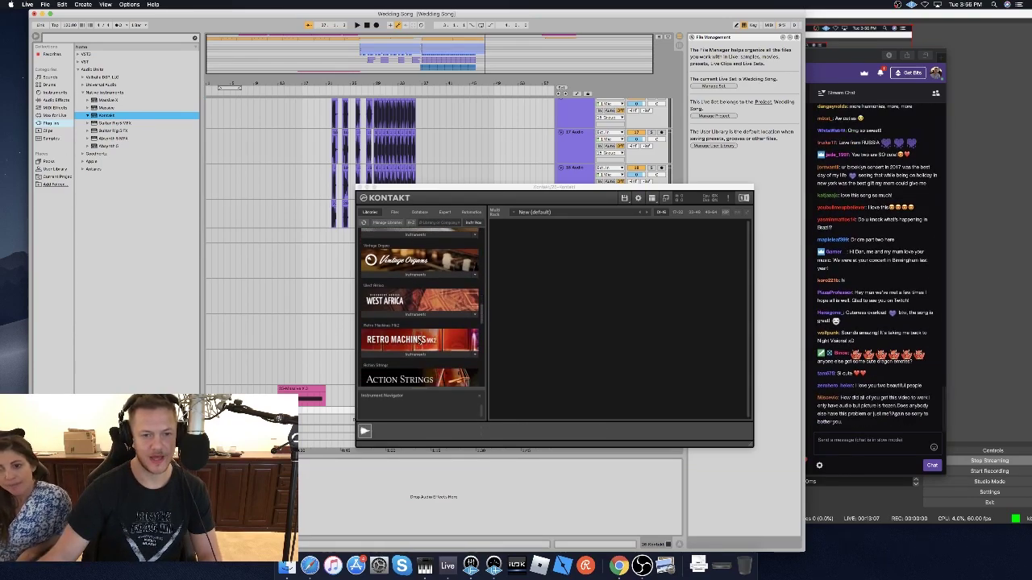
{"action": "scroll", "coordinate": [419, 342], "scroll_direction": "down", "scroll_amount": 3}
{"action": "left_click", "coordinate": [415, 375]}
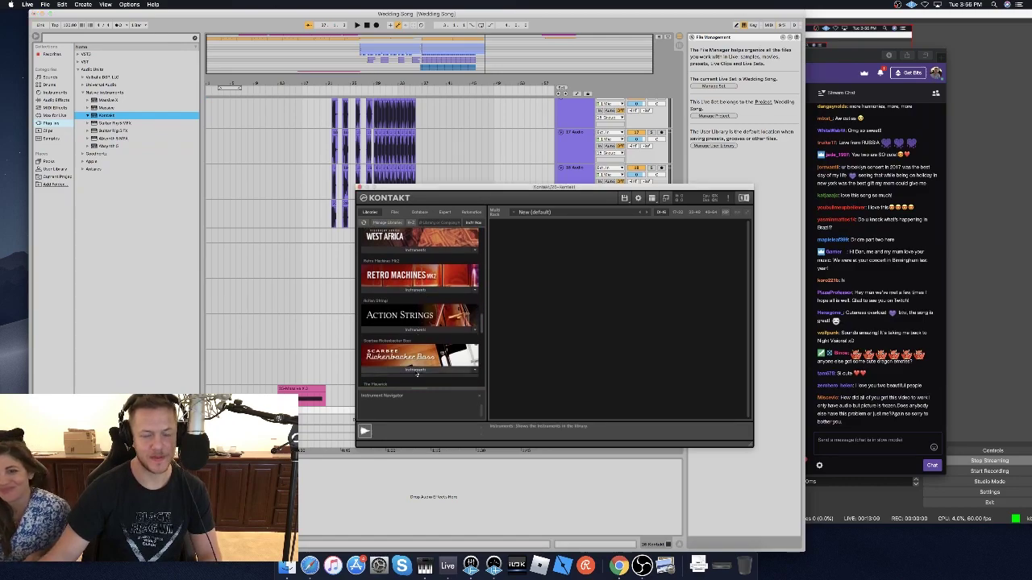
{"action": "scroll", "coordinate": [415, 372], "scroll_direction": "down", "scroll_amount": 2}
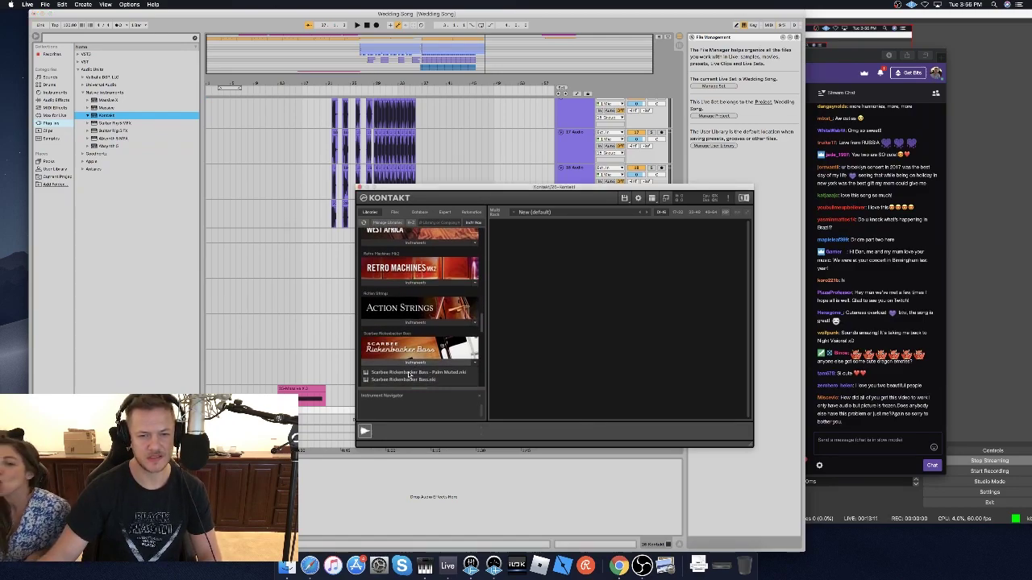
{"action": "double_click", "coordinate": [410, 373]}
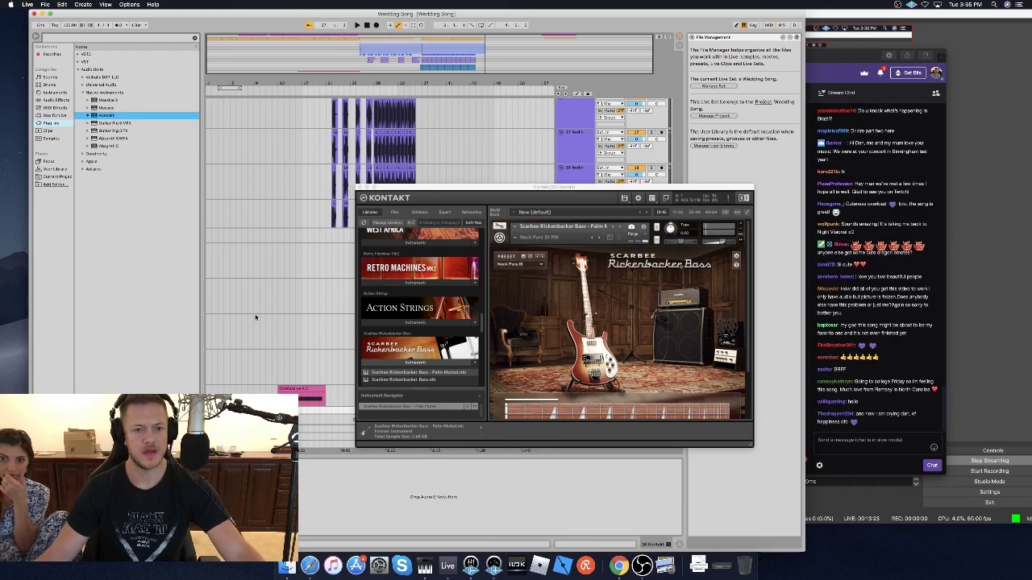
Play the arrangement from near the end of the Massive X clip to try out the palm-muted bass against it.
{"action": "left_click", "coordinate": [318, 374]}
{"action": "key", "text": "space"}
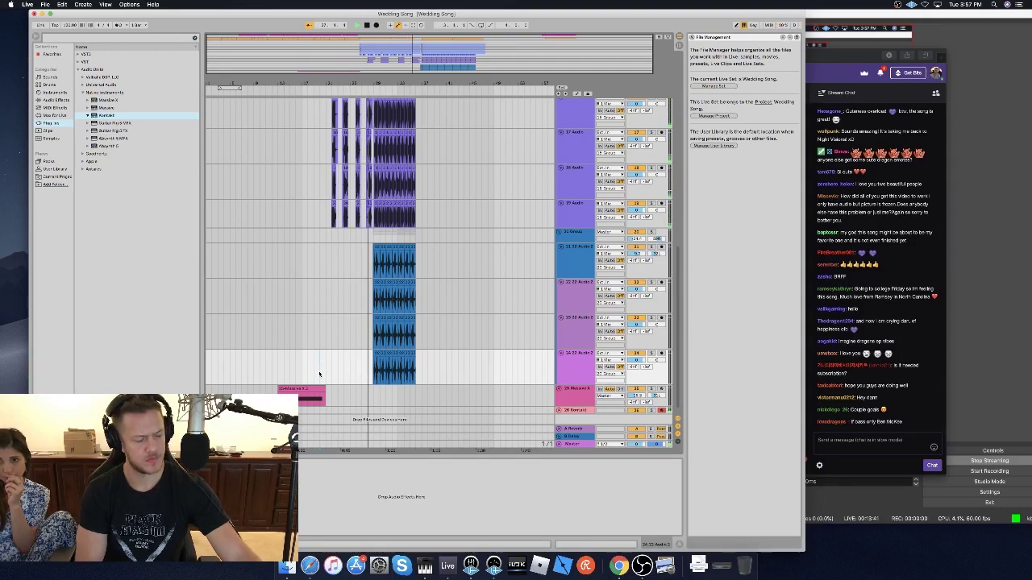
{"action": "key", "text": "space"}
{"action": "scroll", "coordinate": [312, 380], "scroll_direction": "up", "scroll_amount": 3}
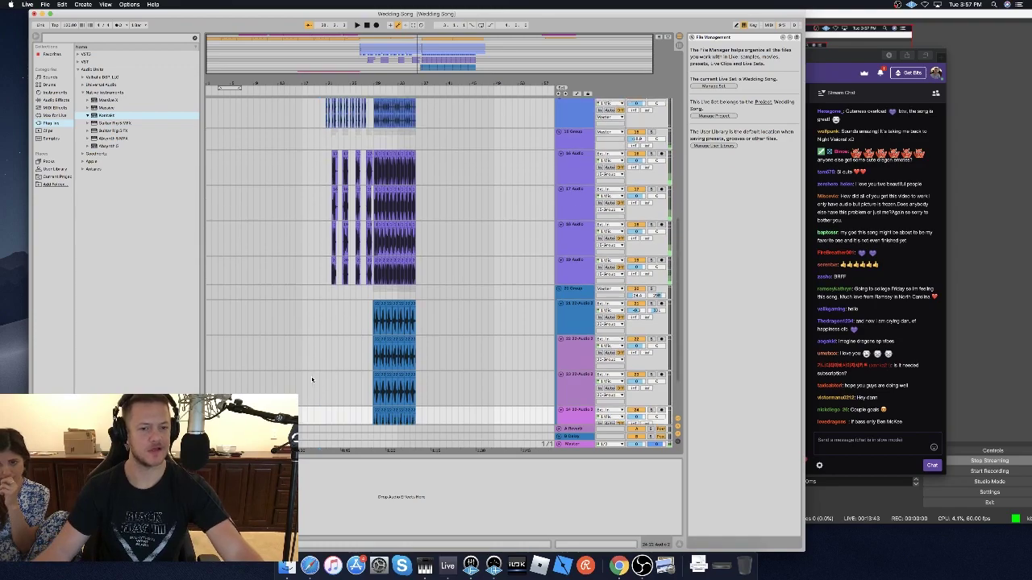
{"action": "scroll", "coordinate": [316, 373], "scroll_direction": "down", "scroll_amount": 3}
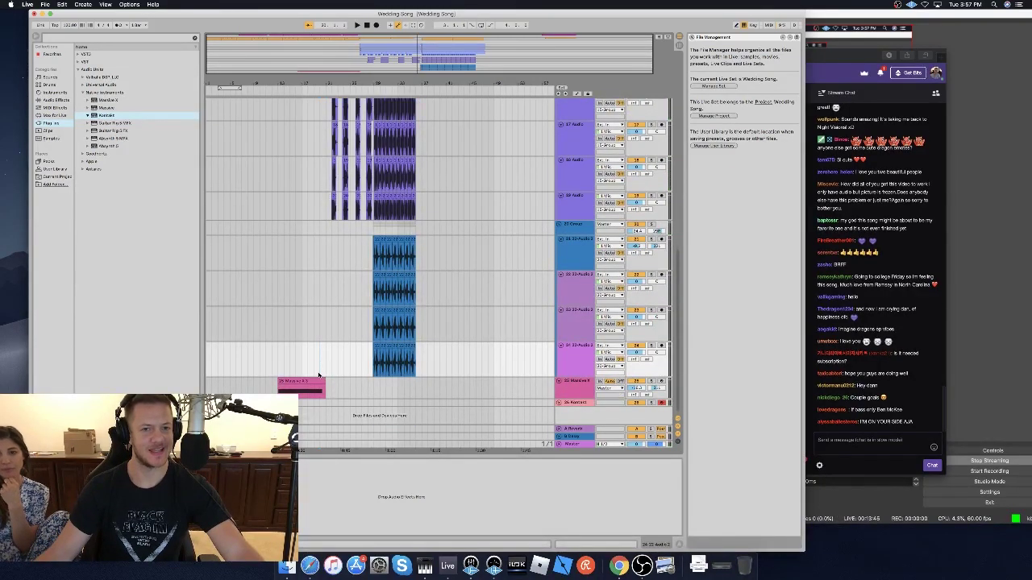
{"action": "scroll", "coordinate": [317, 355], "scroll_direction": "up", "scroll_amount": 5}
{"action": "scroll", "coordinate": [319, 354], "scroll_direction": "down", "scroll_amount": 5}
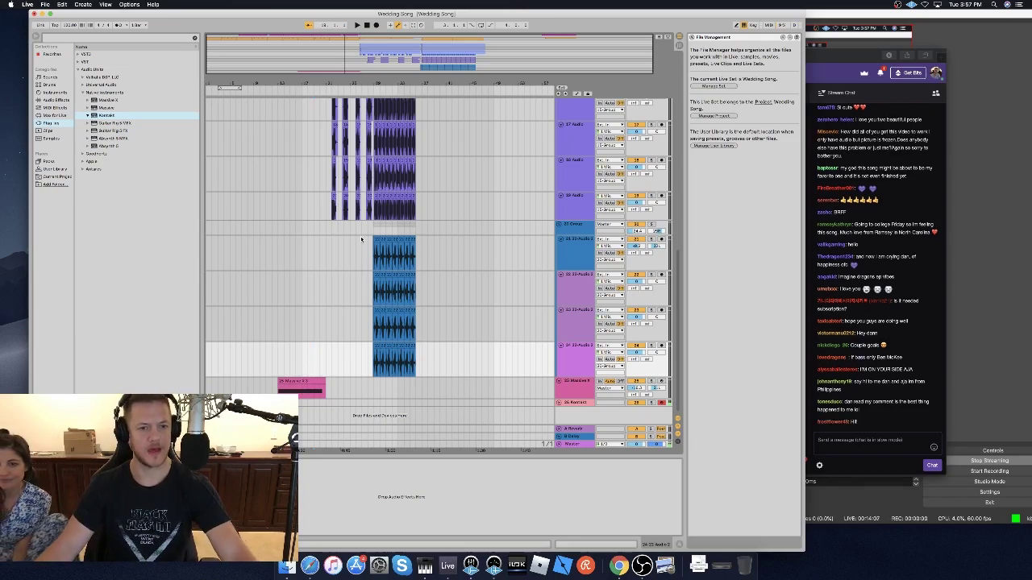
Record a palm-muted bass take on the Kontakt track, starting near the end of the Massive X clip.
{"action": "key", "text": "space"}
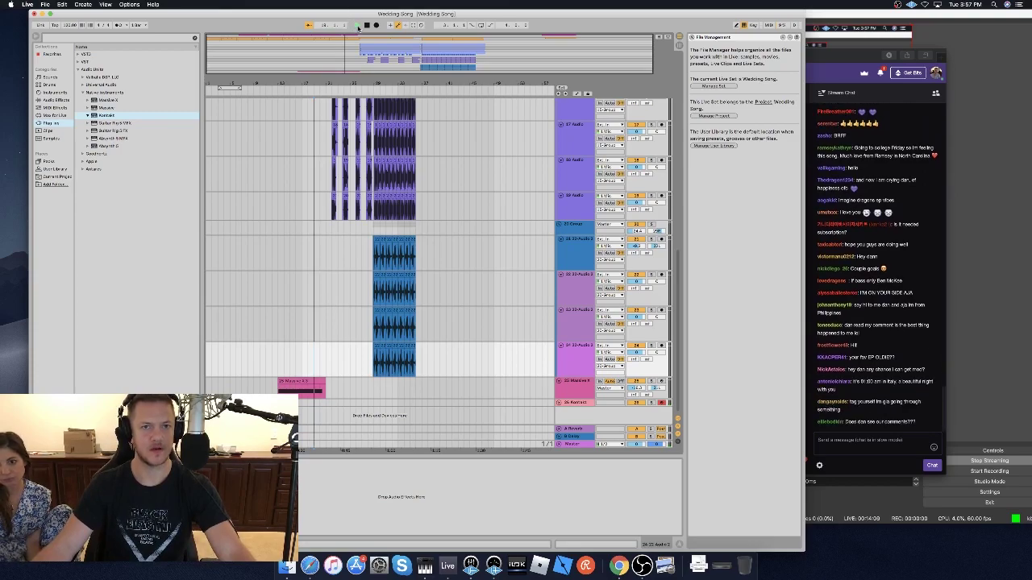
{"action": "left_click", "coordinate": [376, 25]}
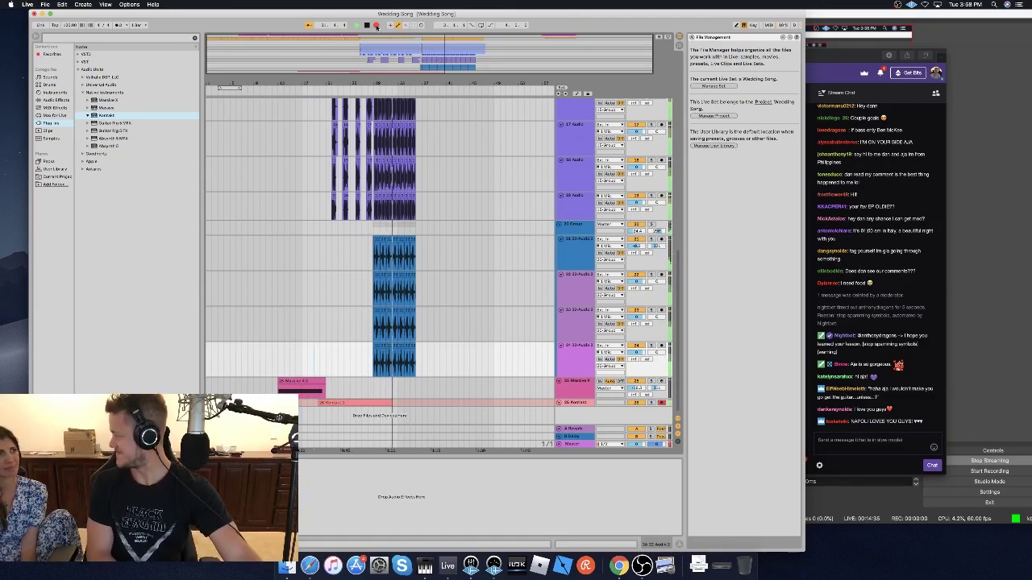
{"action": "left_click", "coordinate": [376, 26]}
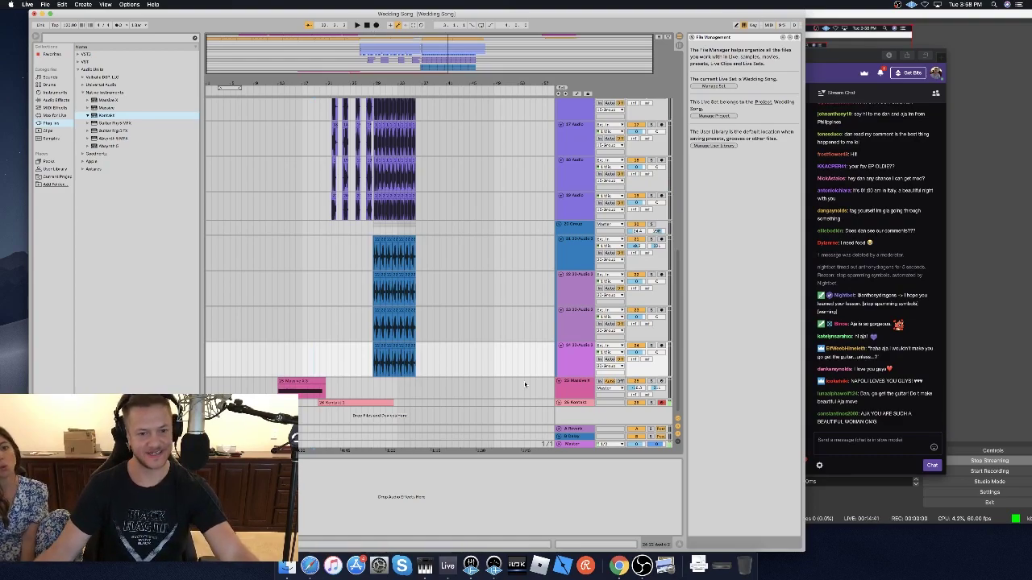
Re-record the bass over the first Kontakt take, starting slightly ahead of it, and repeat the take once more.
{"action": "left_click", "coordinate": [337, 402]}
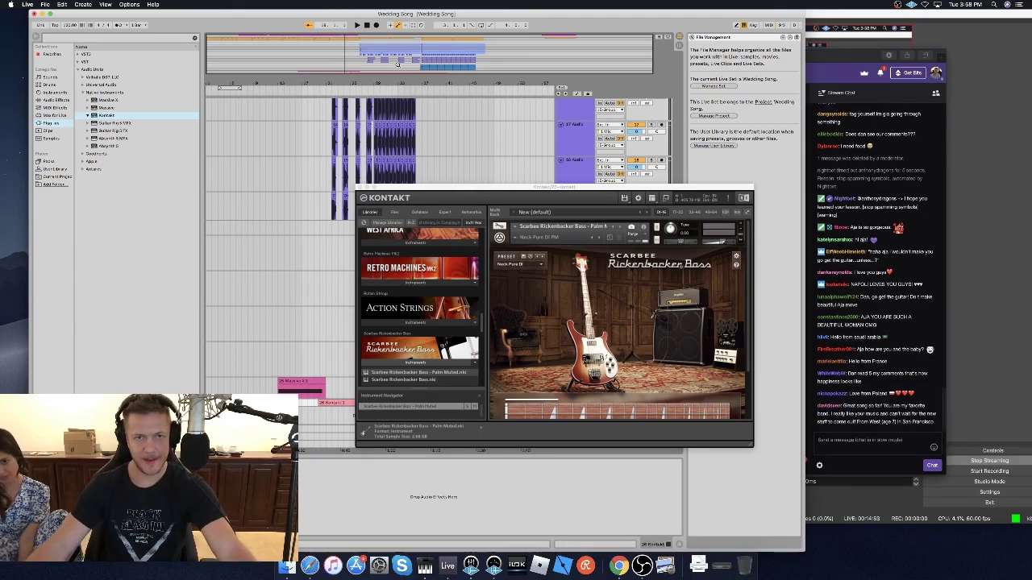
{"action": "left_click", "coordinate": [376, 25]}
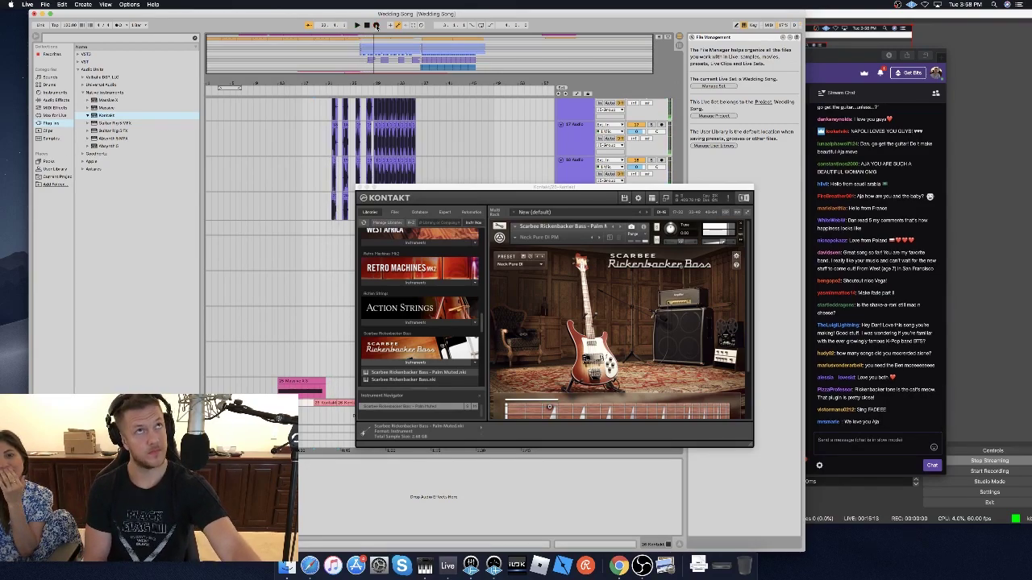
{"action": "left_click", "coordinate": [377, 26]}
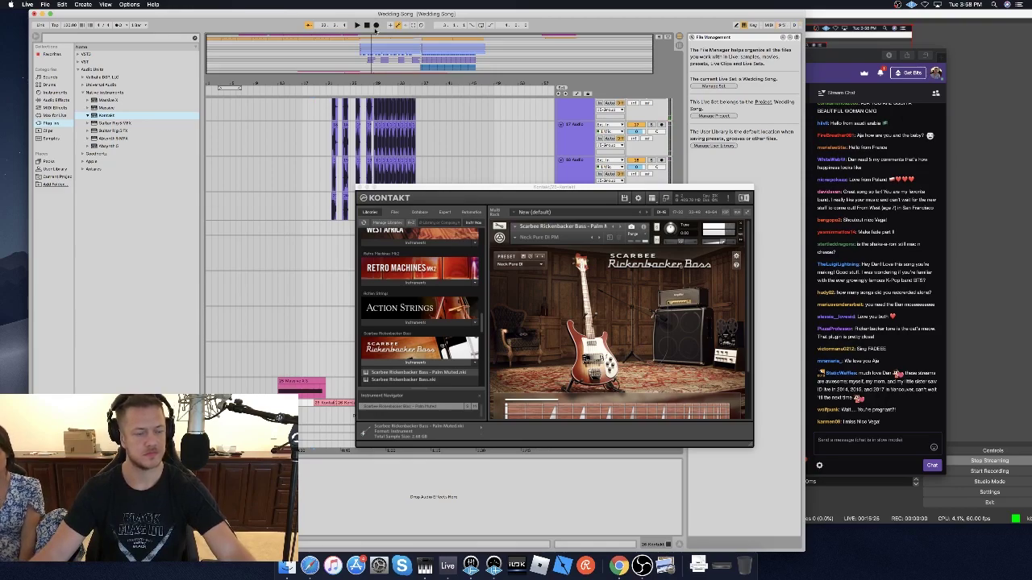
{"action": "left_click", "coordinate": [376, 25]}
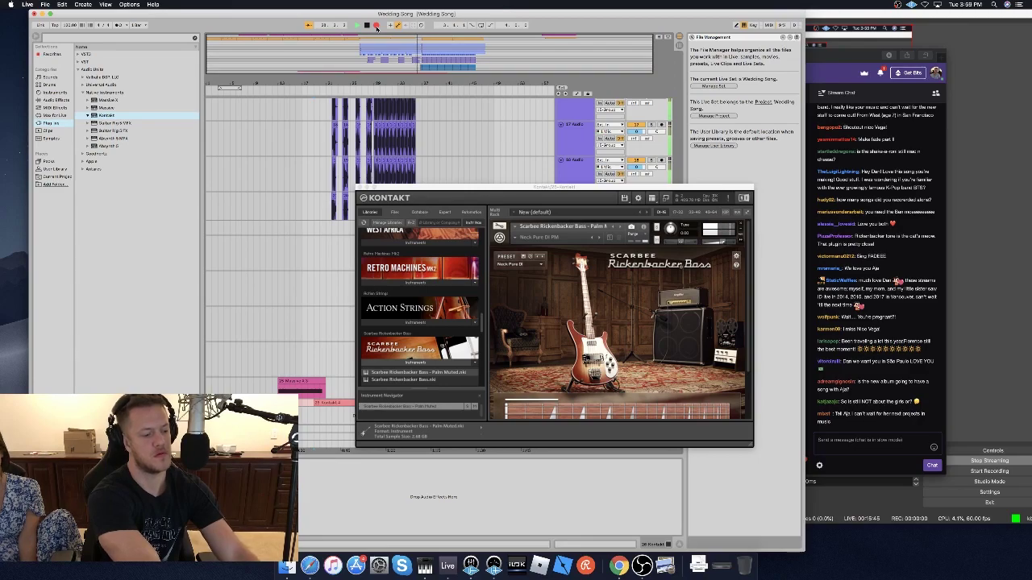
{"action": "key", "text": "space"}
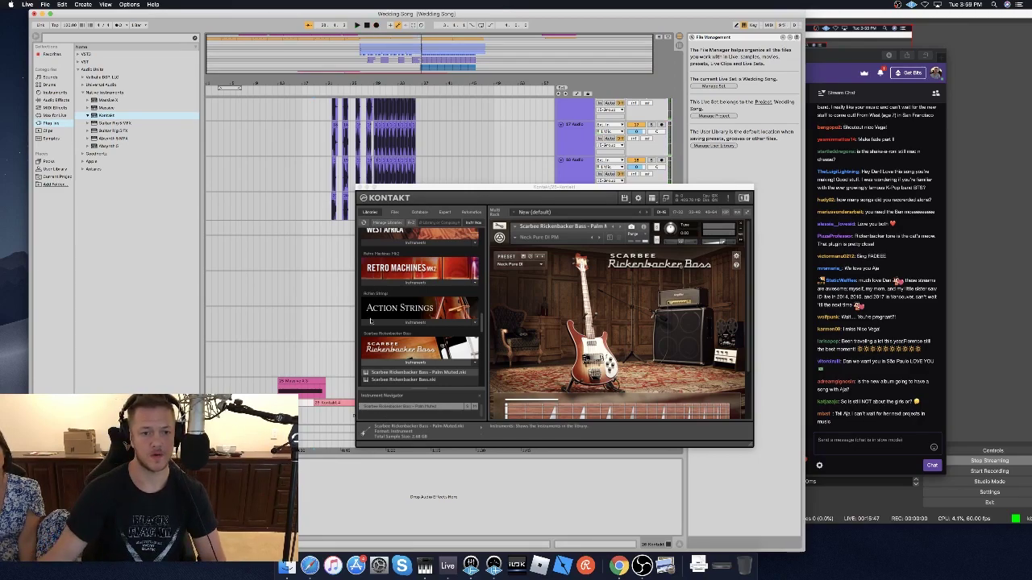
Move the Kontakt window aside, open the new bass clip and quantize all its notes.
{"action": "left_click_drag", "start_coordinate": [382, 190], "coordinate": [724, 216]}
{"action": "left_click", "coordinate": [351, 403]}
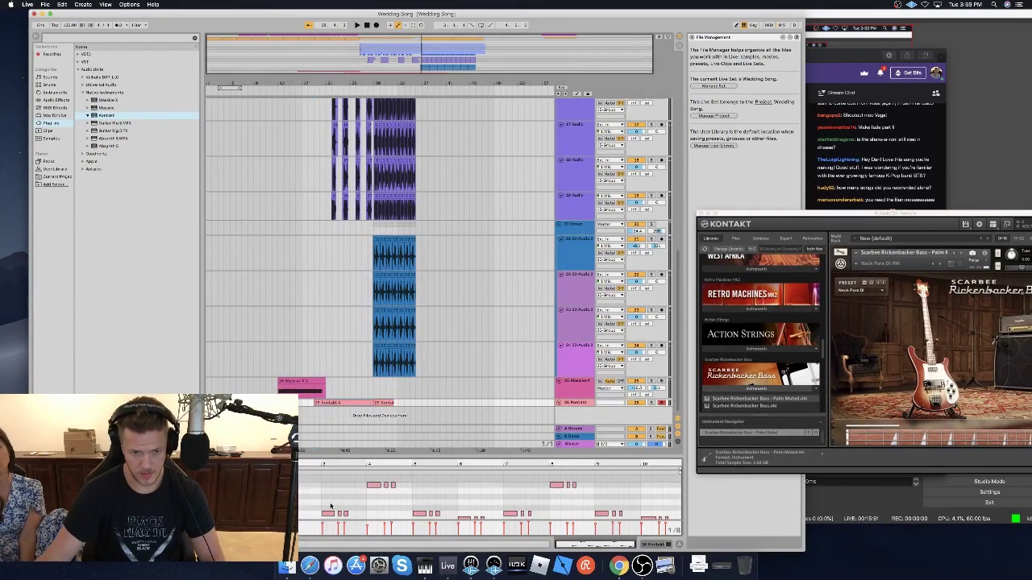
{"action": "key", "text": "super+a"}
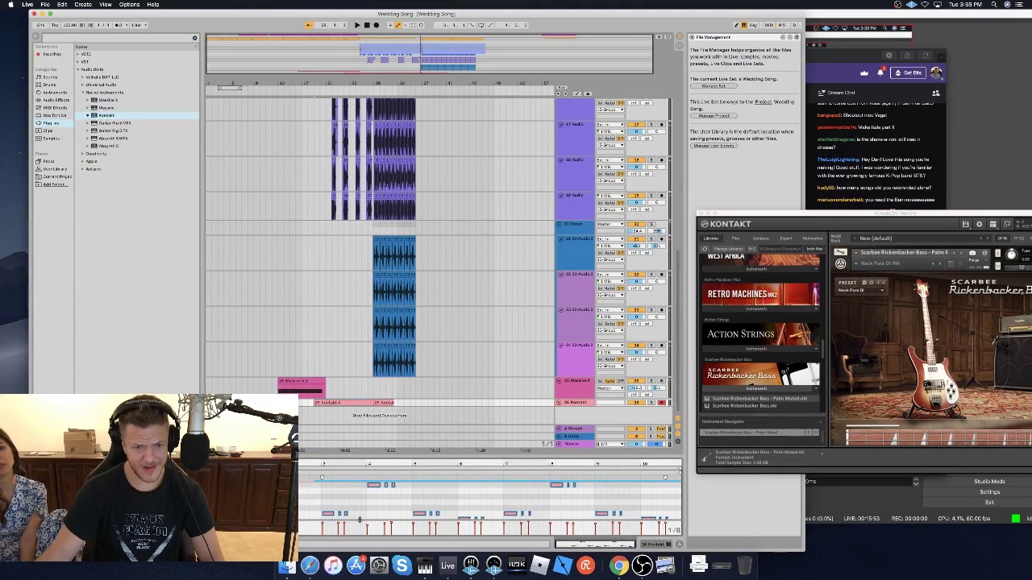
{"action": "right_click", "coordinate": [325, 514]}
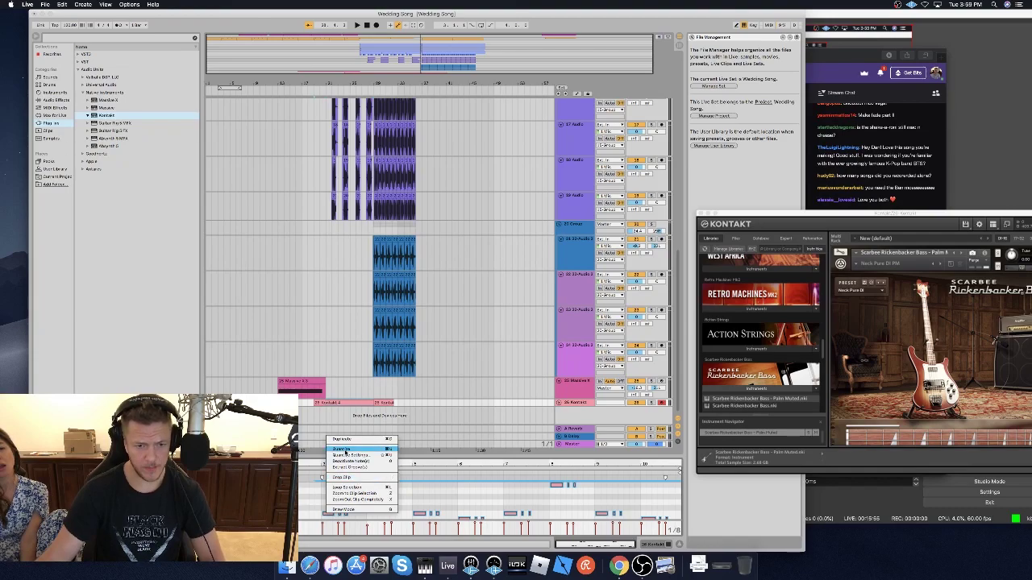
{"action": "left_click", "coordinate": [343, 451]}
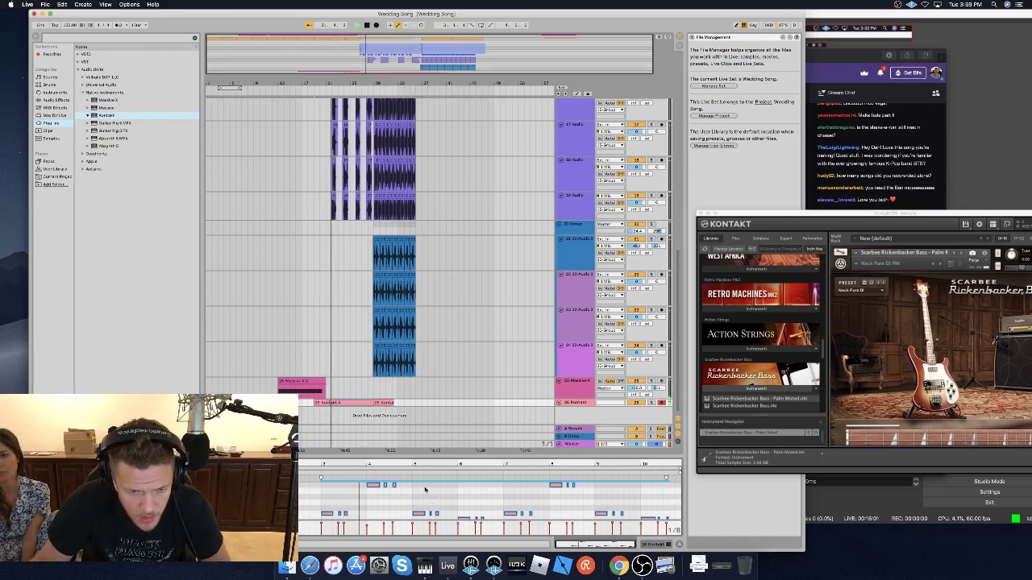
Stop playback and quantize the last short high note in bar 4 of the bass clip on its own.
{"action": "left_click", "coordinate": [424, 489]}
{"action": "left_click", "coordinate": [374, 485]}
{"action": "left_click", "coordinate": [372, 483]}
{"action": "key", "text": "space"}
{"action": "right_click", "coordinate": [392, 485]}
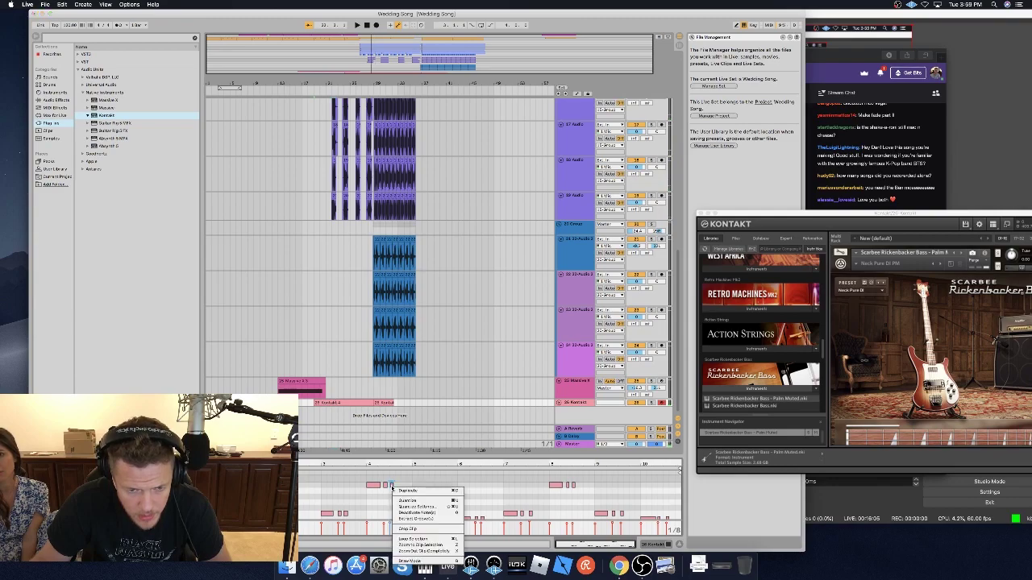
{"action": "left_click", "coordinate": [451, 502]}
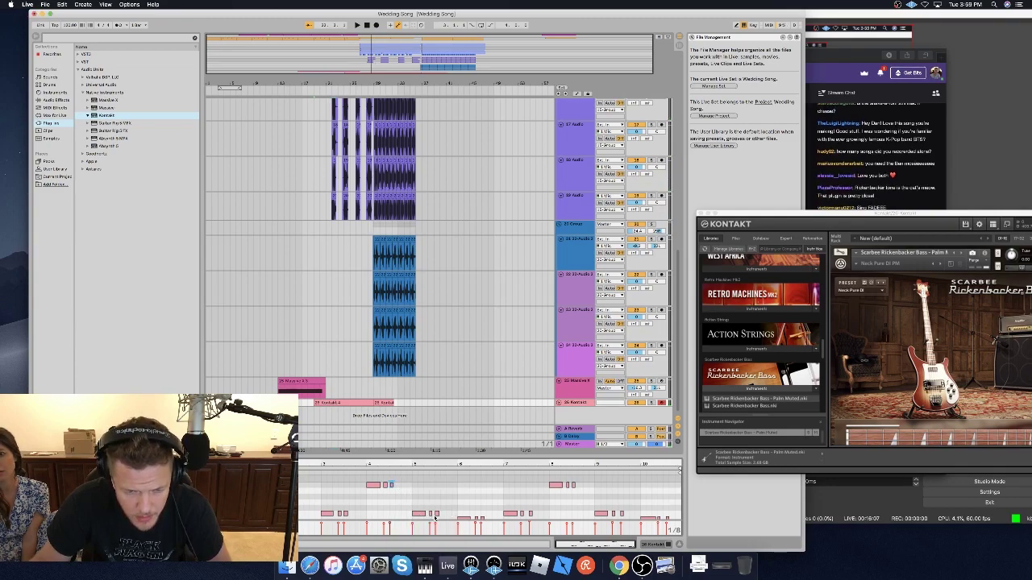
Examine the short notes in the later bars of the bass clip and play back the quantized part.
{"action": "scroll", "coordinate": [477, 509], "scroll_direction": "down", "scroll_amount": 1}
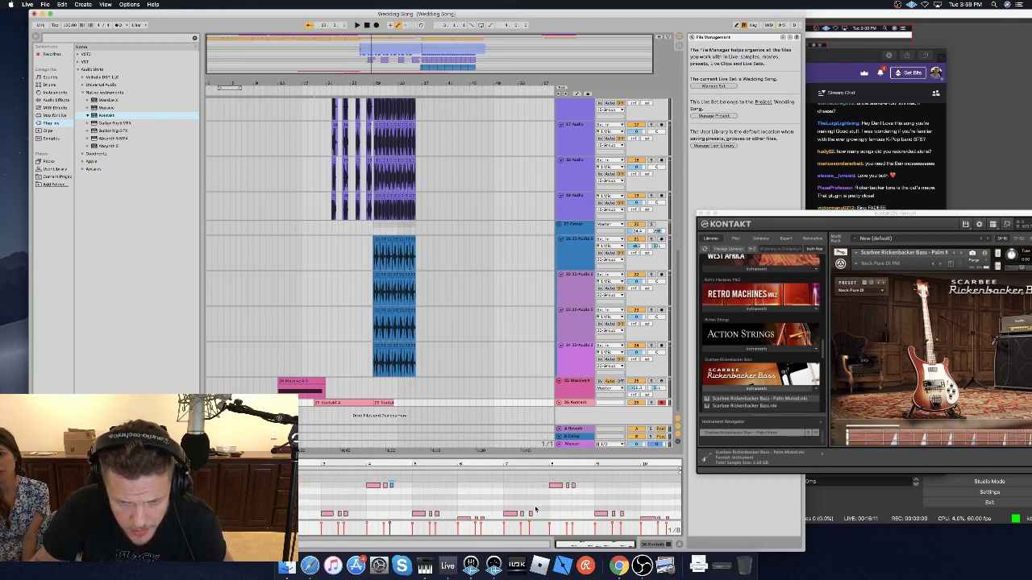
{"action": "scroll", "coordinate": [552, 505], "scroll_direction": "up", "scroll_amount": 2}
{"action": "scroll", "coordinate": [578, 498], "scroll_direction": "down", "scroll_amount": 2}
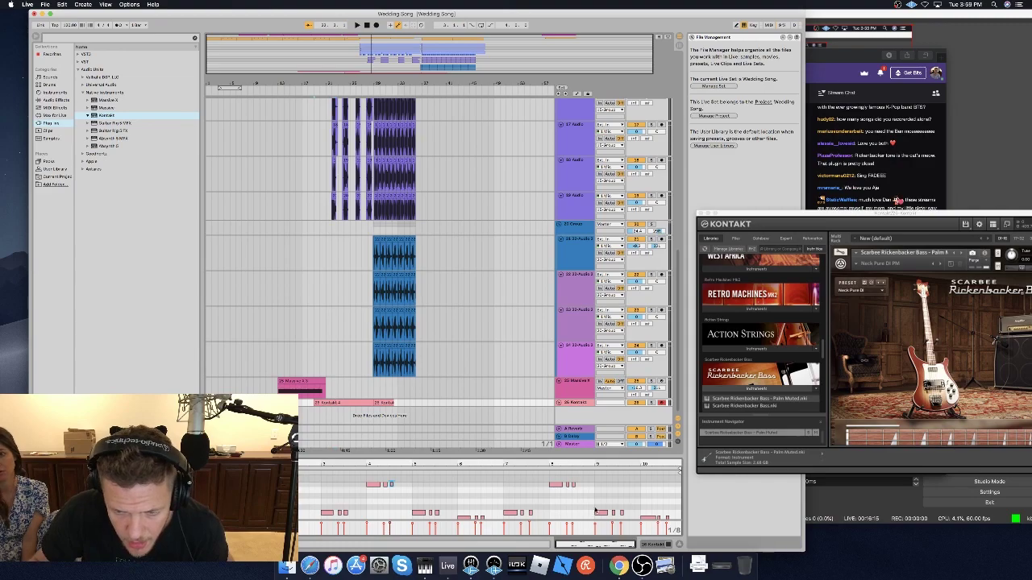
{"action": "scroll", "coordinate": [595, 511], "scroll_direction": "down", "scroll_amount": 2}
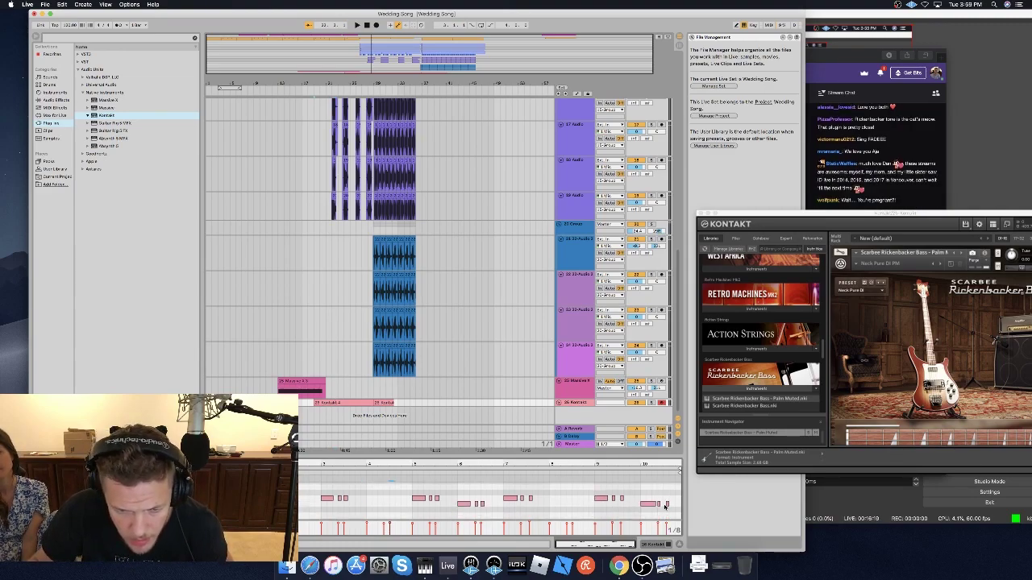
{"action": "left_click", "coordinate": [526, 500]}
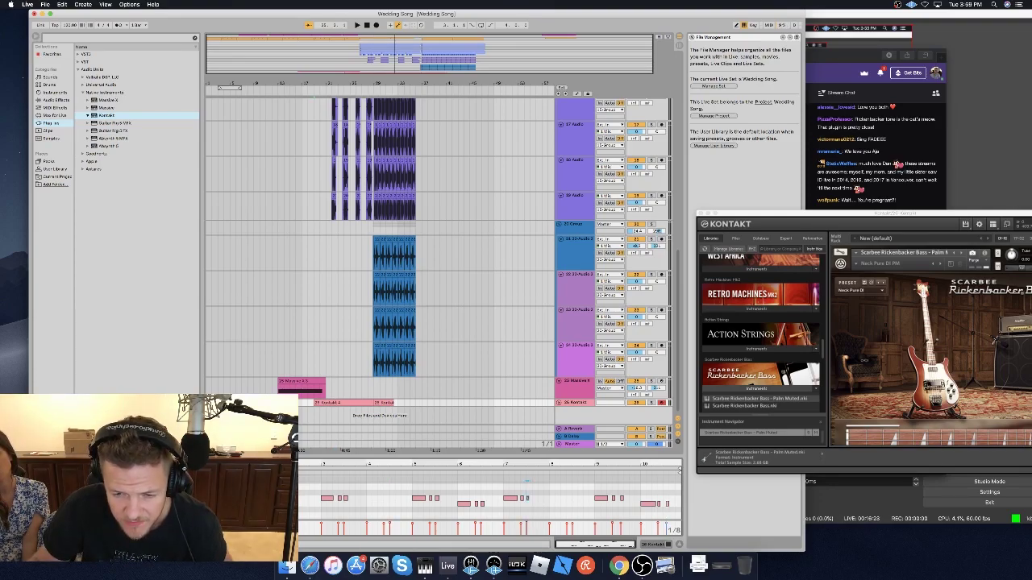
{"action": "left_click", "coordinate": [664, 505]}
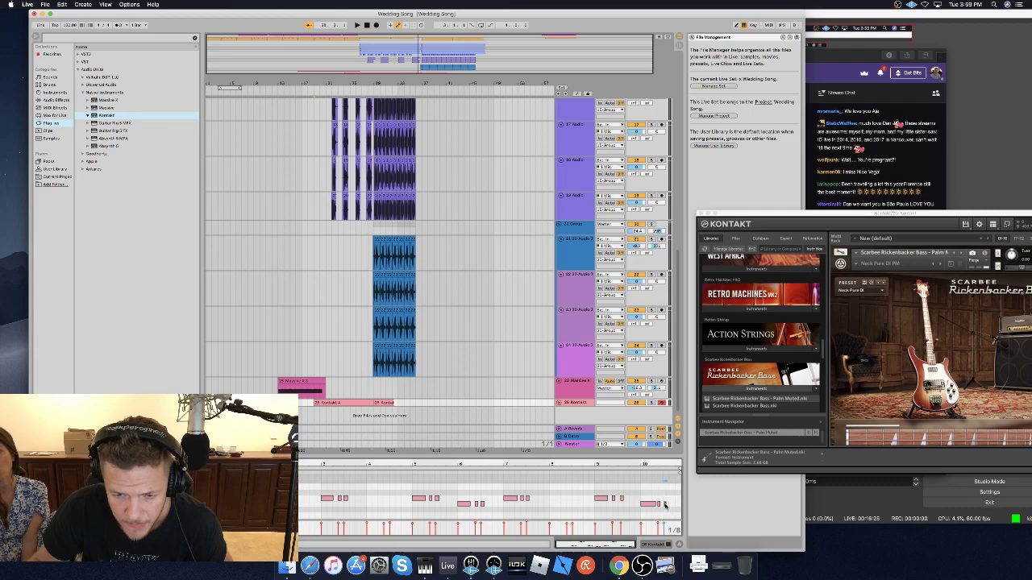
{"action": "key", "text": "space"}
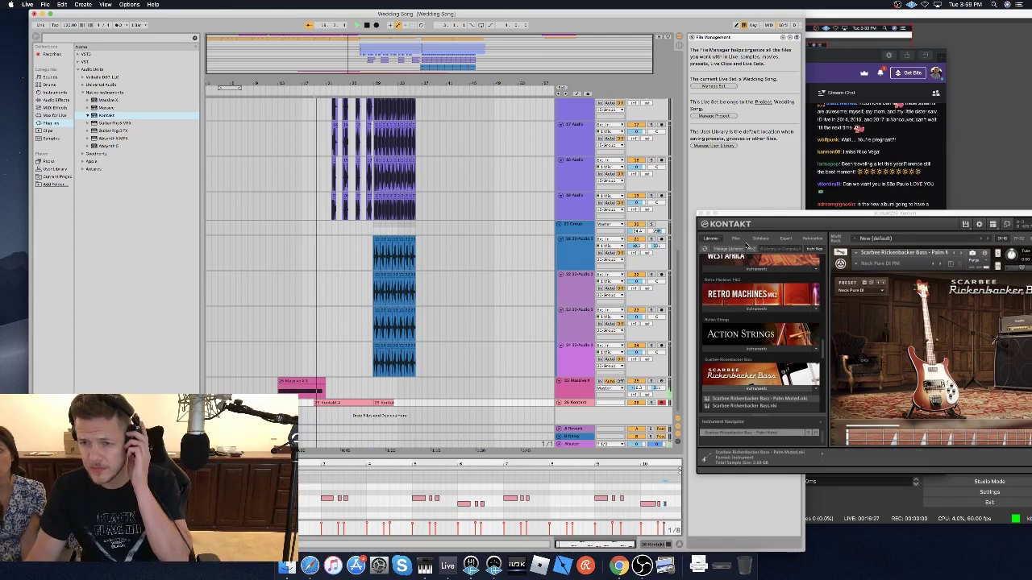
Close the Kontakt window and quantize the last short note in bar 9 of the bass clip on its own.
{"action": "left_click", "coordinate": [702, 213]}
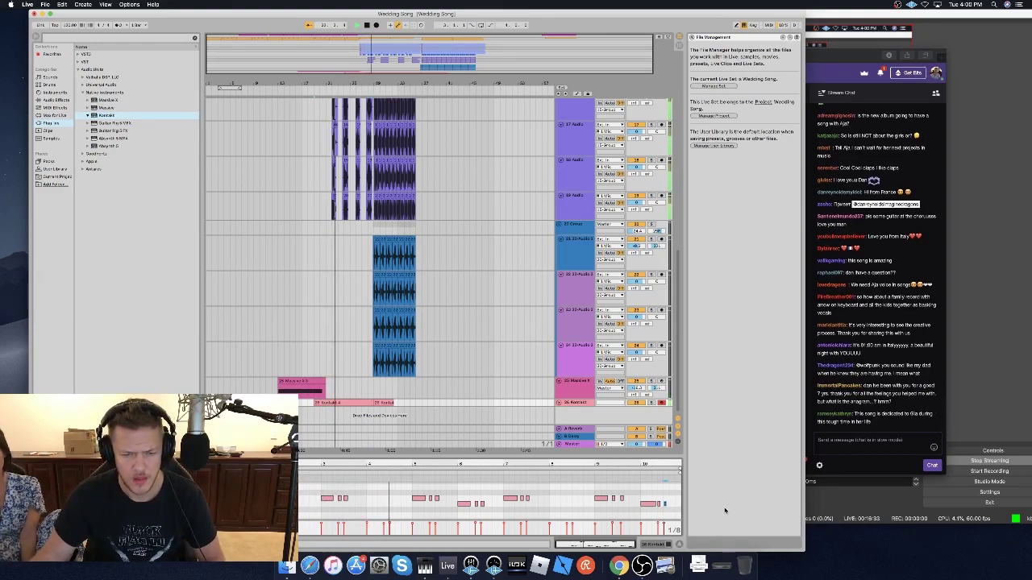
{"action": "scroll", "coordinate": [436, 520], "scroll_direction": "up", "scroll_amount": 2}
{"action": "scroll", "coordinate": [436, 520], "scroll_direction": "down", "scroll_amount": 1}
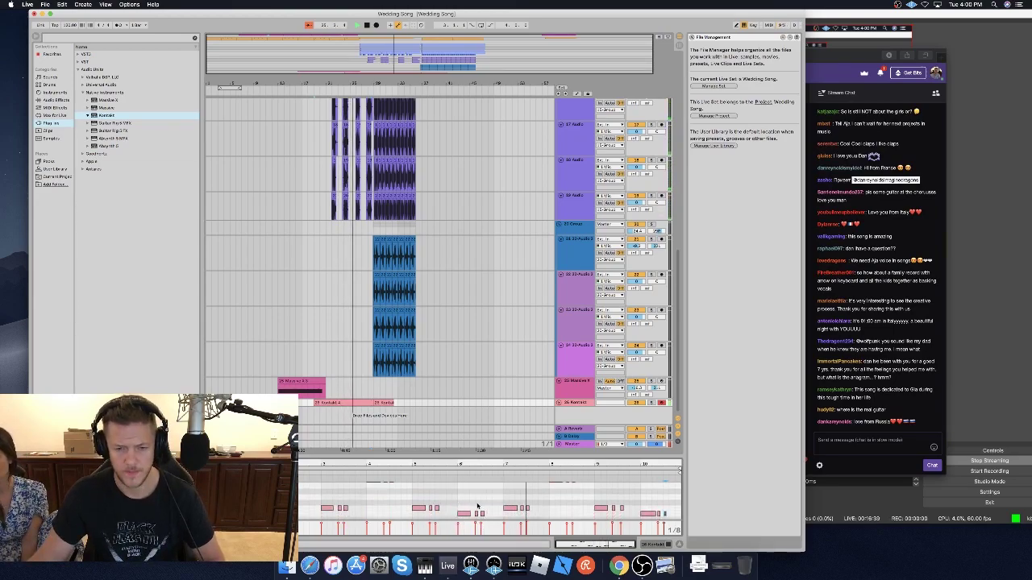
{"action": "scroll", "coordinate": [560, 504], "scroll_direction": "up", "scroll_amount": 1}
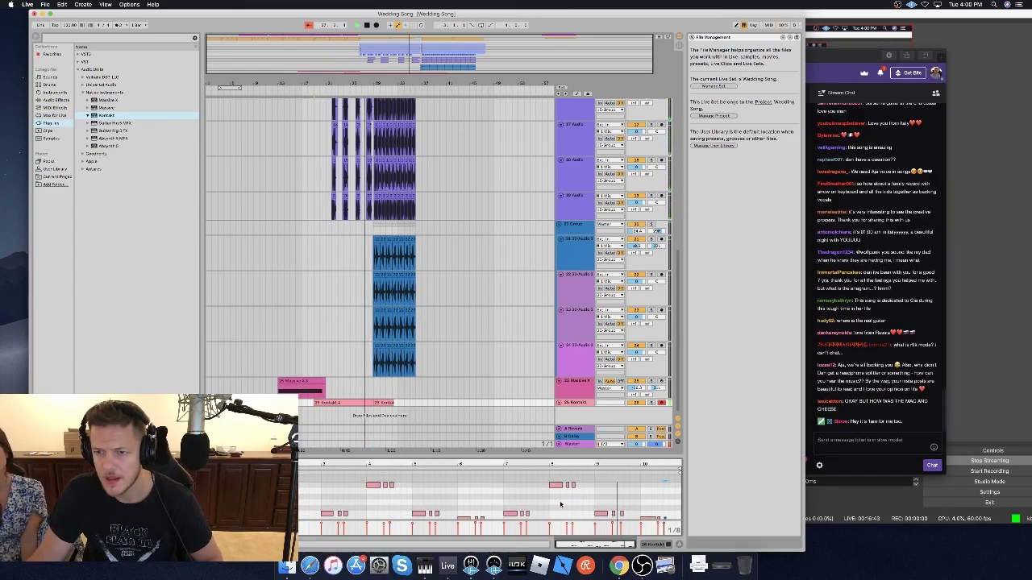
{"action": "scroll", "coordinate": [618, 501], "scroll_direction": "down", "scroll_amount": 2}
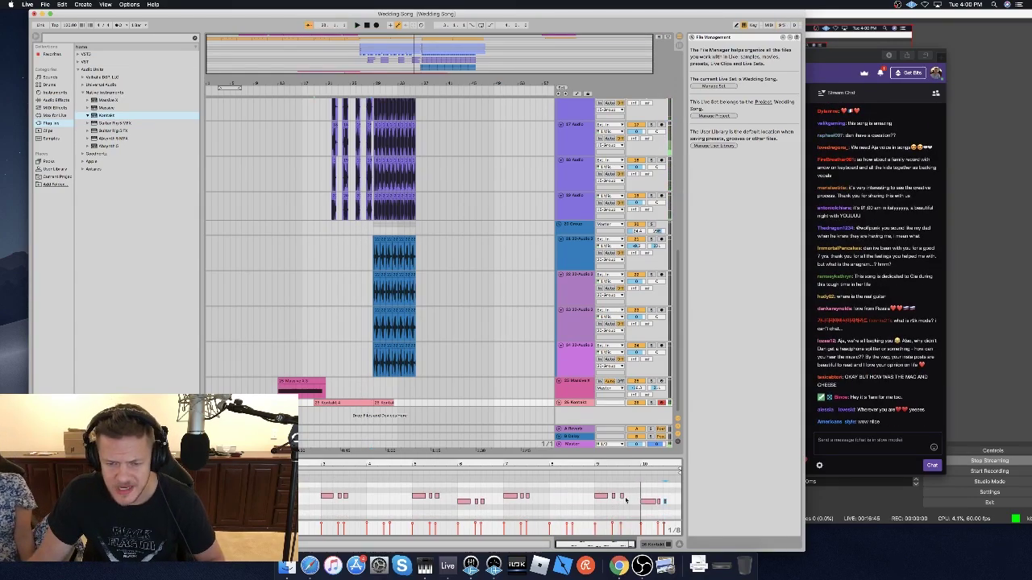
{"action": "right_click", "coordinate": [620, 495]}
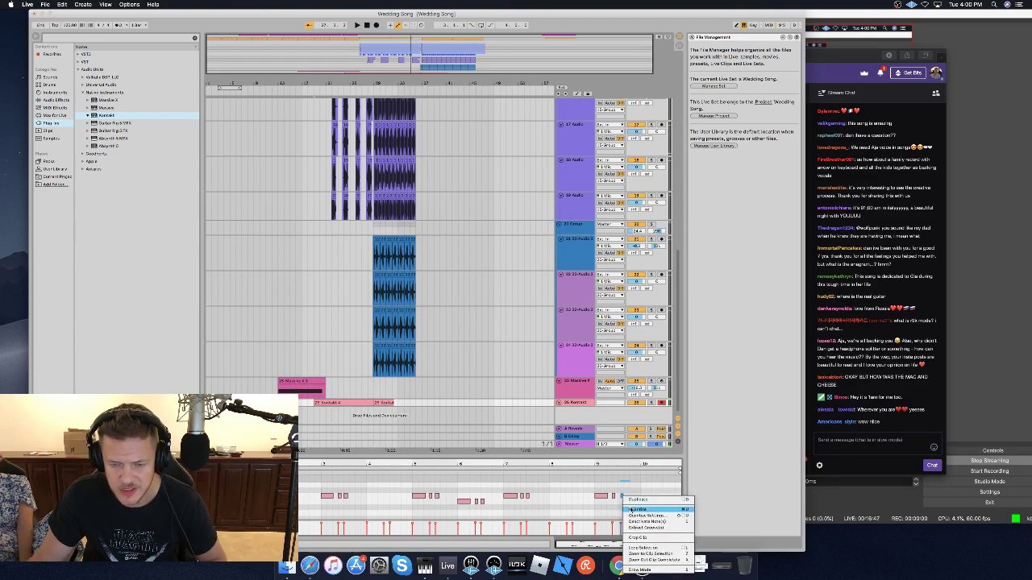
{"action": "left_click", "coordinate": [634, 508]}
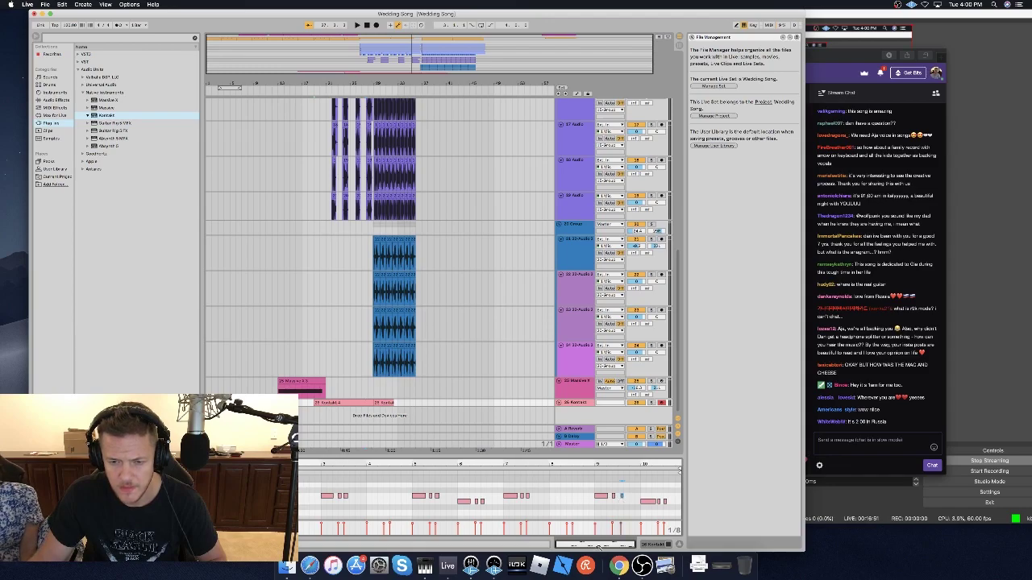
{"action": "scroll", "coordinate": [594, 512], "scroll_direction": "up", "scroll_amount": 3}
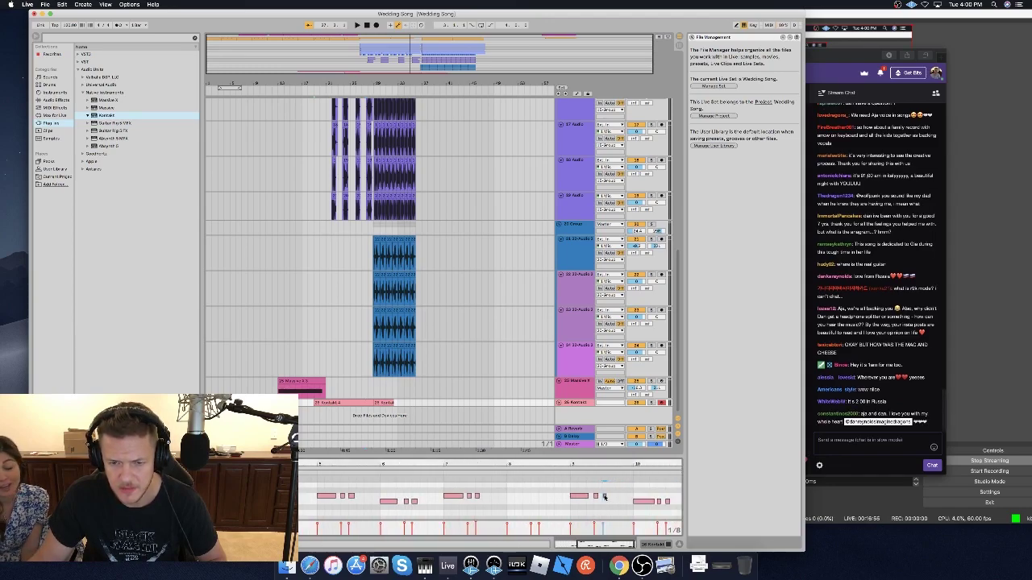
{"action": "right_click", "coordinate": [604, 497]}
{"action": "left_click", "coordinate": [613, 511]}
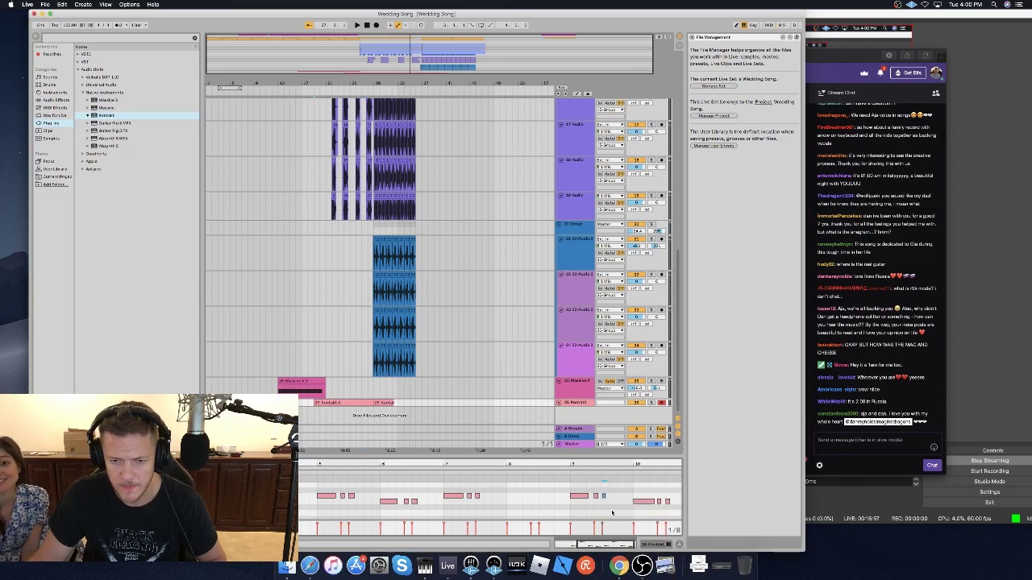
Trim the first Kontakt clip's start to where the Massive X clip ends and play the bass part back.
{"action": "left_click", "coordinate": [313, 404]}
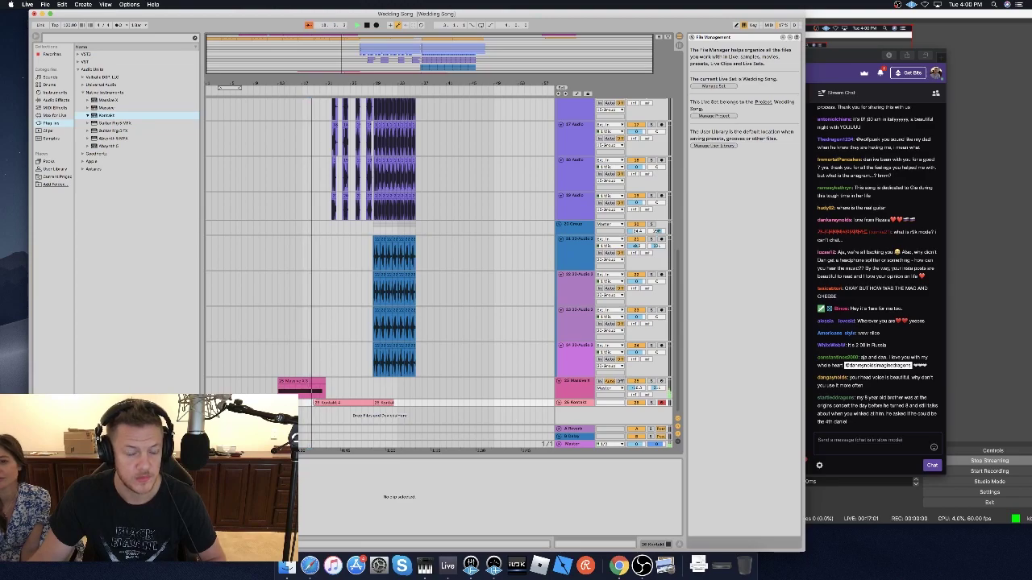
{"action": "left_click", "coordinate": [320, 402]}
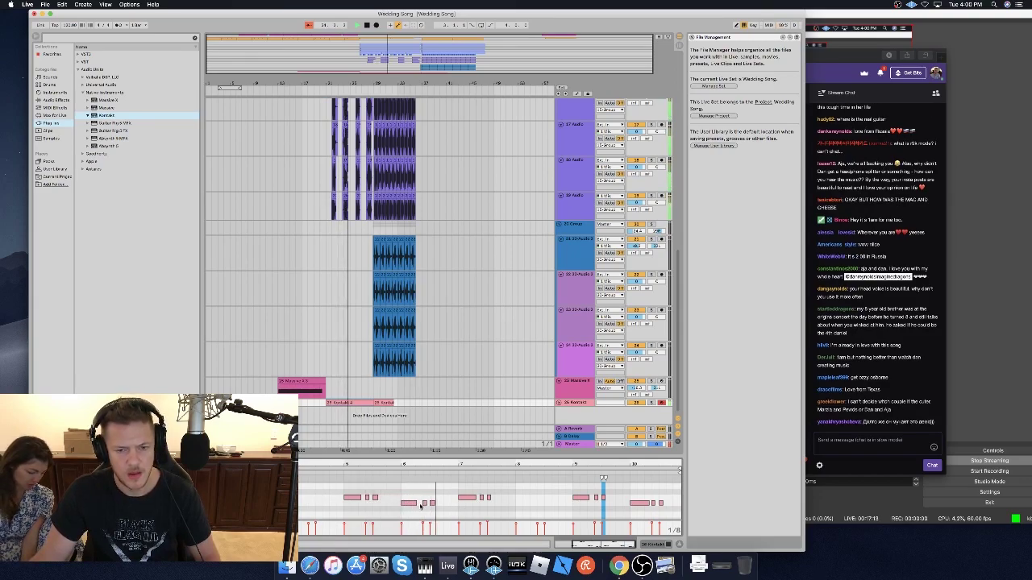
{"action": "scroll", "coordinate": [468, 508], "scroll_direction": "up", "scroll_amount": 1}
{"action": "scroll", "coordinate": [508, 511], "scroll_direction": "down", "scroll_amount": 1}
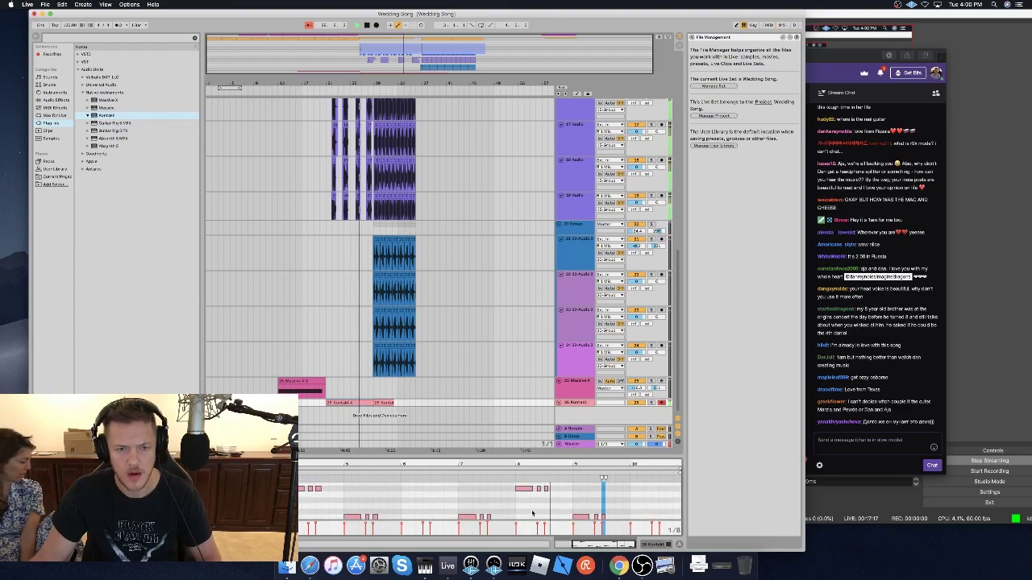
Delete the low notes in bars 10 and 6 of the bass clip.
{"action": "left_click_drag", "start_coordinate": [616, 494], "coordinate": [670, 516]}
{"action": "key", "text": "Delete"}
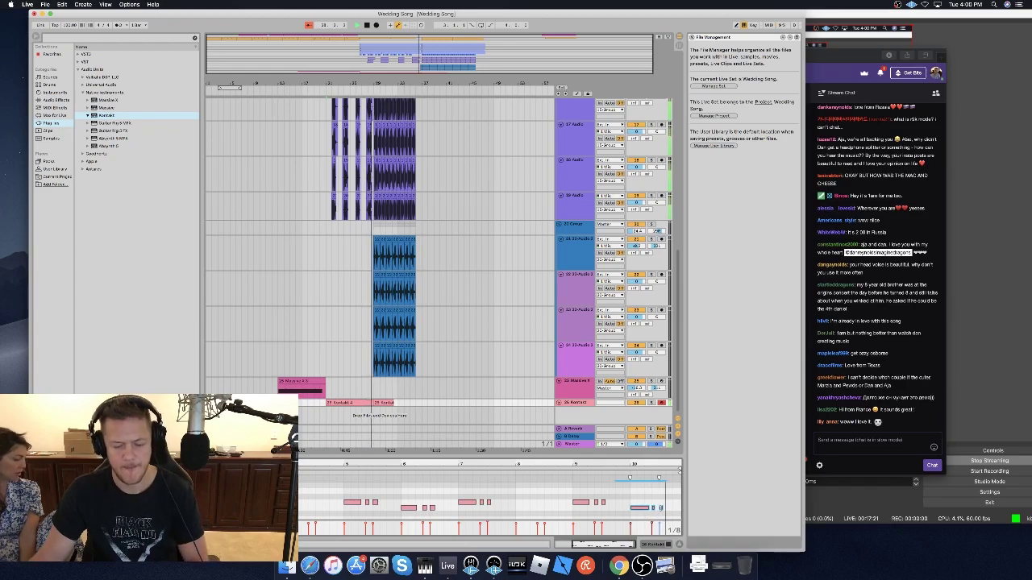
{"action": "scroll", "coordinate": [373, 500], "scroll_direction": "down", "scroll_amount": 2}
{"action": "left_click_drag", "start_coordinate": [402, 488], "coordinate": [436, 504]}
{"action": "key", "text": "Delete"}
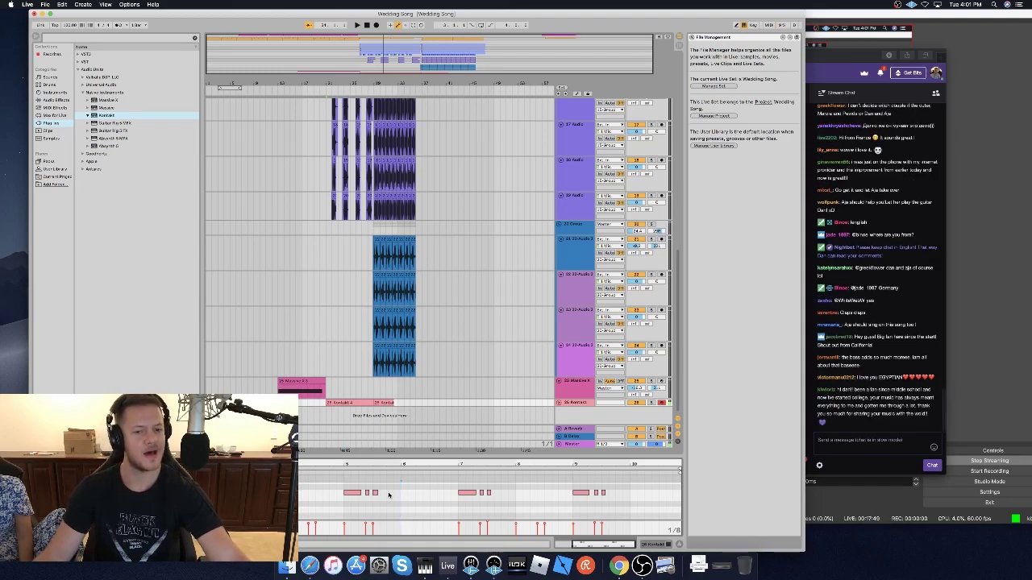
Rebuild the bass notes in bars 6 and 10 at a lower pitch, ending bar 10 on one long held note.
{"action": "scroll", "coordinate": [387, 505], "scroll_direction": "up", "scroll_amount": 2}
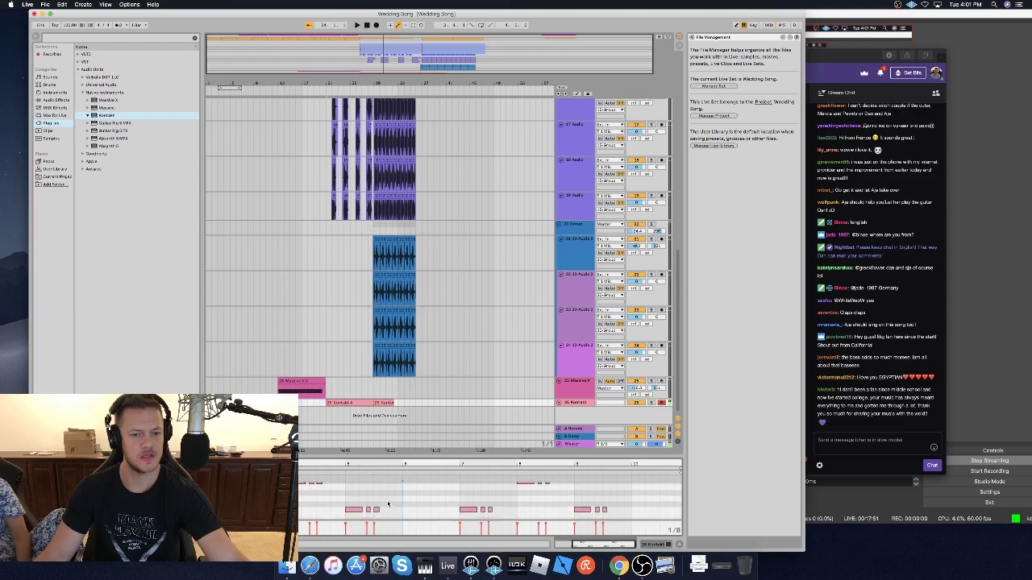
{"action": "scroll", "coordinate": [387, 503], "scroll_direction": "down", "scroll_amount": 2}
{"action": "mouse_move", "coordinate": [401, 497]}
{"action": "left_mouse_down"}
{"action": "mouse_move", "coordinate": [347, 494]}
{"action": "mouse_move", "coordinate": [395, 496]}
{"action": "mouse_move", "coordinate": [415, 524]}
{"action": "mouse_move", "coordinate": [414, 515]}
{"action": "mouse_move", "coordinate": [640, 516]}
{"action": "left_mouse_up"}
{"action": "scroll", "coordinate": [640, 516], "scroll_direction": "up", "scroll_amount": 2}
{"action": "scroll", "coordinate": [640, 514], "scroll_direction": "down", "scroll_amount": 2}
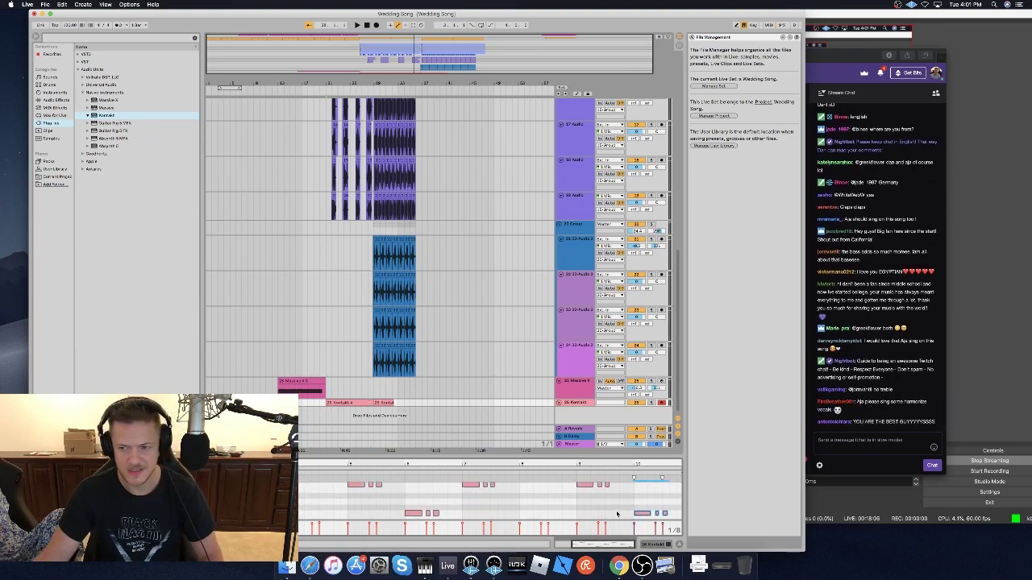
{"action": "key", "text": "space"}
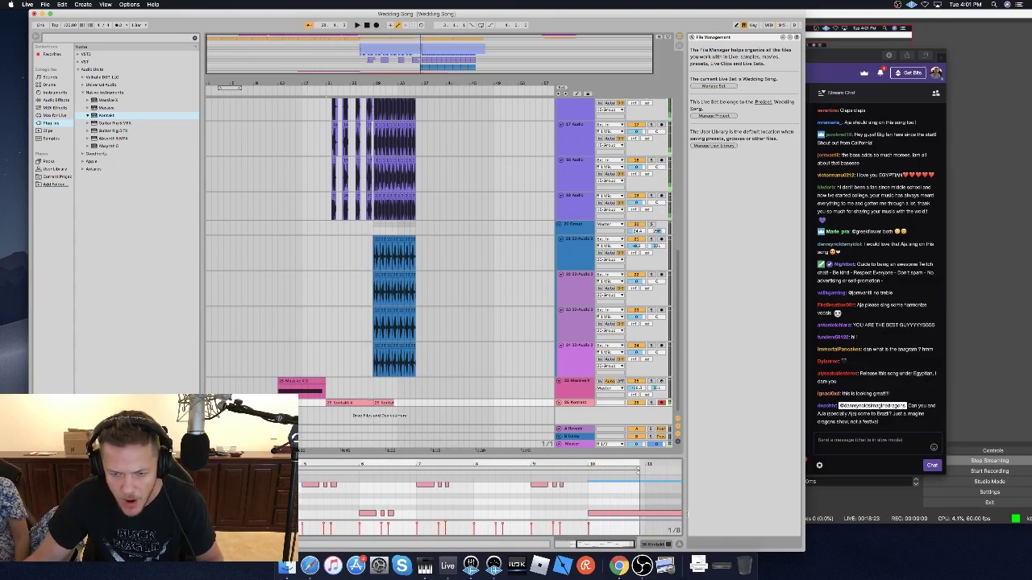
Delete the second Kontakt clip and play the section that follows the remaining bass clip.
{"action": "left_click", "coordinate": [382, 403]}
{"action": "key", "text": "Delete"}
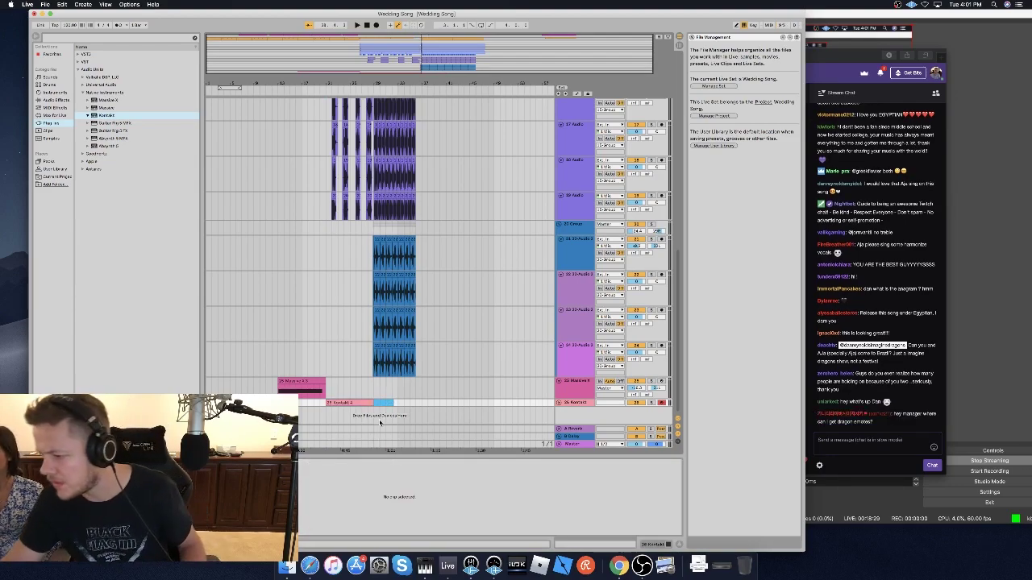
{"action": "left_click", "coordinate": [369, 403]}
{"action": "left_click", "coordinate": [368, 393]}
{"action": "key", "text": "space"}
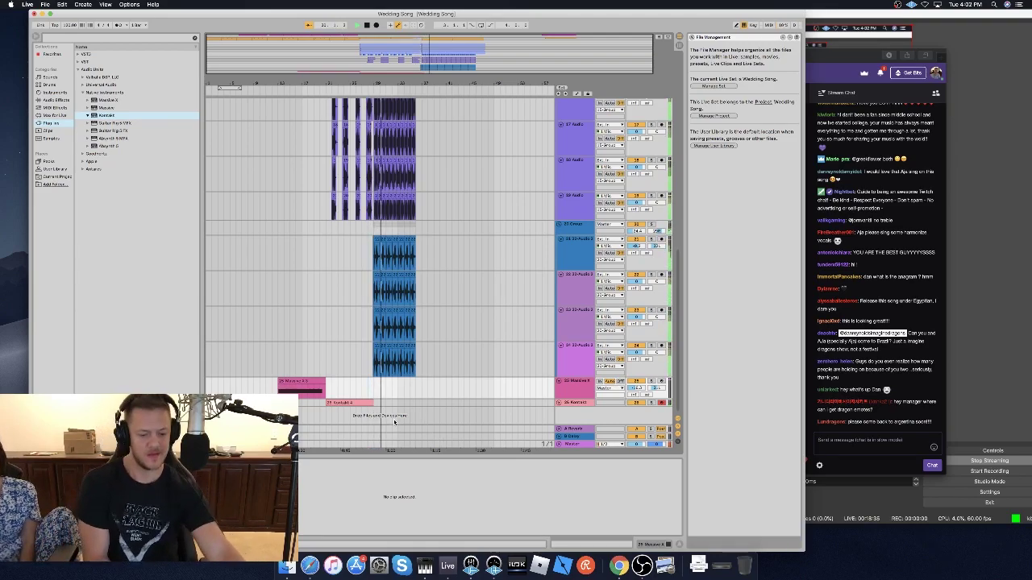
{"action": "key", "text": "space"}
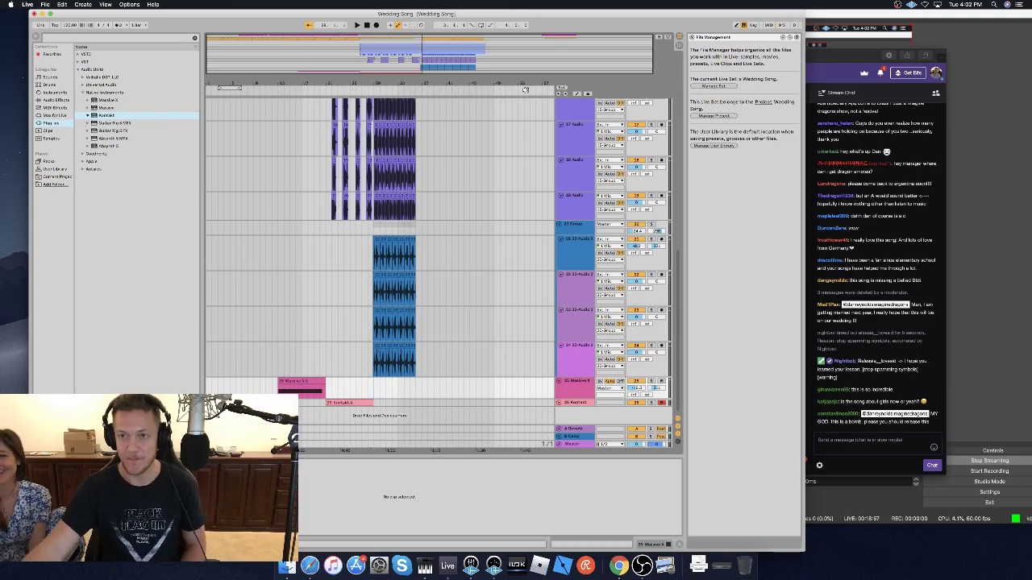
Glance at the Twitch channel page in Safari, return to Live and insert an audio track below the Kontakt track.
{"action": "left_click", "coordinate": [839, 57]}
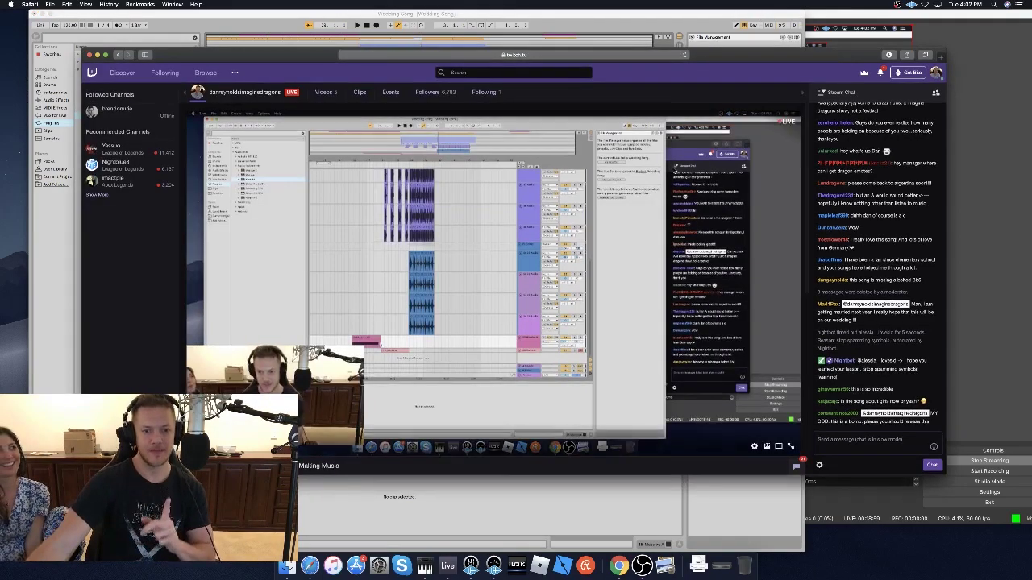
{"action": "left_click", "coordinate": [395, 508]}
{"action": "left_click", "coordinate": [376, 404]}
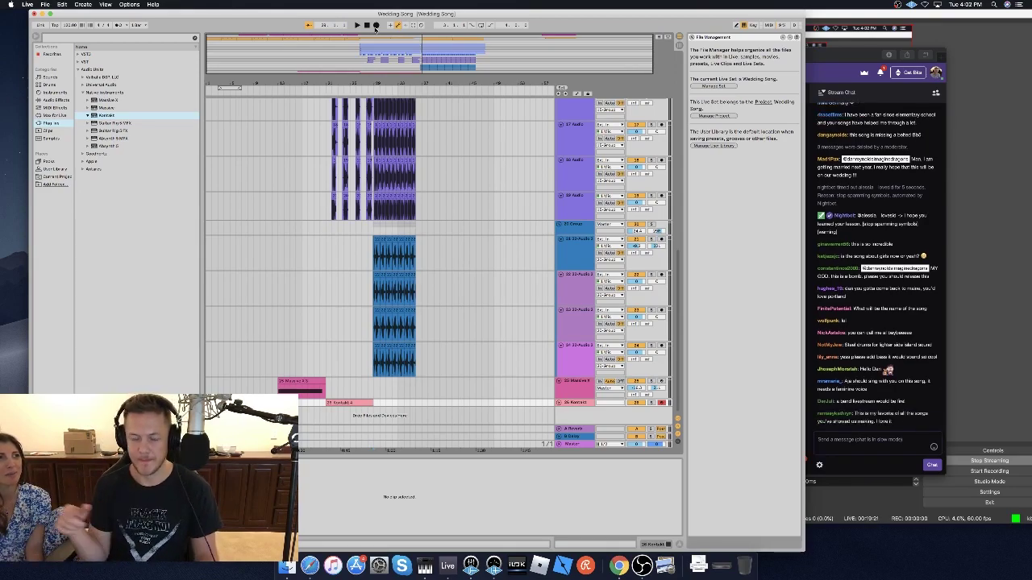
{"action": "right_click", "coordinate": [578, 405]}
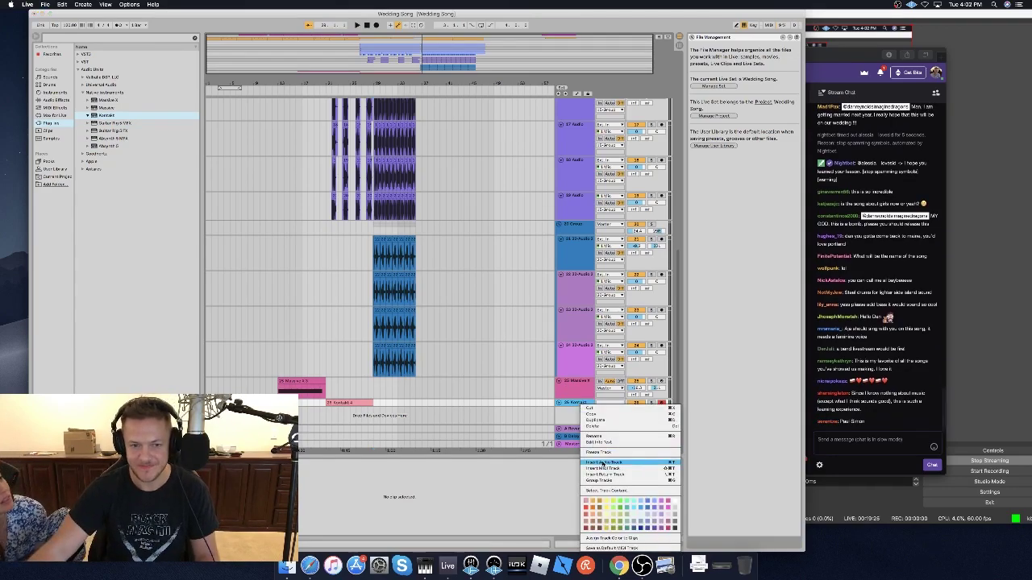
{"action": "left_click", "coordinate": [625, 464]}
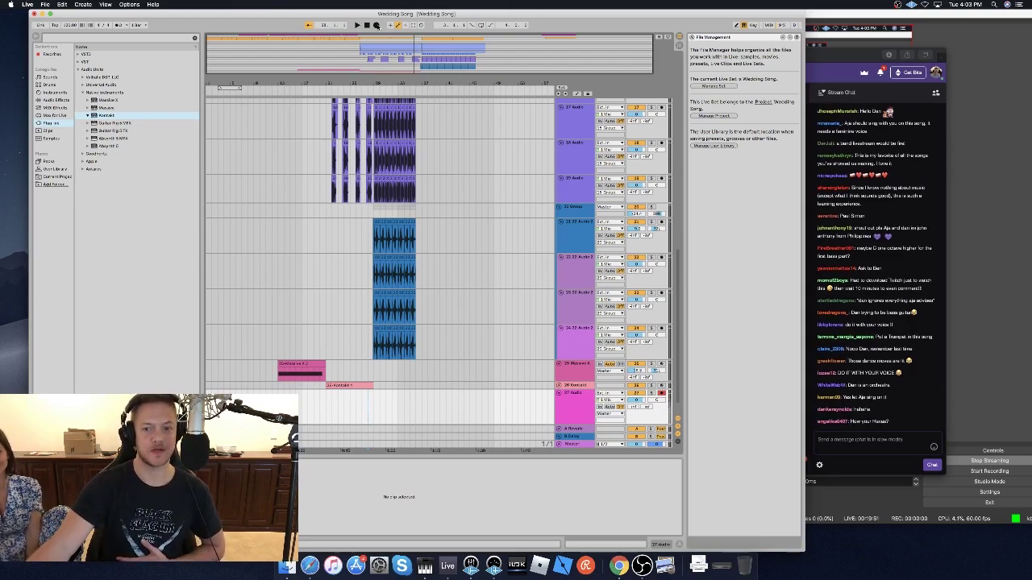
Record a first voice take on the new audio track, starting just before the blue audio clips.
{"action": "left_click", "coordinate": [376, 26]}
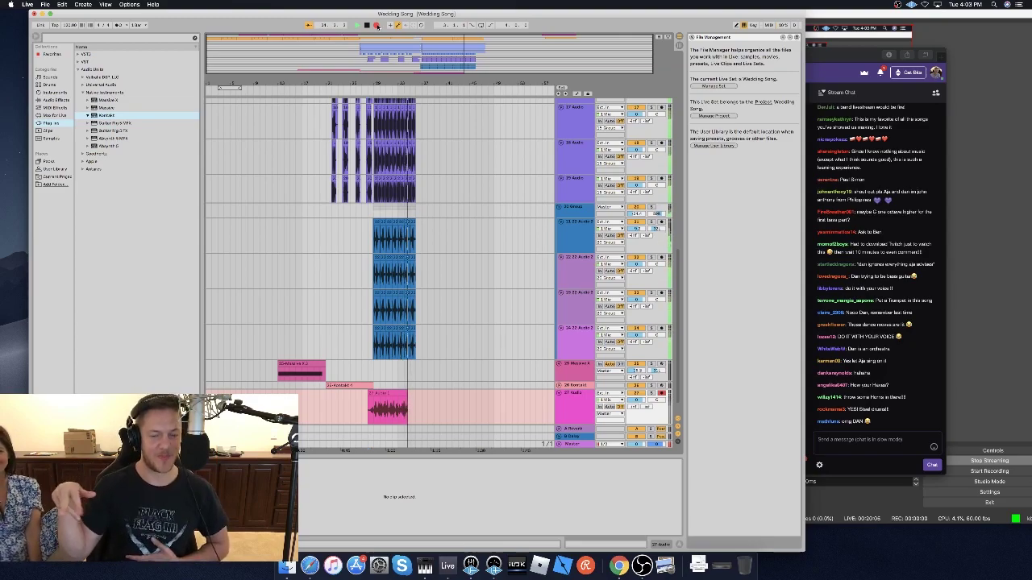
{"action": "key", "text": "space"}
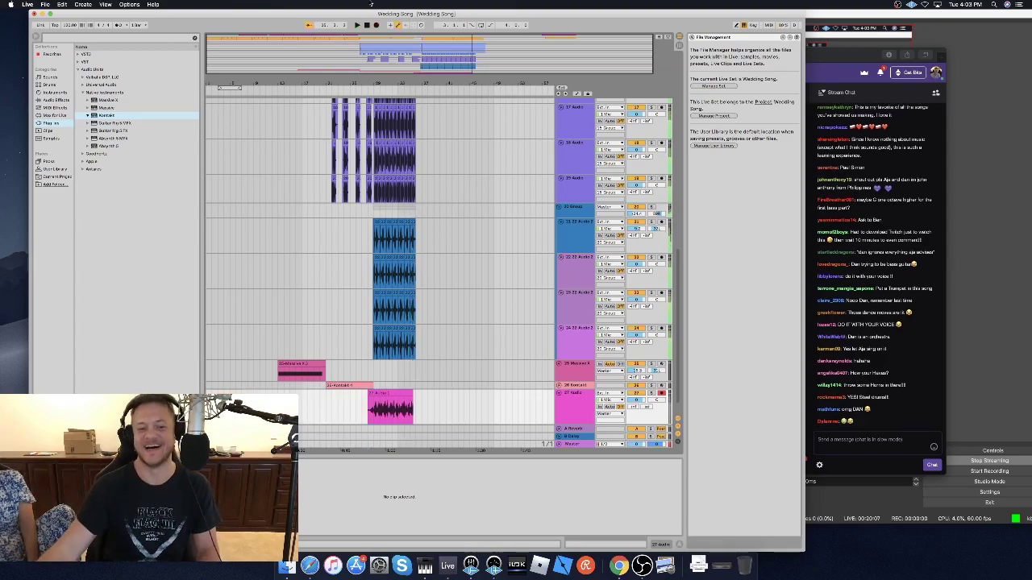
{"action": "left_click", "coordinate": [372, 419]}
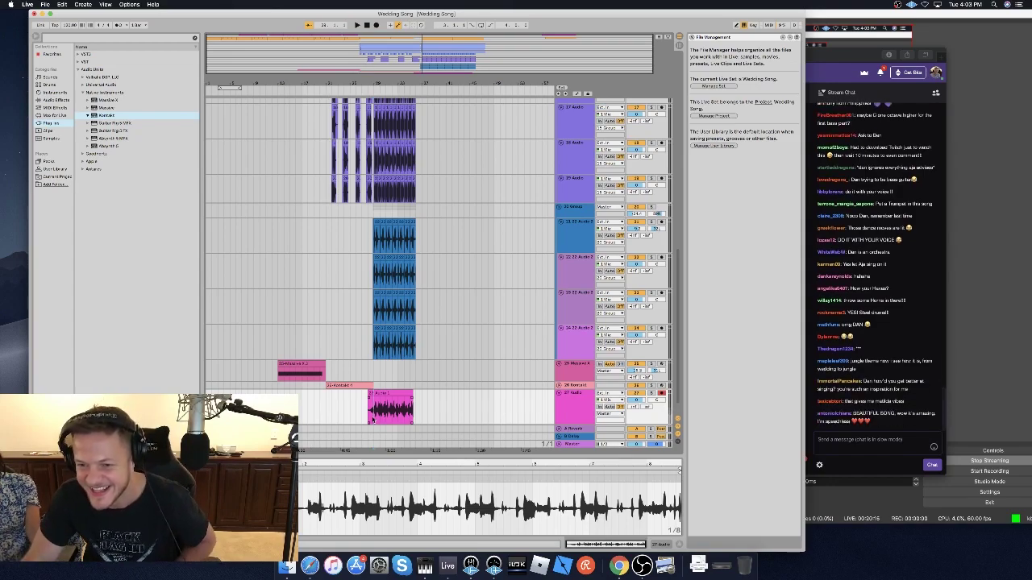
{"action": "left_click", "coordinate": [353, 412]}
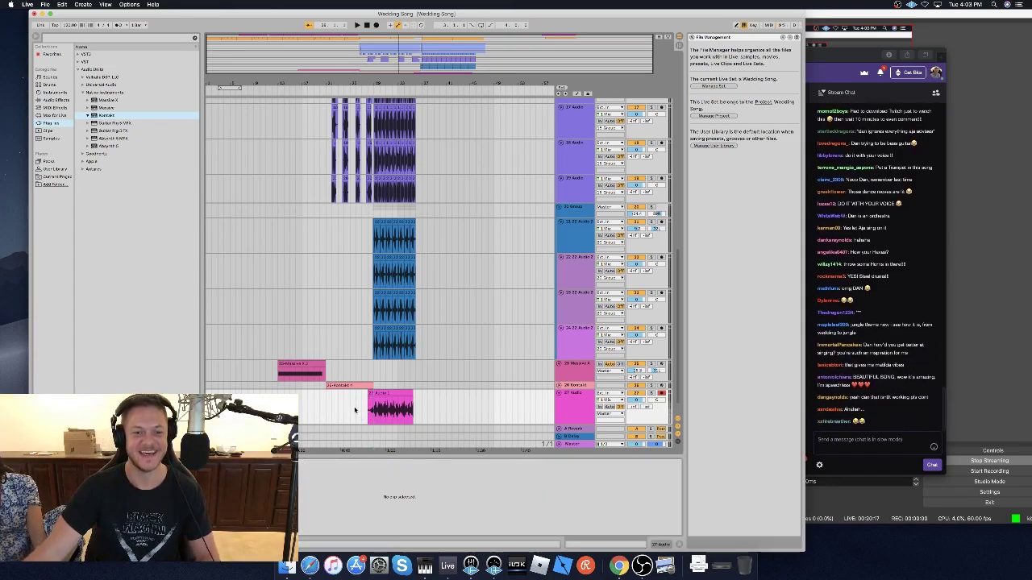
Re-record the voice take from an earlier starting point and play it back from just before the blue clips.
{"action": "left_click", "coordinate": [375, 26]}
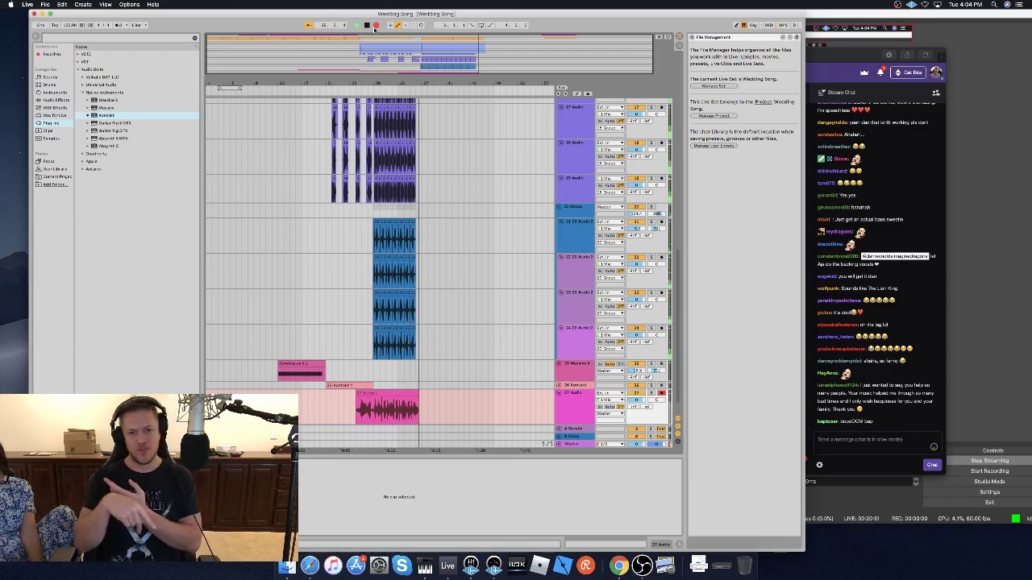
{"action": "key", "text": "space"}
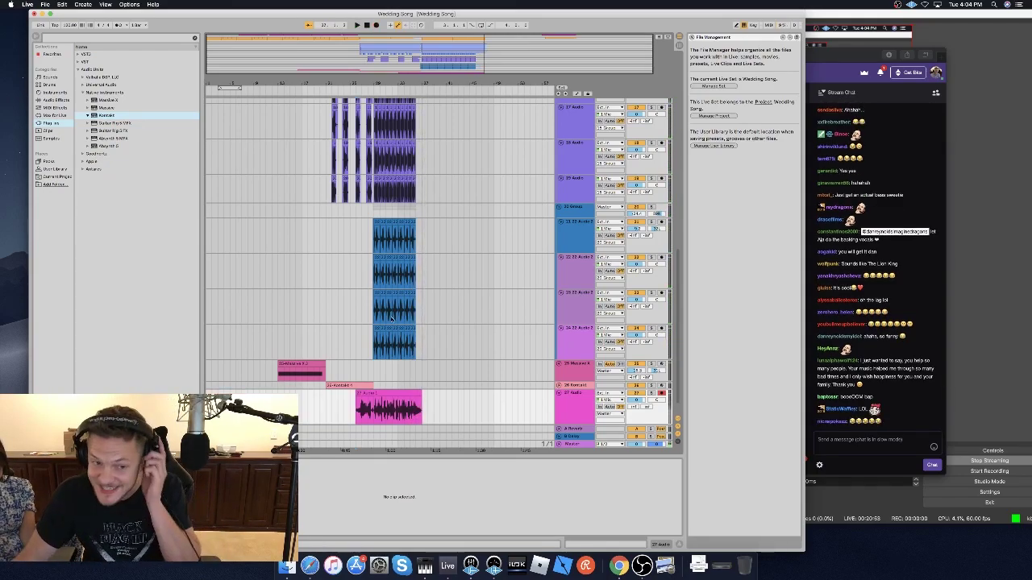
{"action": "left_click", "coordinate": [369, 419]}
{"action": "key", "text": "space"}
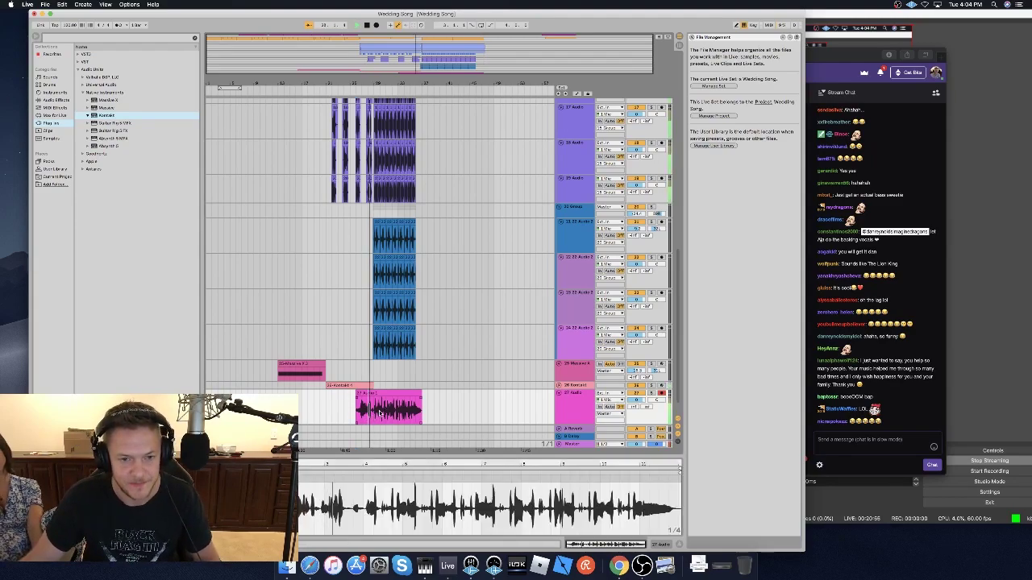
Split the voice take where the blue audio clips begin and delete the piece before the split.
{"action": "left_click_drag", "start_coordinate": [373, 415], "coordinate": [423, 403]}
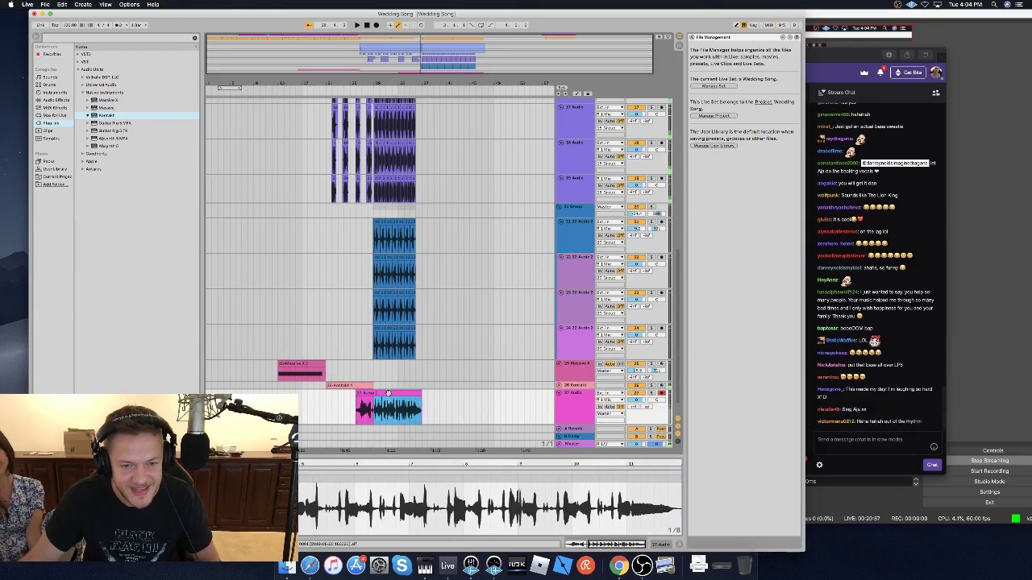
{"action": "left_click", "coordinate": [368, 395]}
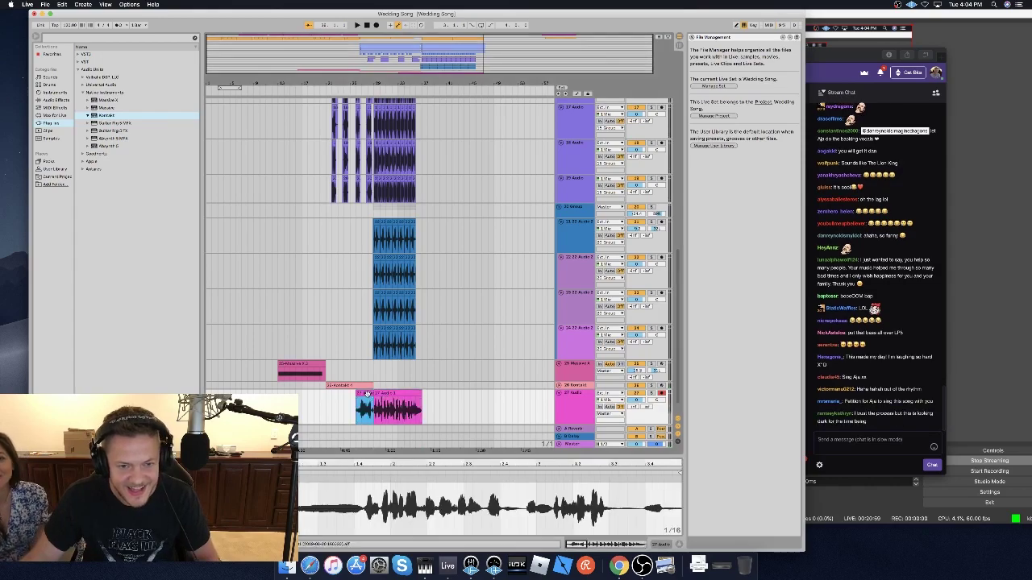
{"action": "key", "text": "Delete"}
Select the remaining voice clip and solo its audio track.
{"action": "left_click", "coordinate": [553, 397]}
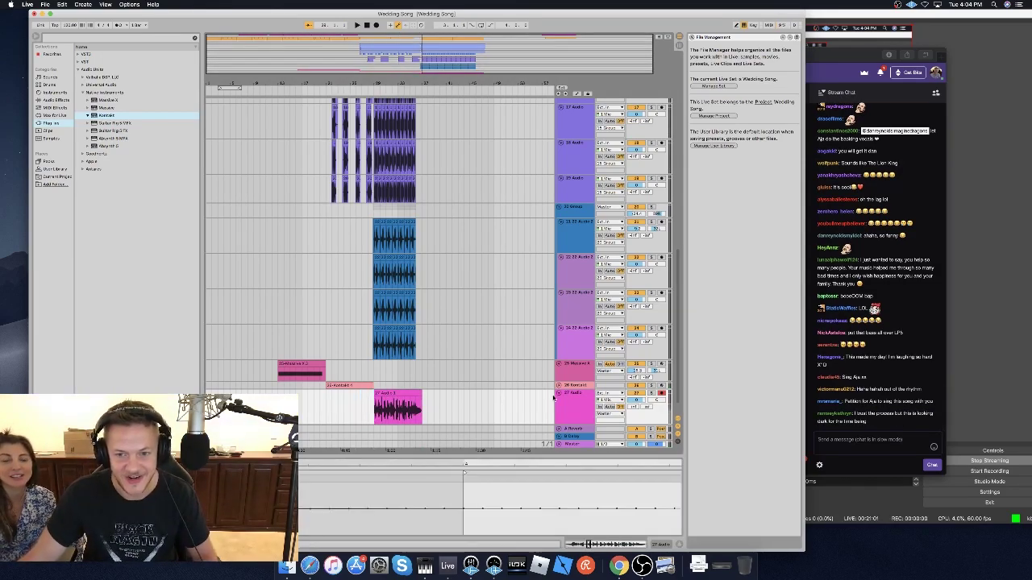
{"action": "left_click", "coordinate": [389, 393]}
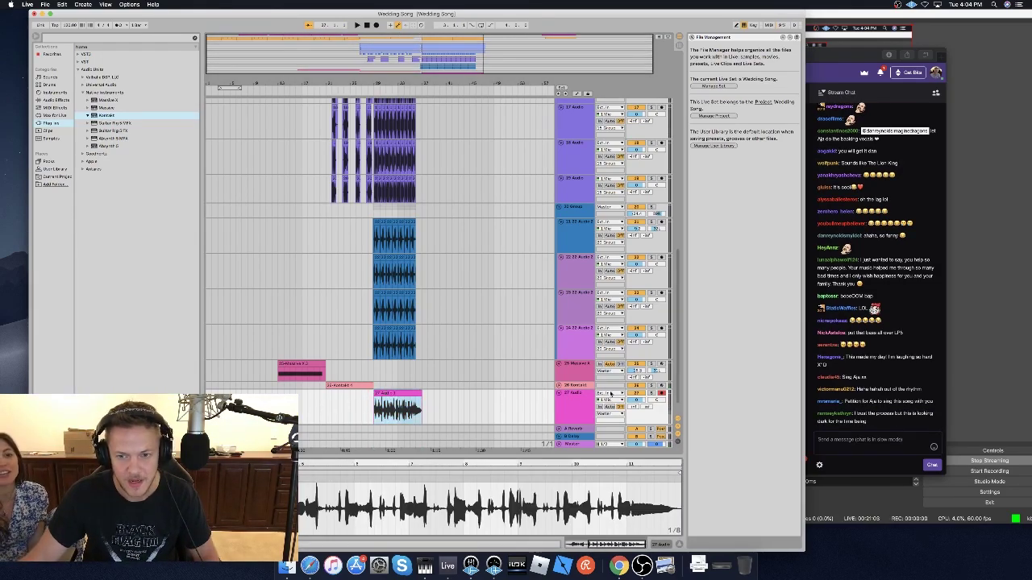
{"action": "left_click", "coordinate": [650, 394]}
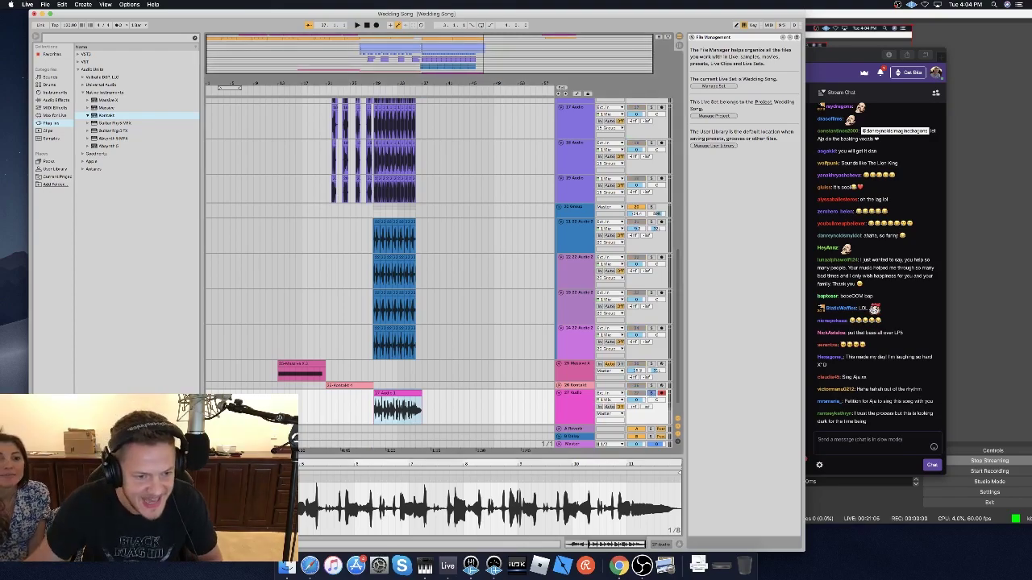
Select the voice clip on the new audio track and play it back soloed.
{"action": "left_click", "coordinate": [392, 394]}
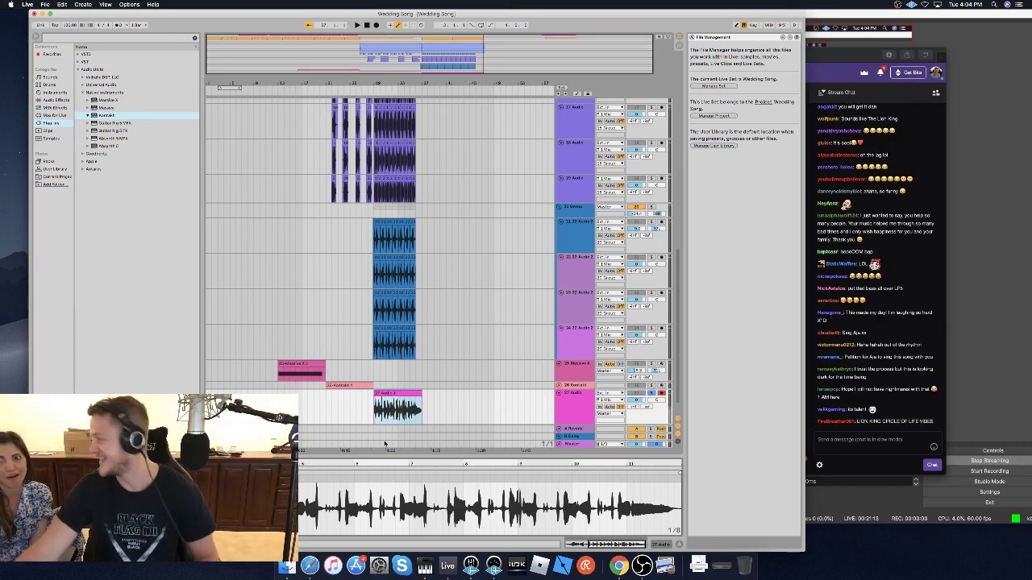
{"action": "key", "text": "space"}
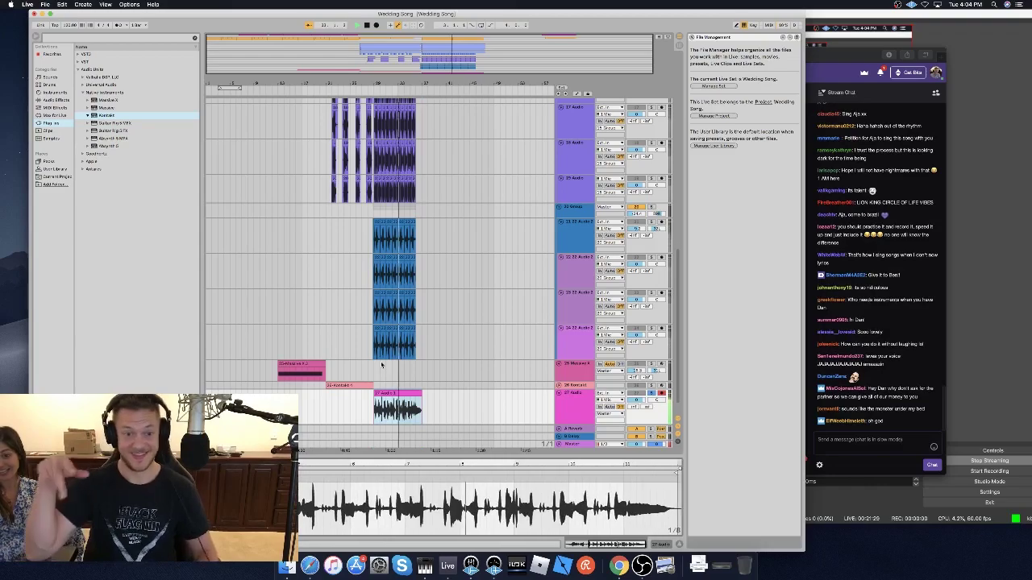
{"action": "key", "text": "space"}
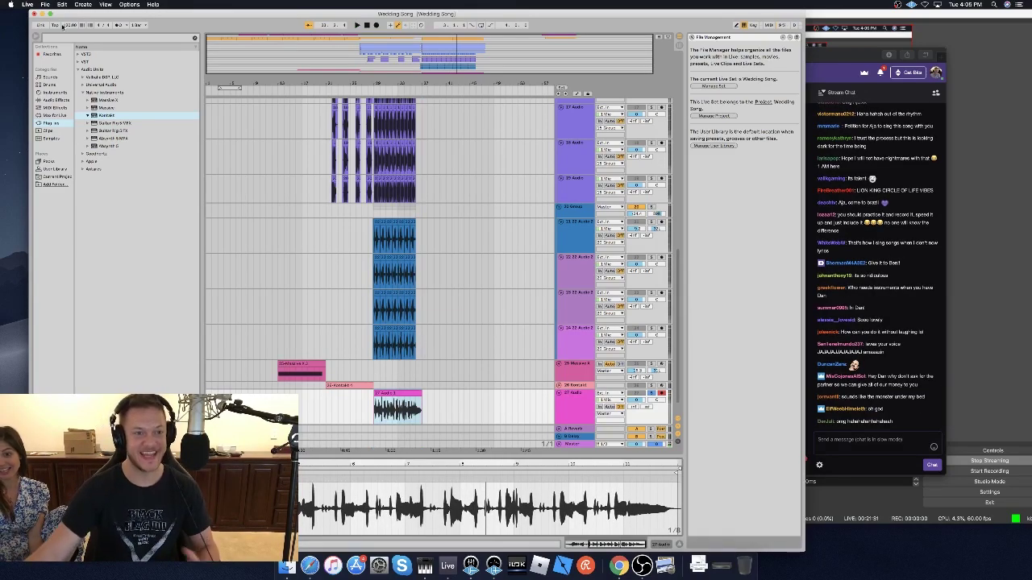
Collapse the plug-in folders, browse the built-in audio effects and find EQ Eight.
{"action": "left_click", "coordinate": [85, 92]}
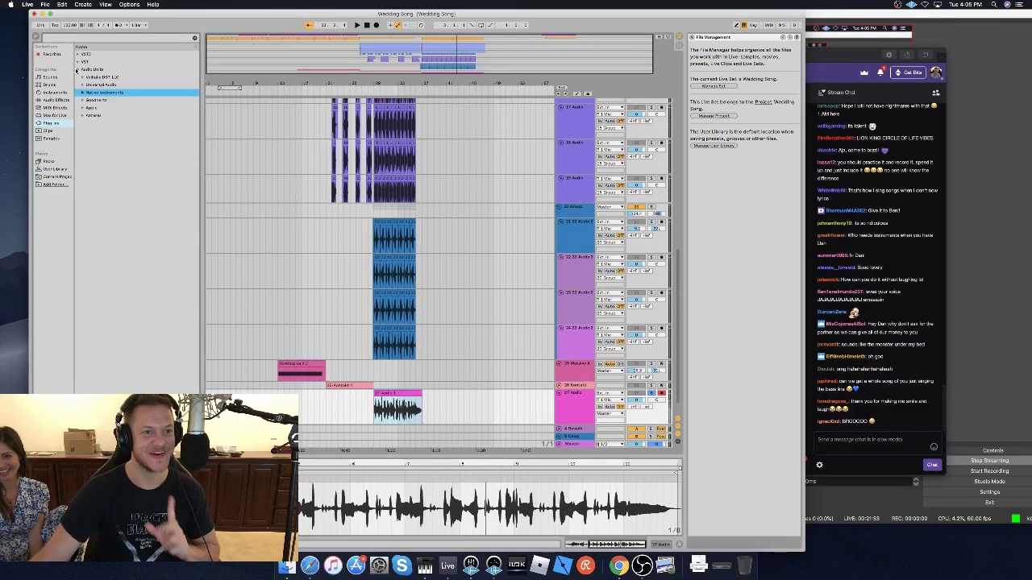
{"action": "left_click", "coordinate": [75, 70]}
{"action": "left_click", "coordinate": [63, 95]}
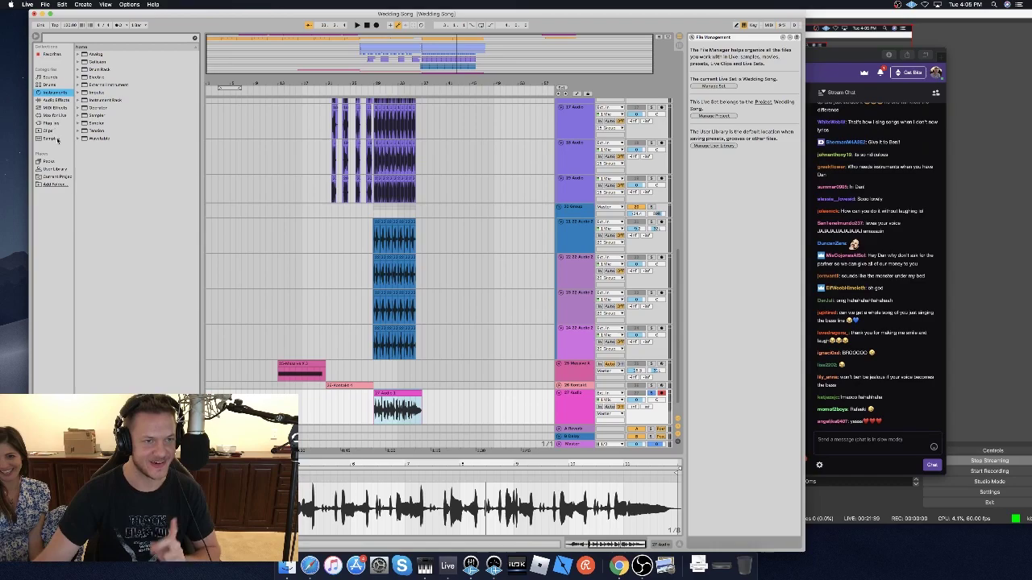
{"action": "left_click", "coordinate": [56, 100]}
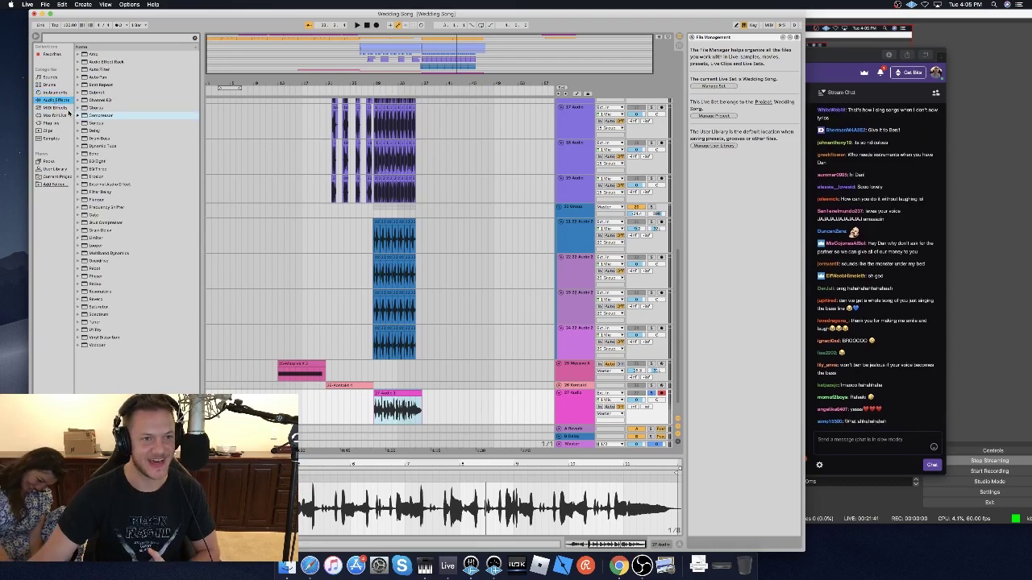
{"action": "left_click", "coordinate": [79, 100]}
{"action": "left_click", "coordinate": [79, 100]}
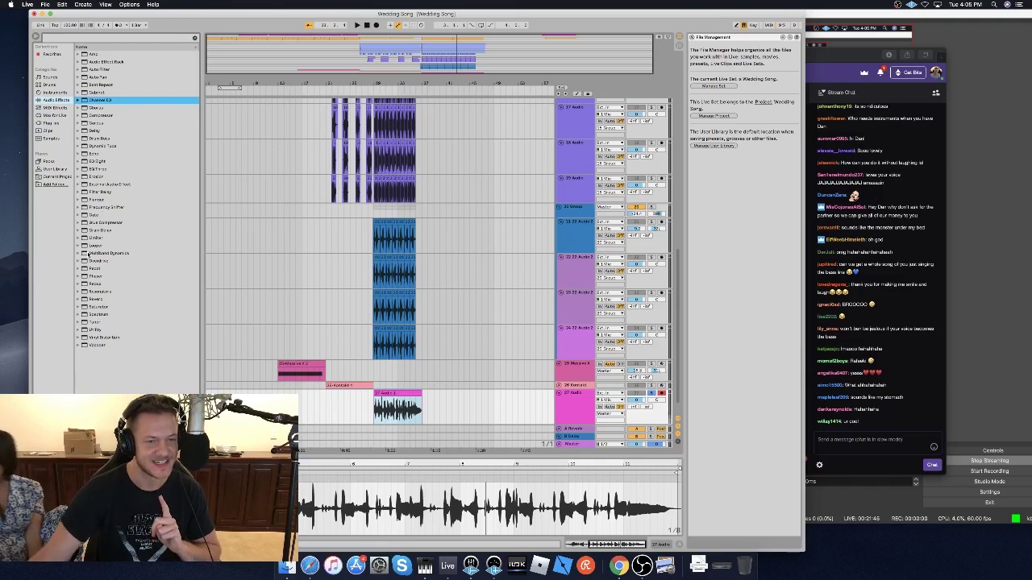
{"action": "left_click", "coordinate": [85, 162]}
Return to the start of the voice clip and replay the soloed voice recording.
{"action": "left_click", "coordinate": [372, 409]}
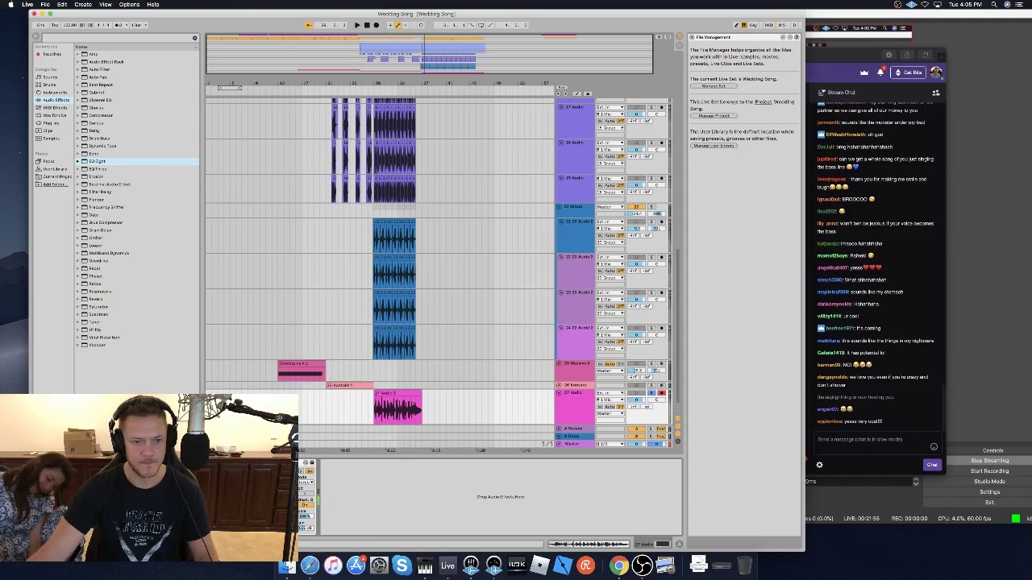
{"action": "key", "text": "super+z"}
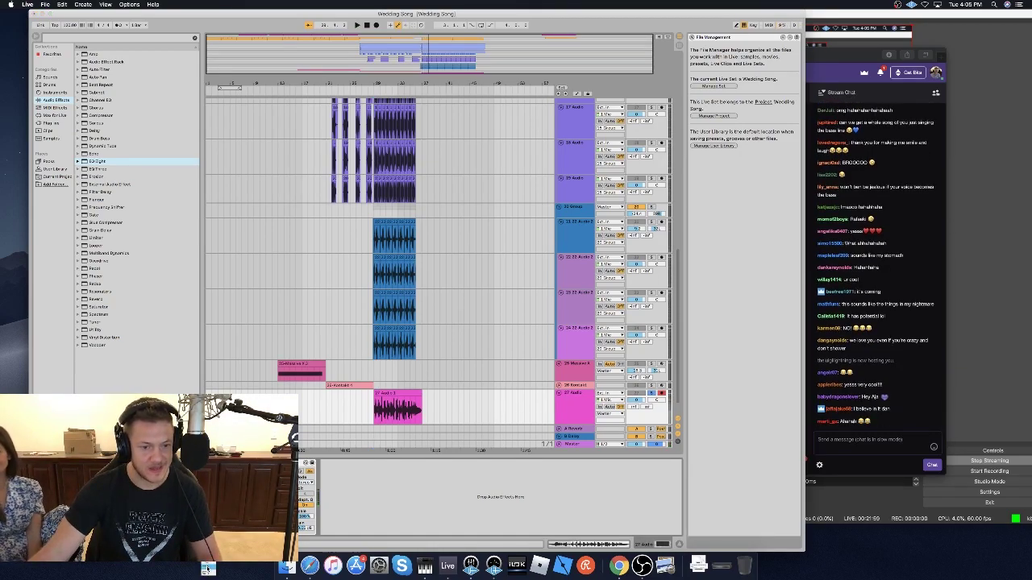
{"action": "key", "text": "space"}
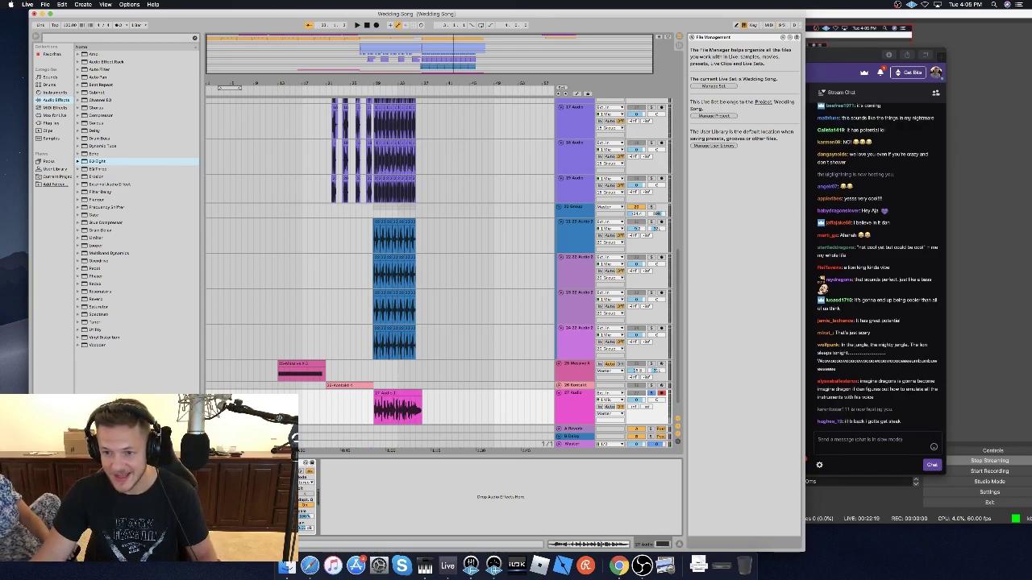
{"action": "key", "text": "space"}
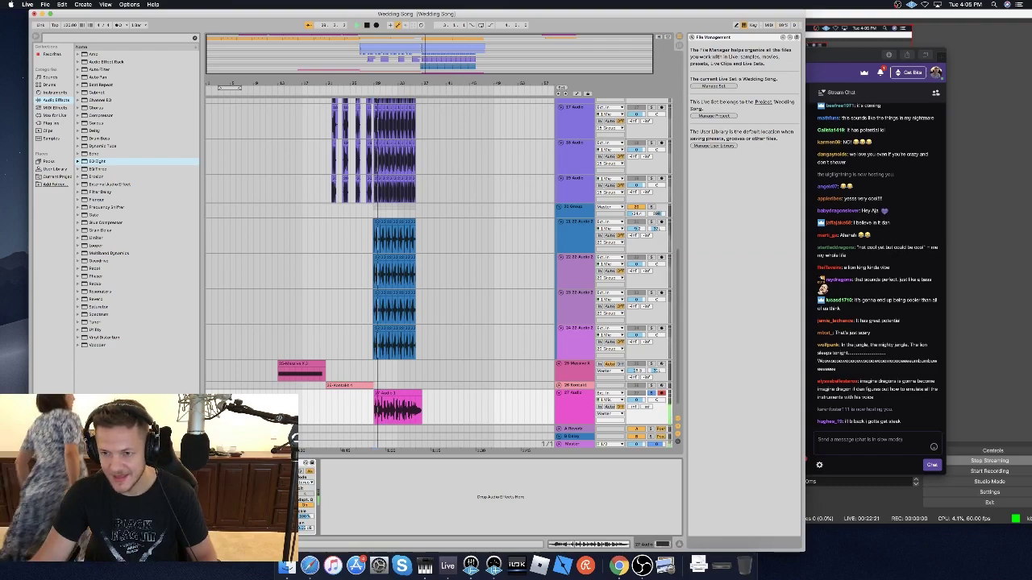
{"action": "key", "text": "space"}
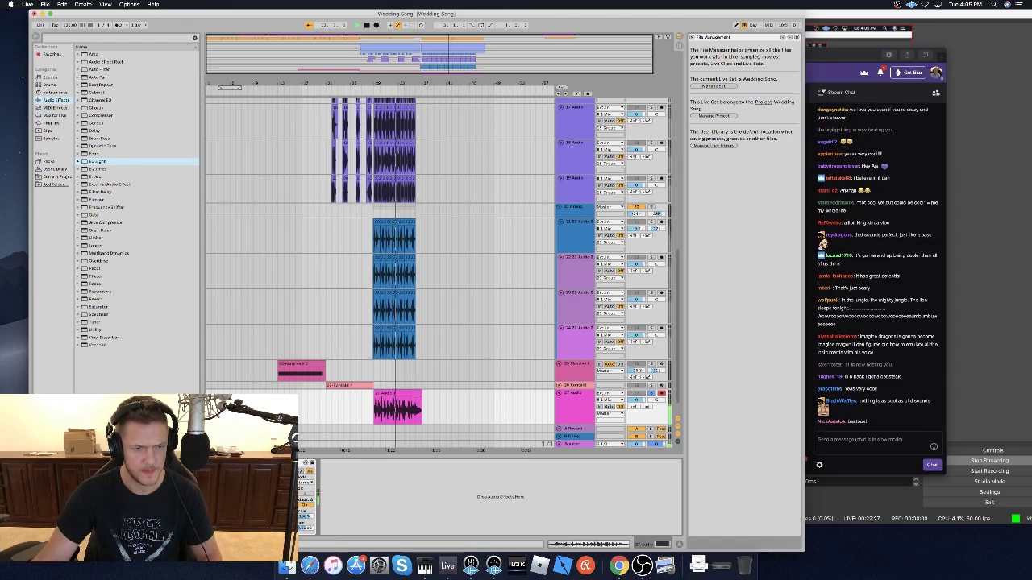
{"action": "key", "text": "space"}
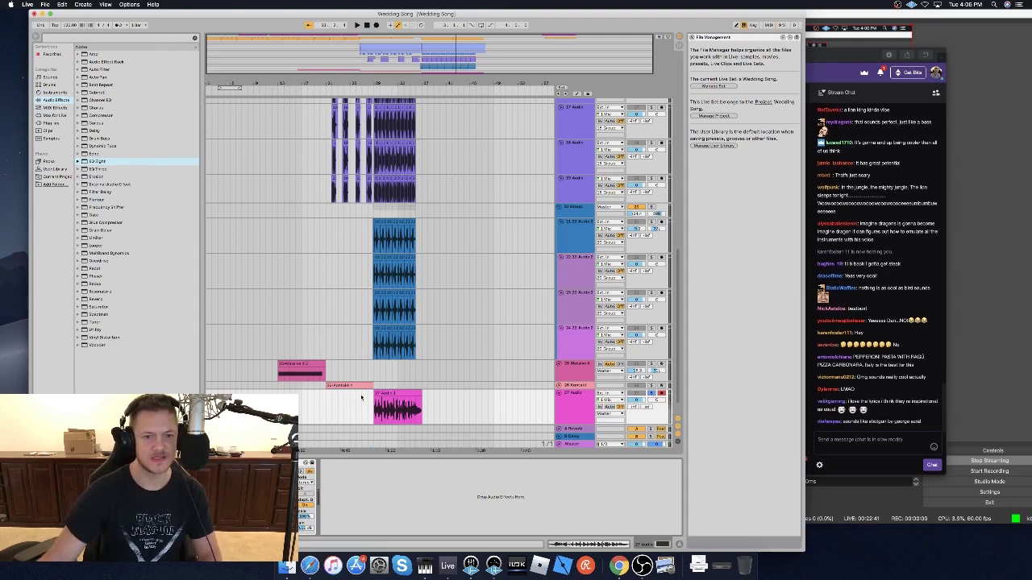
Turn off solo on the voice track and play the voice clip's opening together with all the other tracks.
{"action": "left_click", "coordinate": [639, 366]}
{"action": "key", "text": "space"}
{"action": "key", "text": "space"}
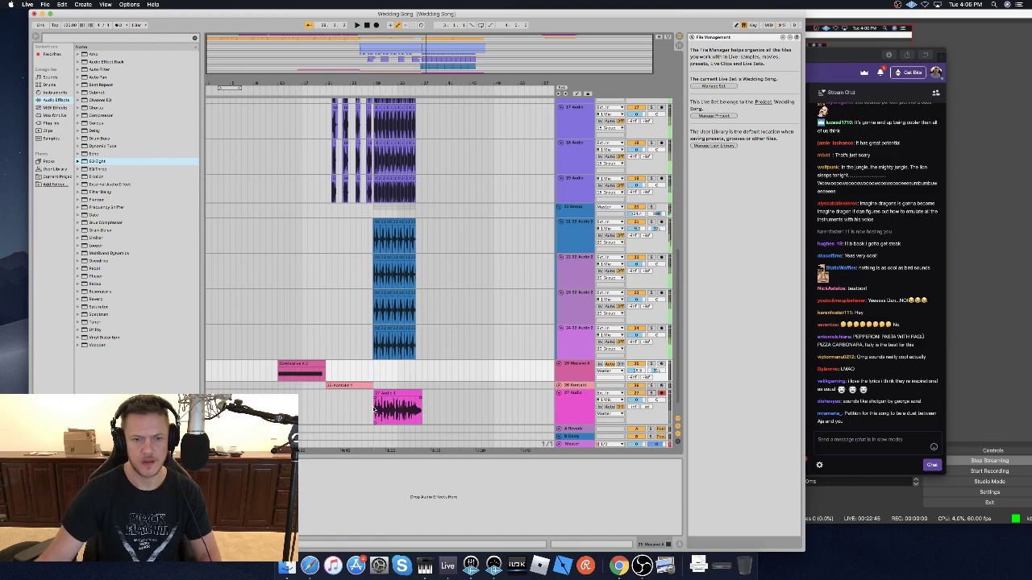
{"action": "left_click", "coordinate": [369, 411]}
{"action": "key", "text": "space"}
{"action": "left_click_drag", "start_coordinate": [416, 37], "coordinate": [438, 49]}
{"action": "key", "text": "space"}
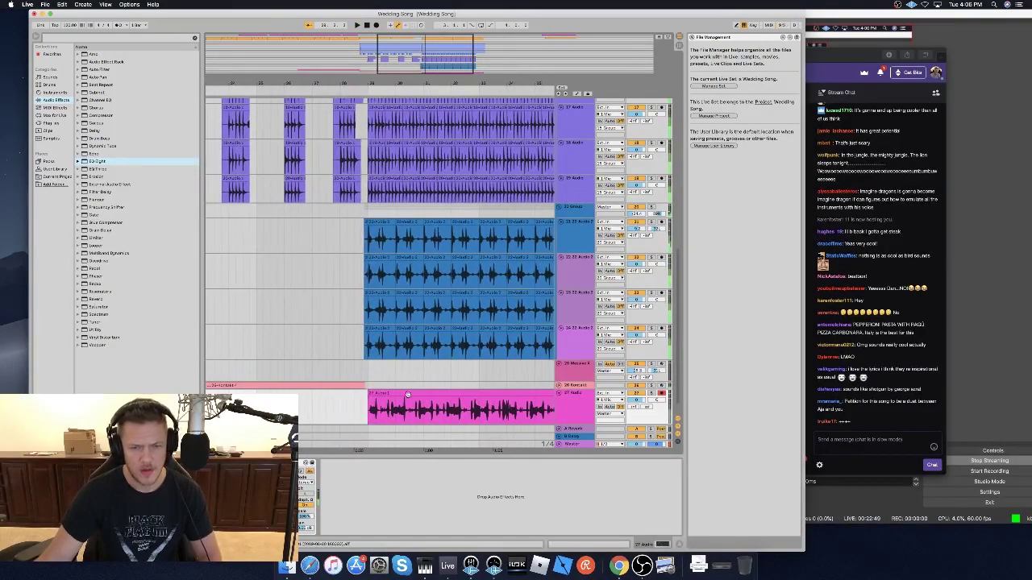
Extend the start of the voice clip to well before the blue audio clips begin.
{"action": "left_click_drag", "start_coordinate": [393, 87], "coordinate": [393, 117]}
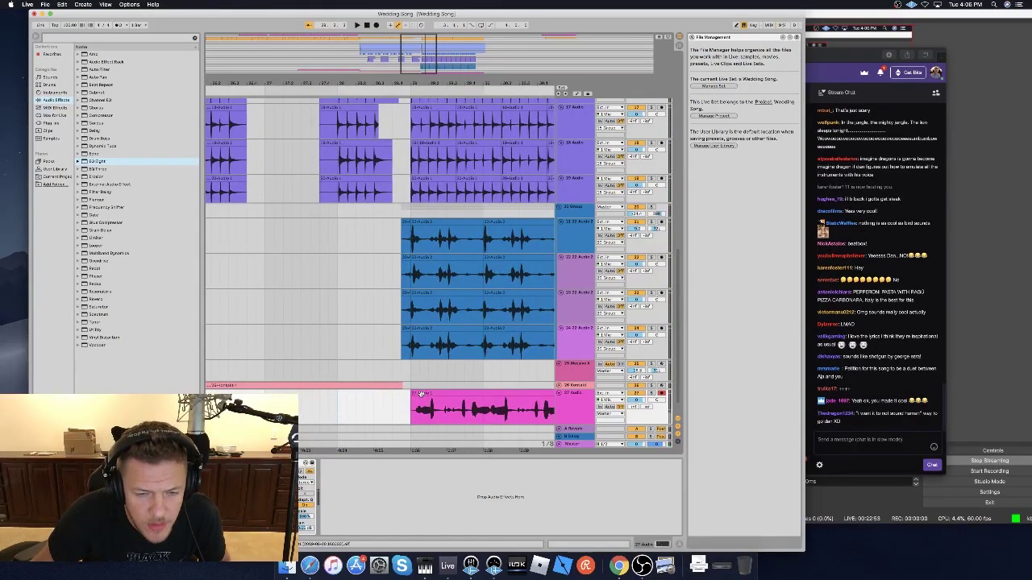
{"action": "left_click_drag", "start_coordinate": [421, 394], "coordinate": [284, 395]}
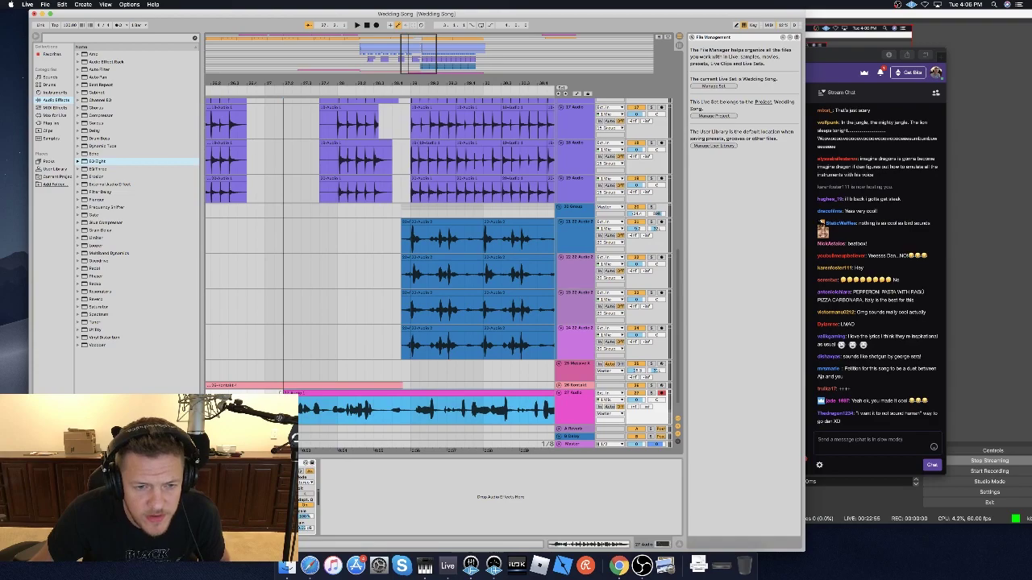
{"action": "left_click", "coordinate": [406, 416]}
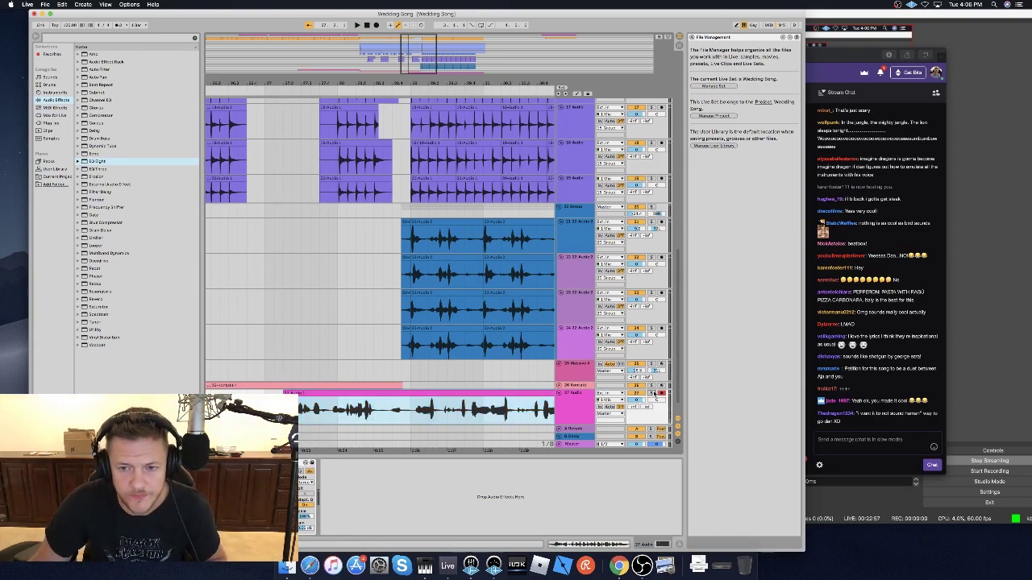
Select the voice recording from where the continuous purple clips begin through its end, and shift it slightly earlier.
{"action": "key", "text": "space"}
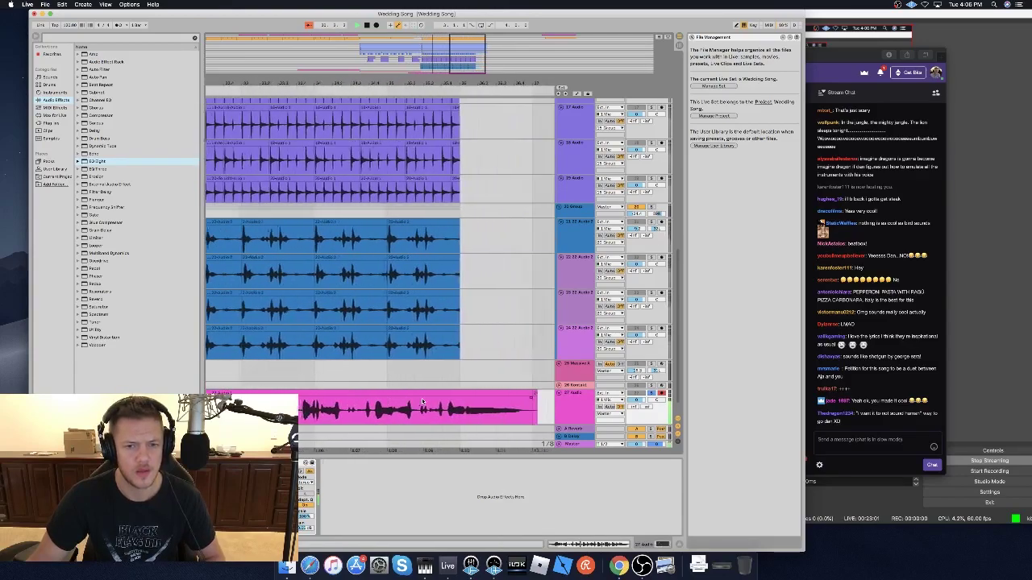
{"action": "left_click", "coordinate": [509, 398], "text": "shift"}
{"action": "scroll", "coordinate": [479, 327], "scroll_direction": "left", "scroll_amount": 10}
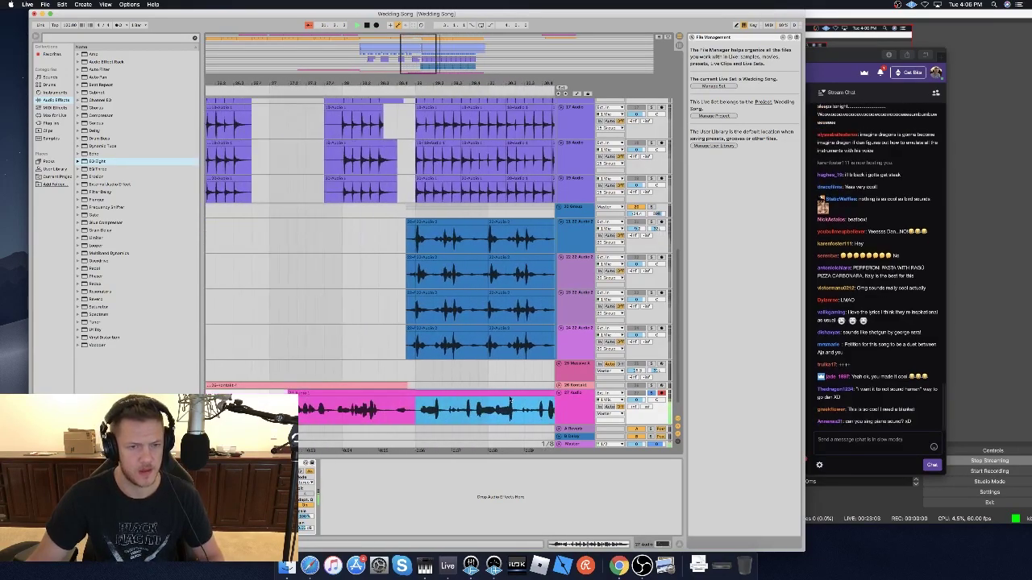
{"action": "left_click_drag", "start_coordinate": [419, 48], "coordinate": [440, 85]}
{"action": "key", "text": "space"}
{"action": "left_click_drag", "start_coordinate": [478, 392], "coordinate": [449, 393]}
{"action": "key", "text": "space"}
Check the voice clip's timing against the blue clips, move it a little earlier and play it back.
{"action": "scroll", "coordinate": [484, 403], "scroll_direction": "right", "scroll_amount": 4}
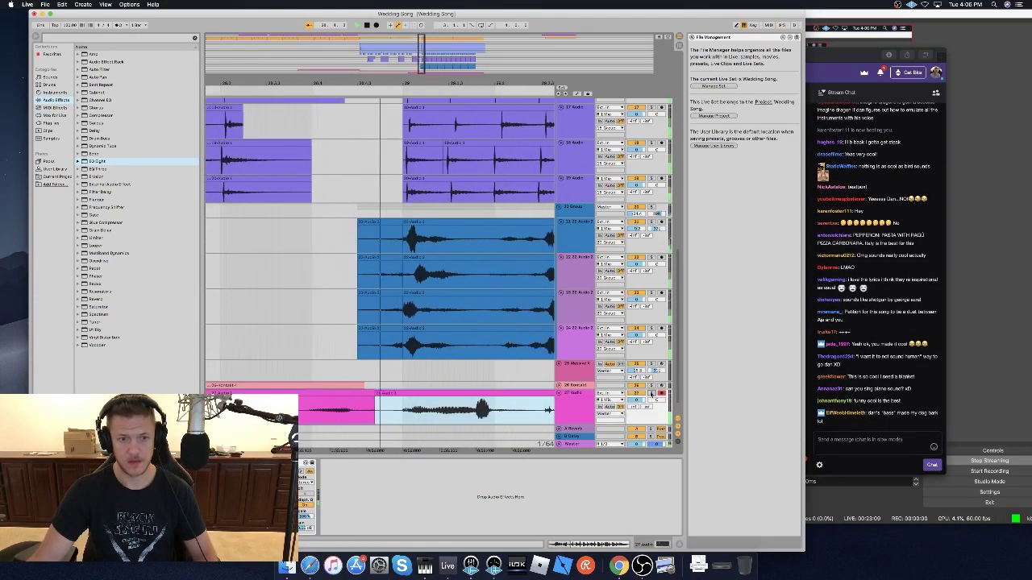
{"action": "scroll", "coordinate": [395, 399], "scroll_direction": "left", "scroll_amount": 4}
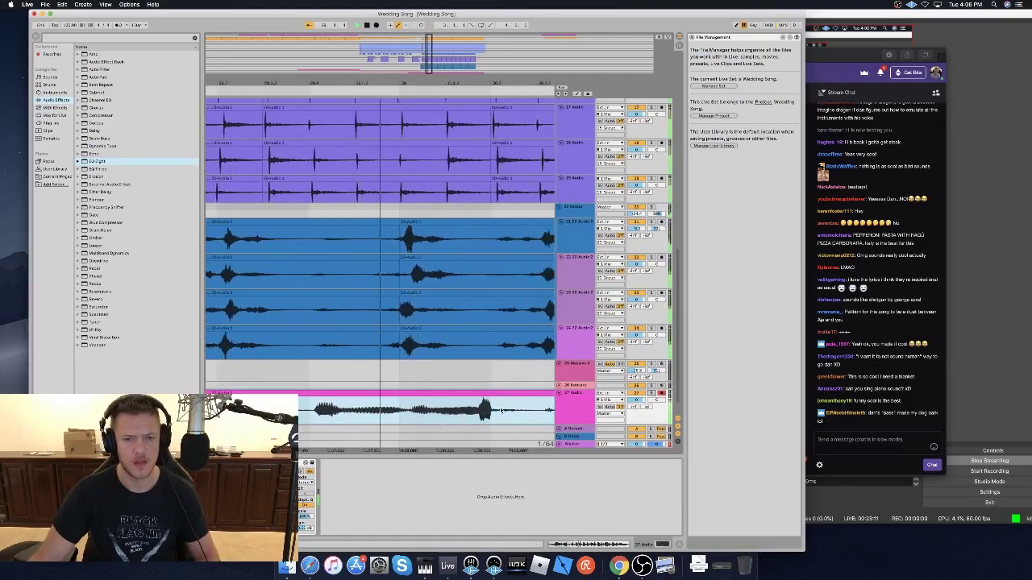
{"action": "scroll", "coordinate": [412, 401], "scroll_direction": "left", "scroll_amount": 10}
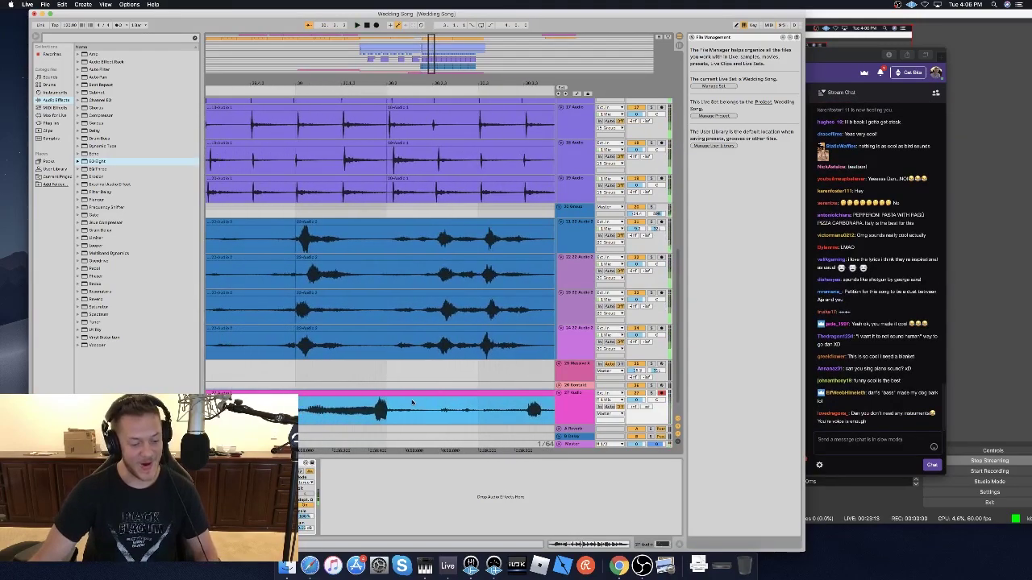
{"action": "scroll", "coordinate": [404, 401], "scroll_direction": "left", "scroll_amount": 3}
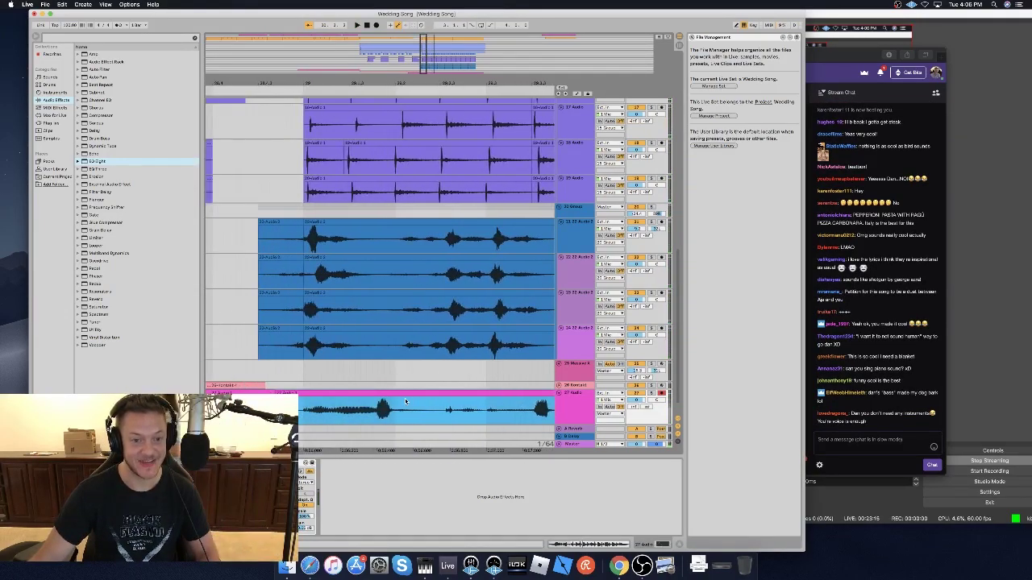
{"action": "left_click_drag", "start_coordinate": [363, 395], "coordinate": [352, 396]}
{"action": "left_click", "coordinate": [327, 407]}
{"action": "key", "text": "space"}
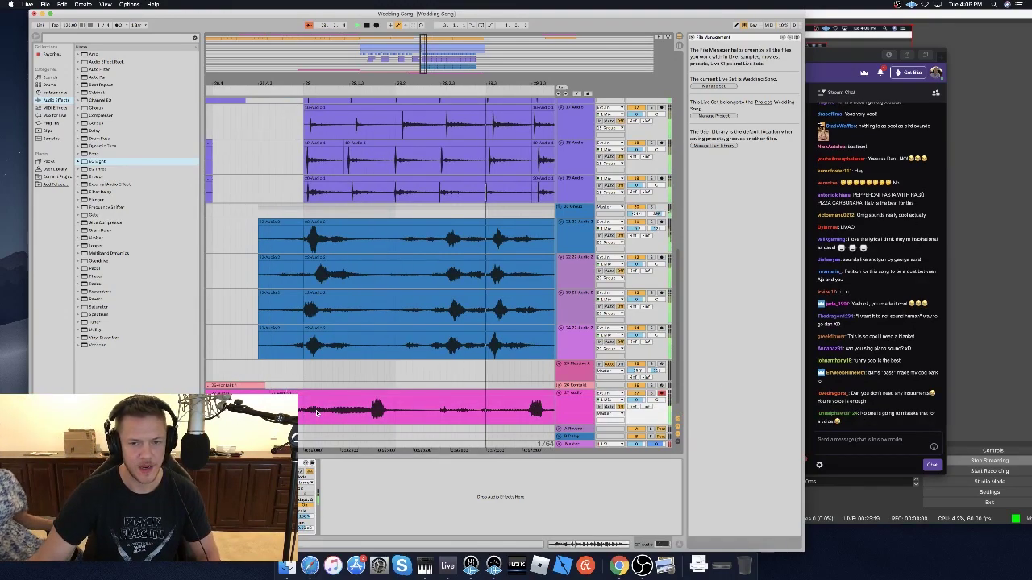
Try the voice clip slightly closer to the start of the blue clips and play it with the mix.
{"action": "scroll", "coordinate": [320, 412], "scroll_direction": "right", "scroll_amount": 6}
{"action": "scroll", "coordinate": [327, 412], "scroll_direction": "left", "scroll_amount": 5}
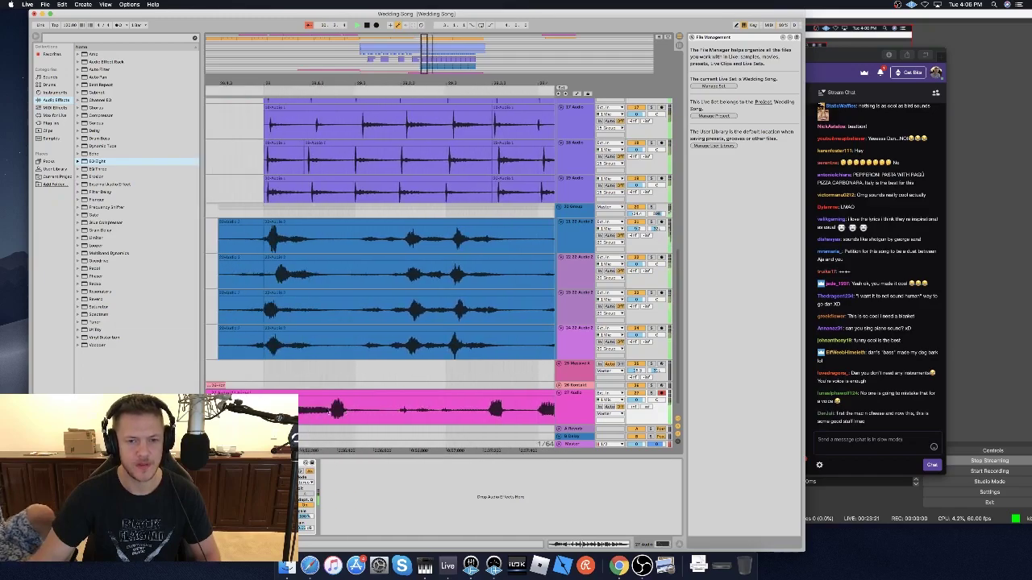
{"action": "left_click", "coordinate": [333, 393]}
{"action": "key", "text": "space"}
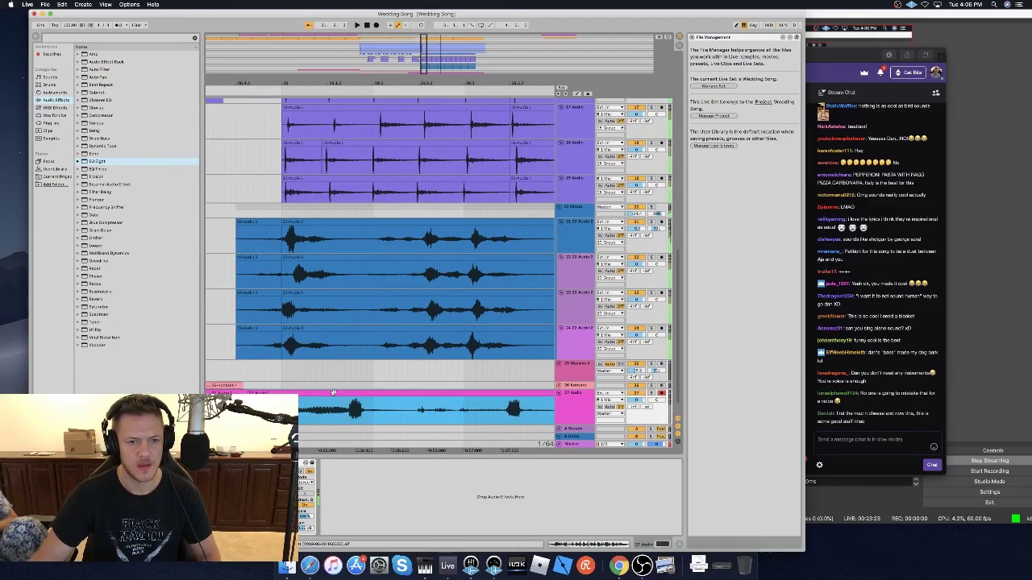
{"action": "left_click_drag", "start_coordinate": [329, 395], "coordinate": [323, 394]}
{"action": "key", "text": "space"}
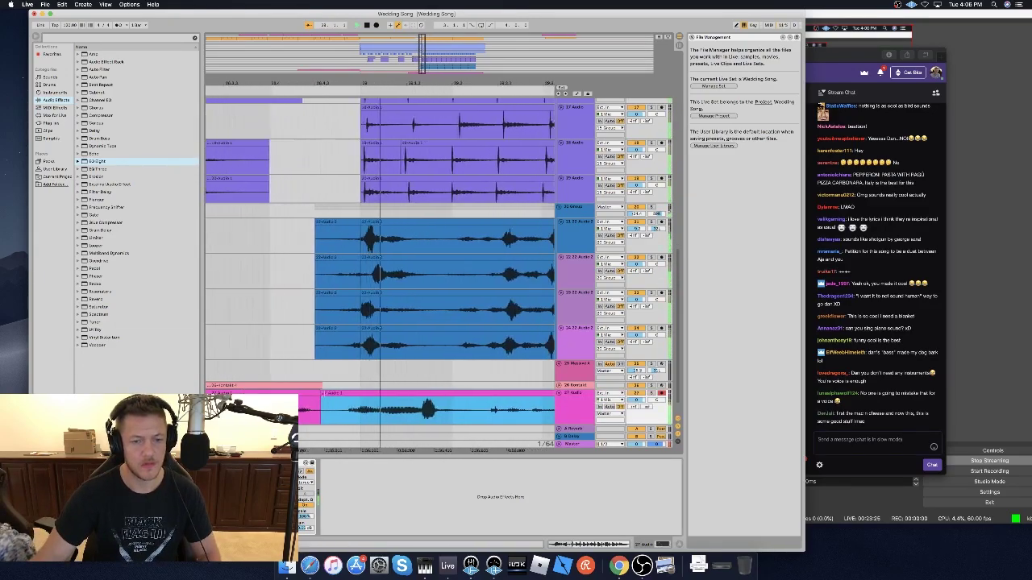
Nudge the voice clip slightly later, solo its track and play it through.
{"action": "scroll", "coordinate": [316, 393], "scroll_direction": "left", "scroll_amount": 2}
{"action": "scroll", "coordinate": [318, 395], "scroll_direction": "left", "scroll_amount": 5}
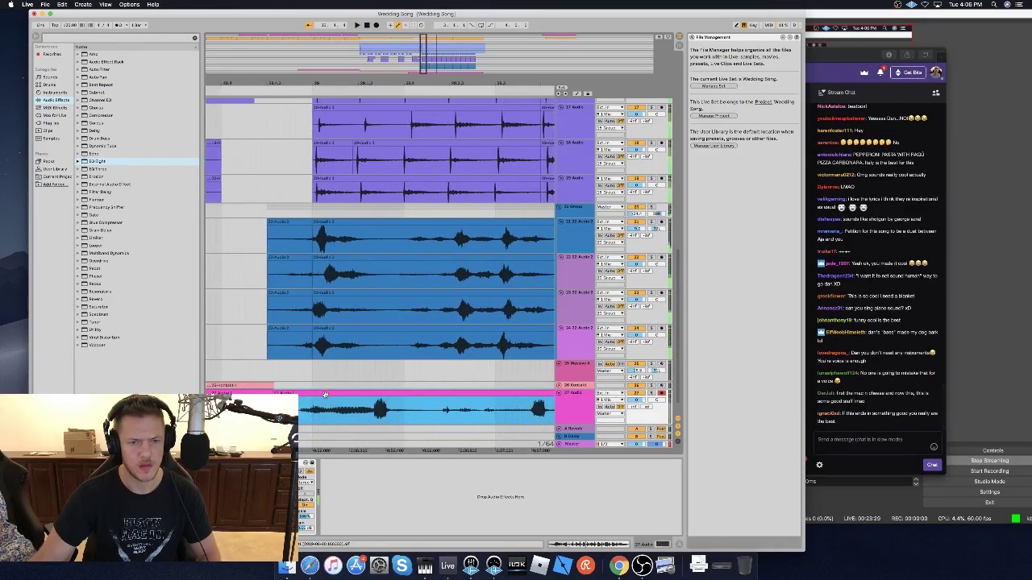
{"action": "left_click_drag", "start_coordinate": [328, 401], "coordinate": [326, 394]}
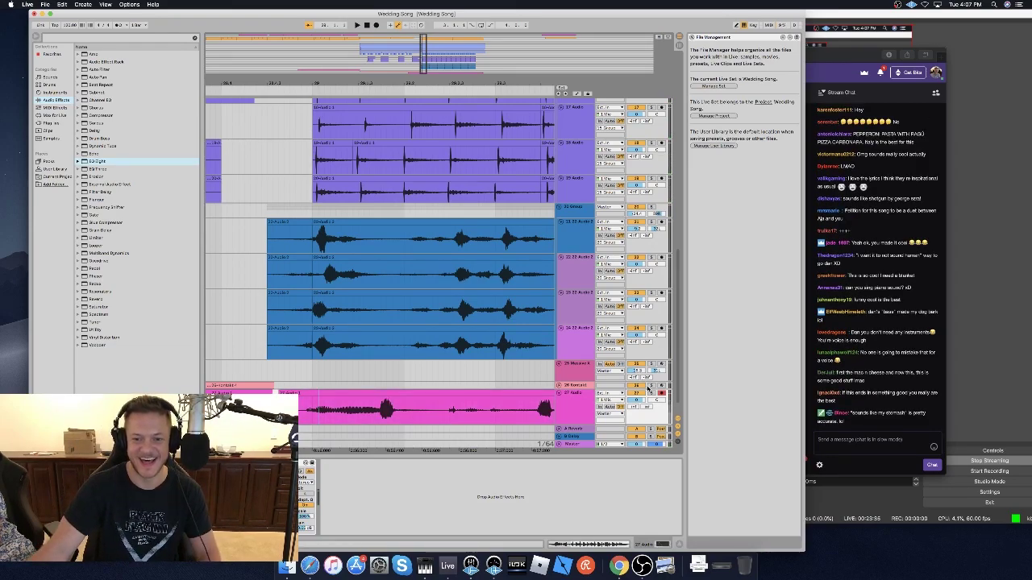
{"action": "key", "text": "space"}
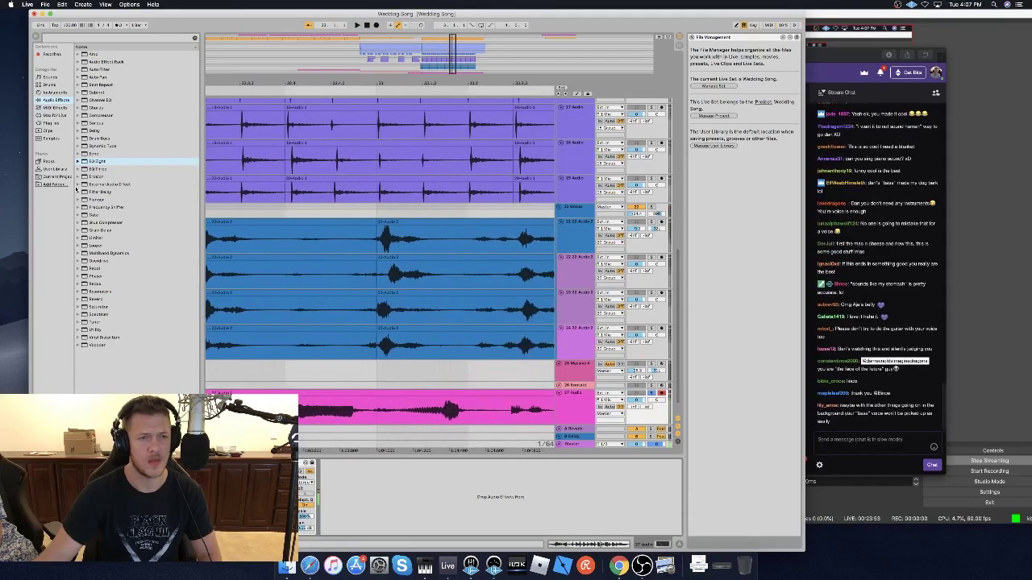
Add the Generic Compressor preset to the voice track and play the soloed voice through it.
{"action": "left_click", "coordinate": [78, 116]}
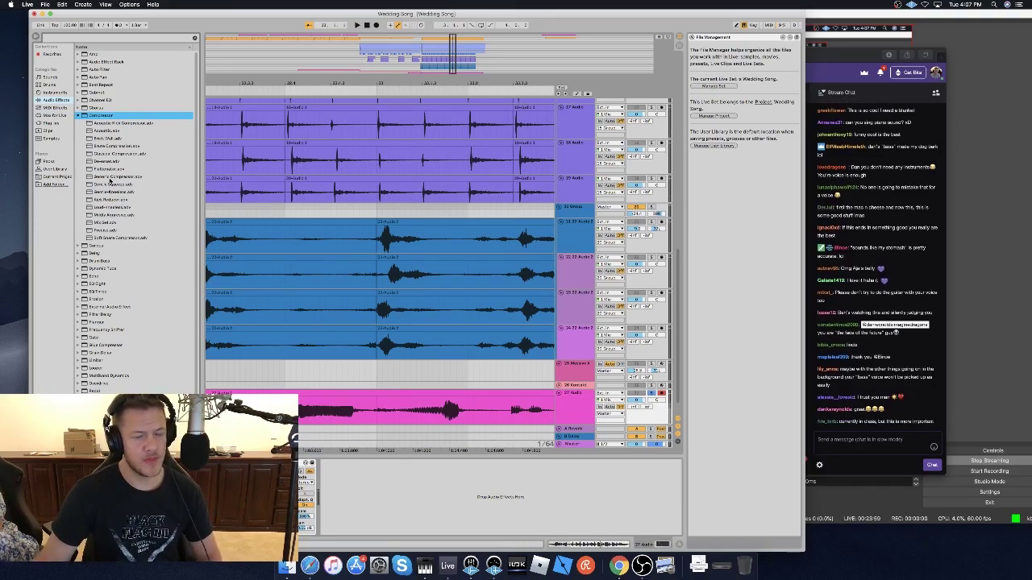
{"action": "left_click", "coordinate": [109, 177]}
{"action": "left_click_drag", "start_coordinate": [110, 178], "coordinate": [413, 516]}
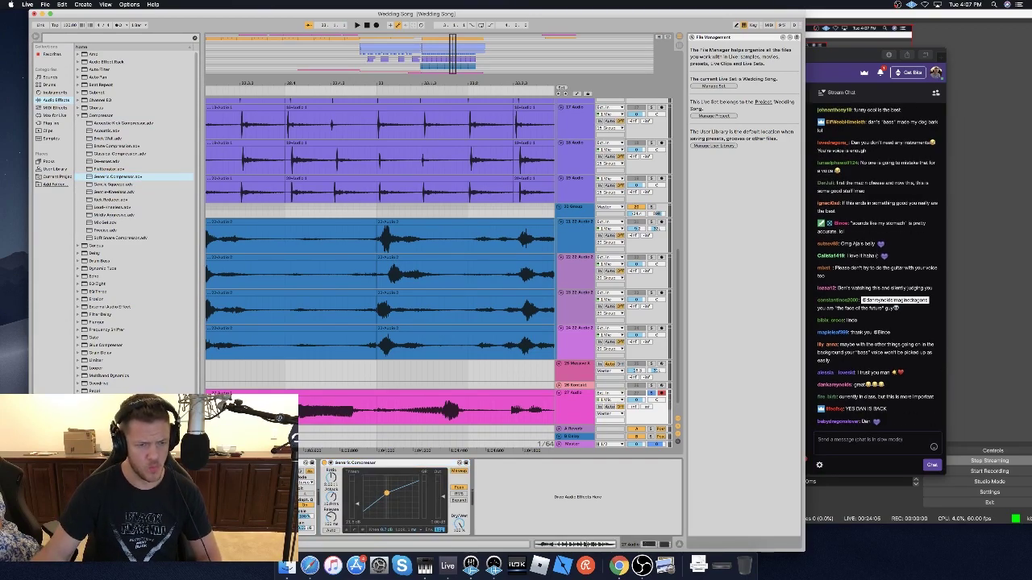
{"action": "key", "text": "space"}
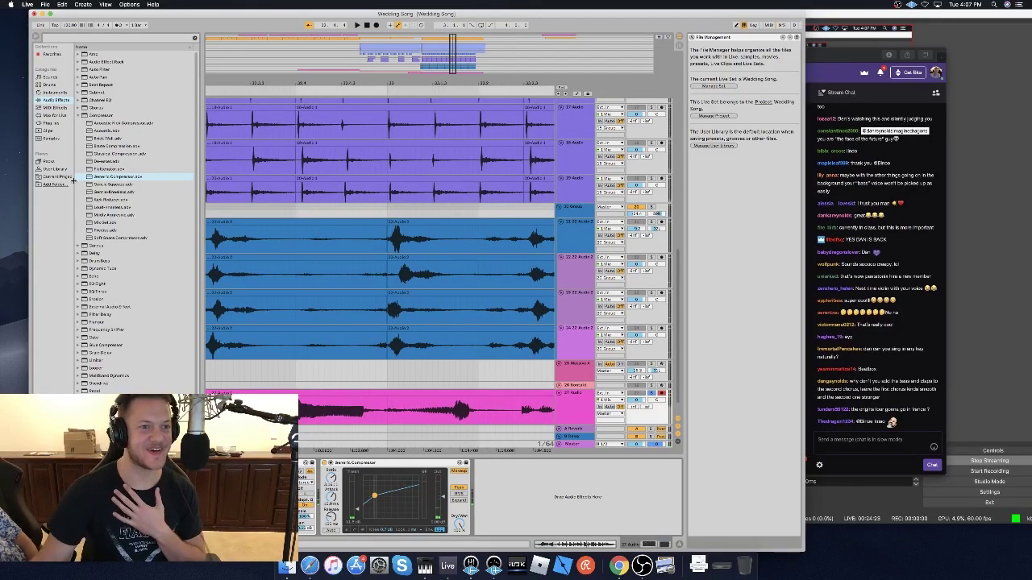
Add the Gate audio effect after the compressor on the voice track and play the soloed voice through it.
{"action": "left_click", "coordinate": [56, 139]}
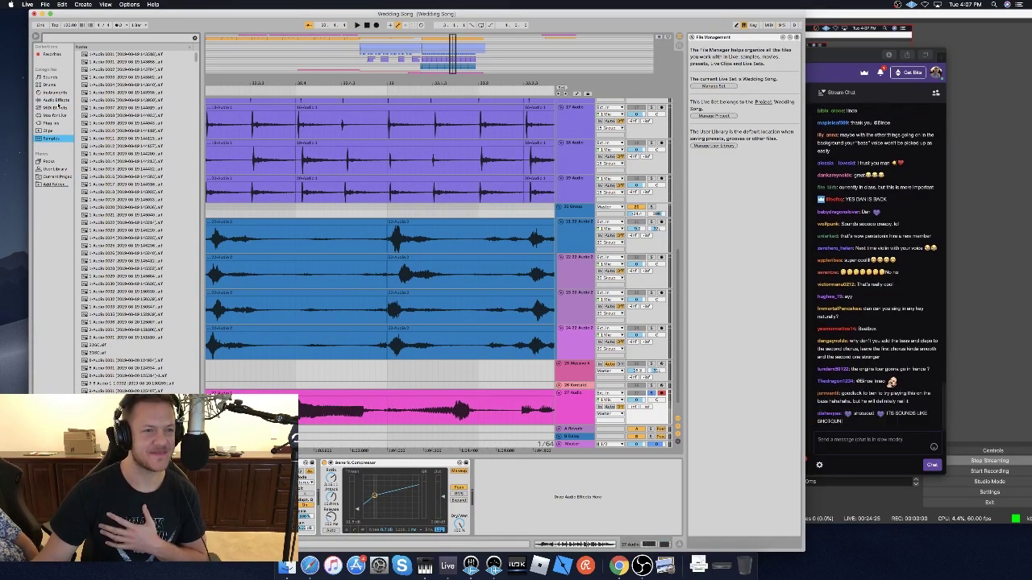
{"action": "left_click", "coordinate": [53, 100]}
{"action": "left_click", "coordinate": [78, 116]}
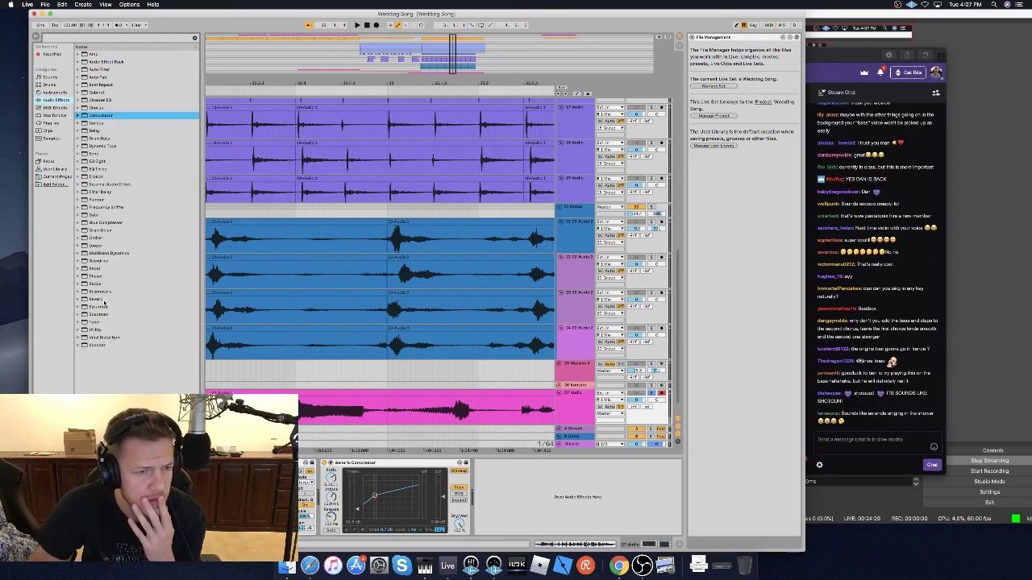
{"action": "double_click", "coordinate": [93, 214]}
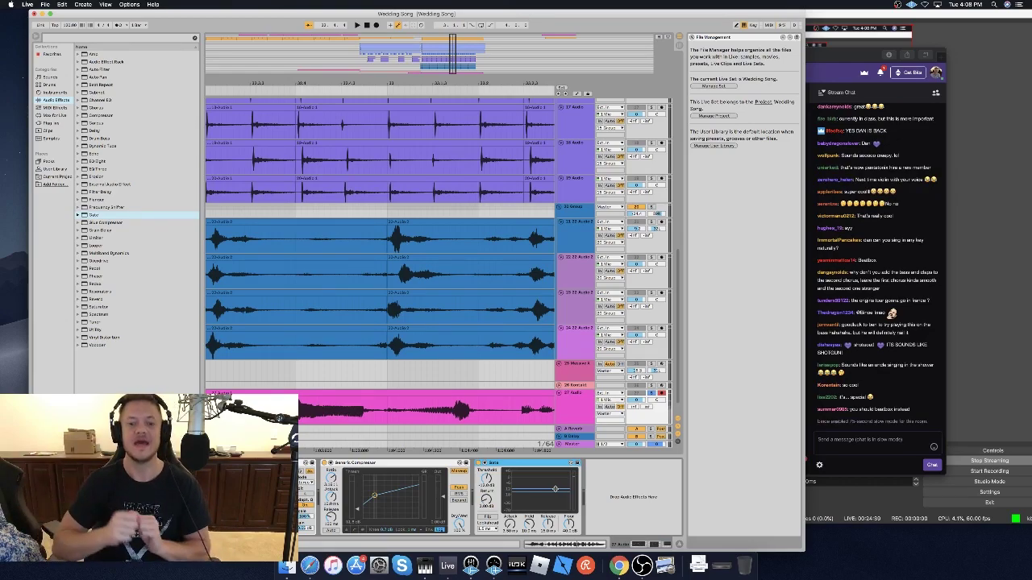
{"action": "key", "text": "space"}
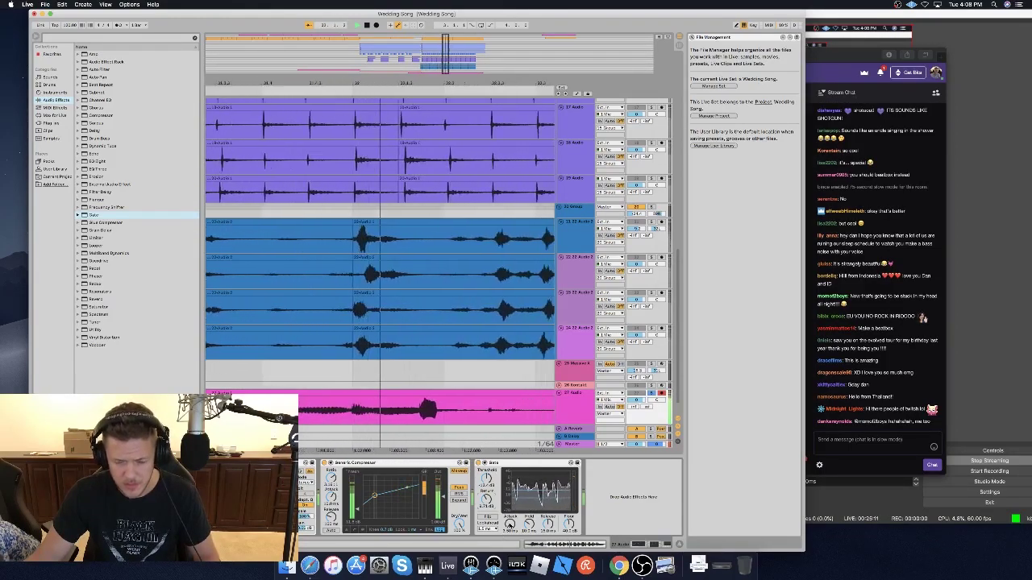
{"action": "key", "text": "space"}
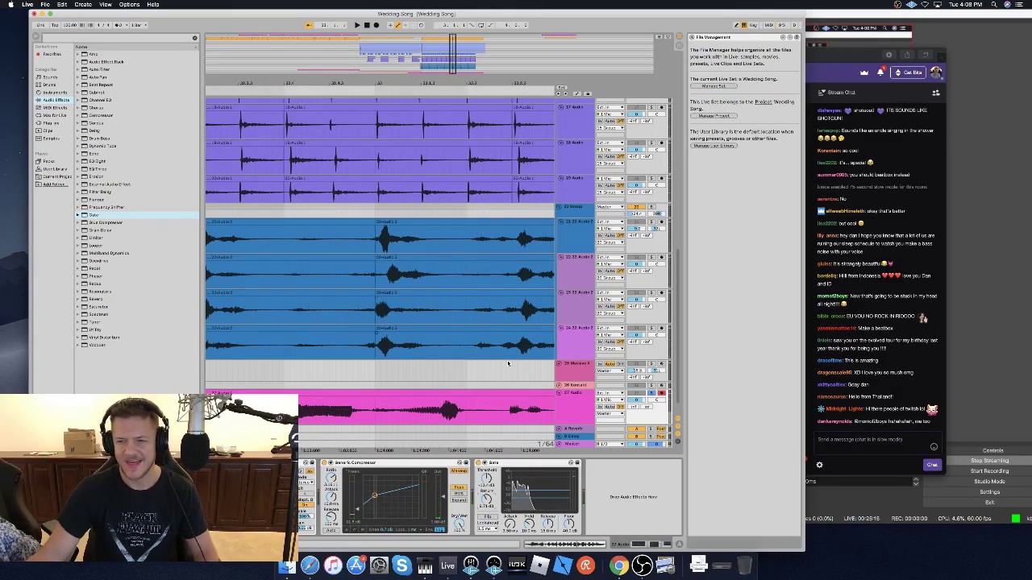
Unsolo the voice track and delete its short section of audio that precedes the start of the blue clips.
{"action": "scroll", "coordinate": [486, 361], "scroll_direction": "left", "scroll_amount": 1}
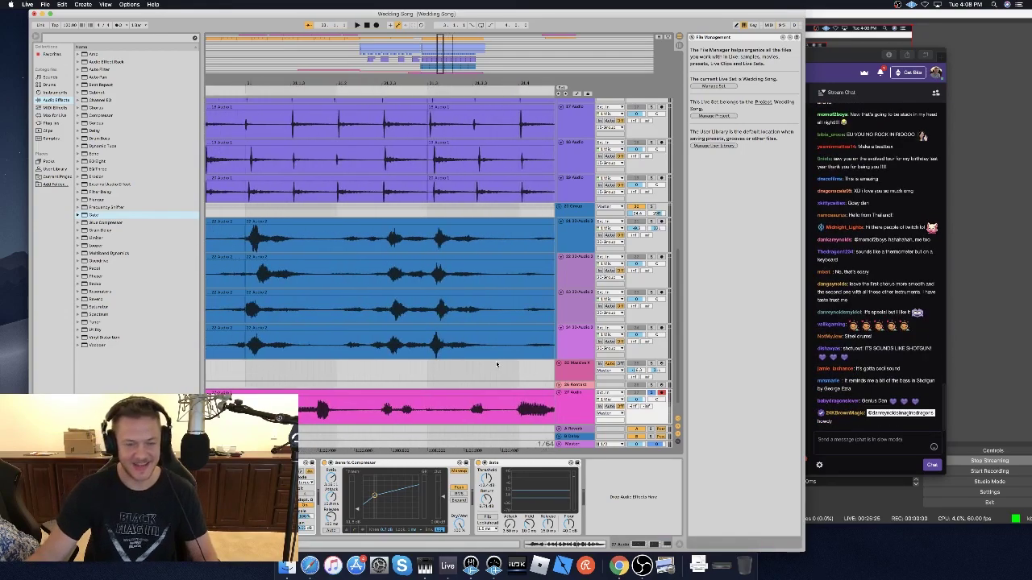
{"action": "left_click", "coordinate": [650, 395]}
{"action": "scroll", "coordinate": [433, 340], "scroll_direction": "left", "scroll_amount": 5}
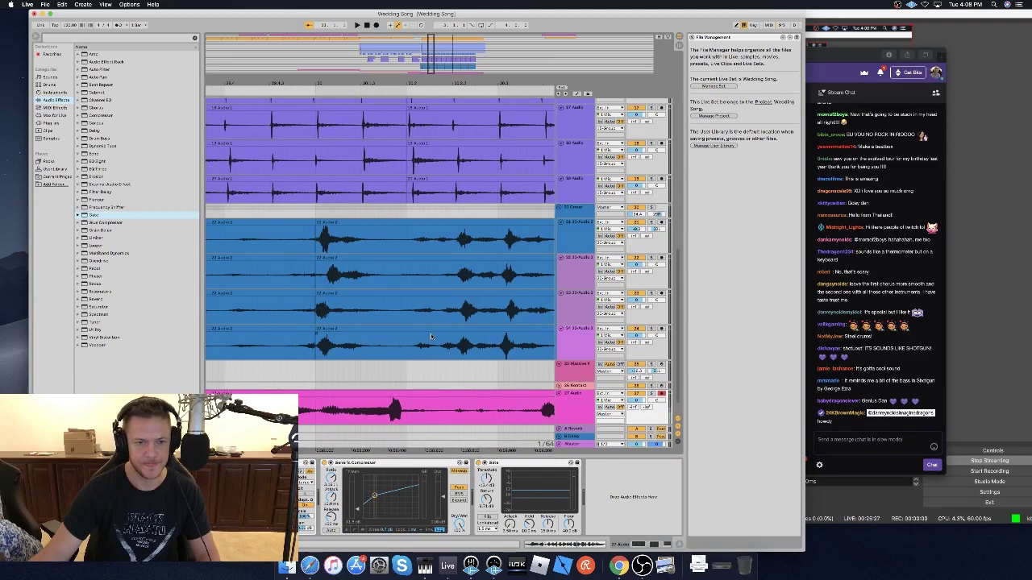
{"action": "left_click_drag", "start_coordinate": [421, 47], "coordinate": [420, 20]}
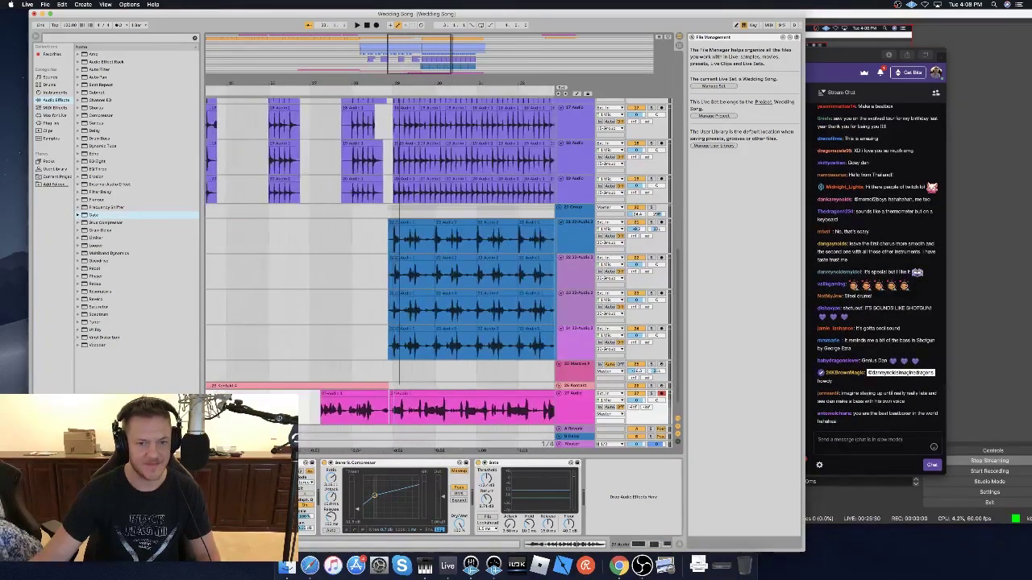
{"action": "left_click", "coordinate": [368, 403]}
{"action": "key", "text": "Delete"}
Play the voice part with the full mix from just before the blue clips, and replay it with the voice clip selected.
{"action": "left_click", "coordinate": [373, 374]}
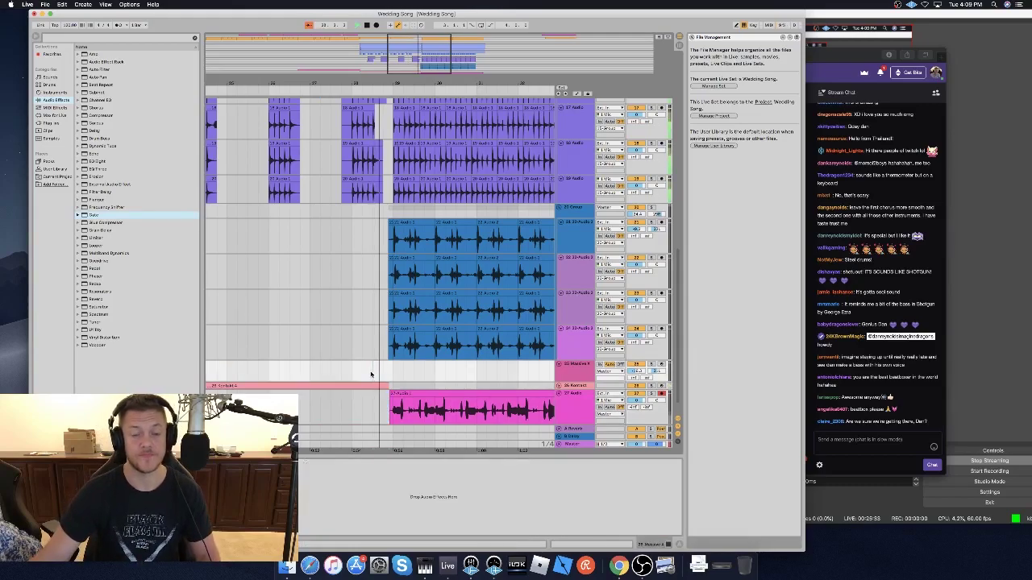
{"action": "key", "text": "space"}
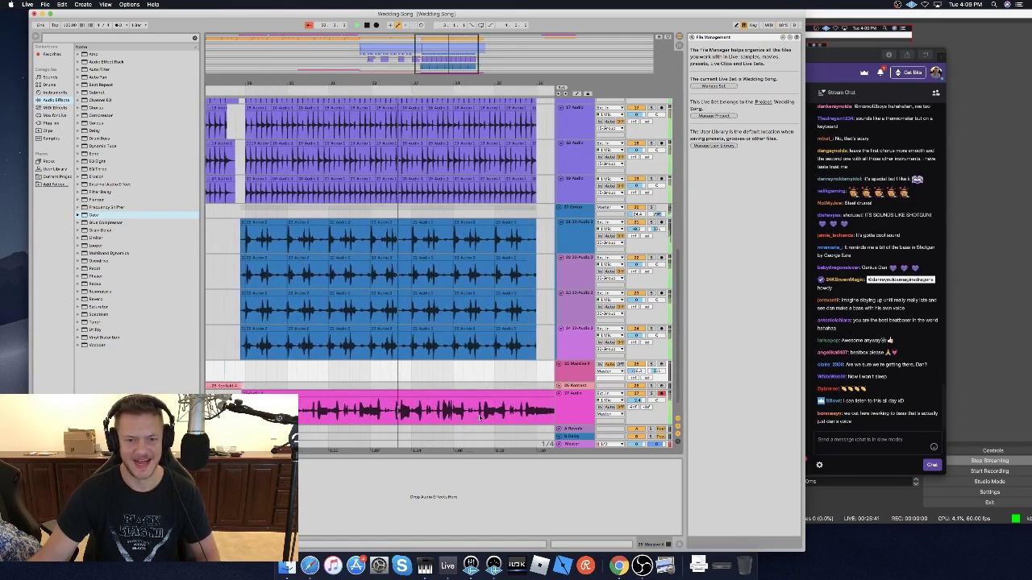
{"action": "left_click", "coordinate": [336, 392]}
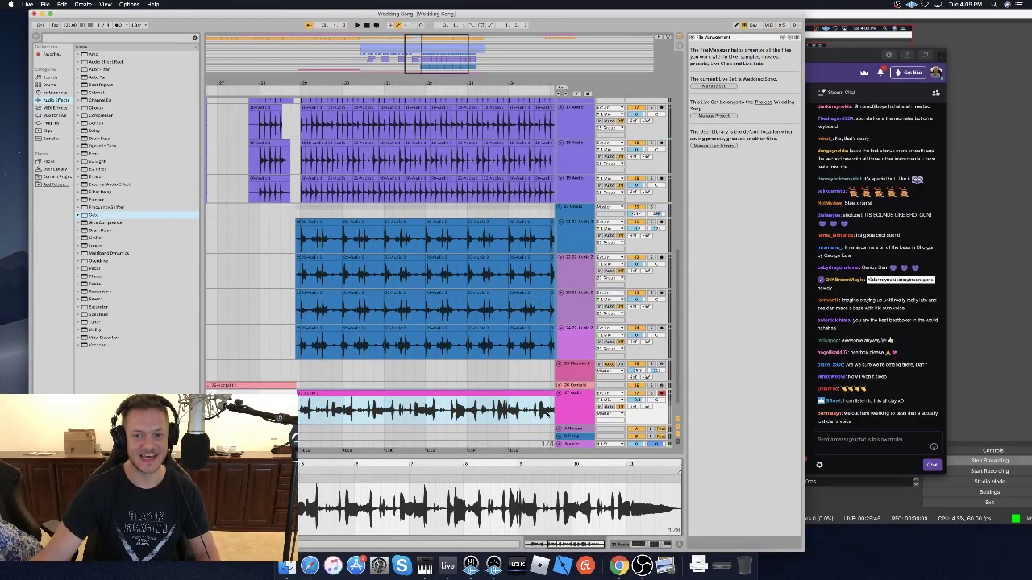
{"action": "left_click", "coordinate": [435, 395]}
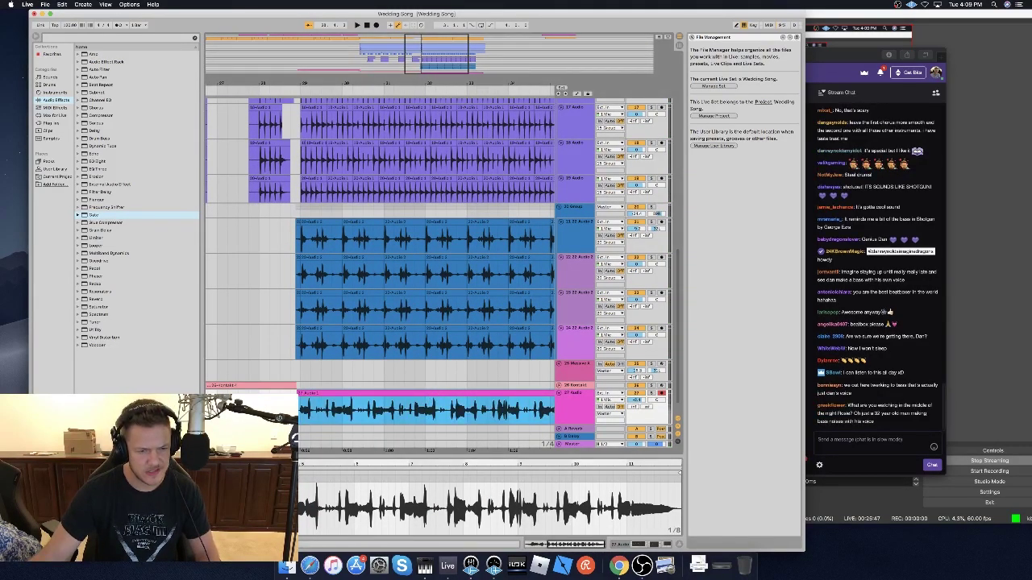
{"action": "key", "text": "space"}
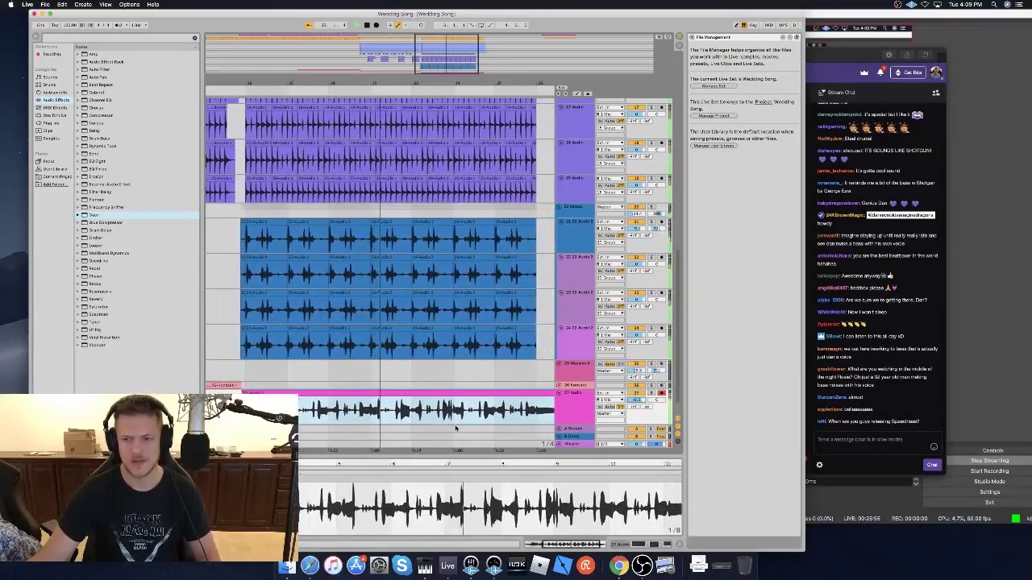
{"action": "key", "text": "space"}
Show the voice track's effects chain and play the mix again from around the start of the voice clip.
{"action": "scroll", "coordinate": [362, 423], "scroll_direction": "left", "scroll_amount": 3}
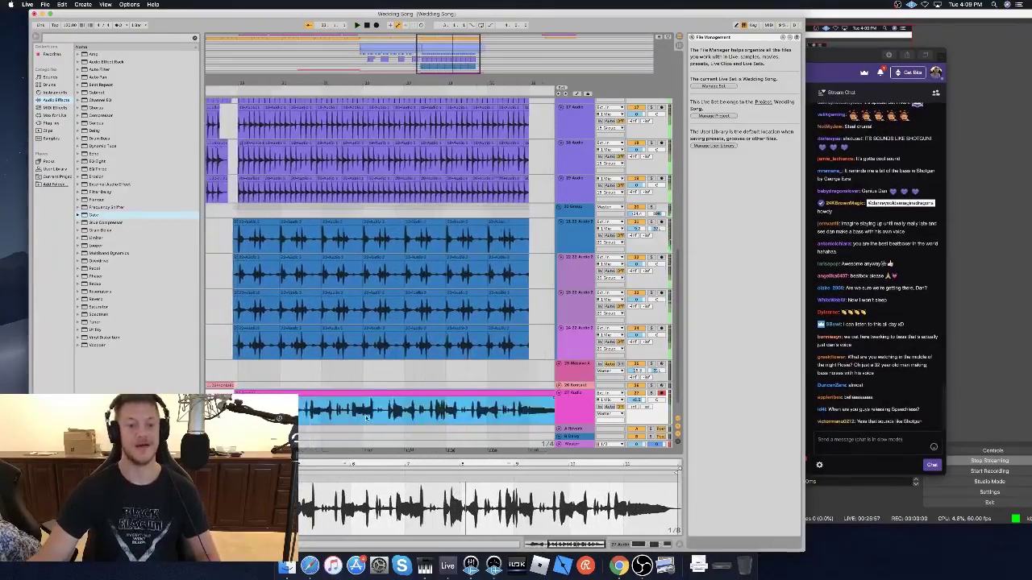
{"action": "left_click", "coordinate": [282, 409]}
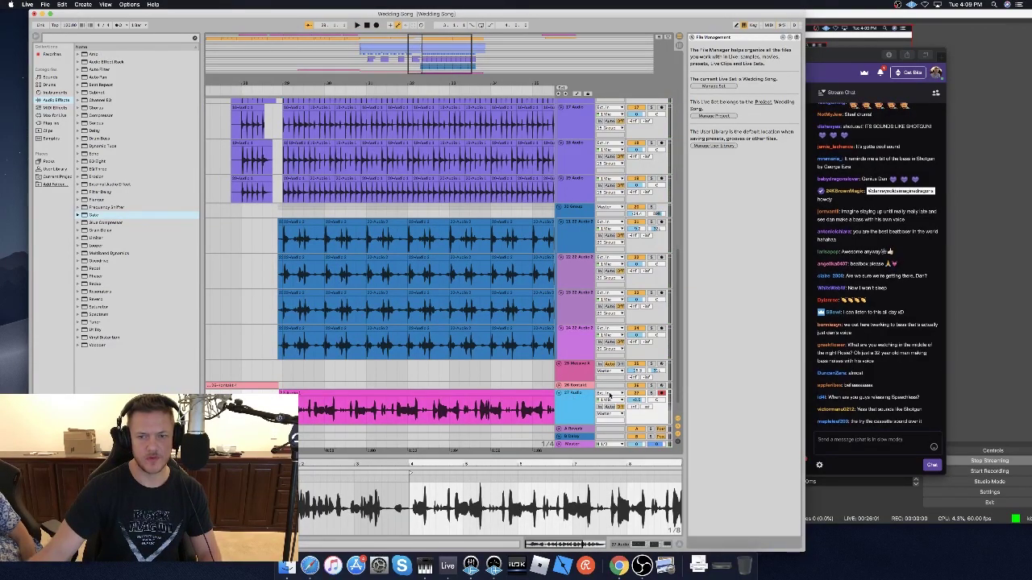
{"action": "double_click", "coordinate": [577, 394]}
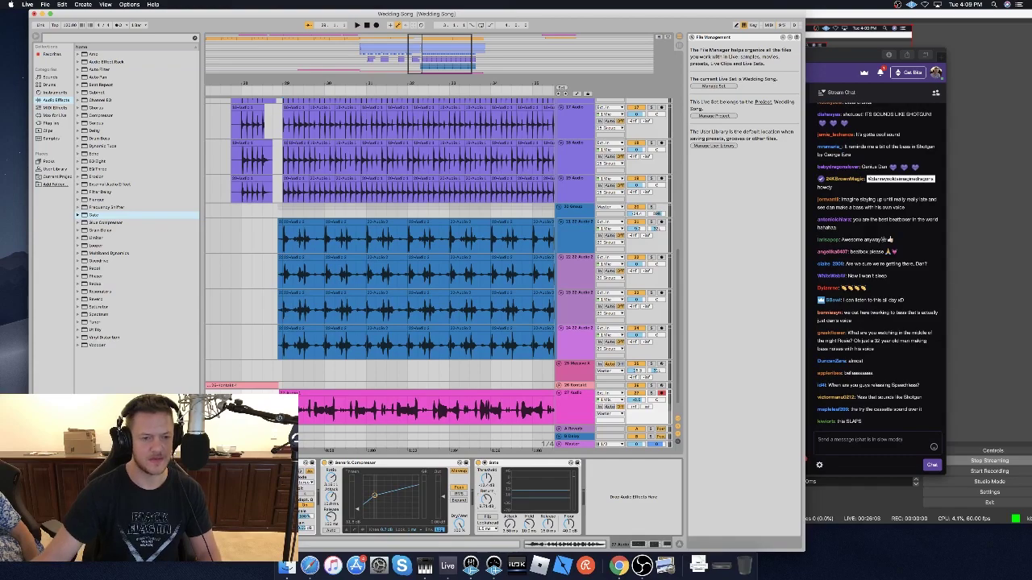
{"action": "key", "text": "space"}
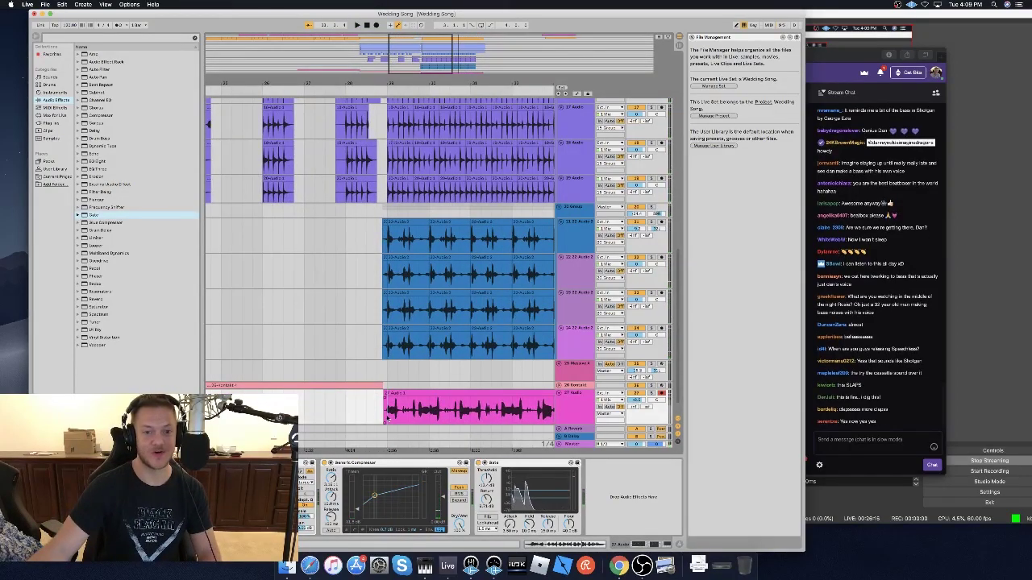
Look over the tracks above the voice part, and play the mix from before the blue clips toward the end of the section.
{"action": "scroll", "coordinate": [469, 243], "scroll_direction": "up", "scroll_amount": 1}
{"action": "scroll", "coordinate": [469, 243], "scroll_direction": "right", "scroll_amount": 3}
{"action": "scroll", "coordinate": [469, 244], "scroll_direction": "up", "scroll_amount": 15}
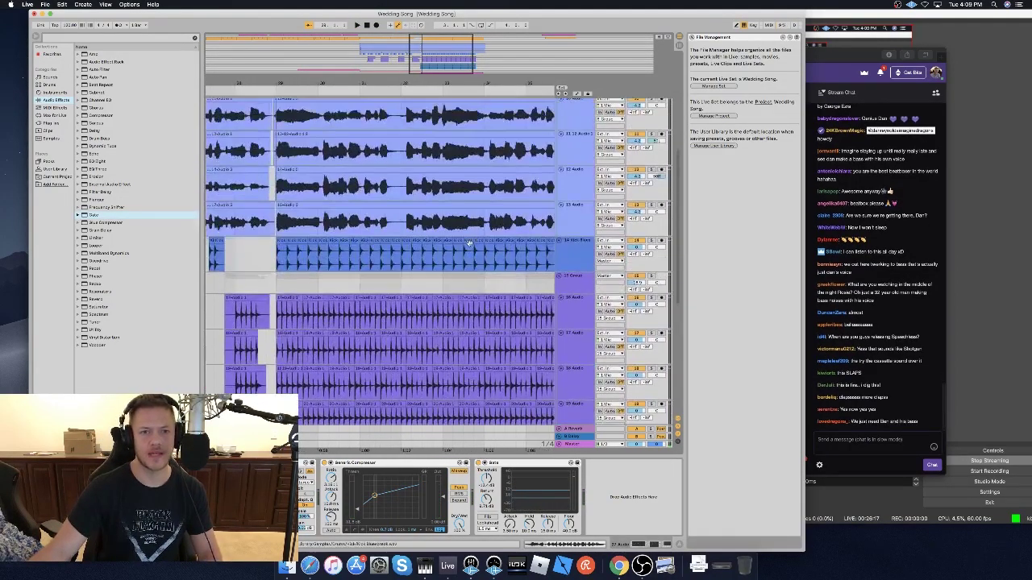
{"action": "scroll", "coordinate": [470, 247], "scroll_direction": "up", "scroll_amount": 2}
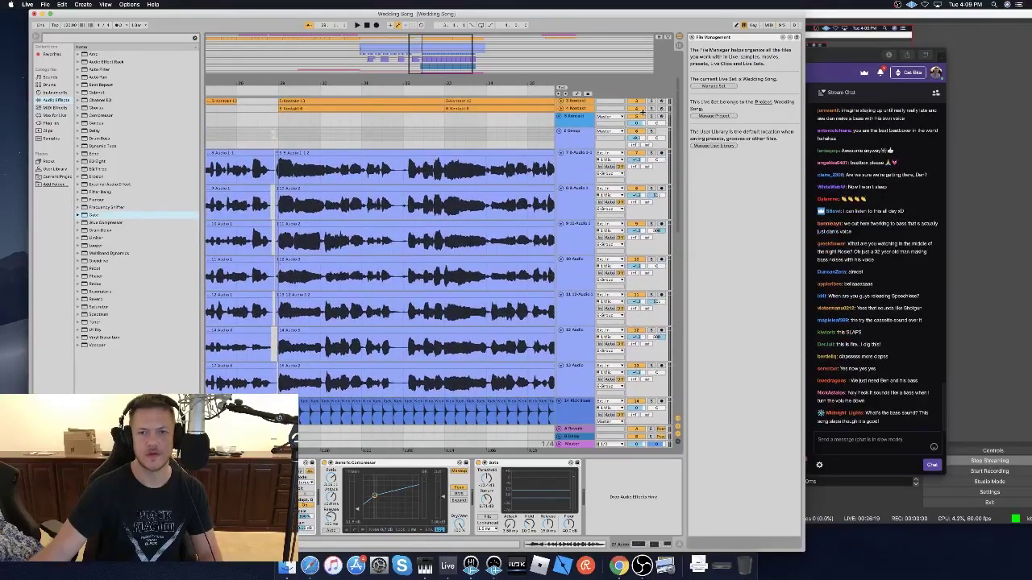
{"action": "scroll", "coordinate": [337, 350], "scroll_direction": "down", "scroll_amount": 10}
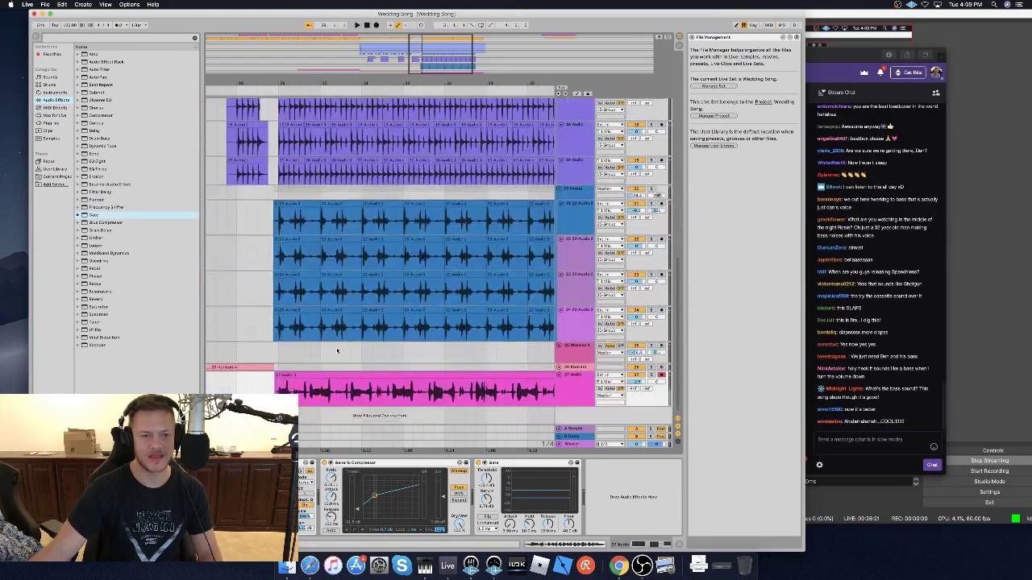
{"action": "scroll", "coordinate": [263, 388], "scroll_direction": "left", "scroll_amount": 5}
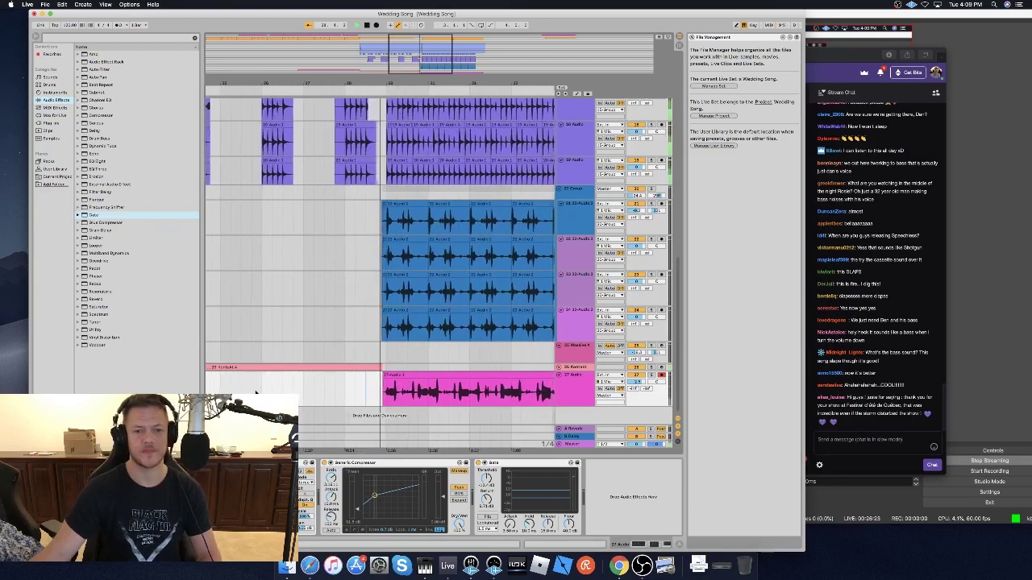
{"action": "scroll", "coordinate": [255, 393], "scroll_direction": "right", "scroll_amount": 1}
{"action": "scroll", "coordinate": [255, 392], "scroll_direction": "right", "scroll_amount": 1}
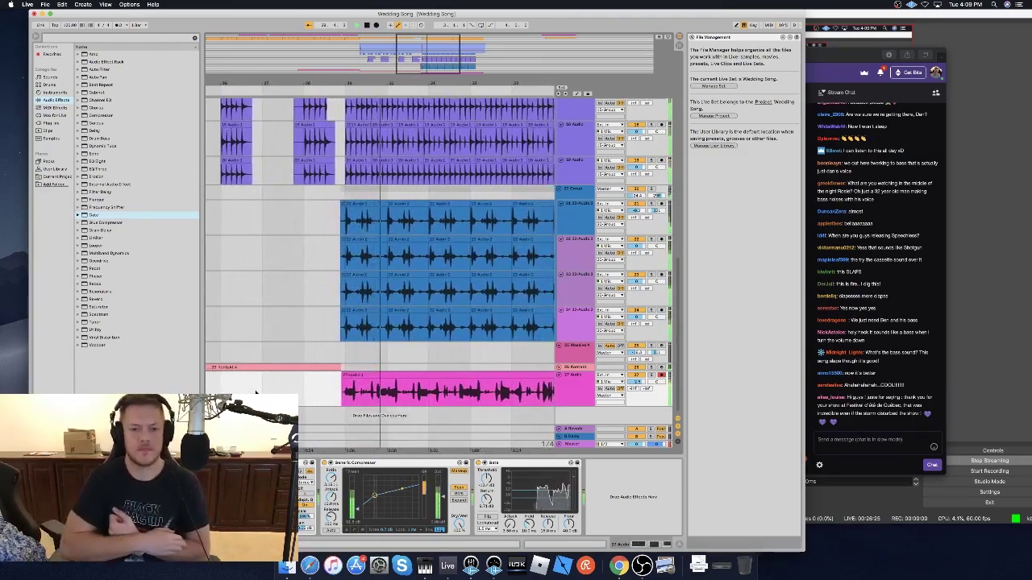
{"action": "scroll", "coordinate": [255, 393], "scroll_direction": "right", "scroll_amount": 1}
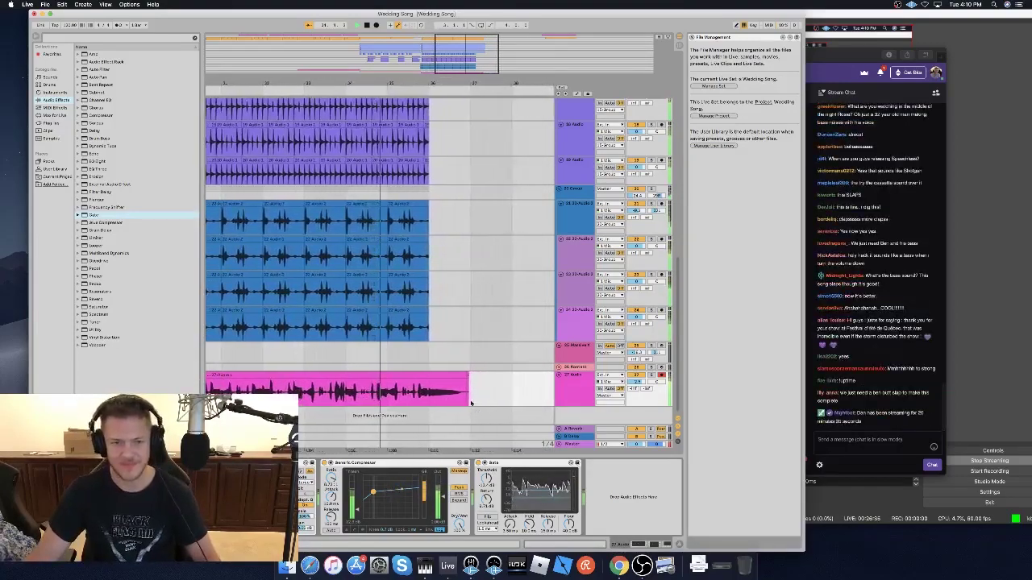
Mark the voice clip's tail beyond the blue clips, replay the mix with the clip selected, and list the Audio Units plug-ins.
{"action": "left_click_drag", "start_coordinate": [473, 395], "coordinate": [425, 385]}
{"action": "left_click", "coordinate": [472, 393]}
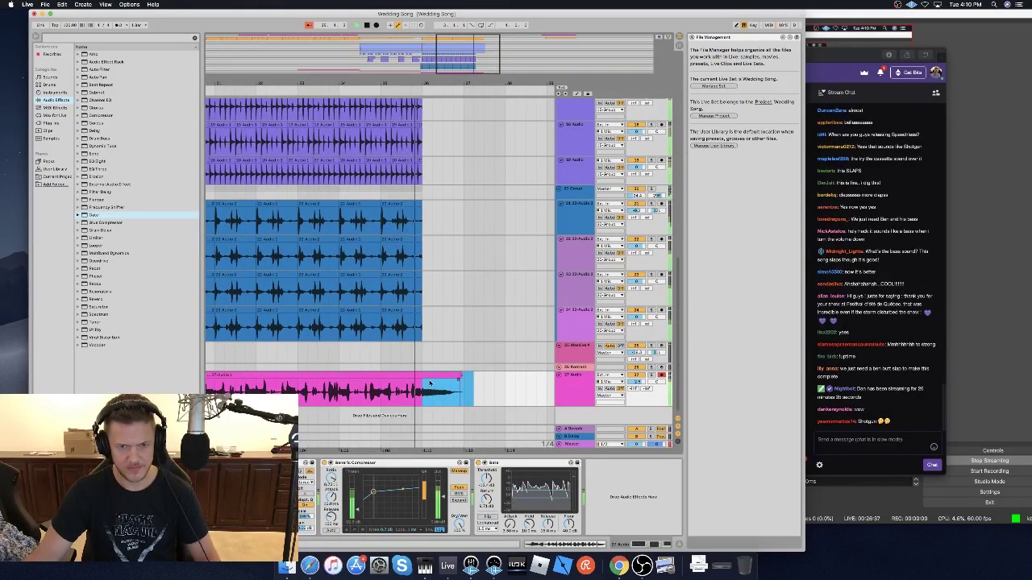
{"action": "scroll", "coordinate": [472, 394], "scroll_direction": "left", "scroll_amount": 6}
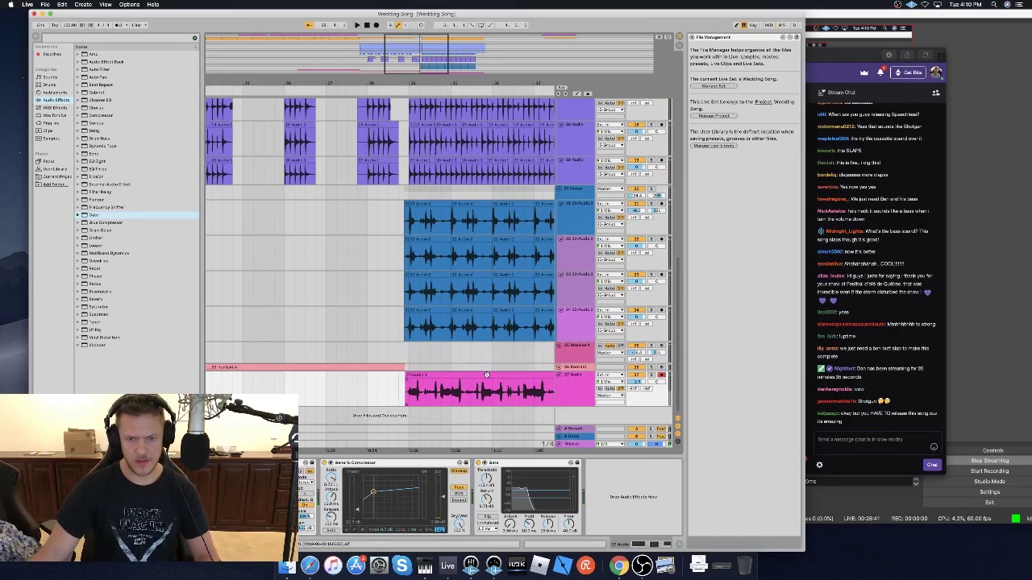
{"action": "left_click", "coordinate": [486, 375]}
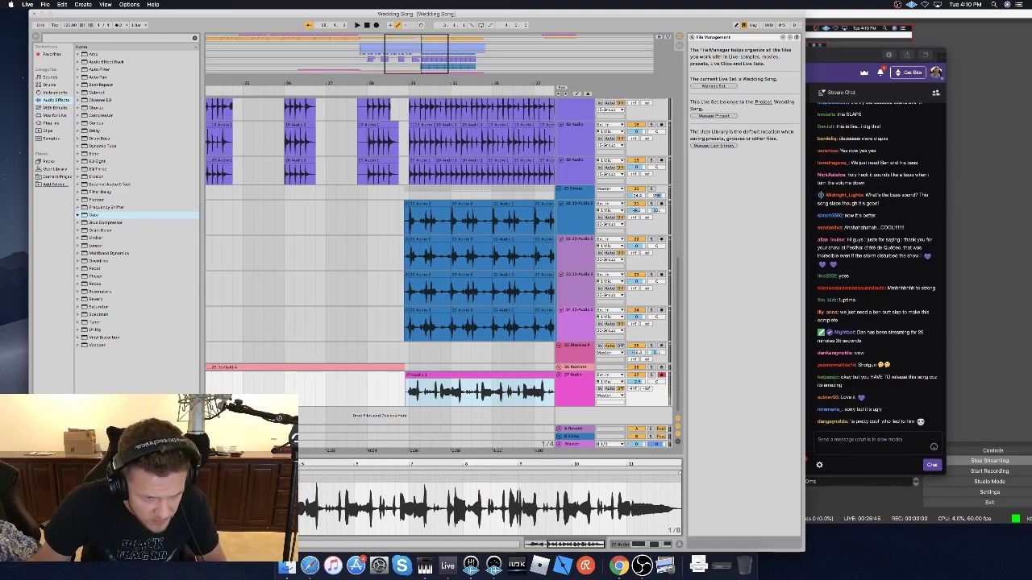
{"action": "key", "text": "space"}
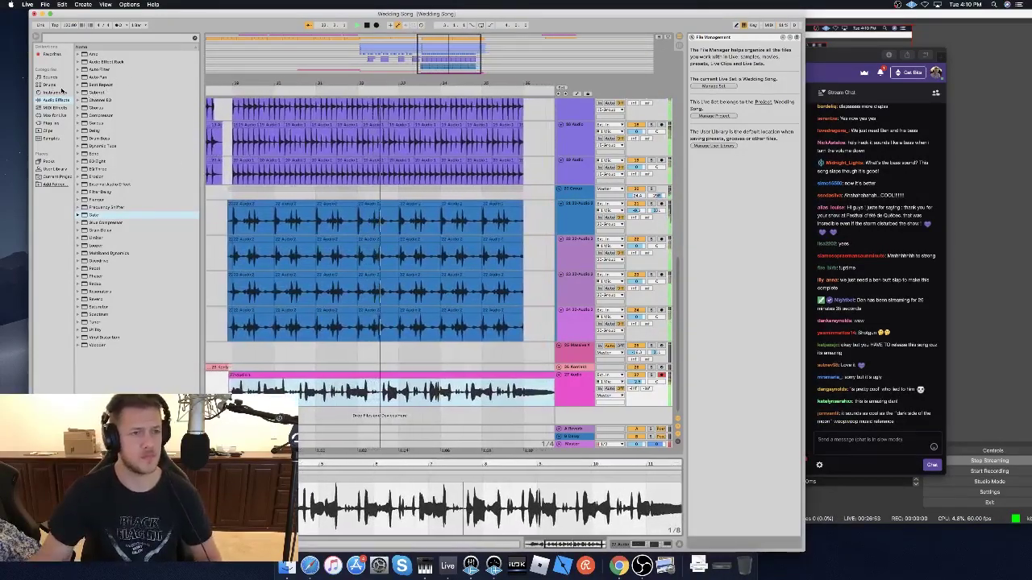
{"action": "key", "text": "space"}
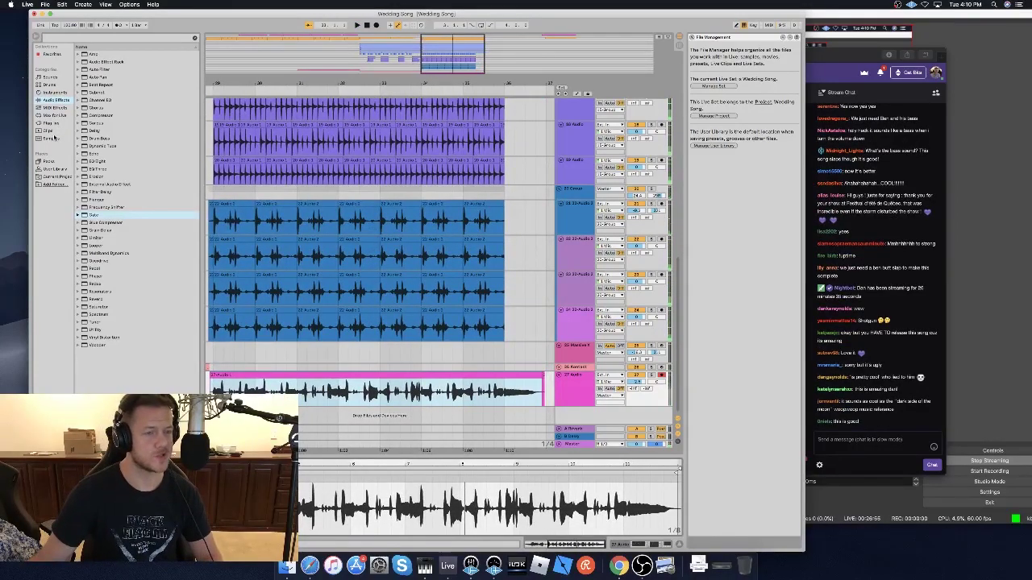
{"action": "left_click", "coordinate": [56, 124]}
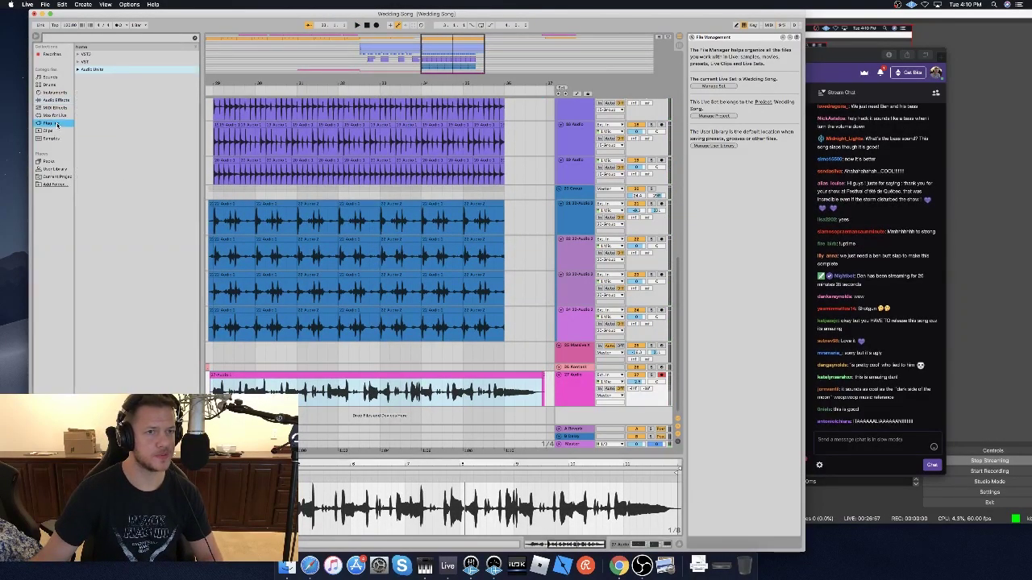
{"action": "left_click", "coordinate": [76, 69]}
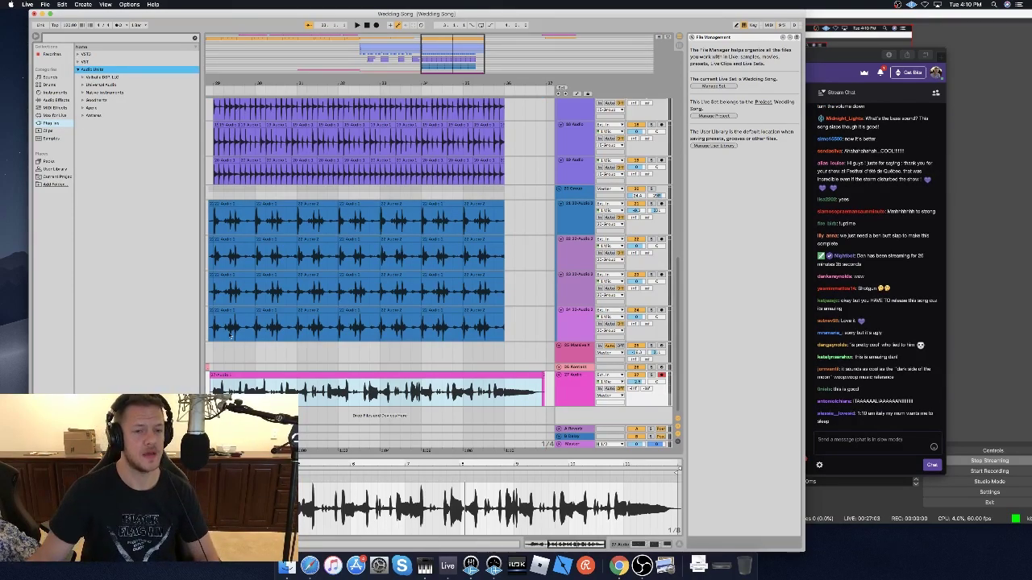
Trim a sliver off the start of the voice clip so it lines up with the purple clips, and play the mix.
{"action": "scroll", "coordinate": [292, 362], "scroll_direction": "left", "scroll_amount": 3}
{"action": "left_click", "coordinate": [298, 399]}
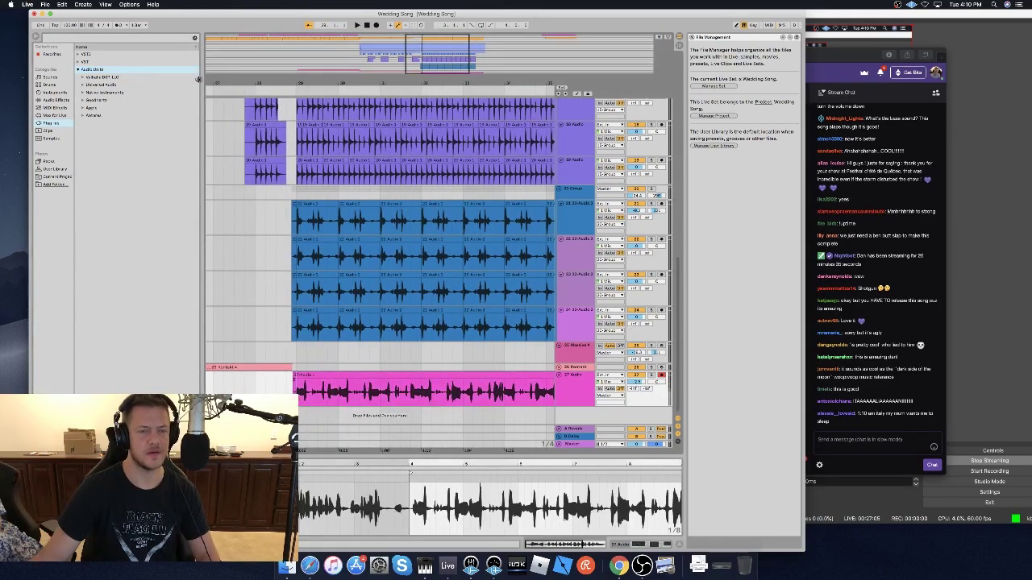
{"action": "key", "text": "Left"}
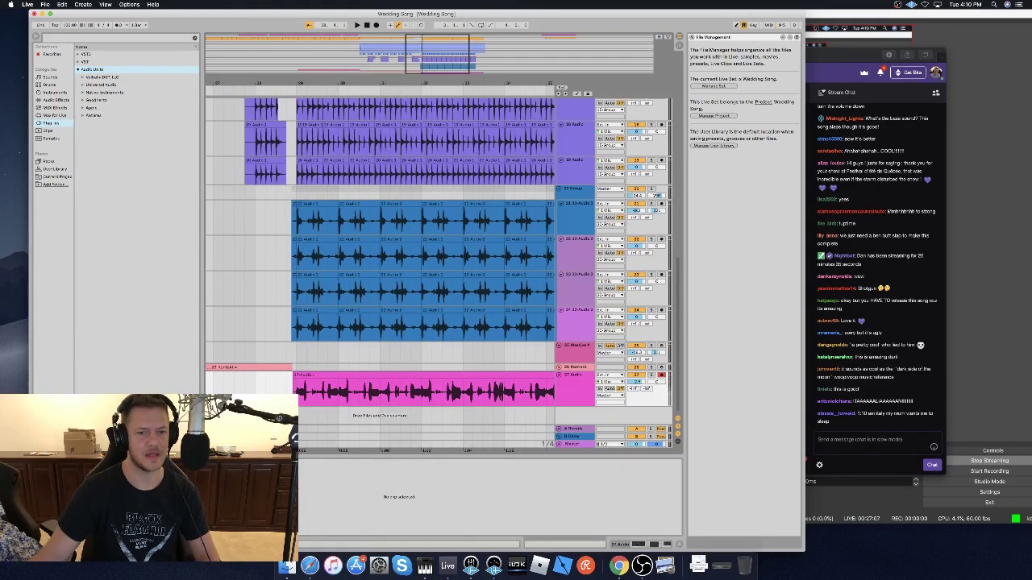
{"action": "scroll", "coordinate": [403, 383], "scroll_direction": "left", "scroll_amount": 3}
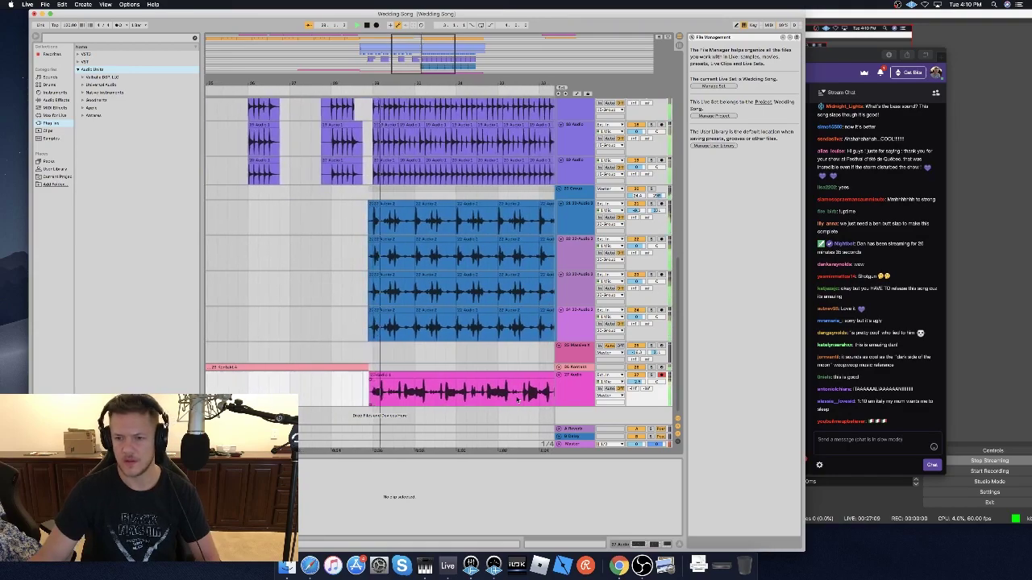
{"action": "left_click_drag", "start_coordinate": [304, 384], "coordinate": [352, 402]}
{"action": "key", "text": "Delete"}
{"action": "left_click", "coordinate": [342, 397]}
{"action": "key", "text": "space"}
{"action": "key", "text": "space"}
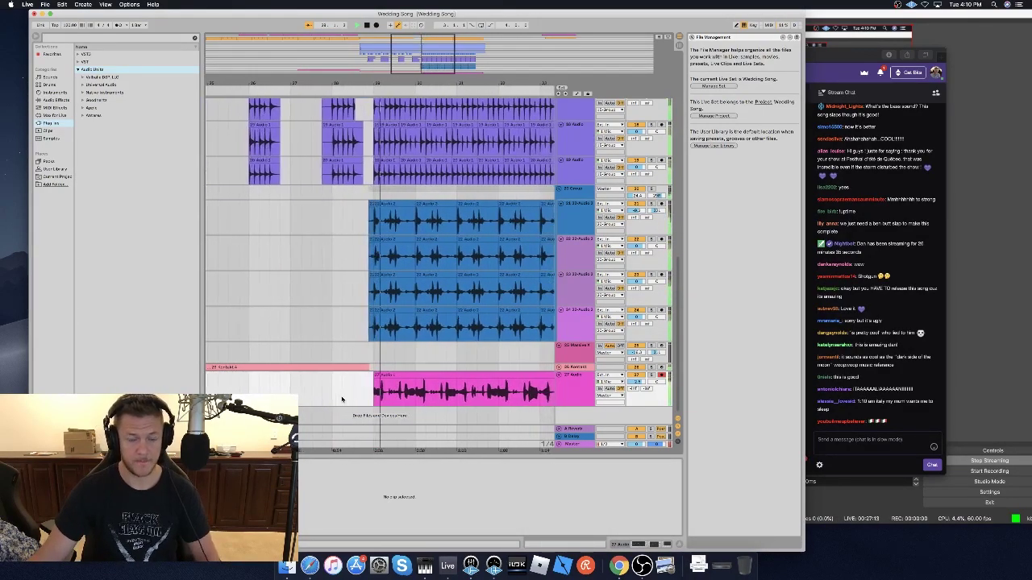
{"action": "scroll", "coordinate": [355, 396], "scroll_direction": "right", "scroll_amount": 3}
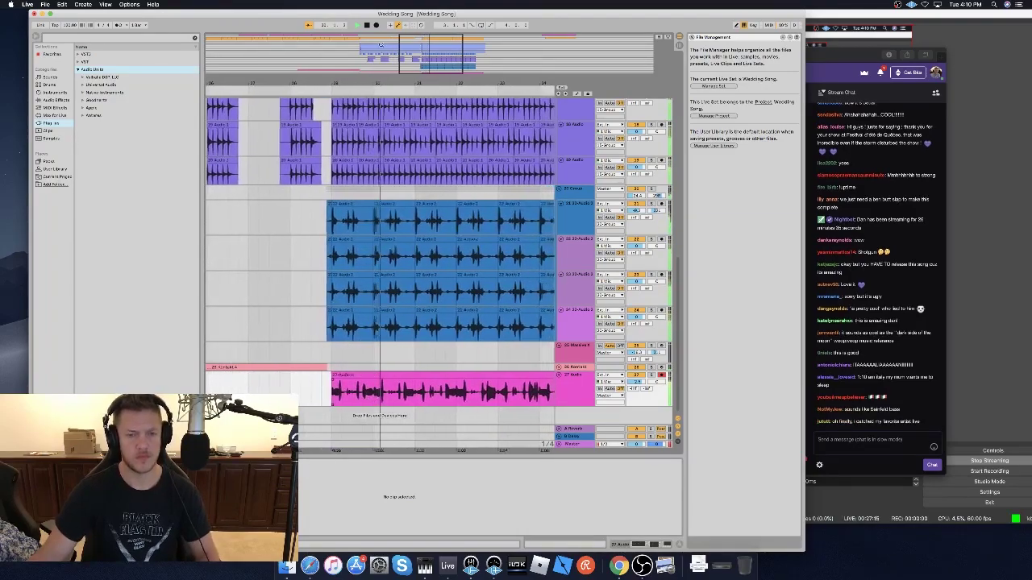
Load the Antares Auto-Key plug-in on the voice track and play the mix to detect the voice clip's key.
{"action": "left_click", "coordinate": [352, 375]}
{"action": "left_click", "coordinate": [84, 116]}
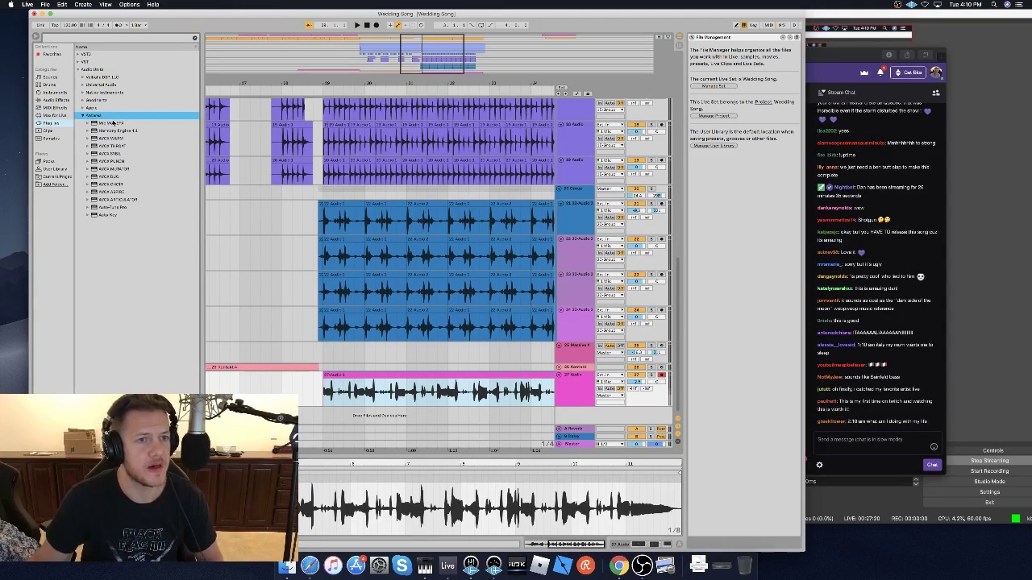
{"action": "left_click", "coordinate": [111, 207]}
{"action": "left_click", "coordinate": [102, 215]}
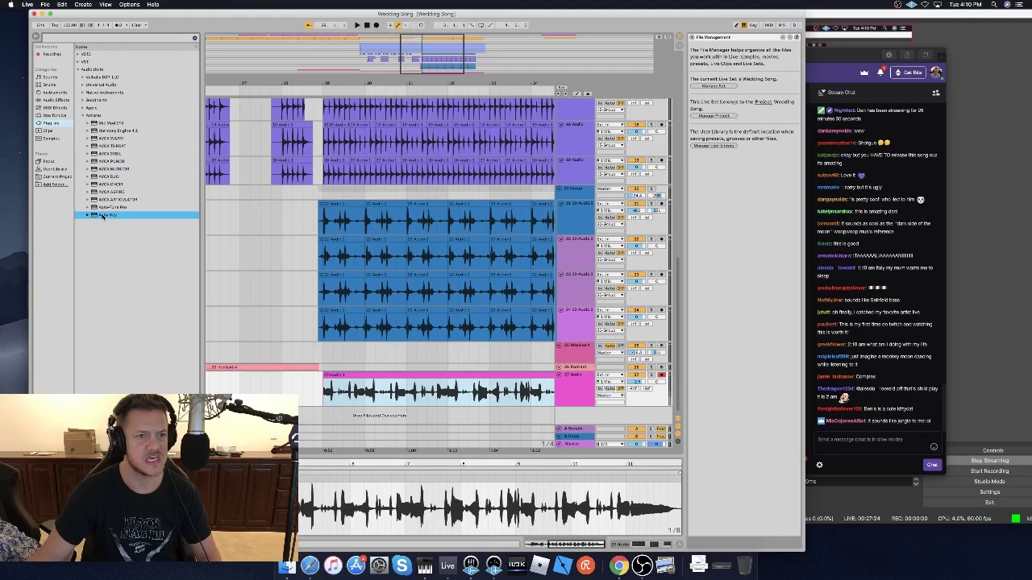
{"action": "left_click", "coordinate": [323, 400]}
{"action": "key", "text": "space"}
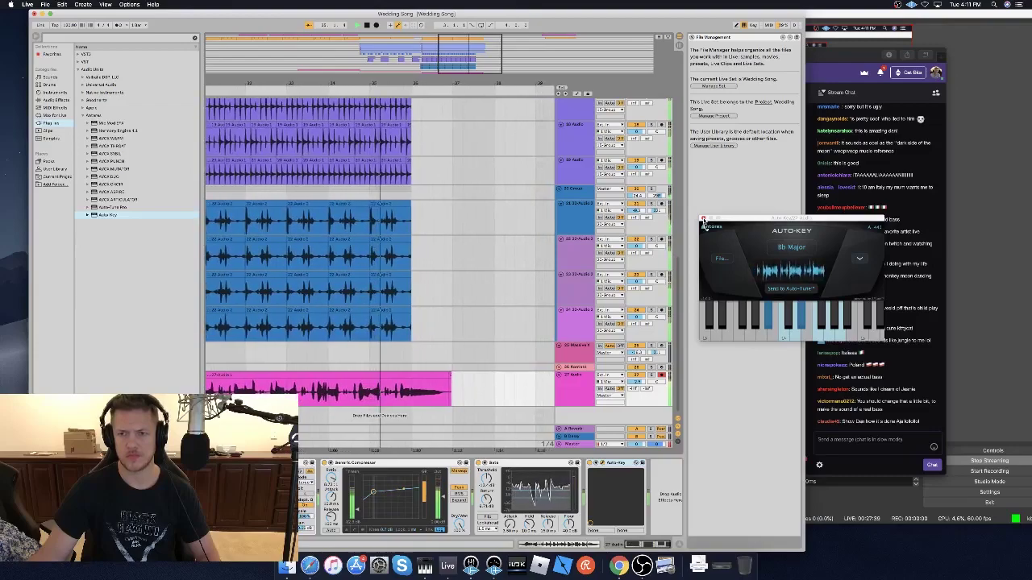
Replace Auto-Key with Antares Auto-Tune Pro after the gate on the voice track, and bring its window fully into view.
{"action": "left_click", "coordinate": [703, 219]}
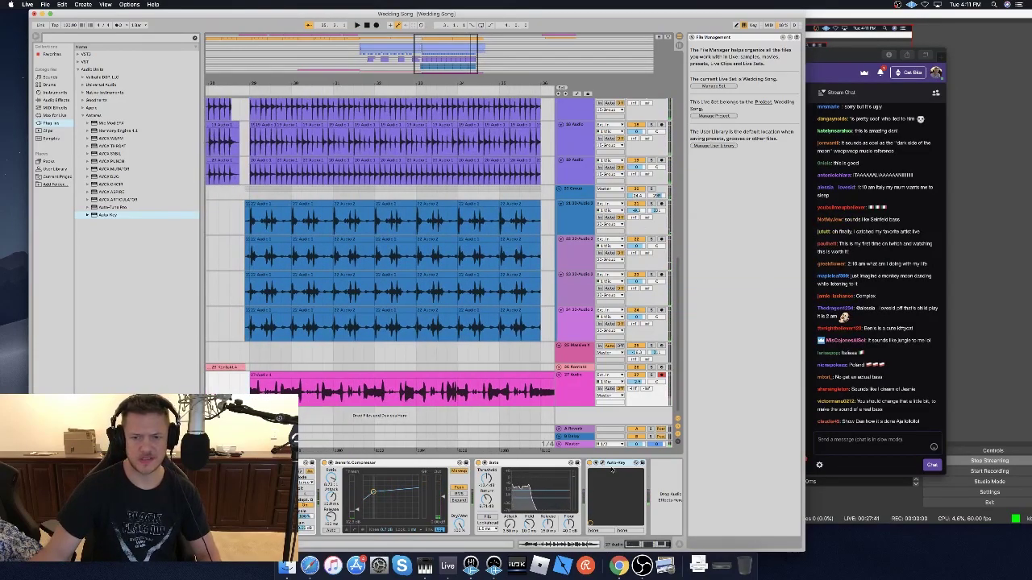
{"action": "left_click", "coordinate": [612, 470]}
{"action": "key", "text": "Delete"}
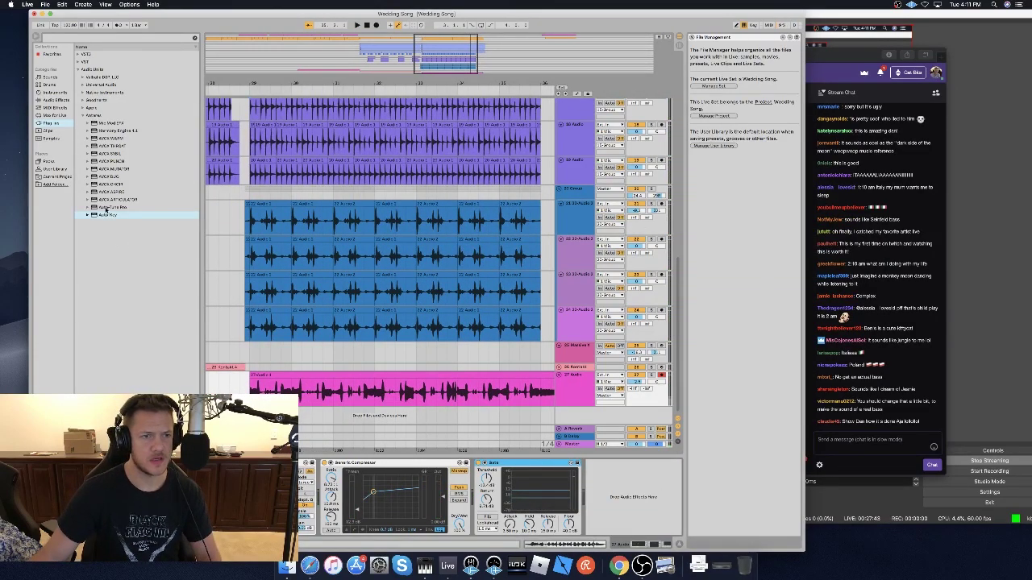
{"action": "left_click", "coordinate": [106, 208]}
{"action": "left_click_drag", "start_coordinate": [113, 207], "coordinate": [607, 508]}
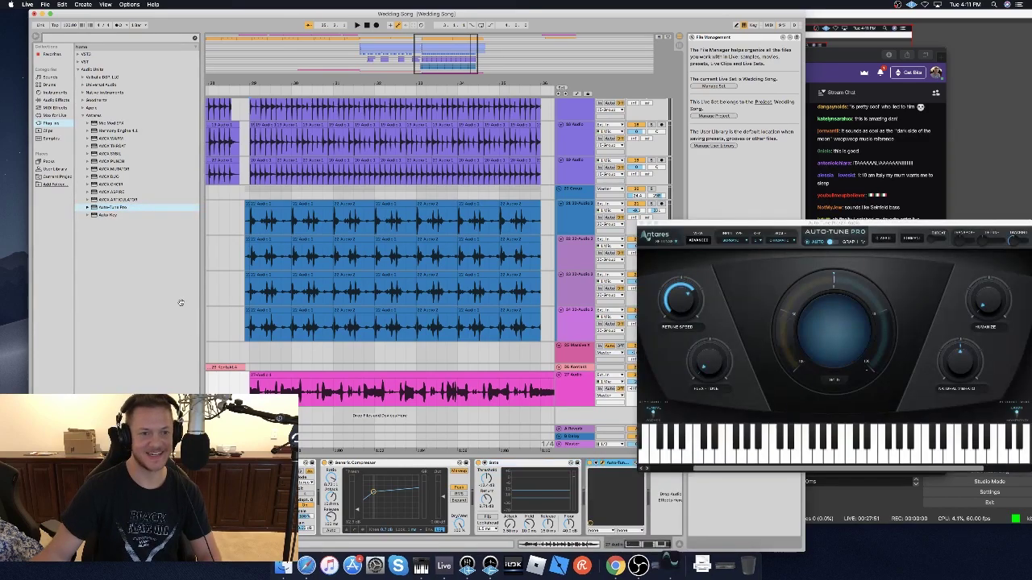
{"action": "left_click_drag", "start_coordinate": [649, 224], "coordinate": [262, 196]}
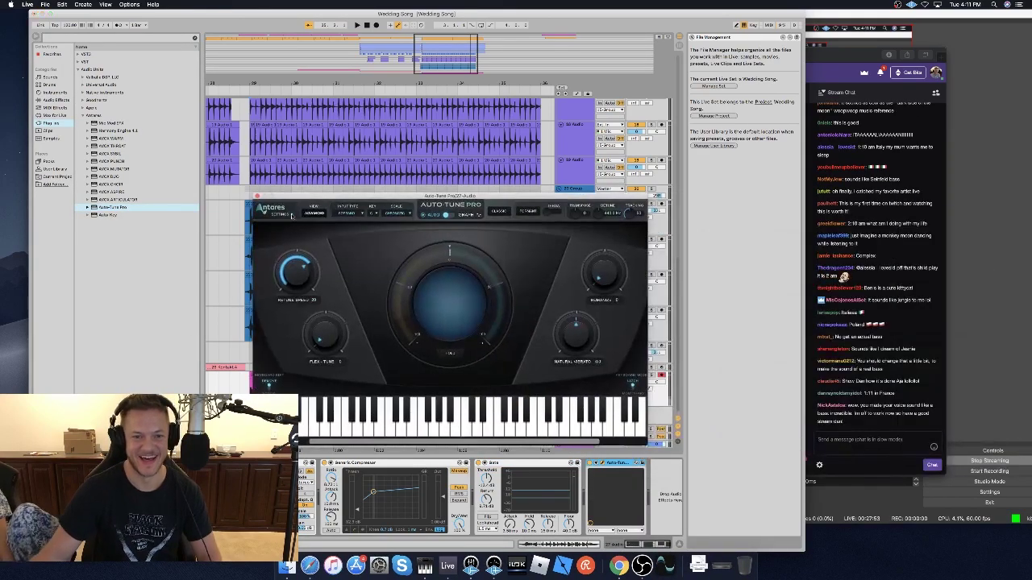
Set Auto-Tune Pro's key to Bb, its scale to Major and its input type to Bass Inst.
{"action": "left_click", "coordinate": [374, 216]}
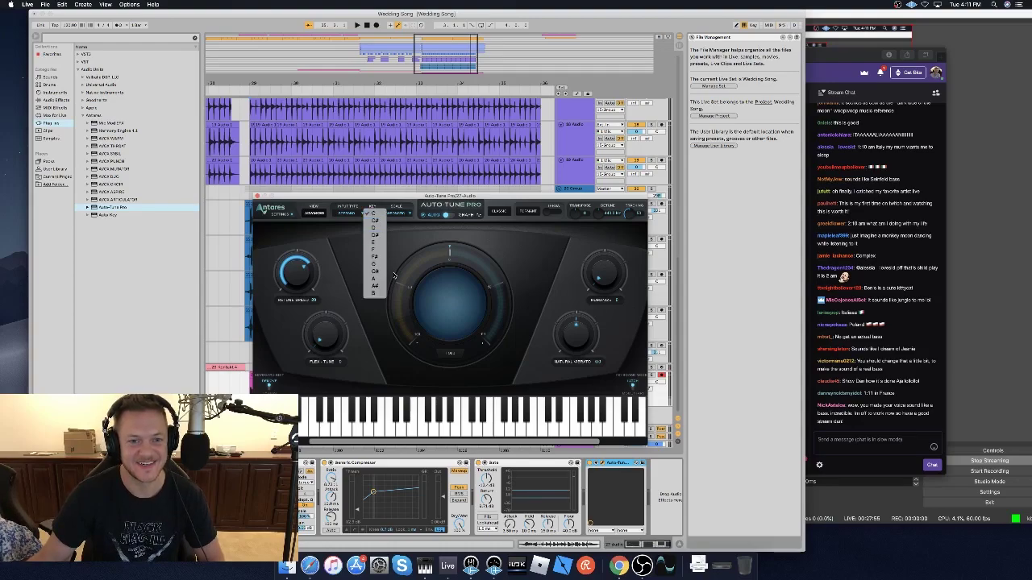
{"action": "left_click", "coordinate": [379, 294]}
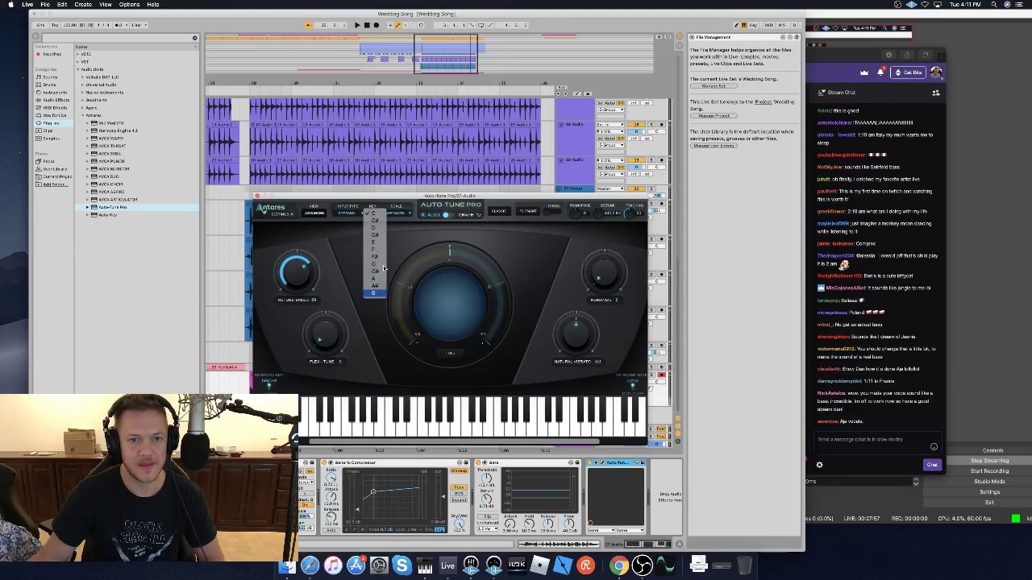
{"action": "left_click", "coordinate": [387, 215]}
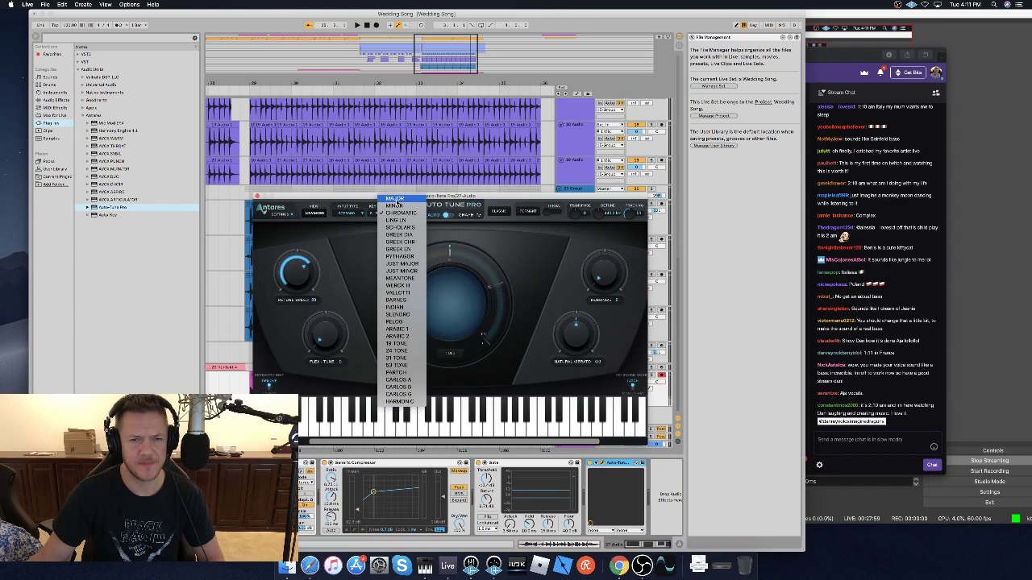
{"action": "left_click", "coordinate": [405, 201]}
{"action": "left_click", "coordinate": [375, 211]}
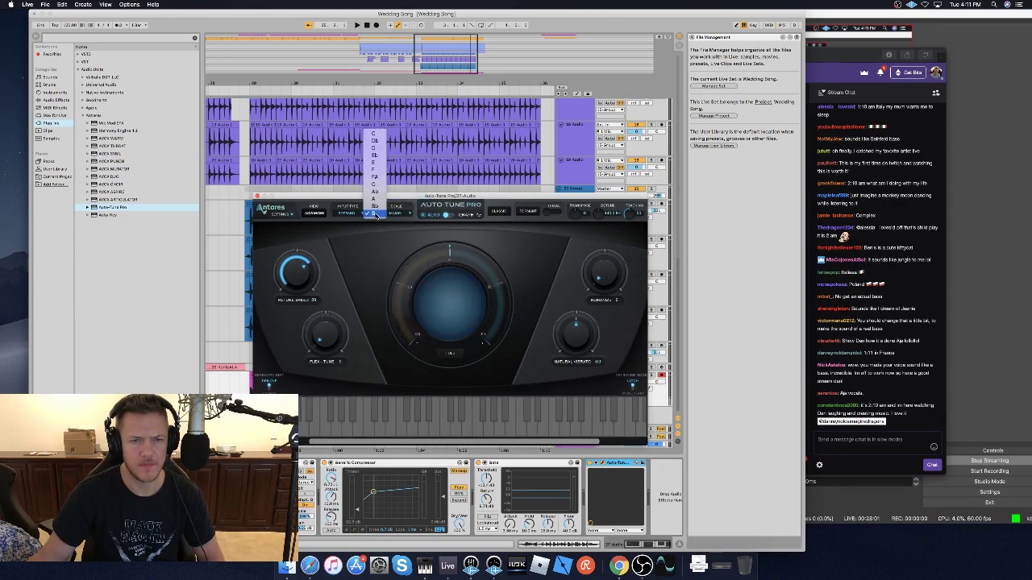
{"action": "left_click", "coordinate": [375, 206]}
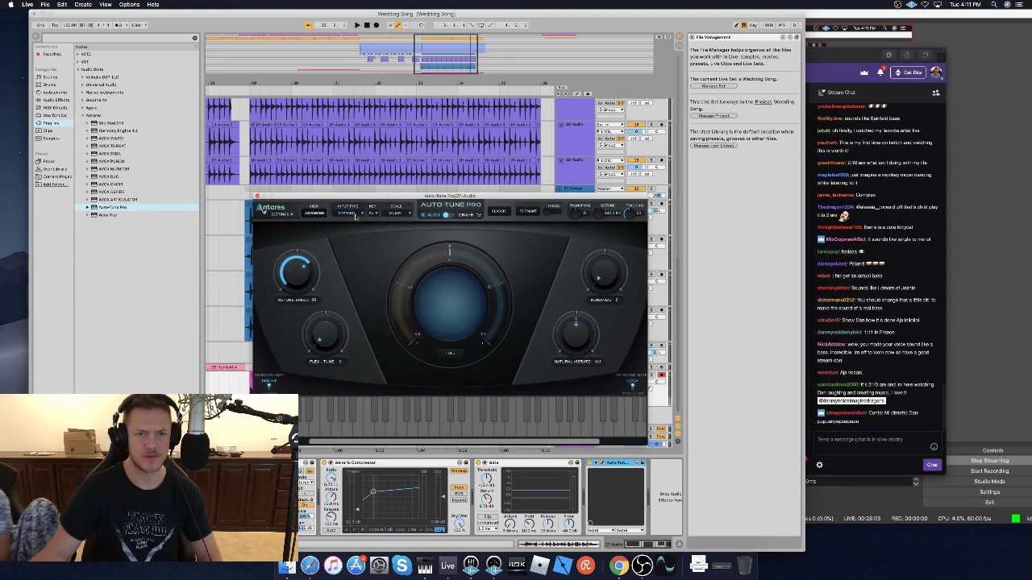
{"action": "left_click", "coordinate": [355, 216]}
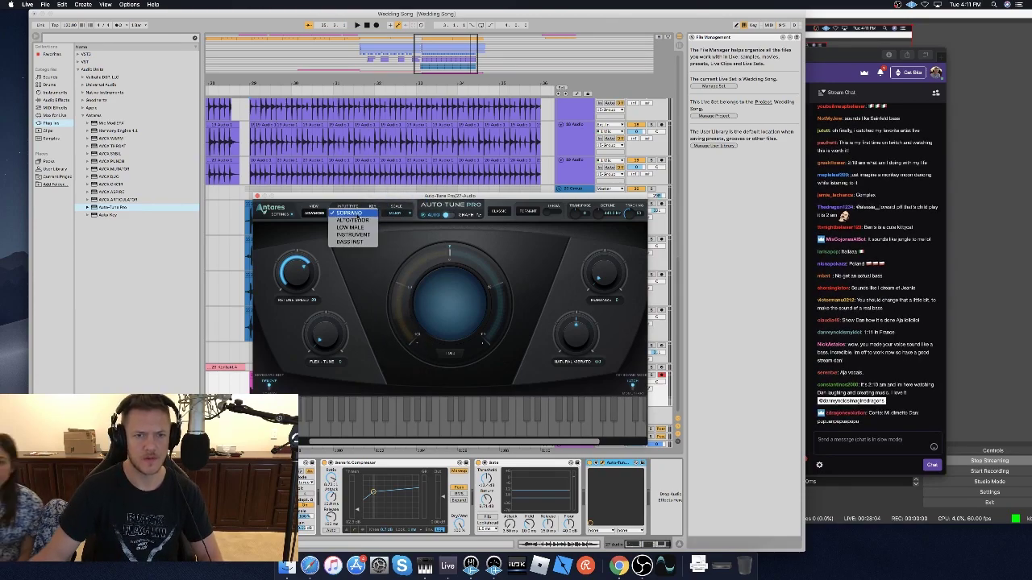
{"action": "left_click", "coordinate": [360, 242]}
Play the mix while adjusting Auto-Tune Pro's retune speed for faster correction and trying its Flex-Tune, and close the plug-in window.
{"action": "key", "text": "space"}
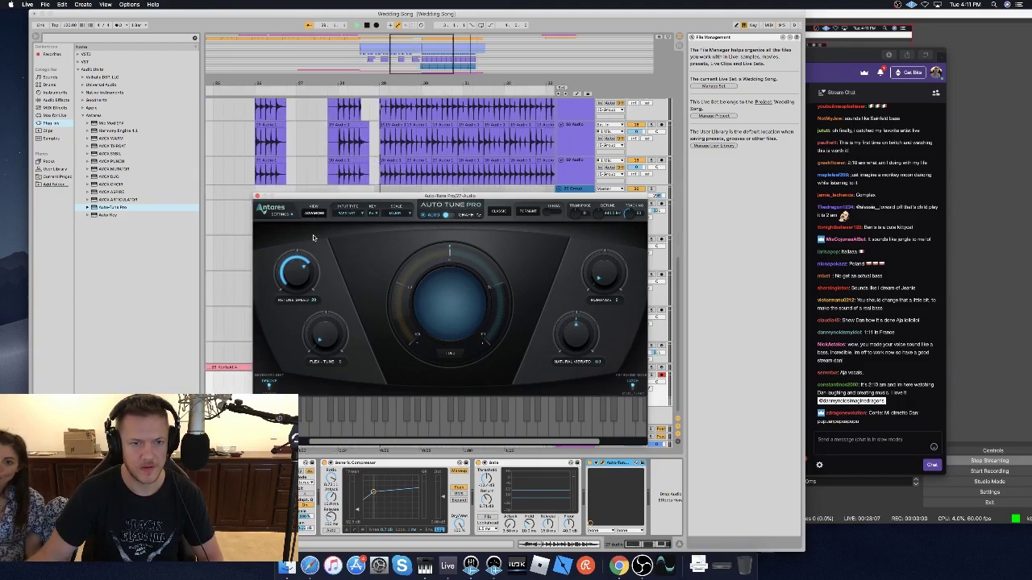
{"action": "left_click_drag", "start_coordinate": [299, 274], "coordinate": [299, 274]}
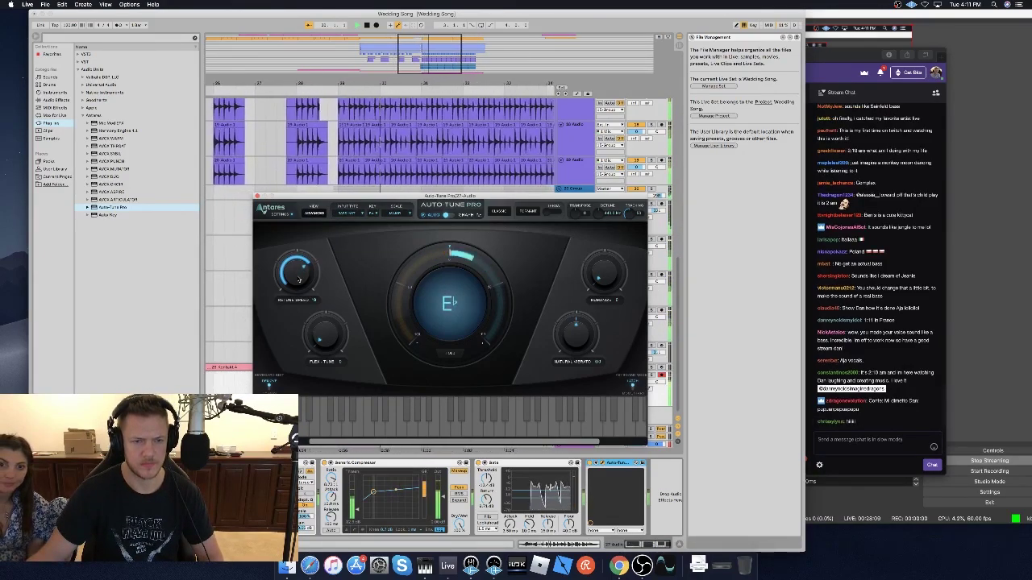
{"action": "mouse_move", "coordinate": [320, 344]}
{"action": "left_mouse_down"}
{"action": "mouse_move", "coordinate": [319, 329]}
{"action": "mouse_move", "coordinate": [313, 356]}
{"action": "left_mouse_up"}
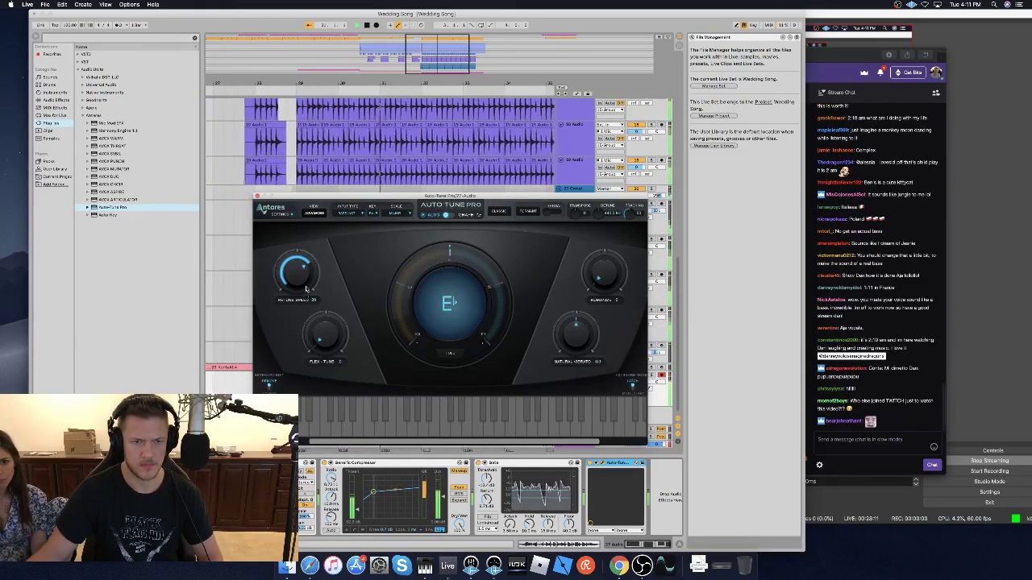
{"action": "left_click_drag", "start_coordinate": [301, 284], "coordinate": [303, 272]}
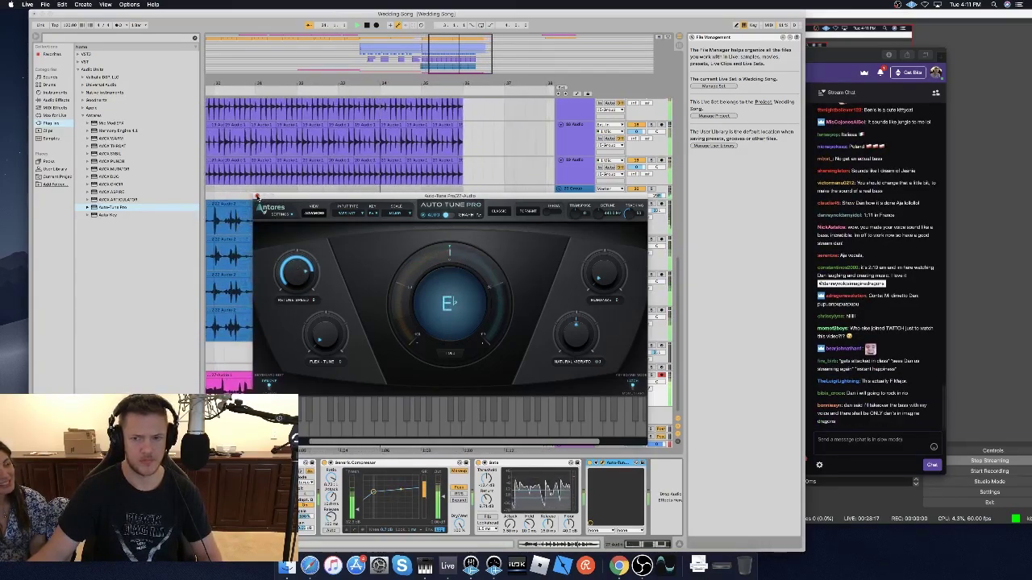
{"action": "left_click", "coordinate": [256, 197]}
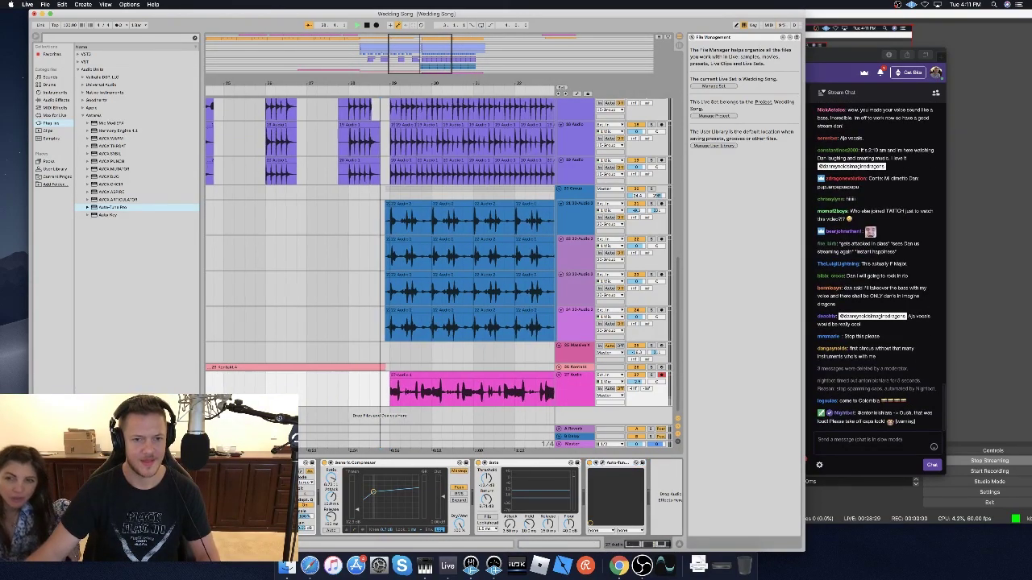
Play the mix repeatedly from before the blue clips to past their end to judge the tuned voice part.
{"action": "key", "text": "space"}
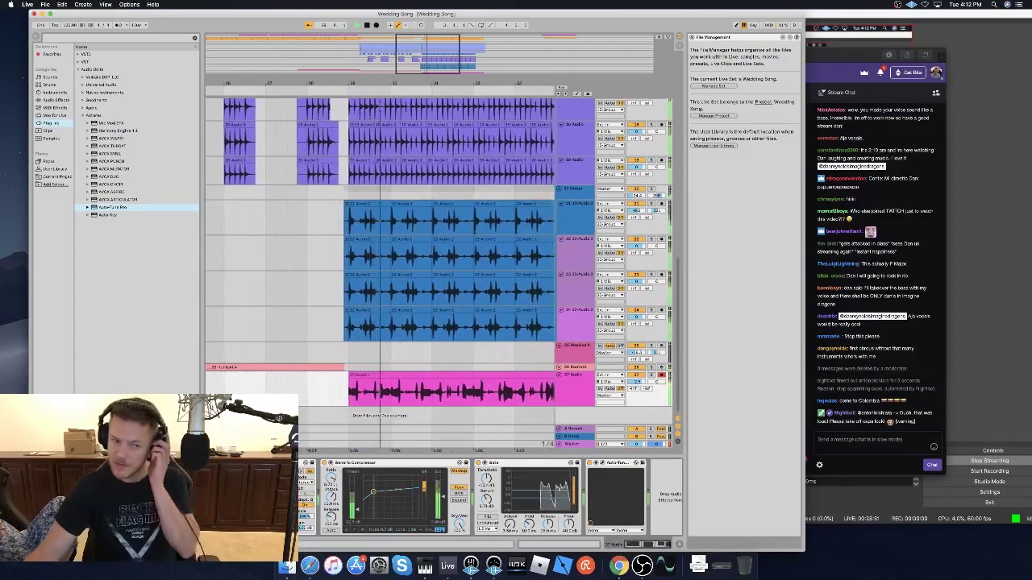
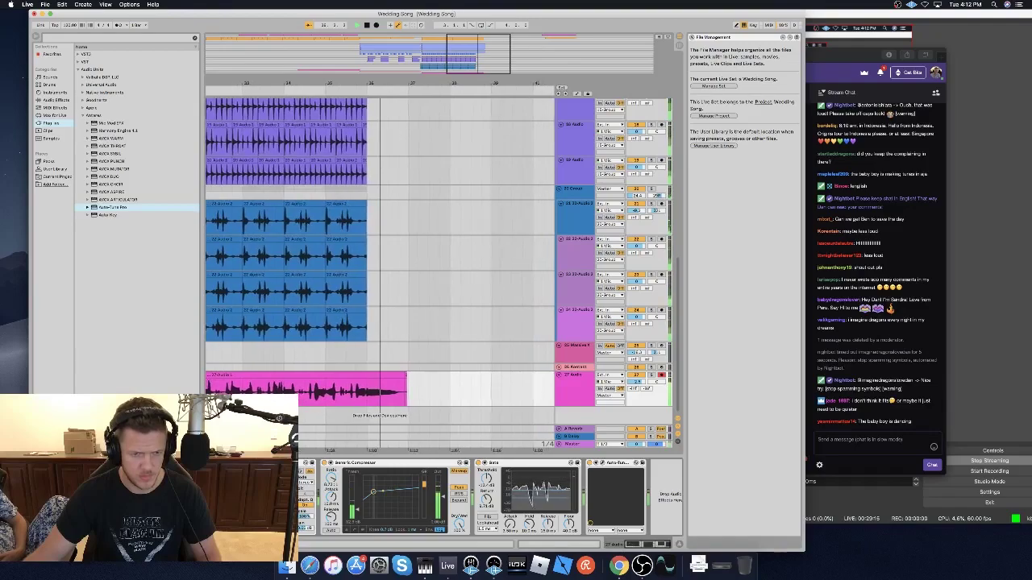
{"action": "key", "text": "space"}
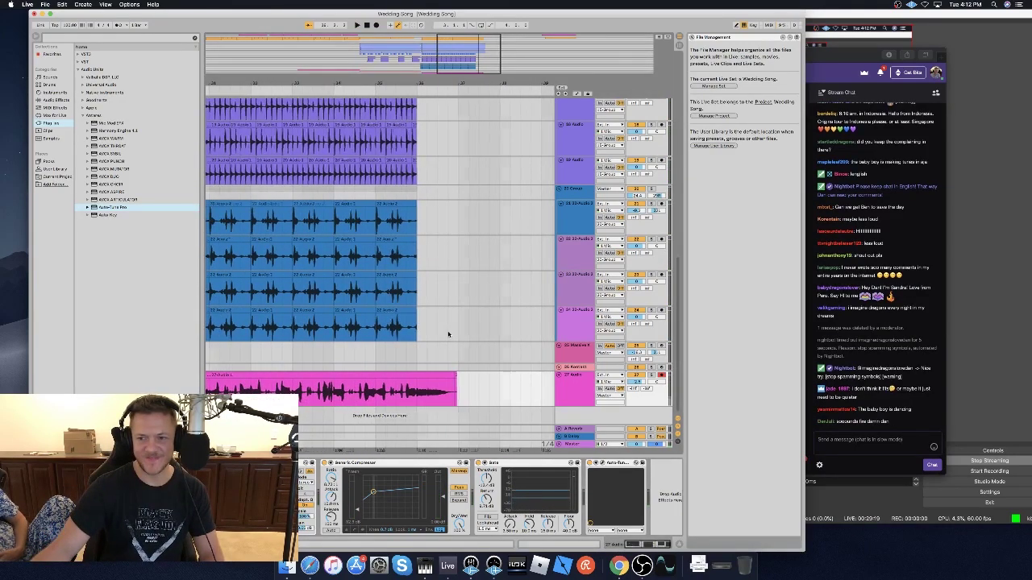
{"action": "scroll", "coordinate": [448, 335], "scroll_direction": "left", "scroll_amount": 5}
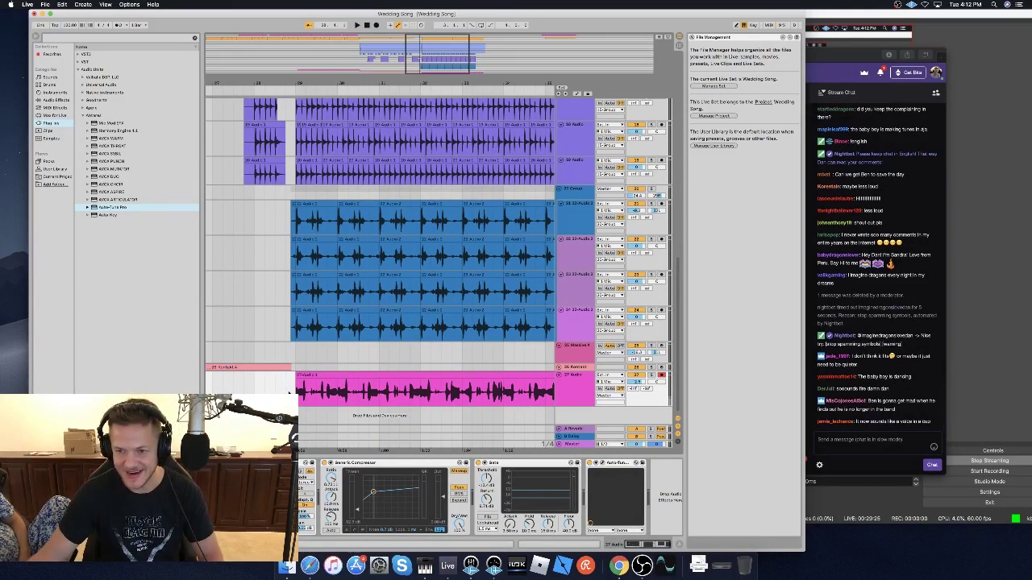
{"action": "scroll", "coordinate": [288, 392], "scroll_direction": "left", "scroll_amount": 2}
{"action": "key", "text": "space"}
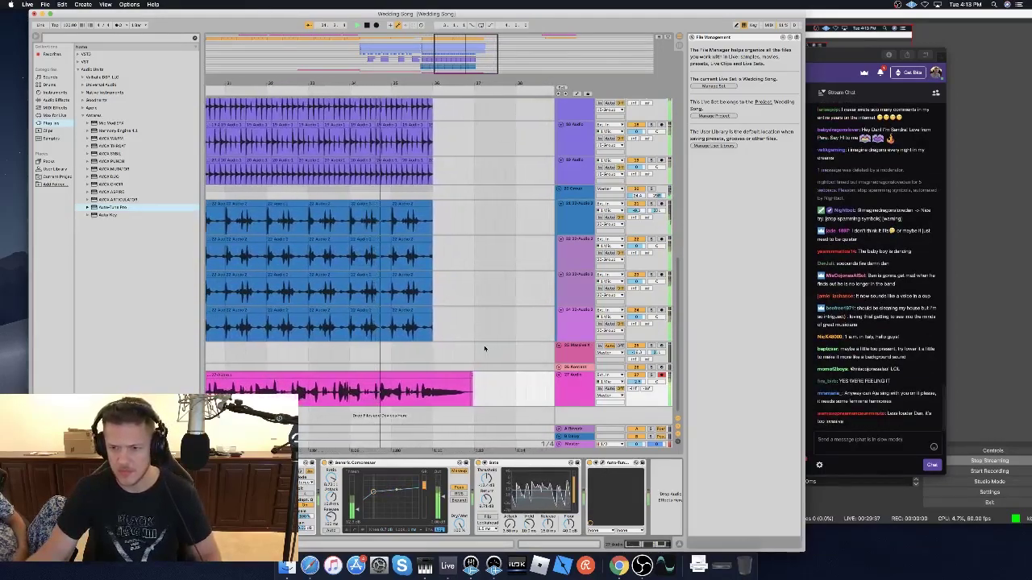
{"action": "key", "text": "space"}
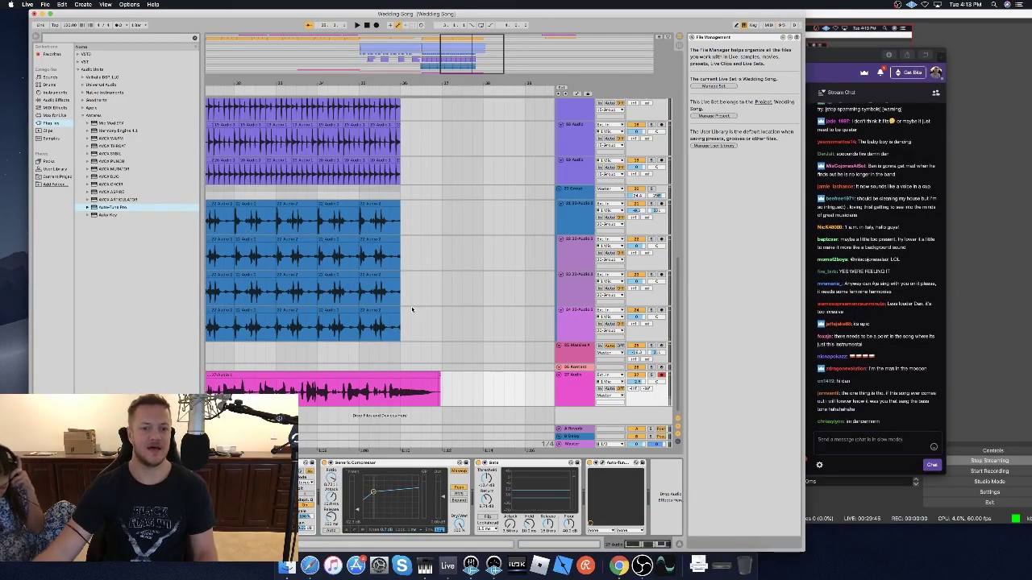
{"action": "scroll", "coordinate": [412, 308], "scroll_direction": "left", "scroll_amount": 5}
{"action": "scroll", "coordinate": [306, 389], "scroll_direction": "left", "scroll_amount": 3}
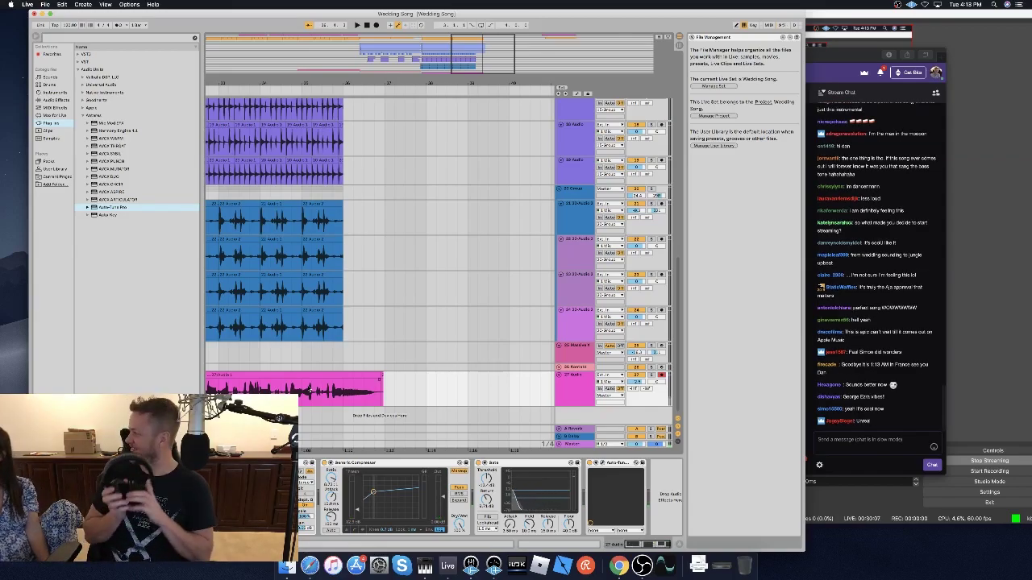
Select the voice clip's full time span across all tracks, from the voice track up to the topmost audio track.
{"action": "scroll", "coordinate": [323, 359], "scroll_direction": "left", "scroll_amount": 4}
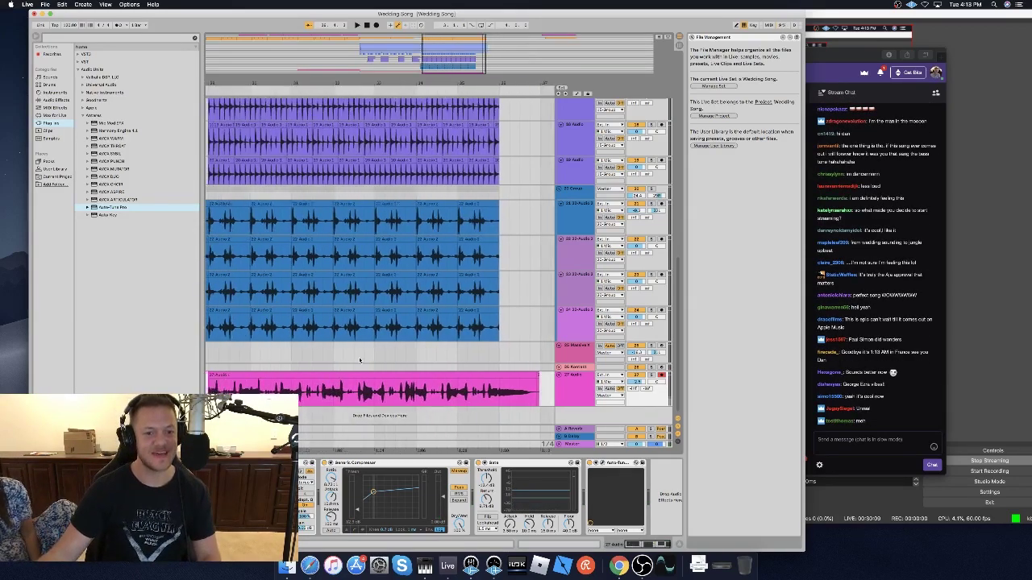
{"action": "left_click_drag", "start_coordinate": [449, 85], "coordinate": [404, 65]}
{"action": "key", "text": "minus"}
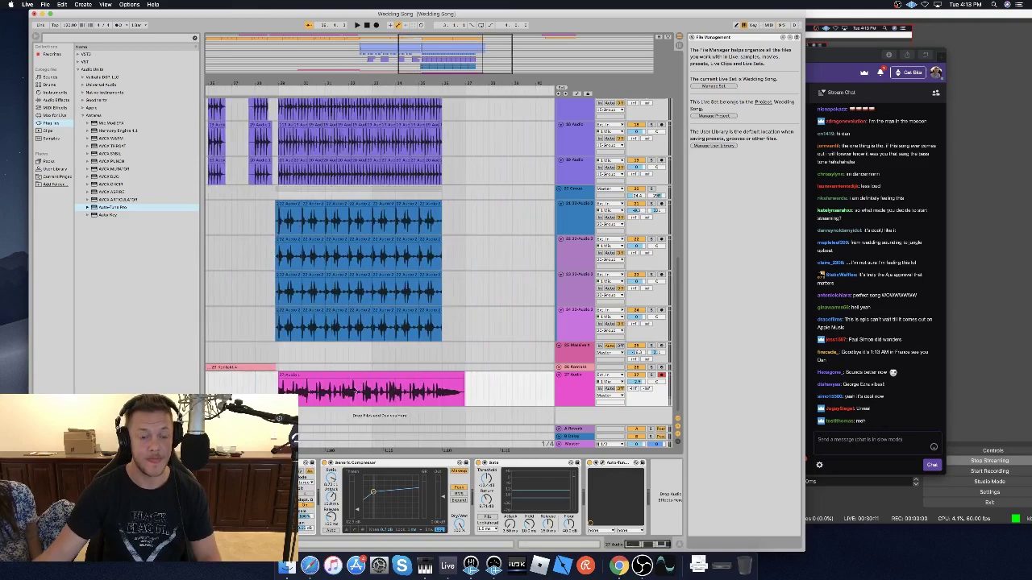
{"action": "left_click_drag", "start_coordinate": [279, 390], "coordinate": [484, 295]}
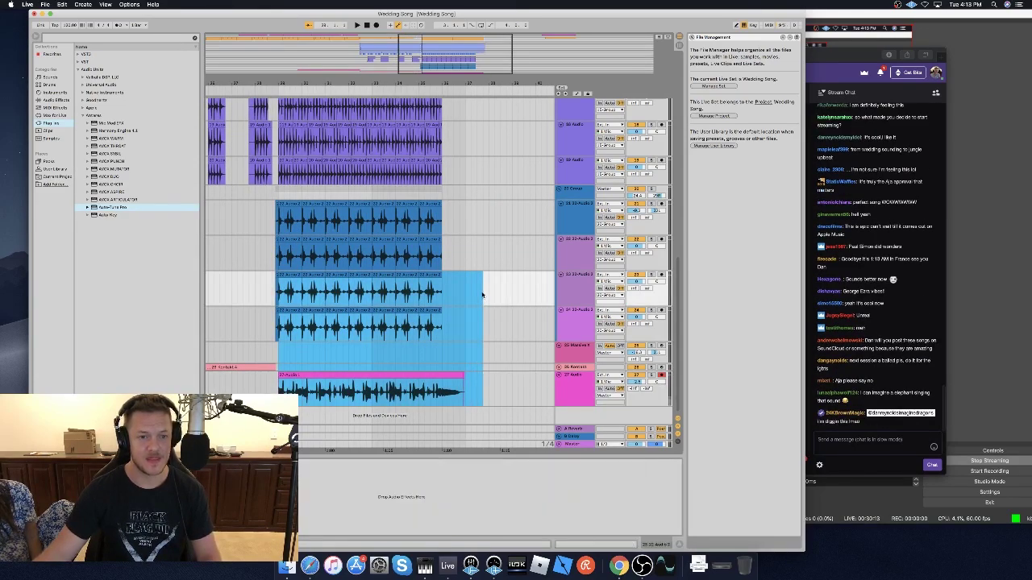
{"action": "scroll", "coordinate": [482, 296], "scroll_direction": "up", "scroll_amount": 8}
{"action": "scroll", "coordinate": [482, 296], "scroll_direction": "up", "scroll_amount": 5}
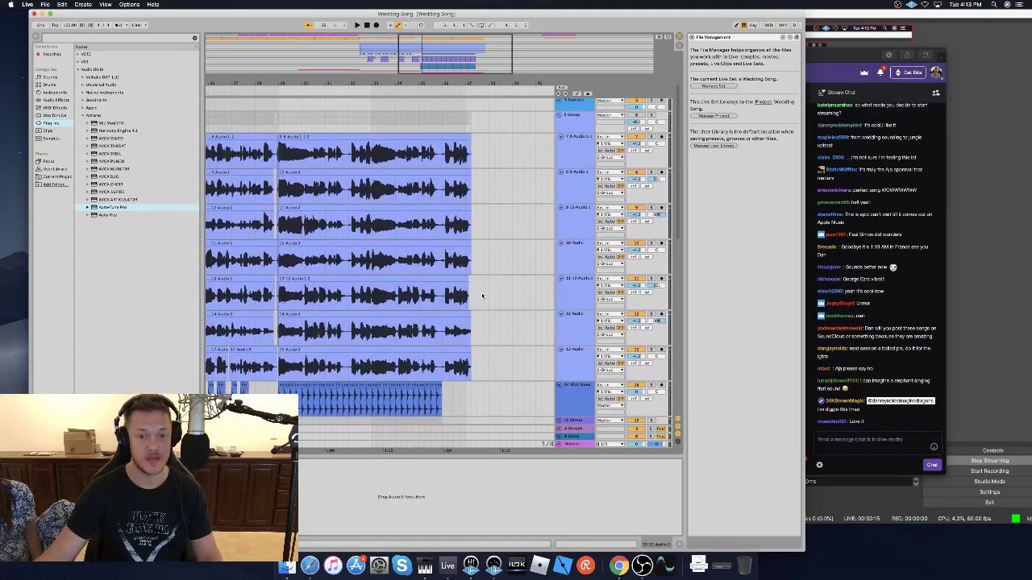
{"action": "left_click", "coordinate": [467, 103], "text": "shift"}
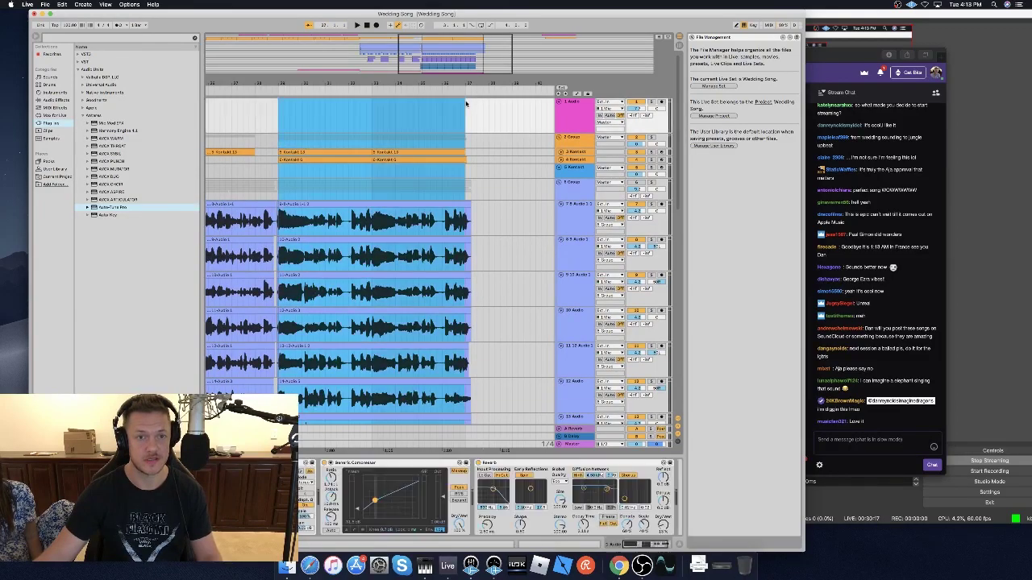
Duplicate the selected section across all tracks and delete the audio clips on tracks 7 to 9 from its first occurrence.
{"action": "key", "text": "ctrl+d"}
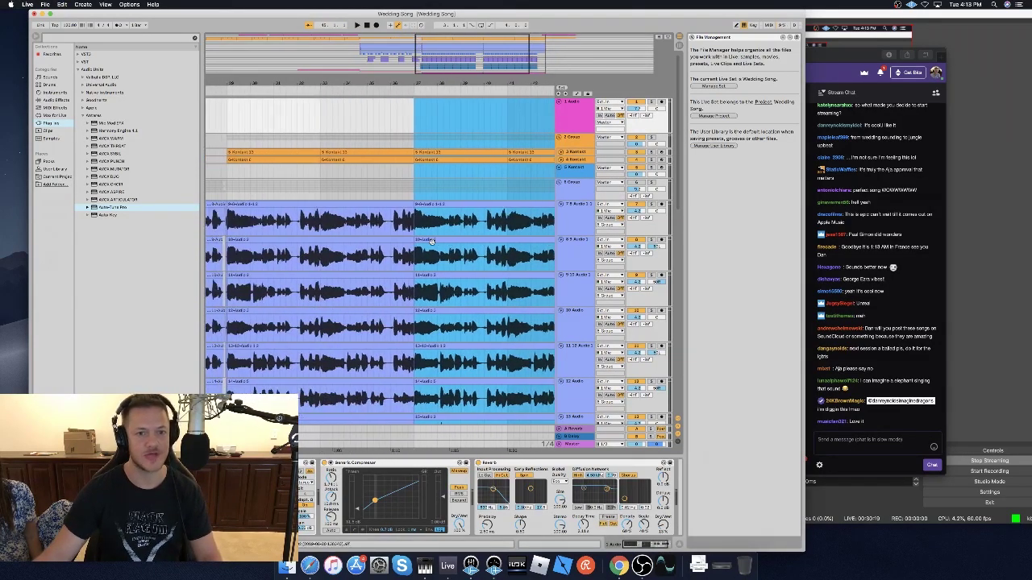
{"action": "left_click", "coordinate": [316, 203]}
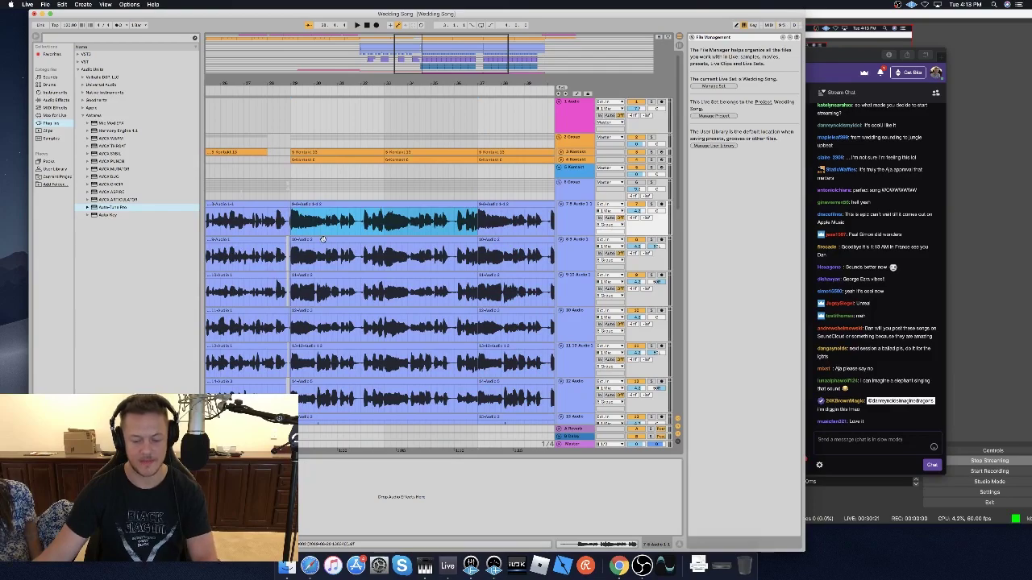
{"action": "key", "text": "Delete"}
{"action": "left_click", "coordinate": [333, 246]}
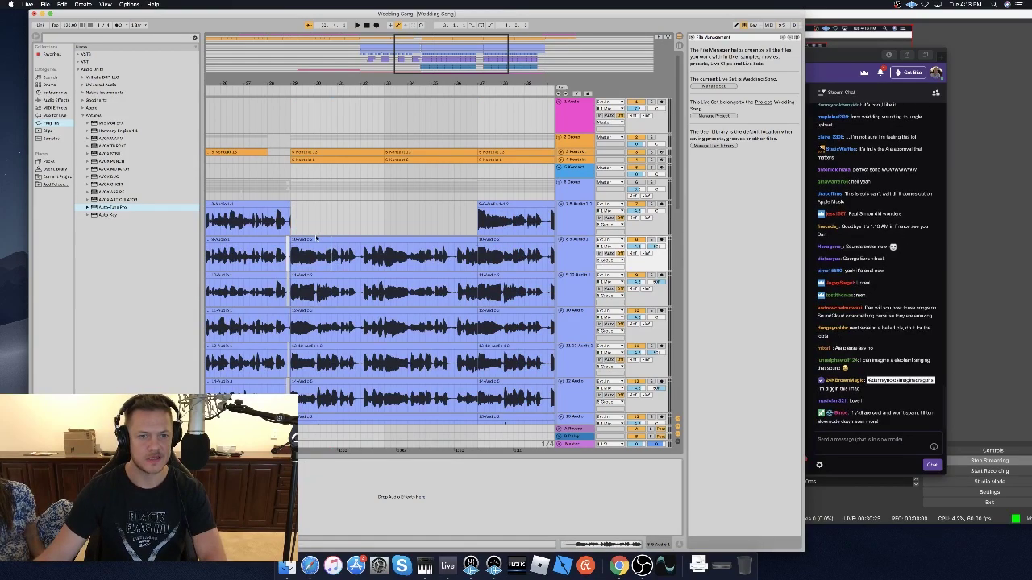
{"action": "key", "text": "Delete"}
{"action": "left_click", "coordinate": [309, 274]}
{"action": "key", "text": "Delete"}
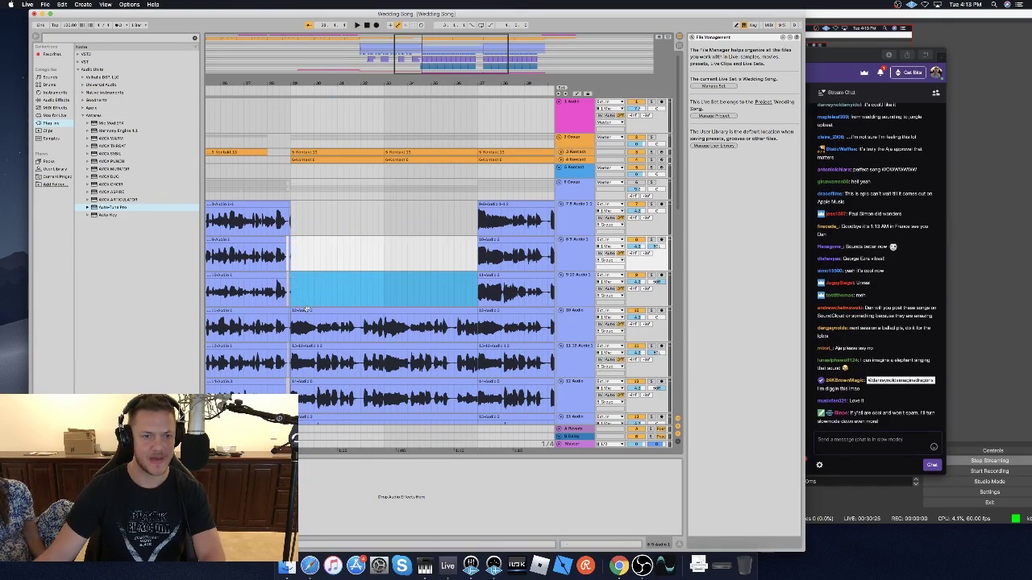
Delete the matching audio clips on tracks 10 to 13 from the same section.
{"action": "left_click", "coordinate": [307, 312]}
{"action": "key", "text": "Delete"}
{"action": "left_click", "coordinate": [308, 349]}
{"action": "key", "text": "Delete"}
{"action": "left_click", "coordinate": [304, 384]}
{"action": "key", "text": "Delete"}
{"action": "scroll", "coordinate": [315, 357], "scroll_direction": "down", "scroll_amount": 3}
{"action": "left_click", "coordinate": [311, 341]}
{"action": "key", "text": "Delete"}
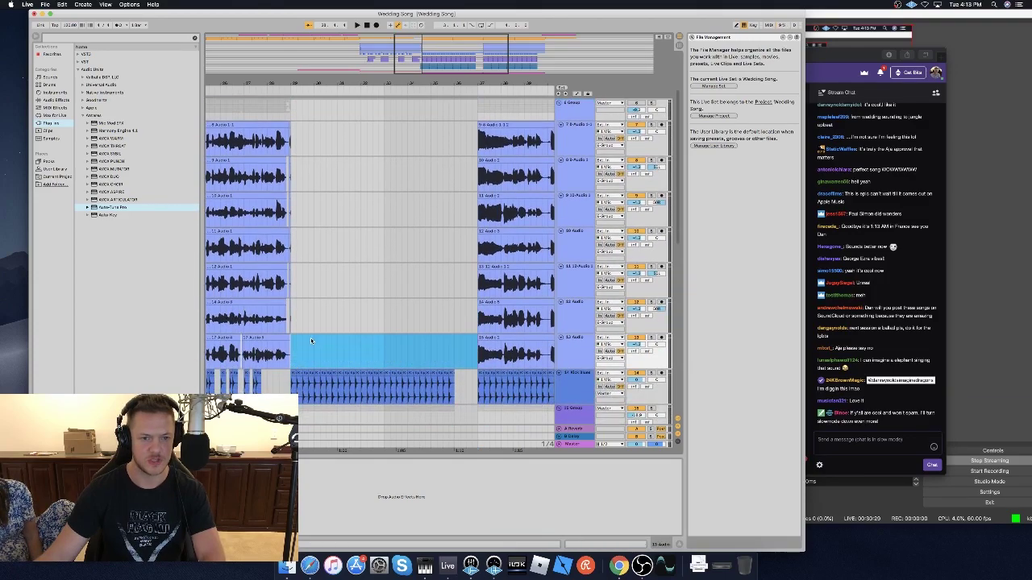
Delete the leftover clip slivers at the start of the emptied section on the grouped audio tracks.
{"action": "left_click_drag", "start_coordinate": [289, 324], "coordinate": [314, 242]}
{"action": "left_click_drag", "start_coordinate": [435, 61], "coordinate": [434, 72]}
{"action": "left_click_drag", "start_coordinate": [382, 140], "coordinate": [313, 358]}
{"action": "key", "text": "Delete"}
Play back the arrangement through the emptied section and examine the clips on the audio and percussion tracks.
{"action": "left_click_drag", "start_coordinate": [420, 47], "coordinate": [404, 16]}
{"action": "key", "text": "space"}
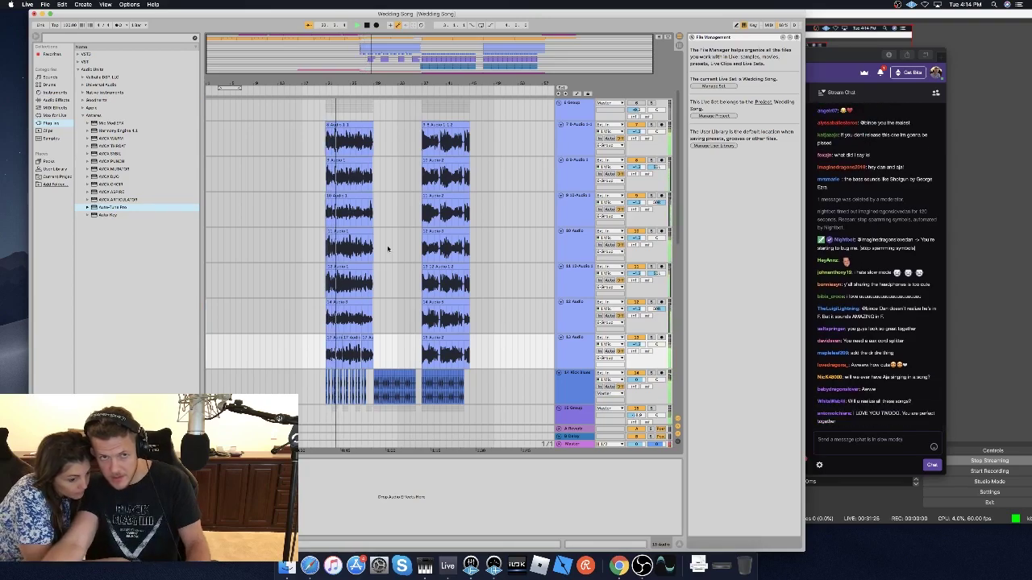
{"action": "scroll", "coordinate": [400, 246], "scroll_direction": "up", "scroll_amount": 3}
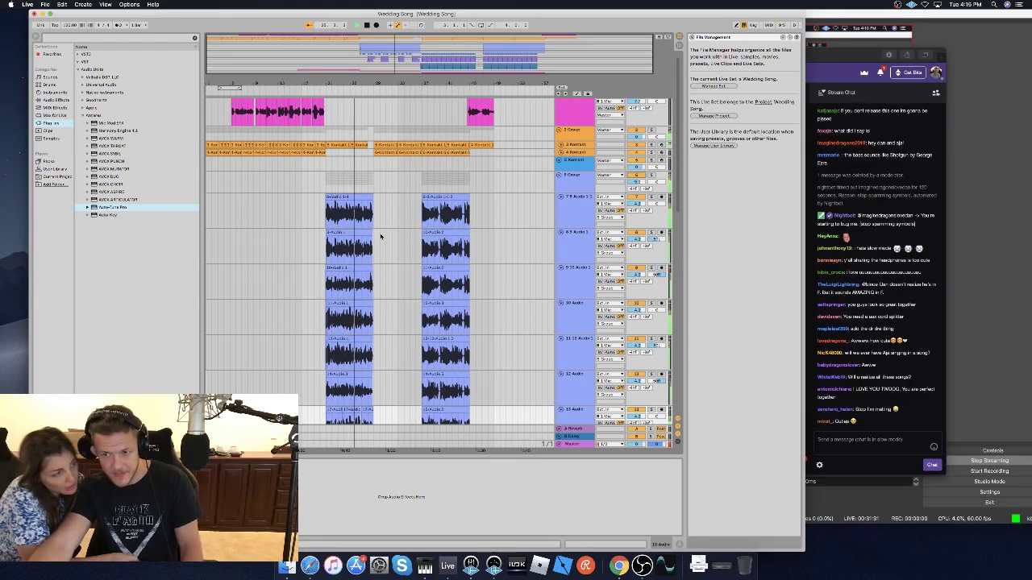
{"action": "scroll", "coordinate": [380, 237], "scroll_direction": "down", "scroll_amount": 3}
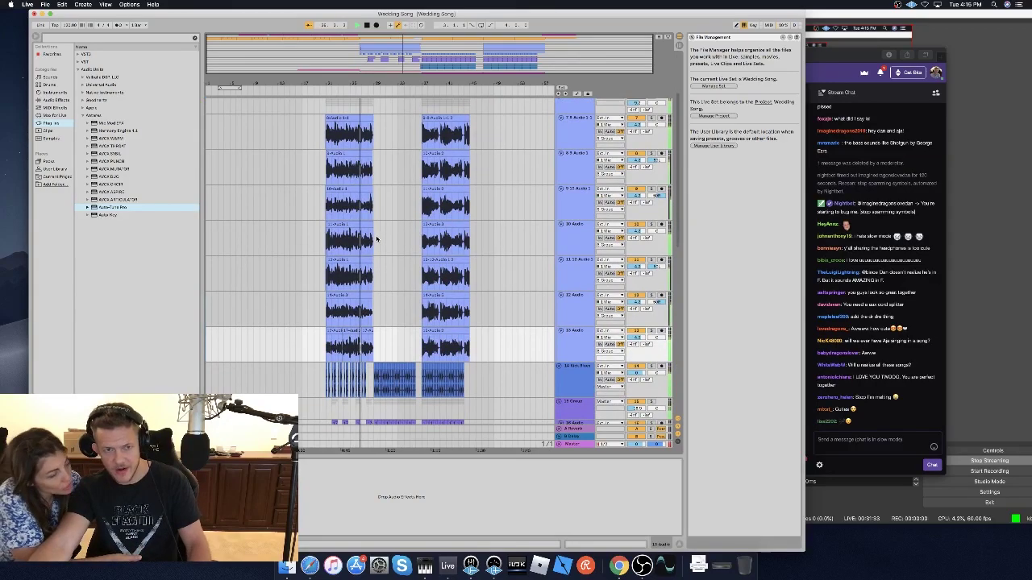
{"action": "scroll", "coordinate": [378, 237], "scroll_direction": "down", "scroll_amount": 4}
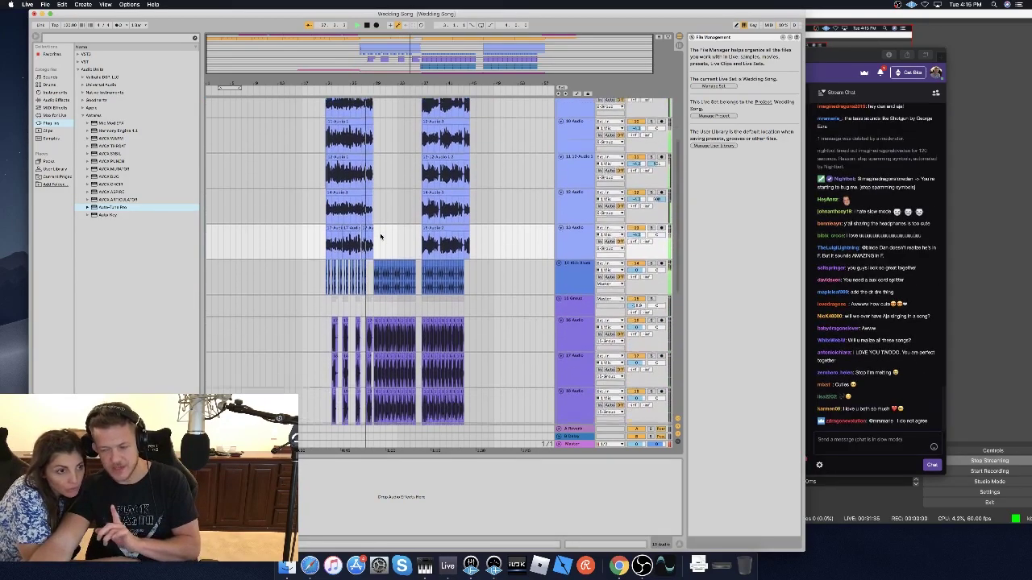
{"action": "scroll", "coordinate": [380, 236], "scroll_direction": "down", "scroll_amount": 2}
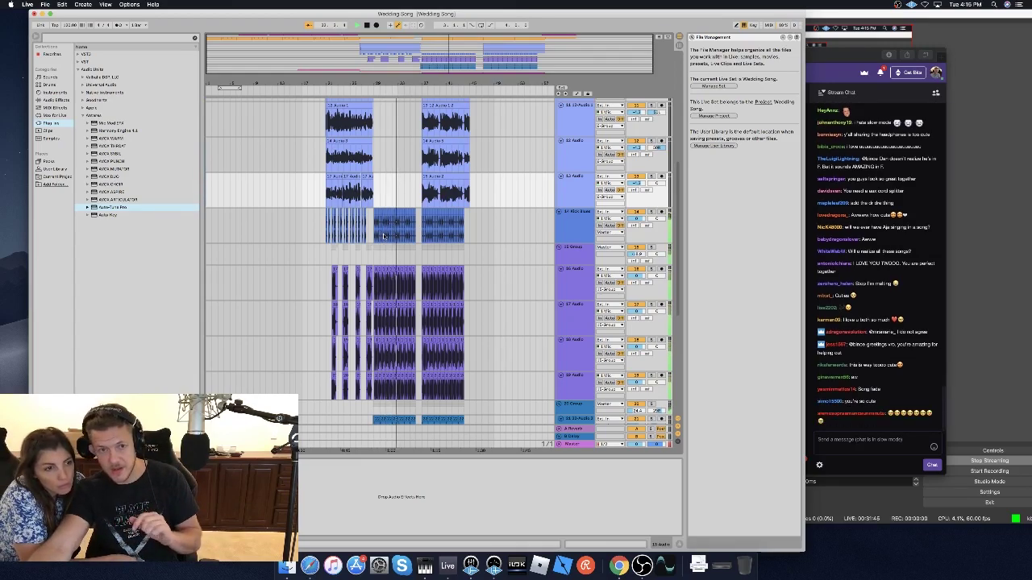
Delete the second half of the section without grouped audio clips on tracks 13 down to 25.
{"action": "left_click_drag", "start_coordinate": [397, 202], "coordinate": [420, 285]}
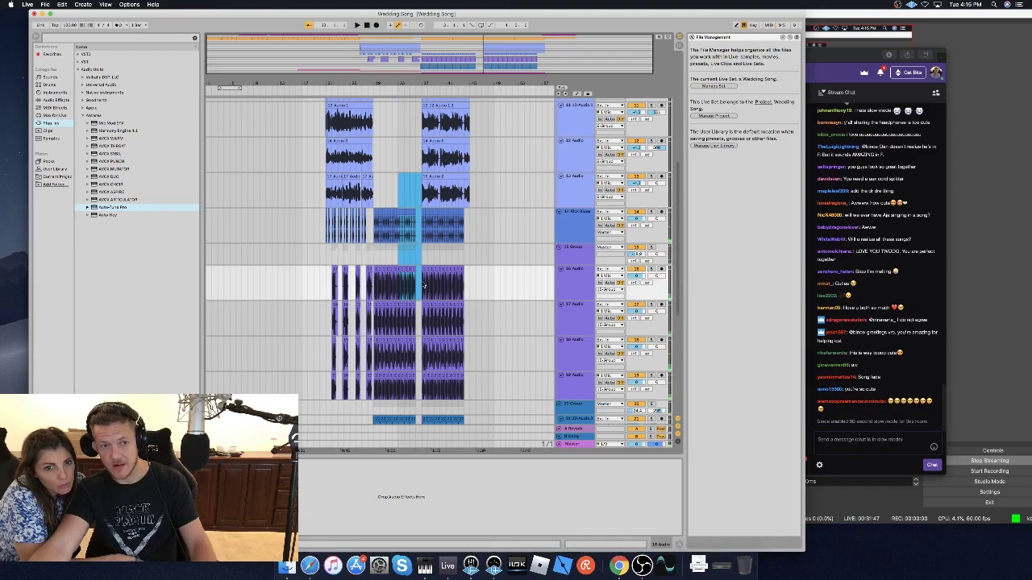
{"action": "left_click", "coordinate": [419, 285]}
{"action": "scroll", "coordinate": [419, 382], "scroll_direction": "down", "scroll_amount": 5}
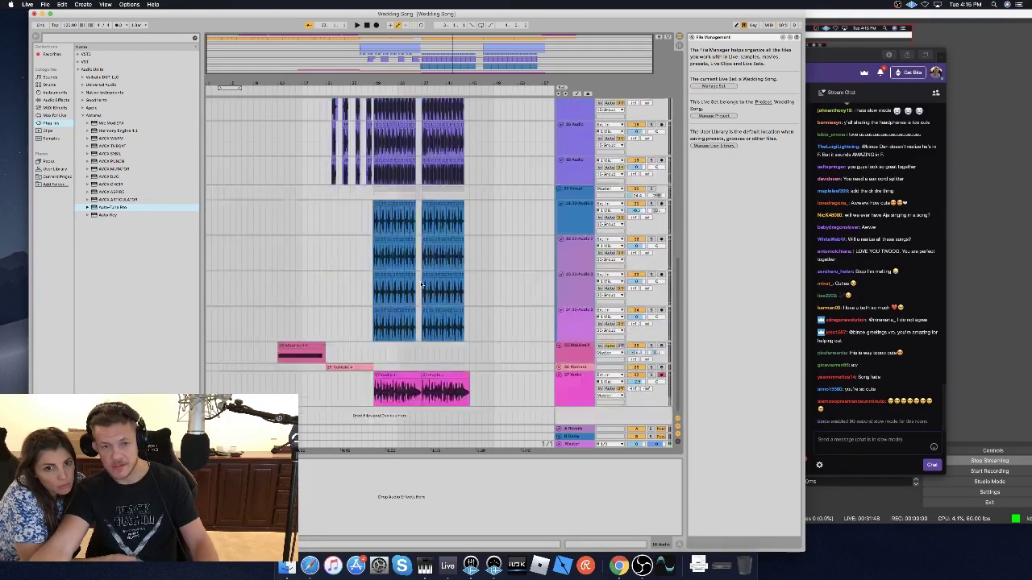
{"action": "left_click", "coordinate": [419, 353], "text": "shift"}
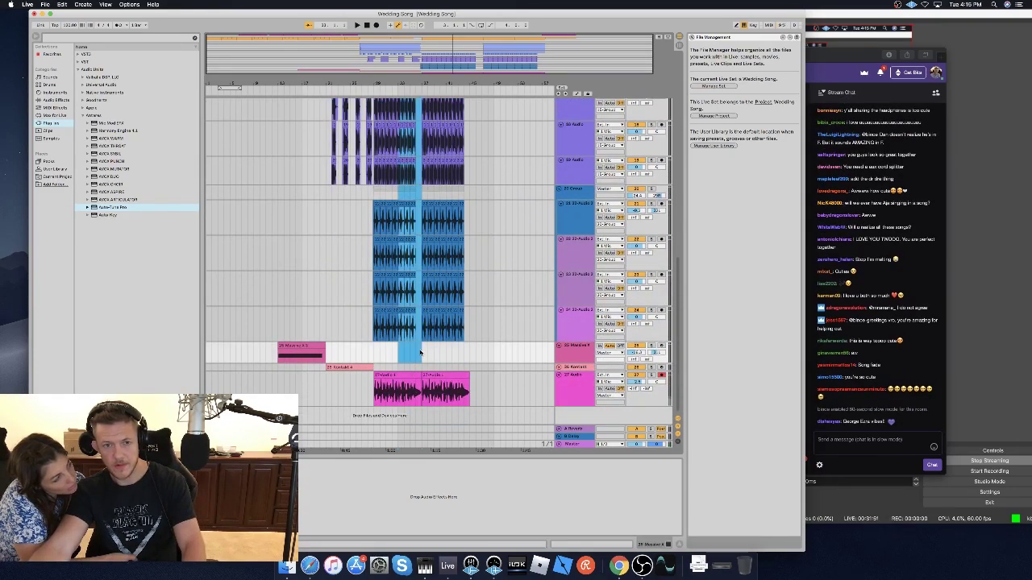
{"action": "key", "text": "Delete"}
Select everything from the second copy onward on all tracks and move it earlier to close the gap after the remaining half section.
{"action": "left_click_drag", "start_coordinate": [491, 390], "coordinate": [420, 303]}
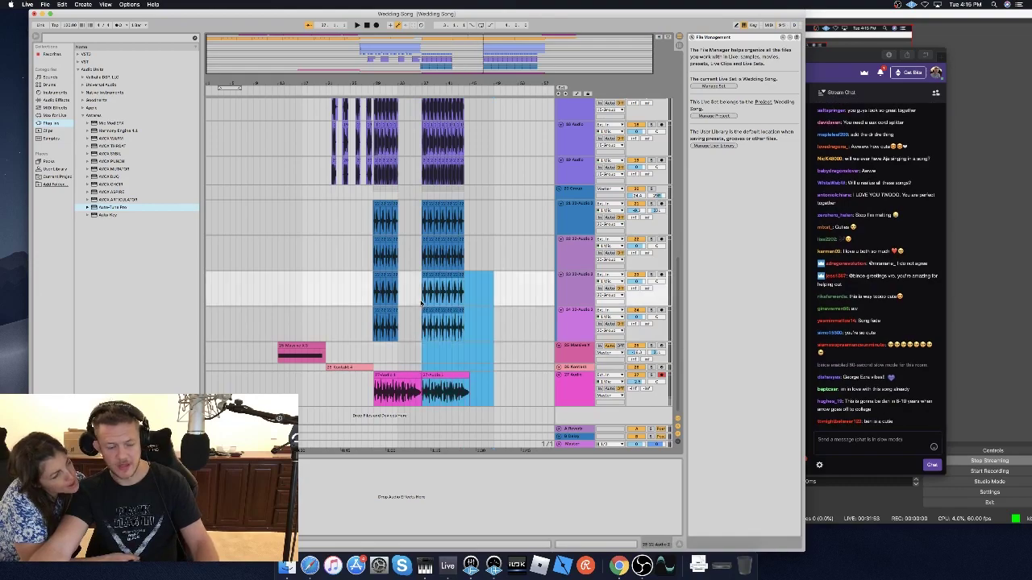
{"action": "scroll", "coordinate": [420, 303], "scroll_direction": "up", "scroll_amount": 10}
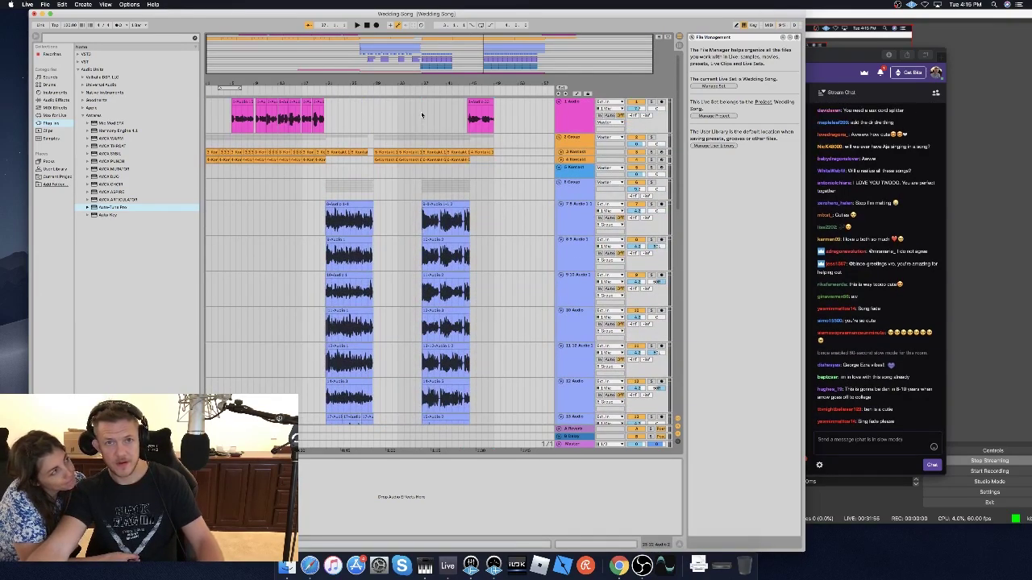
{"action": "left_click", "coordinate": [421, 113], "text": "shift"}
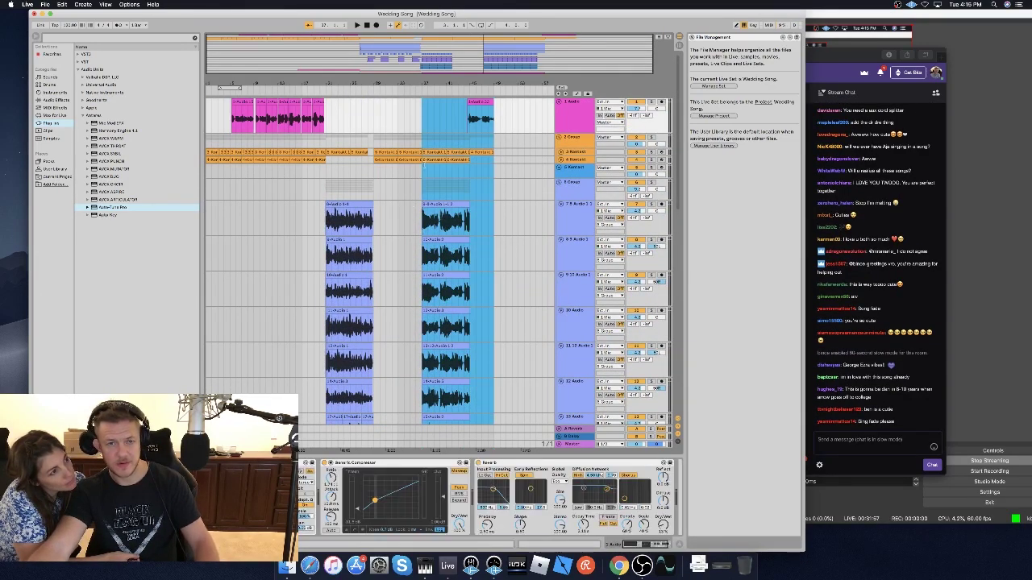
{"action": "left_click_drag", "start_coordinate": [431, 152], "coordinate": [407, 159]}
Play back the shortened transition from just before the half section and stop playback.
{"action": "left_click", "coordinate": [370, 196]}
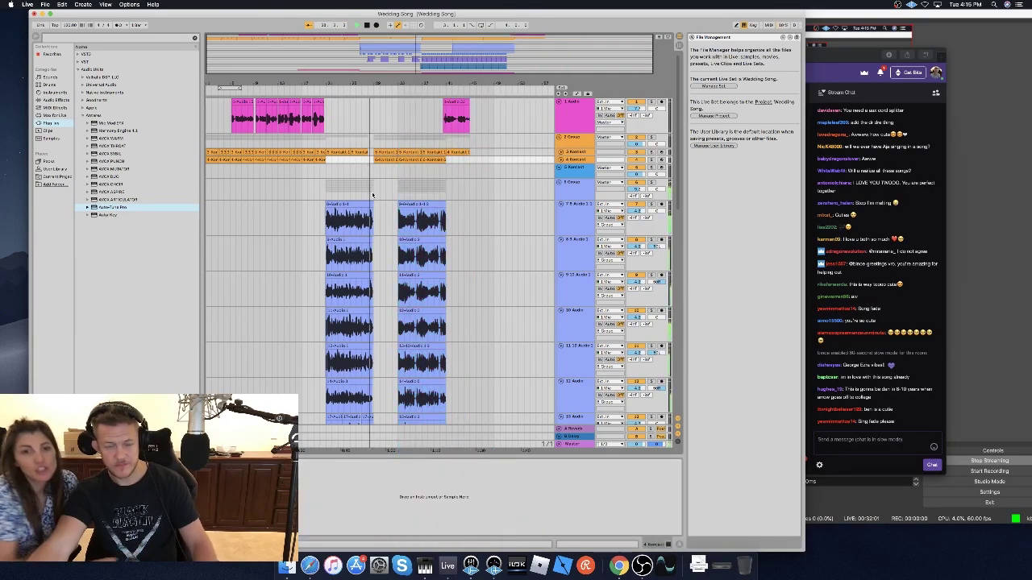
{"action": "scroll", "coordinate": [370, 197], "scroll_direction": "down", "scroll_amount": 10}
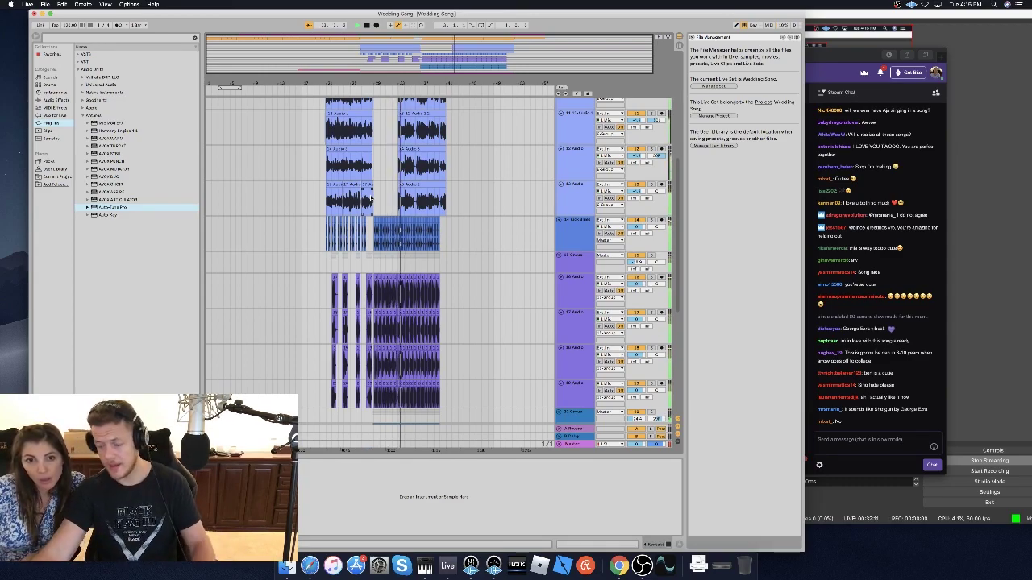
{"action": "key", "text": "space"}
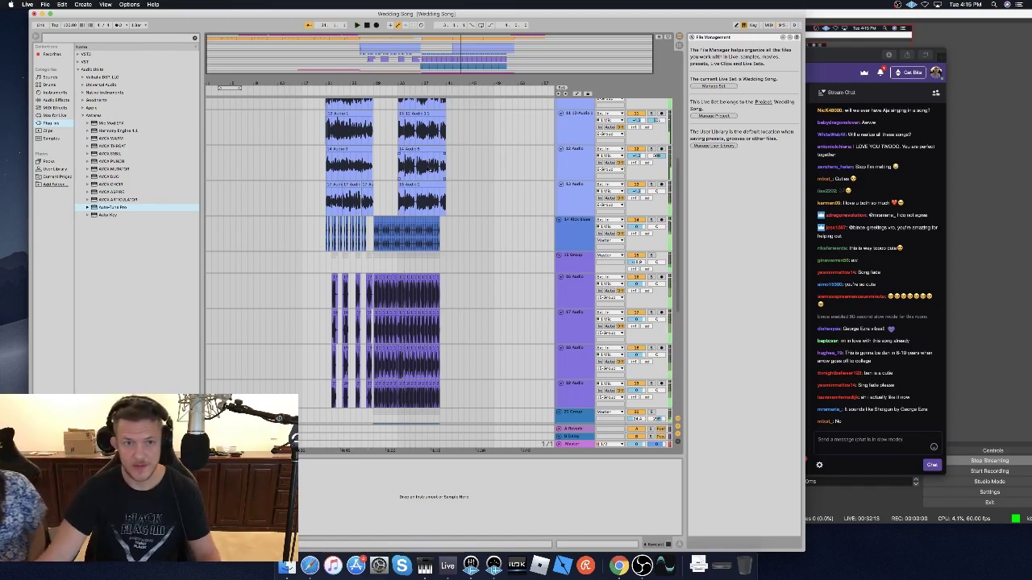
Extend the start of the second set of audio clips on tracks 7 to 13 slightly earlier into the gap.
{"action": "scroll", "coordinate": [427, 192], "scroll_direction": "up", "scroll_amount": 1}
{"action": "scroll", "coordinate": [427, 192], "scroll_direction": "up", "scroll_amount": 5}
{"action": "left_click", "coordinate": [420, 164]}
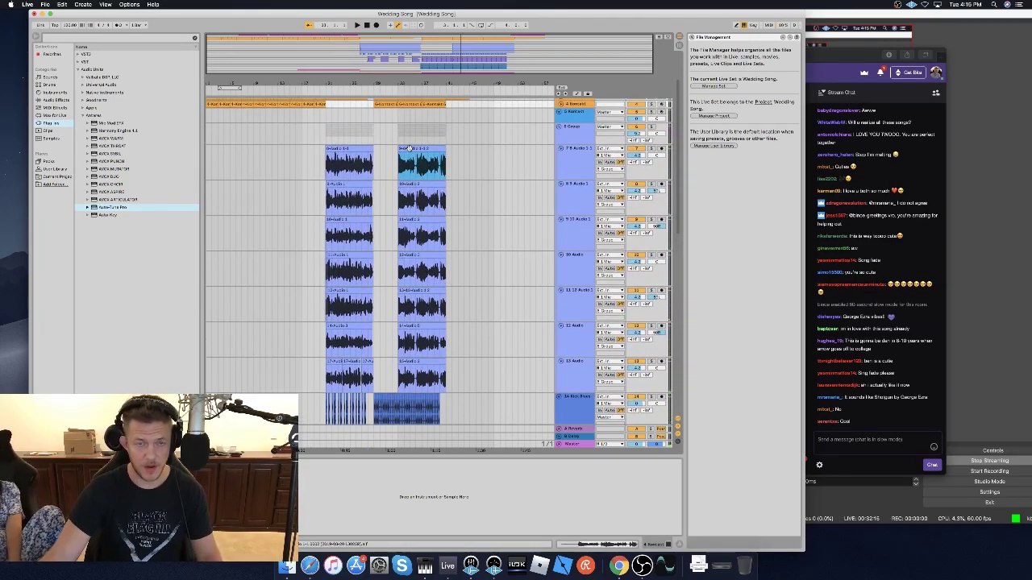
{"action": "left_click", "coordinate": [401, 363], "text": "shift"}
{"action": "left_click_drag", "start_coordinate": [399, 362], "coordinate": [391, 360]}
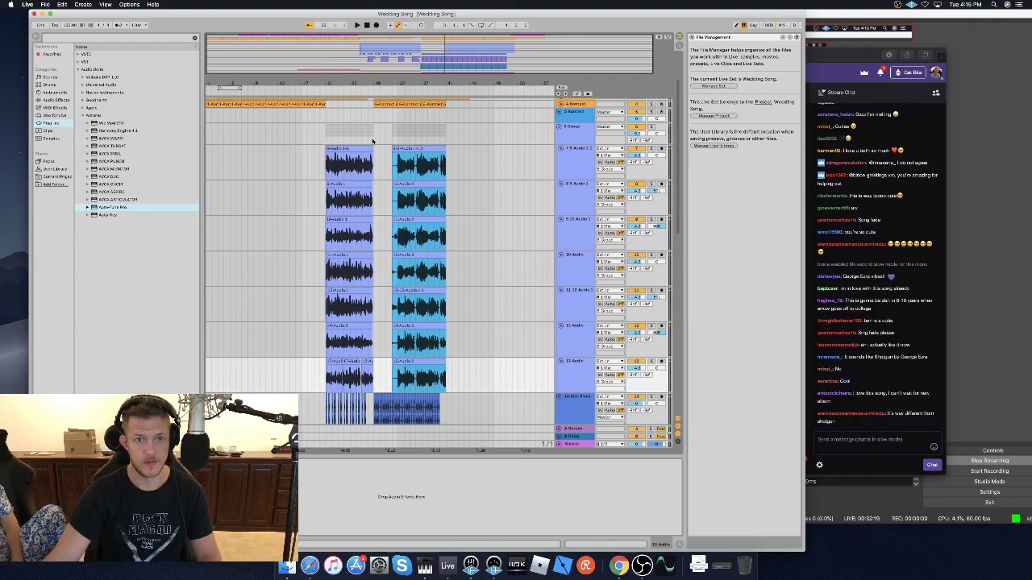
{"action": "left_click", "coordinate": [372, 141]}
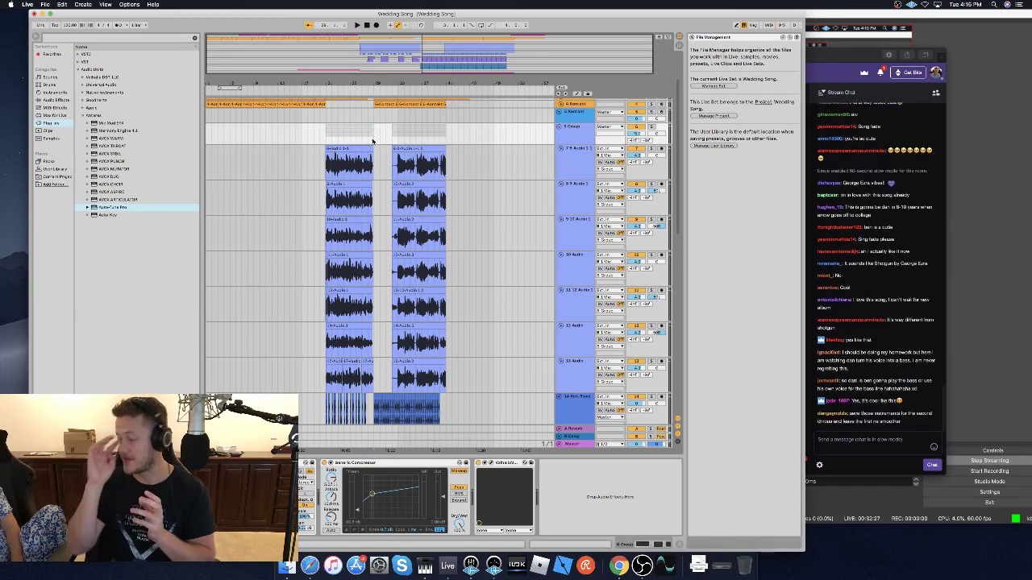
Select the second copy and everything after it on all tracks and move it earlier to directly follow the preceding section's audio clips.
{"action": "scroll", "coordinate": [364, 217], "scroll_direction": "down", "scroll_amount": 10}
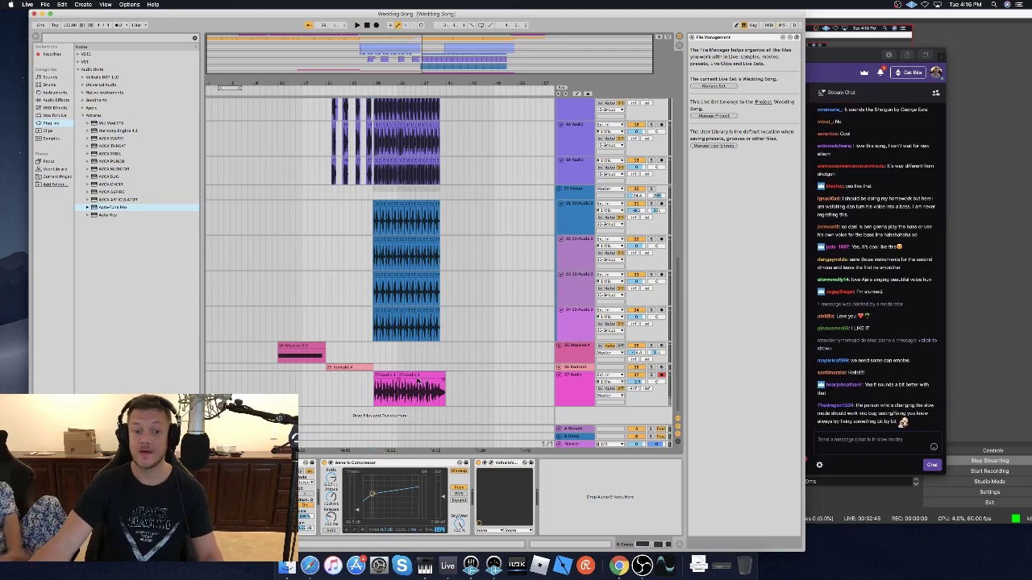
{"action": "scroll", "coordinate": [417, 382], "scroll_direction": "up", "scroll_amount": 10}
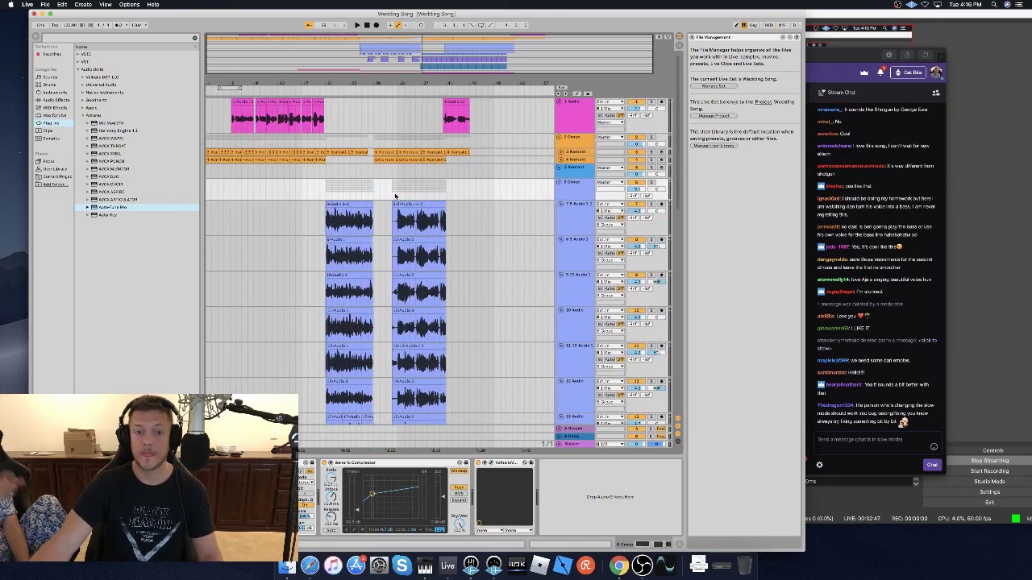
{"action": "left_click", "coordinate": [395, 196]}
{"action": "scroll", "coordinate": [448, 216], "scroll_direction": "down", "scroll_amount": 8}
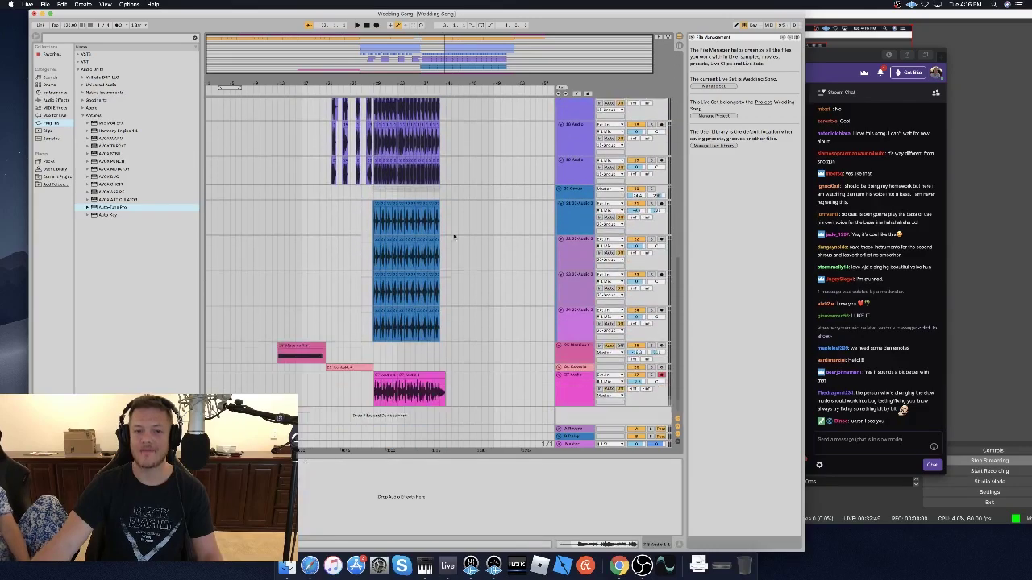
{"action": "left_click_drag", "start_coordinate": [482, 405], "coordinate": [398, 248]}
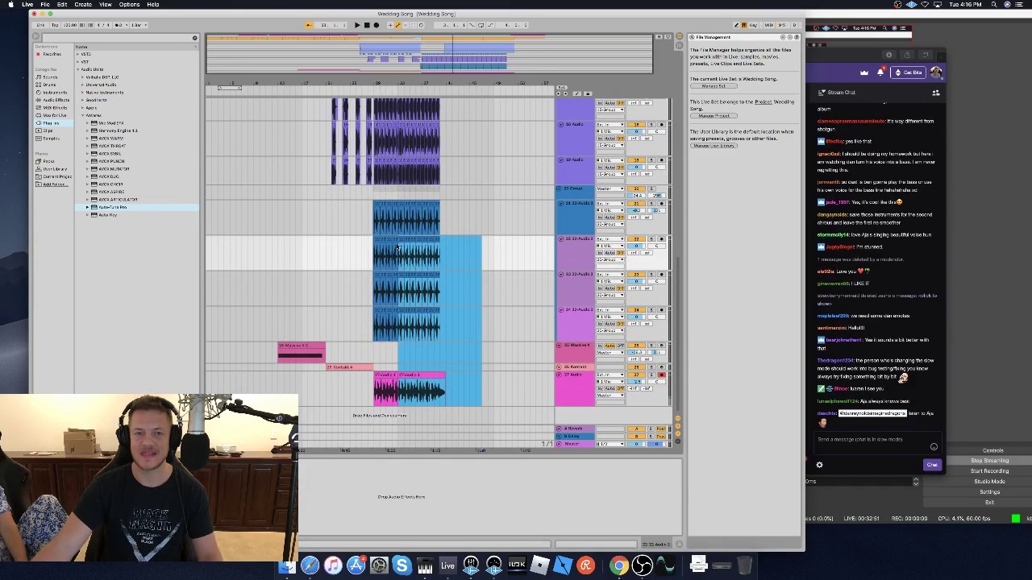
{"action": "scroll", "coordinate": [398, 248], "scroll_direction": "up", "scroll_amount": 10}
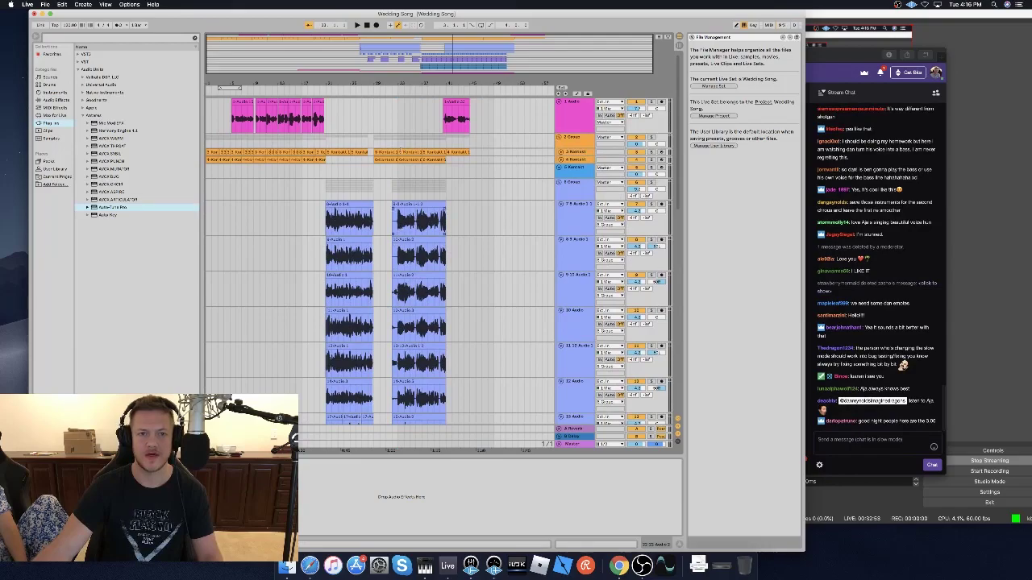
{"action": "left_click", "coordinate": [397, 105], "text": "shift"}
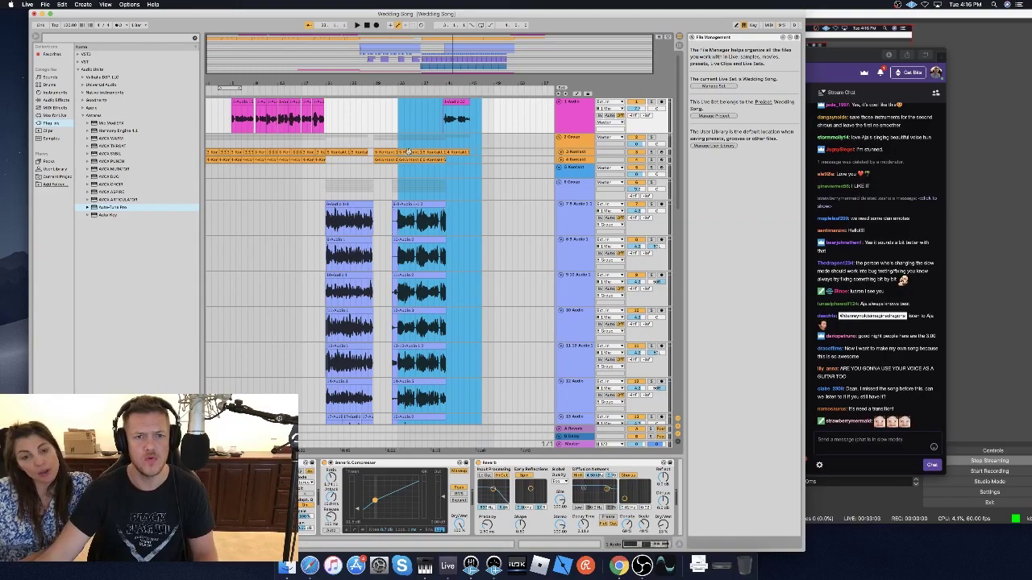
{"action": "left_click_drag", "start_coordinate": [407, 153], "coordinate": [381, 181]}
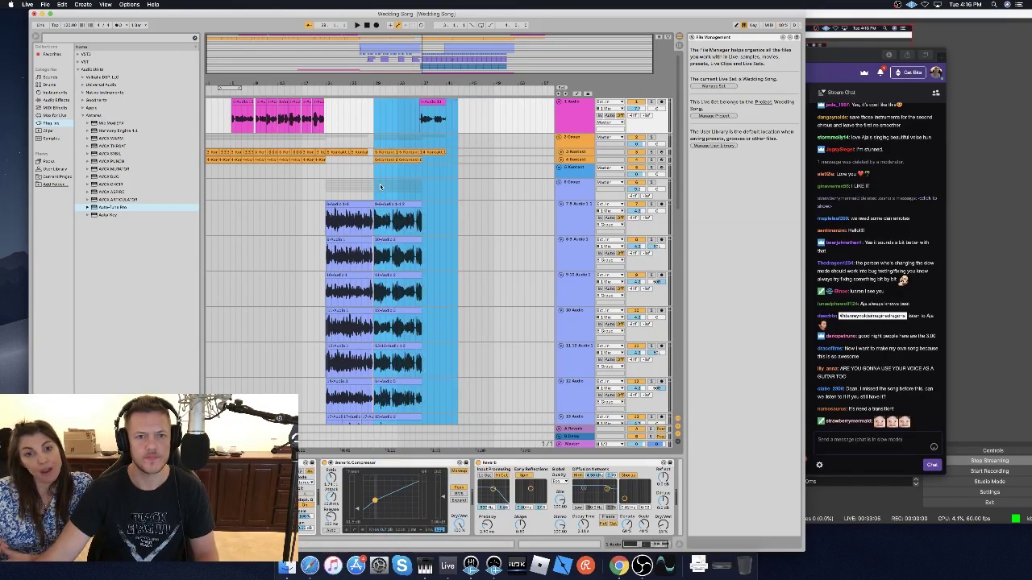
Select the moved audio clips in the track 7 to 13 group and examine the junction where the two sections meet.
{"action": "left_click", "coordinate": [389, 204]}
{"action": "scroll", "coordinate": [390, 208], "scroll_direction": "down", "scroll_amount": 10}
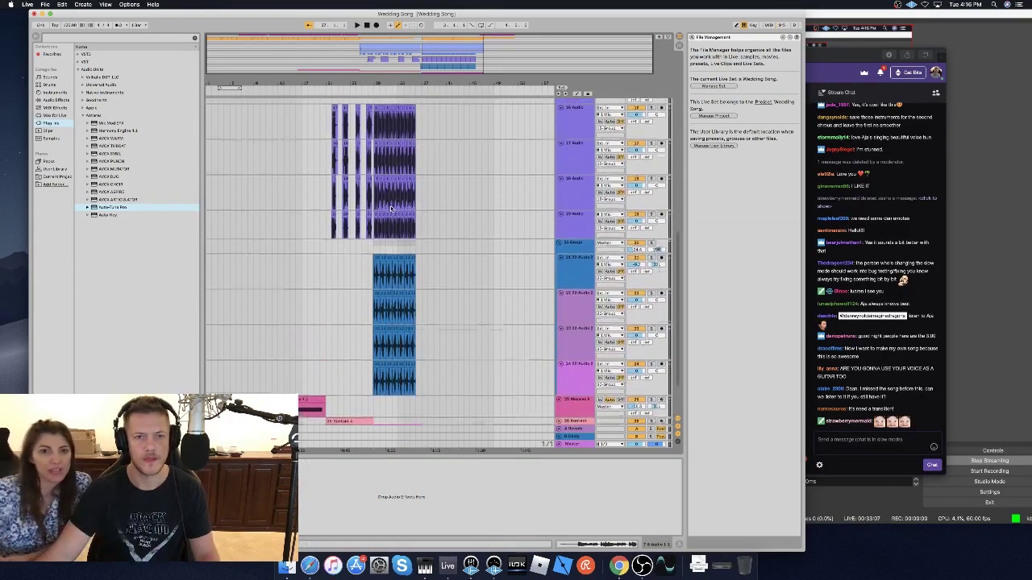
{"action": "scroll", "coordinate": [391, 208], "scroll_direction": "up", "scroll_amount": 7}
{"action": "left_click", "coordinate": [391, 210]}
{"action": "left_click_drag", "start_coordinate": [405, 70], "coordinate": [401, 67]}
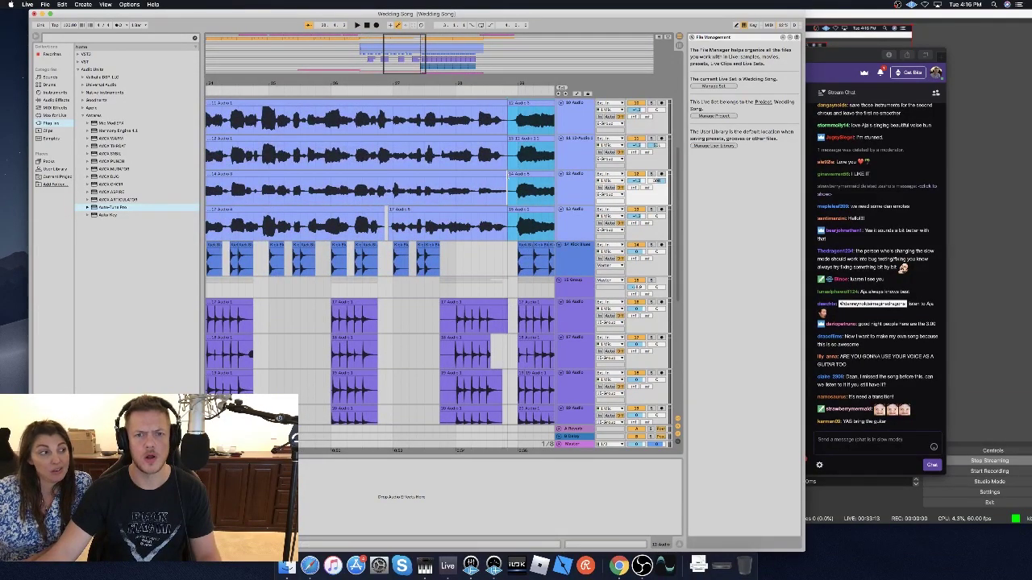
{"action": "scroll", "coordinate": [508, 179], "scroll_direction": "up", "scroll_amount": 3}
{"action": "left_click_drag", "start_coordinate": [393, 83], "coordinate": [394, 33]}
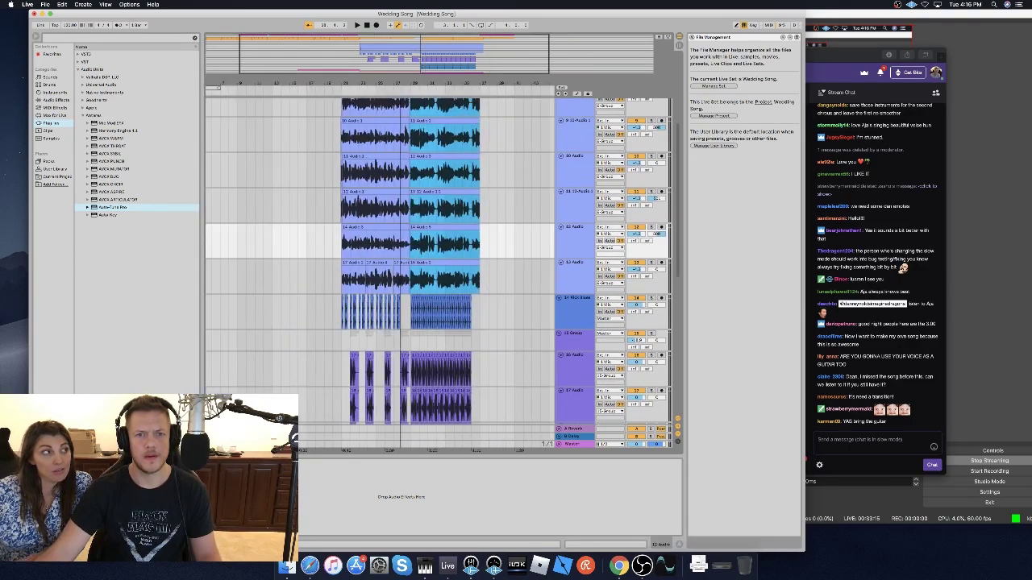
{"action": "scroll", "coordinate": [500, 266], "scroll_direction": "down", "scroll_amount": 5}
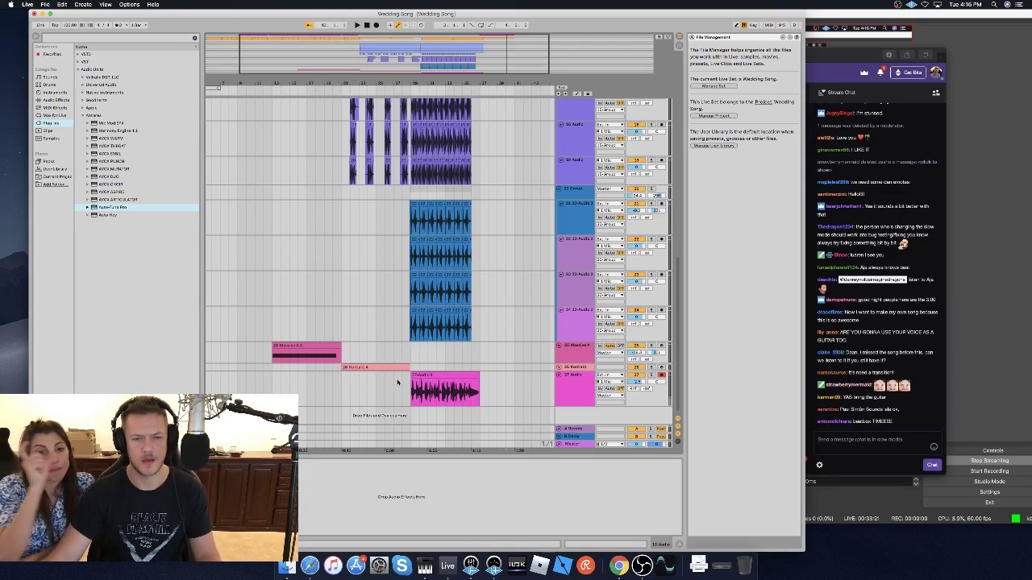
{"action": "left_click", "coordinate": [355, 384]}
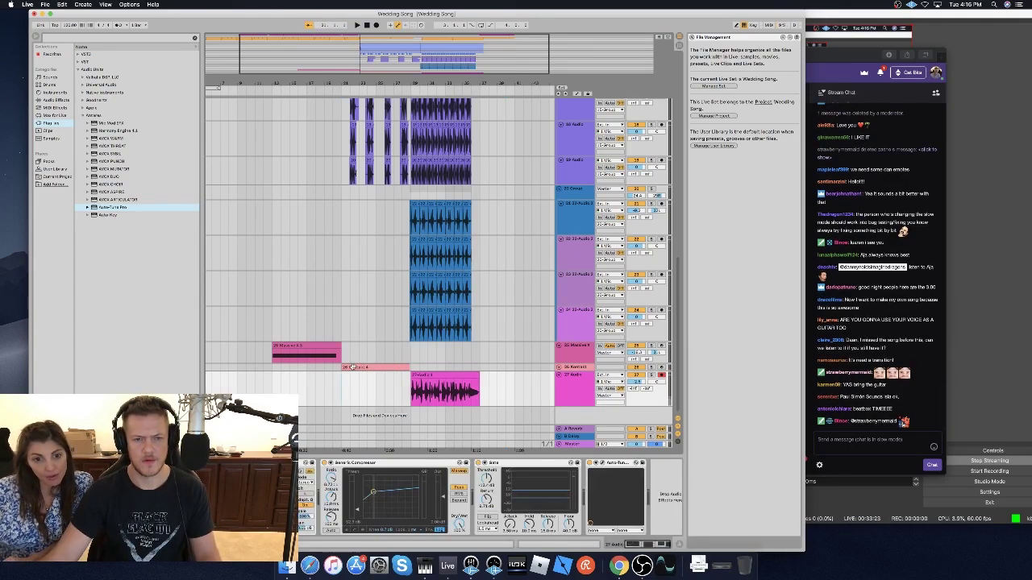
{"action": "mouse_move", "coordinate": [412, 362]}
{"action": "left_mouse_down"}
{"action": "mouse_move", "coordinate": [342, 366]}
{"action": "mouse_move", "coordinate": [429, 367]}
{"action": "mouse_move", "coordinate": [421, 365]}
{"action": "left_mouse_up"}
{"action": "key", "text": "super+z"}
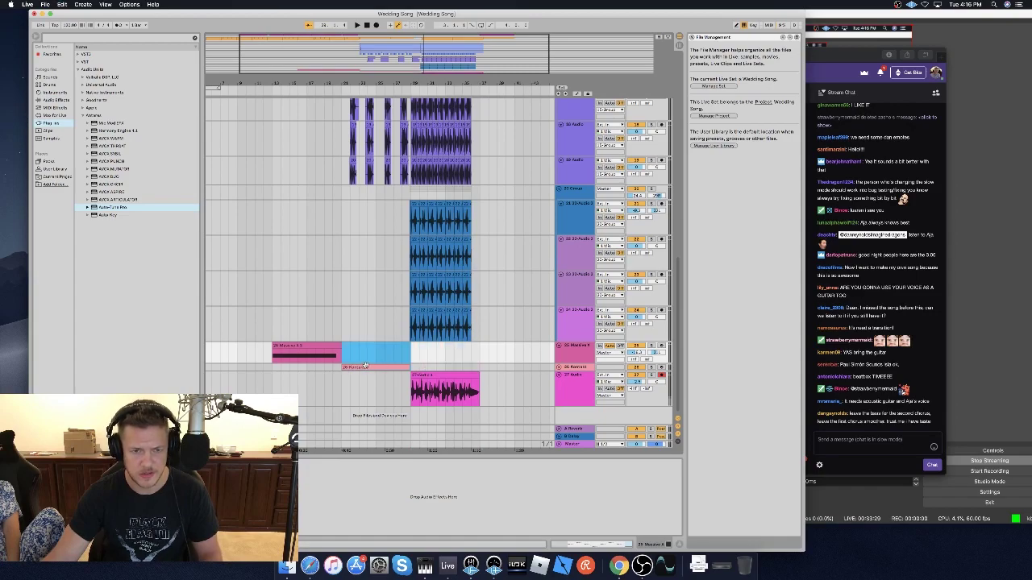
Play back the section with the Kontakt clip on track 26 and clear the range directly after that clip.
{"action": "left_click_drag", "start_coordinate": [335, 370], "coordinate": [343, 367]}
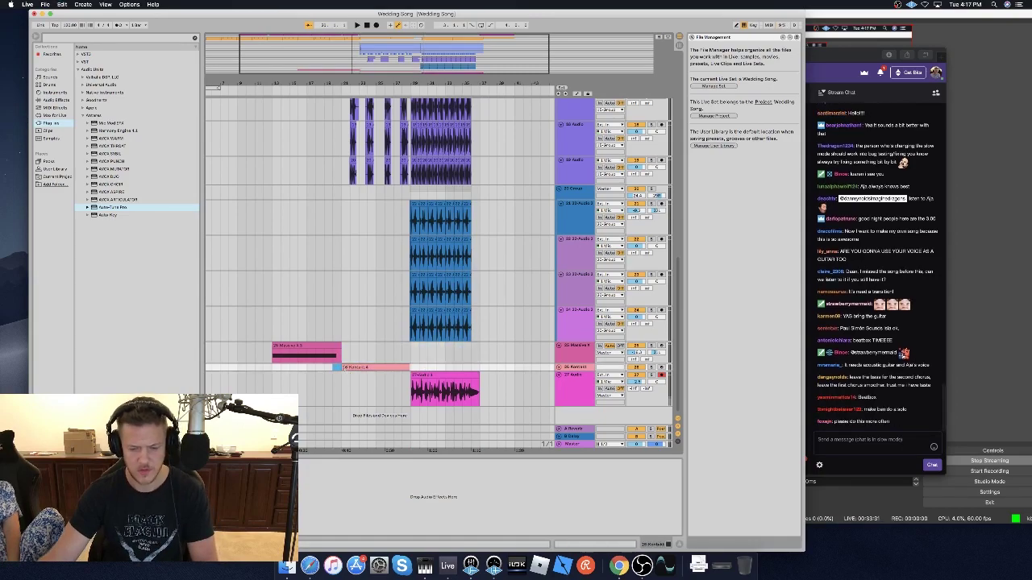
{"action": "mouse_move", "coordinate": [419, 367]}
{"action": "left_mouse_down"}
{"action": "mouse_move", "coordinate": [409, 367]}
{"action": "mouse_move", "coordinate": [417, 368]}
{"action": "left_mouse_up"}
{"action": "key", "text": "Up"}
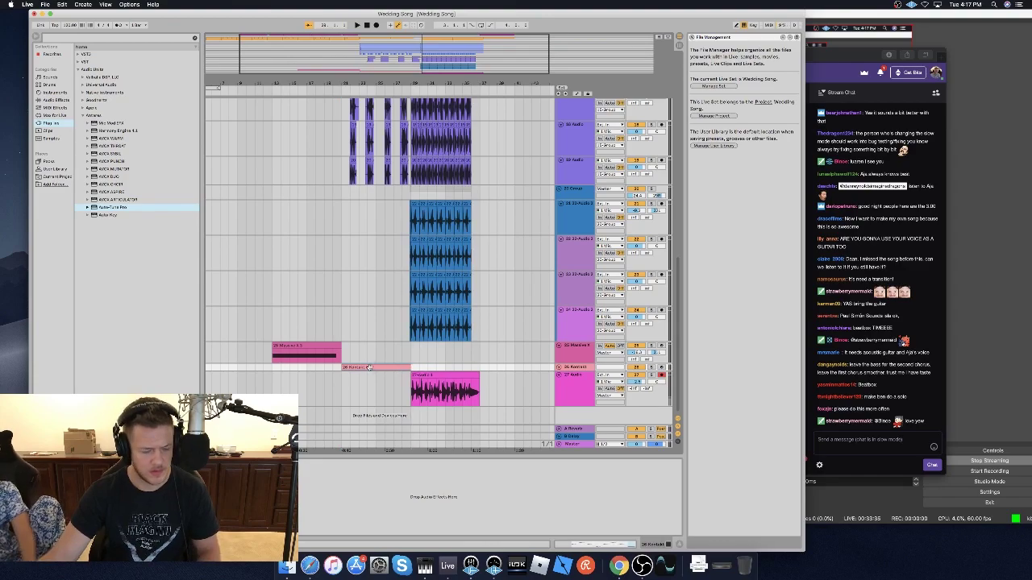
{"action": "key", "text": "space"}
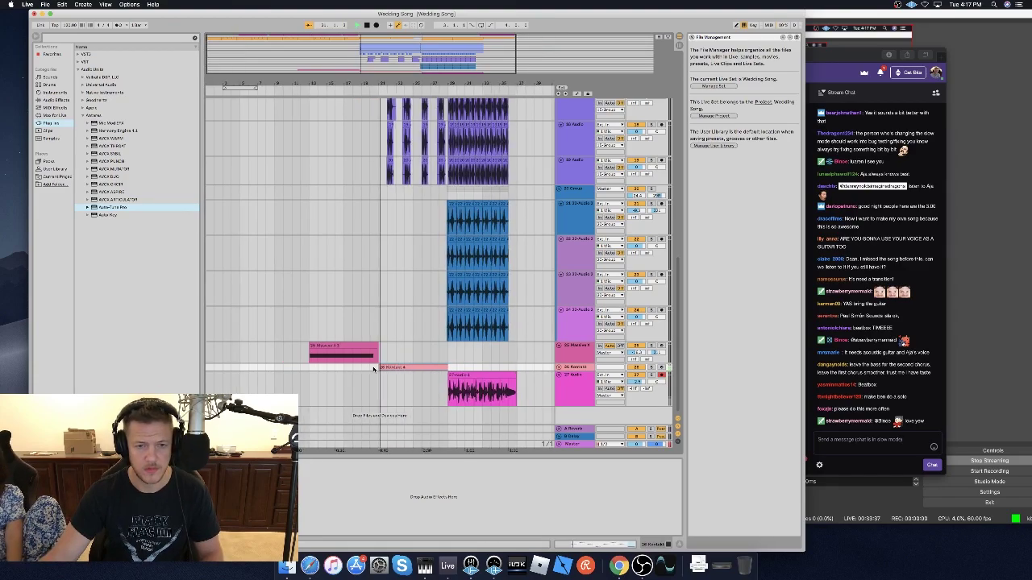
{"action": "left_click_drag", "start_coordinate": [388, 367], "coordinate": [458, 368]}
{"action": "key", "text": "Delete"}
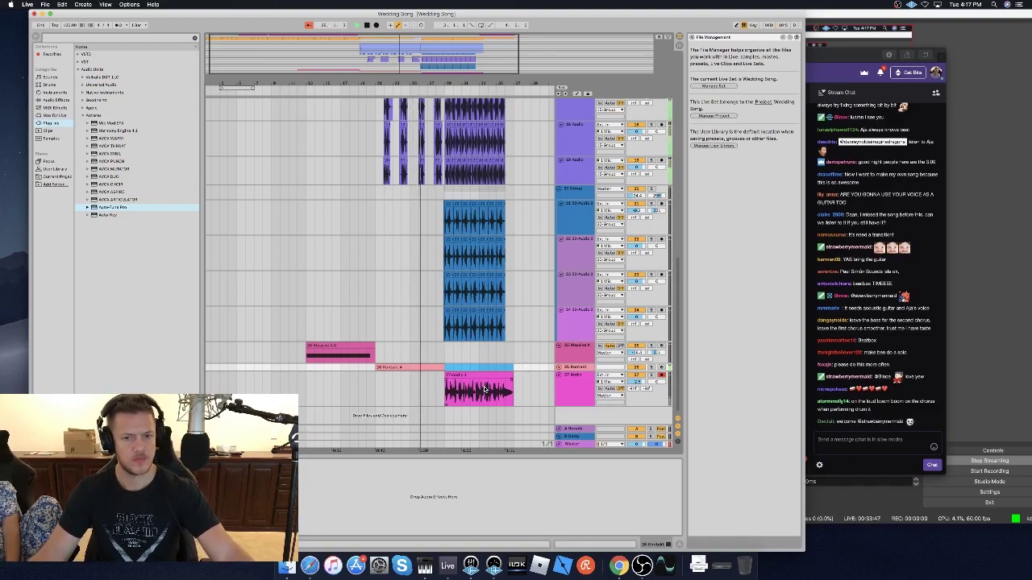
Arm the Kontakt track 26, rehearse the passage in playback, and record a new MIDI part through the section with the blue drum clips.
{"action": "left_click", "coordinate": [661, 368]}
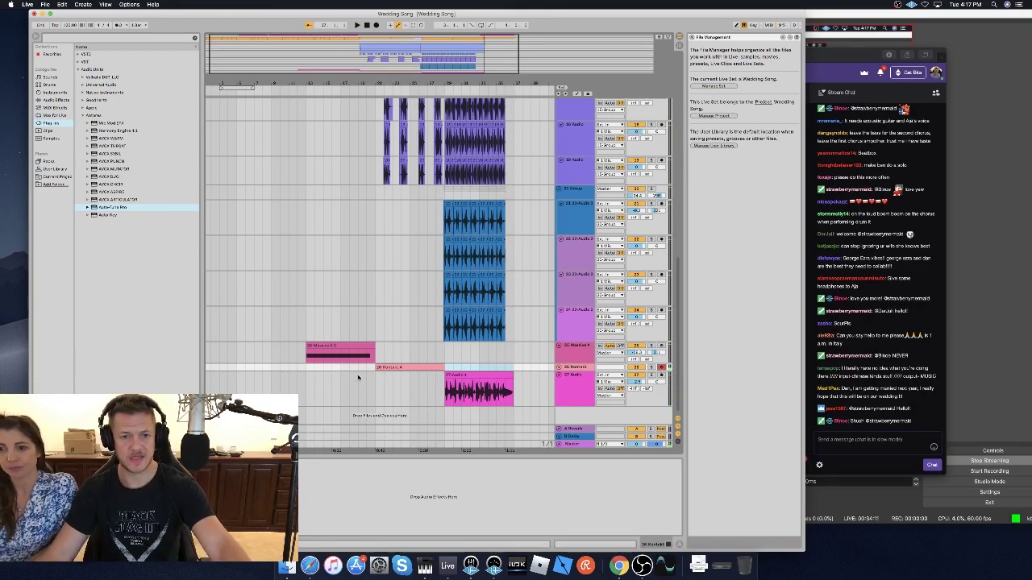
{"action": "left_click", "coordinate": [439, 390]}
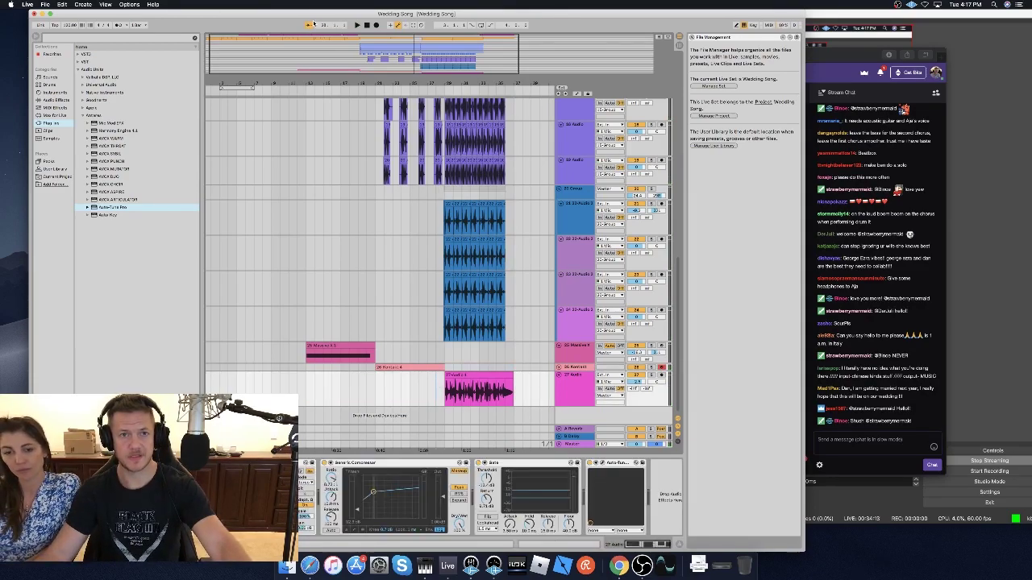
{"action": "left_click", "coordinate": [357, 25]}
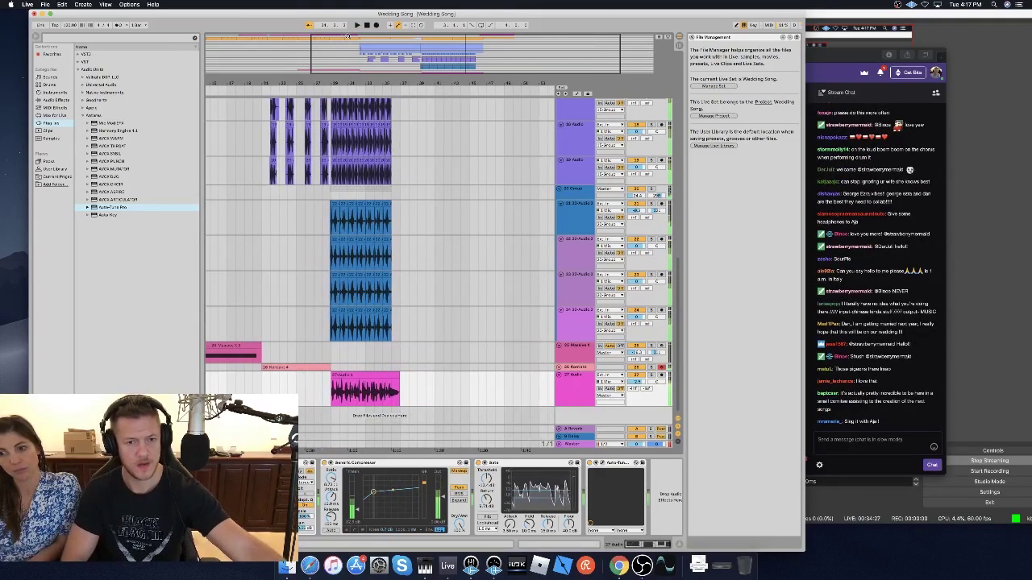
{"action": "left_click", "coordinate": [325, 357]}
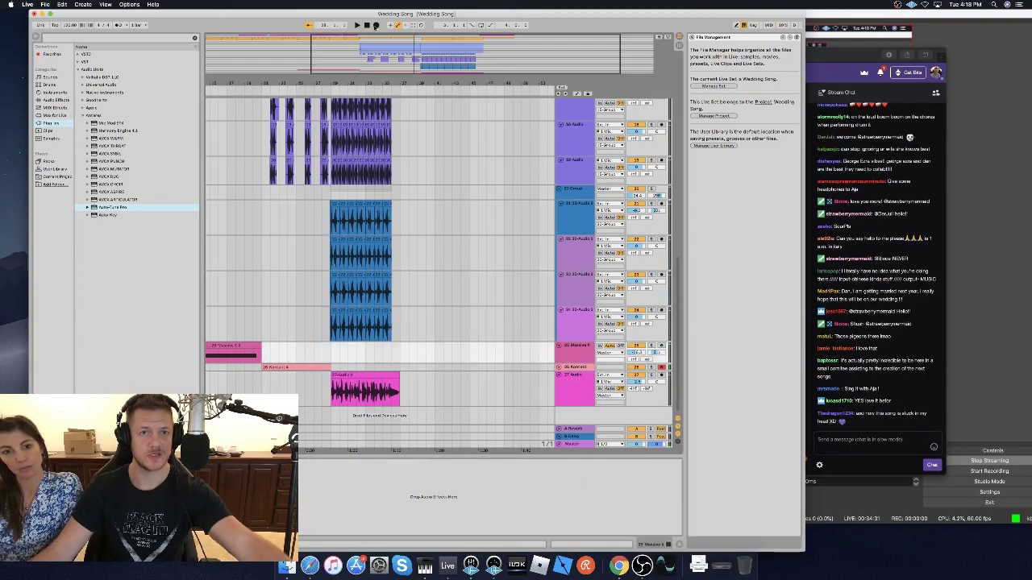
{"action": "left_click", "coordinate": [376, 26]}
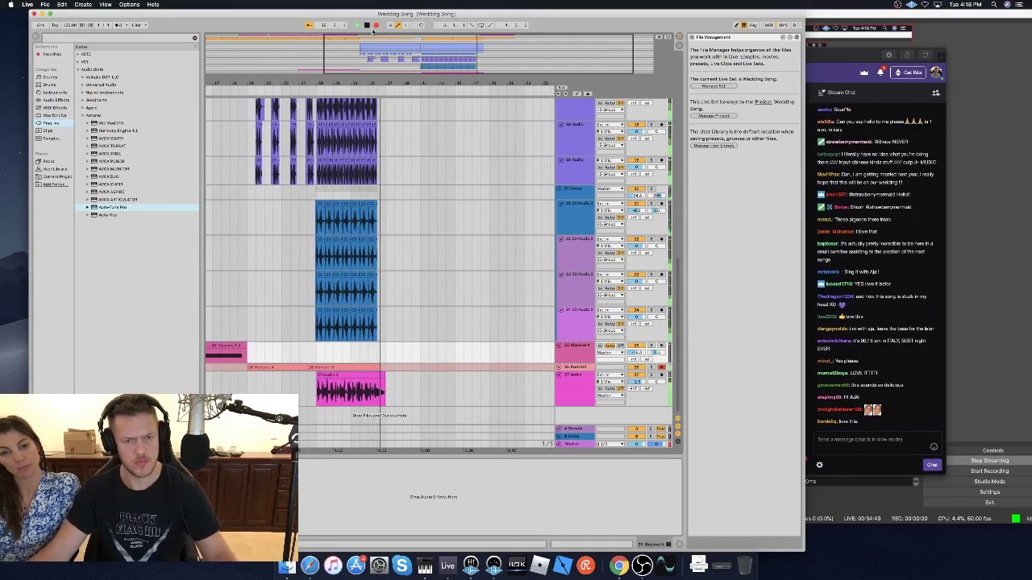
Lengthen the last note of the newly recorded Kontakt clip on track 26 past the clip's end.
{"action": "left_click", "coordinate": [372, 368]}
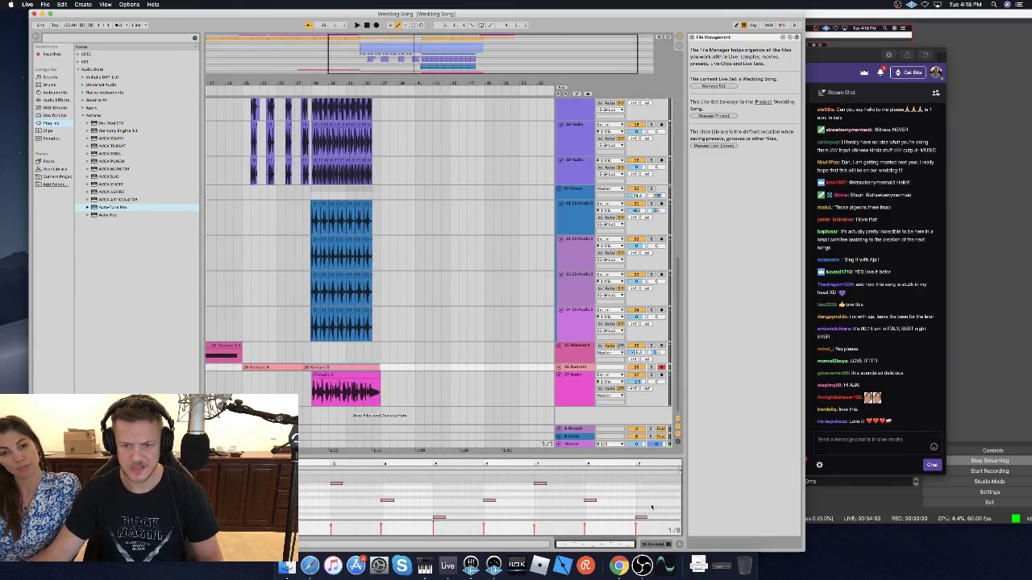
{"action": "left_click_drag", "start_coordinate": [646, 517], "coordinate": [624, 518]}
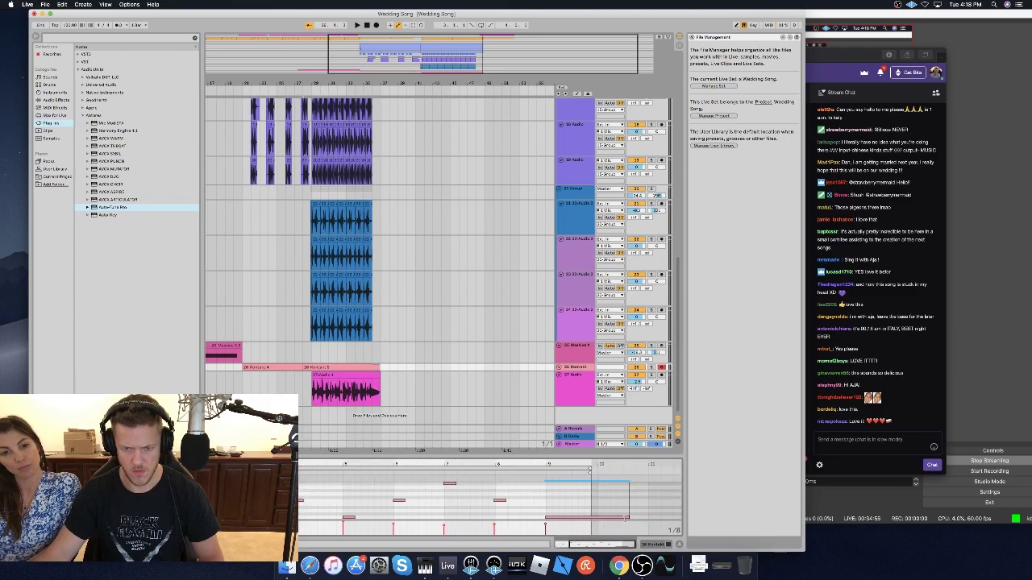
{"action": "left_click", "coordinate": [395, 360]}
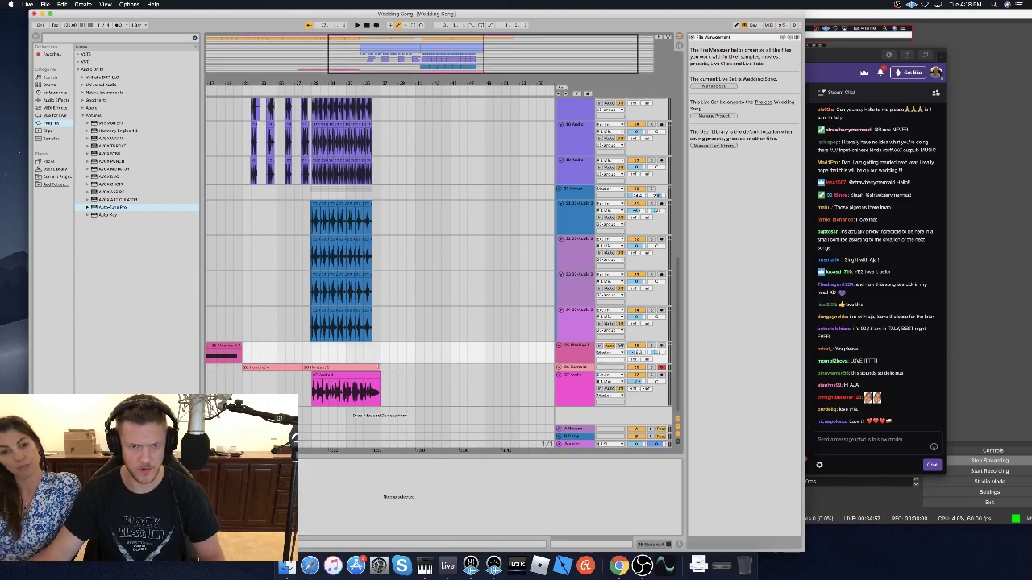
{"action": "left_click", "coordinate": [378, 367]}
Duplicate the audio clip on track 27 directly after itself and delete the original clip.
{"action": "left_click_drag", "start_coordinate": [389, 393], "coordinate": [339, 393]}
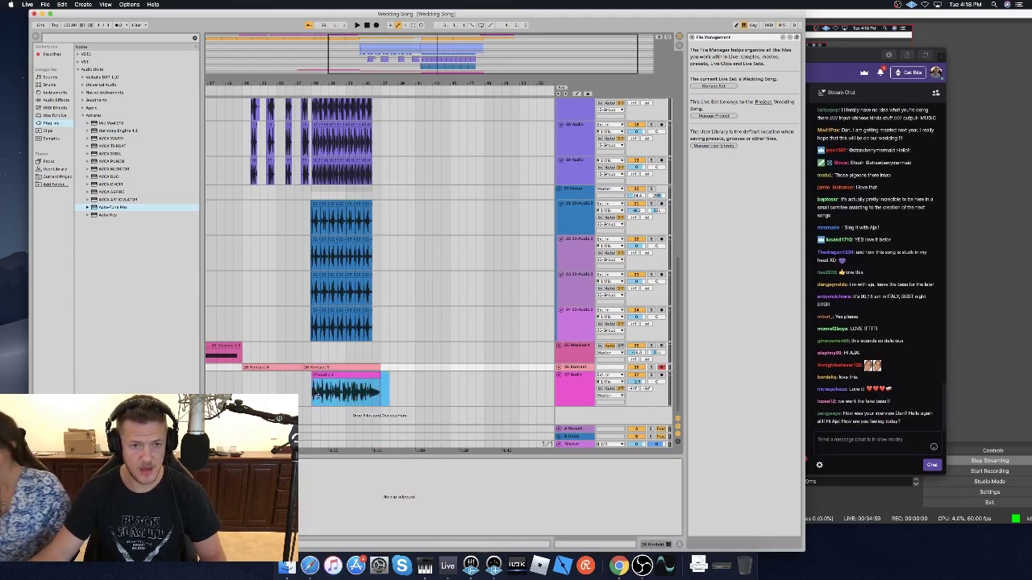
{"action": "left_click", "coordinate": [316, 395]}
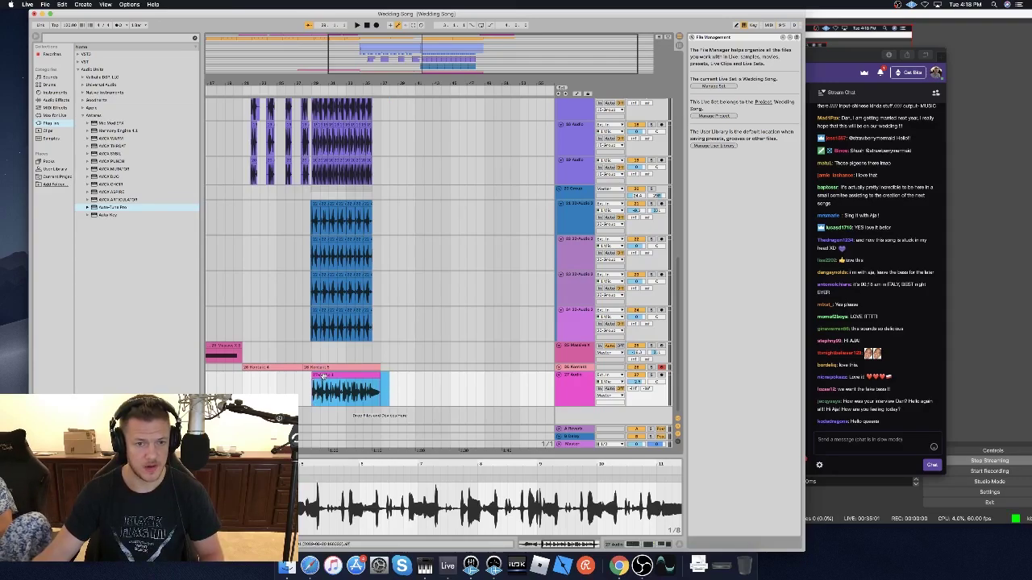
{"action": "key", "text": "super+d"}
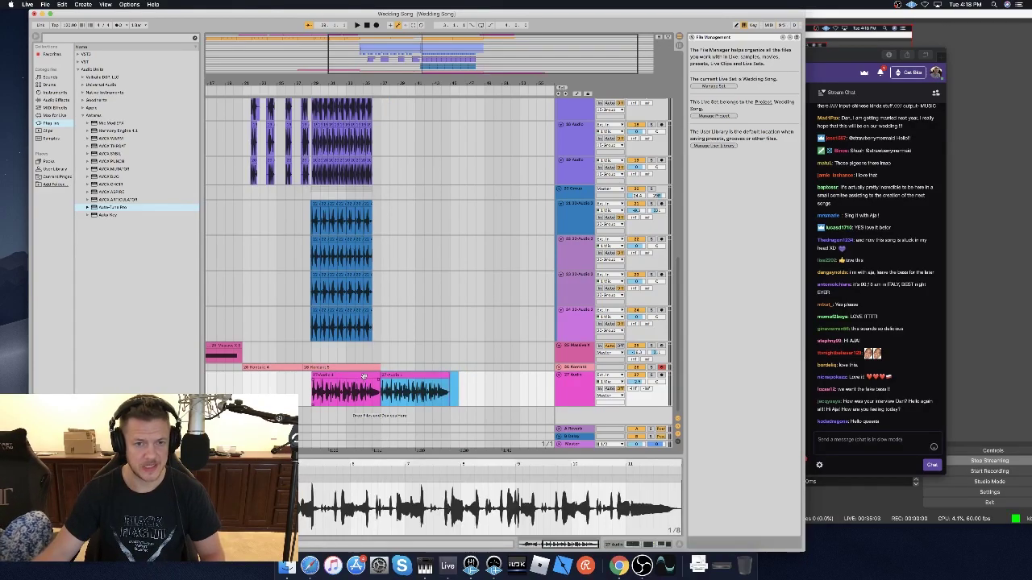
{"action": "left_click", "coordinate": [364, 376]}
{"action": "key", "text": "Delete"}
Select the last full section across tracks 1 to 24 and duplicate it directly after itself.
{"action": "scroll", "coordinate": [452, 366], "scroll_direction": "left", "scroll_amount": 3}
{"action": "scroll", "coordinate": [451, 366], "scroll_direction": "up", "scroll_amount": 1}
{"action": "left_click_drag", "start_coordinate": [440, 353], "coordinate": [369, 266]}
{"action": "scroll", "coordinate": [369, 266], "scroll_direction": "up", "scroll_amount": 10}
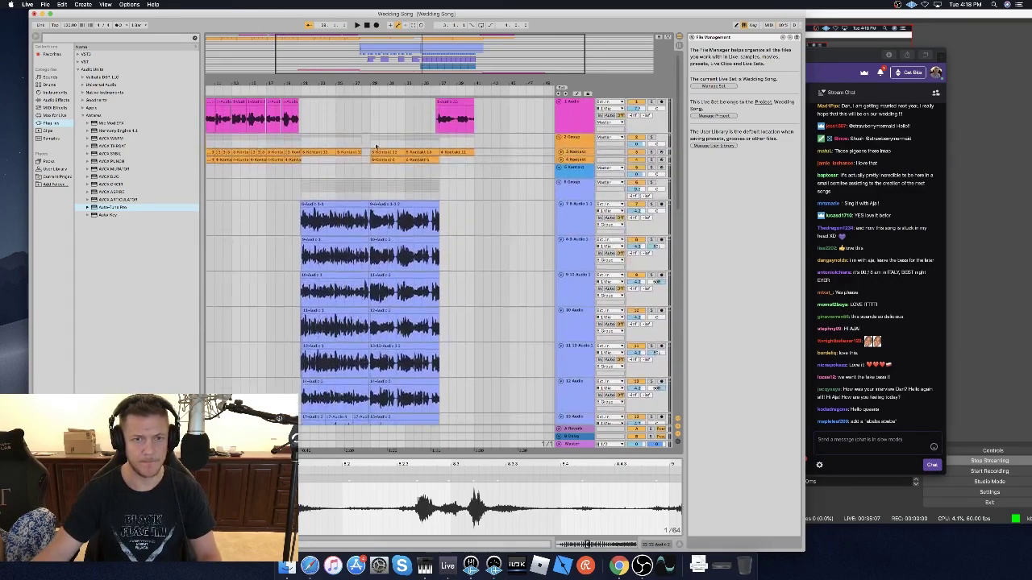
{"action": "left_click", "coordinate": [371, 103], "text": "shift"}
{"action": "scroll", "coordinate": [373, 105], "scroll_direction": "down", "scroll_amount": 10}
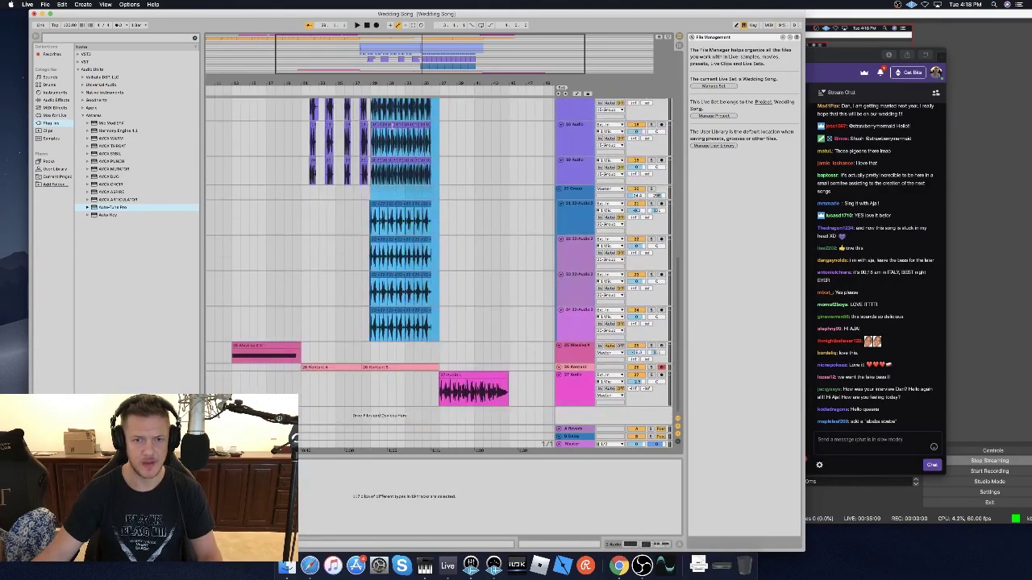
{"action": "key", "text": "ctrl+d"}
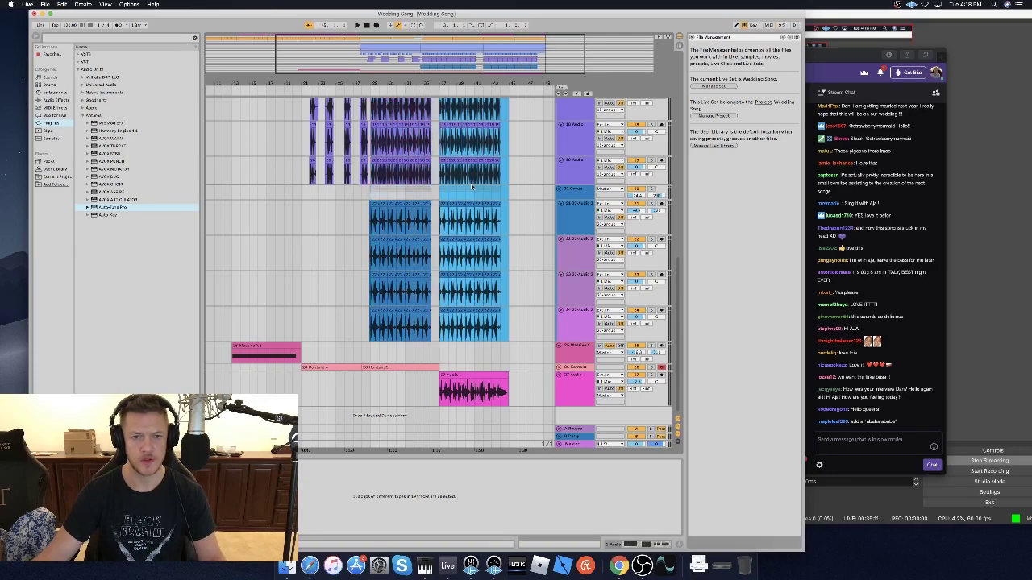
Delete the copied audio clips on tracks 7 to 13 from the duplicated section.
{"action": "scroll", "coordinate": [436, 193], "scroll_direction": "up", "scroll_amount": 10}
{"action": "left_click_drag", "start_coordinate": [442, 198], "coordinate": [530, 228]}
{"action": "scroll", "coordinate": [531, 227], "scroll_direction": "down", "scroll_amount": 10}
{"action": "scroll", "coordinate": [530, 228], "scroll_direction": "up", "scroll_amount": 4}
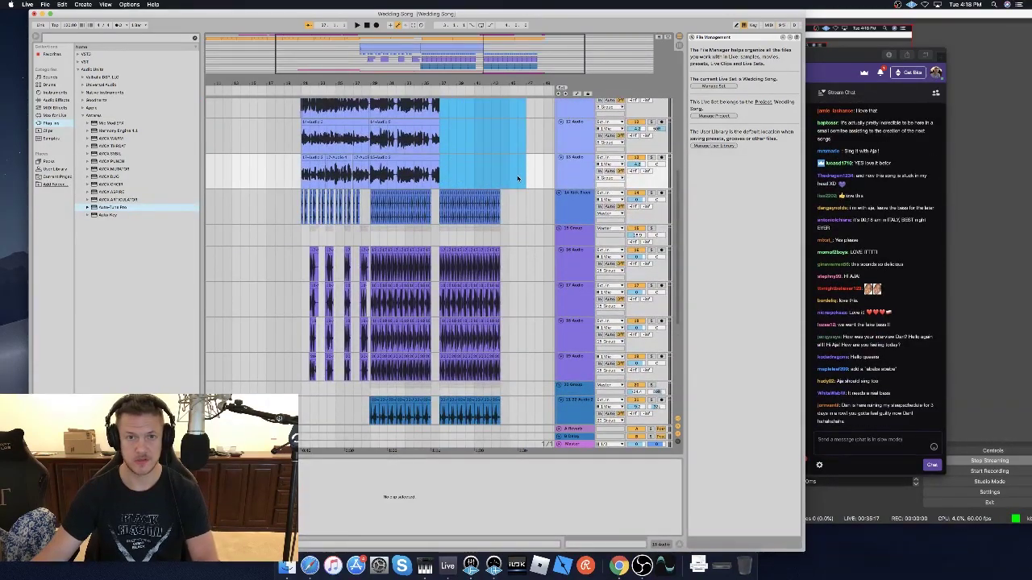
Select the track 1 audio clips in the duplicated section and audition them briefly with track 1 soloed.
{"action": "scroll", "coordinate": [519, 179], "scroll_direction": "up", "scroll_amount": 10}
{"action": "left_click", "coordinate": [513, 116]}
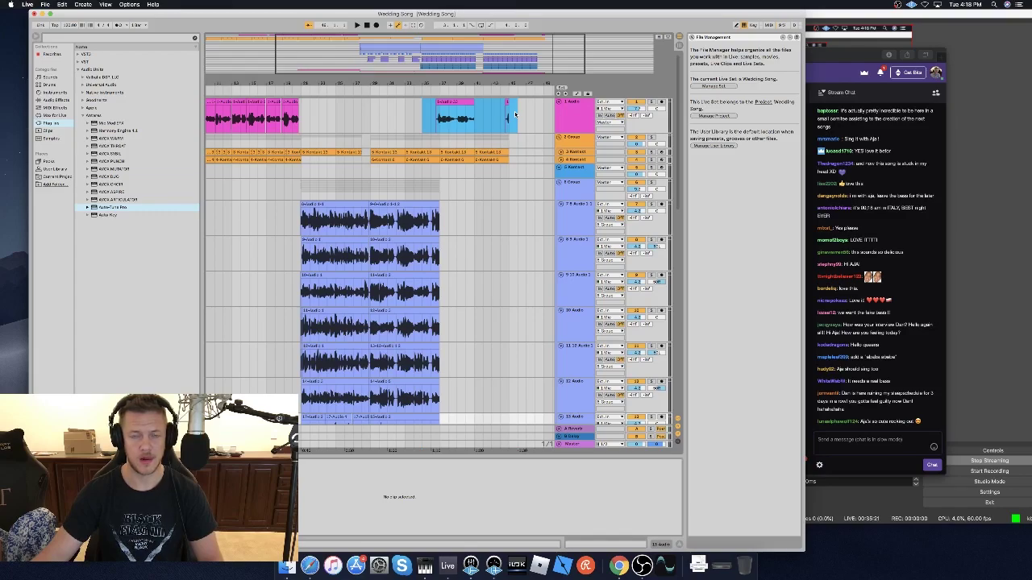
{"action": "left_click_drag", "start_coordinate": [433, 120], "coordinate": [518, 111]}
{"action": "key", "text": "space"}
{"action": "left_click", "coordinate": [652, 102]}
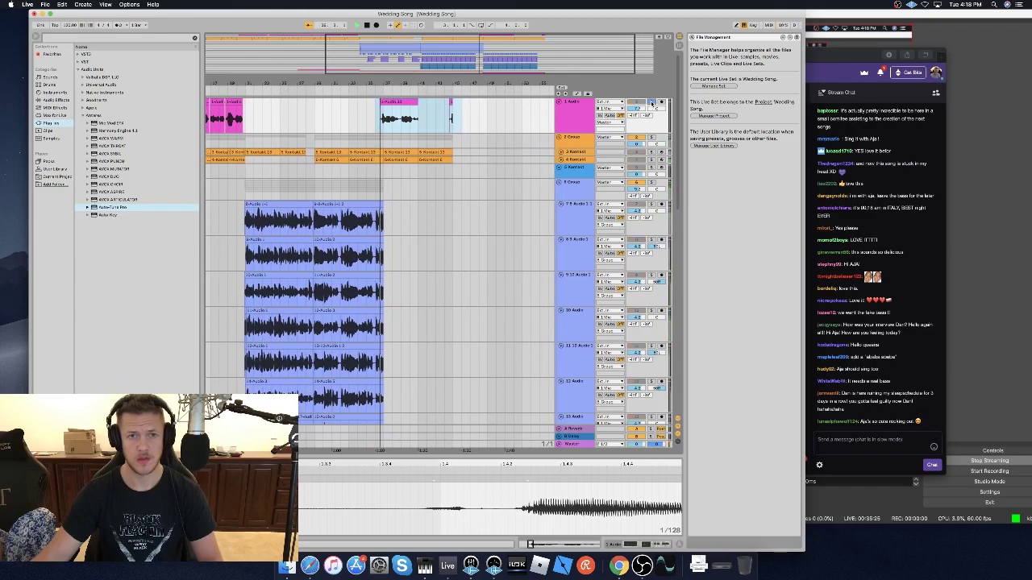
{"action": "left_click", "coordinate": [652, 103]}
{"action": "key", "text": "space"}
Move the duplicated section's clips on tracks 1, 3 and 4 far past the arrangement's end and delete the leftover audio fragment on track 1.
{"action": "left_click_drag", "start_coordinate": [373, 175], "coordinate": [485, 115]}
{"action": "left_click_drag", "start_coordinate": [385, 154], "coordinate": [528, 154]}
{"action": "left_click_drag", "start_coordinate": [386, 153], "coordinate": [489, 154]}
{"action": "scroll", "coordinate": [489, 154], "scroll_direction": "left", "scroll_amount": 5}
{"action": "left_click_drag", "start_coordinate": [316, 116], "coordinate": [391, 116]}
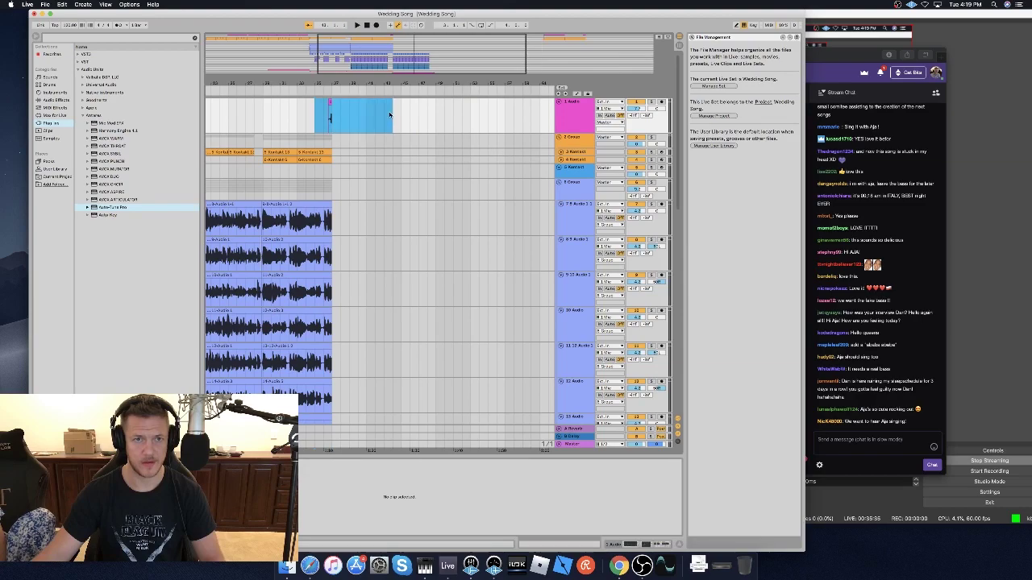
{"action": "key", "text": "Delete"}
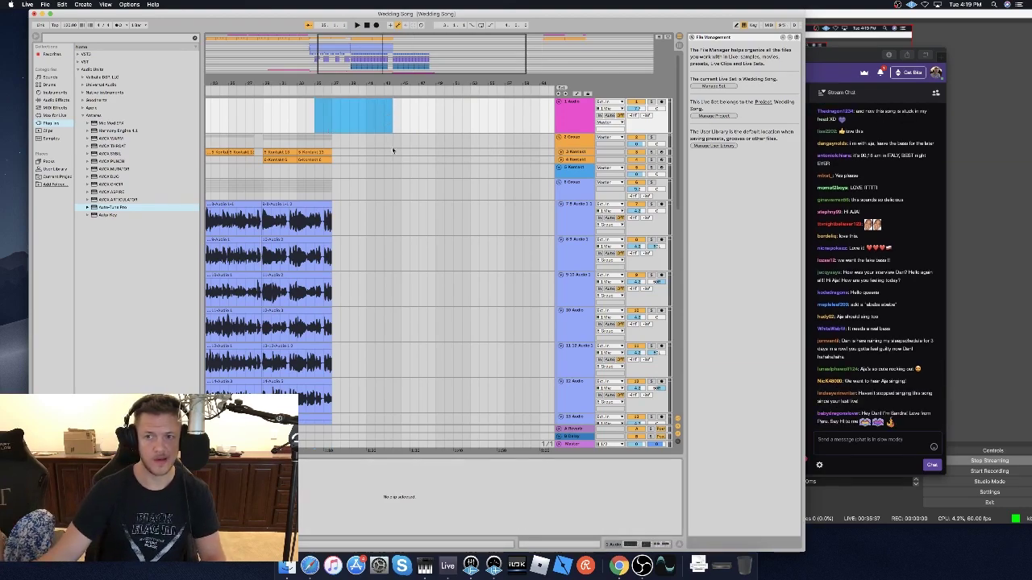
{"action": "scroll", "coordinate": [409, 174], "scroll_direction": "left", "scroll_amount": 5}
{"action": "left_click_drag", "start_coordinate": [418, 131], "coordinate": [282, 245]}
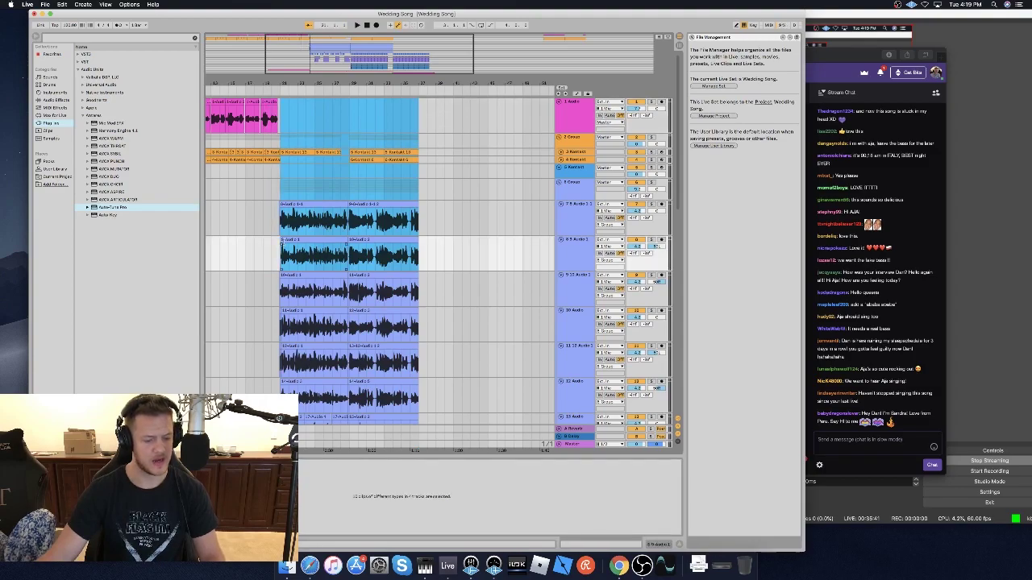
{"action": "scroll", "coordinate": [282, 243], "scroll_direction": "down", "scroll_amount": 15}
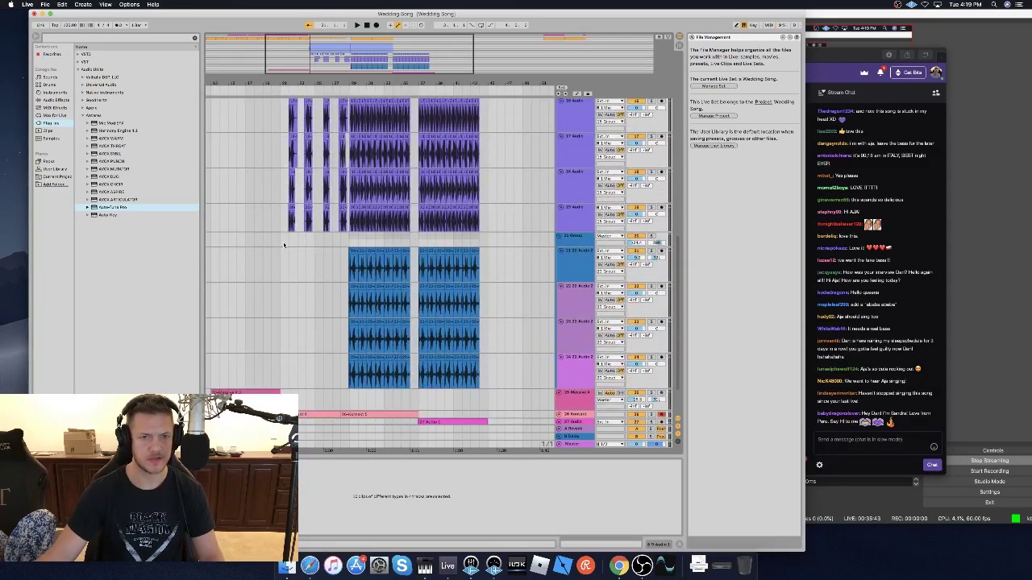
{"action": "scroll", "coordinate": [318, 365], "scroll_direction": "down", "scroll_amount": 3}
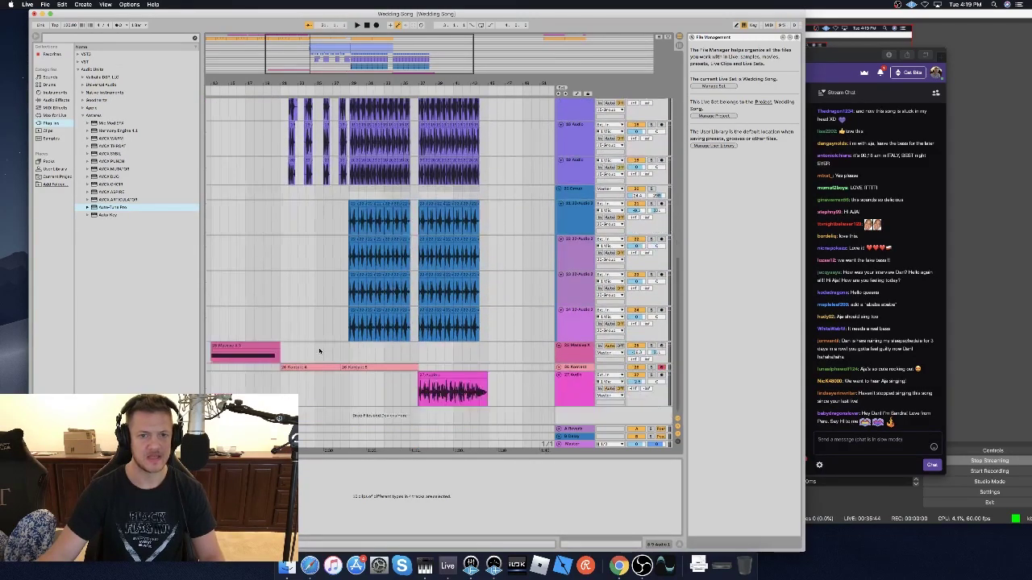
{"action": "left_click", "coordinate": [298, 393], "text": "shift"}
{"action": "left_click", "coordinate": [296, 392], "text": "shift"}
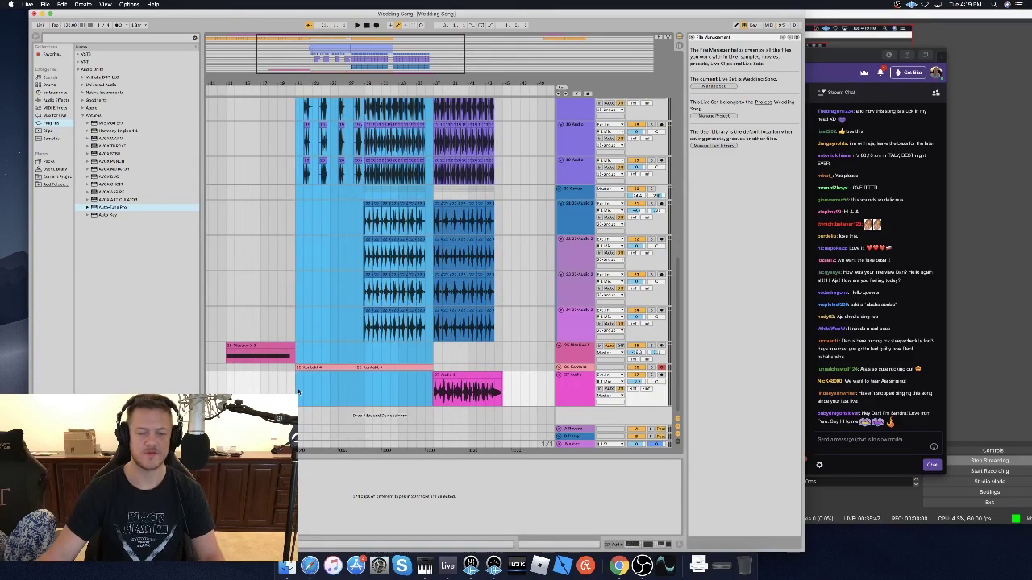
{"action": "left_click_drag", "start_coordinate": [529, 386], "coordinate": [433, 304]}
{"action": "scroll", "coordinate": [433, 306], "scroll_direction": "up", "scroll_amount": 8}
{"action": "scroll", "coordinate": [434, 305], "scroll_direction": "up", "scroll_amount": 5}
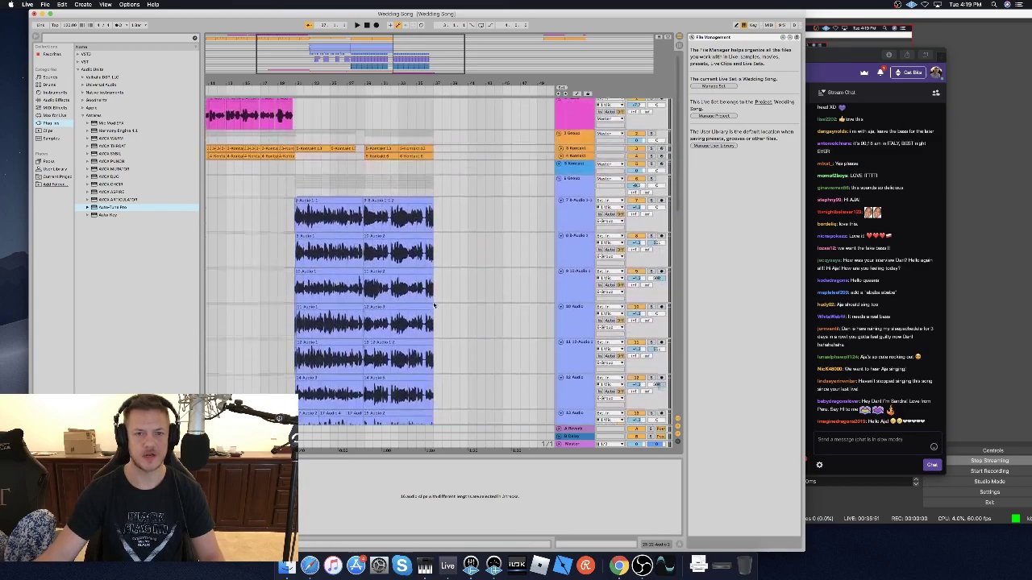
{"action": "left_click", "coordinate": [437, 110], "text": "shift"}
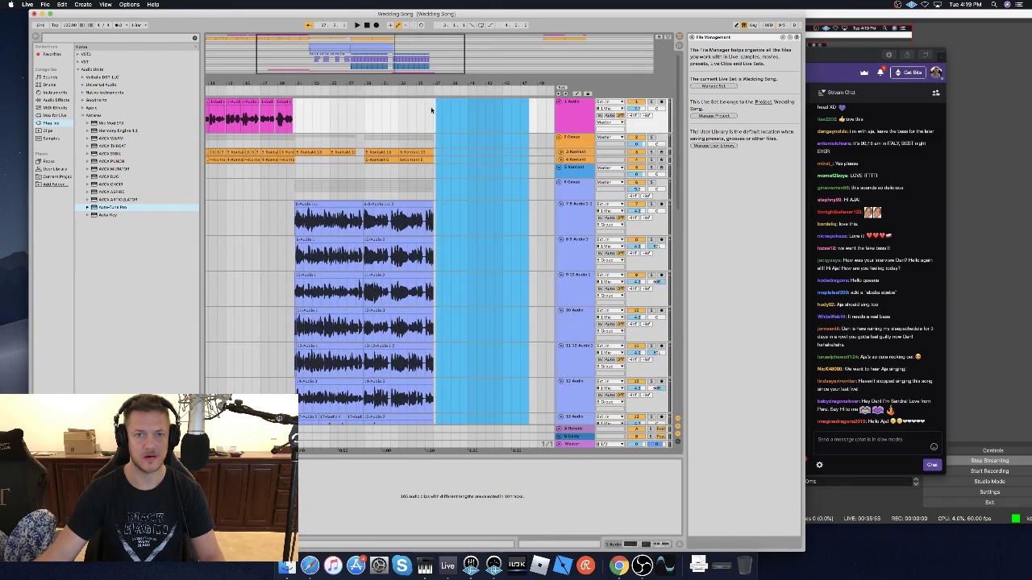
{"action": "scroll", "coordinate": [440, 241], "scroll_direction": "down", "scroll_amount": 10}
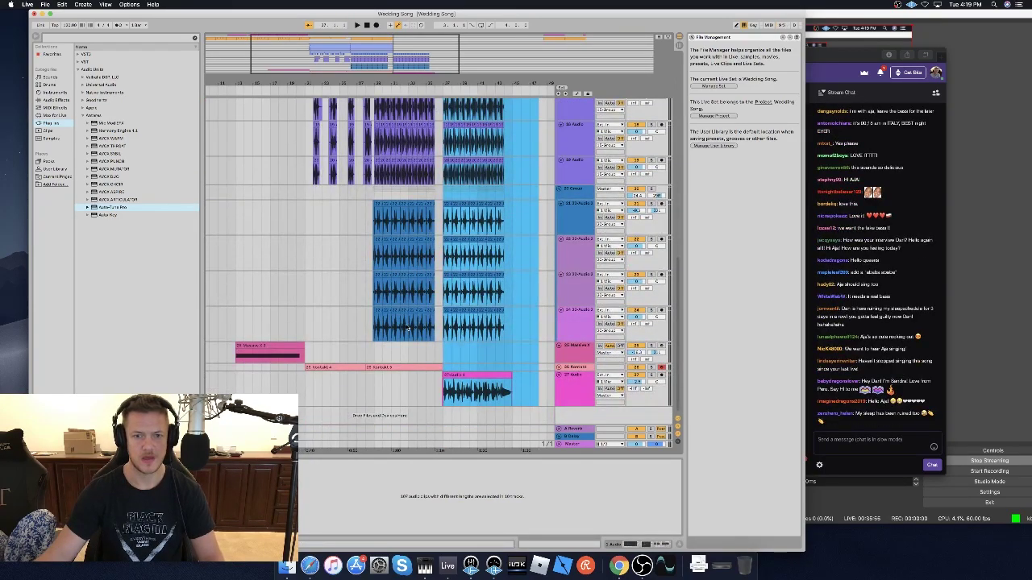
{"action": "left_click", "coordinate": [427, 356]}
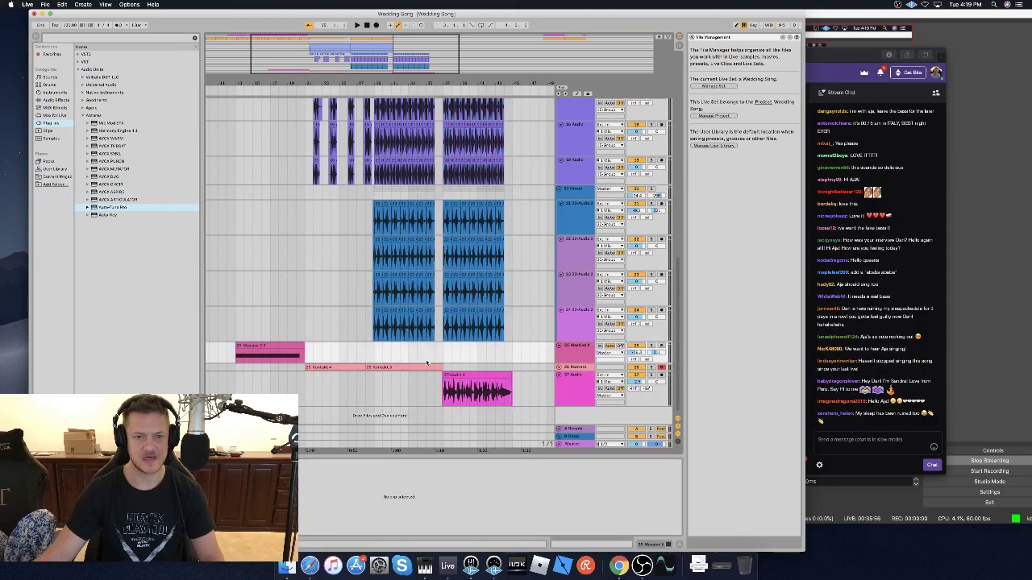
Select all notes in the recorded Kontakt clip on track 26 and trim the clip's start to the beginning of the blue drum clips.
{"action": "left_click", "coordinate": [373, 368]}
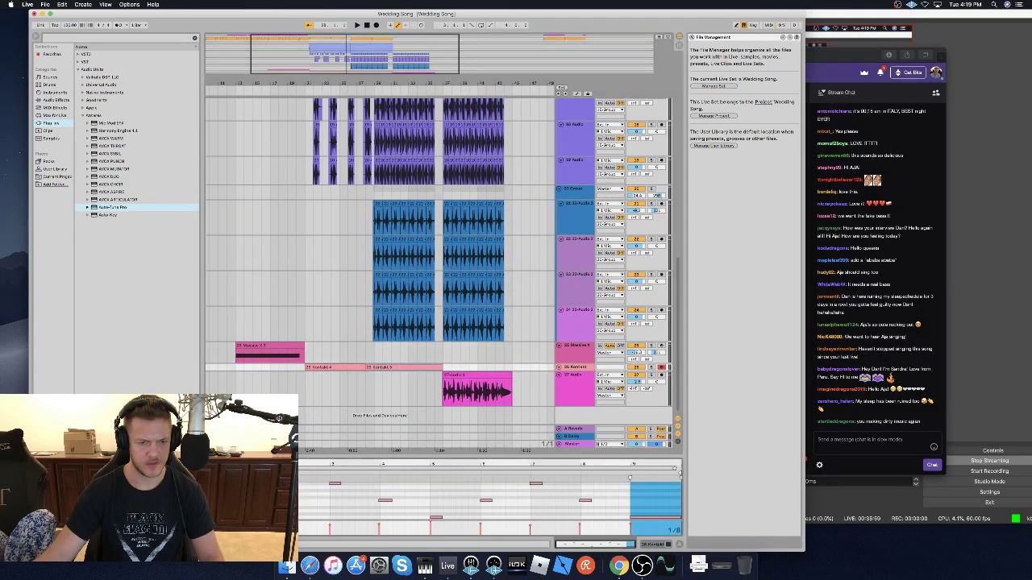
{"action": "left_click_drag", "start_coordinate": [300, 482], "coordinate": [663, 521]}
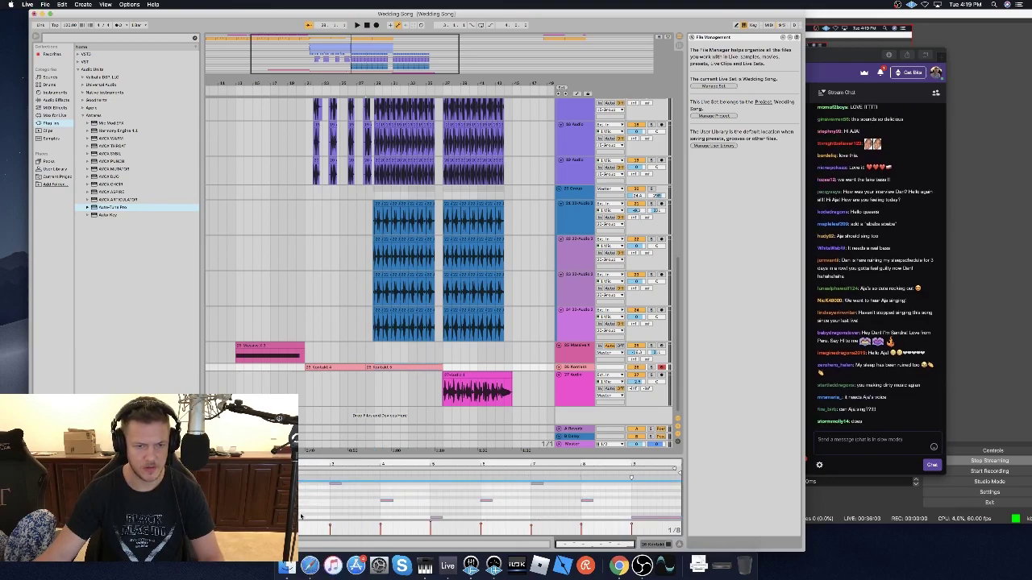
{"action": "left_click", "coordinate": [416, 395]}
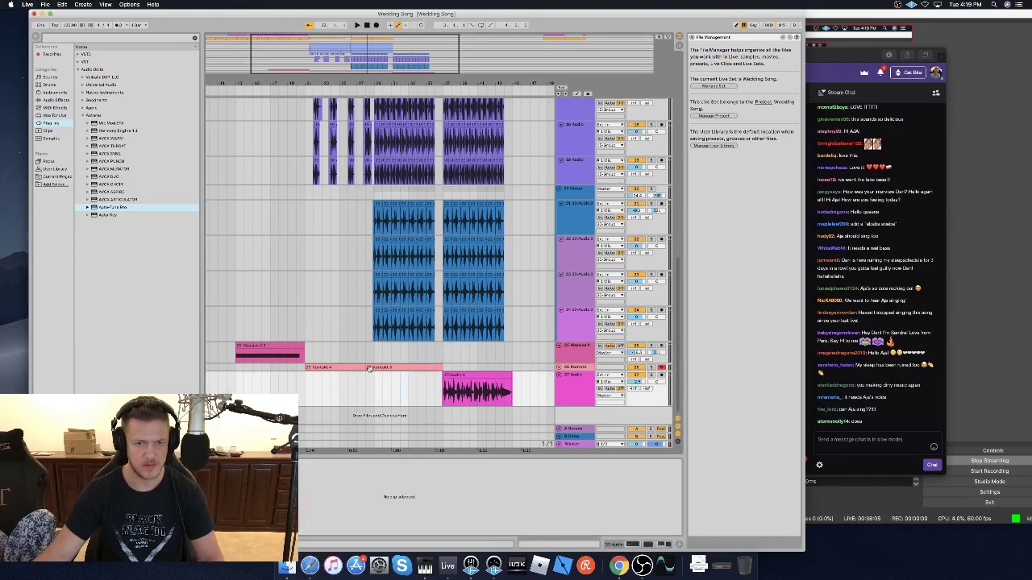
{"action": "left_click", "coordinate": [370, 367]}
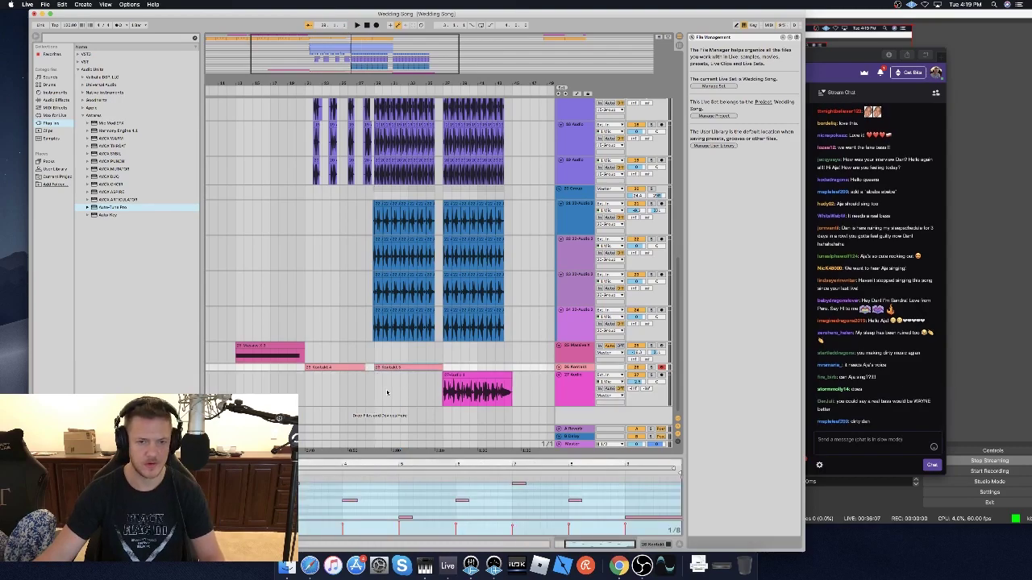
Extend the first Kontakt clip on track 26 up to the second, and copy the second clip above the track 27 audio clip.
{"action": "left_click", "coordinate": [374, 383]}
{"action": "left_click", "coordinate": [375, 368]}
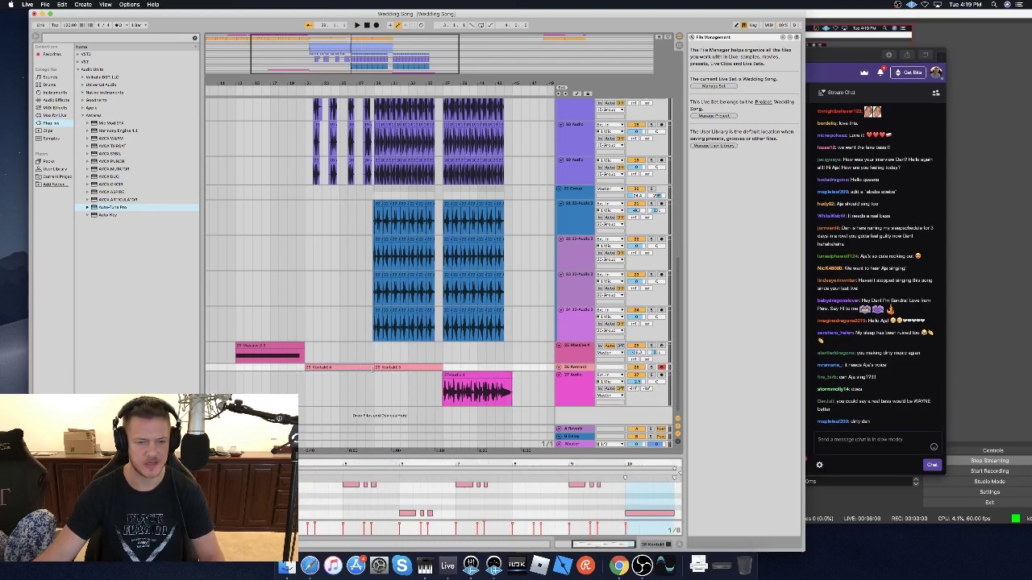
{"action": "left_click", "coordinate": [390, 391]}
{"action": "left_click_drag", "start_coordinate": [404, 367], "coordinate": [463, 368]}
{"action": "left_click", "coordinate": [462, 367]}
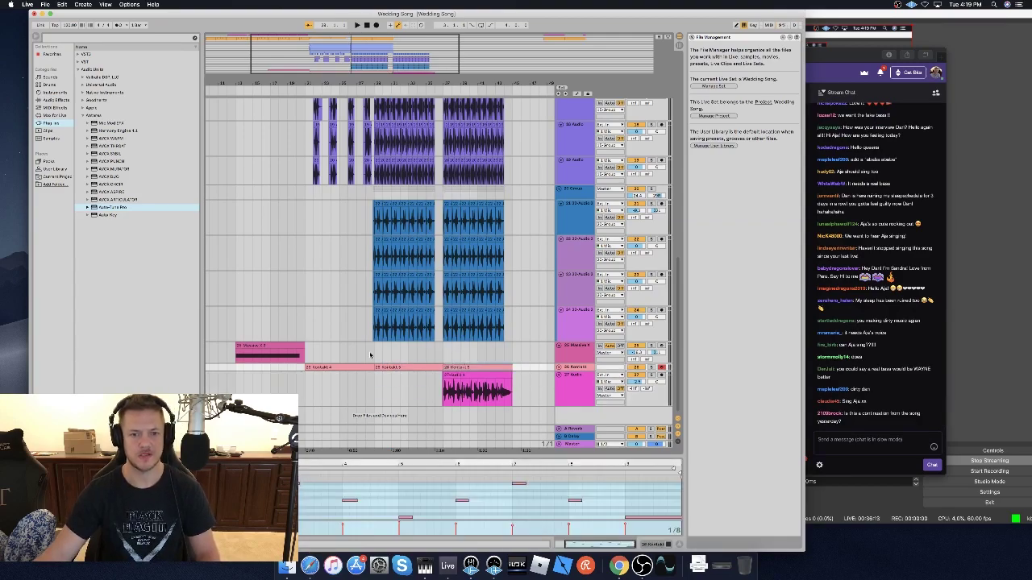
Play the arrangement from just before the second Kontakt clip on track 26.
{"action": "scroll", "coordinate": [370, 361], "scroll_direction": "up", "scroll_amount": 1}
{"action": "scroll", "coordinate": [372, 367], "scroll_direction": "left", "scroll_amount": 1}
{"action": "left_click", "coordinate": [366, 369]}
{"action": "key", "text": "space"}
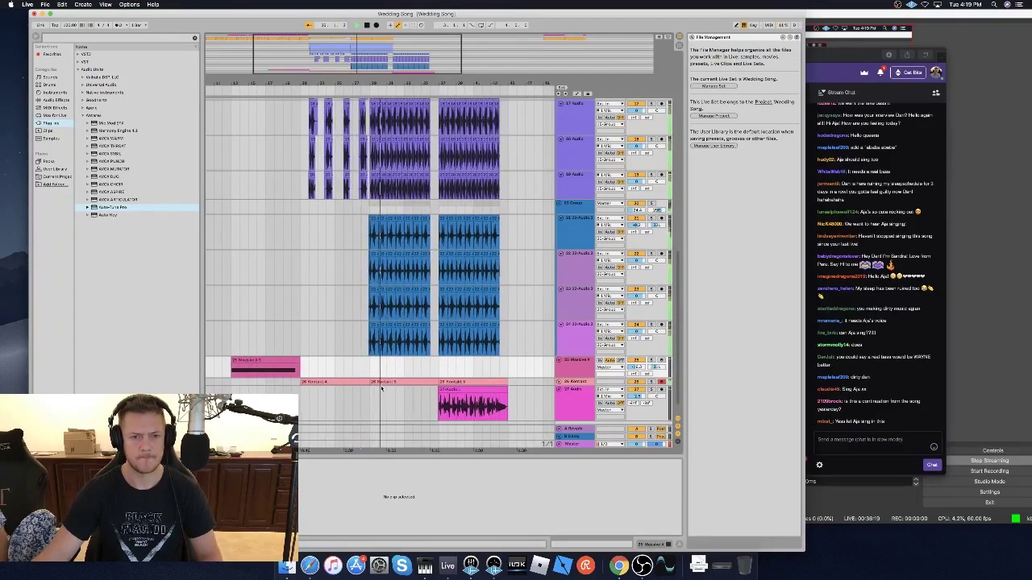
Add a short extra note after the main notes in the second Kontakt clip on track 26, working during playback.
{"action": "left_click", "coordinate": [382, 382]}
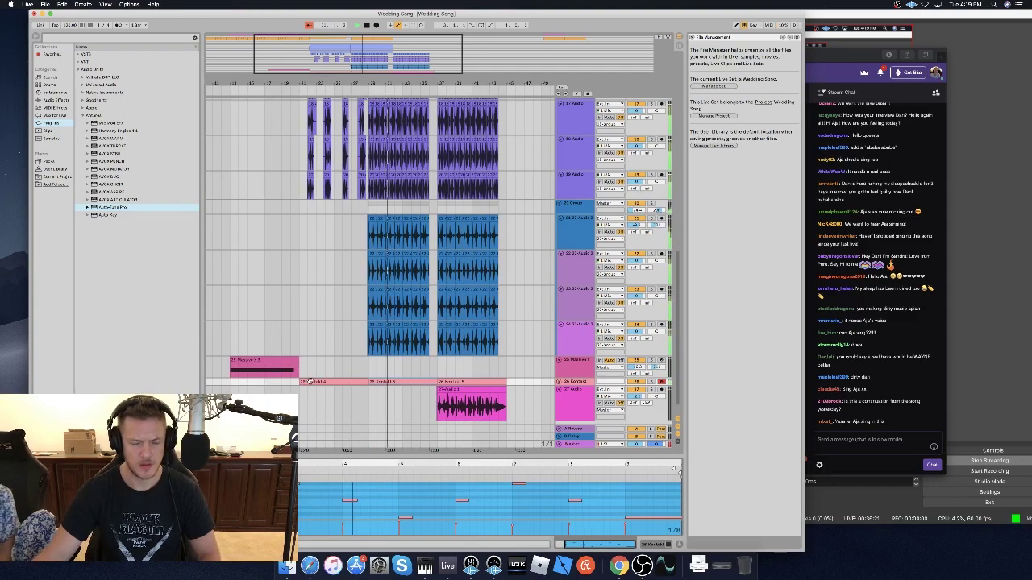
{"action": "key", "text": "space"}
{"action": "key", "text": "space"}
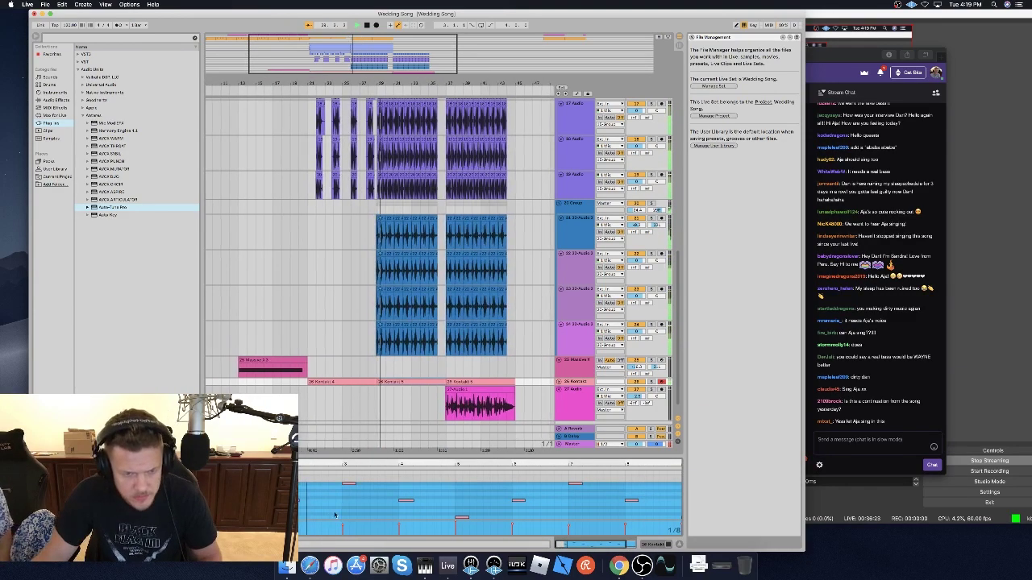
{"action": "left_click", "coordinate": [310, 504]}
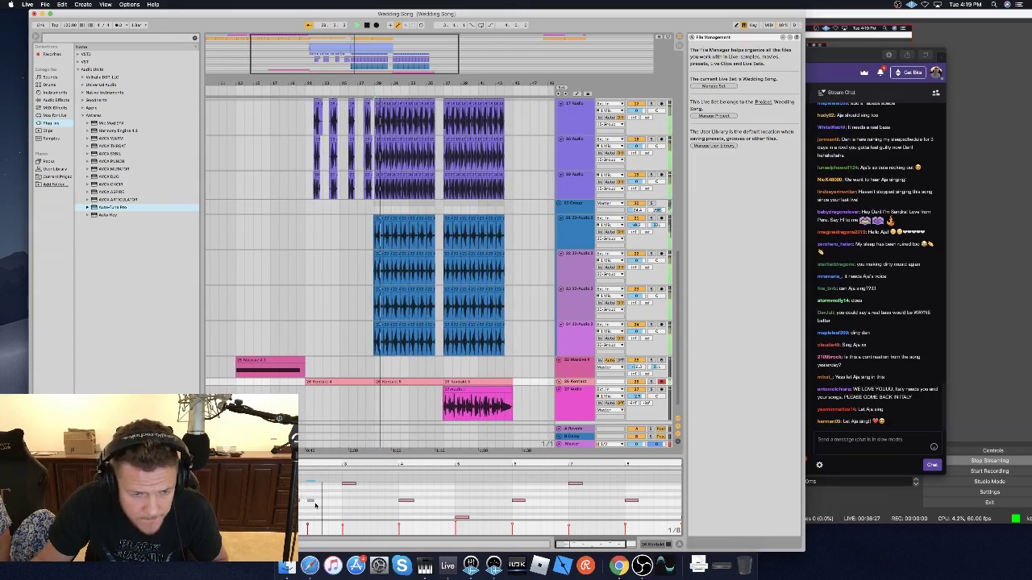
{"action": "double_click", "coordinate": [366, 485]}
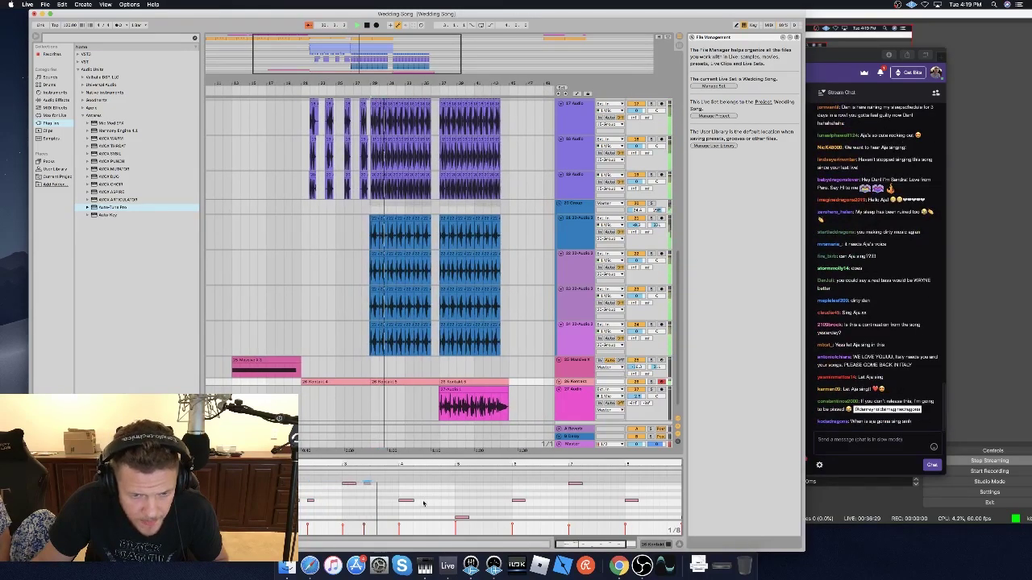
{"action": "double_click", "coordinate": [422, 482]}
{"action": "double_click", "coordinate": [480, 481]}
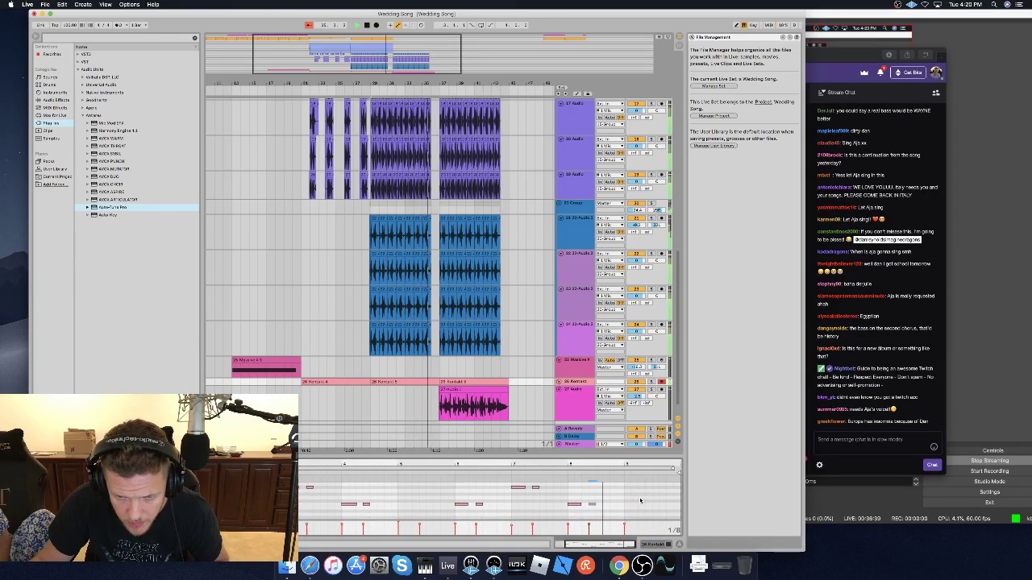
Add a third short note to the opening note groups of the second Kontakt clip, playing the passage between edits.
{"action": "key", "text": "space"}
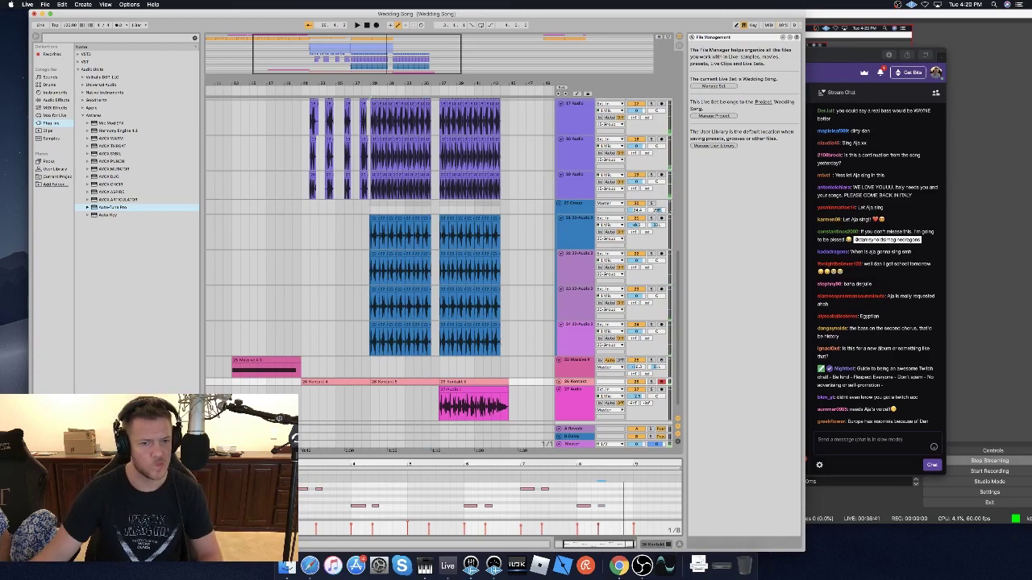
{"action": "key", "text": "space"}
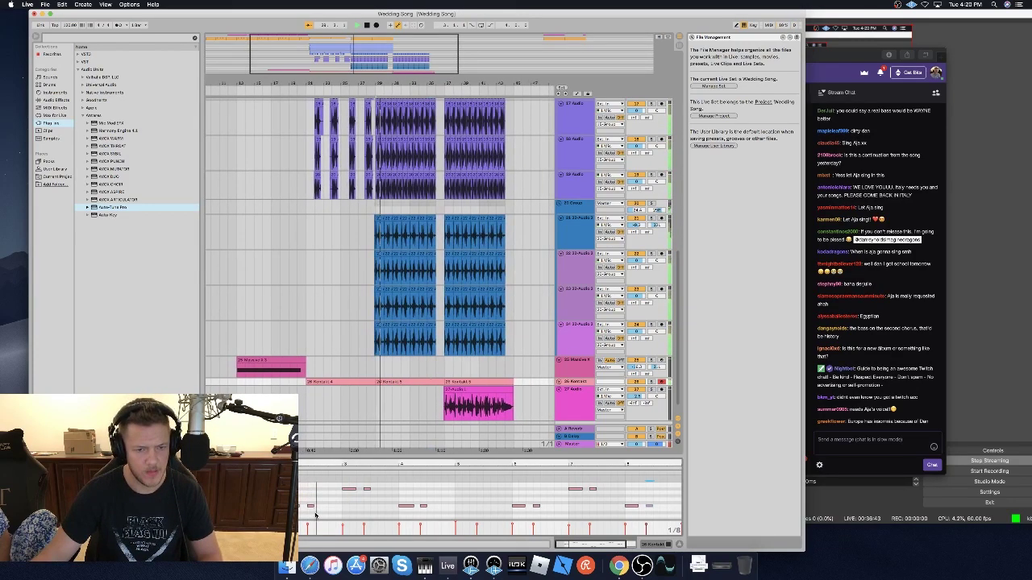
{"action": "key", "text": "space"}
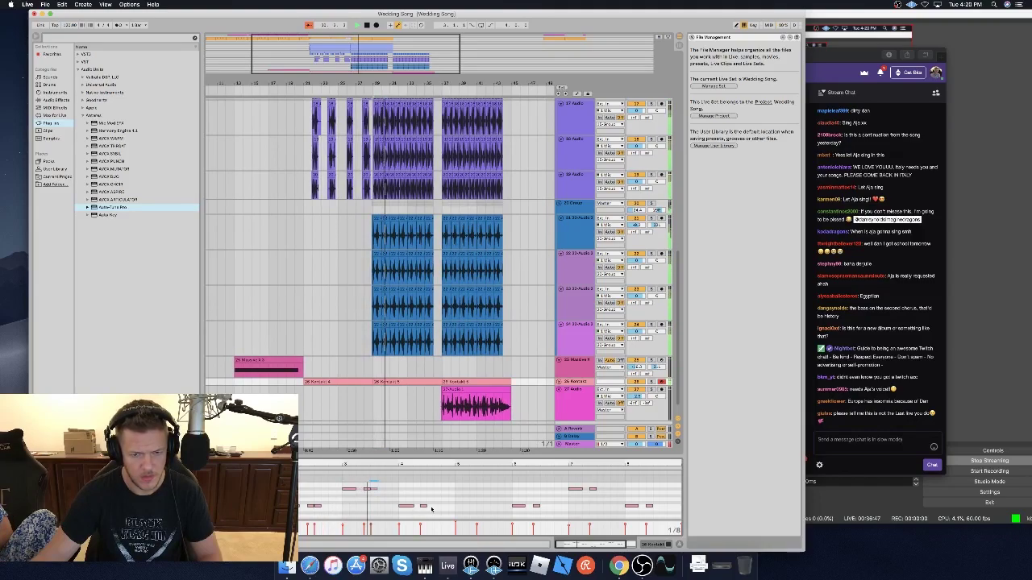
{"action": "key", "text": "space"}
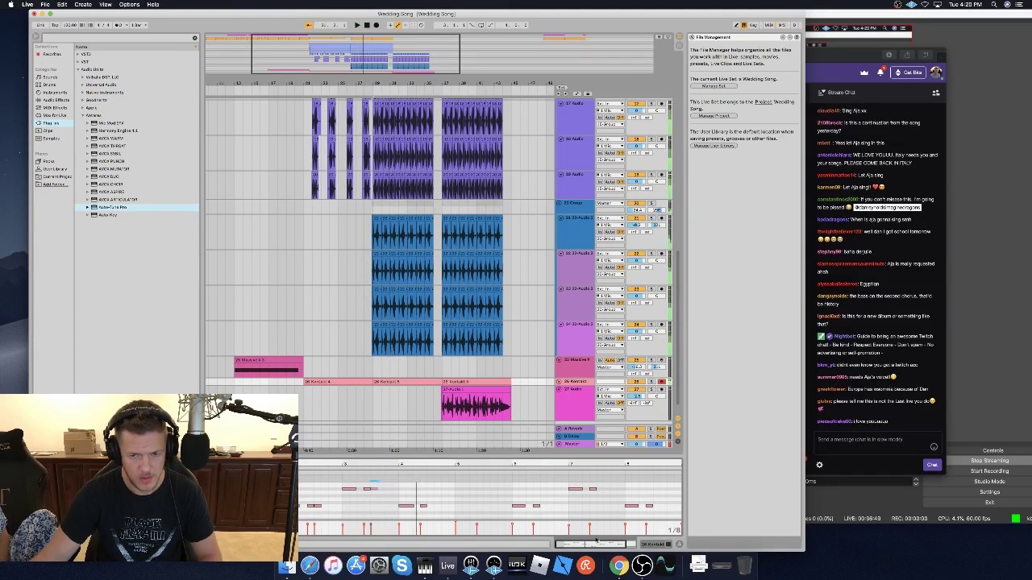
{"action": "left_click_drag", "start_coordinate": [584, 545], "coordinate": [584, 568]}
{"action": "scroll", "coordinate": [484, 507], "scroll_direction": "left", "scroll_amount": 3}
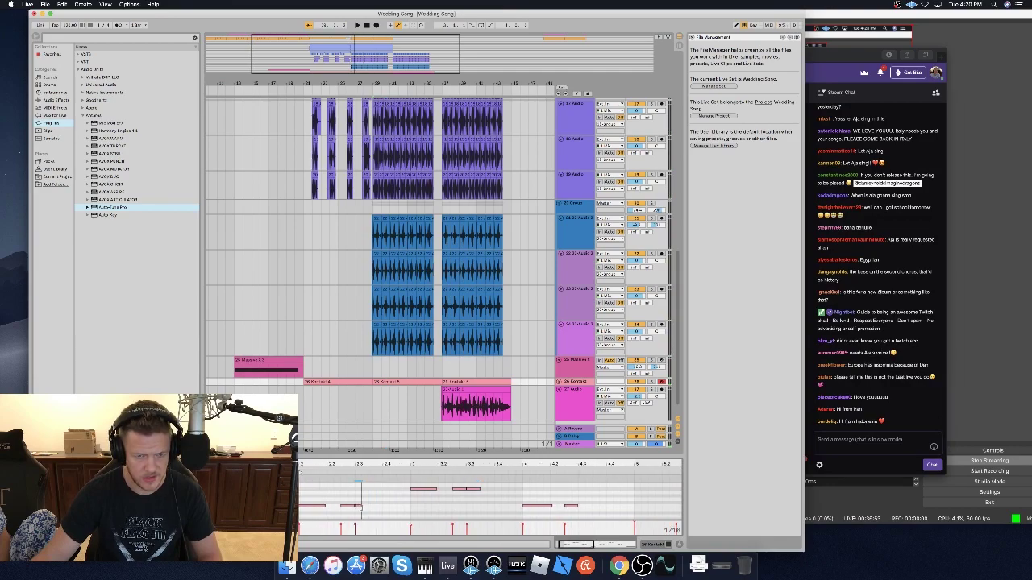
{"action": "left_click", "coordinate": [494, 506]}
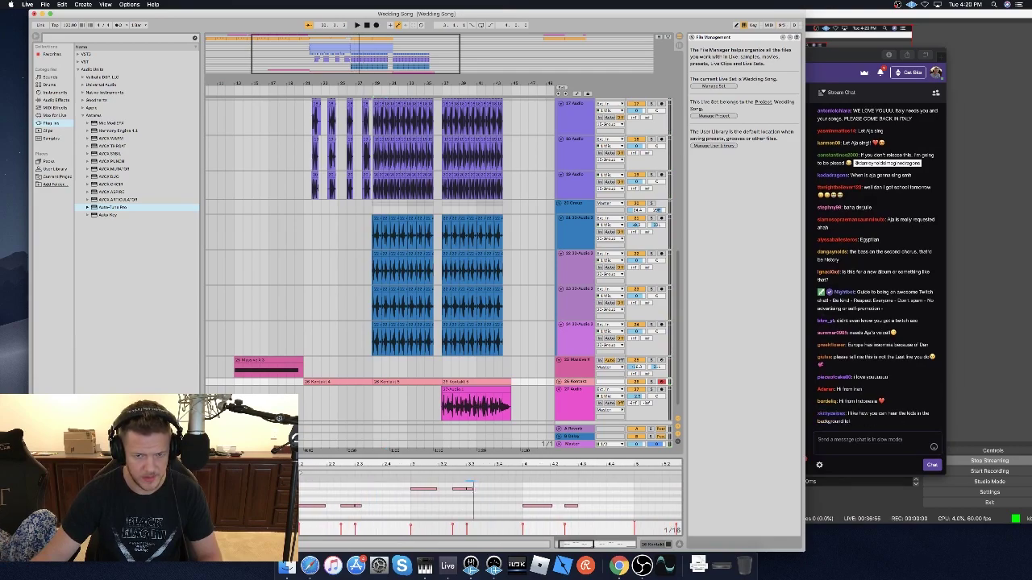
{"action": "key", "text": "space"}
{"action": "left_click", "coordinate": [626, 508]}
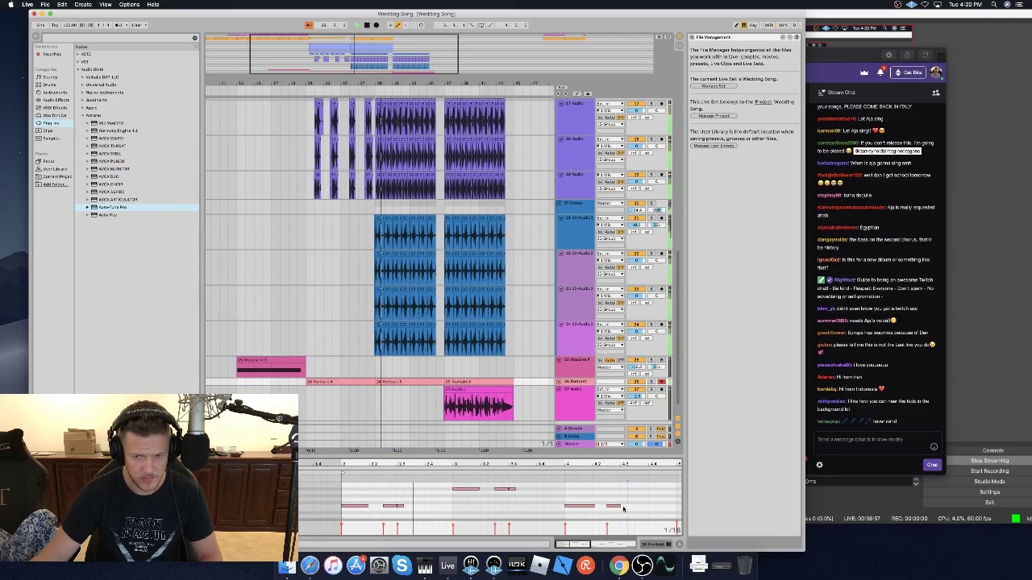
{"action": "double_click", "coordinate": [624, 507]}
Shorten the middle notes of the opening groups in the second Kontakt clip and audition the separated rhythm.
{"action": "key", "text": "space"}
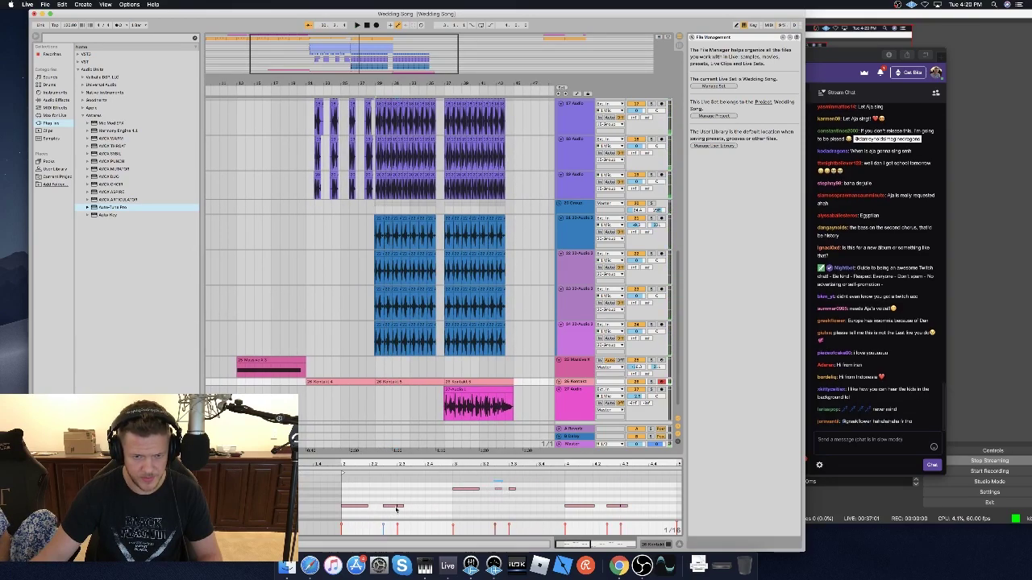
{"action": "key", "text": "space"}
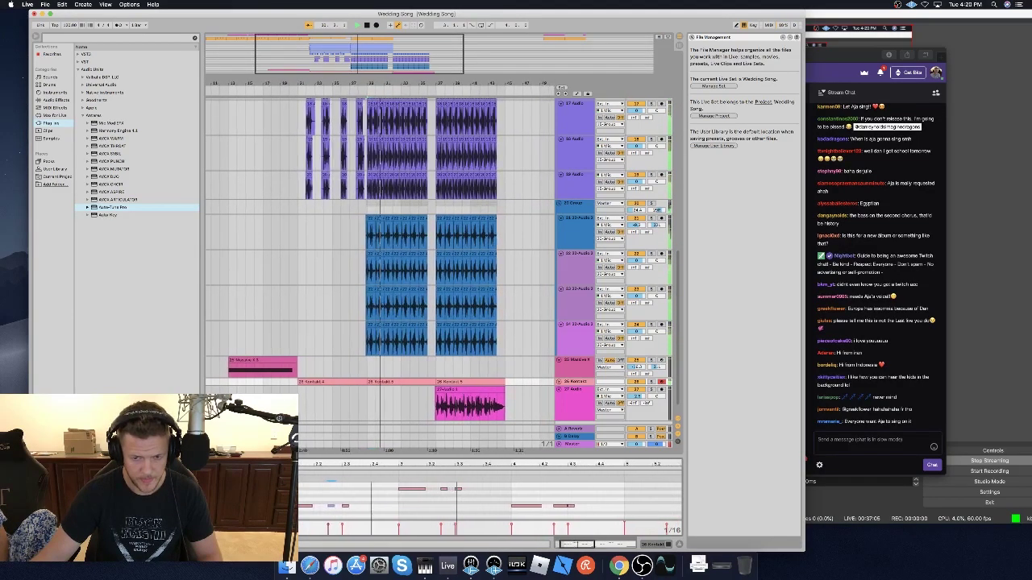
{"action": "key", "text": "space"}
{"action": "scroll", "coordinate": [423, 512], "scroll_direction": "left", "scroll_amount": 4}
{"action": "scroll", "coordinate": [422, 512], "scroll_direction": "right", "scroll_amount": 1}
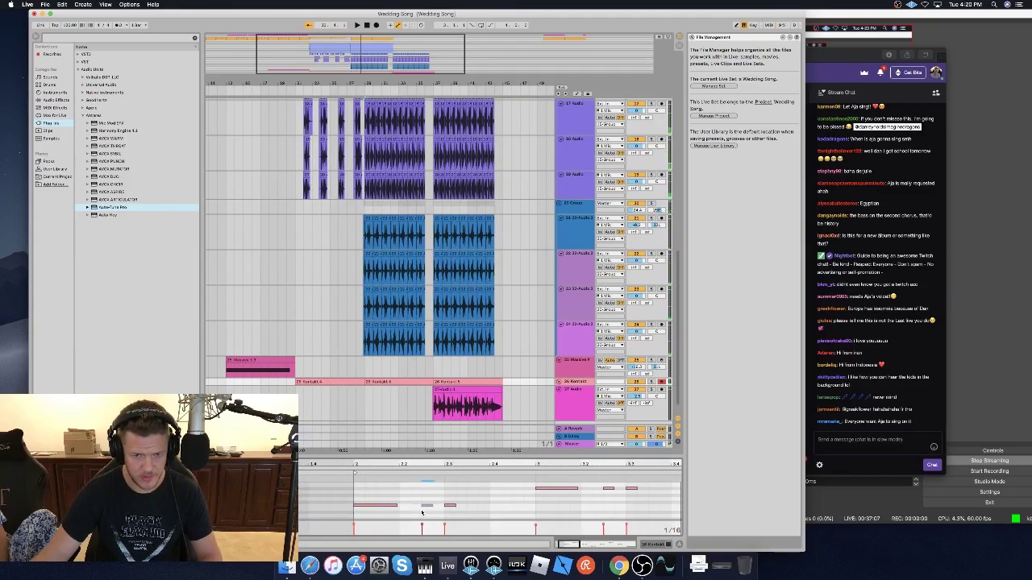
Audition the first Kontakt clip on track 26 and replace the second Kontakt clip with a copy of it.
{"action": "left_click", "coordinate": [316, 381]}
{"action": "key", "text": "space"}
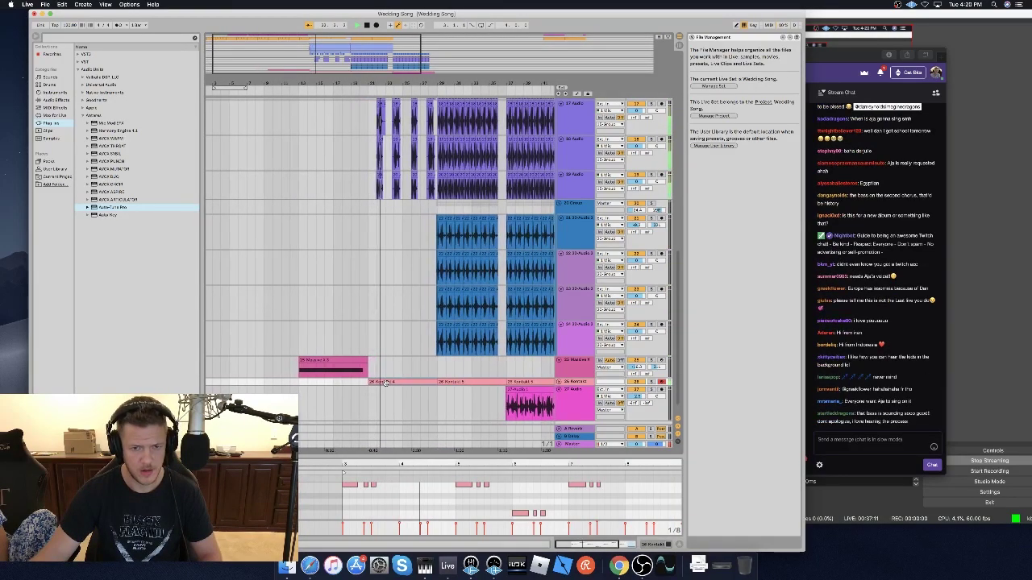
{"action": "left_click", "coordinate": [458, 387]}
{"action": "left_click", "coordinate": [456, 383]}
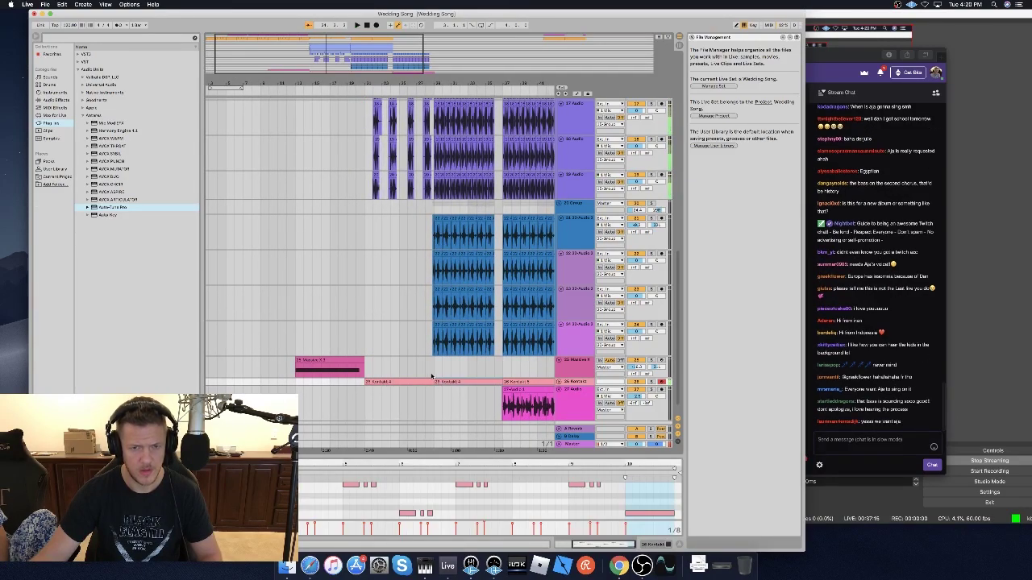
Play the arrangement from the copied Kontakt clip on track 26 and open the third Kontakt clip's notes.
{"action": "left_click", "coordinate": [429, 375]}
{"action": "scroll", "coordinate": [426, 403], "scroll_direction": "right", "scroll_amount": 2}
{"action": "key", "text": "space"}
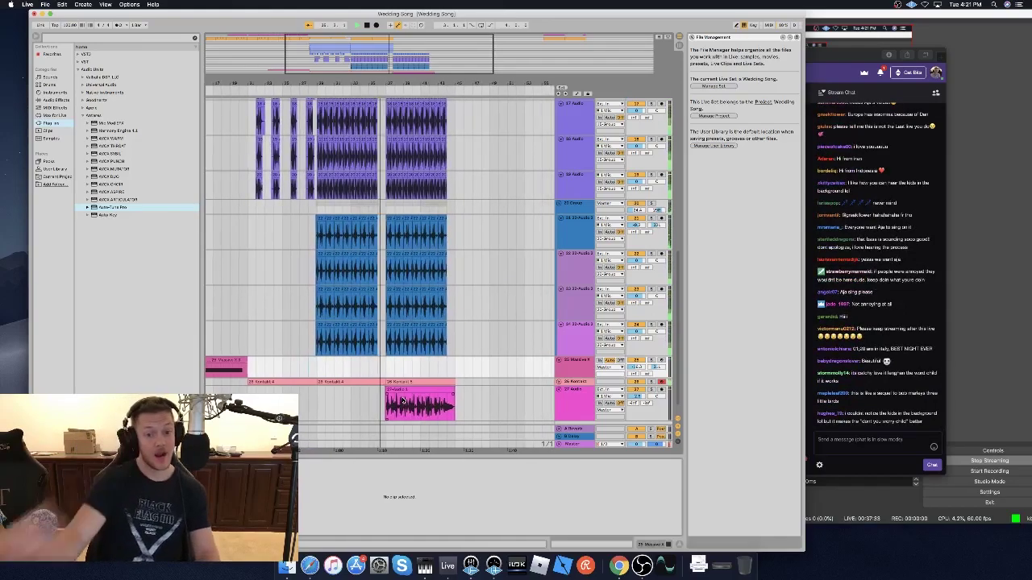
{"action": "left_click", "coordinate": [415, 381]}
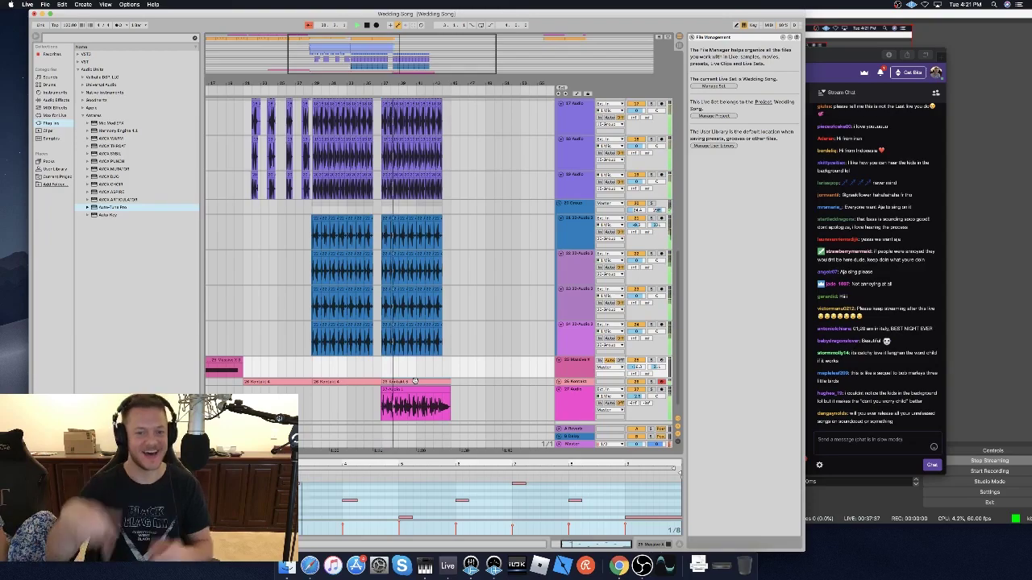
{"action": "scroll", "coordinate": [407, 338], "scroll_direction": "up", "scroll_amount": 10}
{"action": "left_click", "coordinate": [380, 276]}
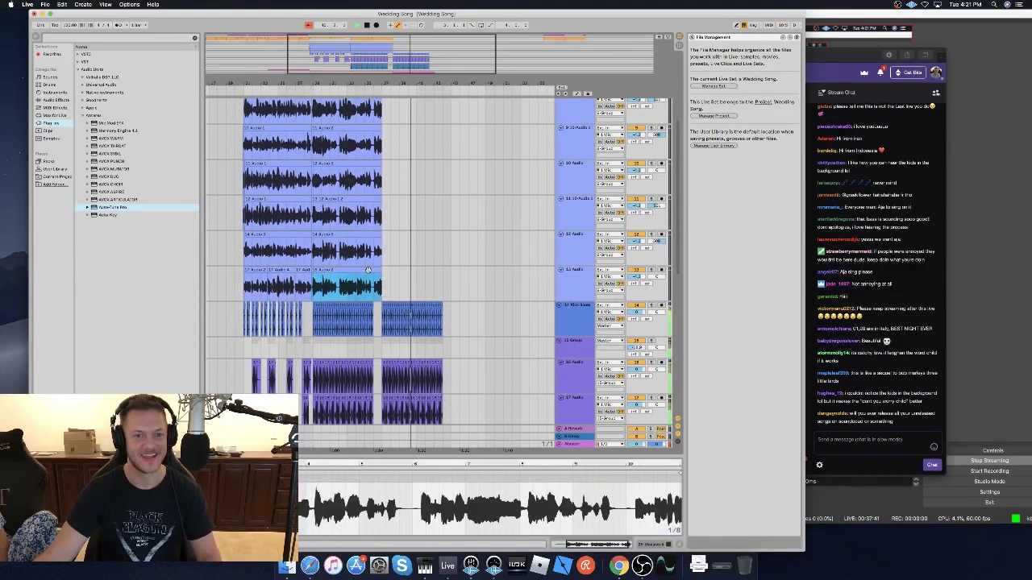
{"action": "scroll", "coordinate": [375, 177], "scroll_direction": "up", "scroll_amount": 4}
{"action": "left_click", "coordinate": [373, 150], "text": "shift"}
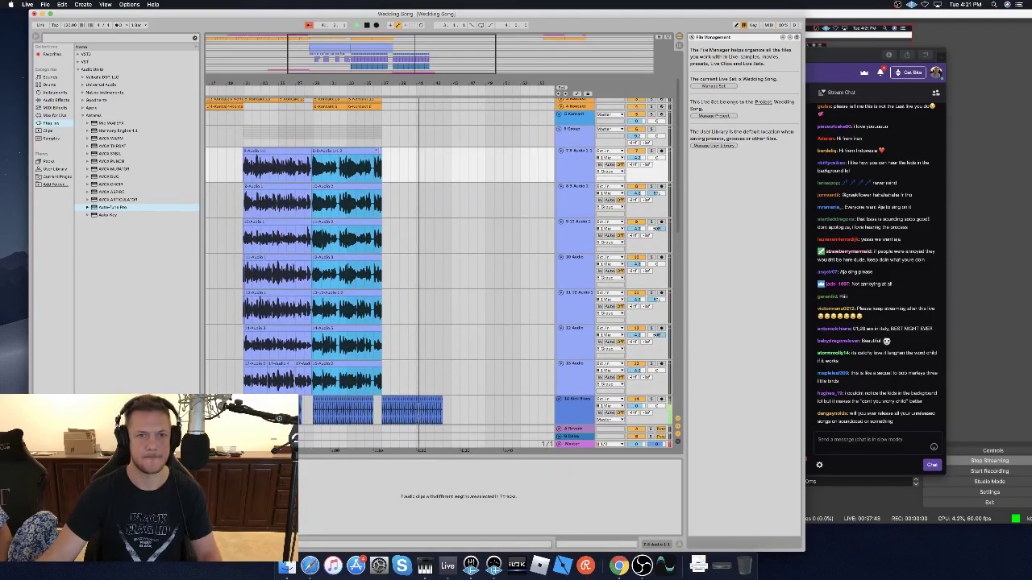
{"action": "left_click", "coordinate": [403, 166]}
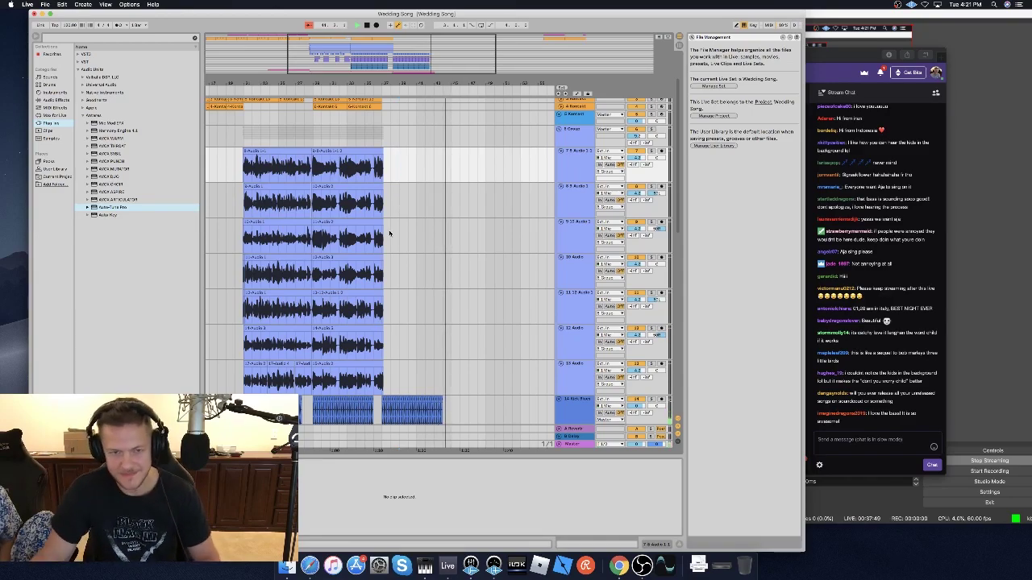
{"action": "scroll", "coordinate": [396, 226], "scroll_direction": "down", "scroll_amount": 10}
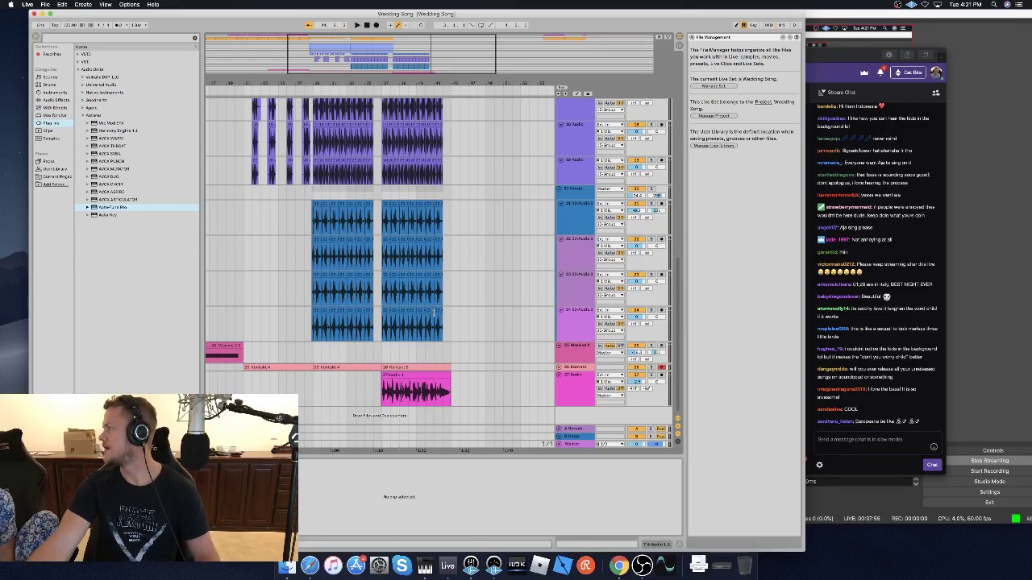
{"action": "scroll", "coordinate": [434, 314], "scroll_direction": "right", "scroll_amount": 5}
{"action": "scroll", "coordinate": [434, 314], "scroll_direction": "left", "scroll_amount": 8}
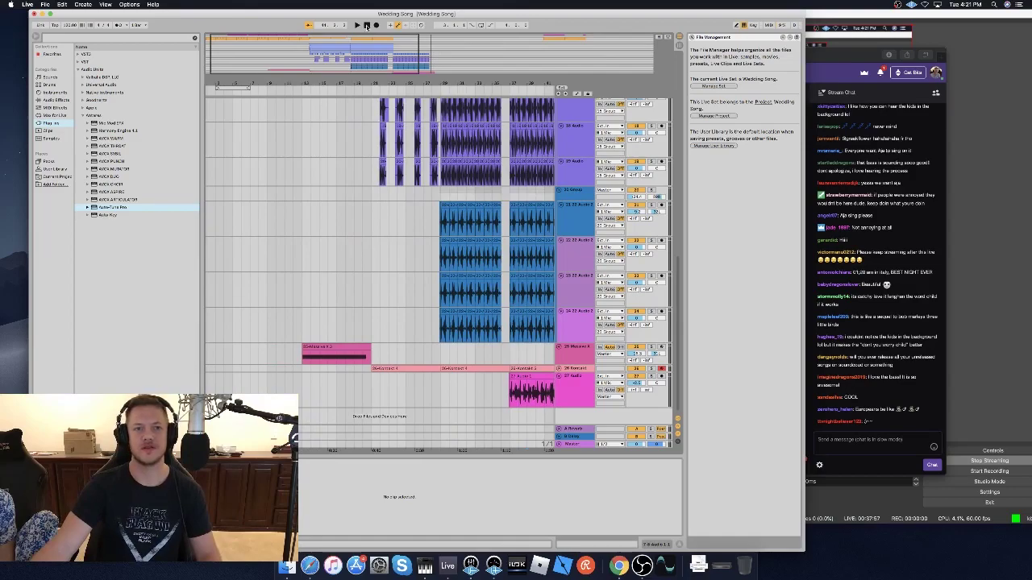
{"action": "left_click_drag", "start_coordinate": [342, 49], "coordinate": [448, 52]}
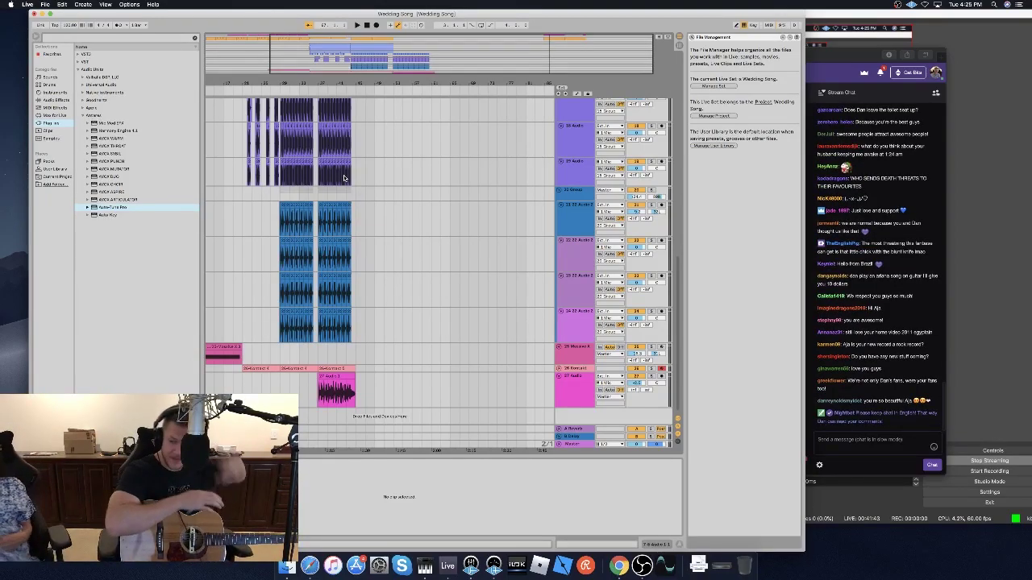
Switch to the Twitch page in Safari to check the live stream, and return to the Wedding Song set in Live.
{"action": "left_click", "coordinate": [835, 58]}
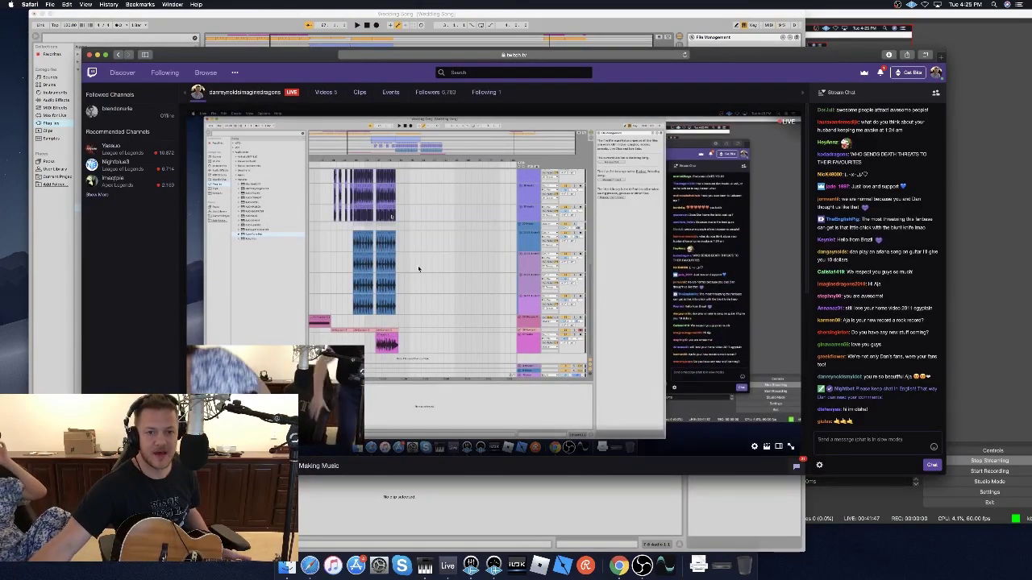
{"action": "scroll", "coordinate": [415, 278], "scroll_direction": "down", "scroll_amount": 3}
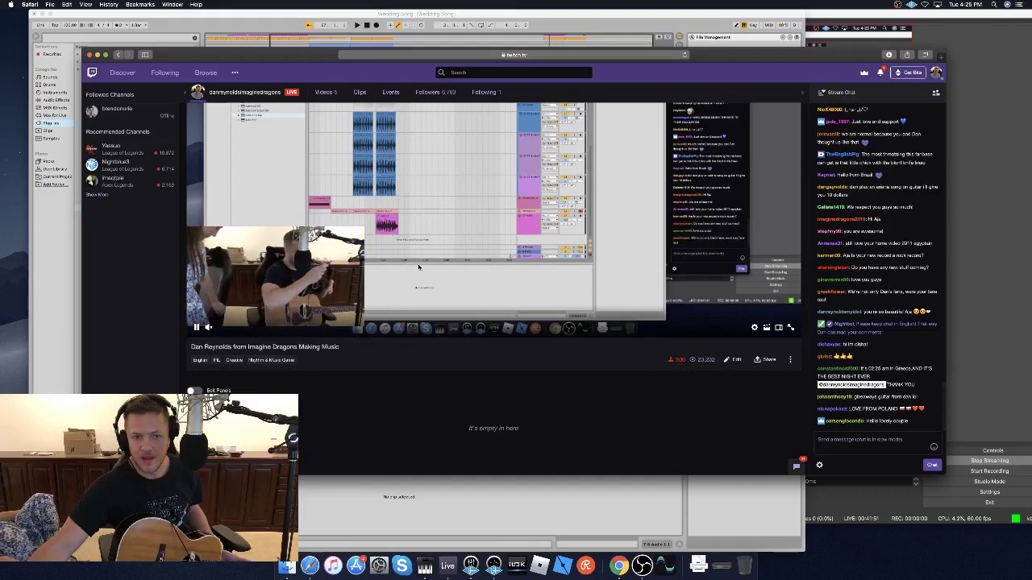
{"action": "scroll", "coordinate": [419, 267], "scroll_direction": "up", "scroll_amount": 2}
{"action": "left_click", "coordinate": [352, 13]}
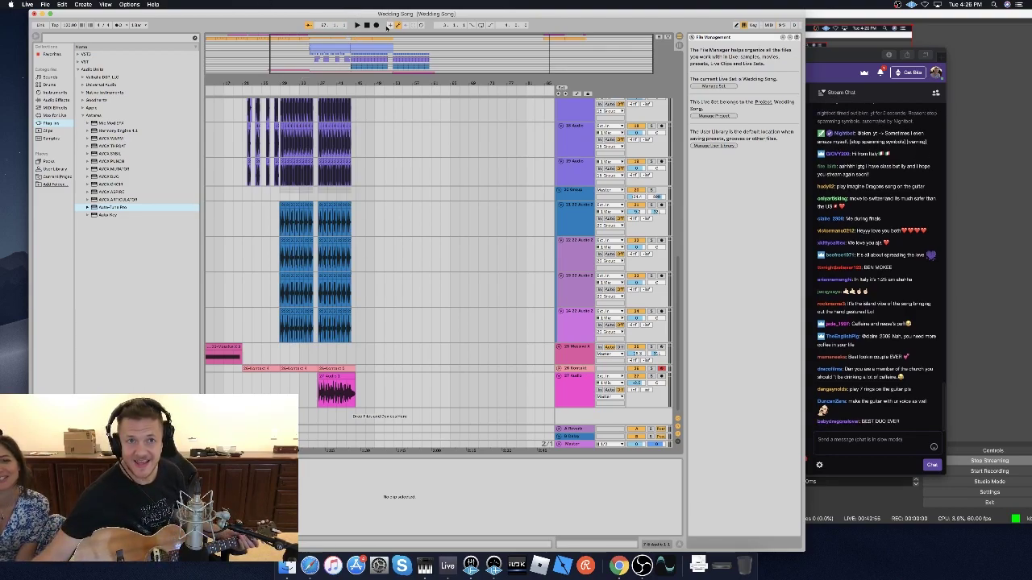
{"action": "scroll", "coordinate": [372, 289], "scroll_direction": "left", "scroll_amount": 2}
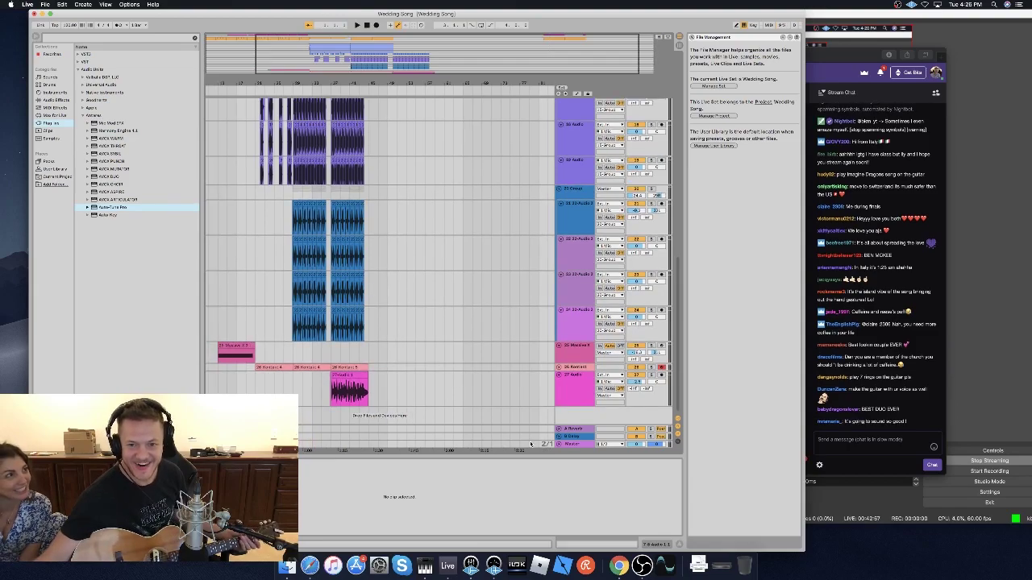
{"action": "left_click", "coordinate": [310, 564]}
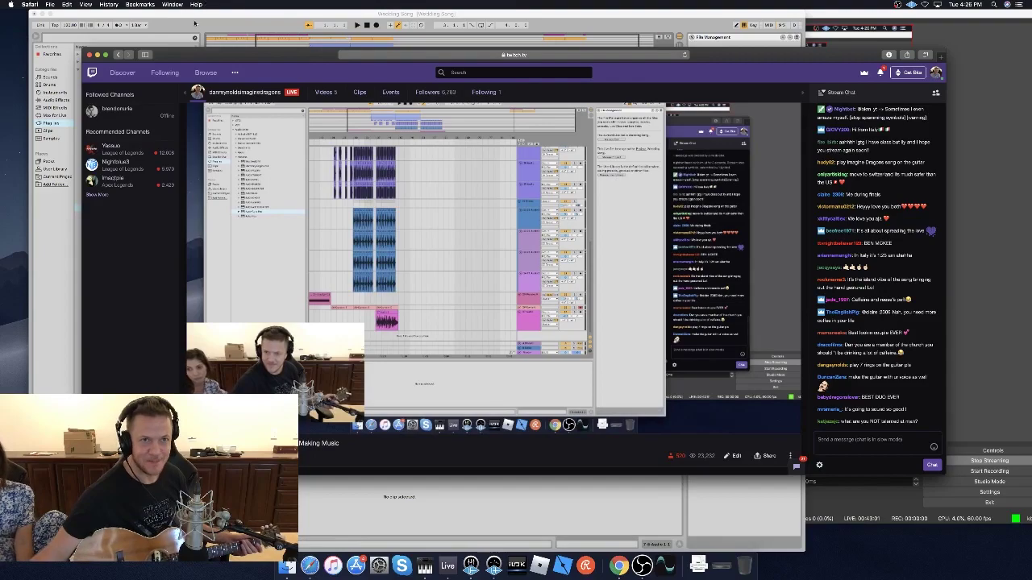
{"action": "left_click", "coordinate": [196, 19]}
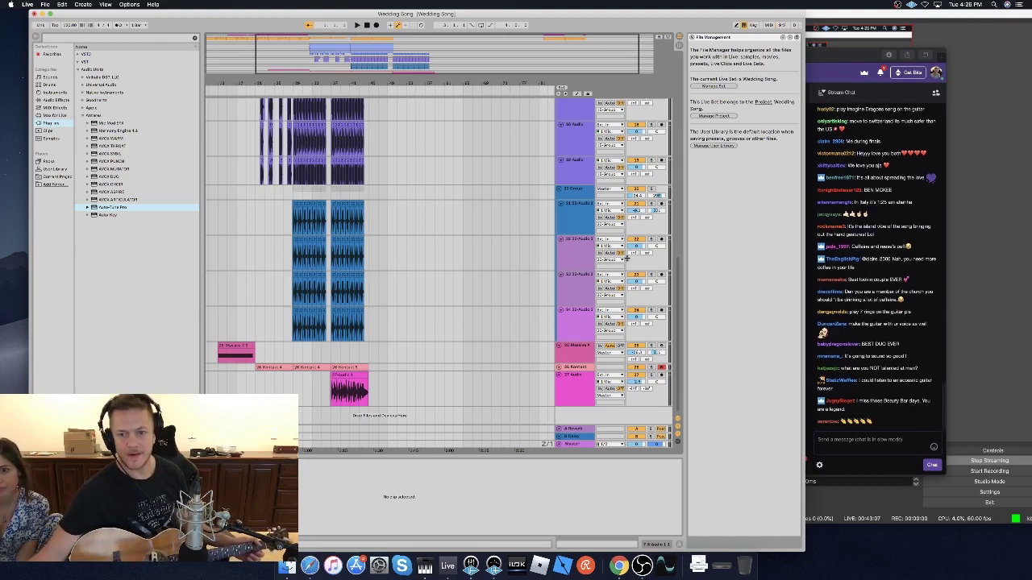
Insert a new audio track below track 27, arm it for recording and turn on the metronome.
{"action": "right_click", "coordinate": [577, 416]}
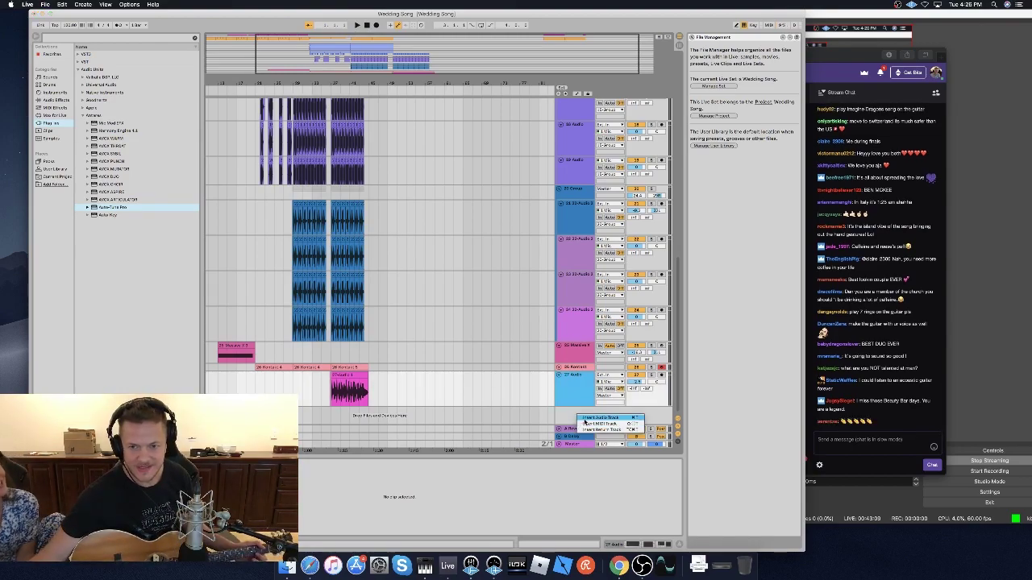
{"action": "left_click", "coordinate": [585, 418]}
{"action": "left_click", "coordinate": [661, 393]}
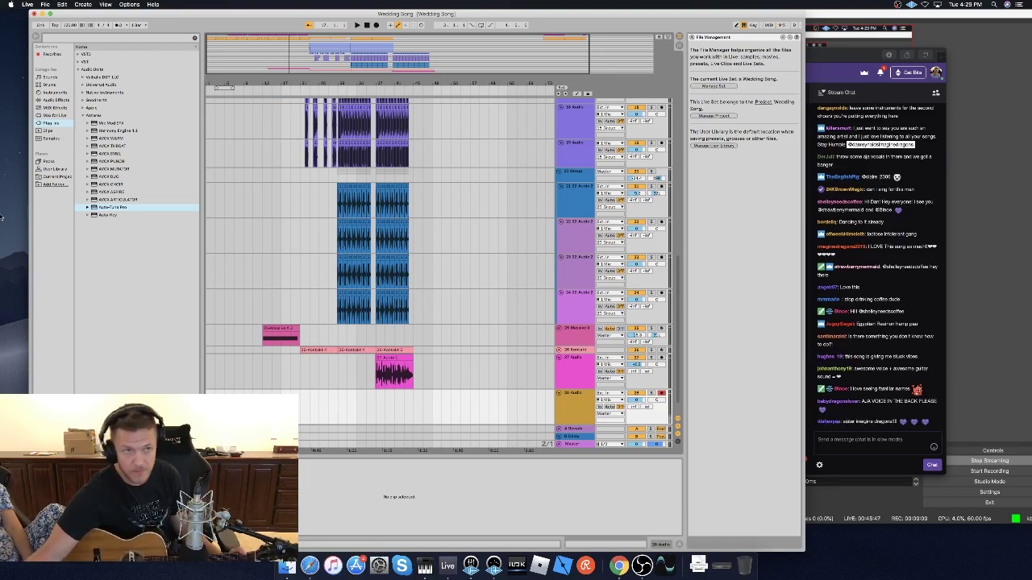
{"action": "left_click", "coordinate": [118, 25]}
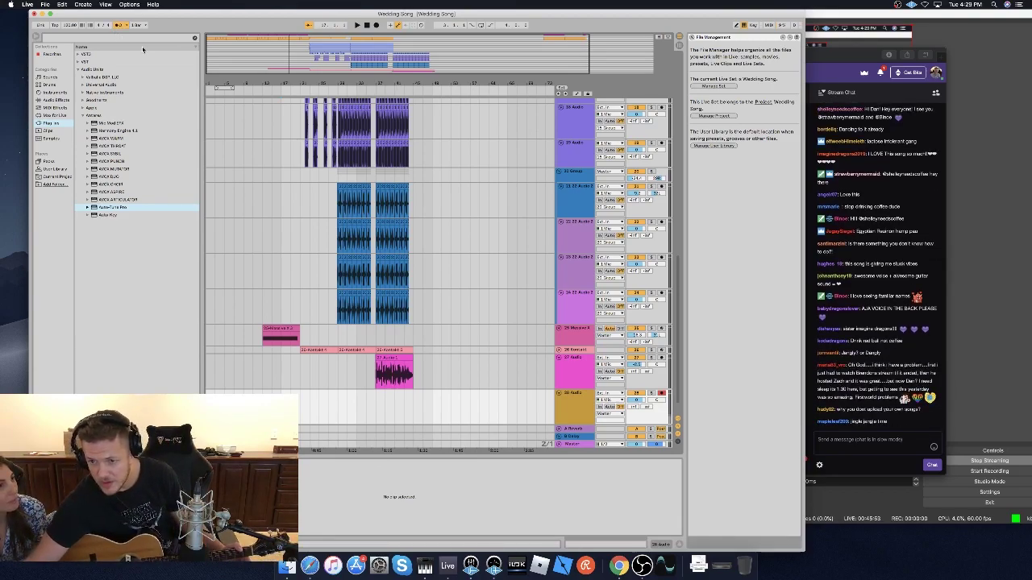
Try recording takes on the new audio track 28 along with the arrangement.
{"action": "left_click", "coordinate": [375, 25]}
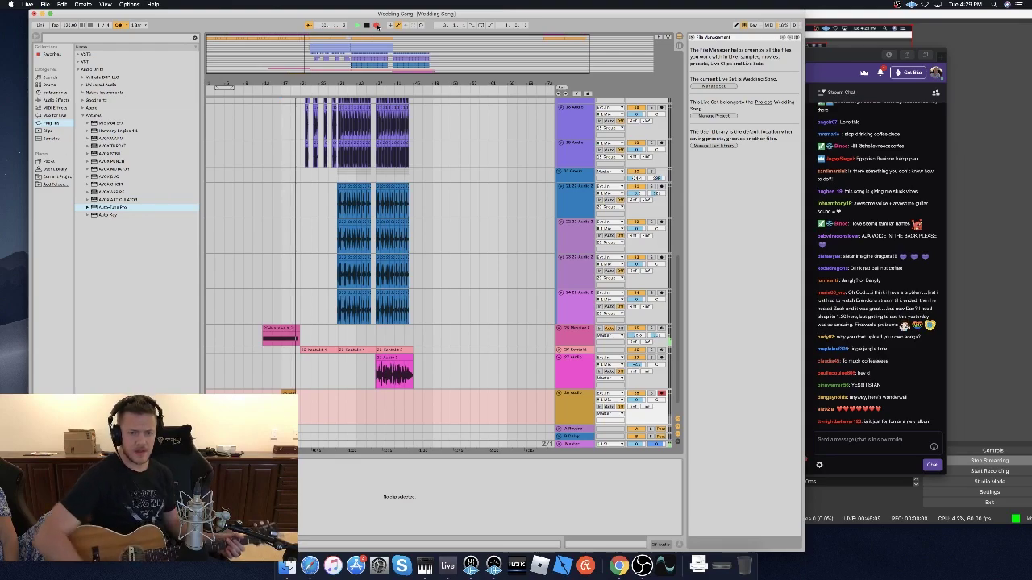
{"action": "key", "text": "space"}
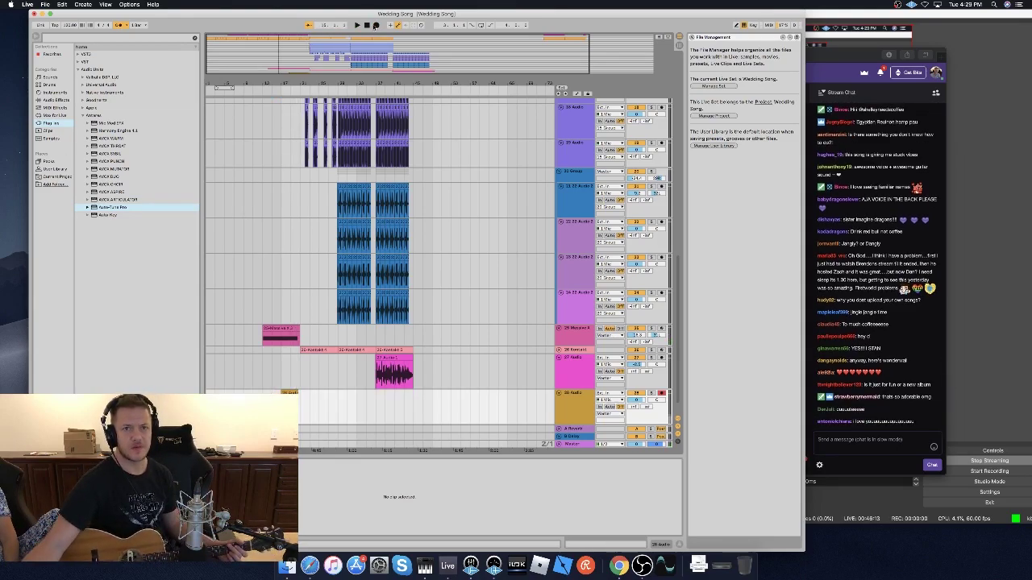
{"action": "left_click", "coordinate": [376, 25]}
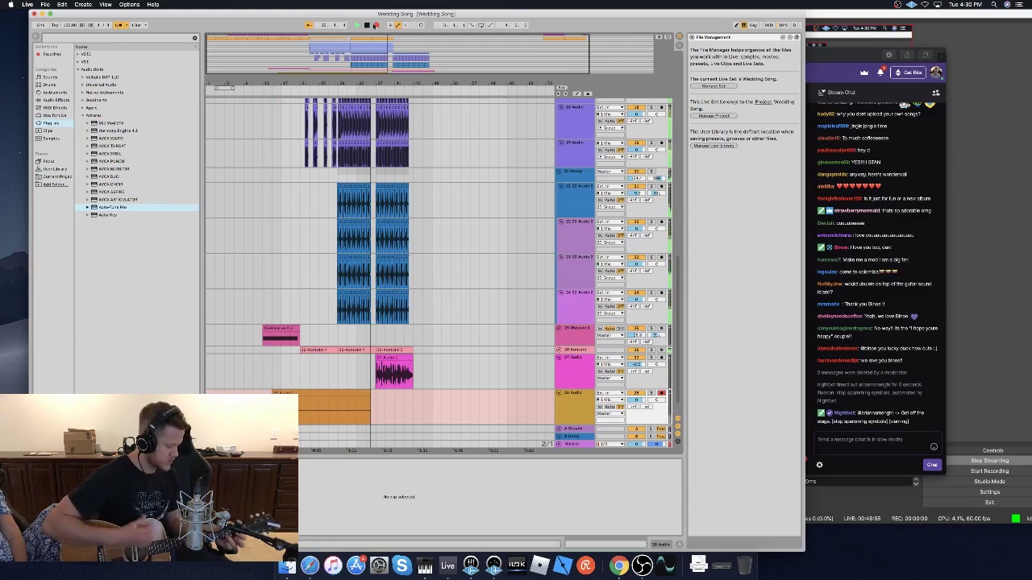
{"action": "key", "text": "space"}
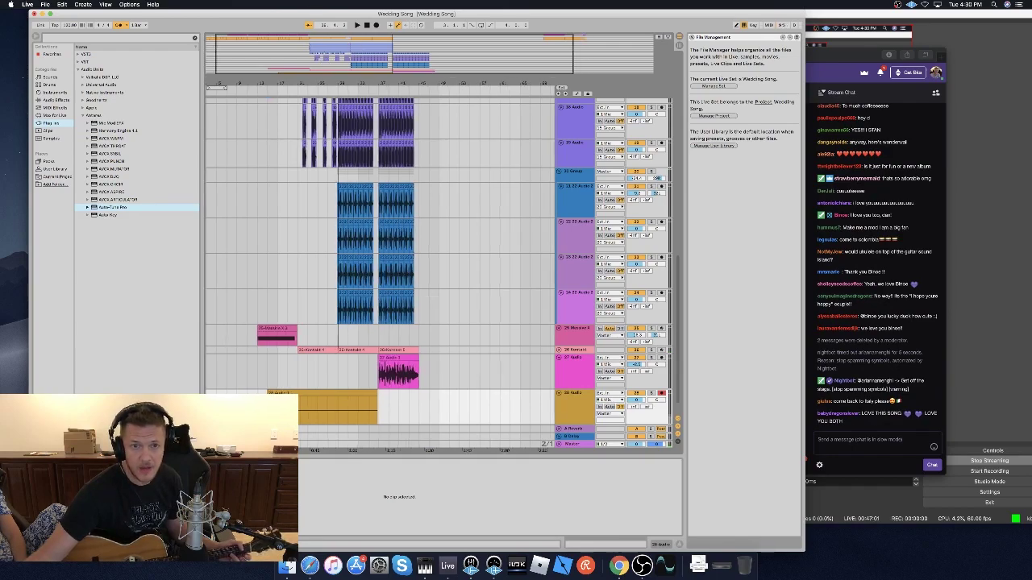
Check the input channel of track 28 and delete the track with its recording.
{"action": "left_click_drag", "start_coordinate": [320, 63], "coordinate": [369, 47]}
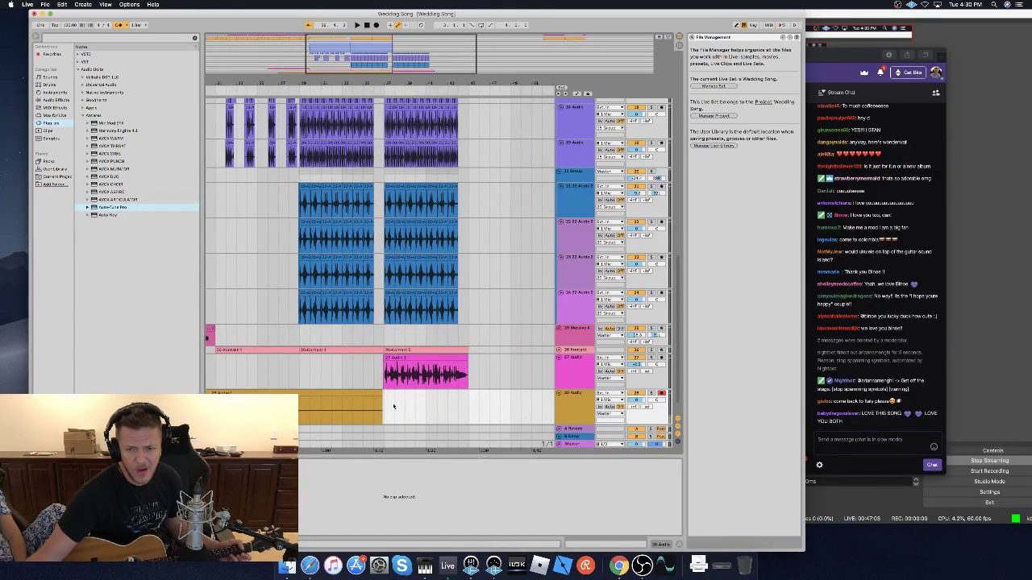
{"action": "left_click", "coordinate": [610, 399]}
{"action": "left_click", "coordinate": [611, 401]}
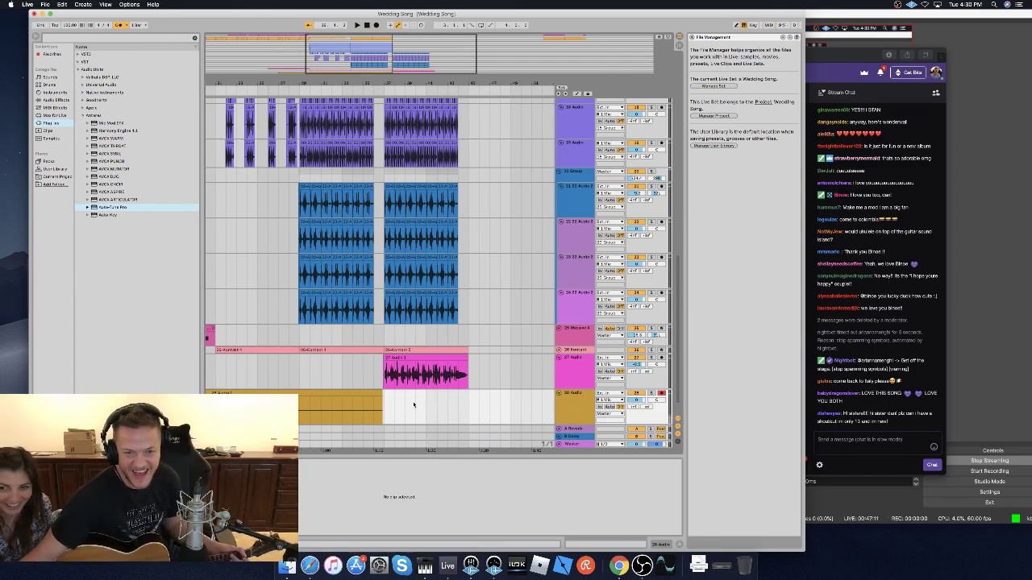
{"action": "left_click", "coordinate": [583, 395]}
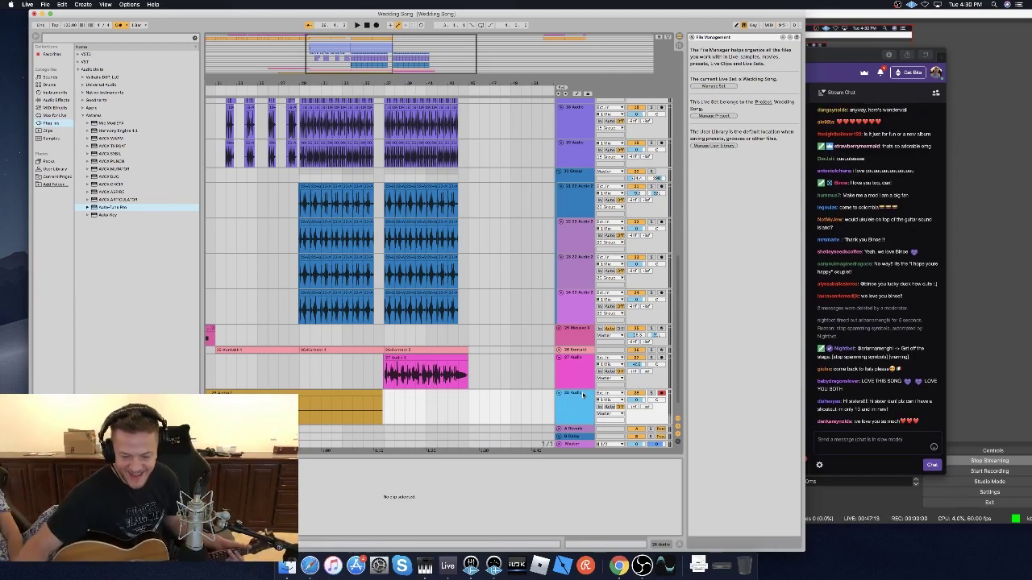
{"action": "key", "text": "Delete"}
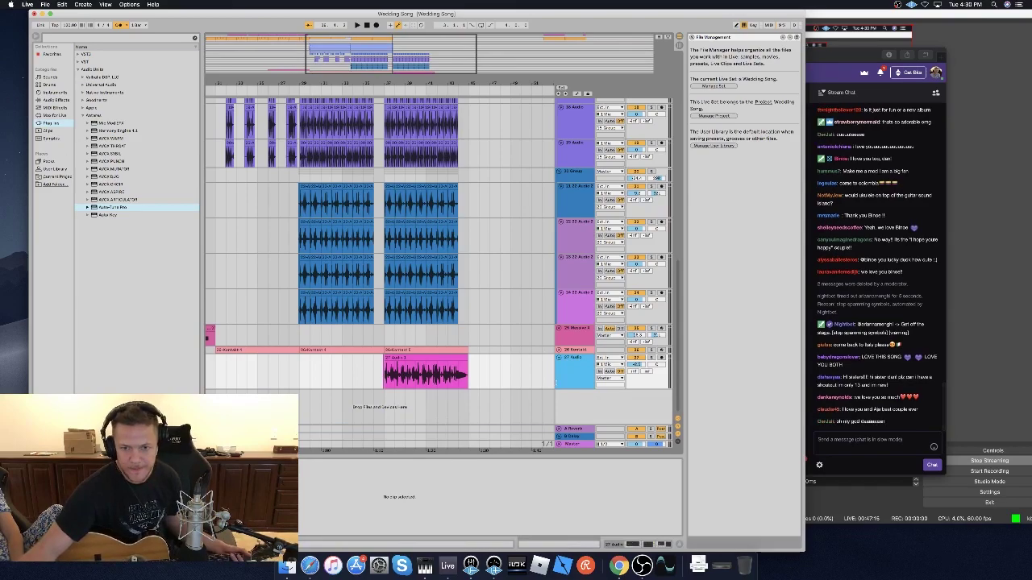
Insert a fresh audio track after track 27 and save the set.
{"action": "right_click", "coordinate": [579, 359]}
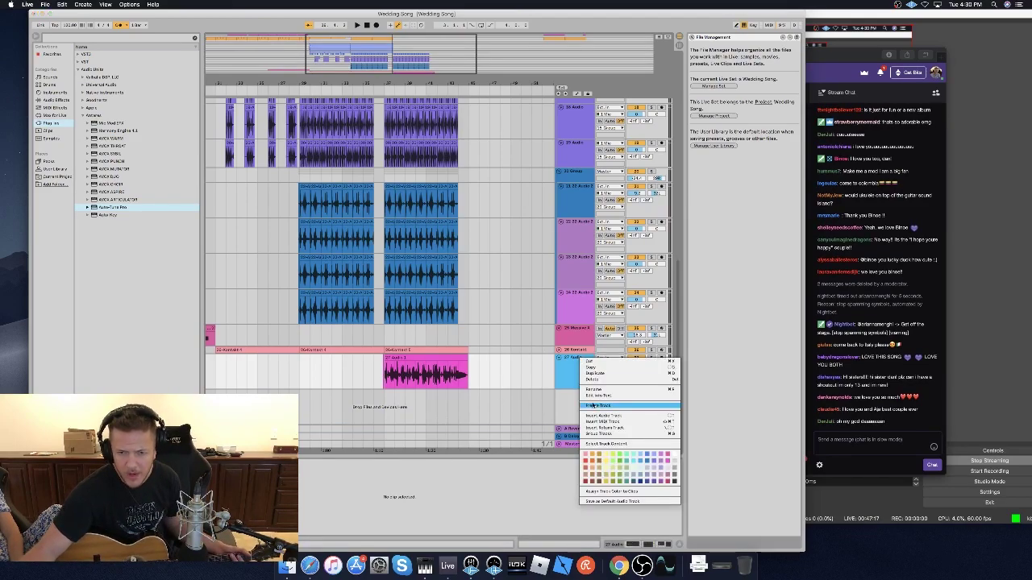
{"action": "left_click", "coordinate": [592, 417]}
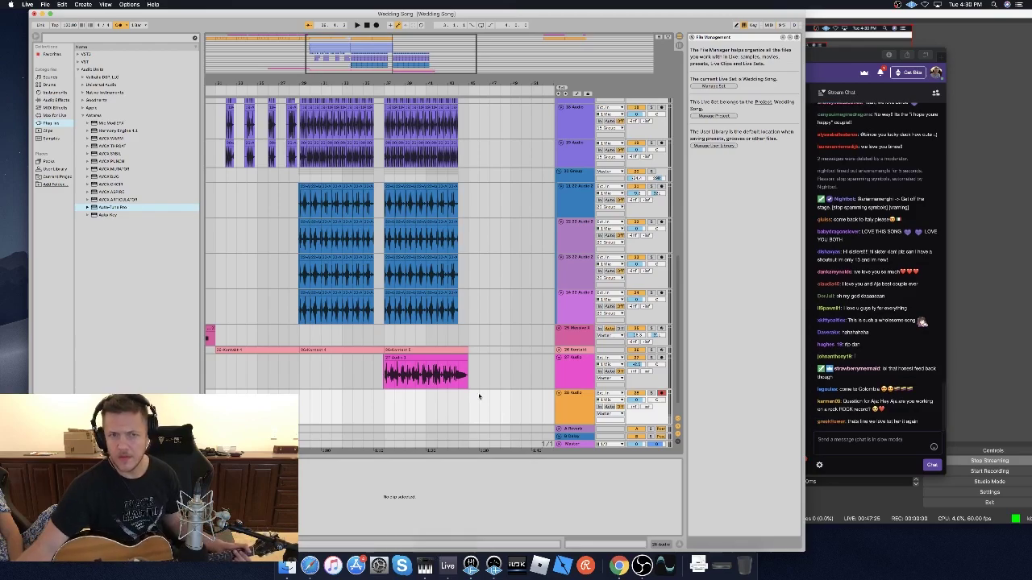
{"action": "key", "text": "super+s"}
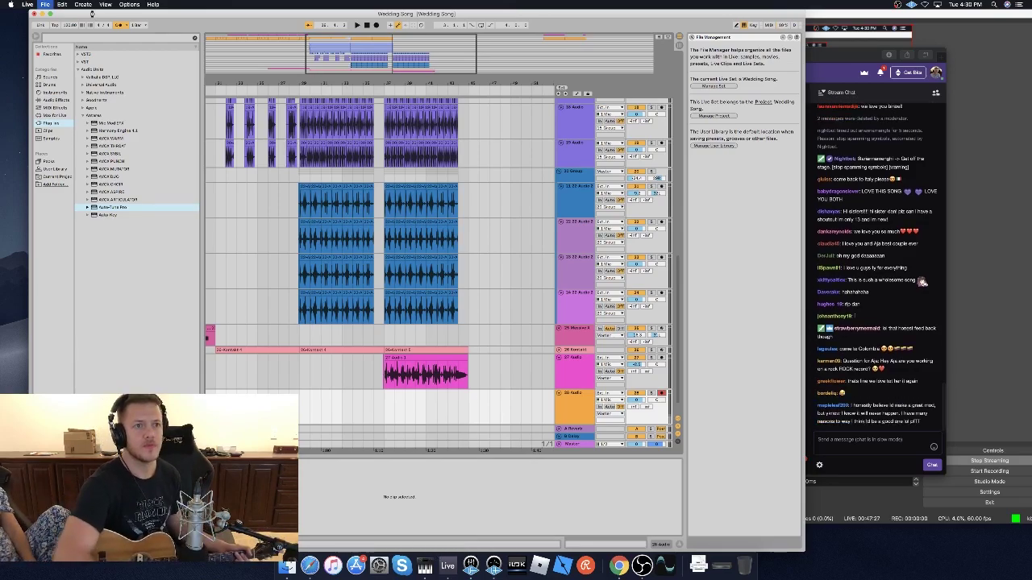
Quit and relaunch Ableton Live, and reopen the recent Wedding Song set.
{"action": "left_click", "coordinate": [28, 4]}
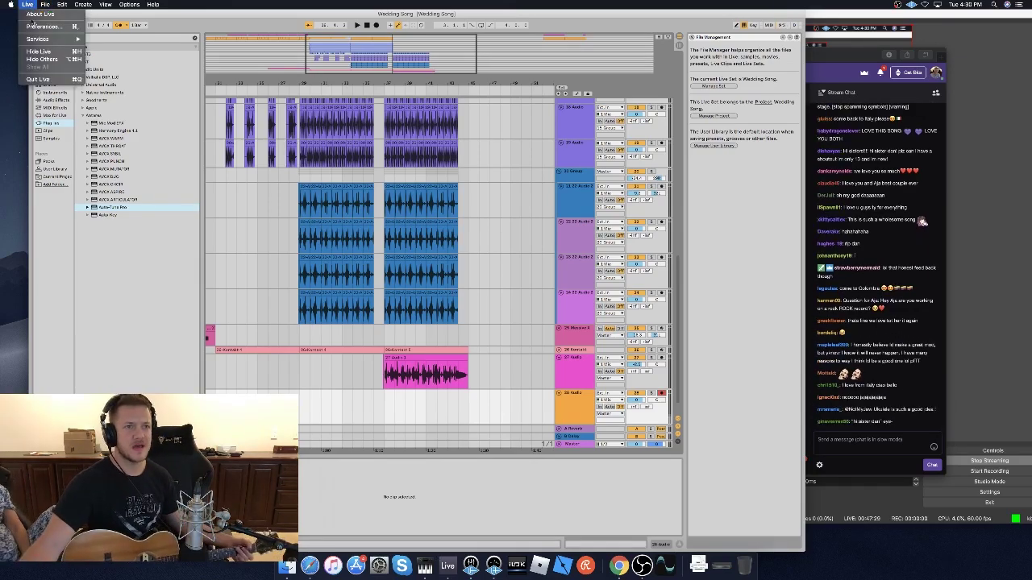
{"action": "left_click", "coordinate": [37, 79]}
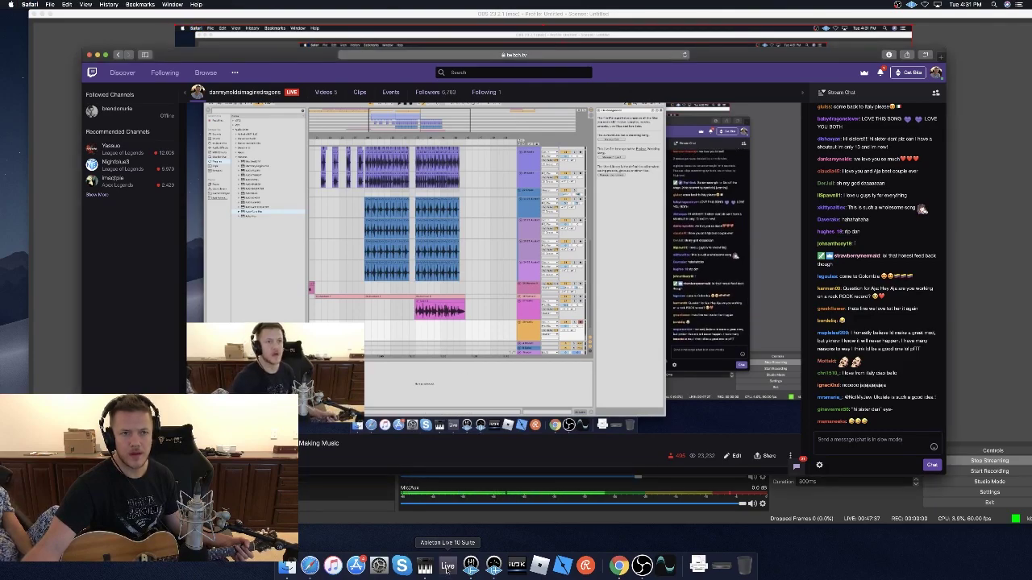
{"action": "left_click", "coordinate": [446, 567]}
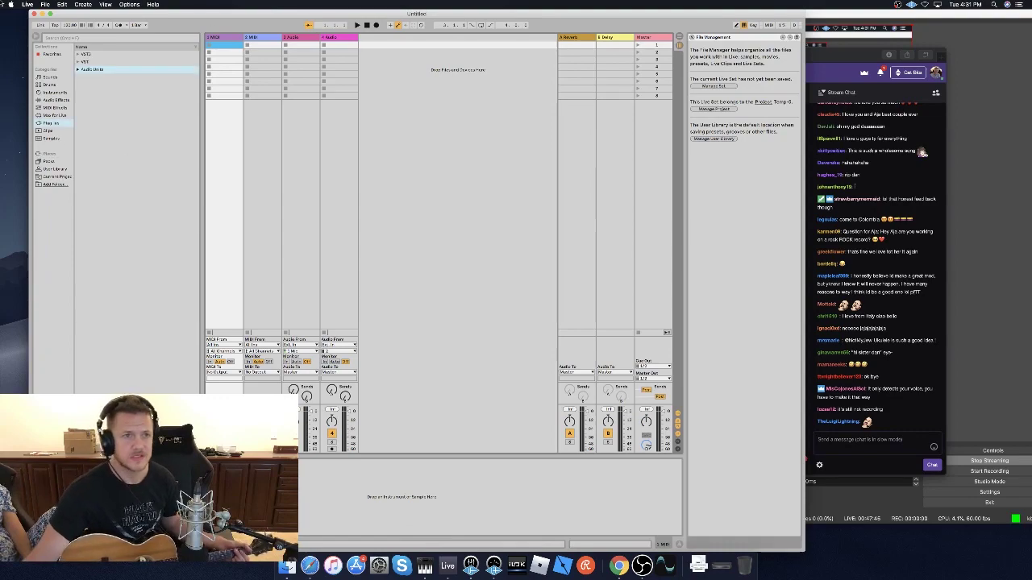
{"action": "left_click", "coordinate": [46, 4]}
{"action": "mouse_move", "coordinate": [67, 29]}
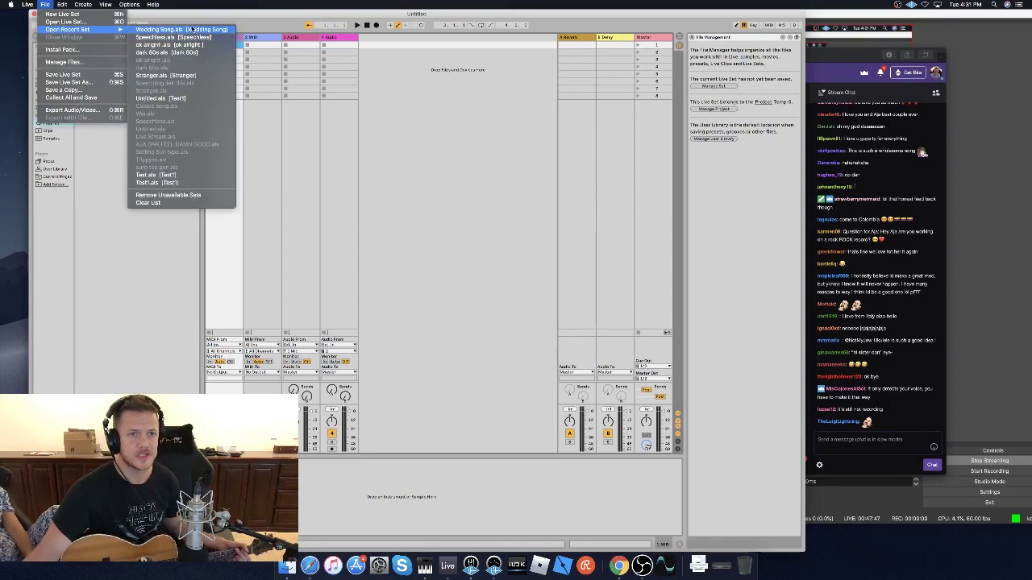
{"action": "left_click", "coordinate": [196, 29]}
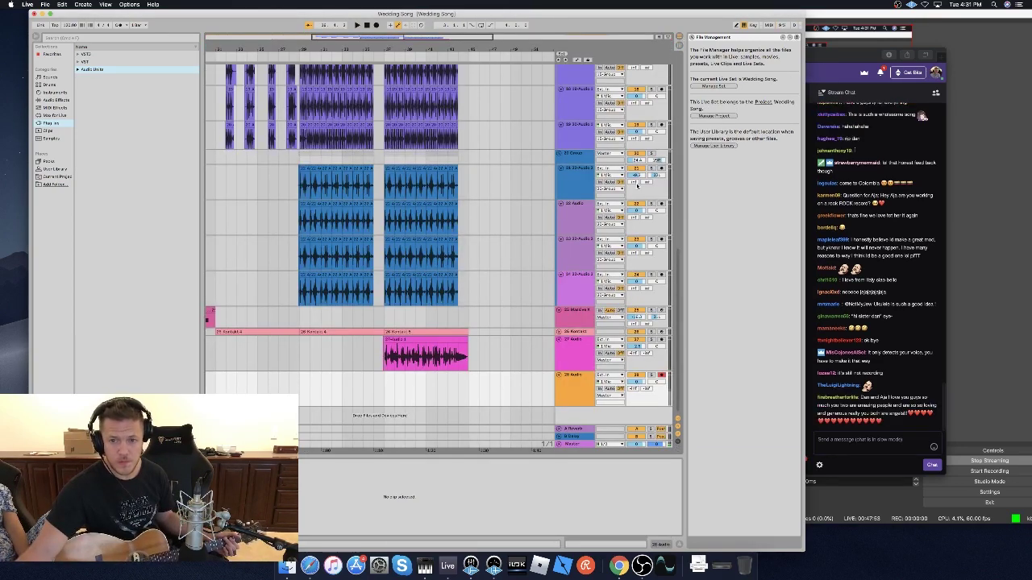
Turn on the metronome and record a take on track 28 through the end of the second drum section.
{"action": "scroll", "coordinate": [341, 392], "scroll_direction": "left", "scroll_amount": 10}
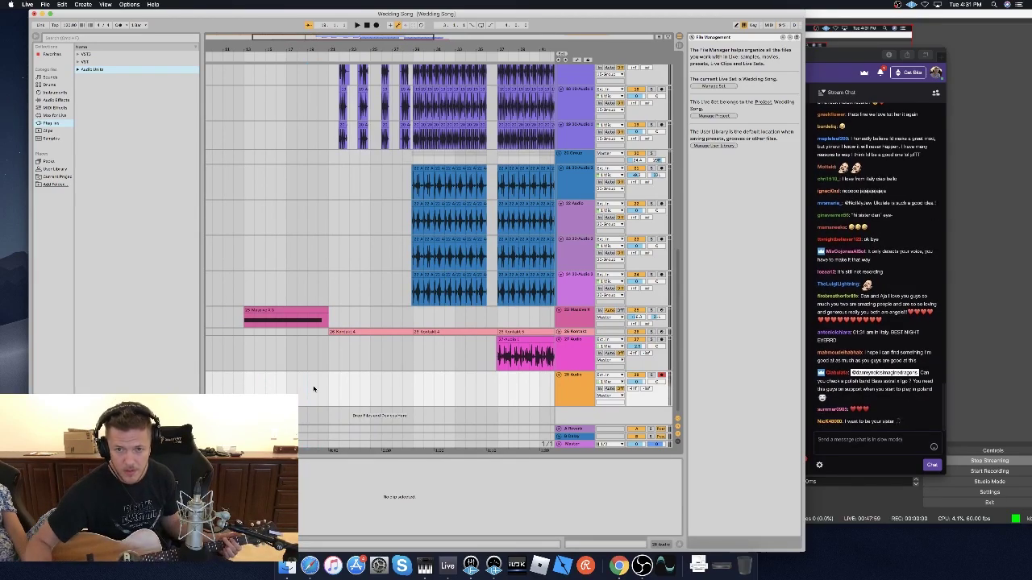
{"action": "left_click", "coordinate": [118, 26]}
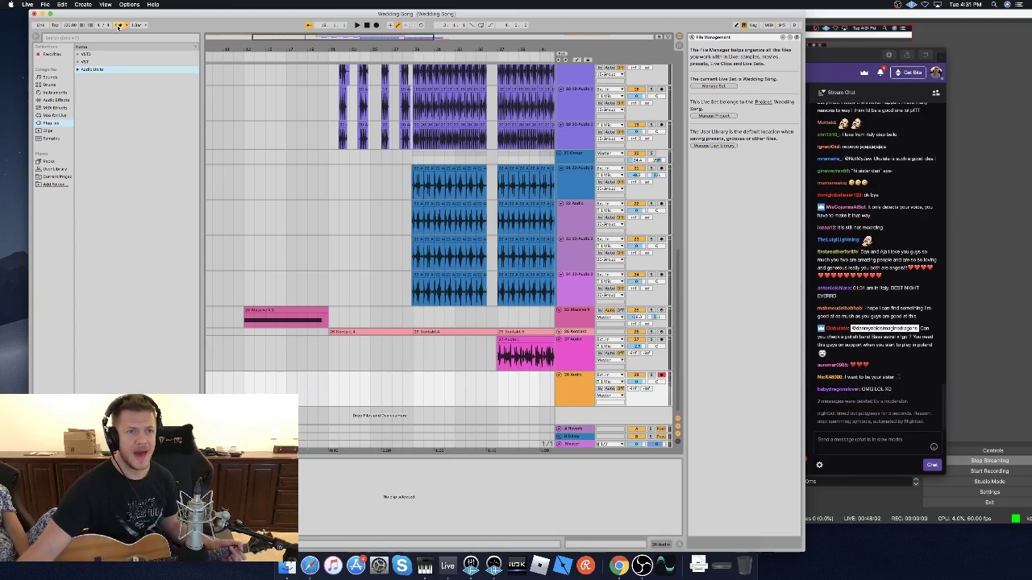
{"action": "left_click", "coordinate": [377, 26]}
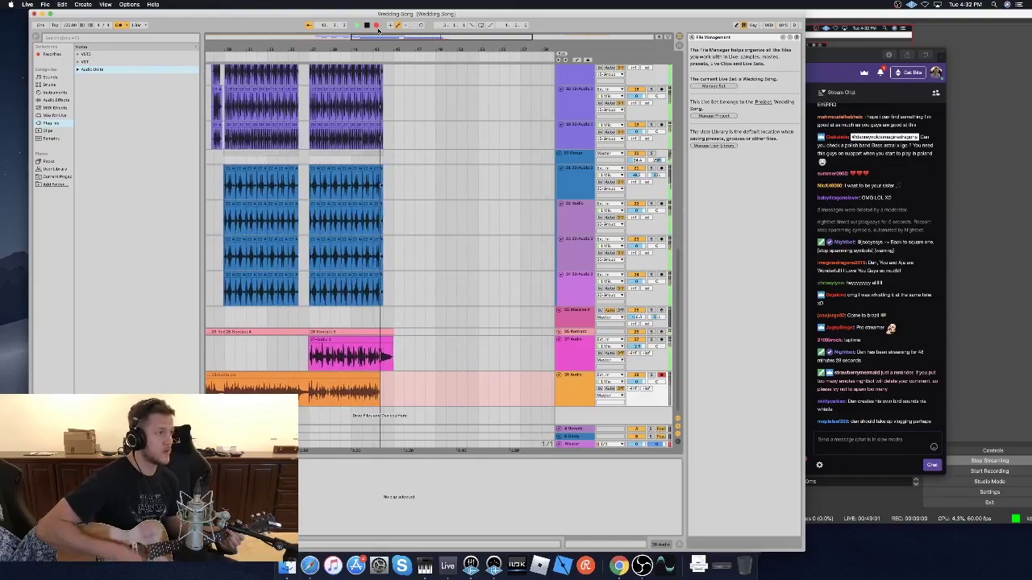
{"action": "key", "text": "space"}
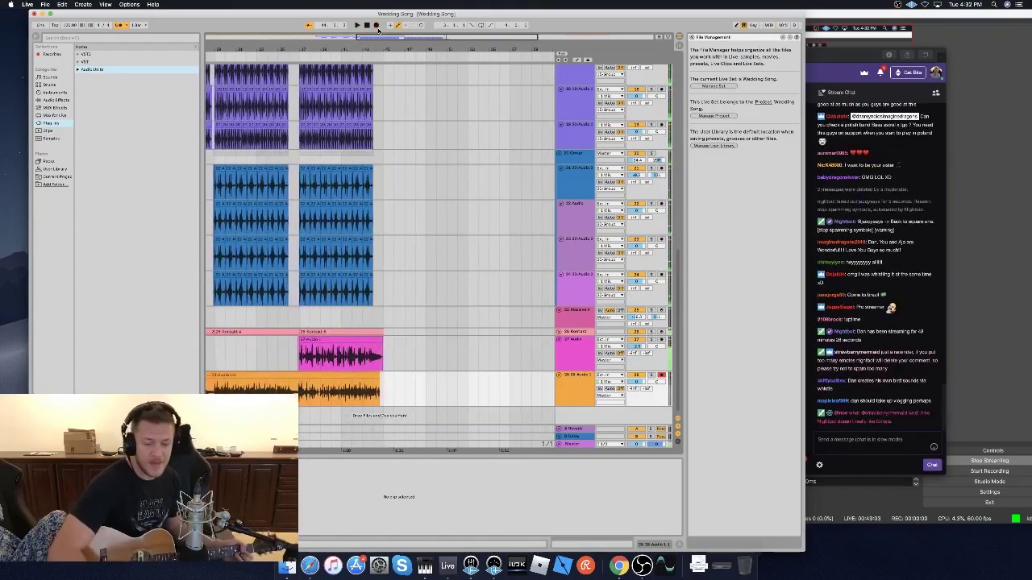
Delete the recorded take on track 28 and record a new one starting midway through the first blue drum section.
{"action": "left_click", "coordinate": [332, 375]}
{"action": "key", "text": "Delete"}
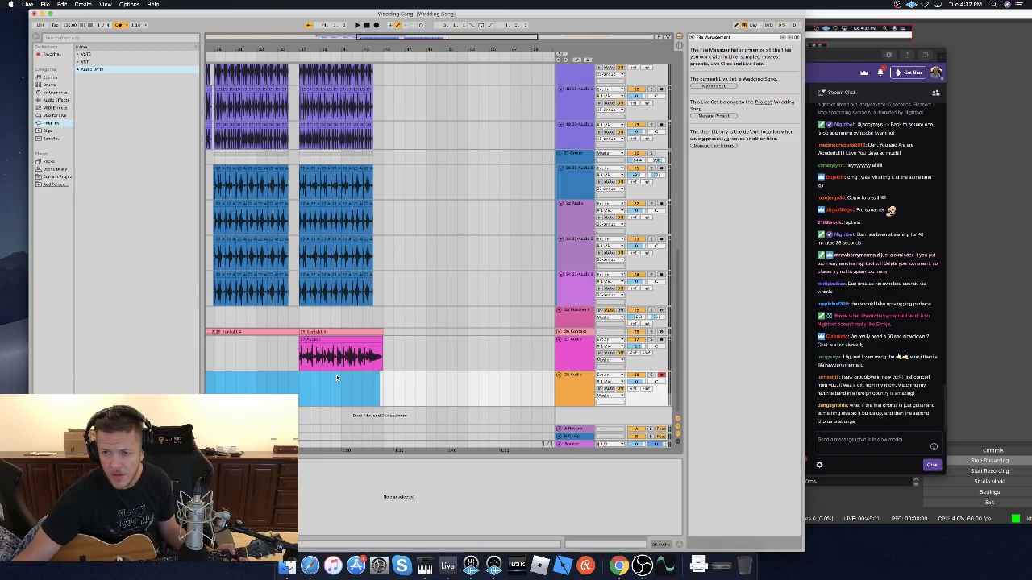
{"action": "left_click", "coordinate": [278, 383]}
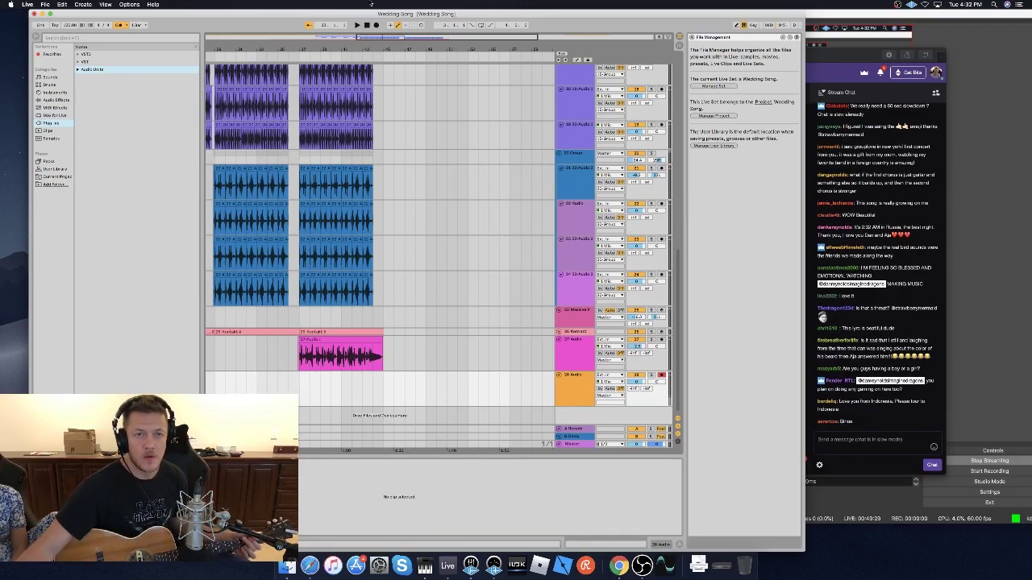
{"action": "left_click", "coordinate": [376, 25]}
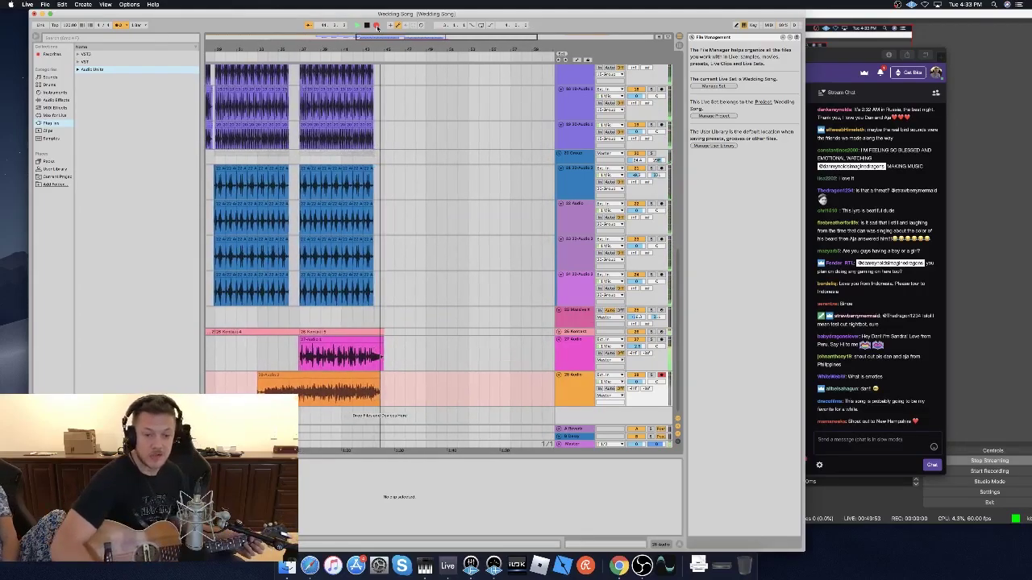
{"action": "left_click", "coordinate": [375, 26]}
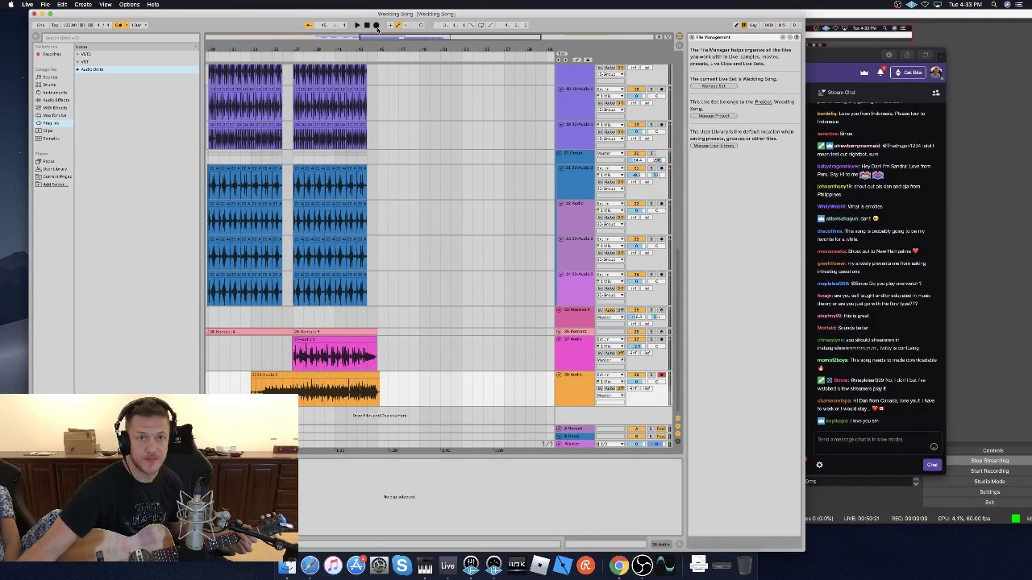
Record another take over the existing clip on track 28, covering the same section.
{"action": "left_click", "coordinate": [375, 26]}
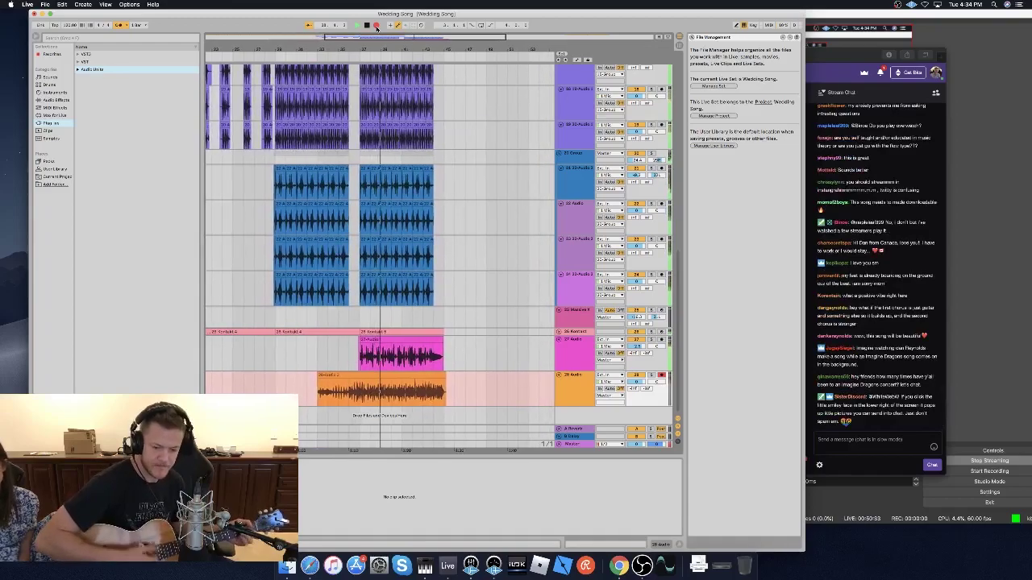
{"action": "left_click", "coordinate": [375, 25]}
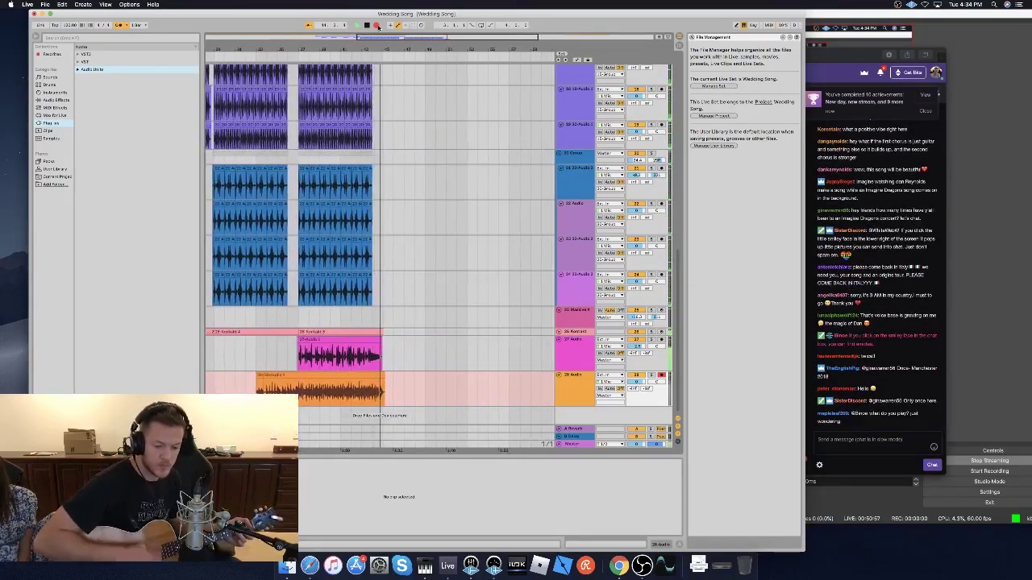
{"action": "left_click", "coordinate": [377, 25]}
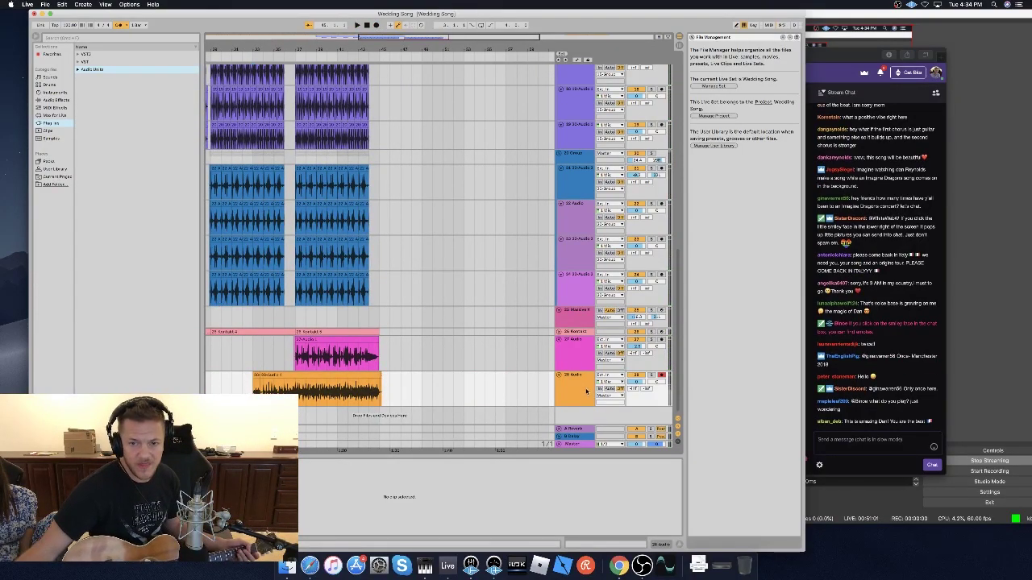
Duplicate track 28 with its recorded clip and arm the duplicate for recording.
{"action": "left_click", "coordinate": [578, 377]}
{"action": "key", "text": "super+d"}
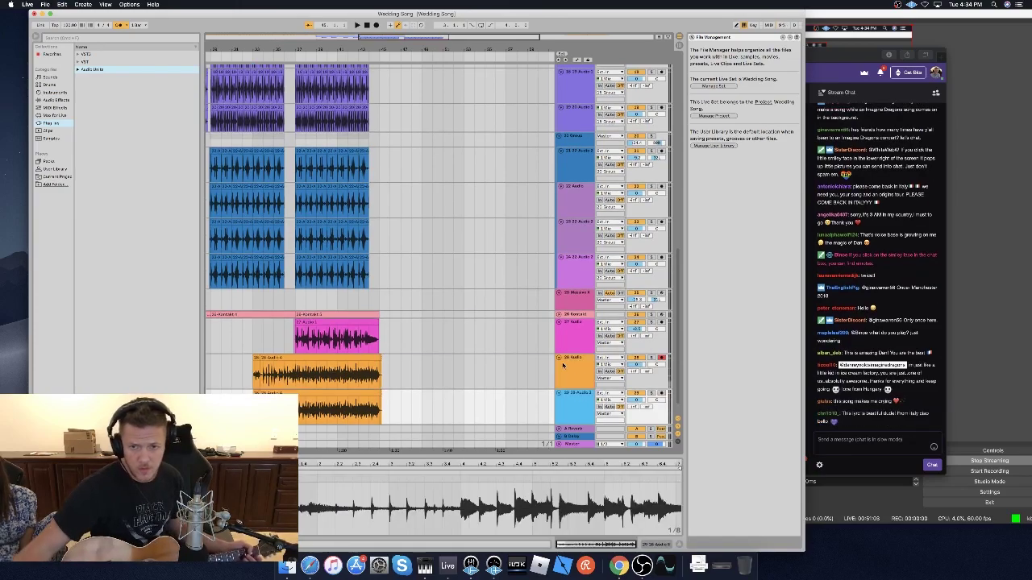
{"action": "left_click", "coordinate": [661, 393]}
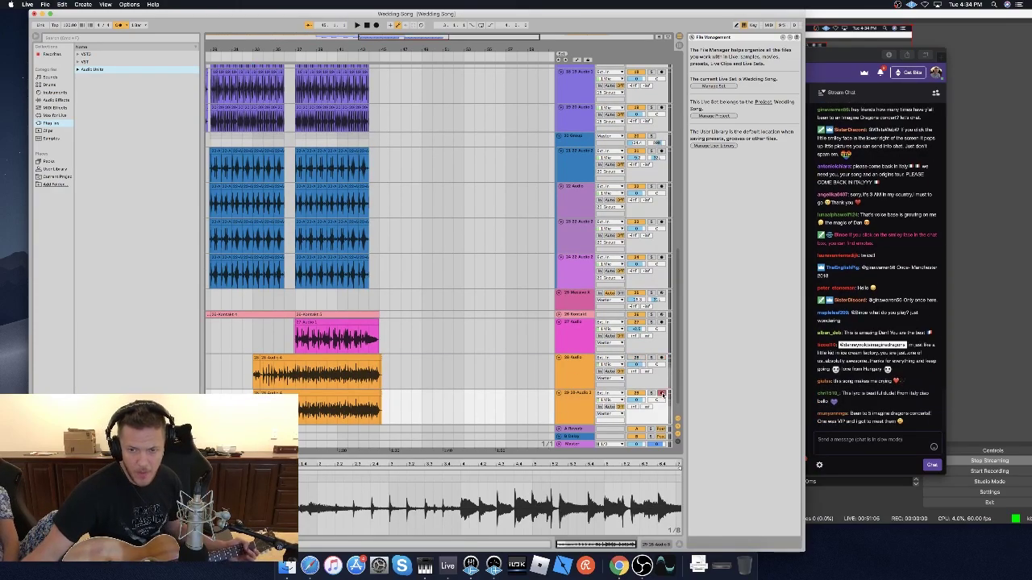
Record a doubling take over the copied clip on track 29 and duplicate that track.
{"action": "left_click", "coordinate": [375, 25]}
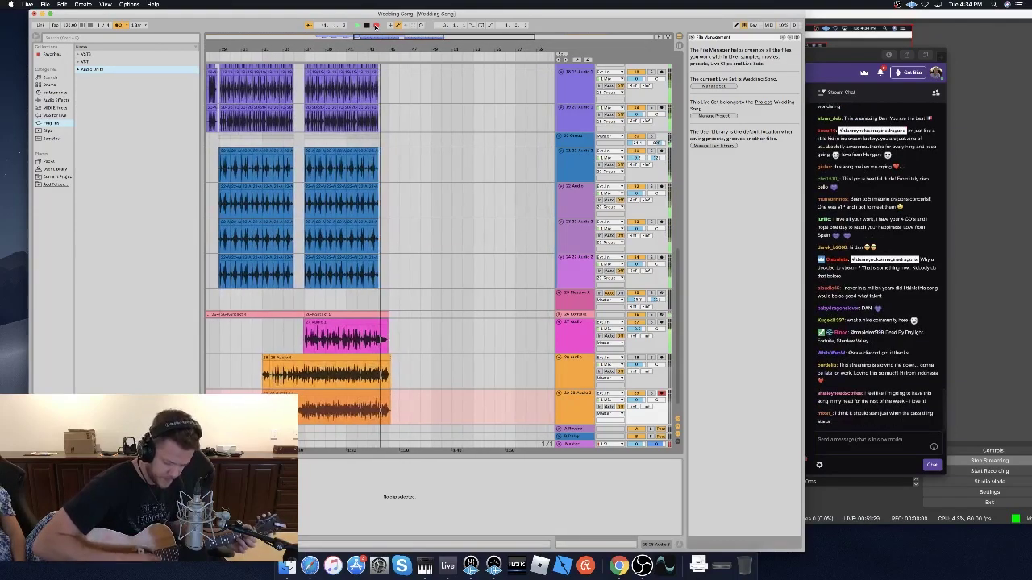
{"action": "key", "text": "space"}
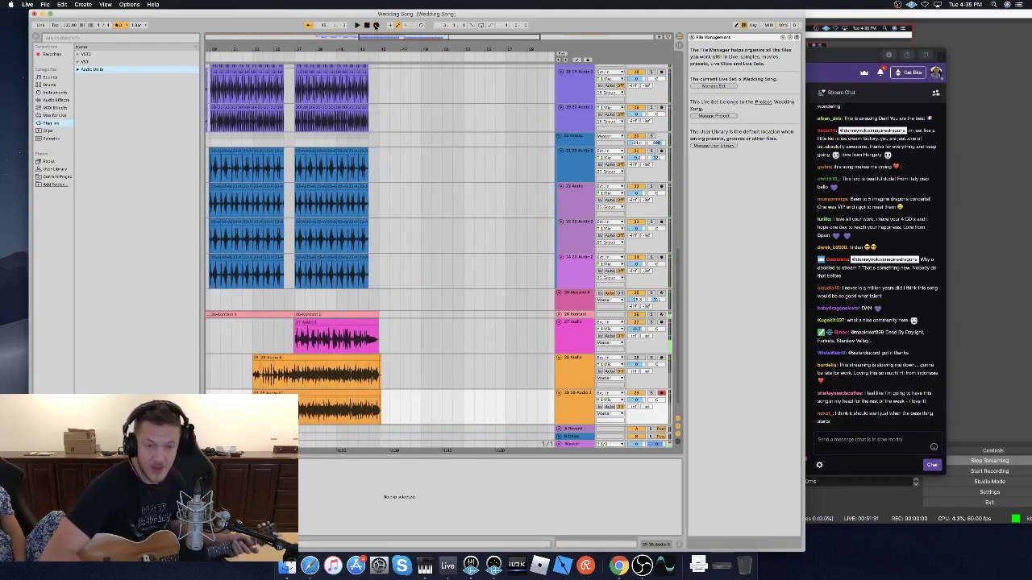
{"action": "key", "text": "super+d"}
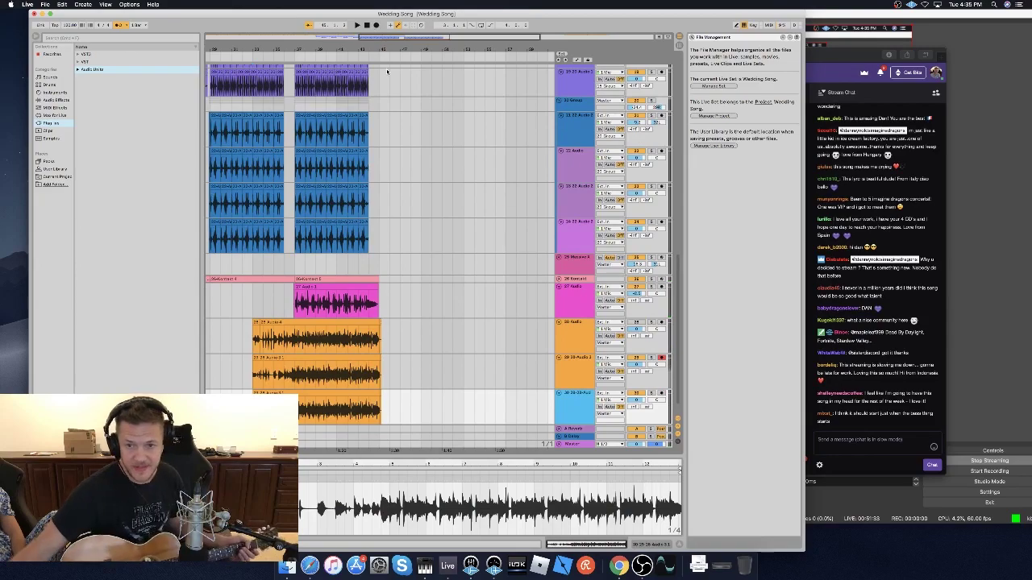
Mute track 29, arm track 30 and record a third layered take over the copied clip on it.
{"action": "left_click", "coordinate": [635, 357]}
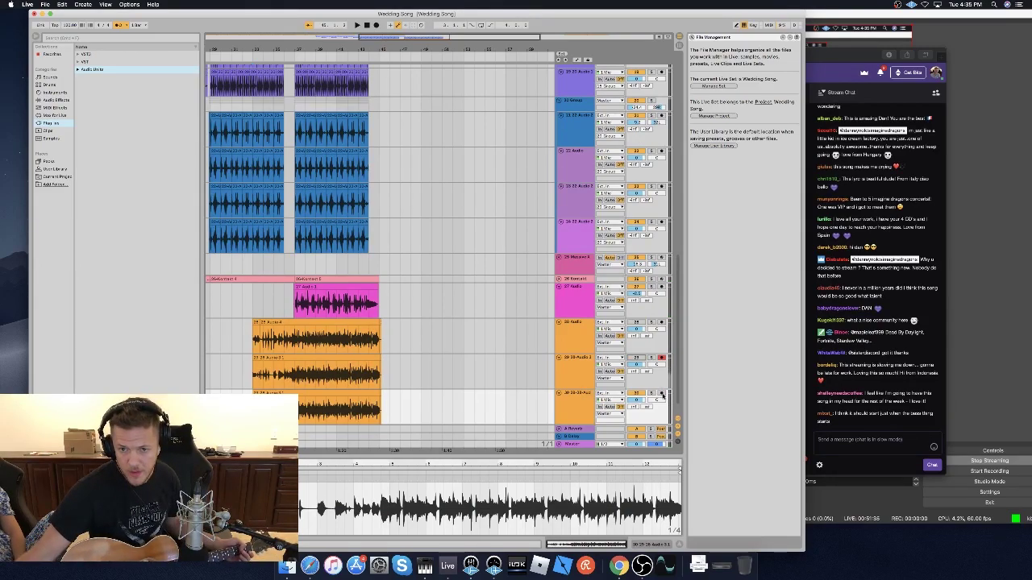
{"action": "left_click", "coordinate": [661, 393]}
{"action": "left_click", "coordinate": [375, 25]}
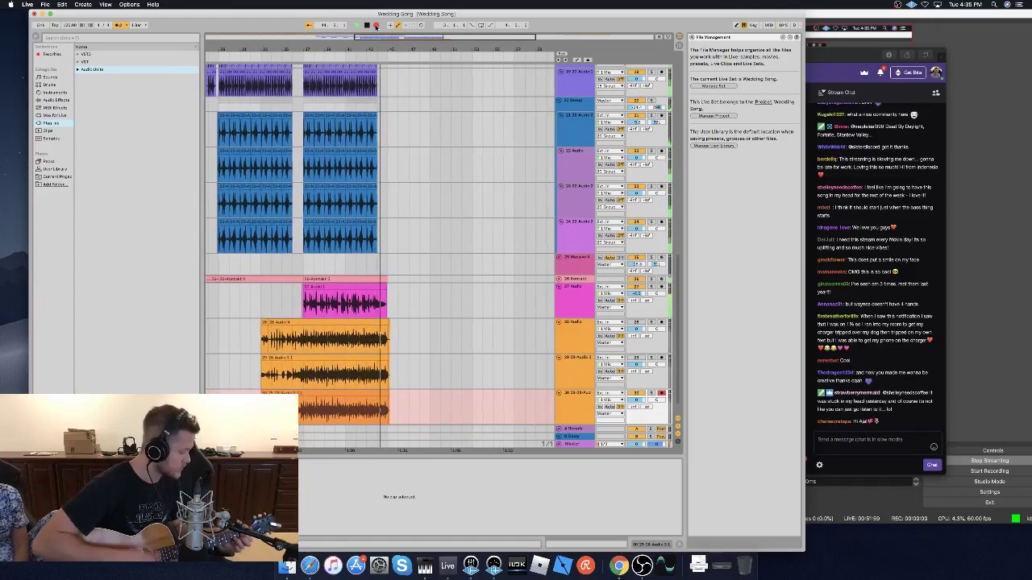
{"action": "key", "text": "space"}
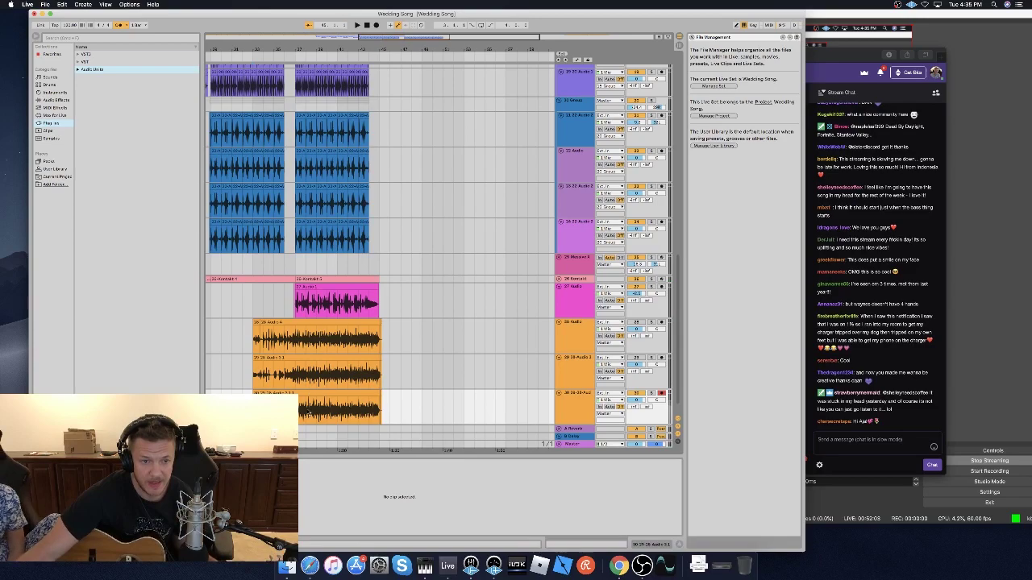
Delete the lead-in of the three orange takes on tracks 28 to 30 before the second blue drum section.
{"action": "left_click_drag", "start_coordinate": [299, 410], "coordinate": [357, 340]}
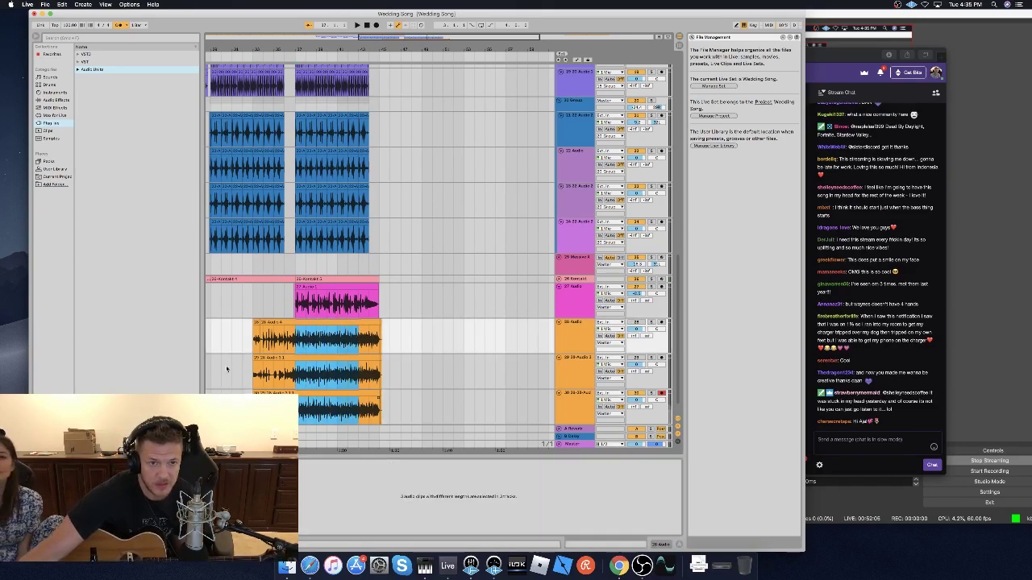
{"action": "left_click", "coordinate": [284, 349]}
{"action": "scroll", "coordinate": [385, 337], "scroll_direction": "left", "scroll_amount": 5}
{"action": "left_click_drag", "start_coordinate": [384, 337], "coordinate": [307, 395]}
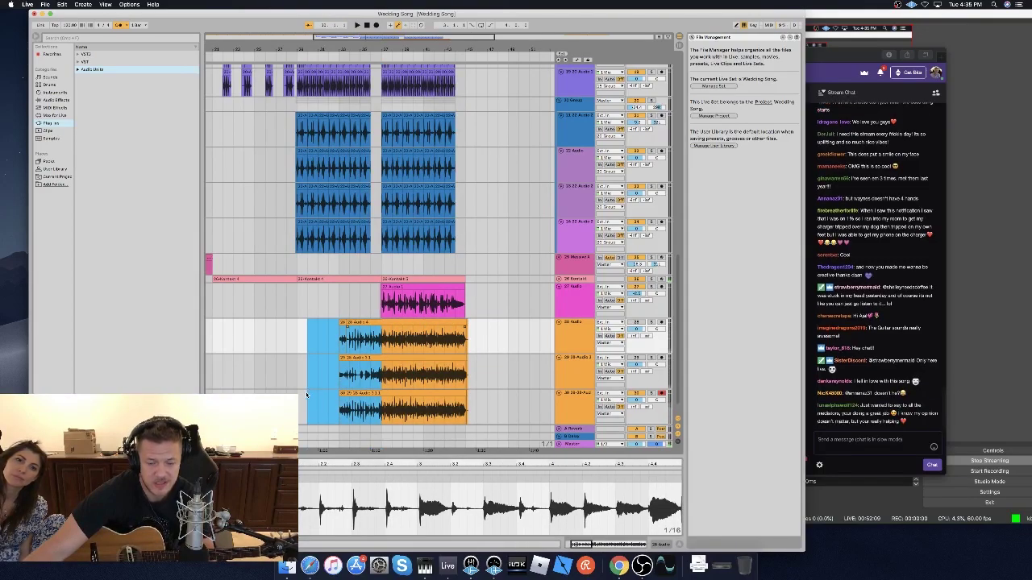
{"action": "key", "text": "Delete"}
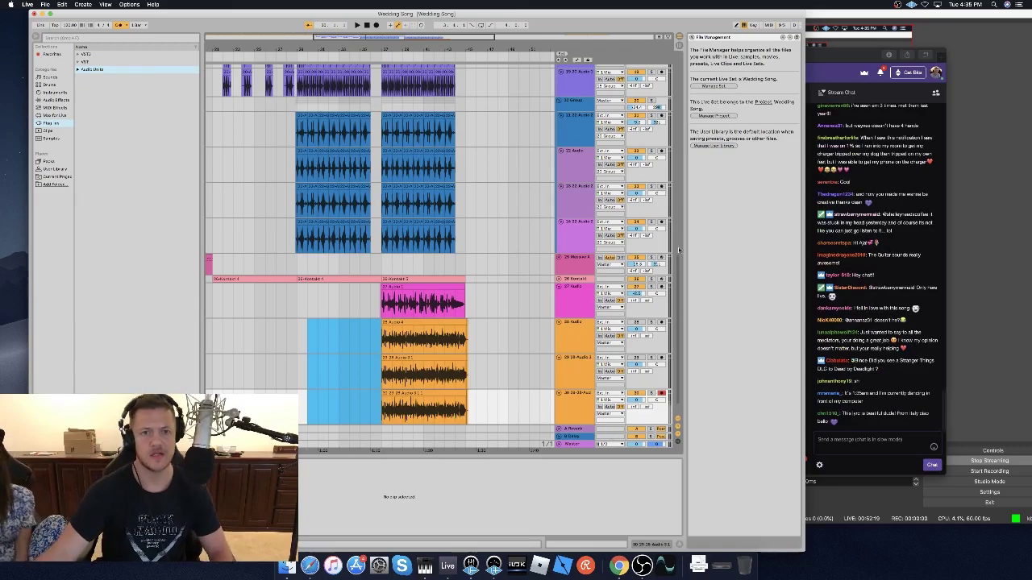
Remove the short leftover piece ahead of the magenta clip on track 27 so it starts with the second drum section.
{"action": "scroll", "coordinate": [440, 200], "scroll_direction": "up", "scroll_amount": 10}
{"action": "scroll", "coordinate": [440, 200], "scroll_direction": "up", "scroll_amount": 3}
{"action": "scroll", "coordinate": [440, 200], "scroll_direction": "down", "scroll_amount": 15}
{"action": "left_click_drag", "start_coordinate": [394, 37], "coordinate": [404, 37]}
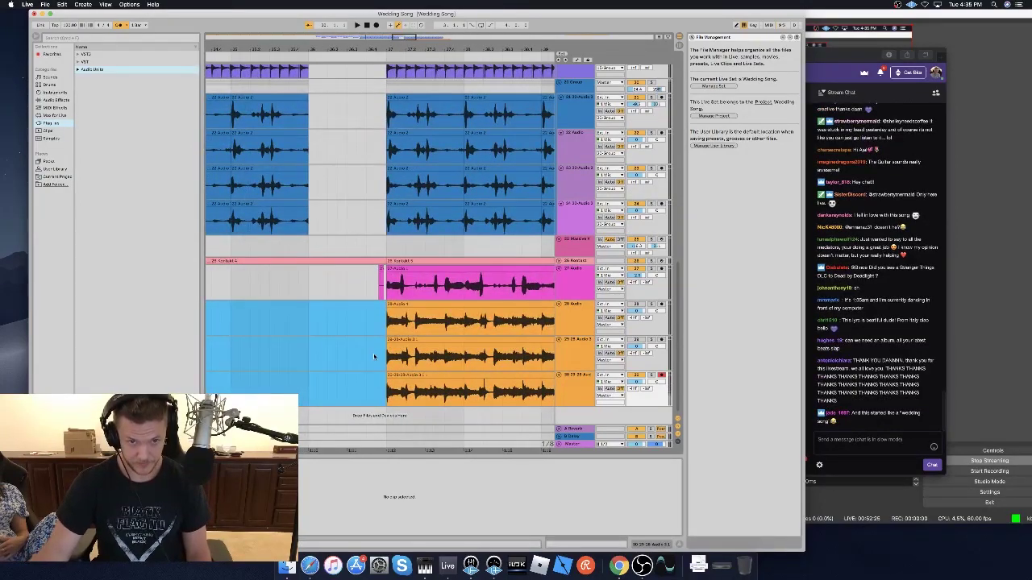
{"action": "left_click", "coordinate": [385, 328]}
{"action": "left_click_drag", "start_coordinate": [369, 288], "coordinate": [374, 344]}
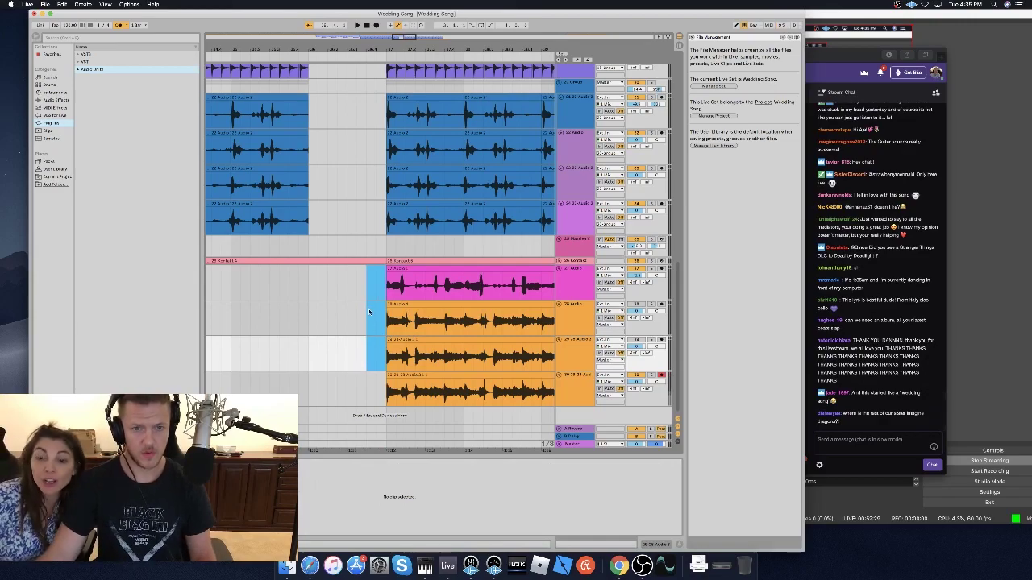
{"action": "left_click", "coordinate": [369, 318]}
Reactivate tracks 28 and 29 and group them together with track 30.
{"action": "left_click", "coordinate": [636, 339]}
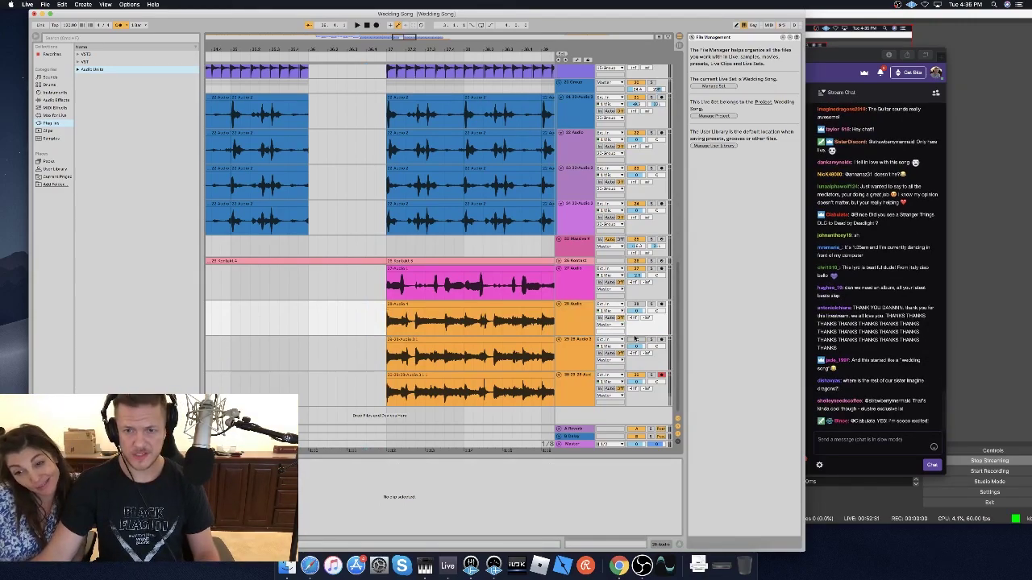
{"action": "left_click", "coordinate": [636, 305]}
{"action": "left_click", "coordinate": [636, 340]}
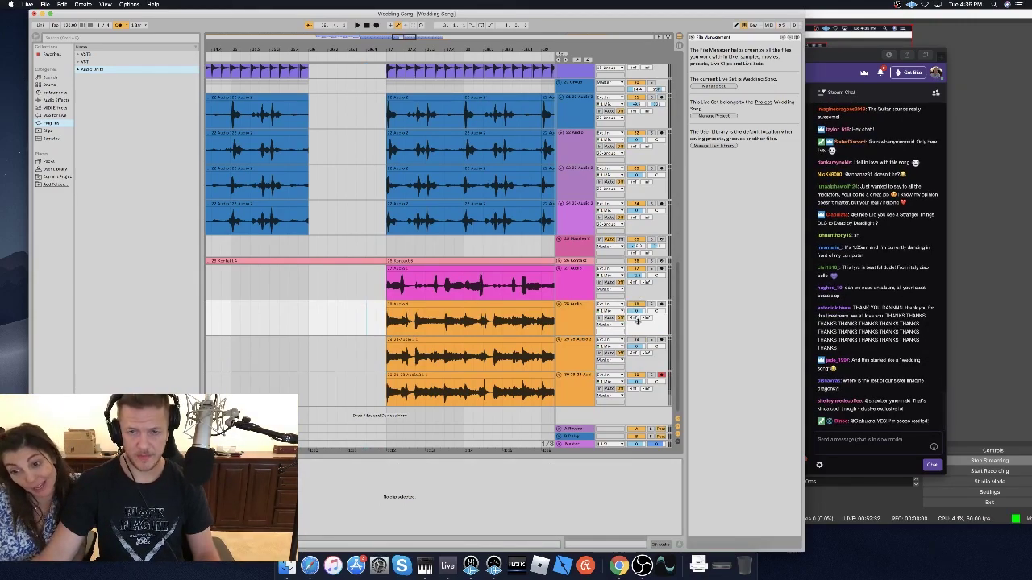
{"action": "left_click", "coordinate": [576, 308]}
{"action": "left_click", "coordinate": [575, 376], "text": "shift"}
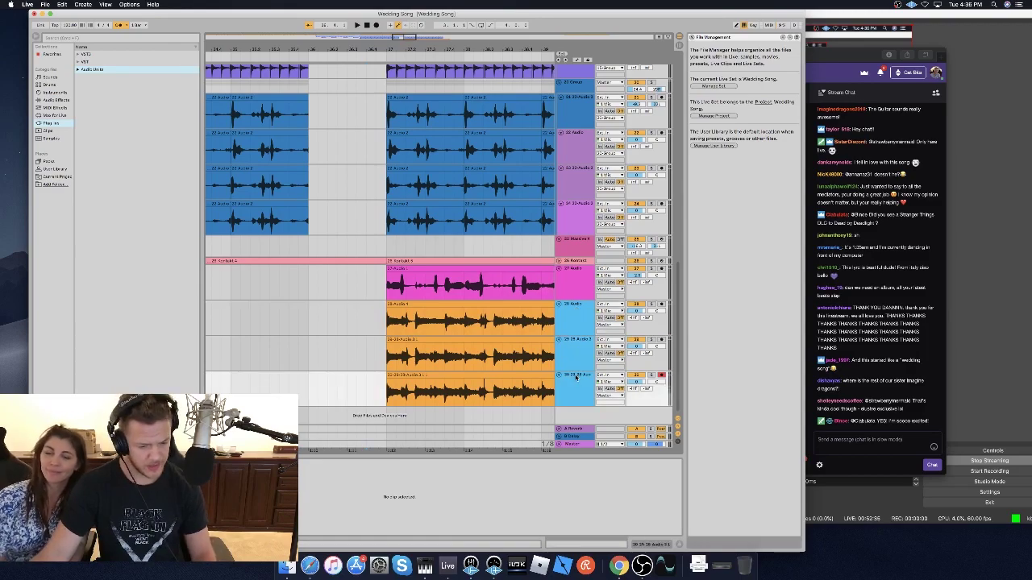
{"action": "key", "text": "super+g"}
{"action": "scroll", "coordinate": [565, 340], "scroll_direction": "right", "scroll_amount": 3}
{"action": "scroll", "coordinate": [529, 334], "scroll_direction": "down", "scroll_amount": 2}
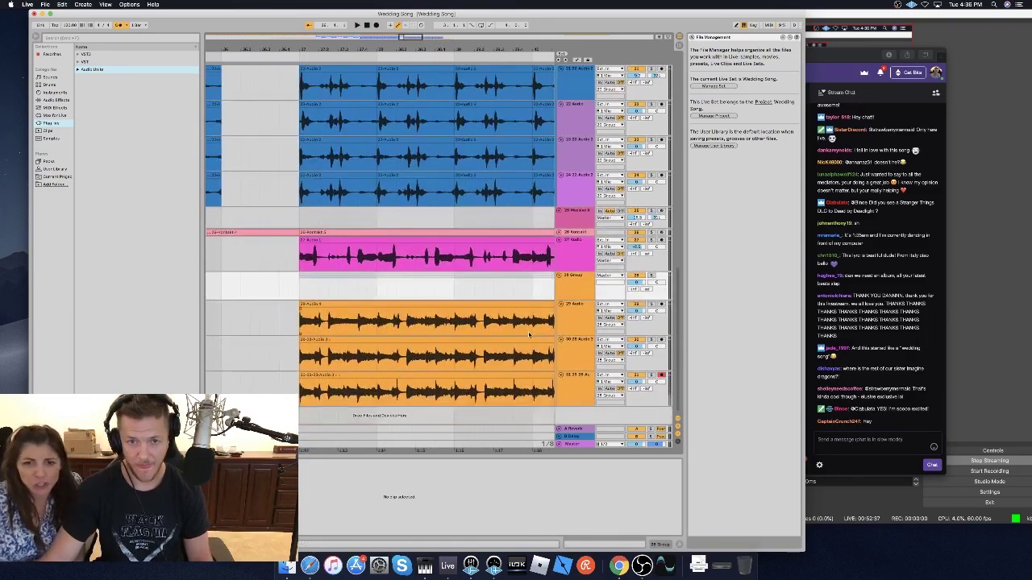
Add the Generic Compressor preset to the new orange group track.
{"action": "left_click", "coordinate": [53, 100]}
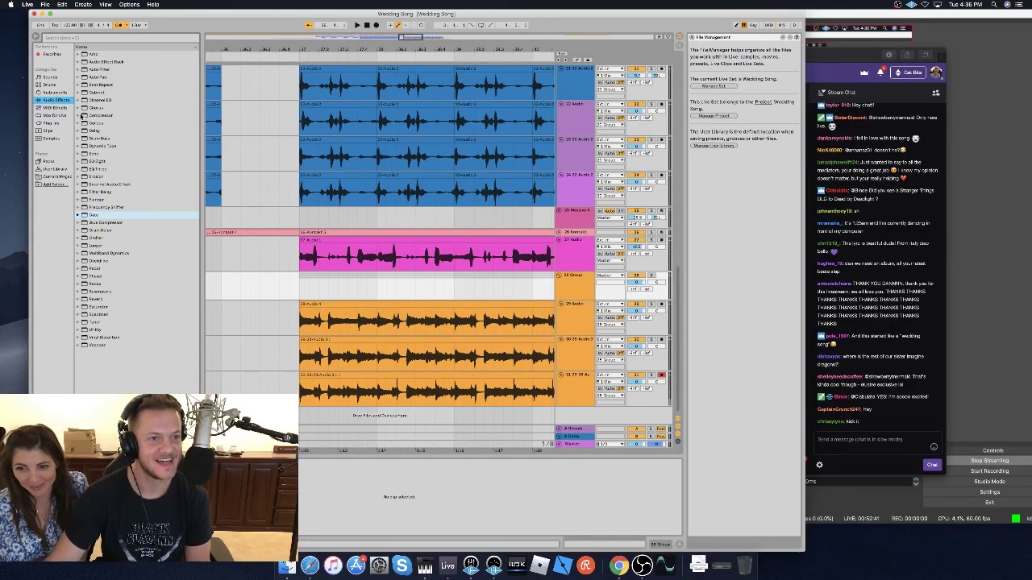
{"action": "left_click", "coordinate": [83, 115]}
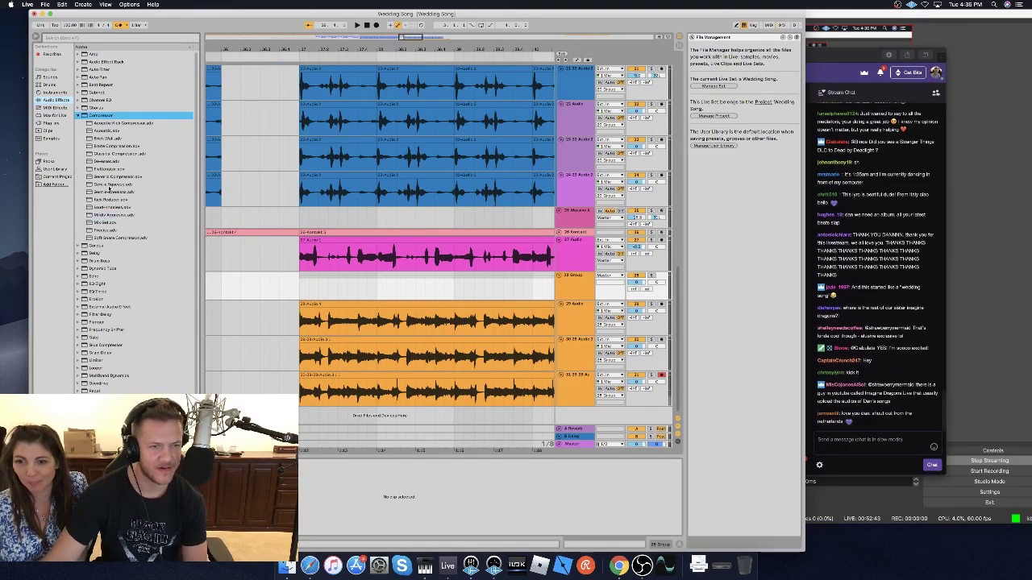
{"action": "left_click_drag", "start_coordinate": [104, 176], "coordinate": [314, 294]}
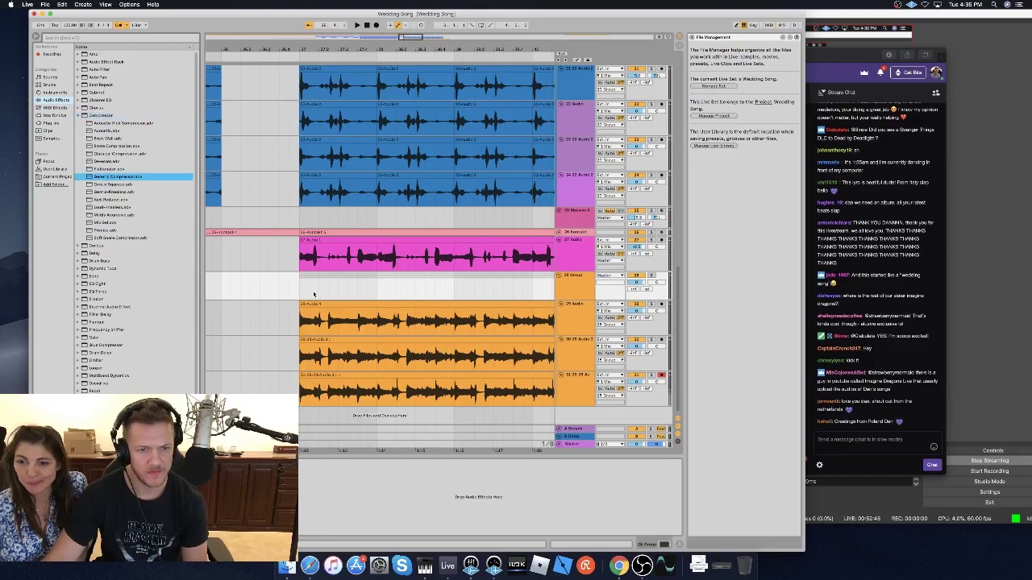
Add the EQ Eight preset Acoustic Gtr EQ 1 to the orange group and place it before the compressor.
{"action": "left_click", "coordinate": [78, 116]}
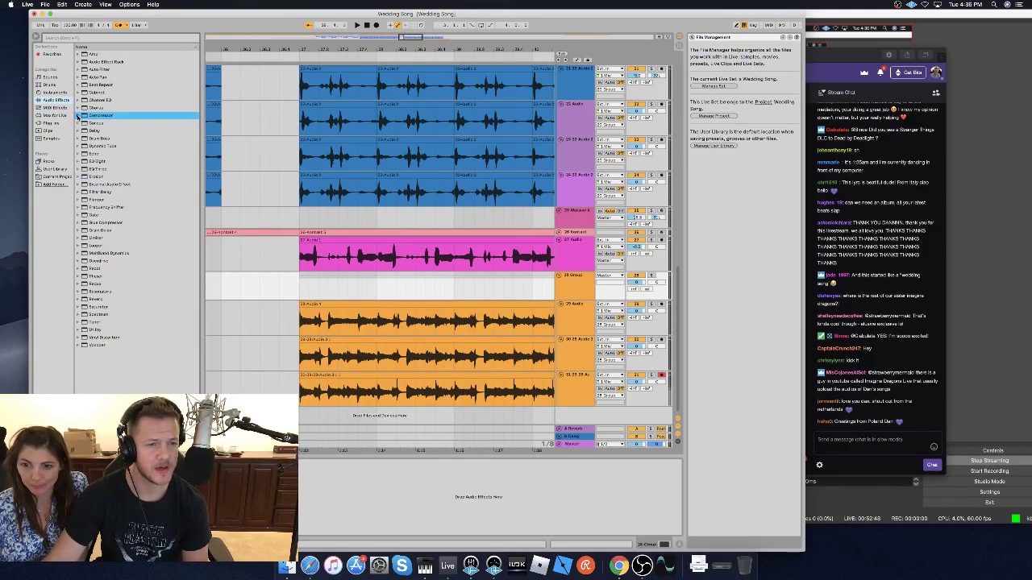
{"action": "left_click", "coordinate": [78, 161]}
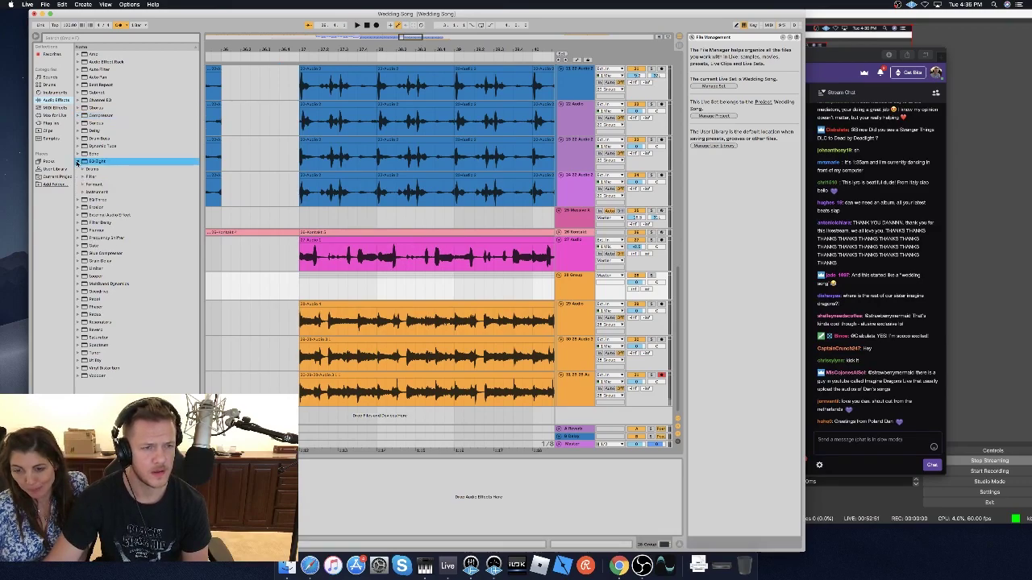
{"action": "left_click", "coordinate": [82, 193]}
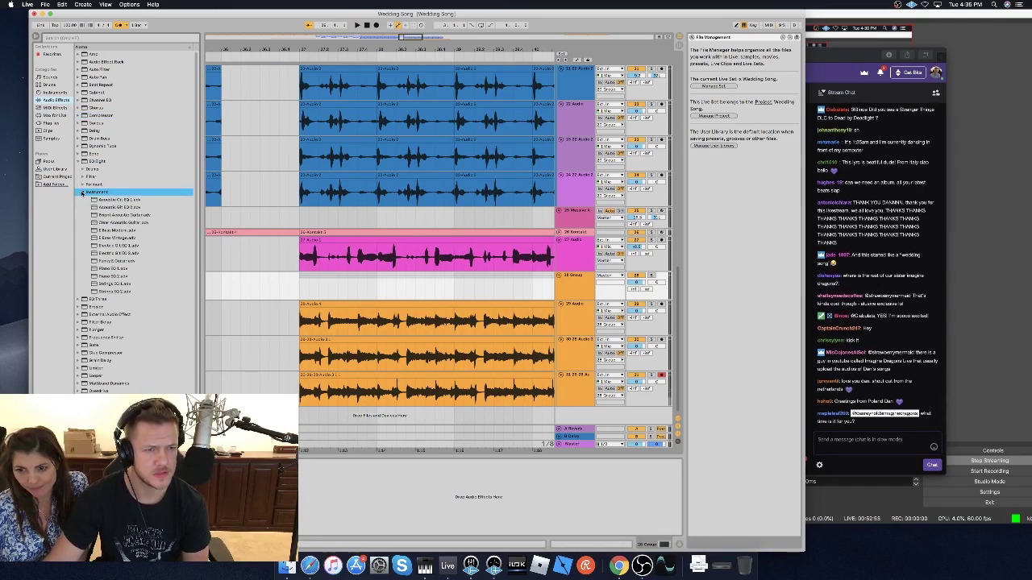
{"action": "left_click", "coordinate": [100, 200]}
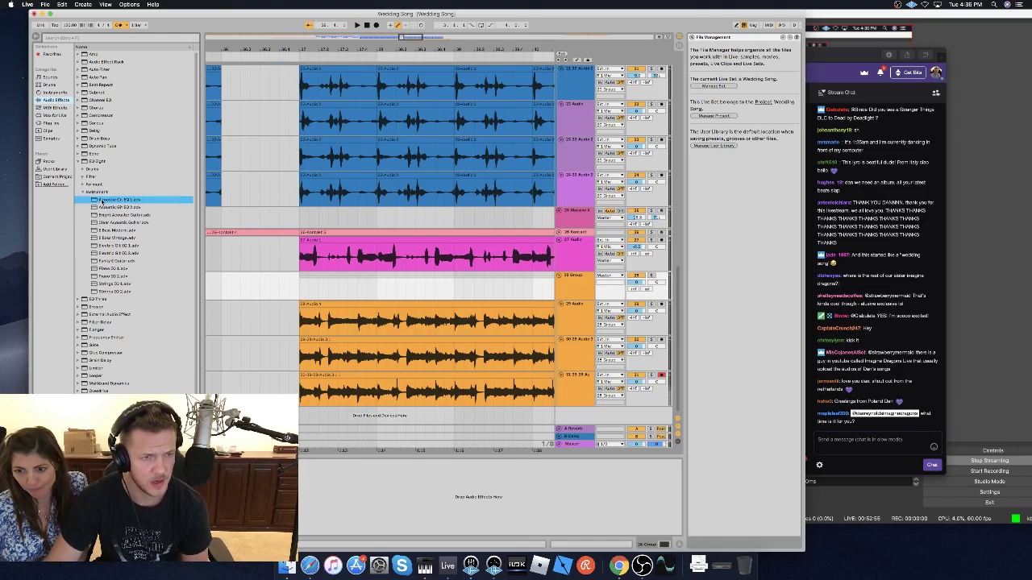
{"action": "left_click_drag", "start_coordinate": [316, 519], "coordinate": [312, 519]}
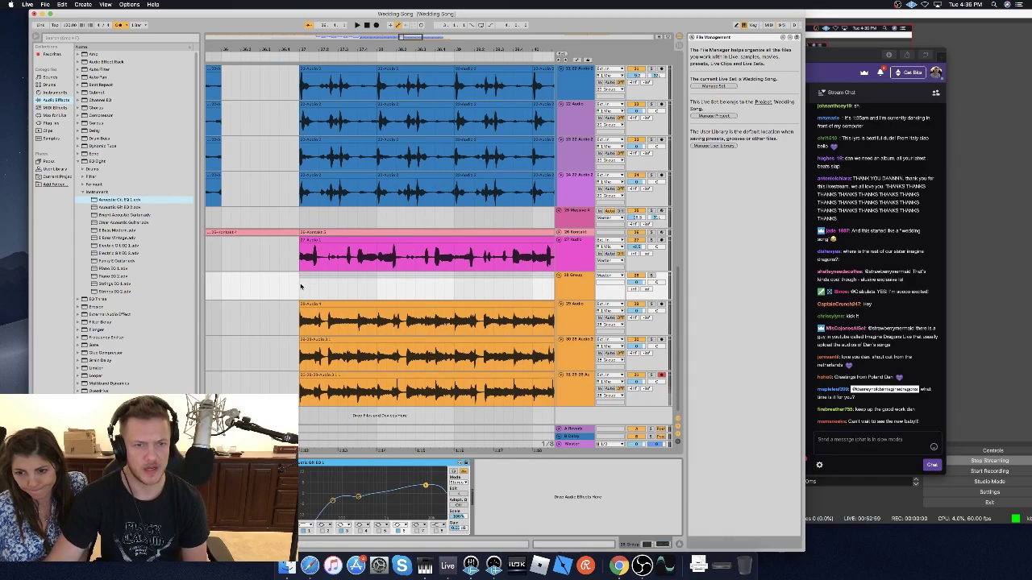
{"action": "left_click_drag", "start_coordinate": [309, 465], "coordinate": [65, 484]}
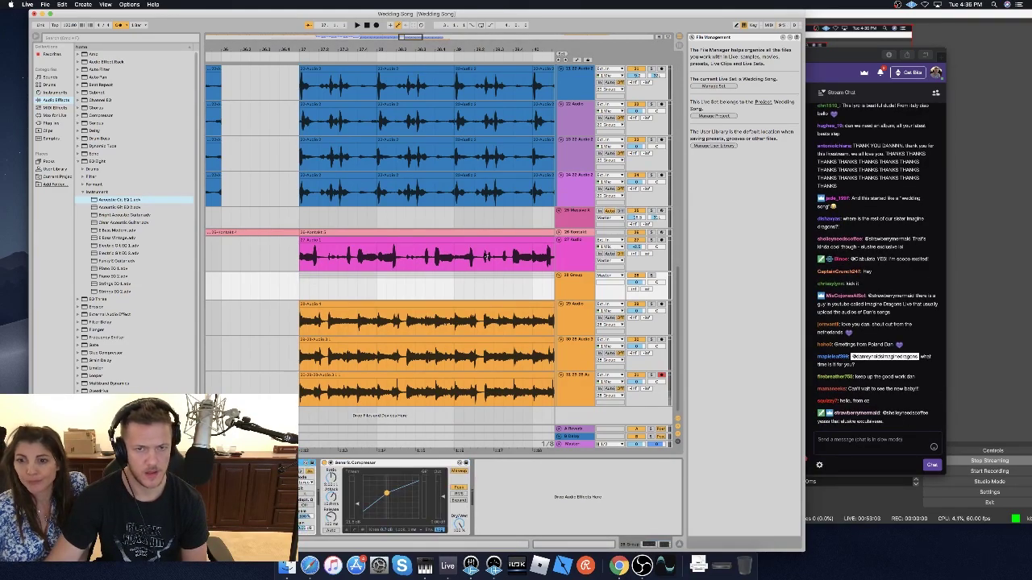
Play the second drum section and lower the orange group's volume to blend with the other tracks.
{"action": "key", "text": "space"}
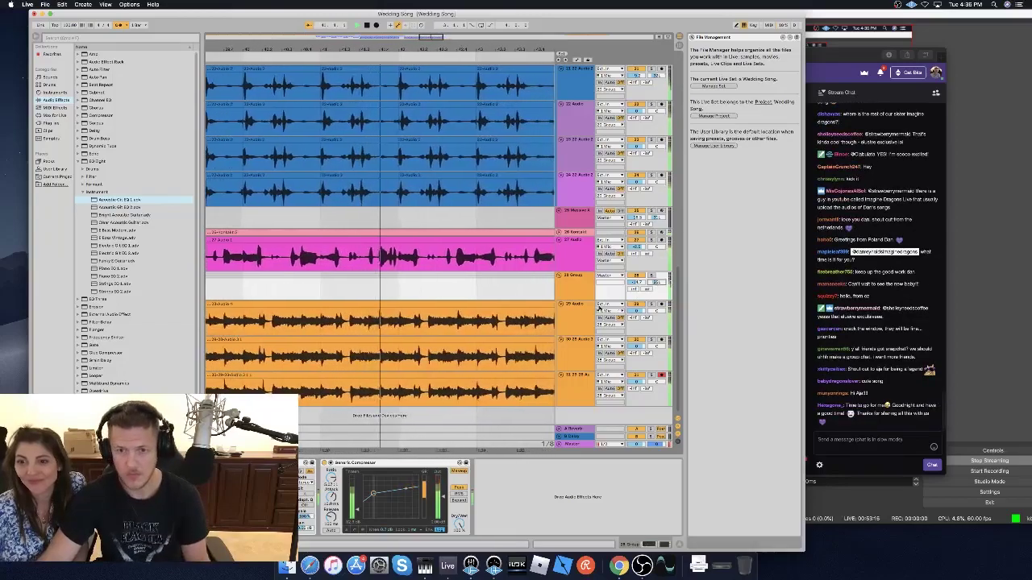
{"action": "key", "text": "space"}
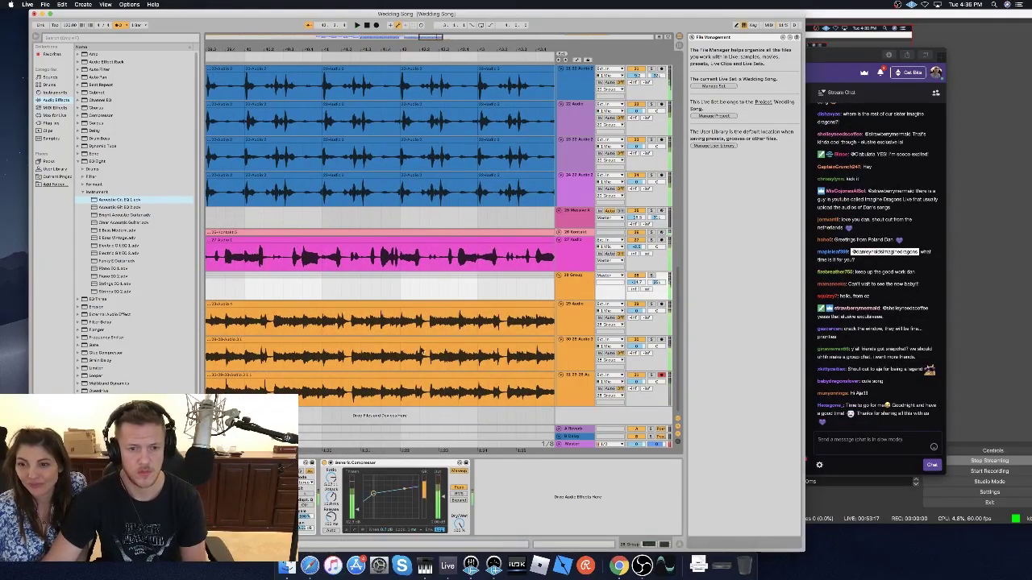
{"action": "scroll", "coordinate": [545, 302], "scroll_direction": "left", "scroll_amount": 5}
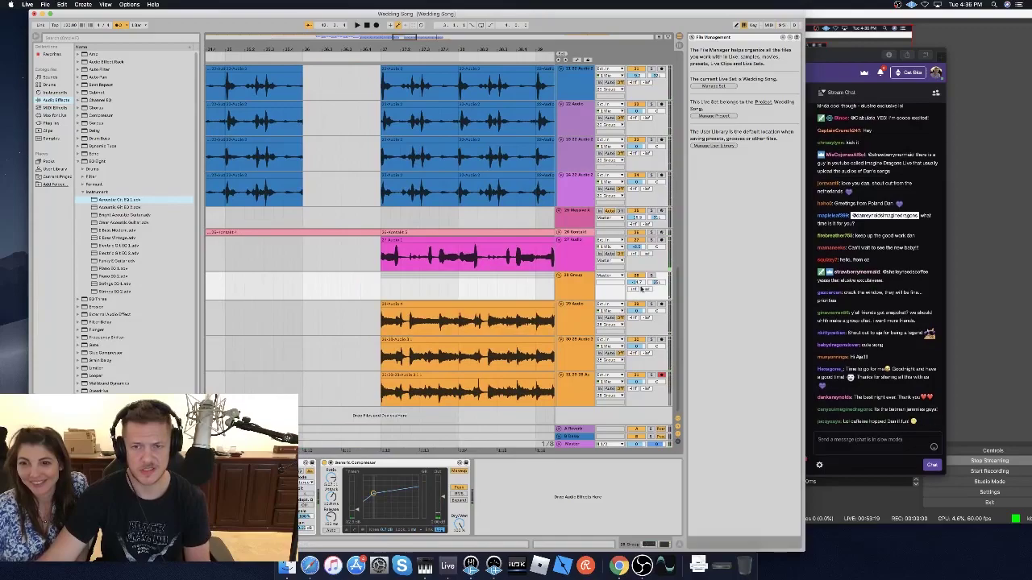
Solo the orange group and adjust the Generic Compressor's threshold and ratio while playing the takes.
{"action": "key", "text": "space"}
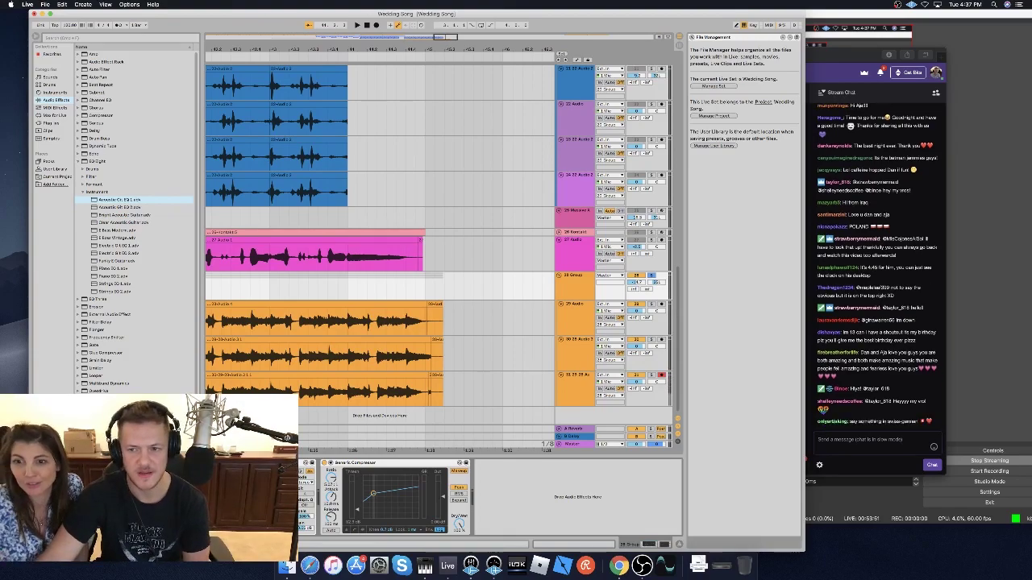
{"action": "key", "text": "space"}
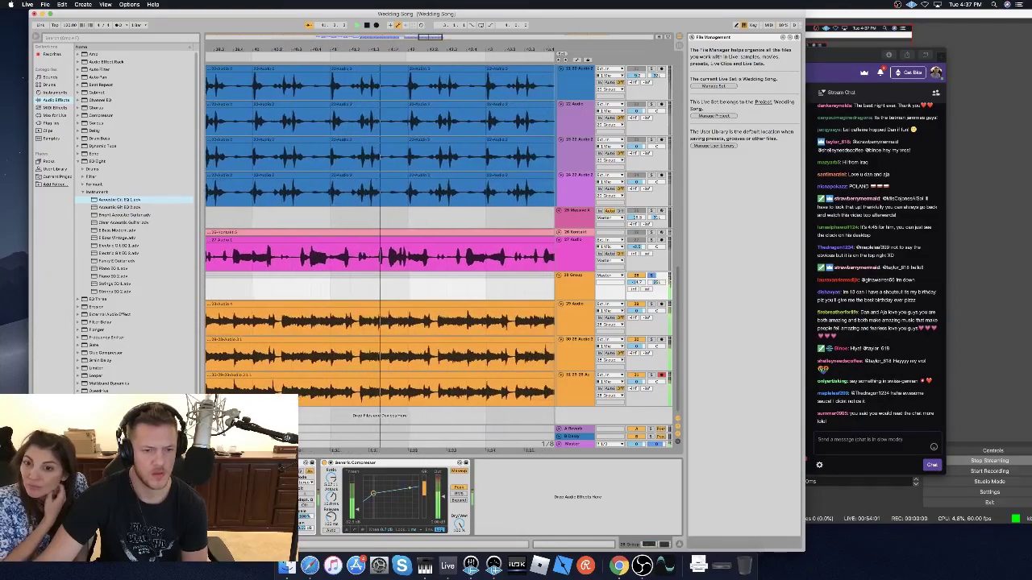
{"action": "key", "text": "space"}
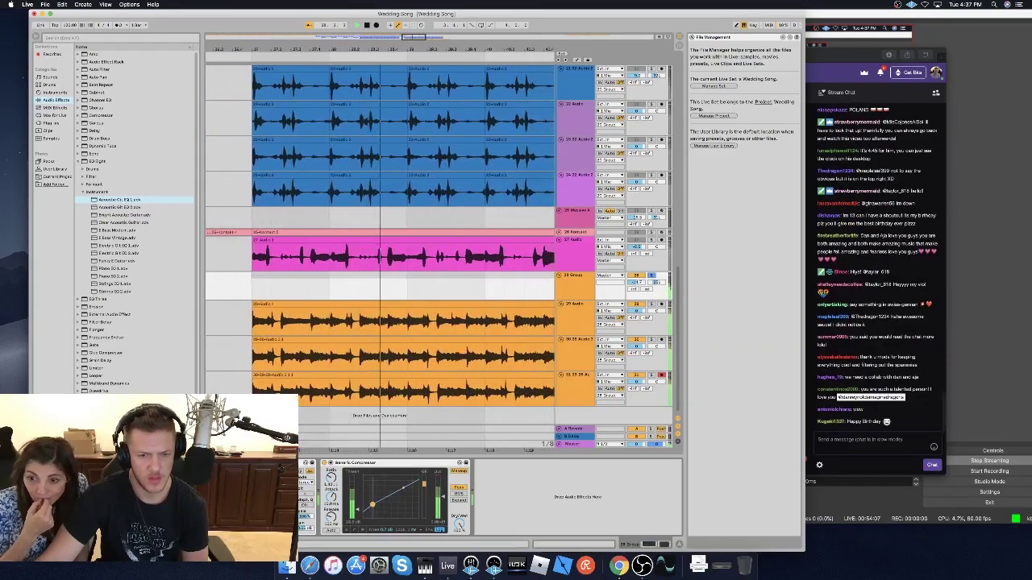
{"action": "key", "text": "space"}
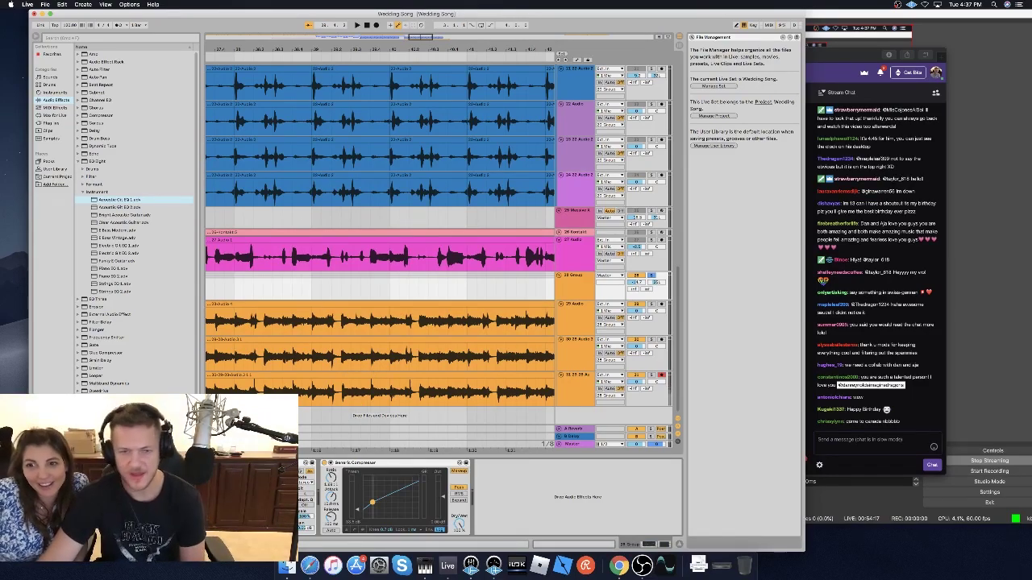
Unsolo the orange group and listen to its takes within the full arrangement.
{"action": "scroll", "coordinate": [390, 322], "scroll_direction": "left", "scroll_amount": 3}
{"action": "left_click", "coordinate": [294, 310]}
{"action": "scroll", "coordinate": [293, 318], "scroll_direction": "left", "scroll_amount": 2}
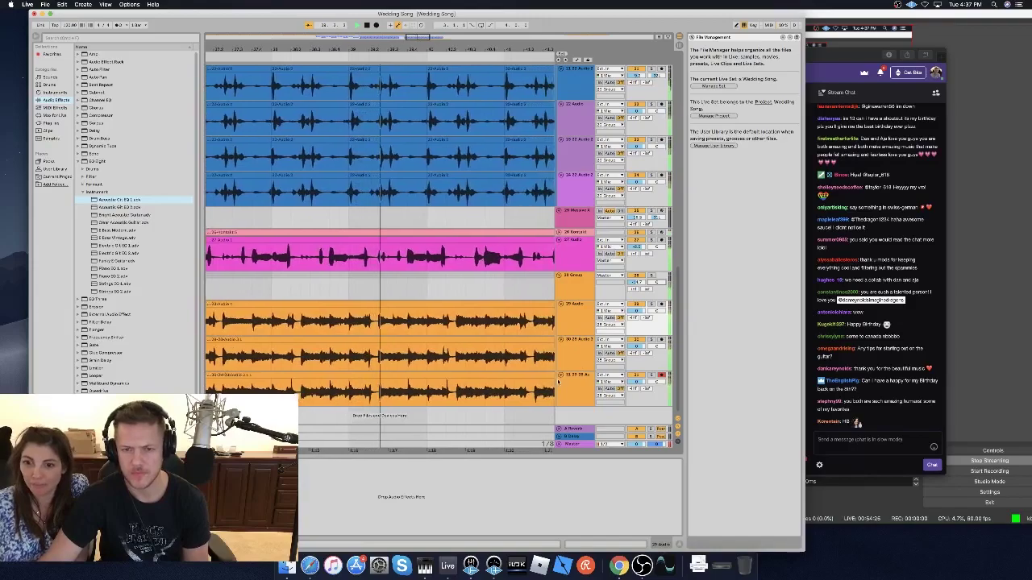
{"action": "left_click", "coordinate": [578, 279]}
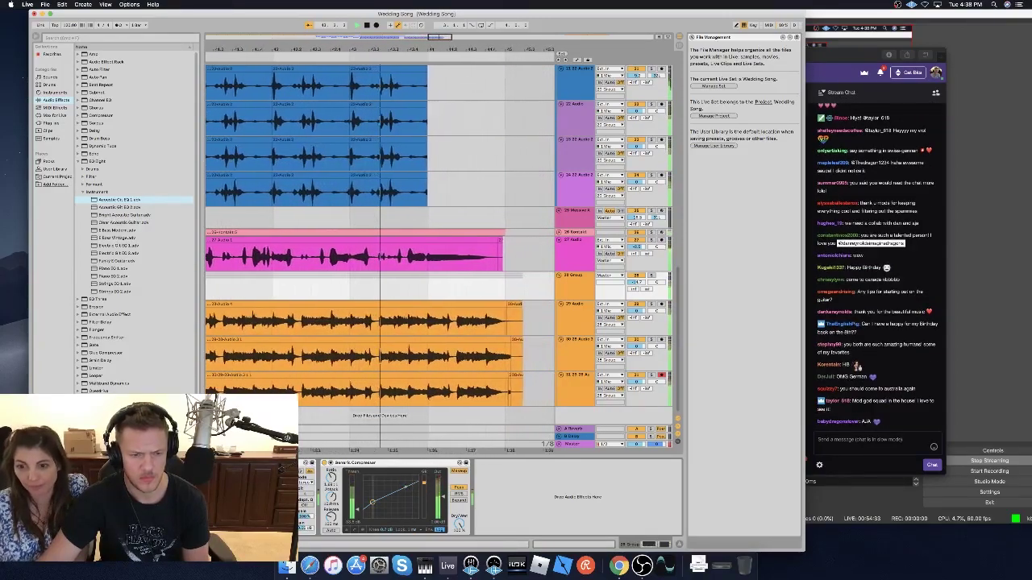
Remove the Generic Compressor from the orange group and adjust its Acoustic Gtr EQ 1 bands during playback.
{"action": "key", "text": "space"}
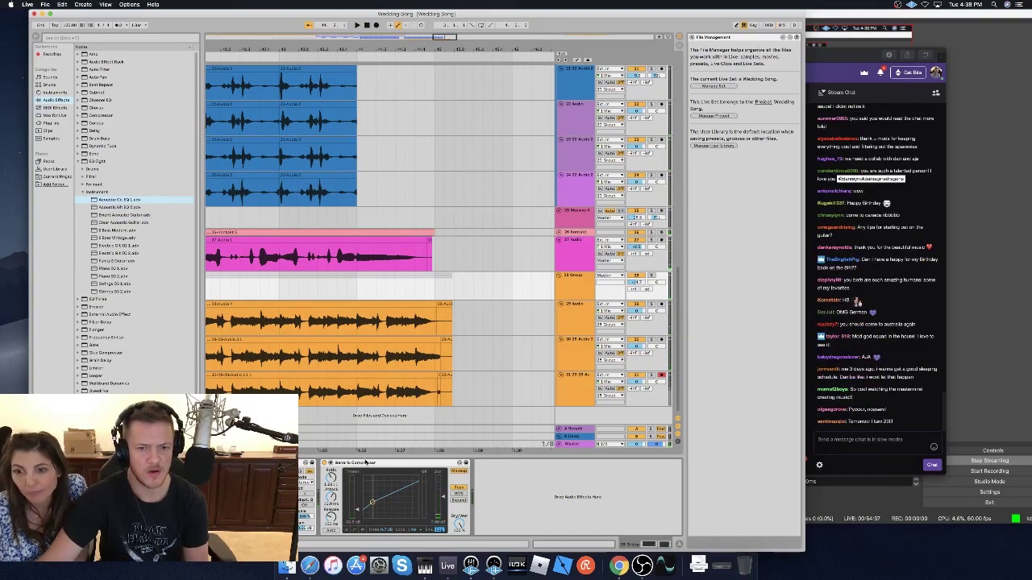
{"action": "key", "text": "BackSpace"}
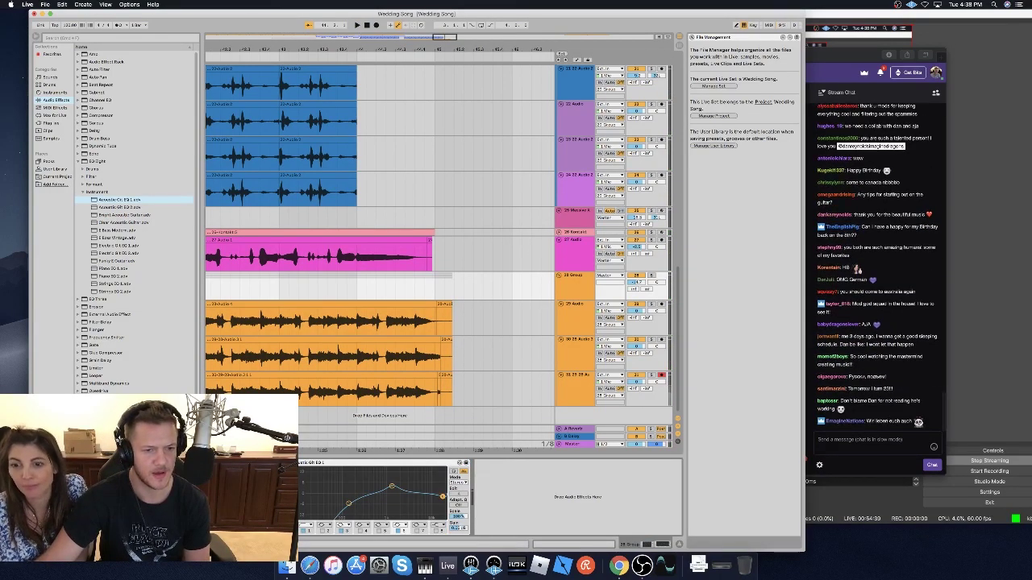
{"action": "key", "text": "space"}
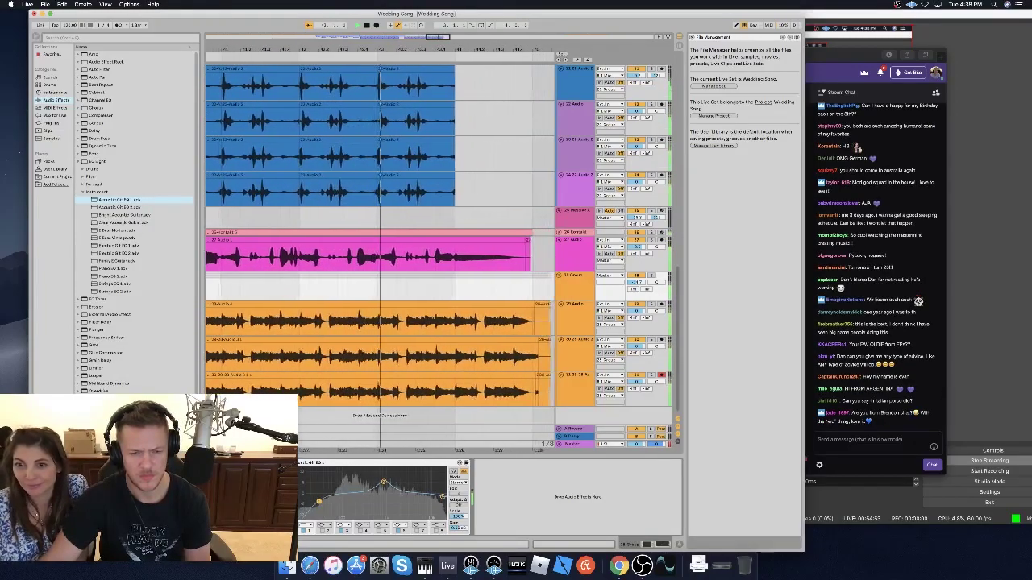
Delete the trailing ends of the three orange takes beyond the end of the magenta clip.
{"action": "left_click_drag", "start_coordinate": [509, 313], "coordinate": [459, 377]}
{"action": "key", "text": "space"}
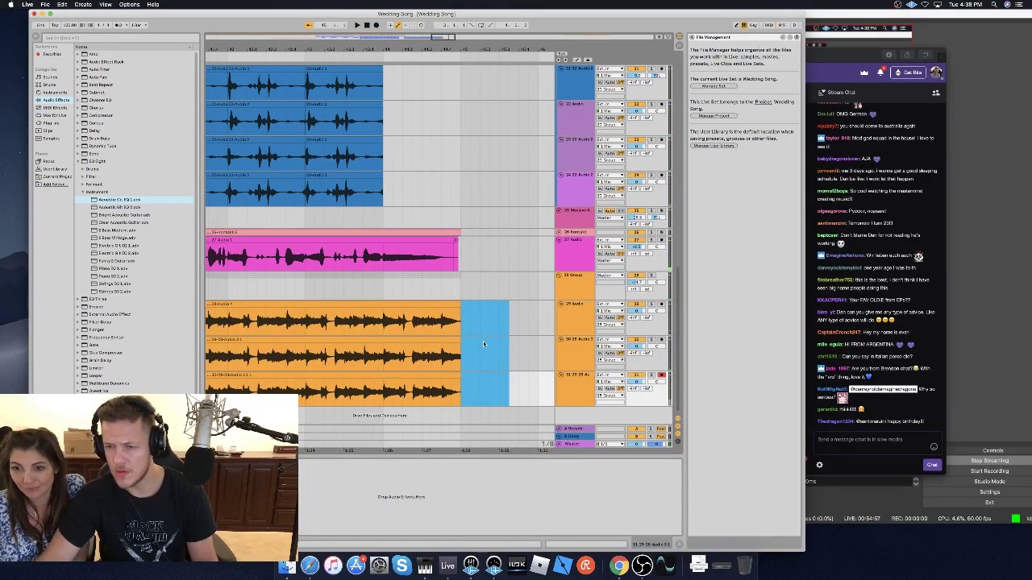
{"action": "scroll", "coordinate": [484, 344], "scroll_direction": "left", "scroll_amount": 3}
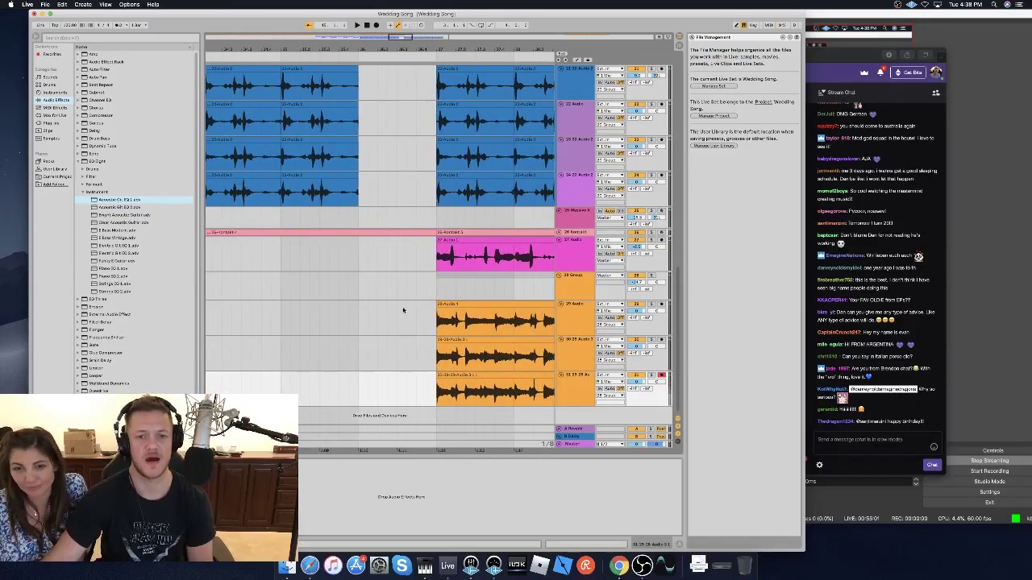
Adjust the low band of the orange group's Acoustic Gtr EQ 1 while playing the arrangement.
{"action": "left_click", "coordinate": [403, 311]}
{"action": "left_click", "coordinate": [575, 278]}
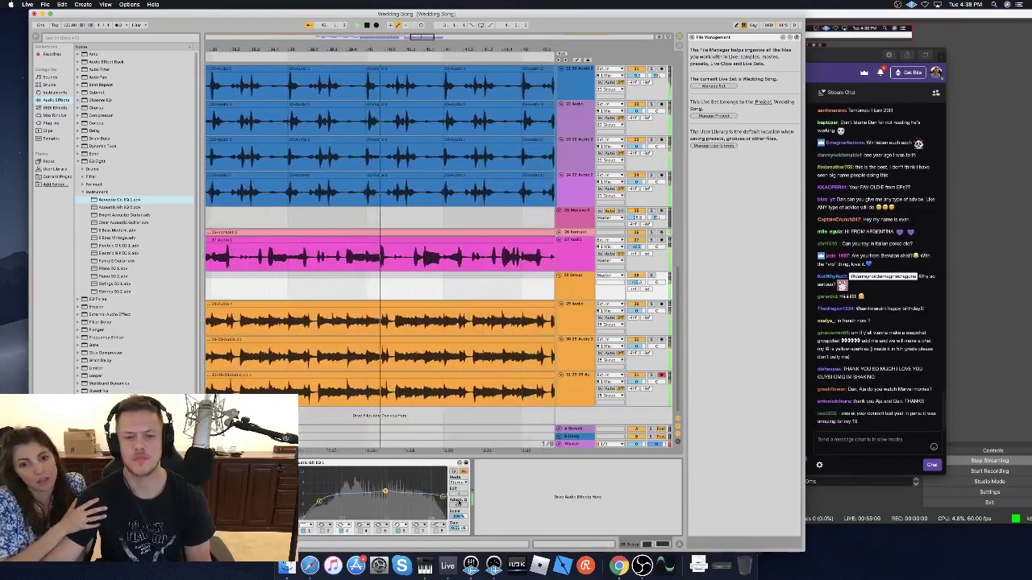
{"action": "left_click_drag", "start_coordinate": [339, 504], "coordinate": [327, 501]}
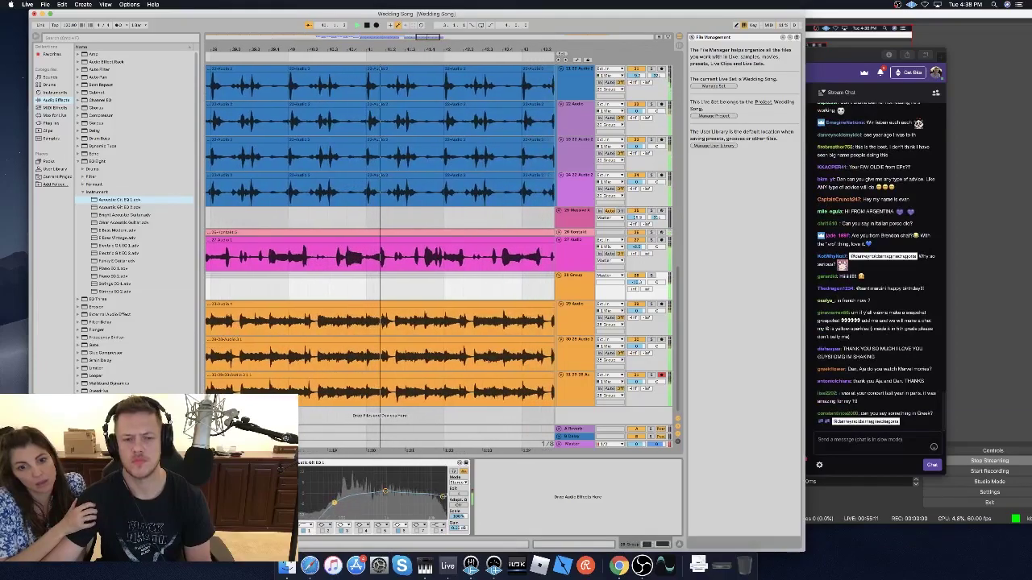
{"action": "key", "text": "space"}
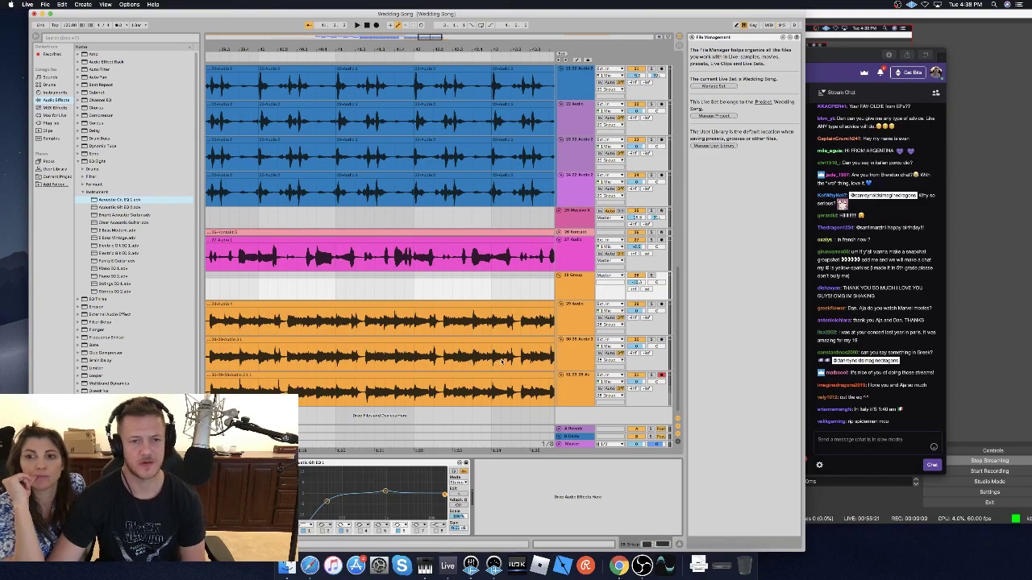
Replace the orange group's Acoustic Gtr EQ 1 with the Clear Acoustic Guitar EQ Eight preset.
{"action": "scroll", "coordinate": [340, 238], "scroll_direction": "left", "scroll_amount": 5}
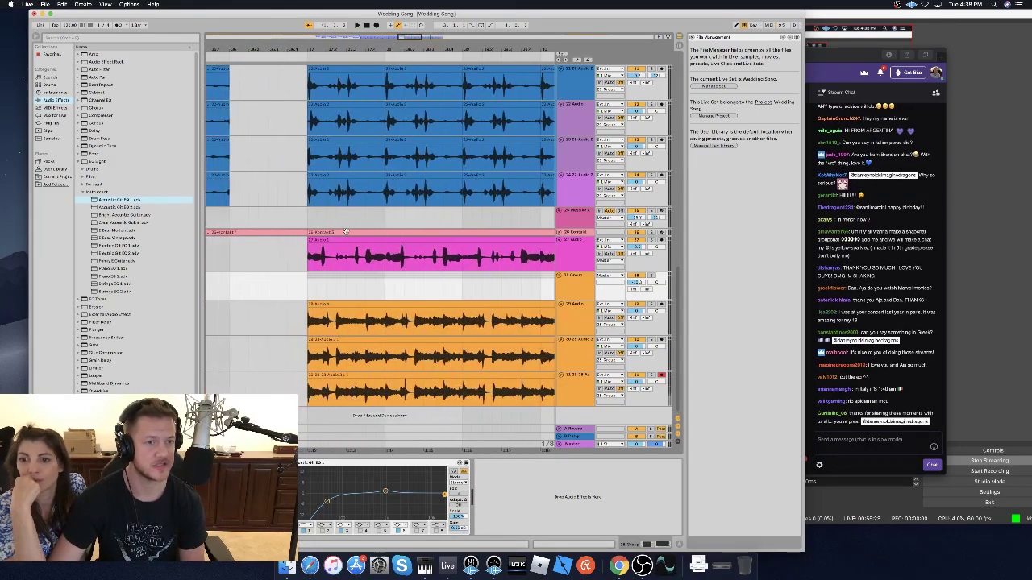
{"action": "scroll", "coordinate": [182, 247], "scroll_direction": "down", "scroll_amount": 1}
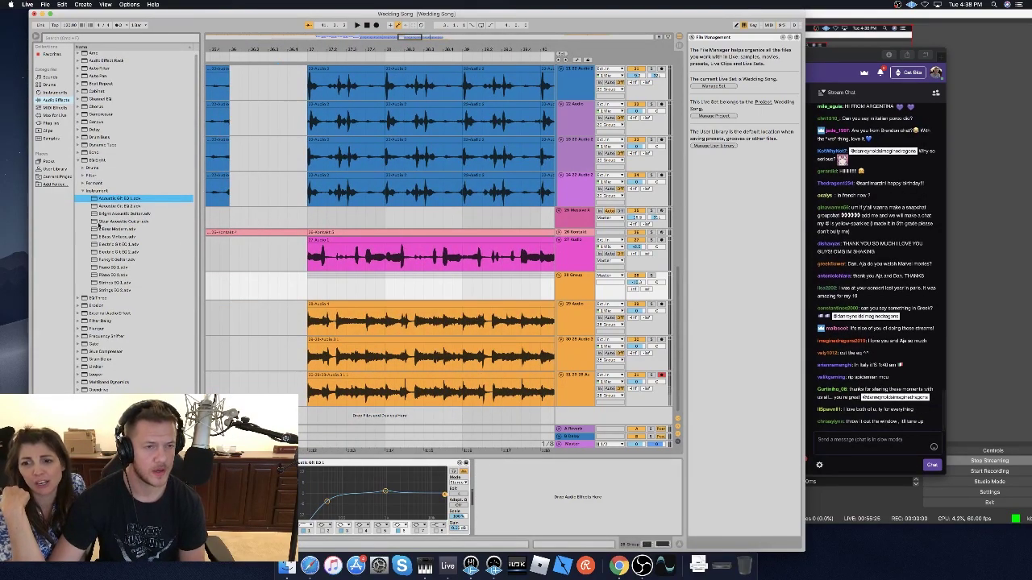
{"action": "left_click_drag", "start_coordinate": [103, 222], "coordinate": [505, 497]}
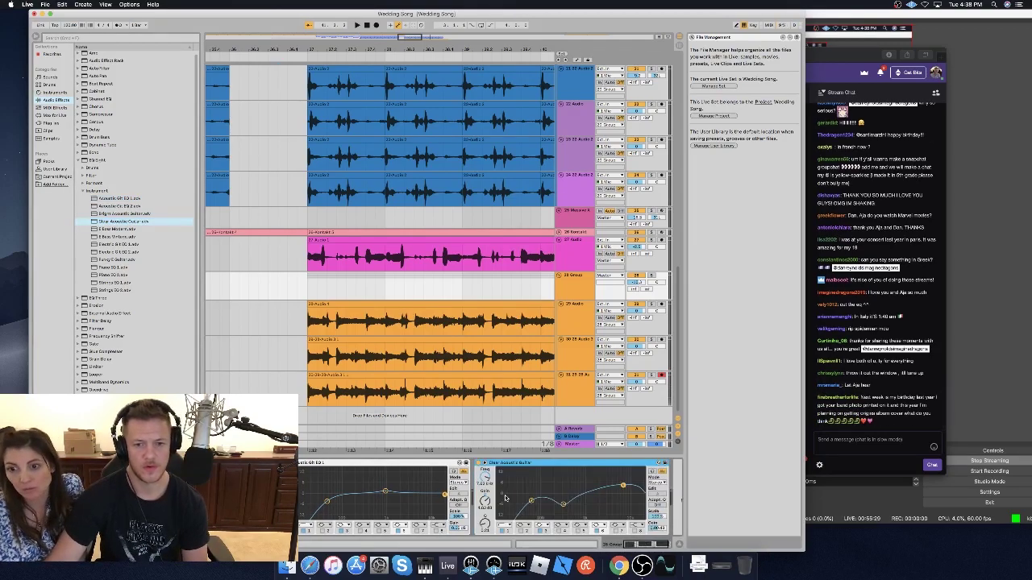
{"action": "left_click", "coordinate": [416, 467]}
{"action": "key", "text": "Delete"}
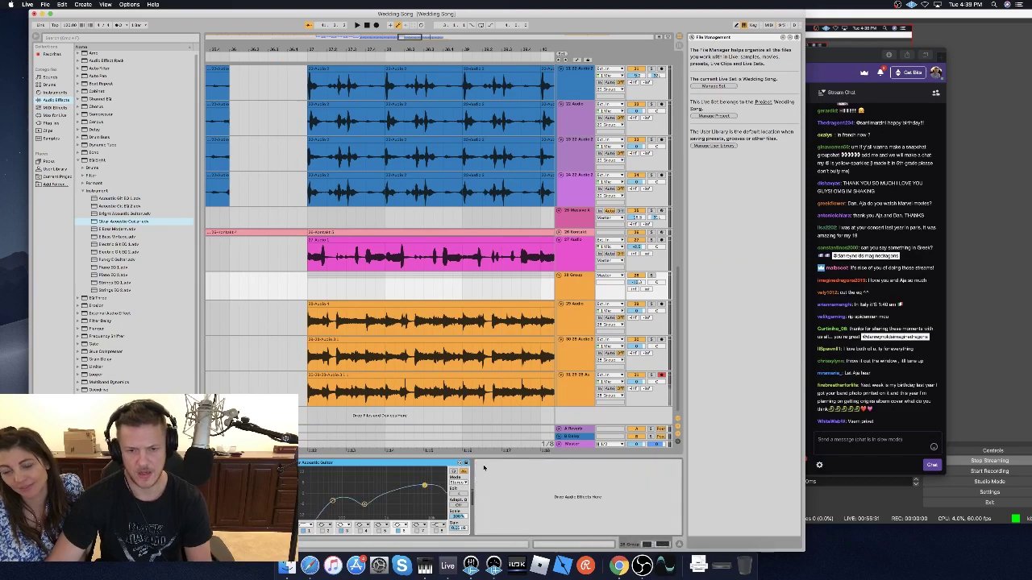
Play the arrangement to audition the Clear Acoustic Guitar EQ on the orange takes.
{"action": "key", "text": "space"}
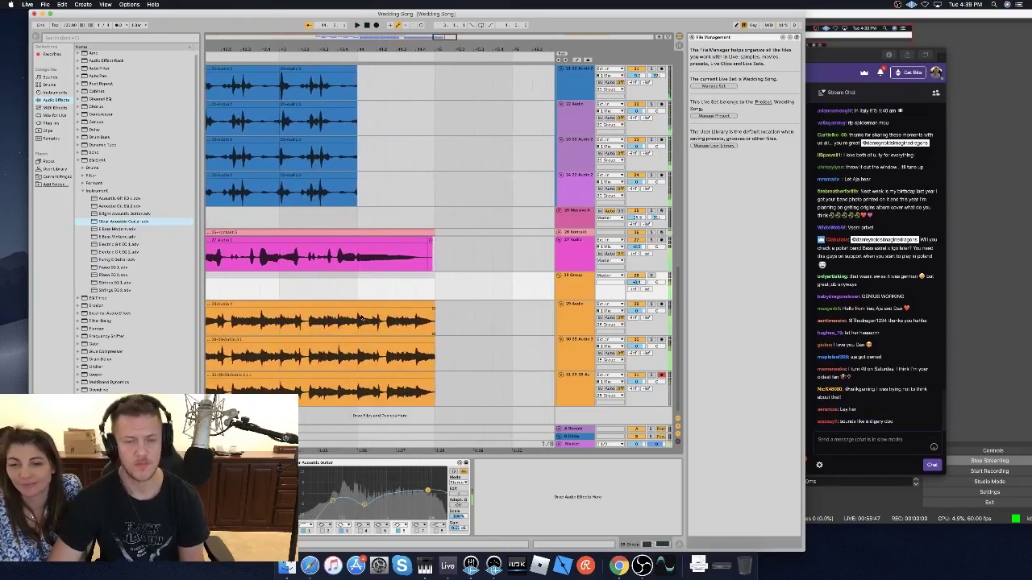
{"action": "key", "text": "space"}
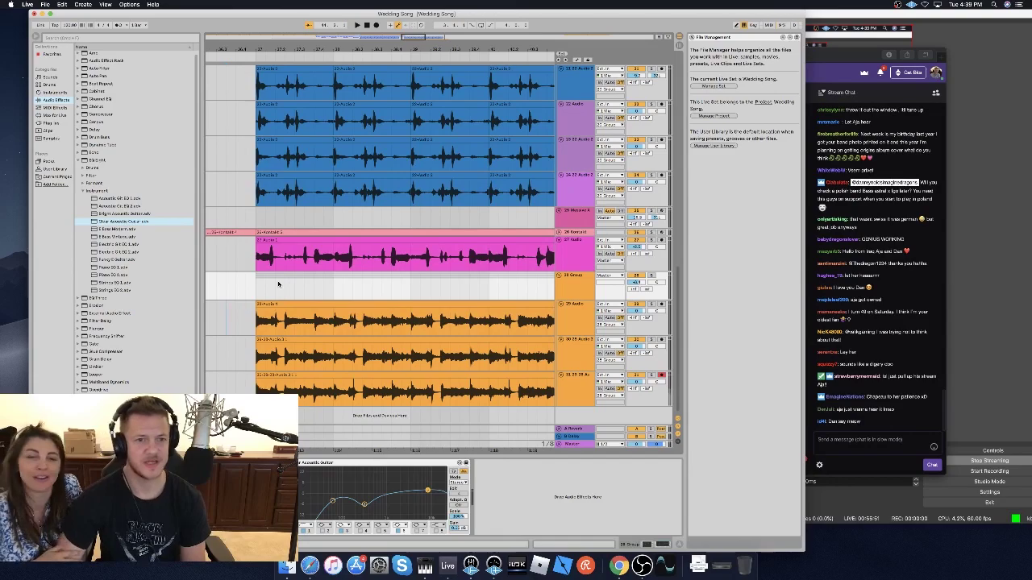
{"action": "key", "text": "space"}
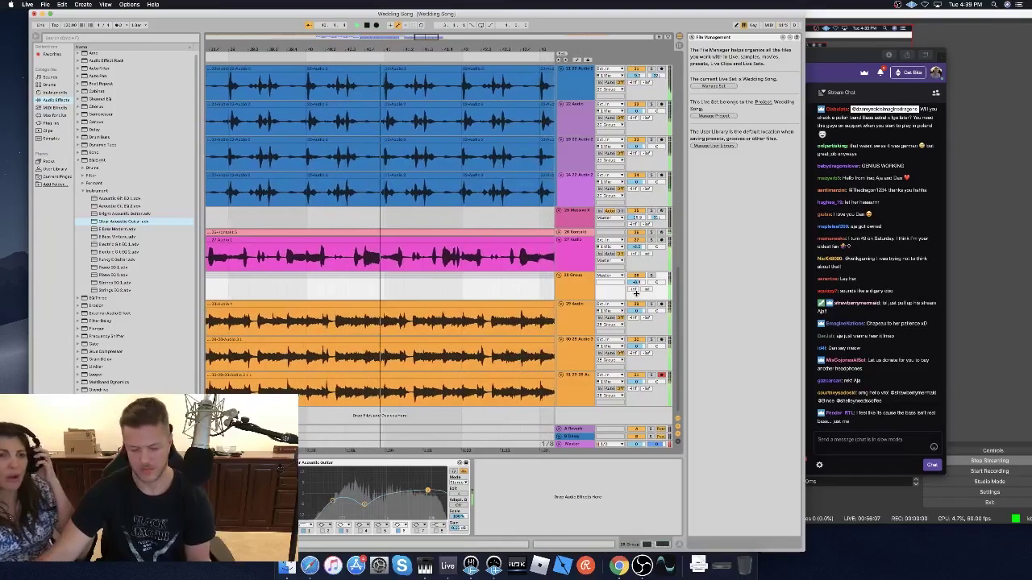
{"action": "key", "text": "space"}
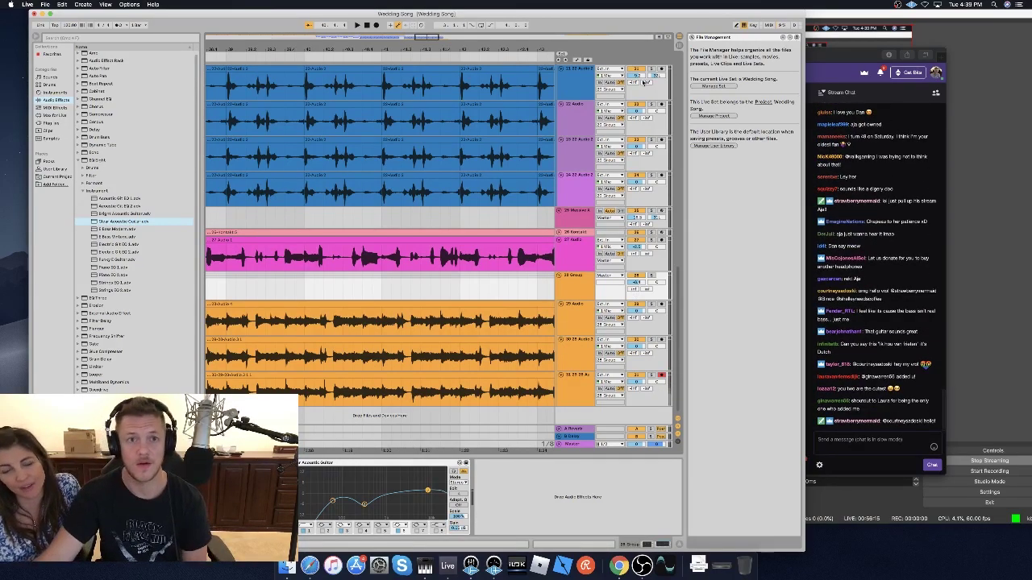
Change the filter type of the highest active band in the orange group's Clear Acoustic Guitar EQ and audition it.
{"action": "left_click_drag", "start_coordinate": [428, 44], "coordinate": [443, 16]}
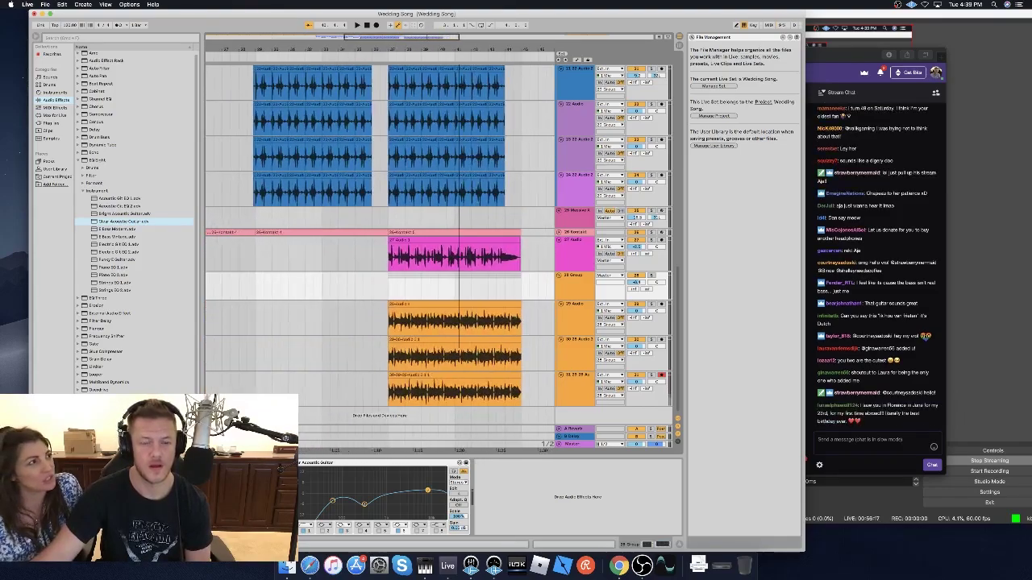
{"action": "left_click", "coordinate": [380, 323]}
{"action": "key", "text": "space"}
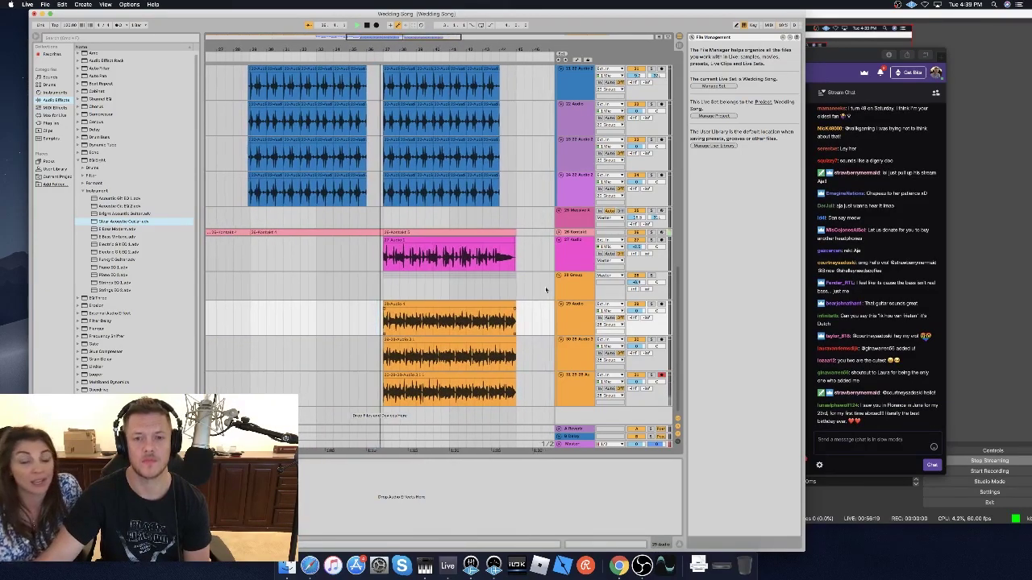
{"action": "left_click", "coordinate": [573, 282]}
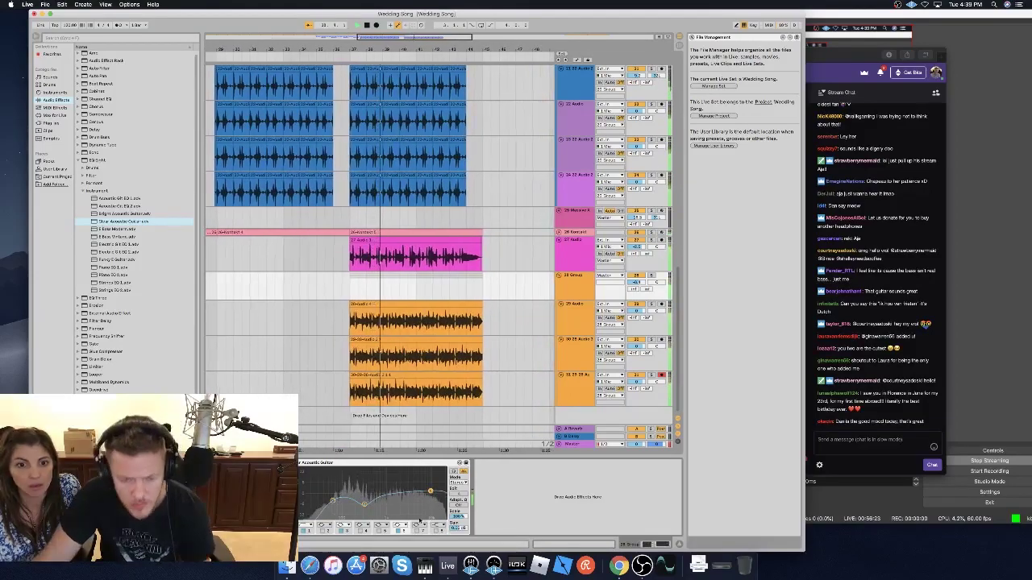
{"action": "key", "text": "space"}
{"action": "left_click", "coordinate": [400, 525]}
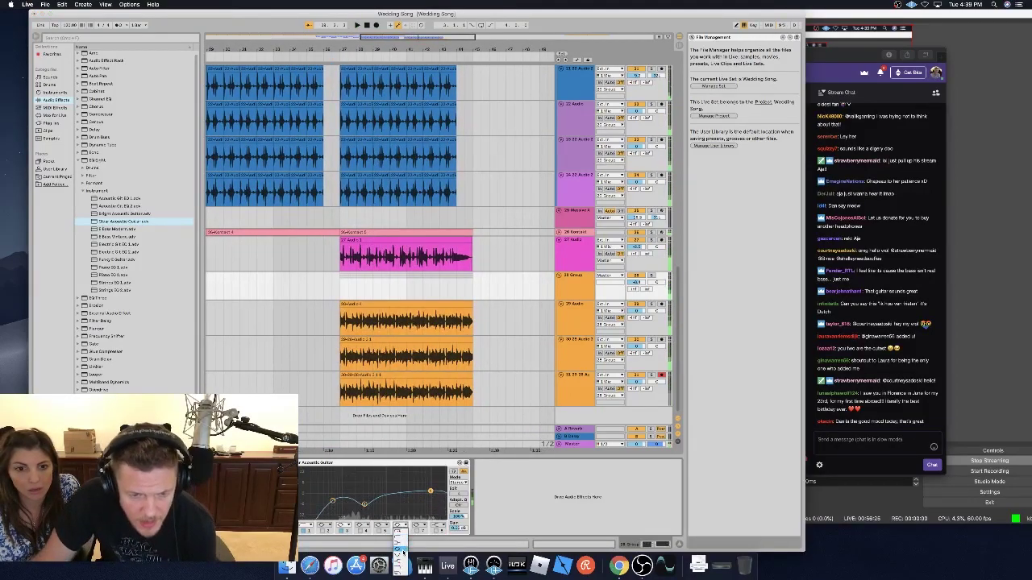
{"action": "left_click", "coordinate": [402, 565]}
{"action": "key", "text": "space"}
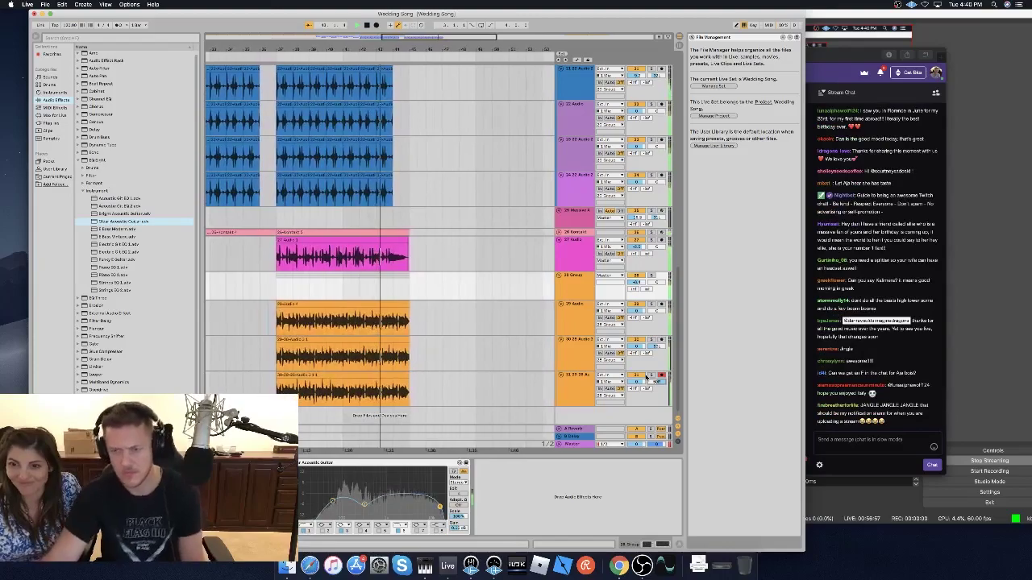
{"action": "left_click", "coordinate": [850, 63]}
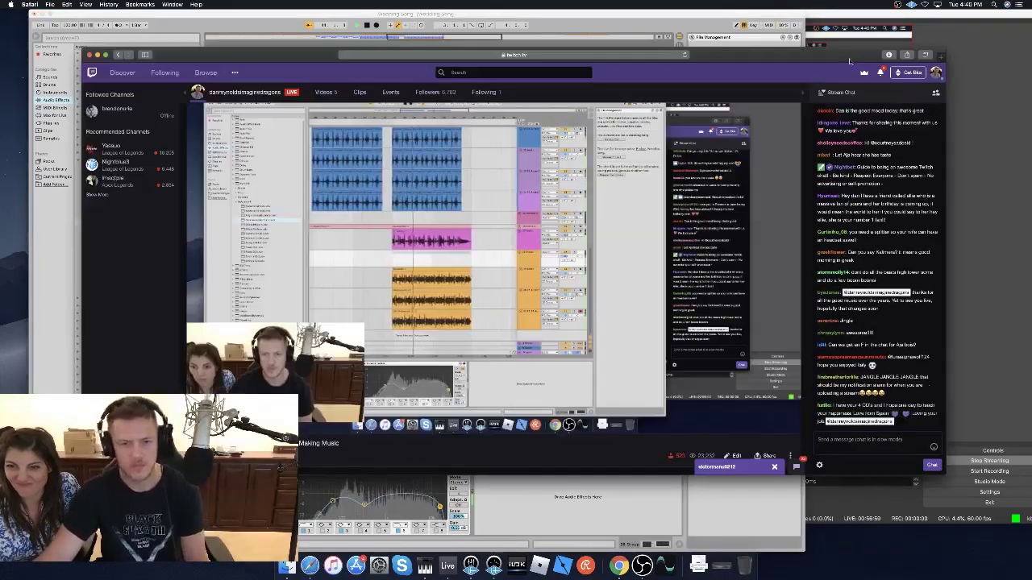
{"action": "left_click", "coordinate": [500, 15]}
{"action": "left_click", "coordinate": [462, 270]}
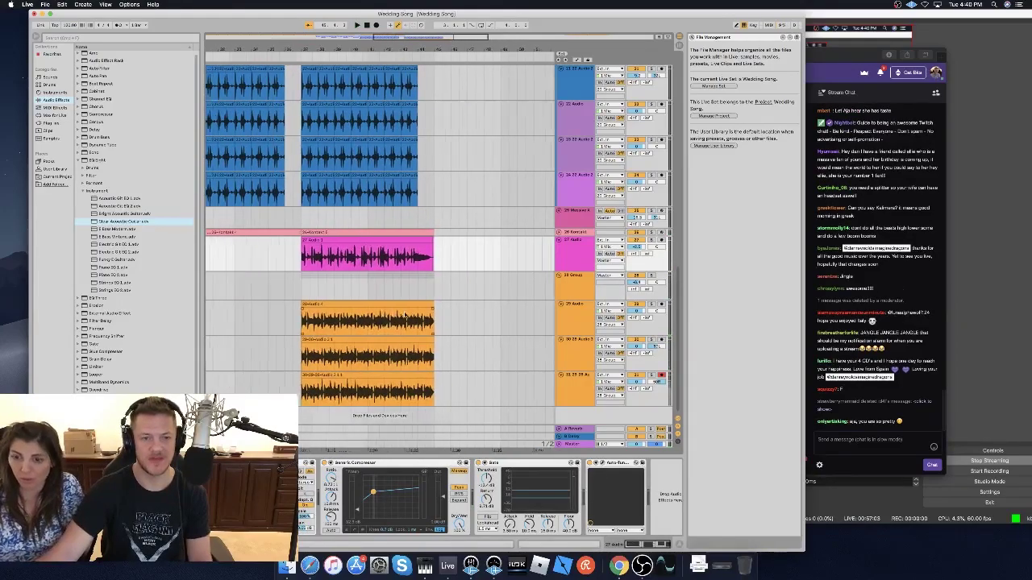
Copy the three orange takes to the earlier section, starting with the preceding Kontakt clip and ending where the originals begin.
{"action": "scroll", "coordinate": [399, 315], "scroll_direction": "left", "scroll_amount": 5}
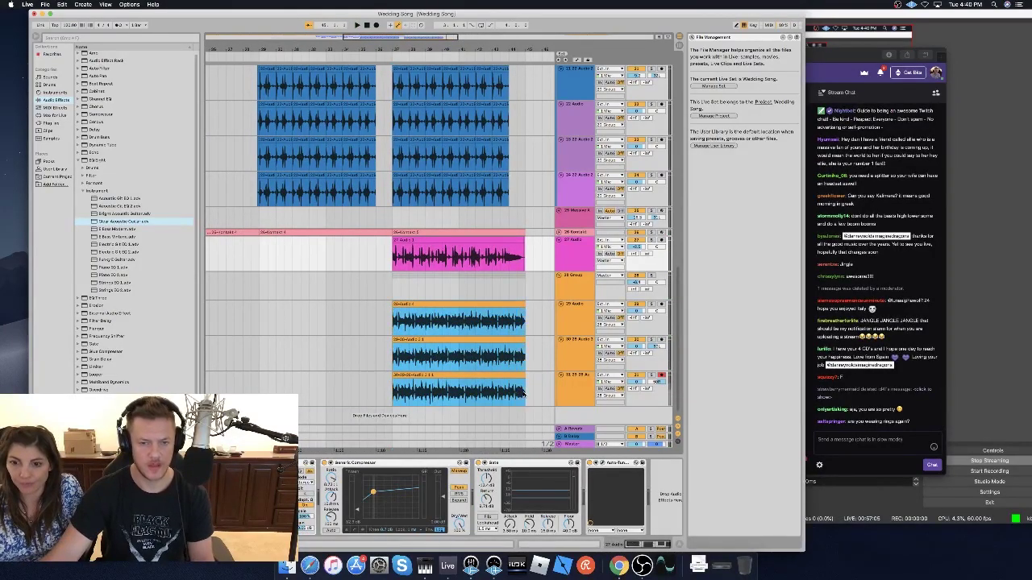
{"action": "left_click", "coordinate": [522, 393]}
{"action": "left_click", "coordinate": [246, 307]}
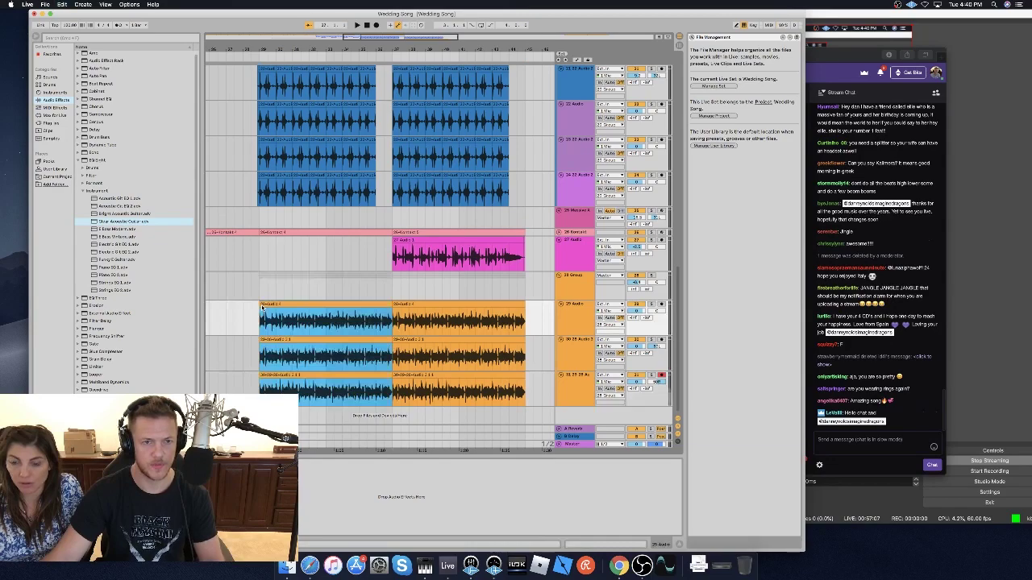
Listen to the copied orange takes within the earlier section of the arrangement.
{"action": "scroll", "coordinate": [244, 308], "scroll_direction": "left", "scroll_amount": 8}
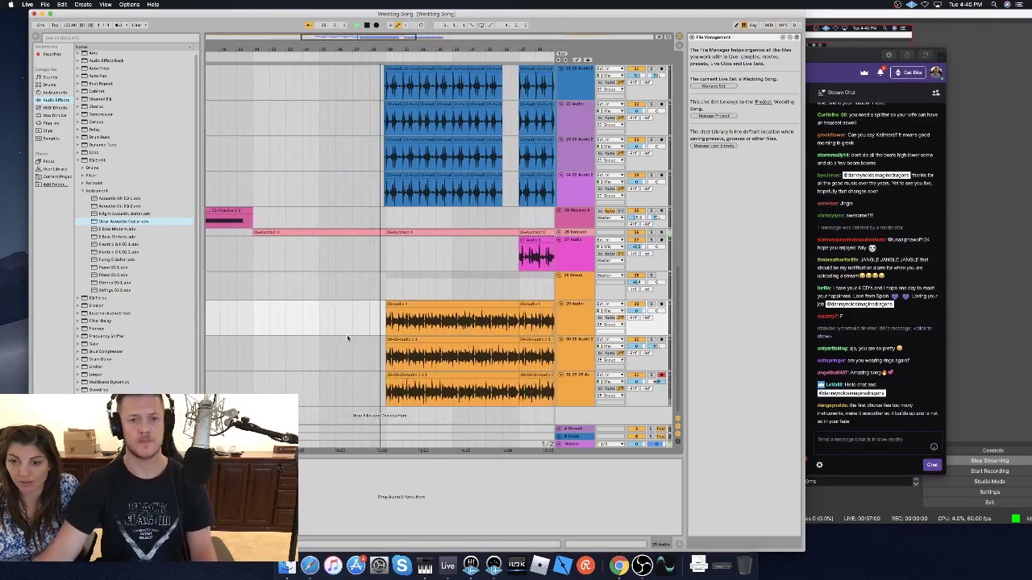
{"action": "scroll", "coordinate": [542, 325], "scroll_direction": "right", "scroll_amount": 1}
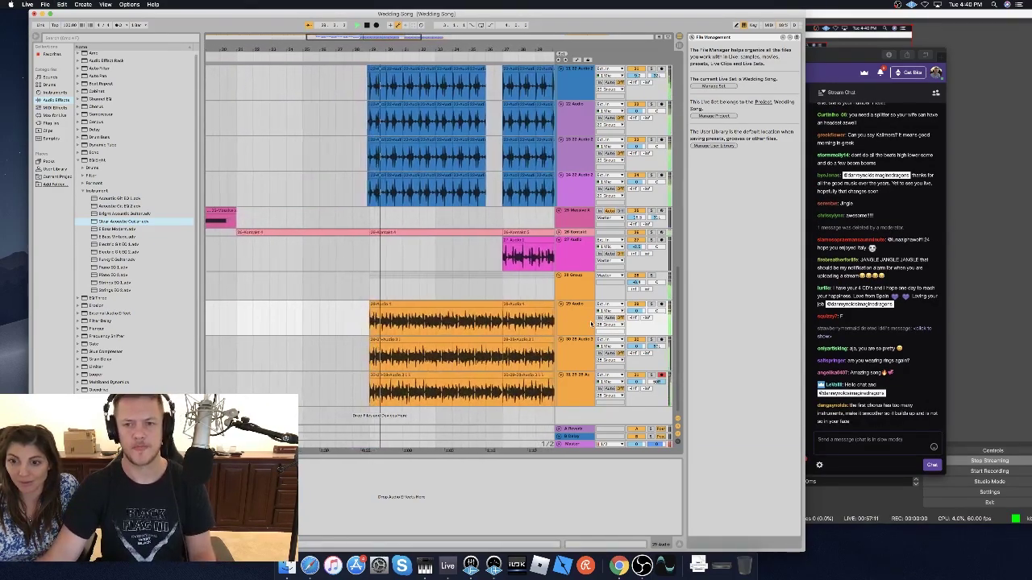
{"action": "scroll", "coordinate": [590, 323], "scroll_direction": "right", "scroll_amount": 1}
{"action": "scroll", "coordinate": [591, 323], "scroll_direction": "right", "scroll_amount": 5}
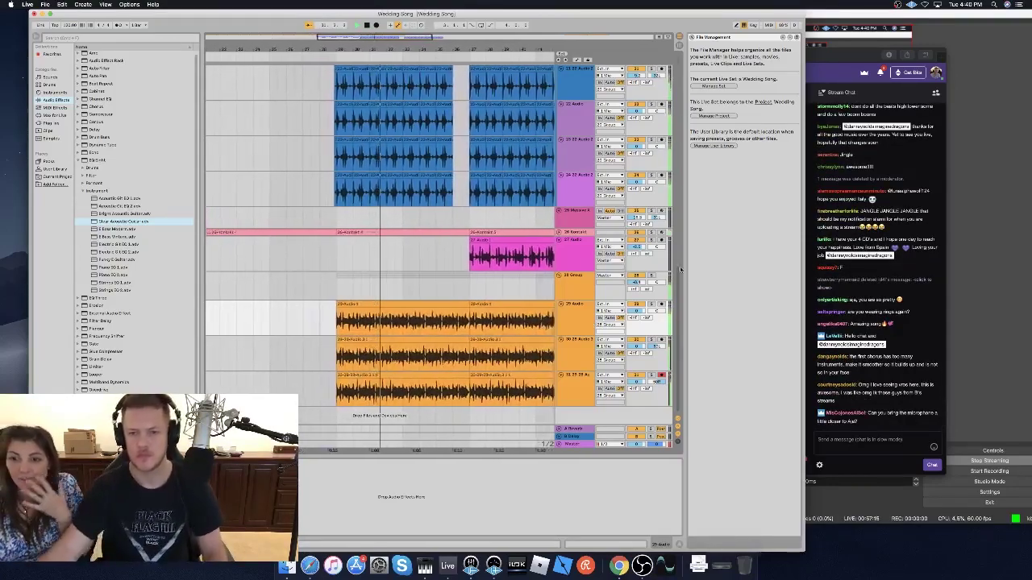
{"action": "scroll", "coordinate": [436, 242], "scroll_direction": "right", "scroll_amount": 1}
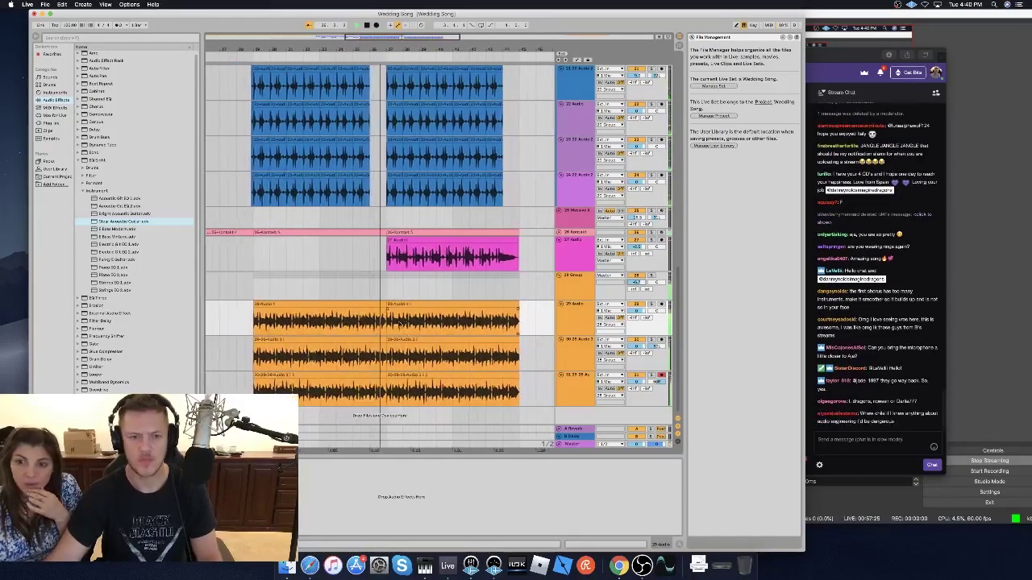
Delete the ends of the three copied orange takes in the gap between the two blue clip sections.
{"action": "left_click", "coordinate": [391, 297]}
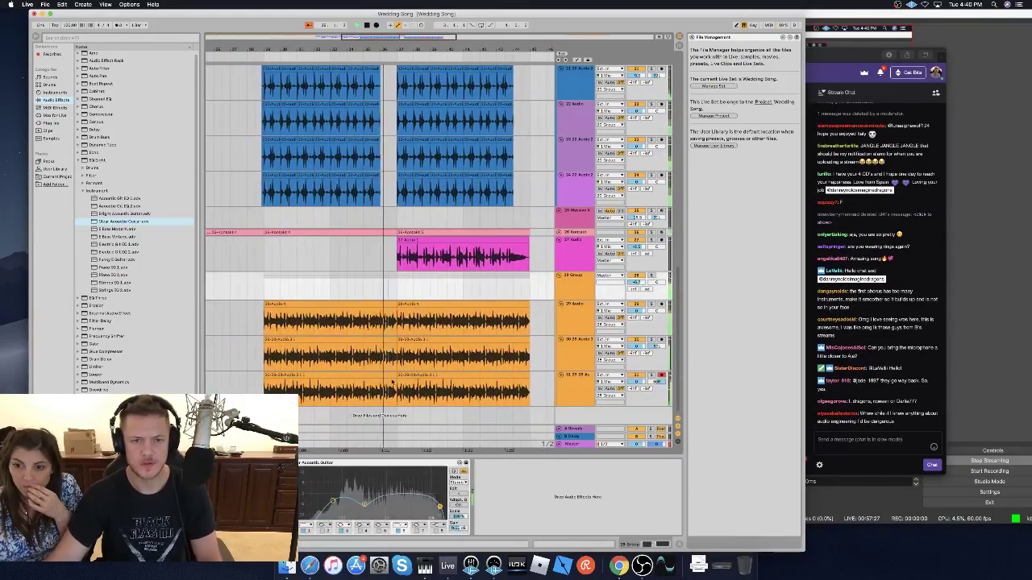
{"action": "left_click_drag", "start_coordinate": [391, 297], "coordinate": [395, 402]}
{"action": "left_click", "coordinate": [369, 292]}
{"action": "key", "text": "space"}
{"action": "left_click_drag", "start_coordinate": [383, 298], "coordinate": [379, 401]}
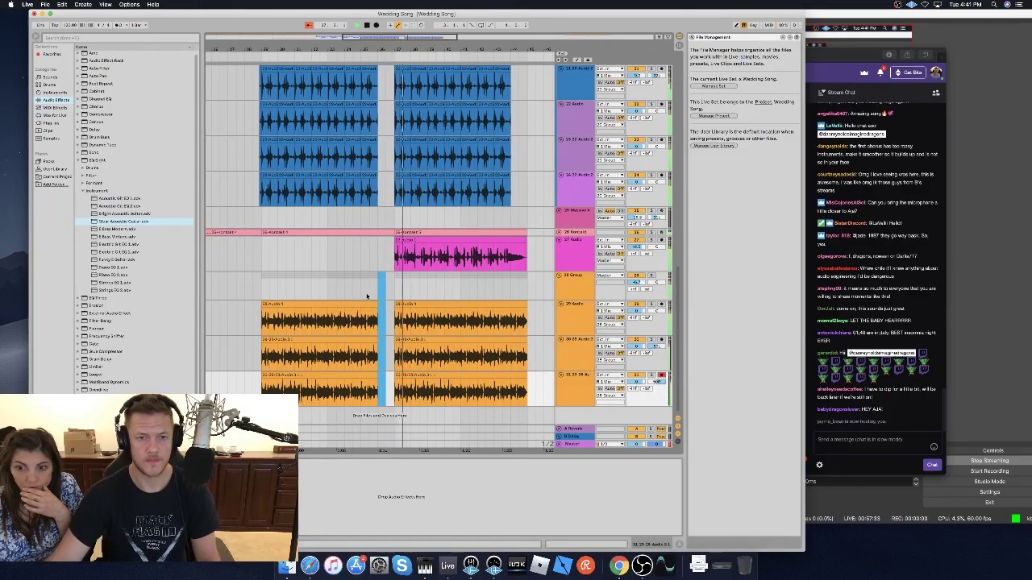
Listen to both sections of orange takes in the arrangement, replaying from just before the earlier section.
{"action": "left_click_drag", "start_coordinate": [391, 303], "coordinate": [535, 386]}
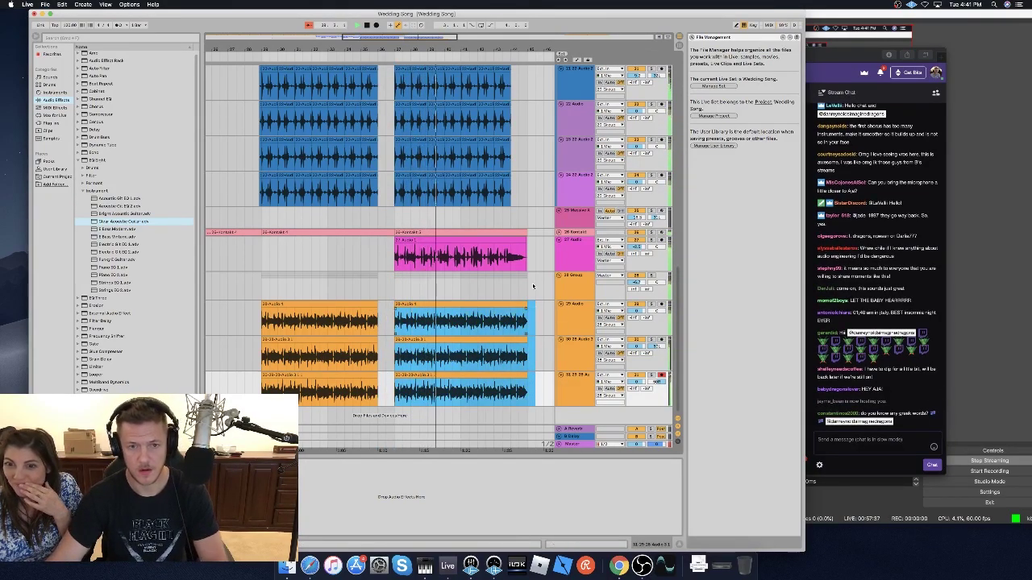
{"action": "left_click", "coordinate": [439, 304]}
{"action": "key", "text": "0"}
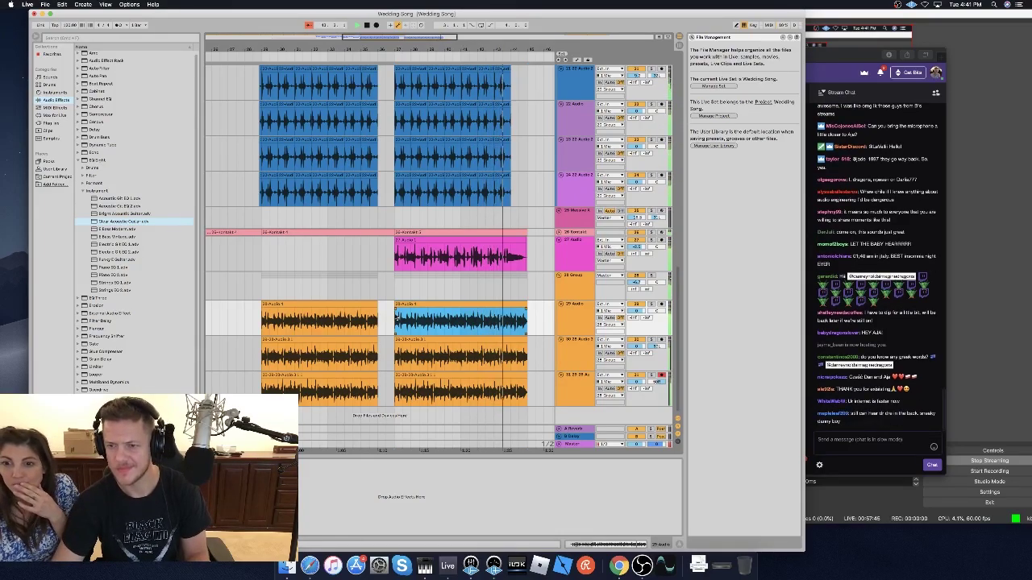
{"action": "key", "text": "space"}
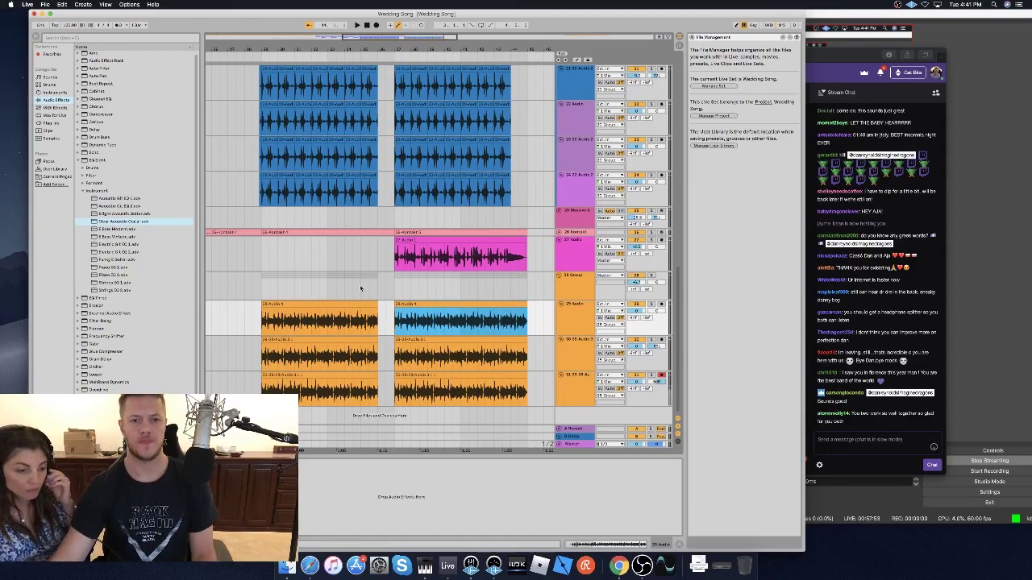
{"action": "left_click", "coordinate": [236, 291]}
{"action": "scroll", "coordinate": [237, 291], "scroll_direction": "left", "scroll_amount": 3}
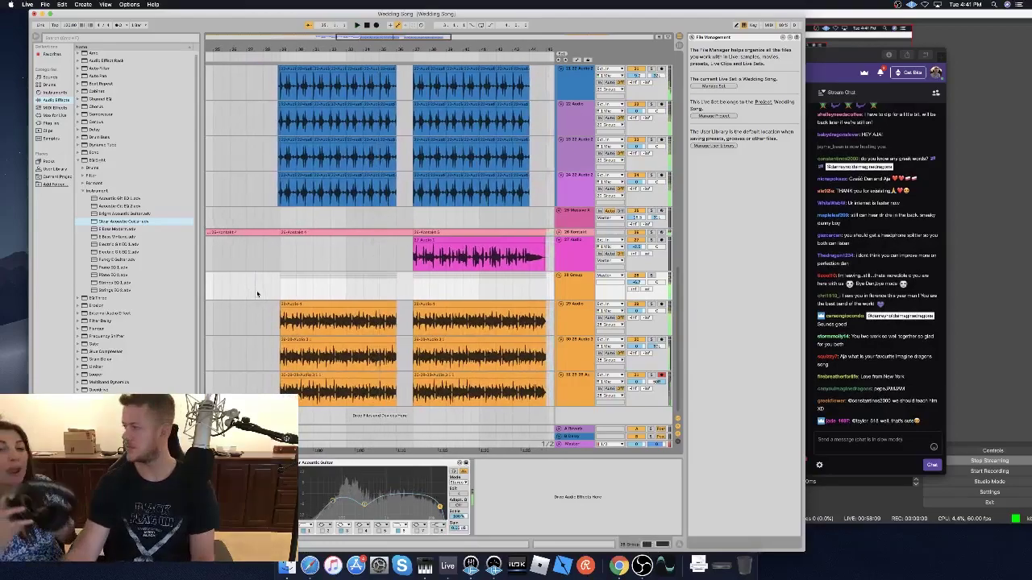
{"action": "key", "text": "space"}
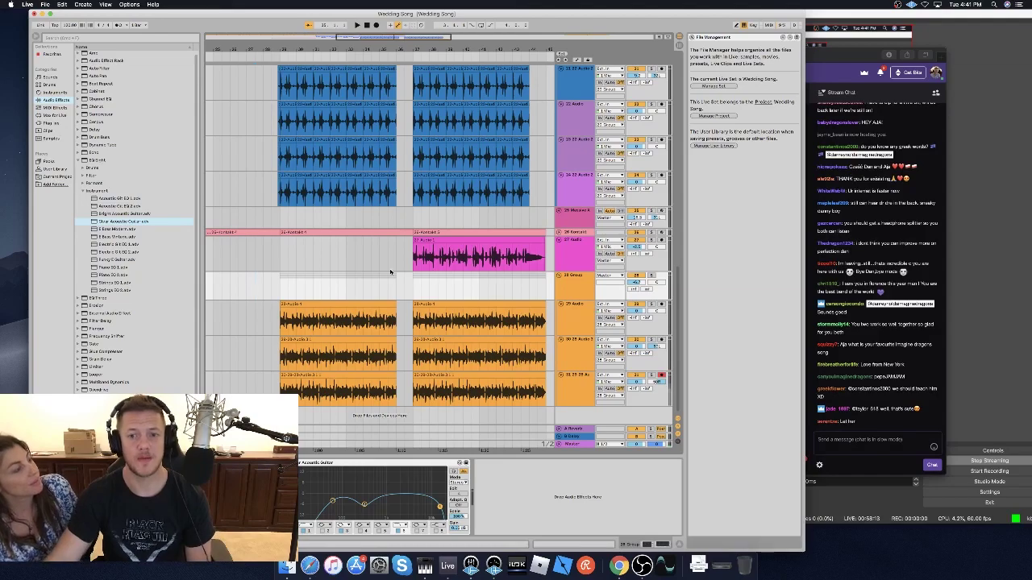
Play the whole Wedding Song arrangement from its beginning.
{"action": "left_click_drag", "start_coordinate": [402, 35], "coordinate": [402, 13]}
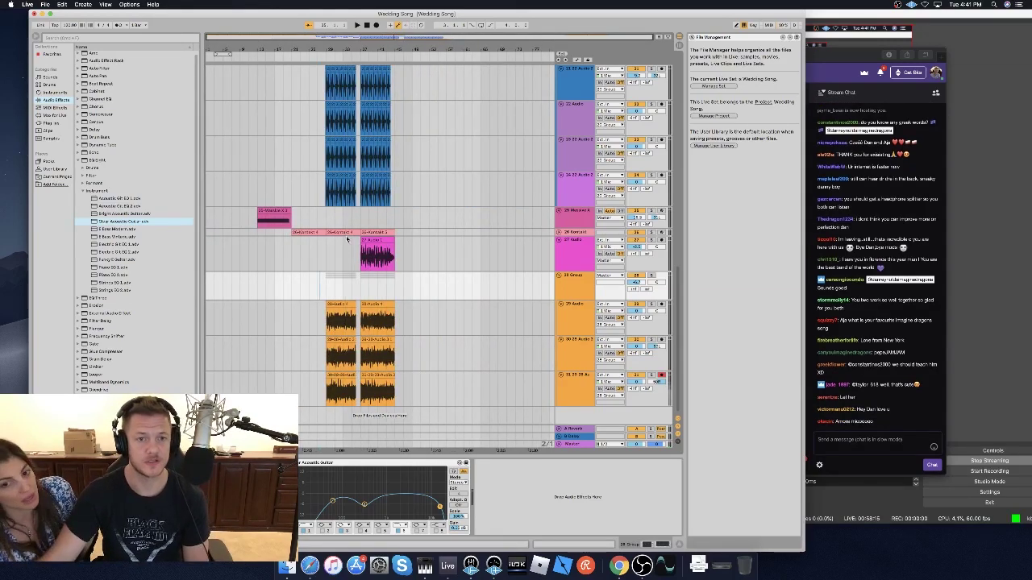
{"action": "scroll", "coordinate": [348, 239], "scroll_direction": "up", "scroll_amount": 2}
{"action": "key", "text": "space"}
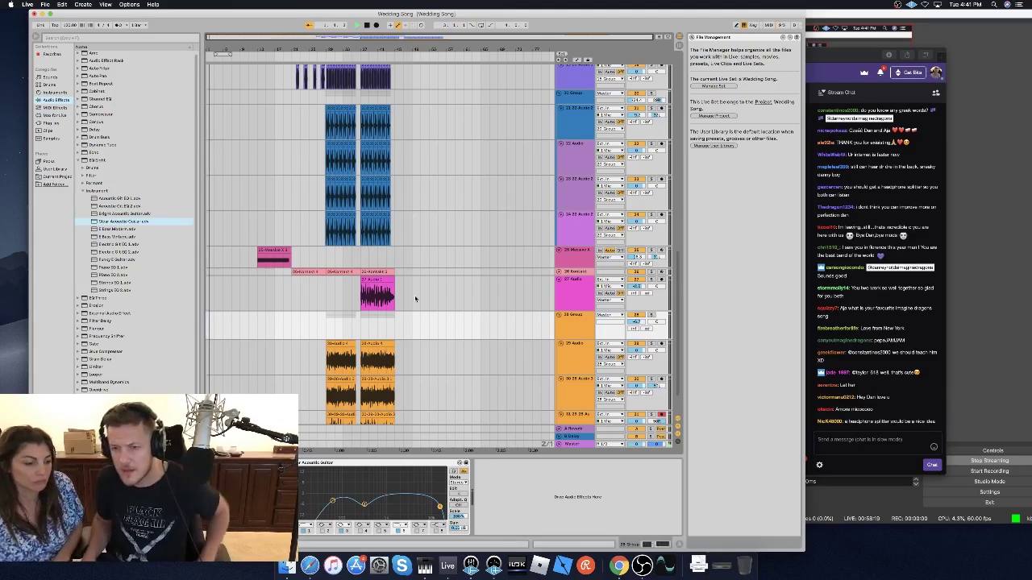
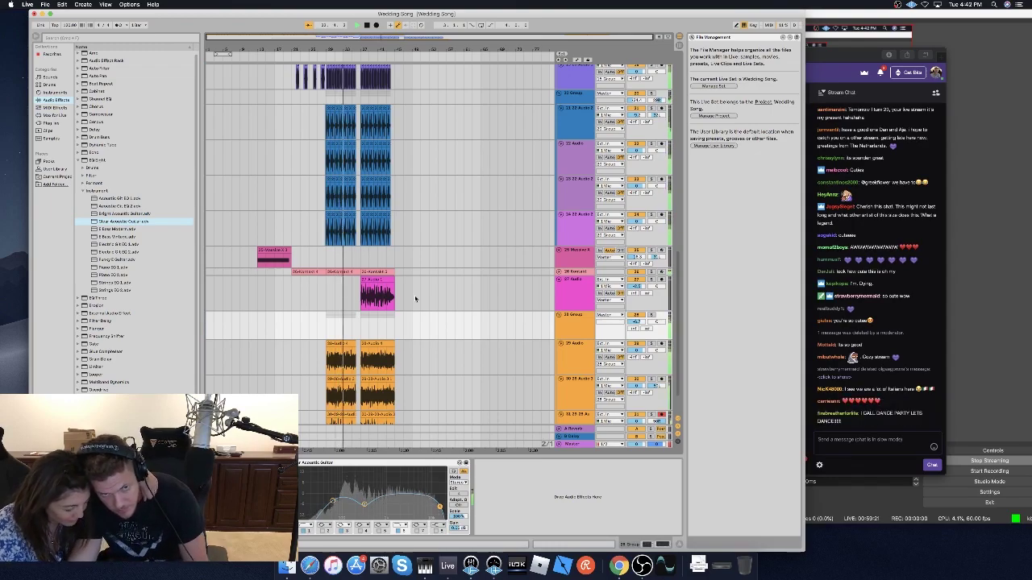
Stop playback and deactivate the three orange takes in both sections of the arrangement.
{"action": "scroll", "coordinate": [316, 325], "scroll_direction": "down", "scroll_amount": 1}
{"action": "left_click_drag", "start_coordinate": [319, 306], "coordinate": [358, 386]}
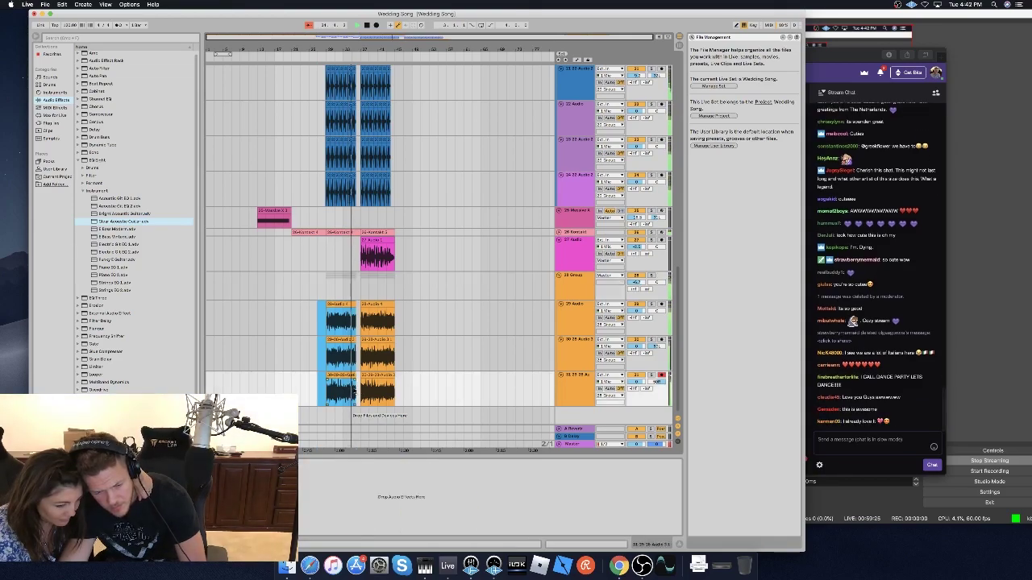
{"action": "left_click_drag", "start_coordinate": [401, 315], "coordinate": [325, 382]}
{"action": "key", "text": "space"}
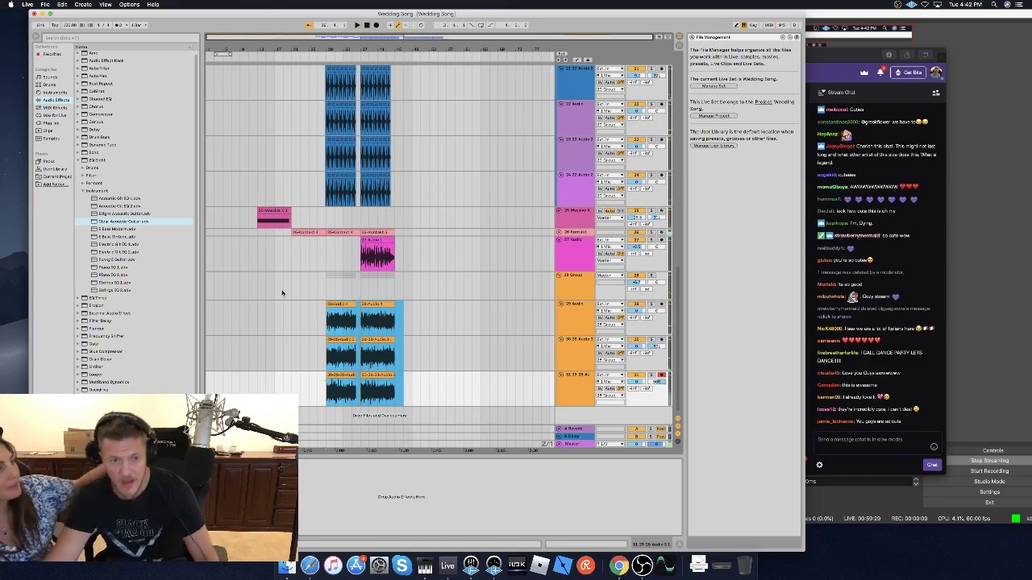
{"action": "left_click_drag", "start_coordinate": [317, 311], "coordinate": [405, 393]}
{"action": "key", "text": "0"}
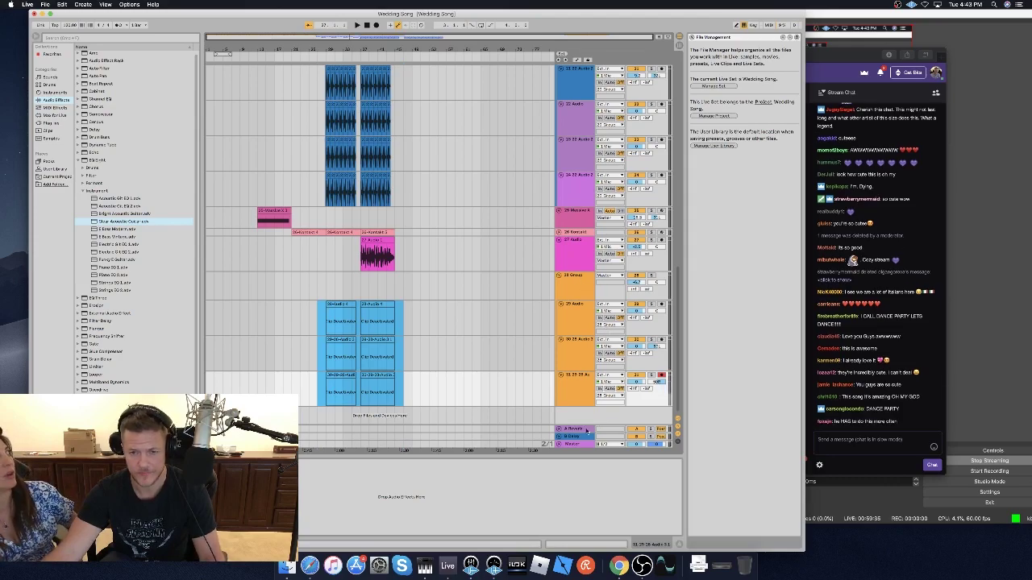
{"action": "left_click", "coordinate": [578, 279]}
{"action": "right_click", "coordinate": [584, 416]}
{"action": "left_click", "coordinate": [593, 420]}
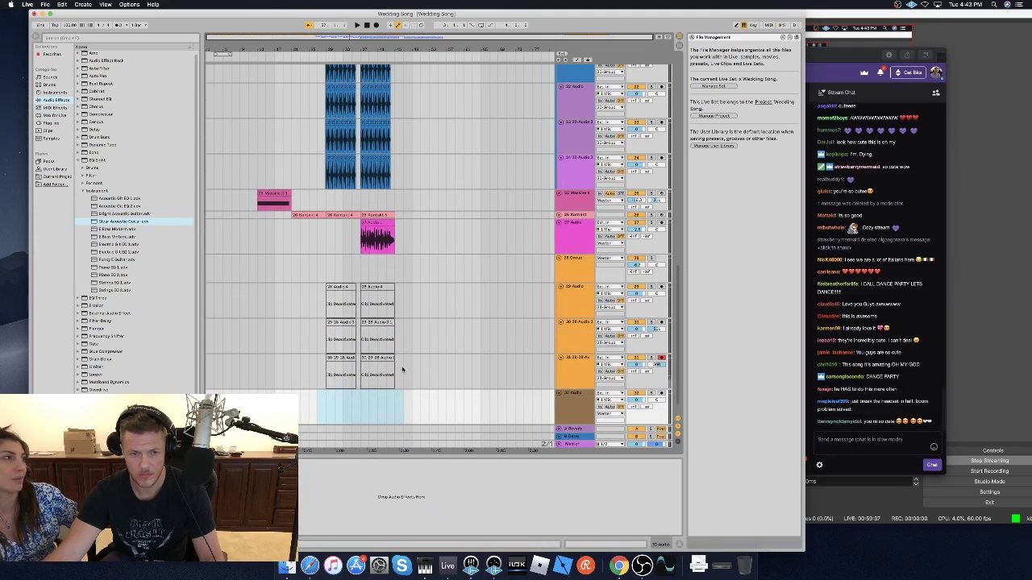
{"action": "left_click", "coordinate": [572, 395]}
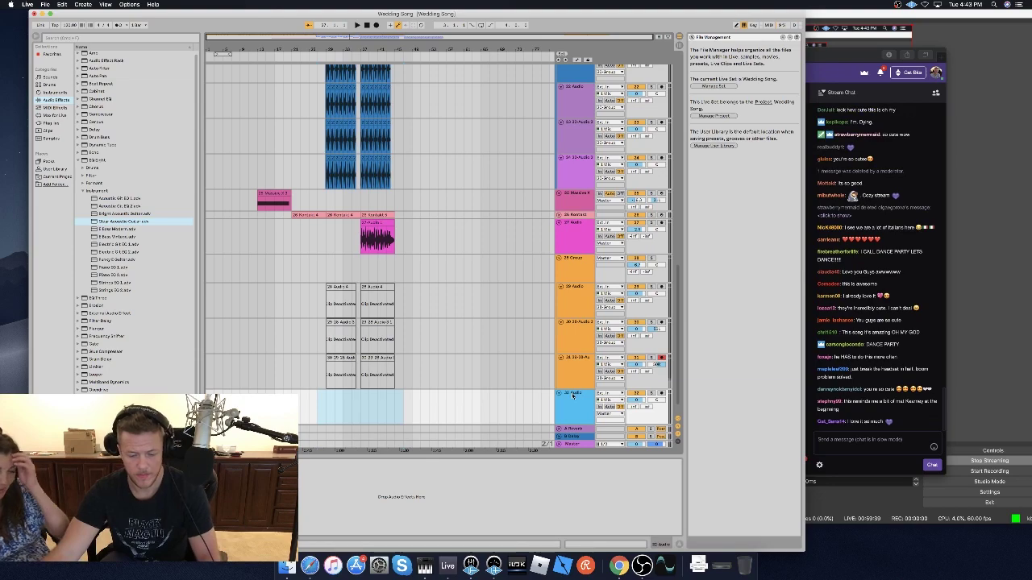
{"action": "key", "text": "Delete"}
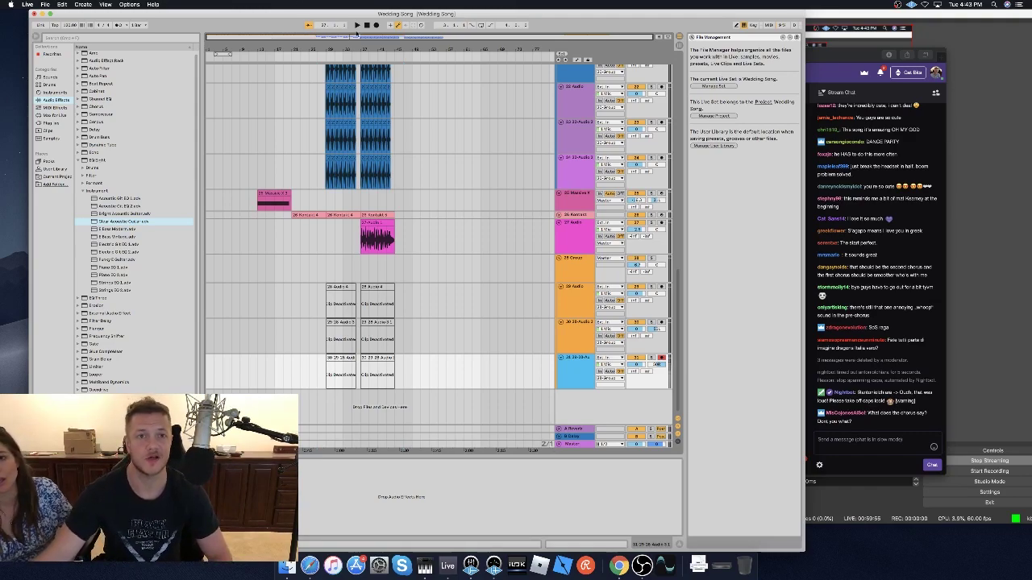
Start playback from the song's beginning, check the audio interface's Console mixer, minimize it and stop the song.
{"action": "key", "text": "space"}
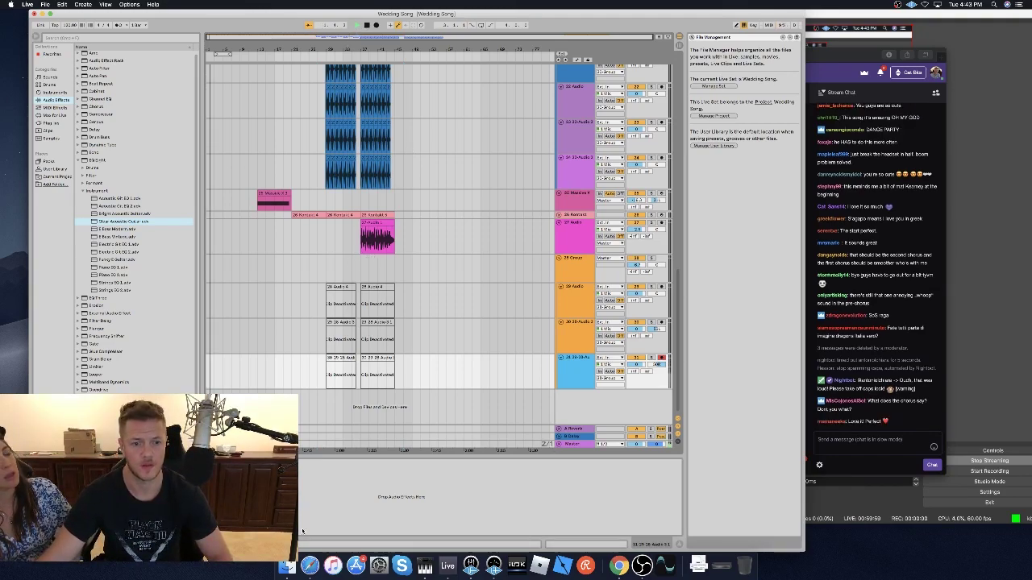
{"action": "left_click", "coordinate": [472, 565]}
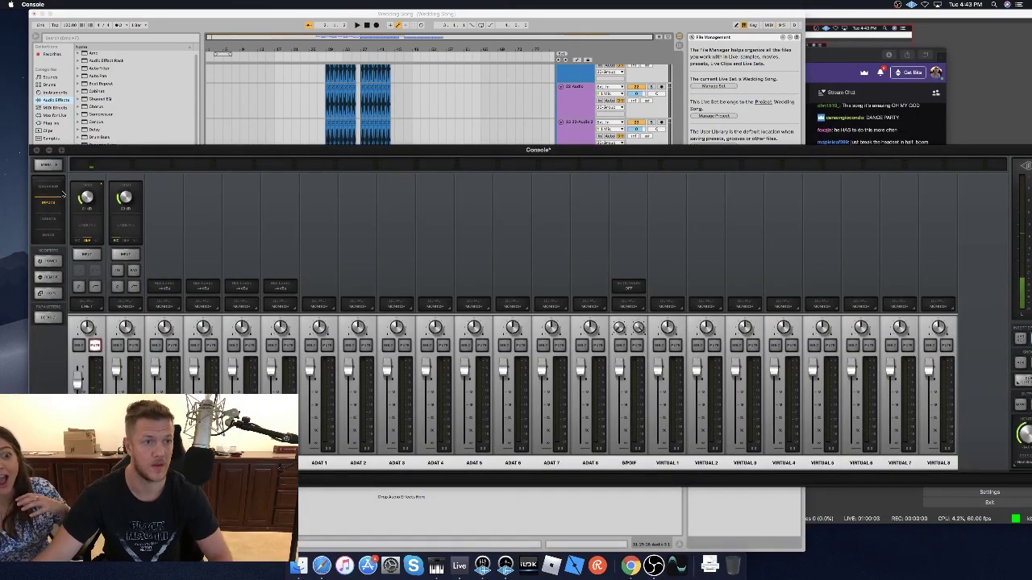
{"action": "left_click", "coordinate": [47, 151]}
{"action": "key", "text": "super+m"}
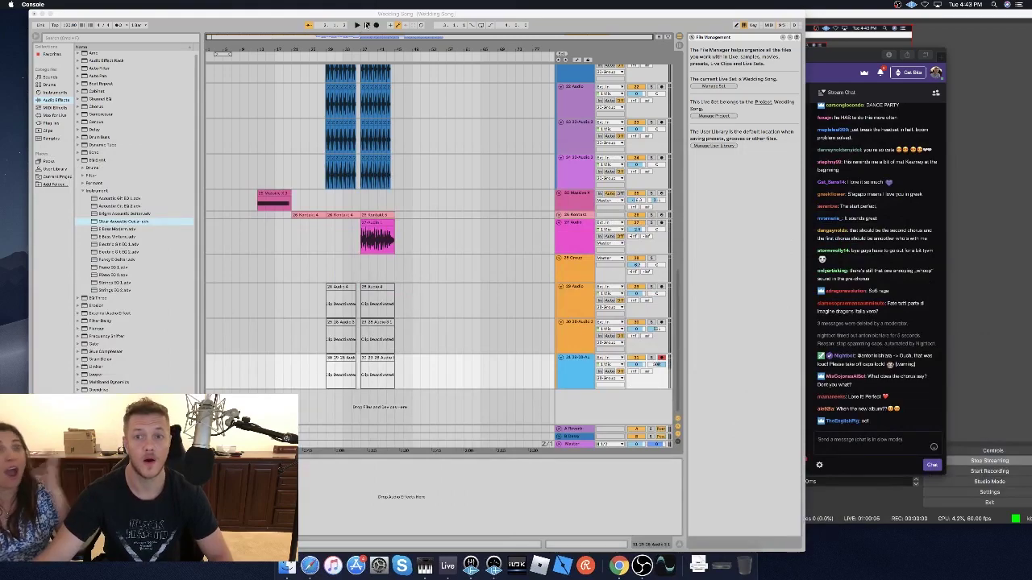
{"action": "left_click", "coordinate": [366, 25]}
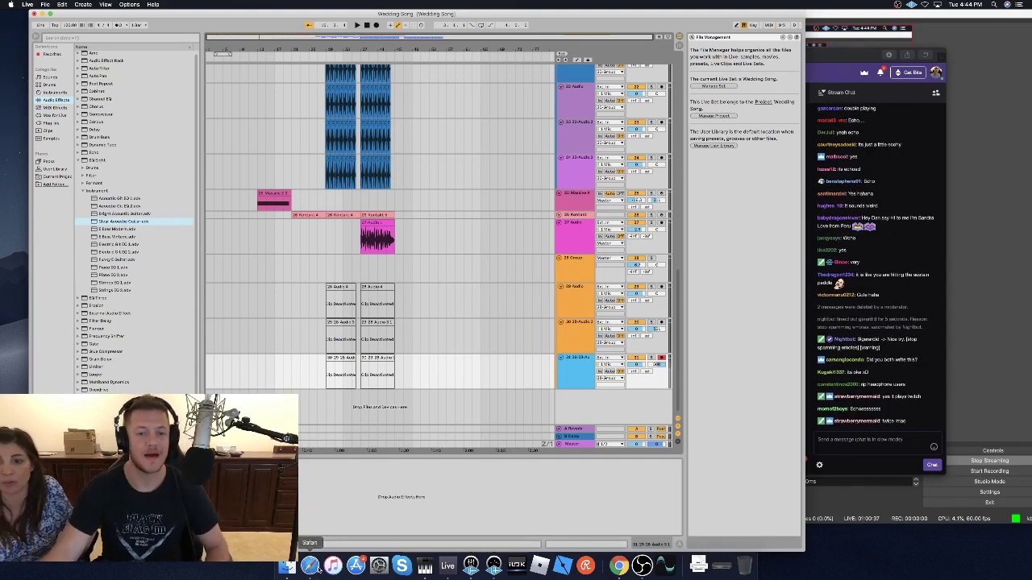
Listen from just before the earlier blue section without the orange takes, and check the Console mixer again.
{"action": "left_click", "coordinate": [316, 274]}
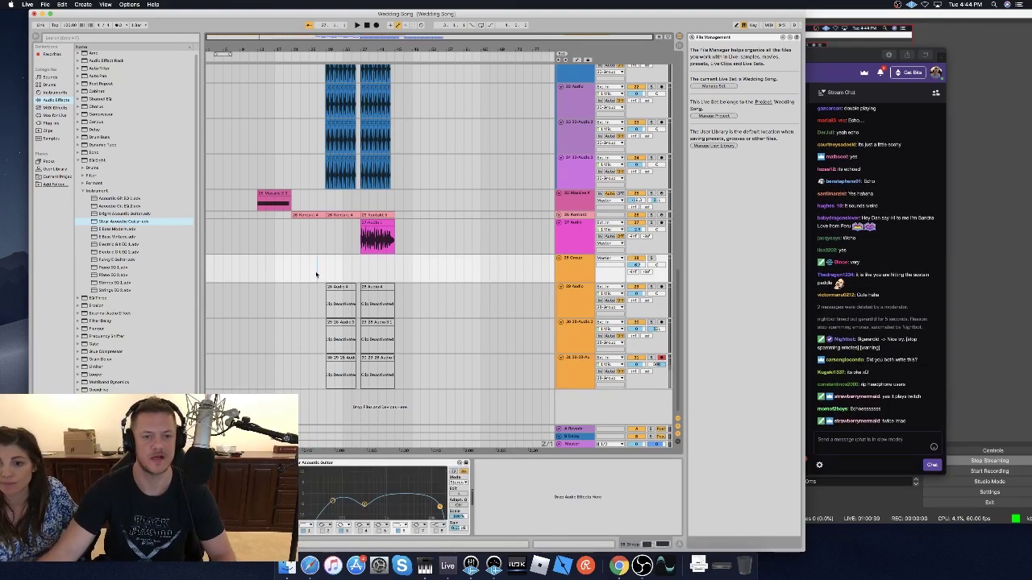
{"action": "key", "text": "space"}
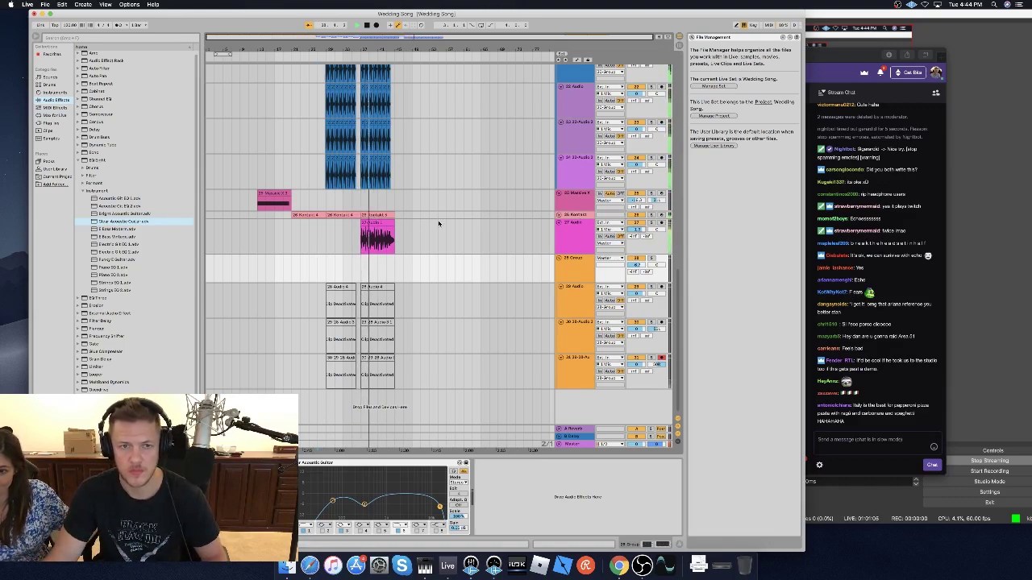
{"action": "scroll", "coordinate": [439, 225], "scroll_direction": "up", "scroll_amount": 10}
{"action": "scroll", "coordinate": [438, 224], "scroll_direction": "down", "scroll_amount": 10}
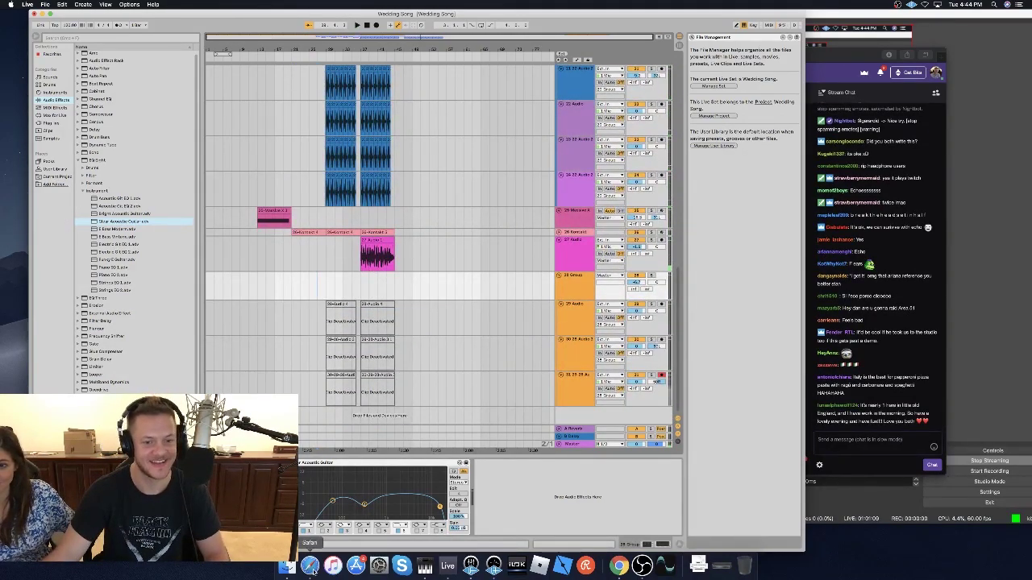
{"action": "left_click", "coordinate": [470, 564]}
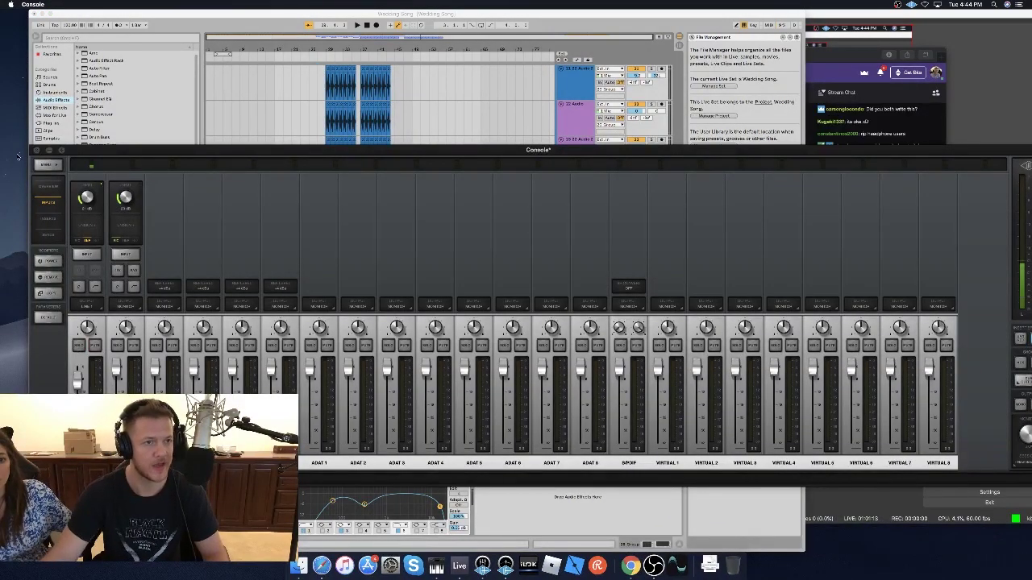
{"action": "left_click", "coordinate": [49, 150]}
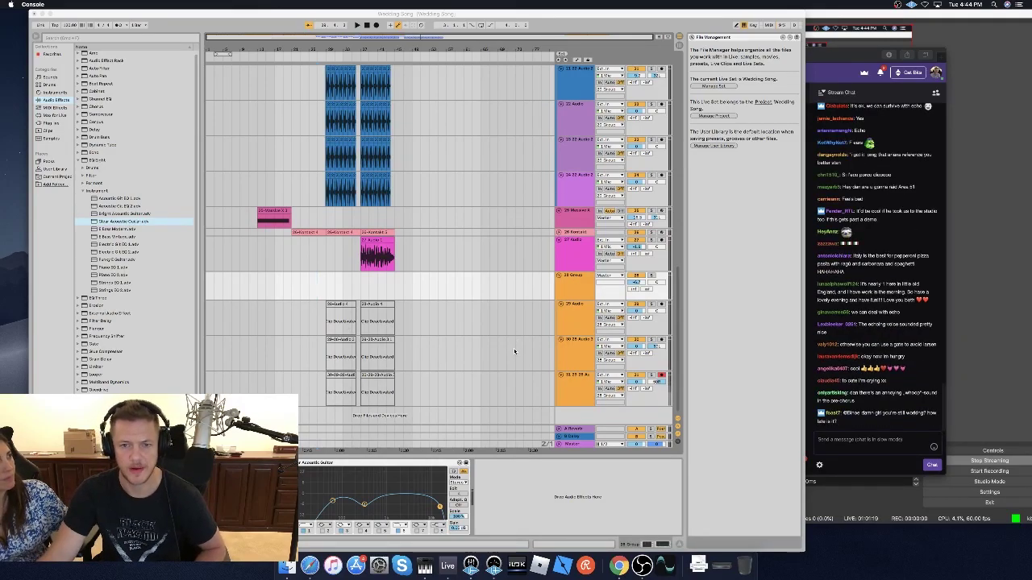
Collapse the orange track group and the EQ Eight preset folder in the browser.
{"action": "left_click", "coordinate": [576, 302]}
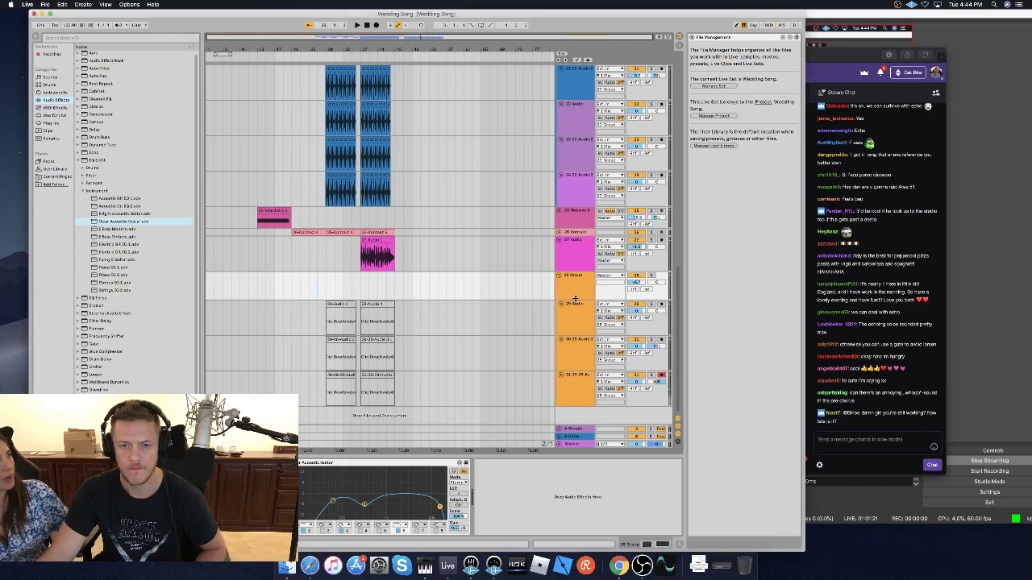
{"action": "left_click_drag", "start_coordinate": [576, 301], "coordinate": [574, 279]}
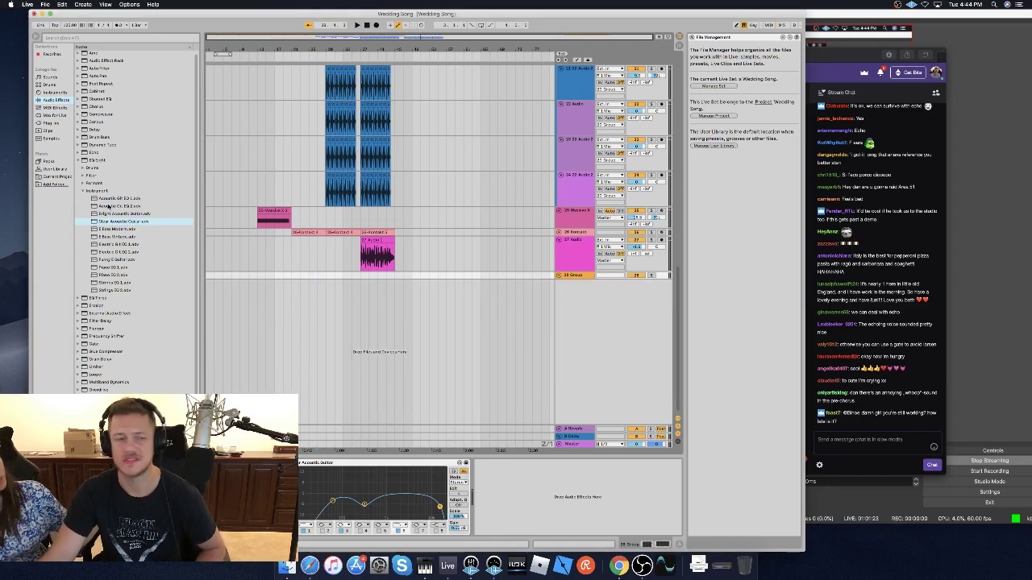
{"action": "left_click", "coordinate": [78, 161]}
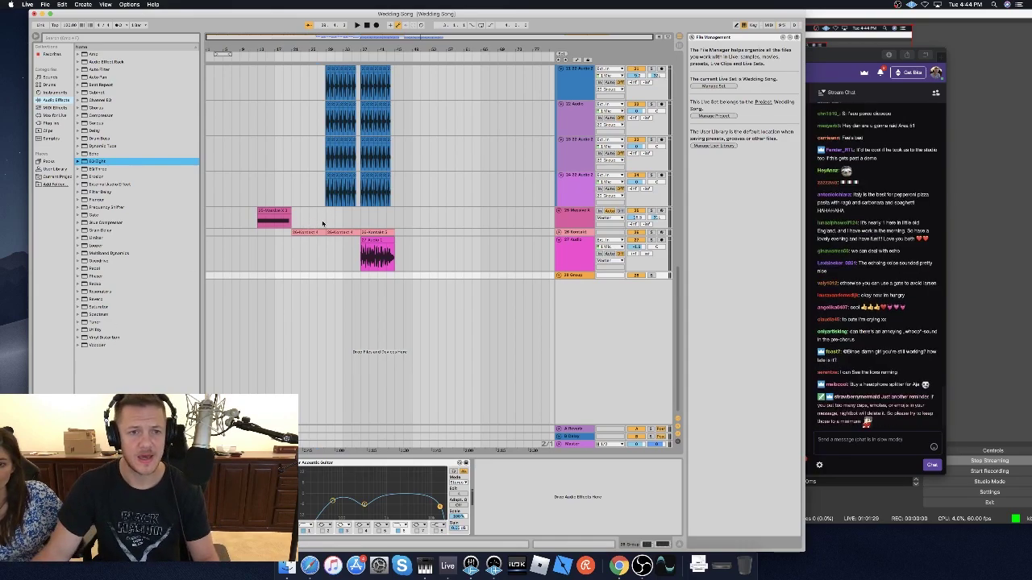
Arm the Massive X track and try recording a take over the earlier blue section.
{"action": "left_click", "coordinate": [542, 225]}
{"action": "left_click", "coordinate": [661, 211]}
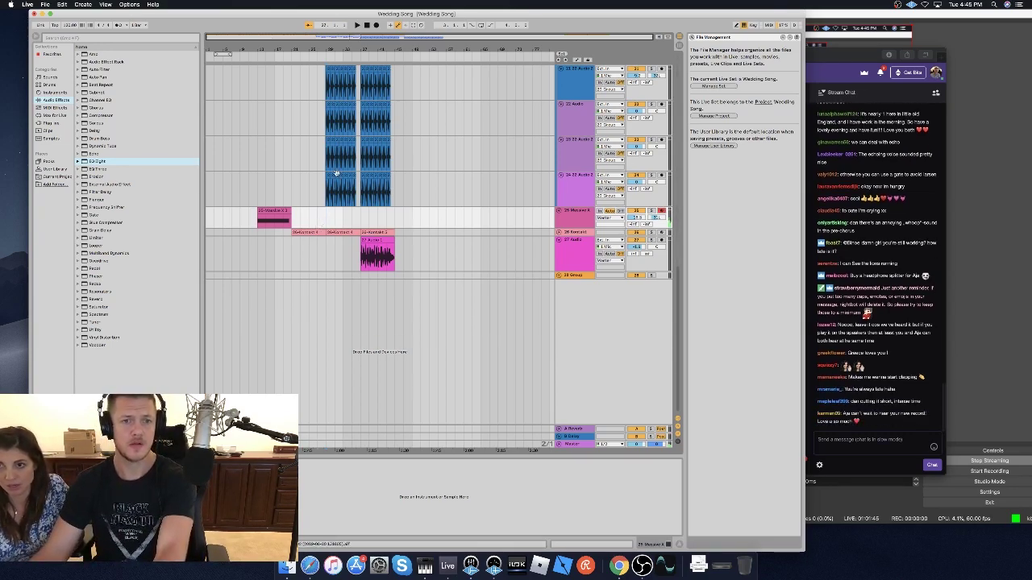
{"action": "left_click", "coordinate": [357, 25]}
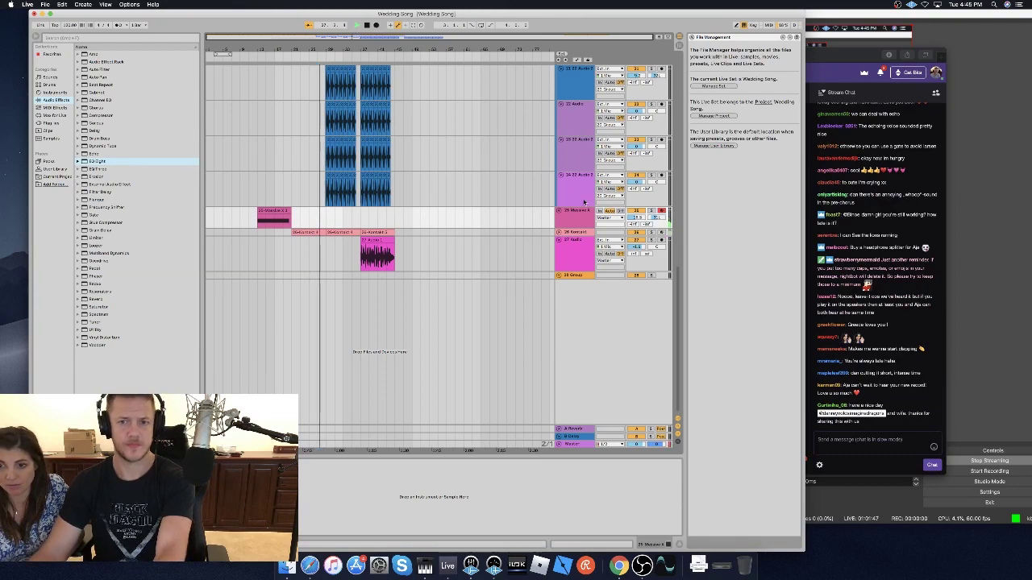
{"action": "left_click", "coordinate": [375, 26]}
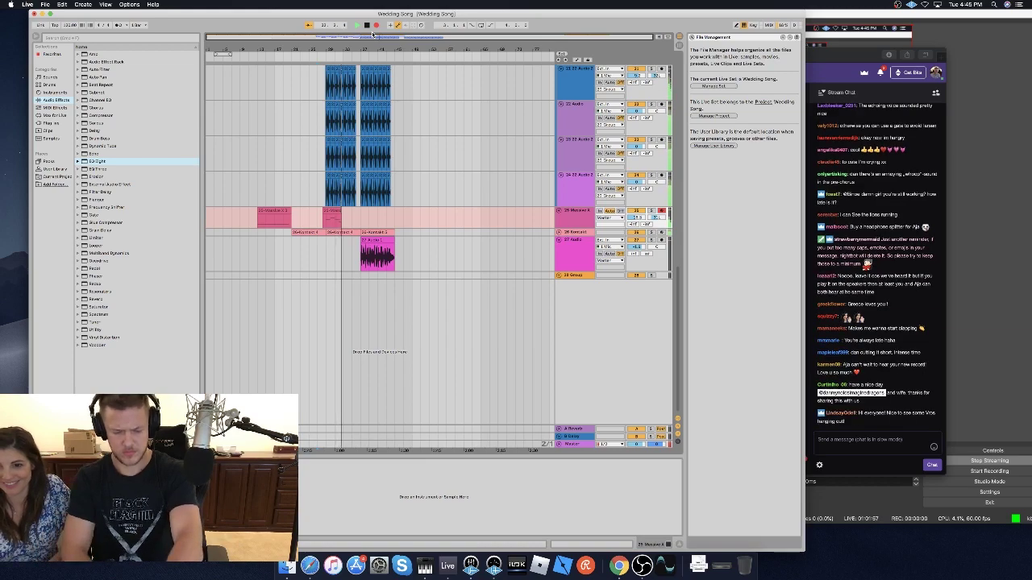
{"action": "key", "text": "space"}
{"action": "left_click_drag", "start_coordinate": [317, 218], "coordinate": [357, 219]}
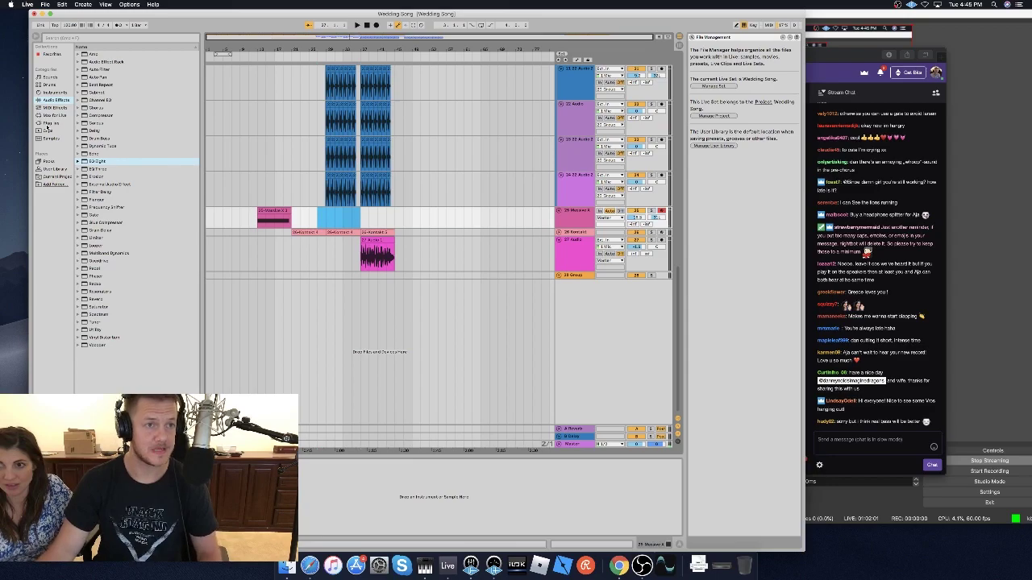
Load the Native Instruments Kontakt plug-in from the Audio Units onto a new track below the orange group.
{"action": "left_click", "coordinate": [50, 124]}
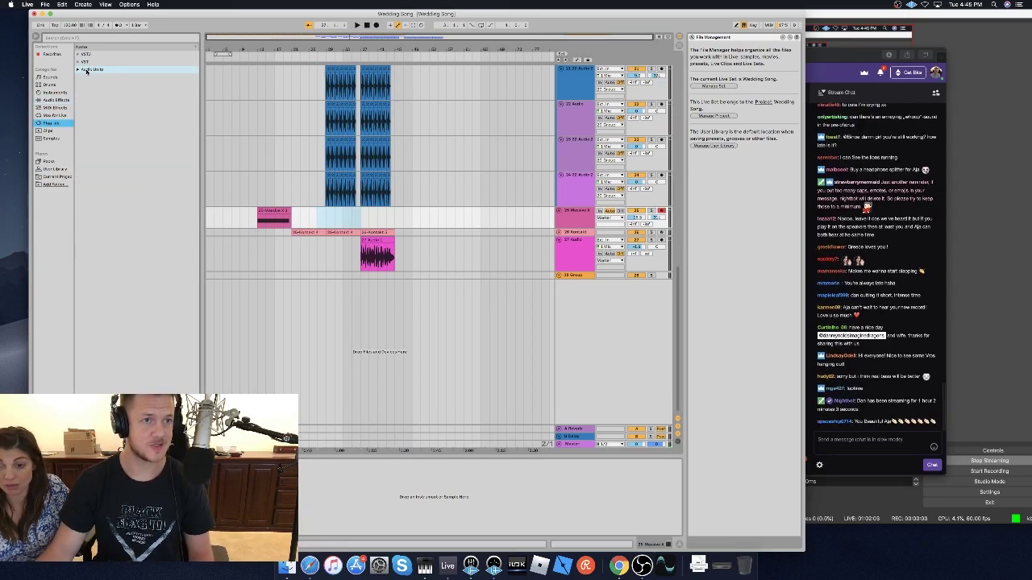
{"action": "left_click", "coordinate": [78, 70]}
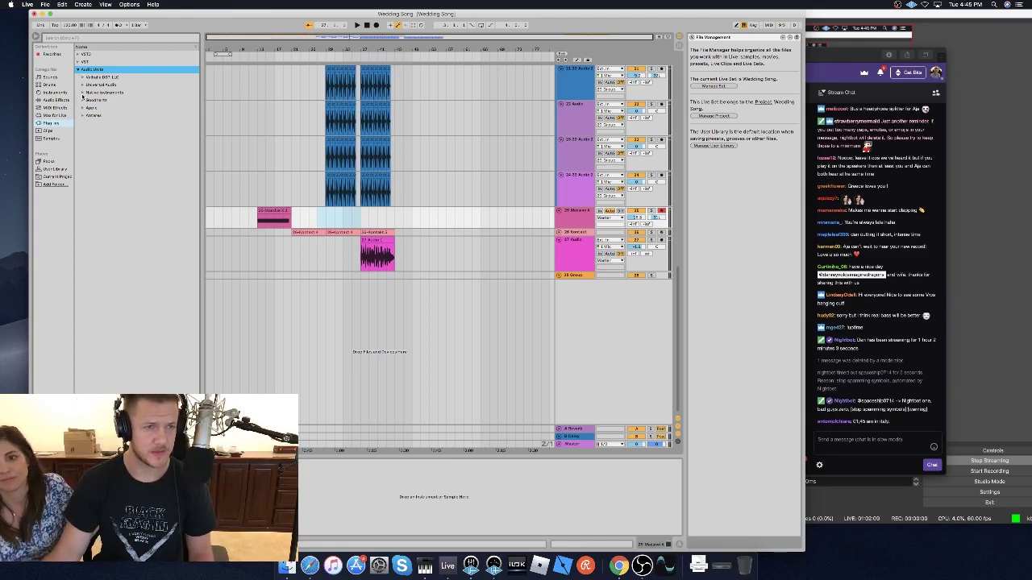
{"action": "left_click", "coordinate": [82, 93]}
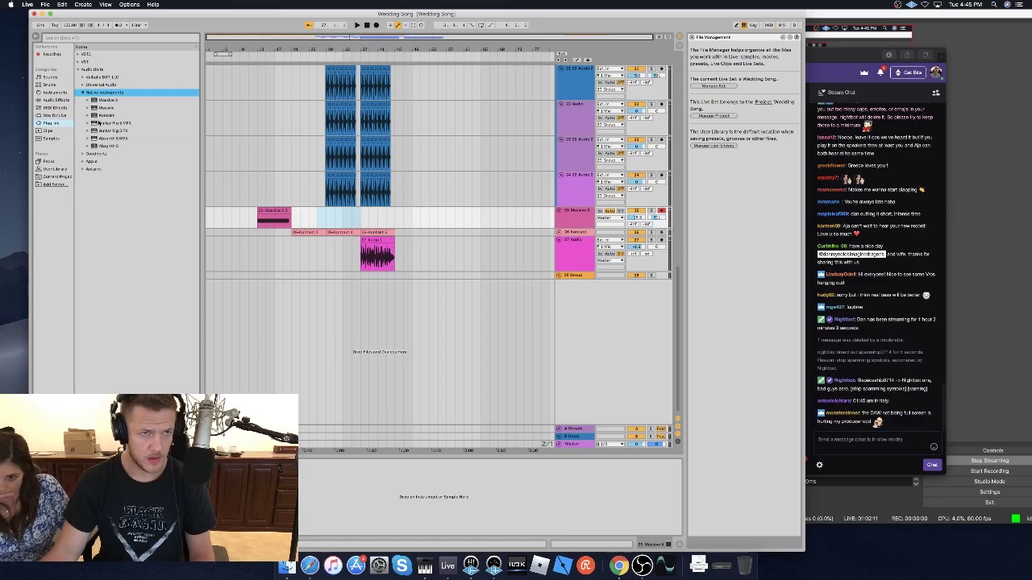
{"action": "left_click", "coordinate": [105, 115]}
{"action": "left_click_drag", "start_coordinate": [291, 305], "coordinate": [292, 306]}
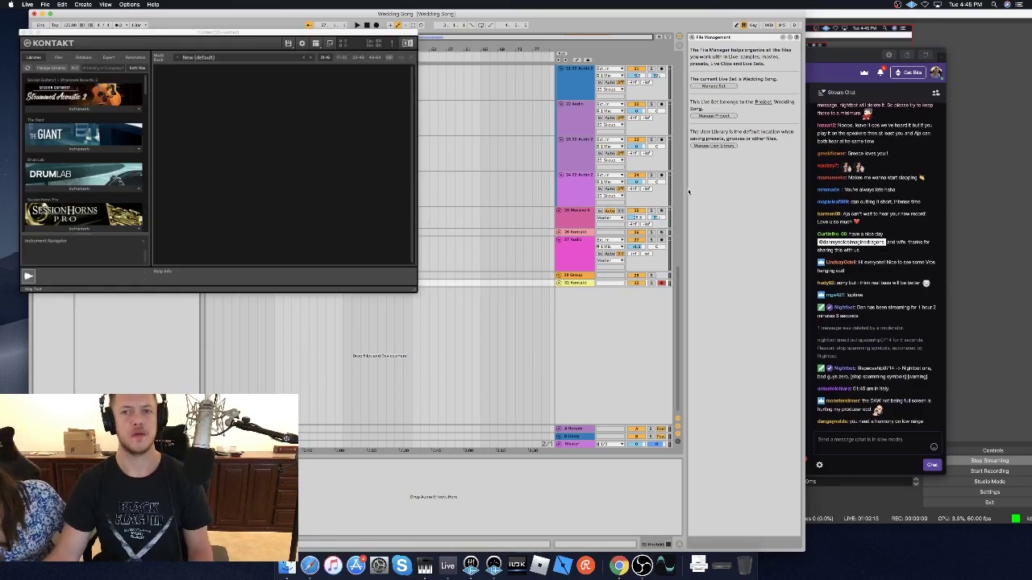
{"action": "key", "text": "super+Tab"}
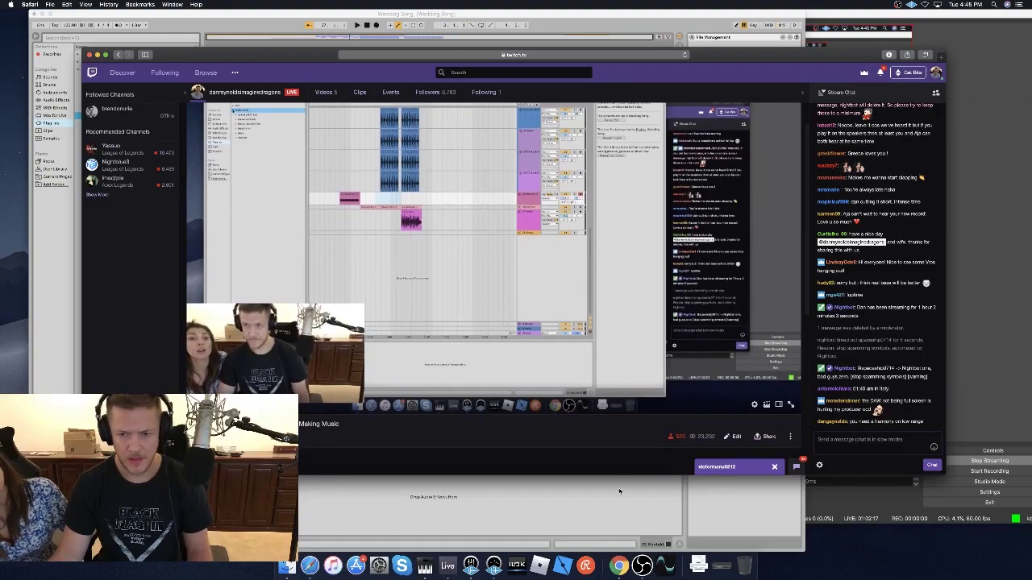
{"action": "left_click", "coordinate": [577, 512]}
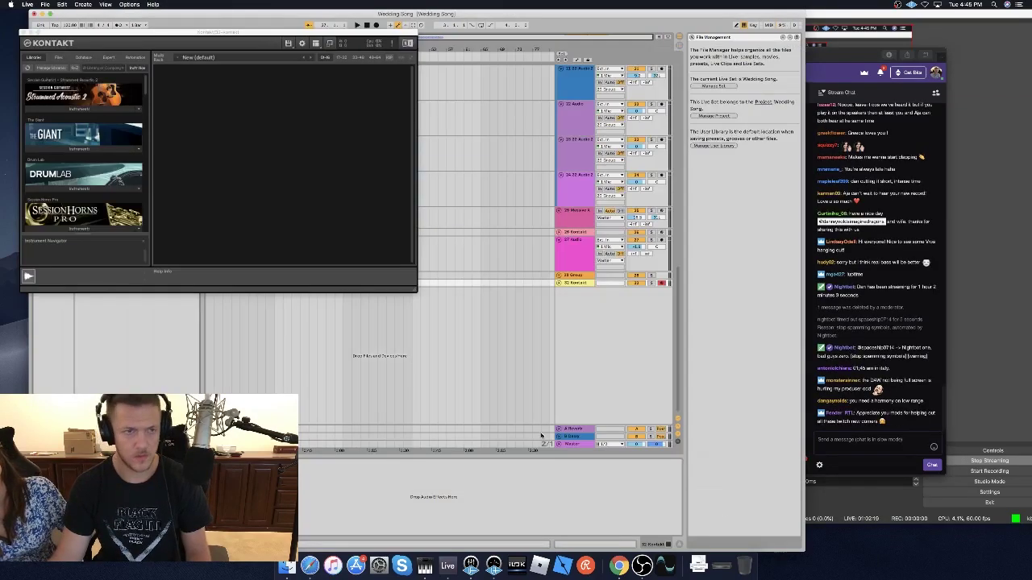
Load Session Horns Pro - Performance into Kontakt and choose its Vintage Horns section preset.
{"action": "left_click", "coordinate": [78, 229]}
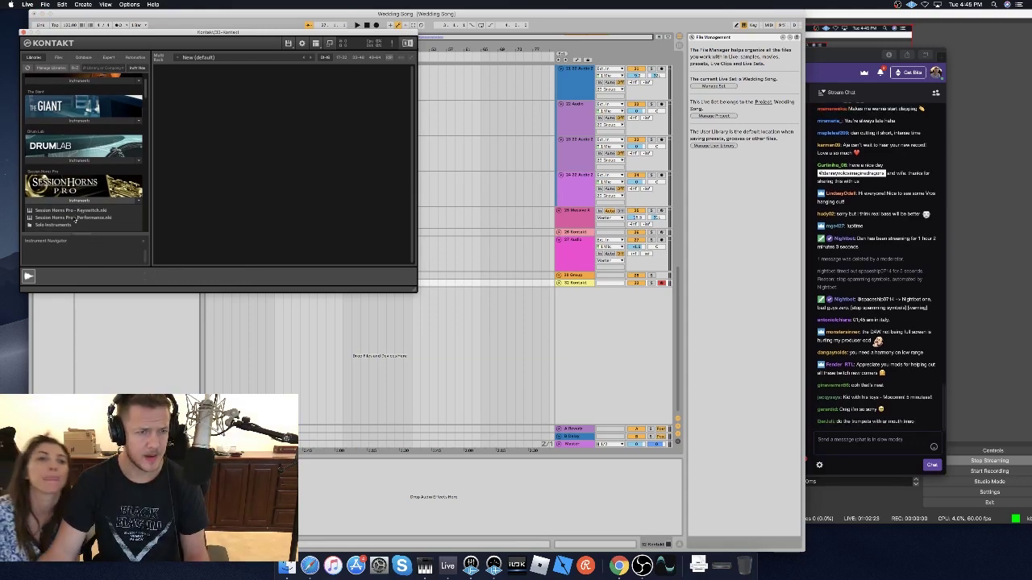
{"action": "double_click", "coordinate": [74, 217]}
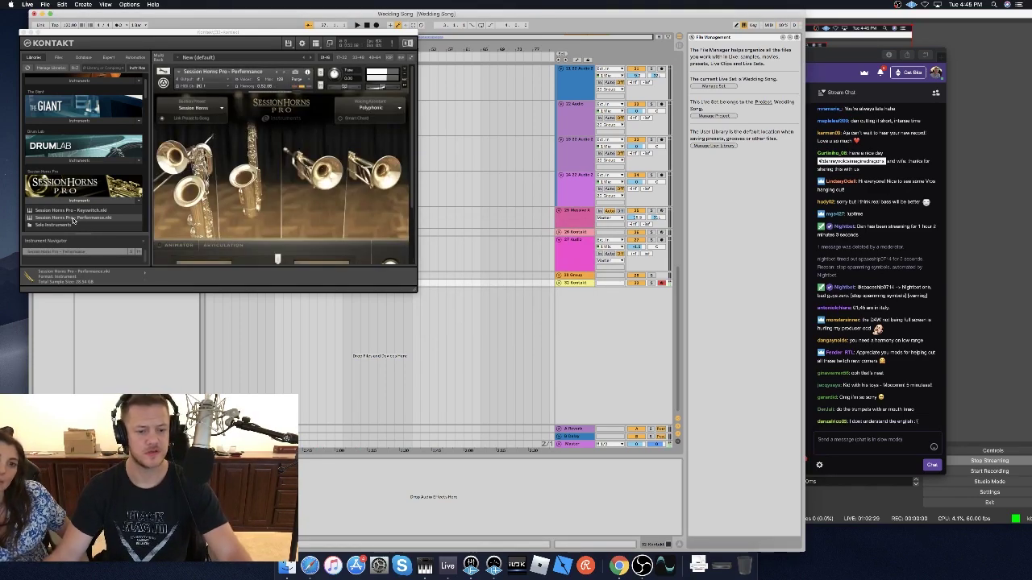
{"action": "left_click", "coordinate": [220, 109]}
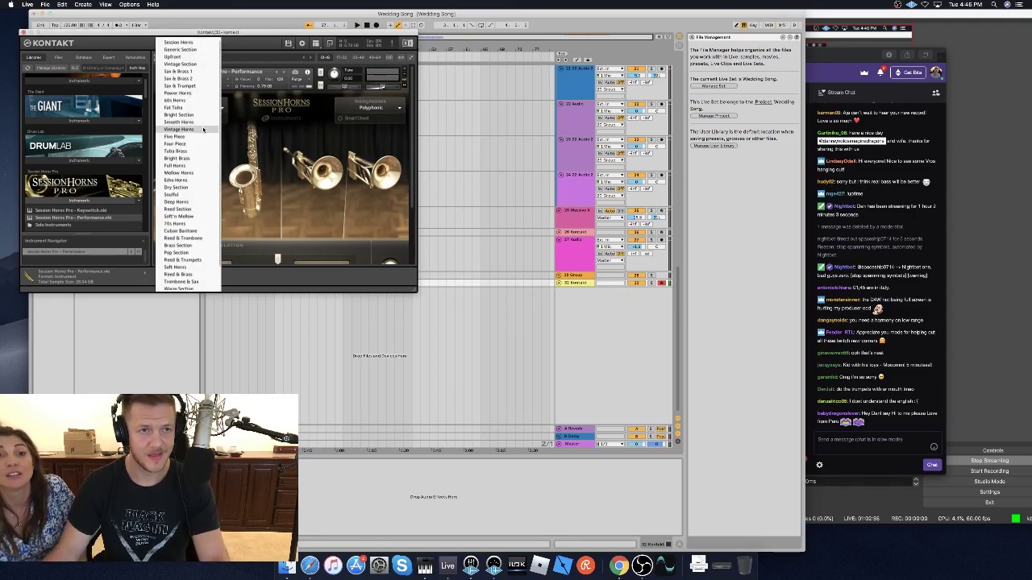
{"action": "left_click", "coordinate": [203, 129]}
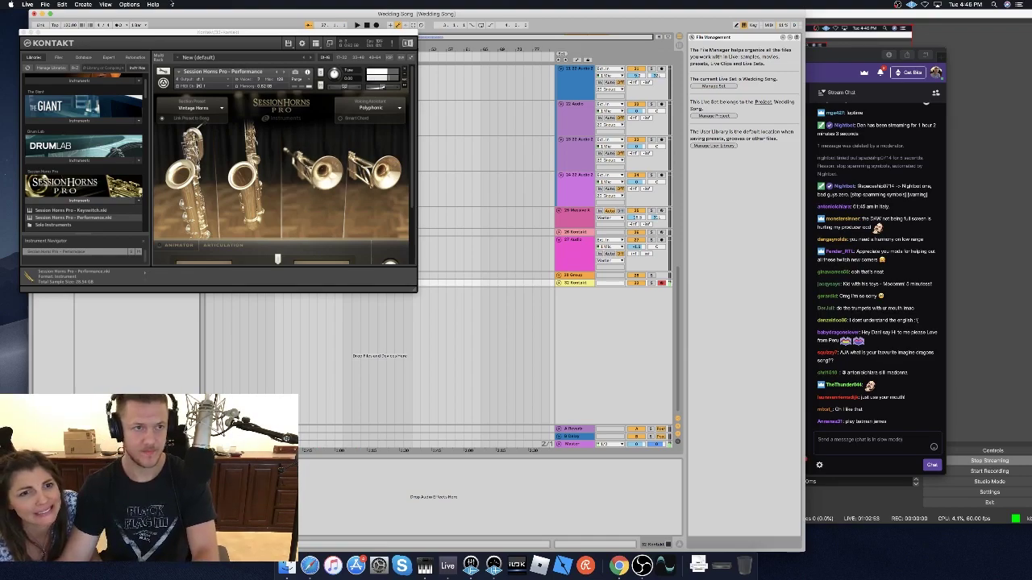
Audition the Five Piece, Power Horns and Full Horns section presets in Session Horns Pro.
{"action": "left_click", "coordinate": [220, 109]}
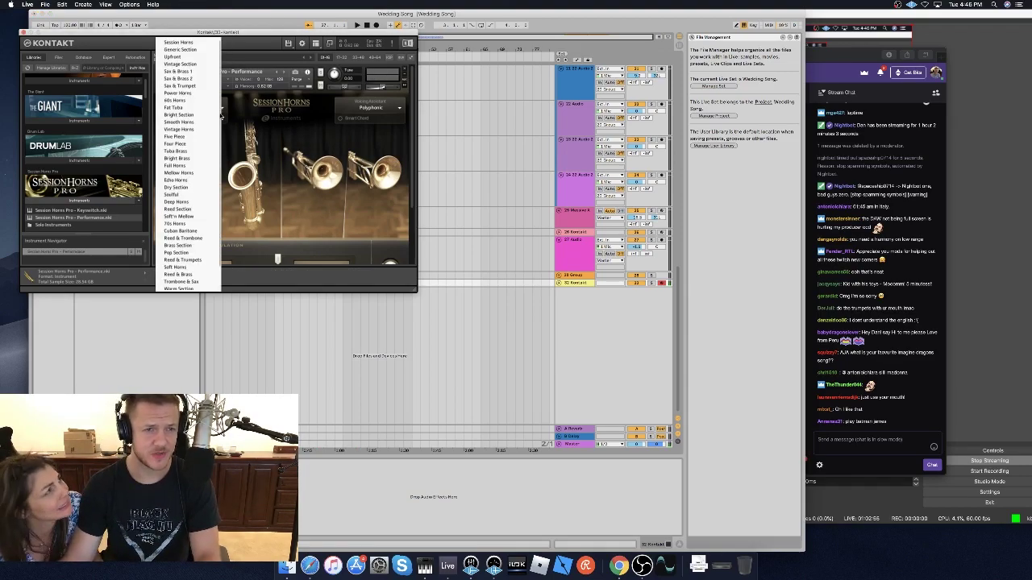
{"action": "left_click", "coordinate": [182, 136]}
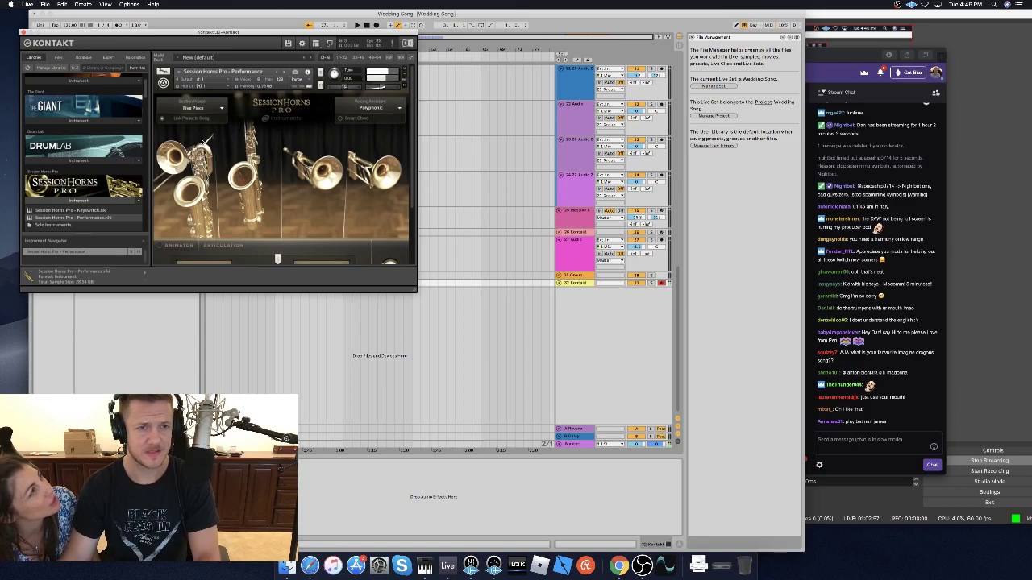
{"action": "left_click", "coordinate": [221, 110]}
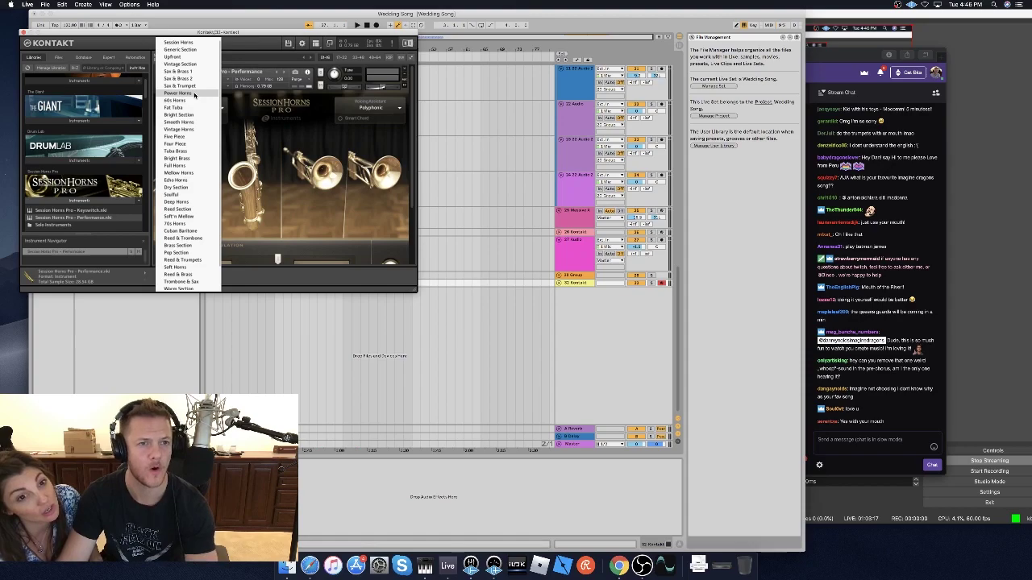
{"action": "left_click", "coordinate": [194, 95]}
{"action": "left_click", "coordinate": [195, 100]}
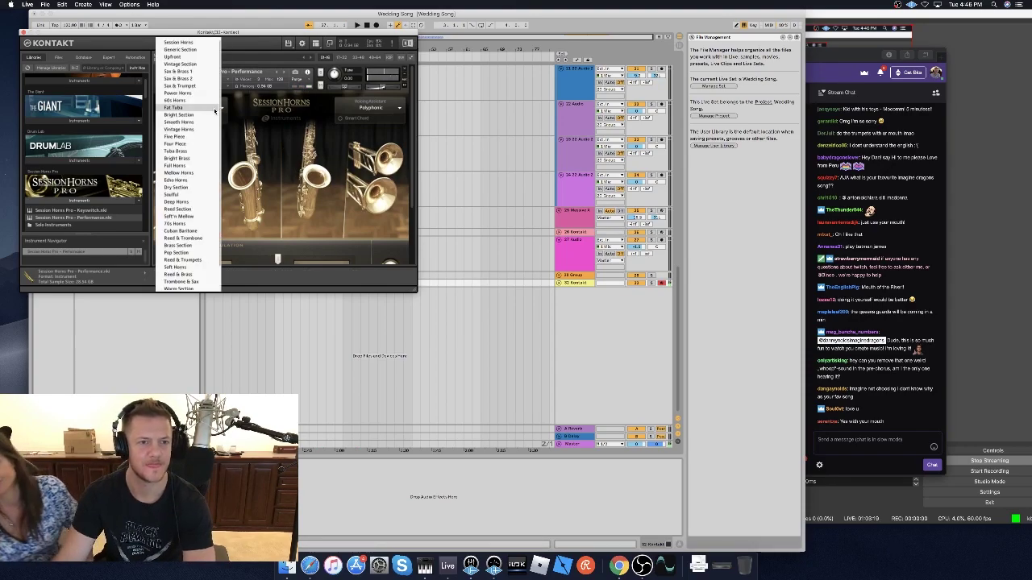
{"action": "left_click", "coordinate": [200, 166]}
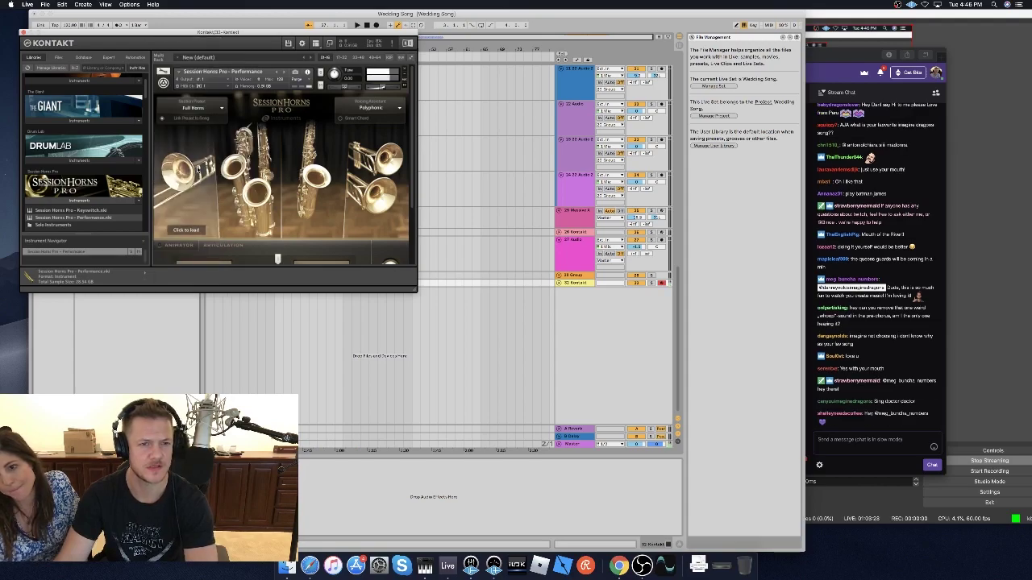
Try the Fat Tuba and Cuban Baritone section presets in Session Horns Pro.
{"action": "left_click", "coordinate": [222, 109]}
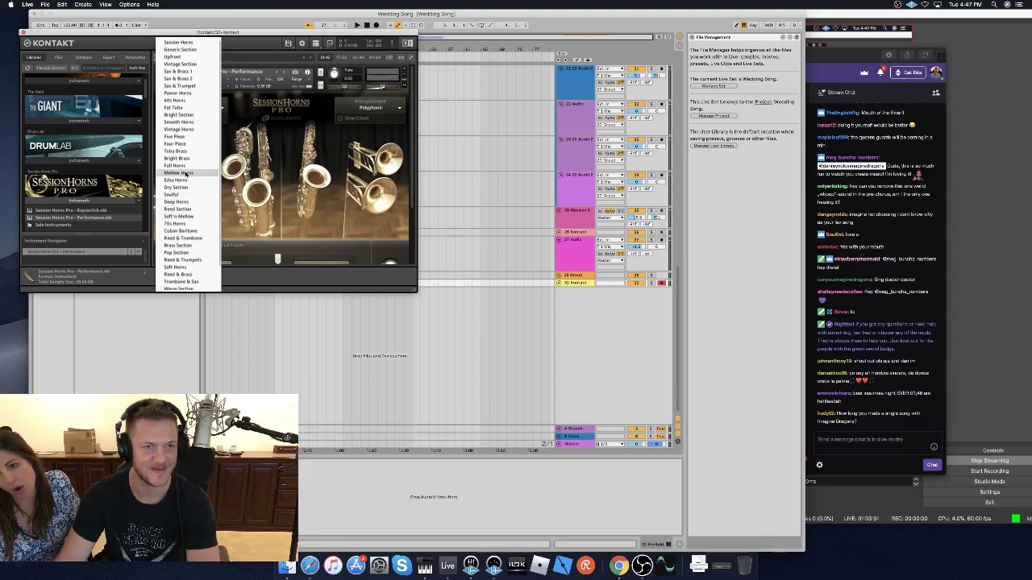
{"action": "left_click", "coordinate": [190, 108]}
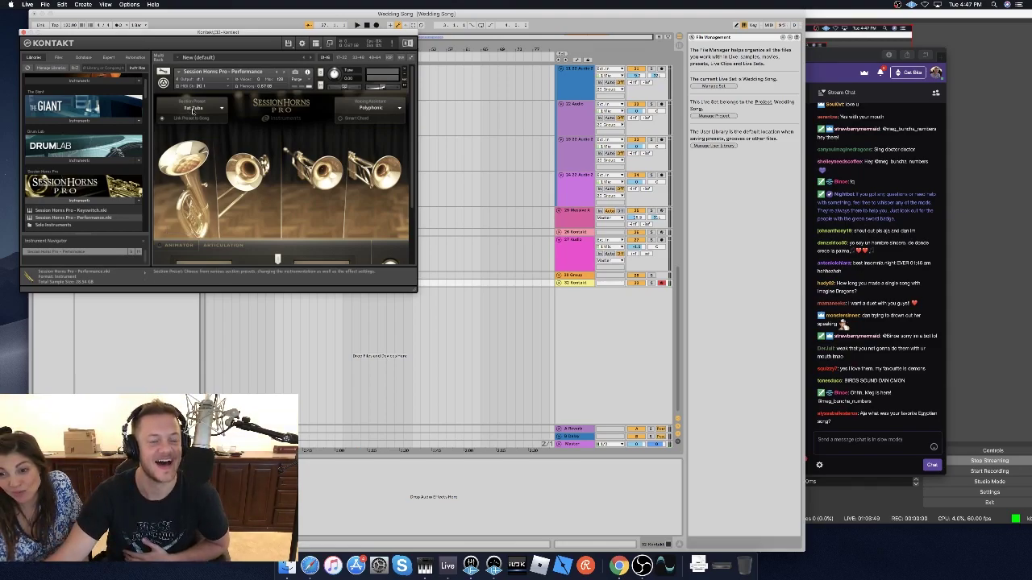
{"action": "left_click", "coordinate": [192, 108]}
{"action": "scroll", "coordinate": [208, 139], "scroll_direction": "down", "scroll_amount": 1}
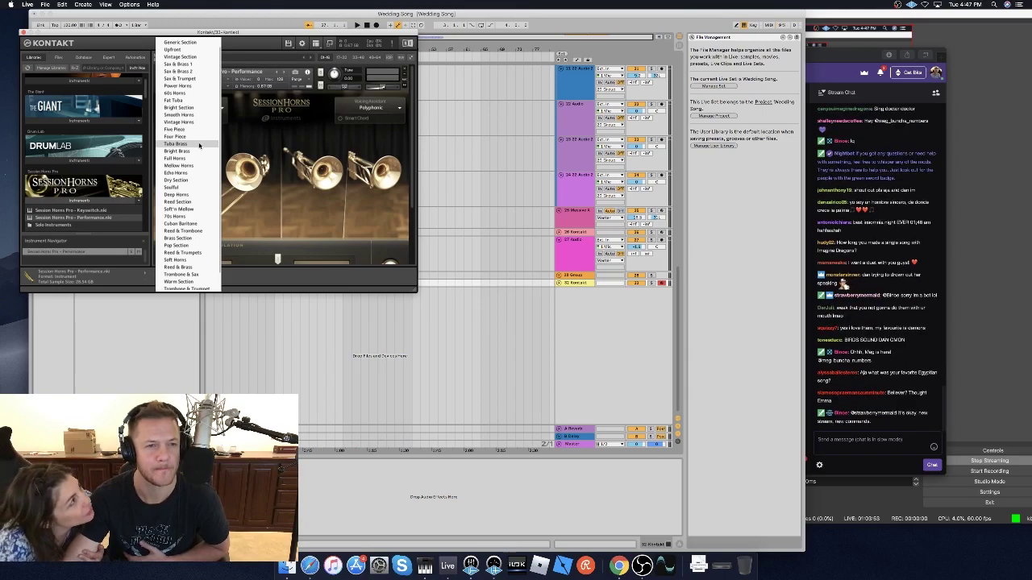
{"action": "scroll", "coordinate": [199, 143], "scroll_direction": "down", "scroll_amount": 2}
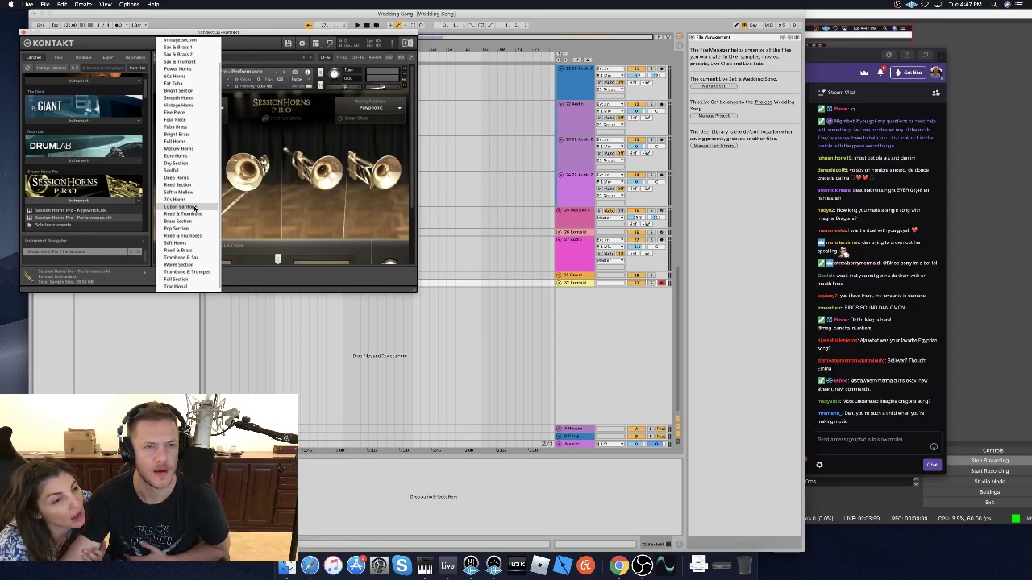
{"action": "scroll", "coordinate": [194, 208], "scroll_direction": "up", "scroll_amount": 3}
{"action": "scroll", "coordinate": [194, 209], "scroll_direction": "down", "scroll_amount": 3}
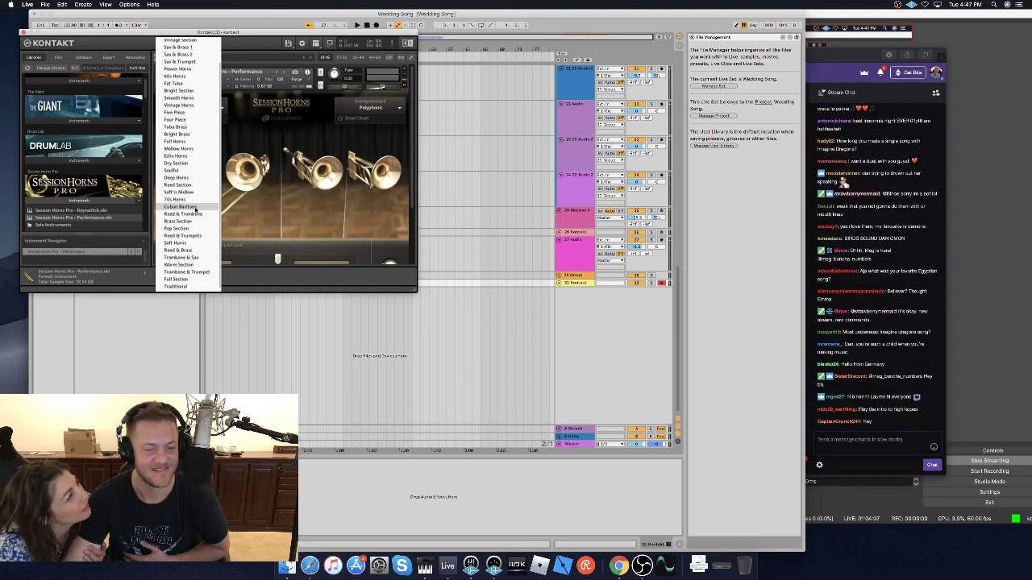
{"action": "left_click", "coordinate": [196, 206]}
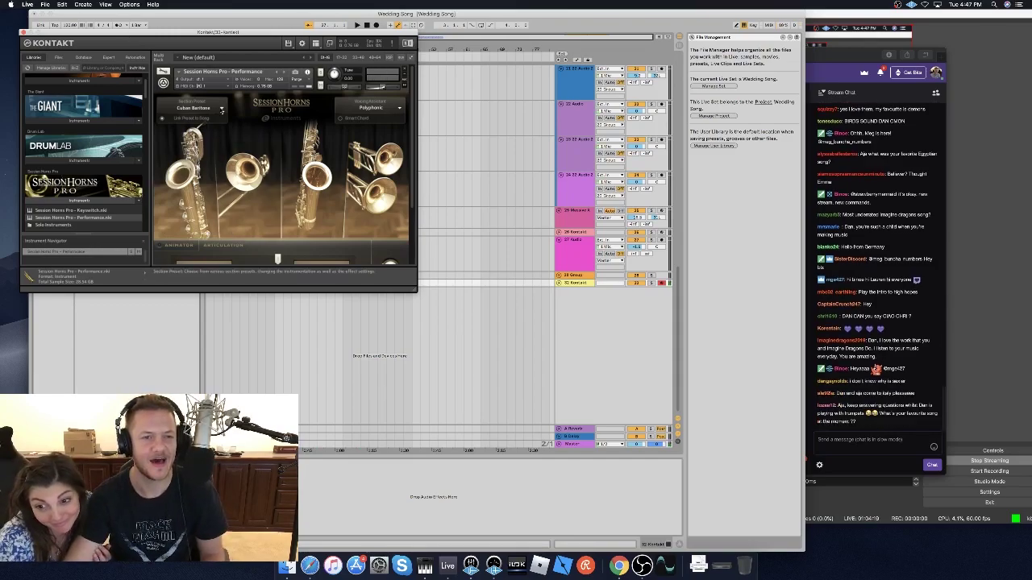
Switch the horns to the Full Horns section preset and close the Kontakt window.
{"action": "left_click", "coordinate": [216, 108]}
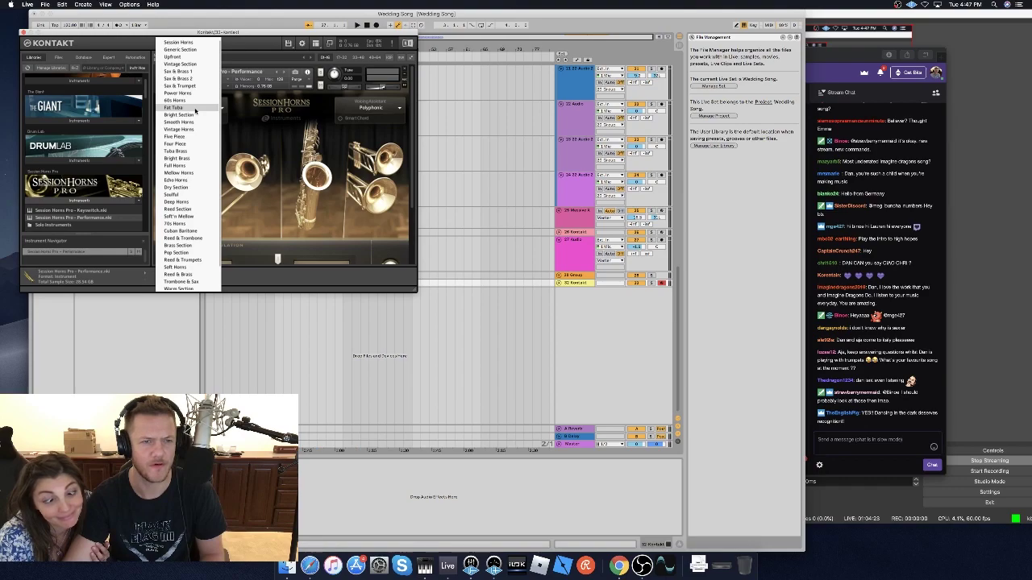
{"action": "left_click", "coordinate": [187, 165]}
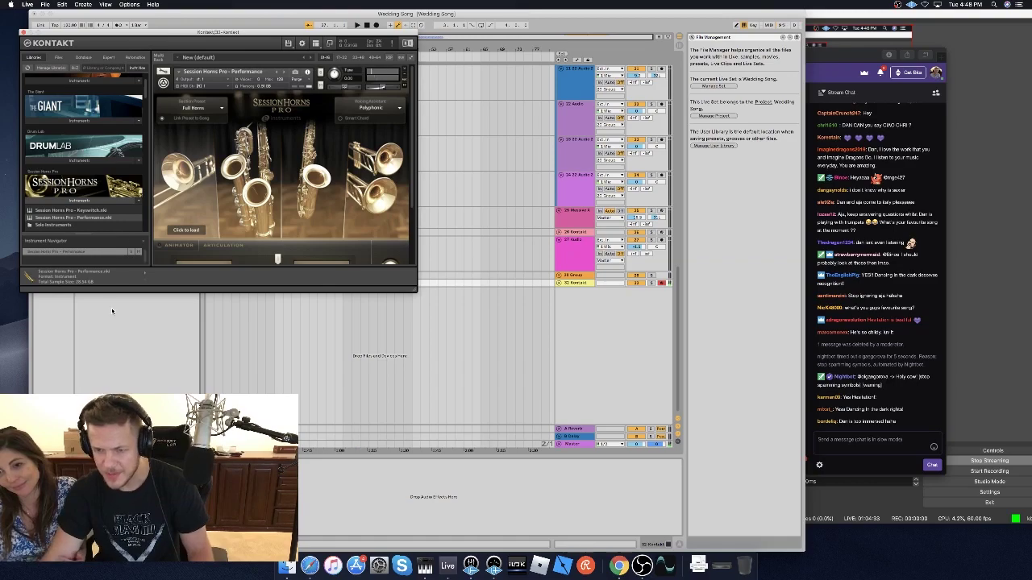
{"action": "left_click", "coordinate": [25, 33]}
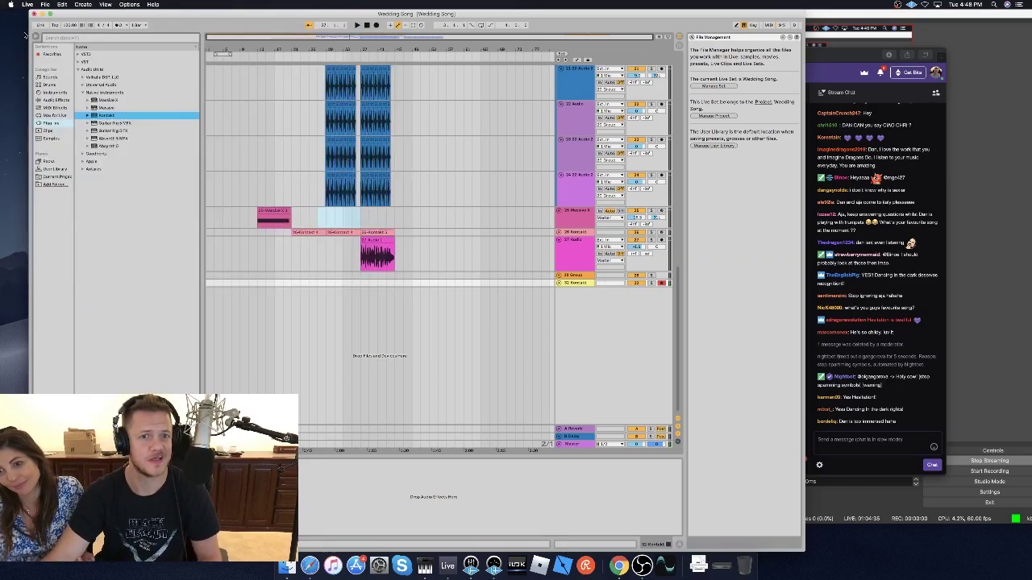
Play the arrangement from just before the first blue section to try the horns against it.
{"action": "left_click", "coordinate": [320, 283]}
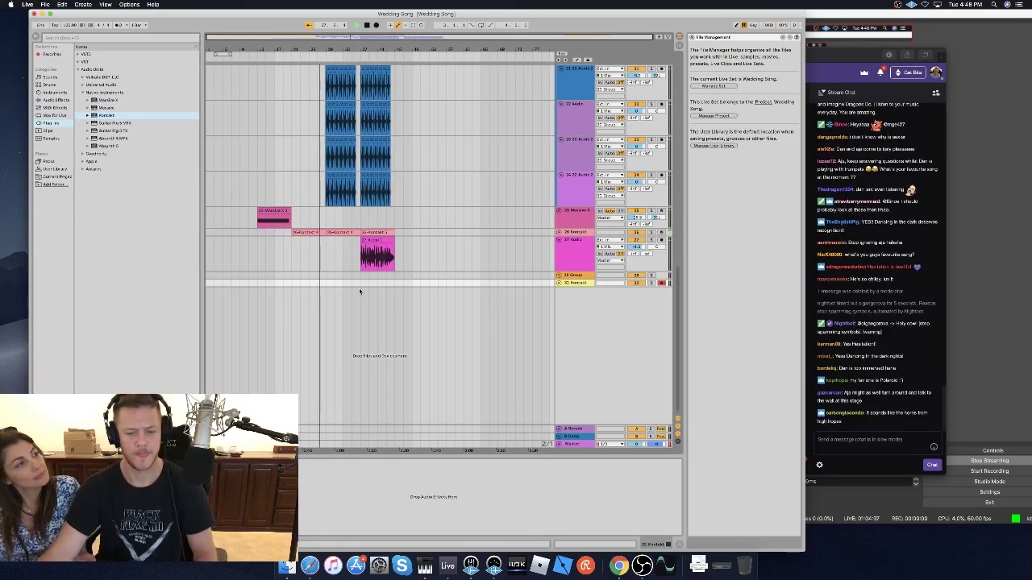
{"action": "key", "text": "space"}
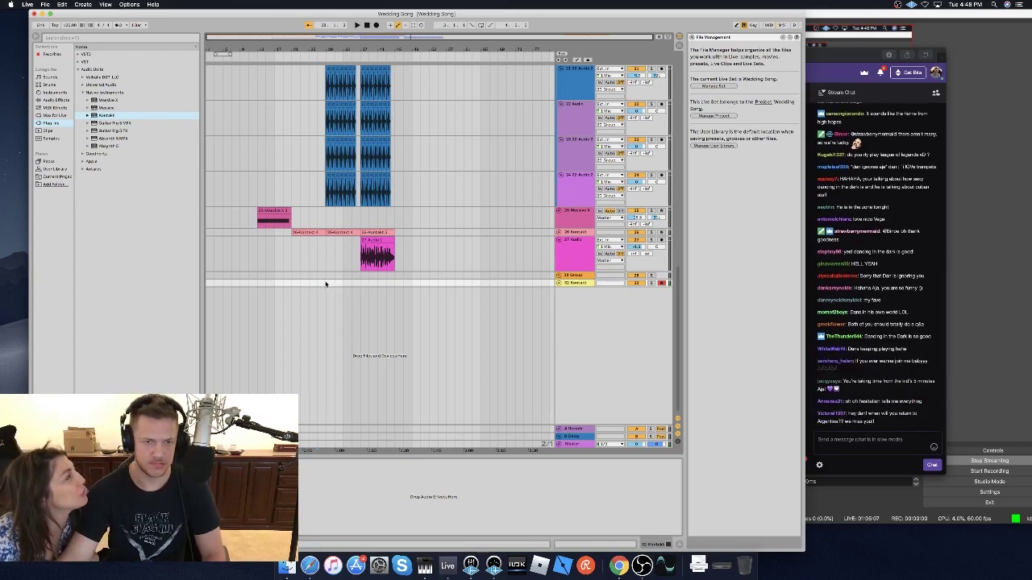
{"action": "left_click", "coordinate": [325, 284]}
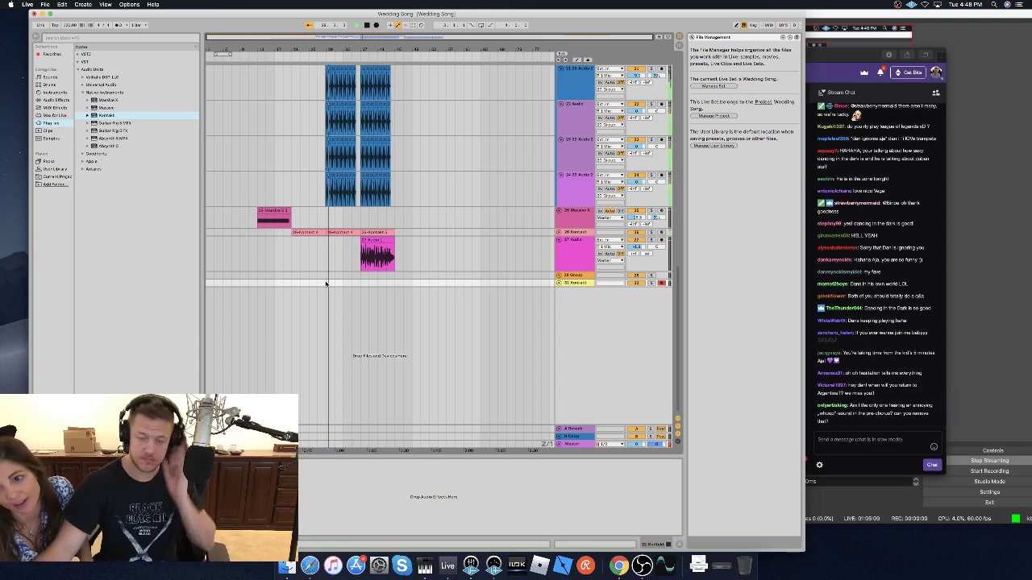
{"action": "key", "text": "space"}
Delete the Session Horns Kontakt track and add an armed audio track below the orange group, checking it in playback.
{"action": "left_click", "coordinate": [575, 284]}
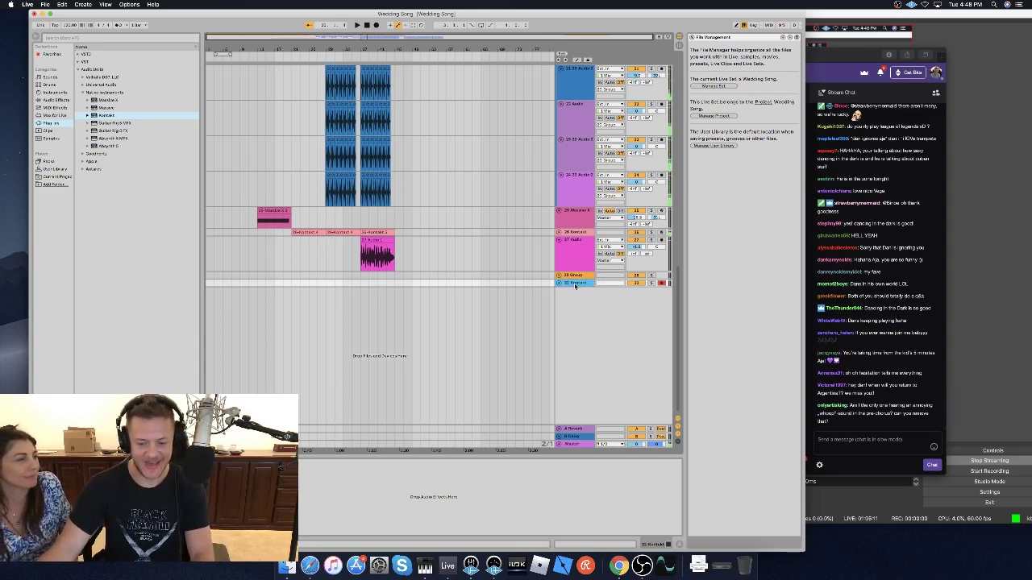
{"action": "key", "text": "Delete"}
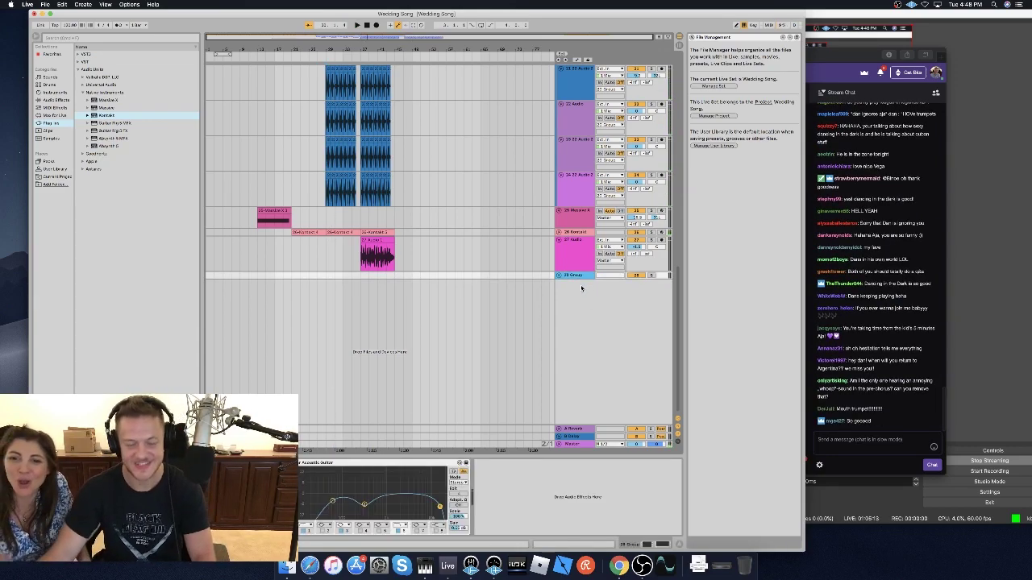
{"action": "key", "text": "super+t"}
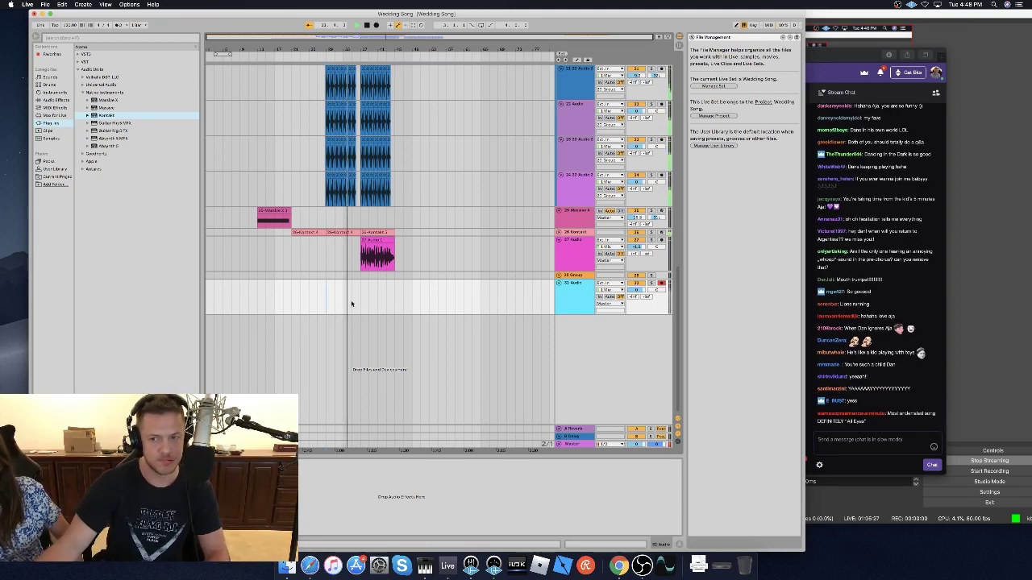
{"action": "key", "text": "space"}
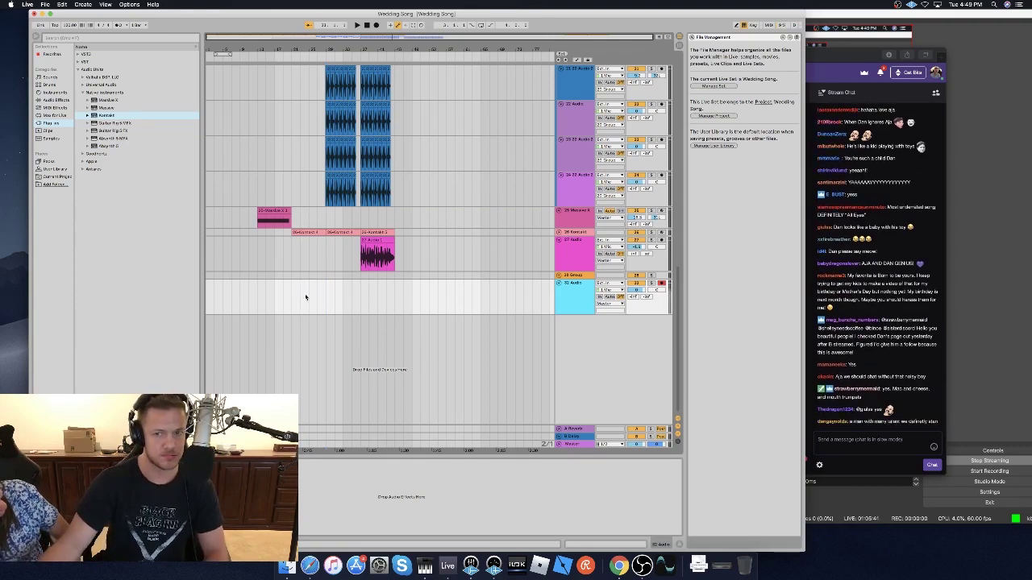
Record two trial takes on the new audio track, from ahead of the first blue section to partway through it.
{"action": "left_click", "coordinate": [378, 26]}
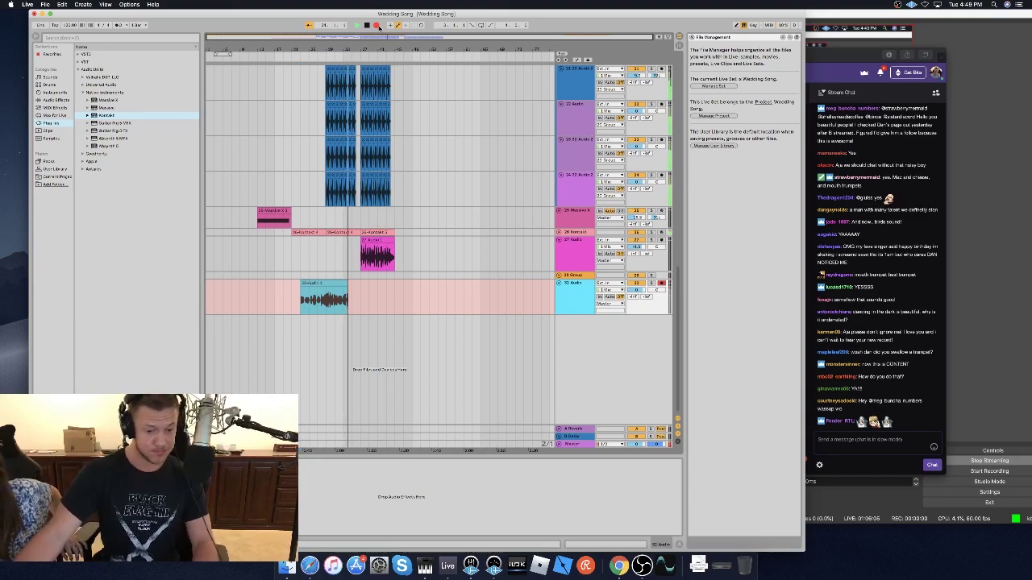
{"action": "key", "text": "space"}
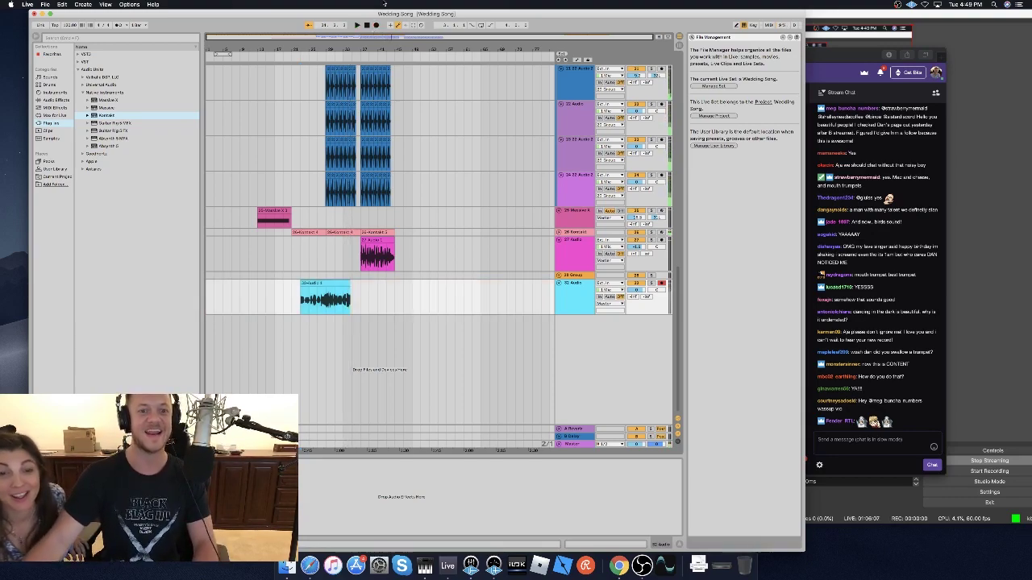
{"action": "key", "text": "space"}
{"action": "left_click", "coordinate": [377, 26]}
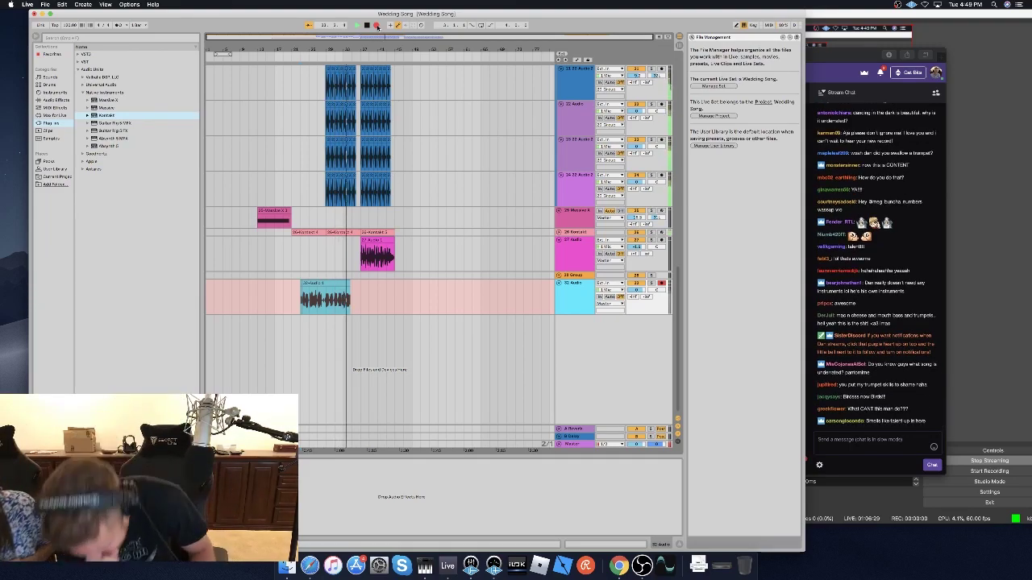
{"action": "key", "text": "space"}
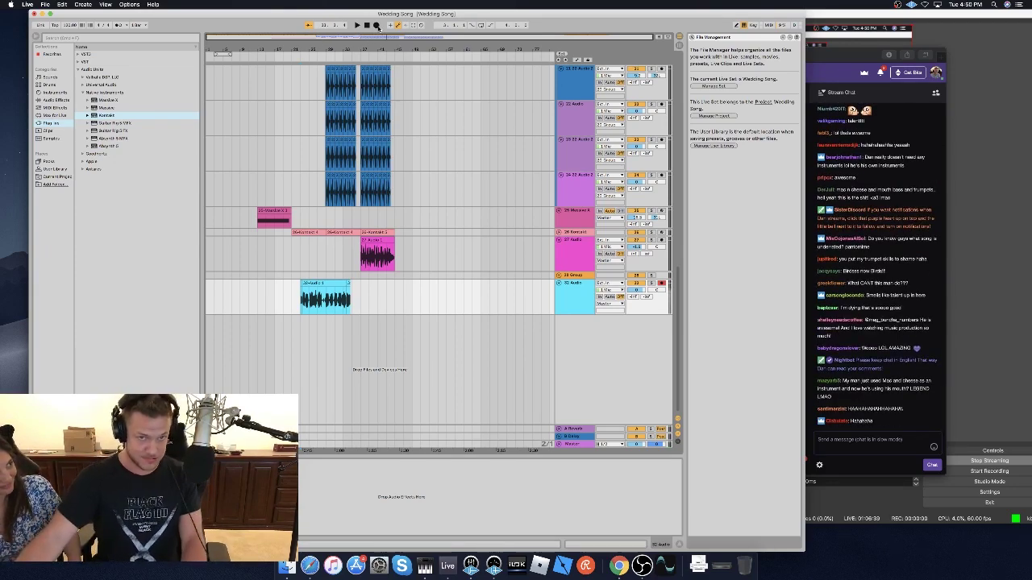
Record a take on the new audio track from ahead of the first blue section through the end of the second.
{"action": "left_click", "coordinate": [376, 25]}
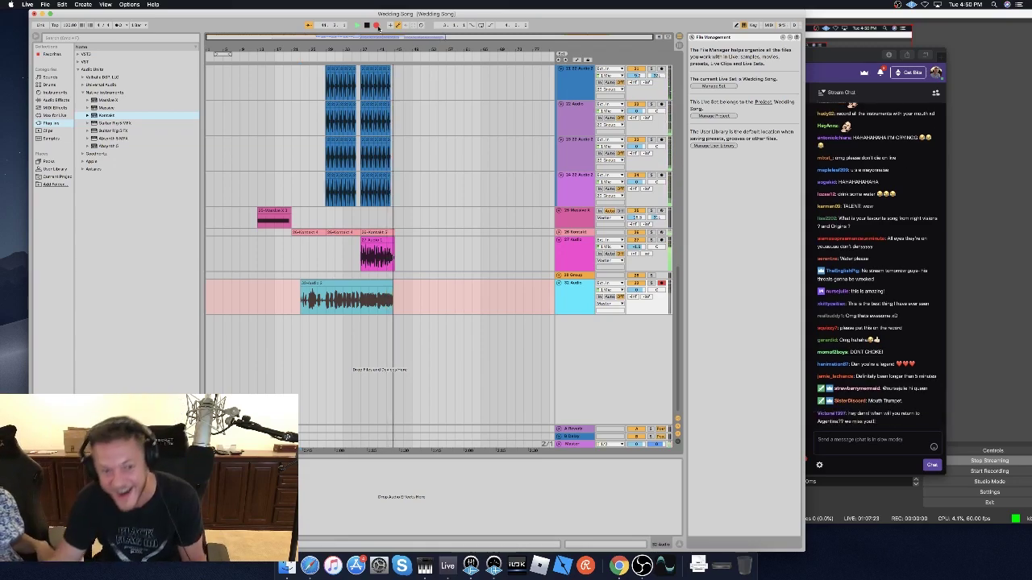
{"action": "left_click", "coordinate": [376, 26]}
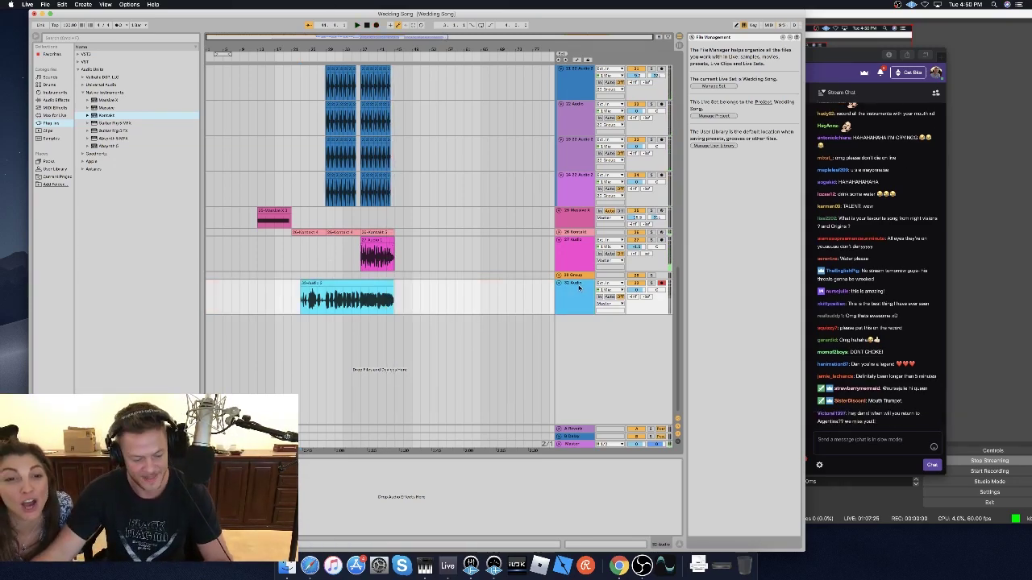
Duplicate the recorded audio track and clear the copied clip from the duplicate.
{"action": "key", "text": "super+d"}
{"action": "left_click", "coordinate": [351, 307]}
{"action": "left_click_drag", "start_coordinate": [412, 332], "coordinate": [291, 336]}
{"action": "key", "text": "BackSpace"}
Play back the recorded take, lowering its track volume and soloing the track.
{"action": "left_click", "coordinate": [349, 304]}
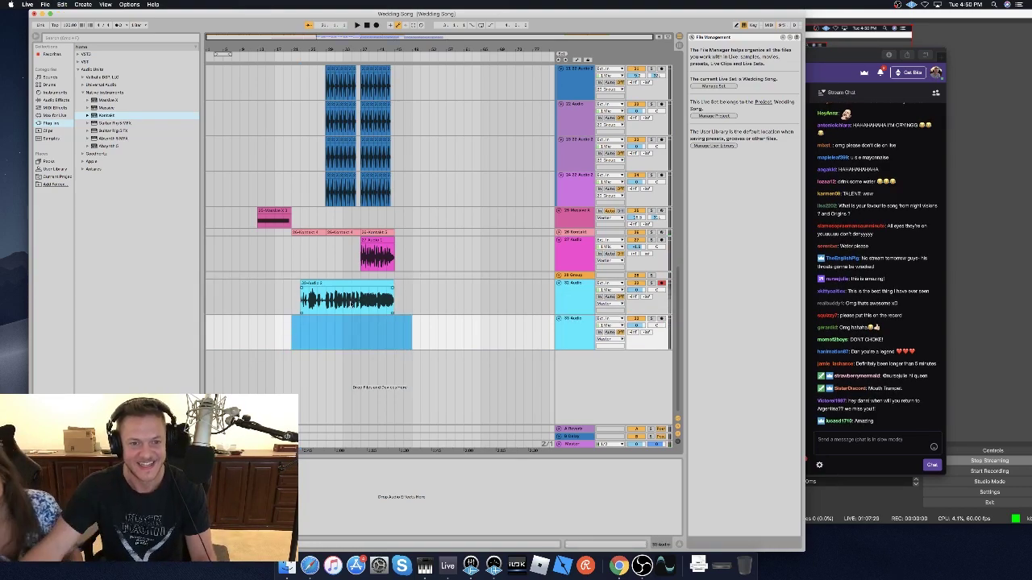
{"action": "left_click", "coordinate": [354, 304]}
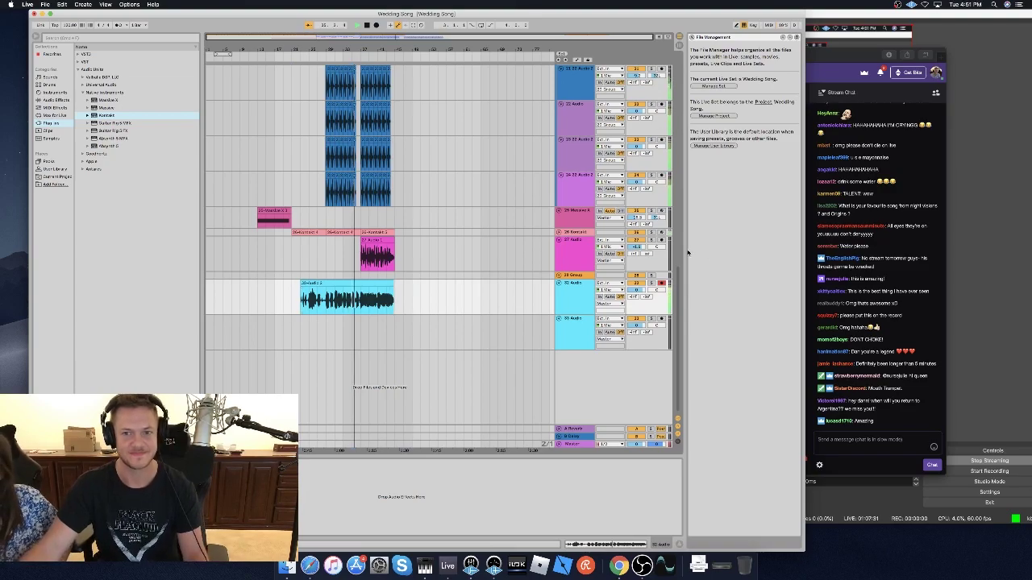
{"action": "key", "text": "space"}
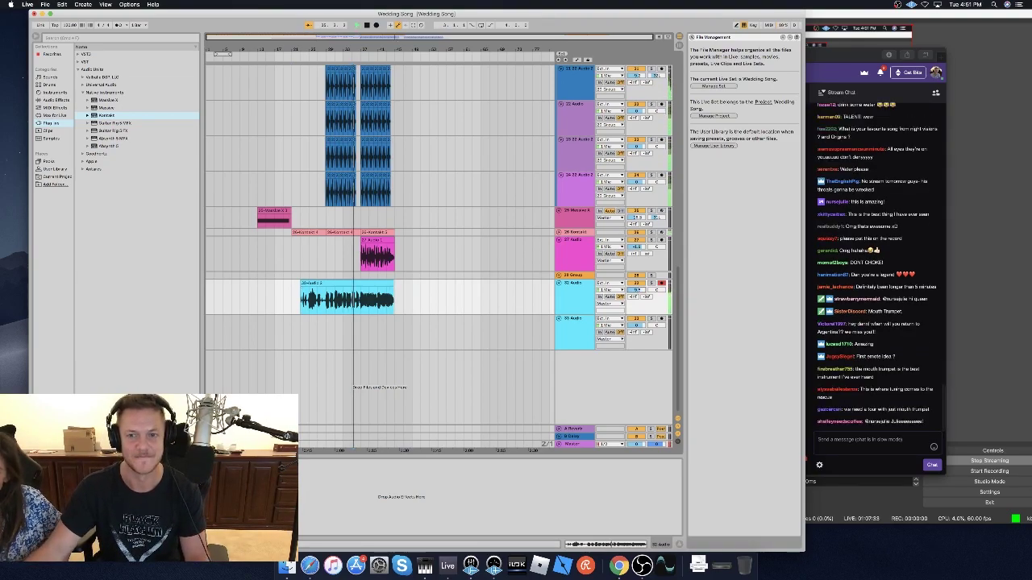
{"action": "key", "text": "space"}
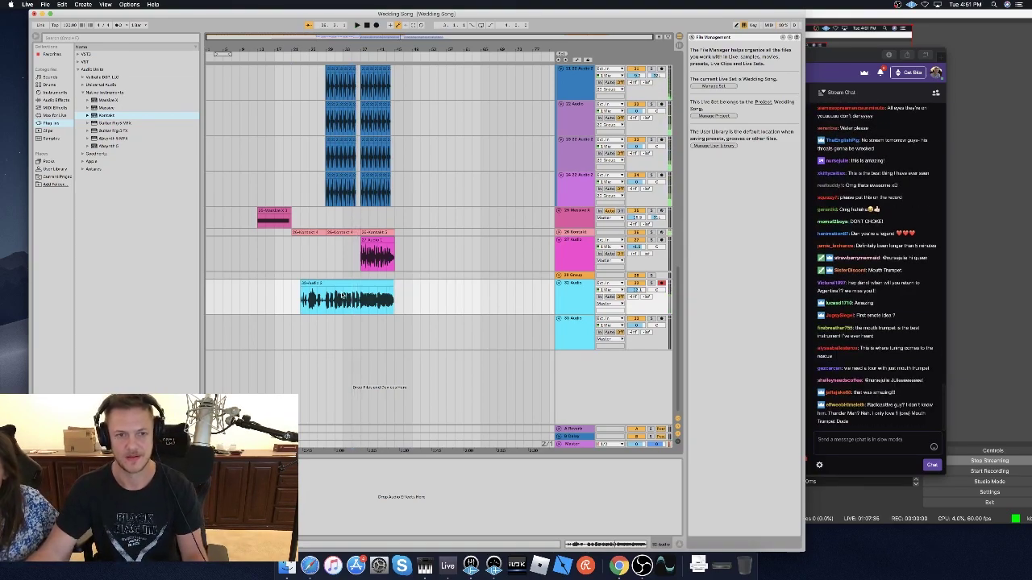
{"action": "left_click", "coordinate": [328, 310]}
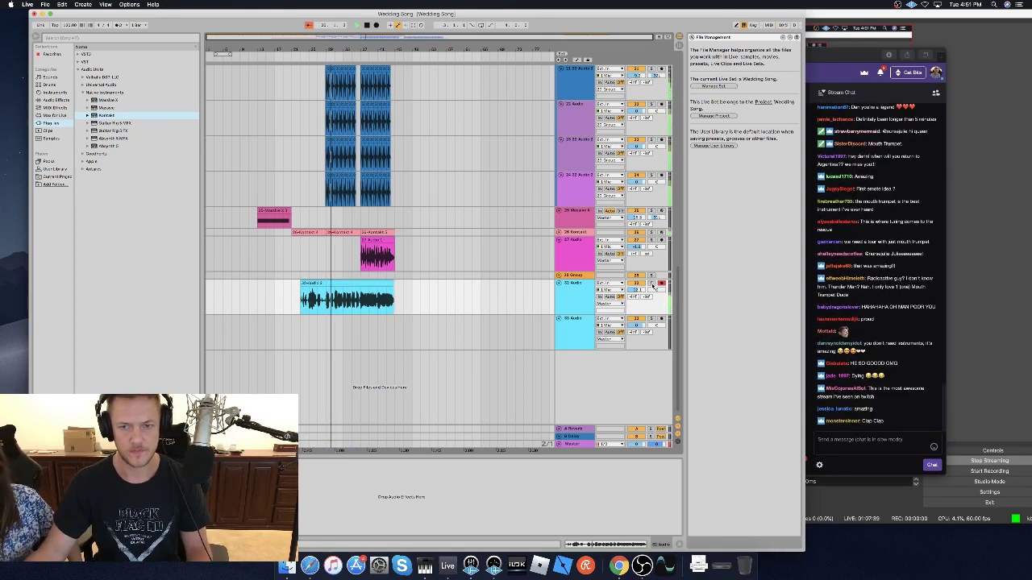
{"action": "key", "text": "s"}
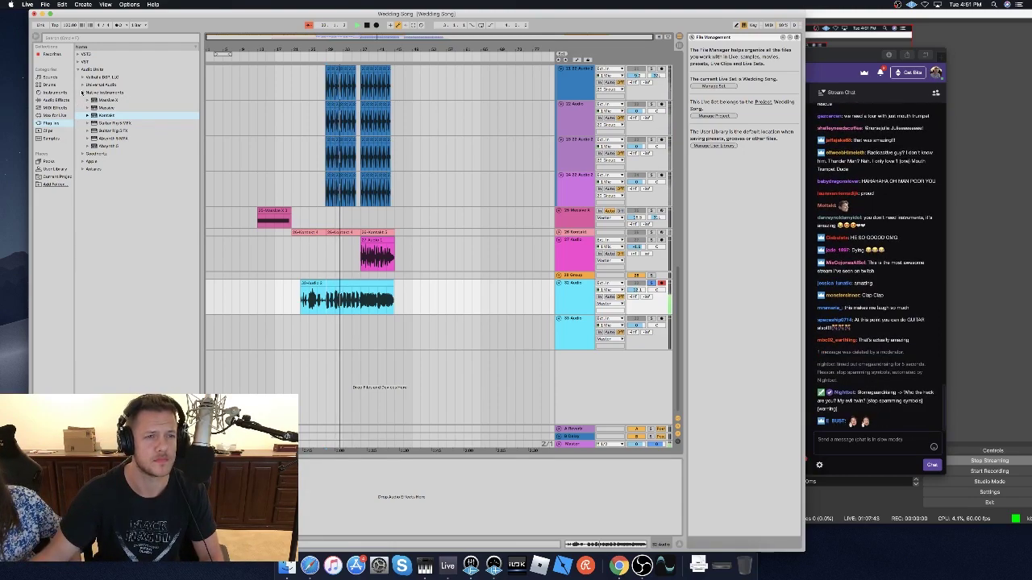
Group the recorded trumpet track with its empty duplicate and add an EQ Eight to the group.
{"action": "left_click", "coordinate": [57, 100]}
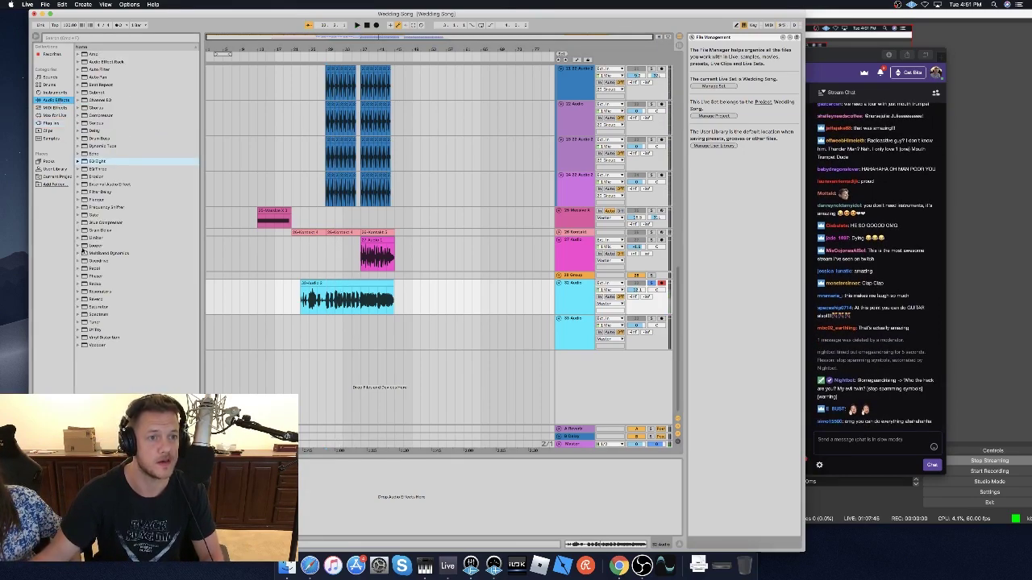
{"action": "left_click", "coordinate": [78, 162]}
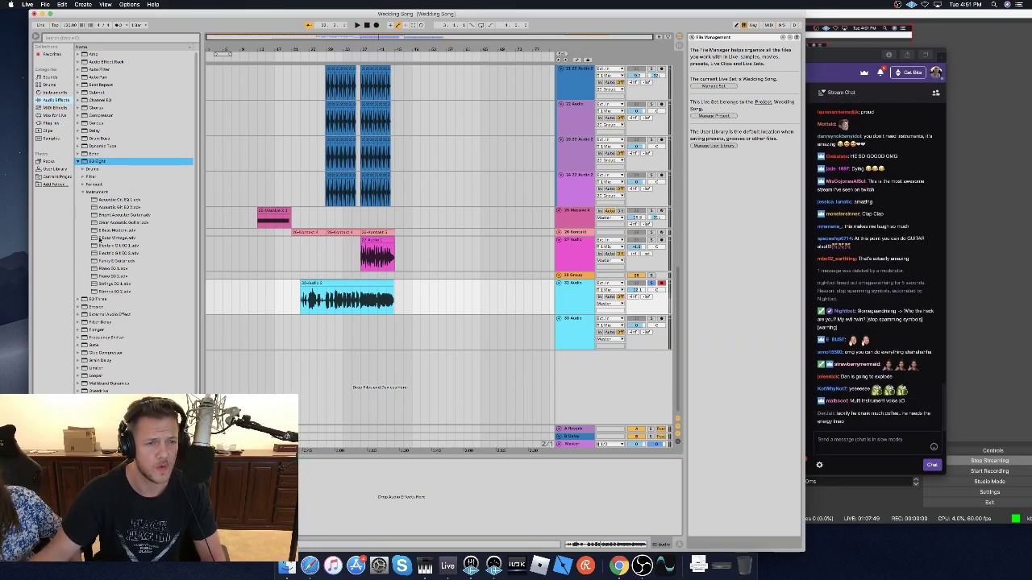
{"action": "left_click", "coordinate": [83, 193]}
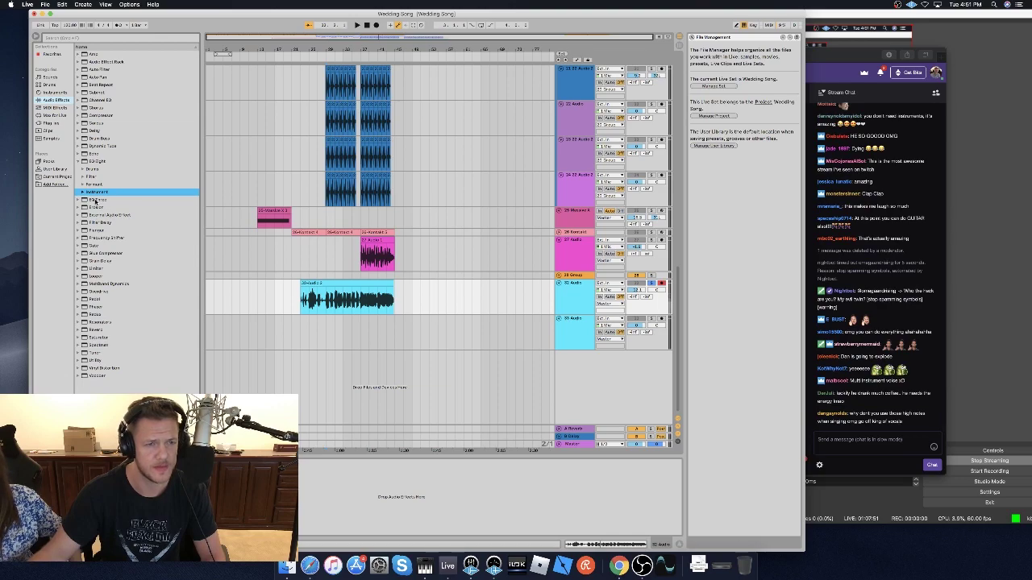
{"action": "left_click", "coordinate": [94, 208]}
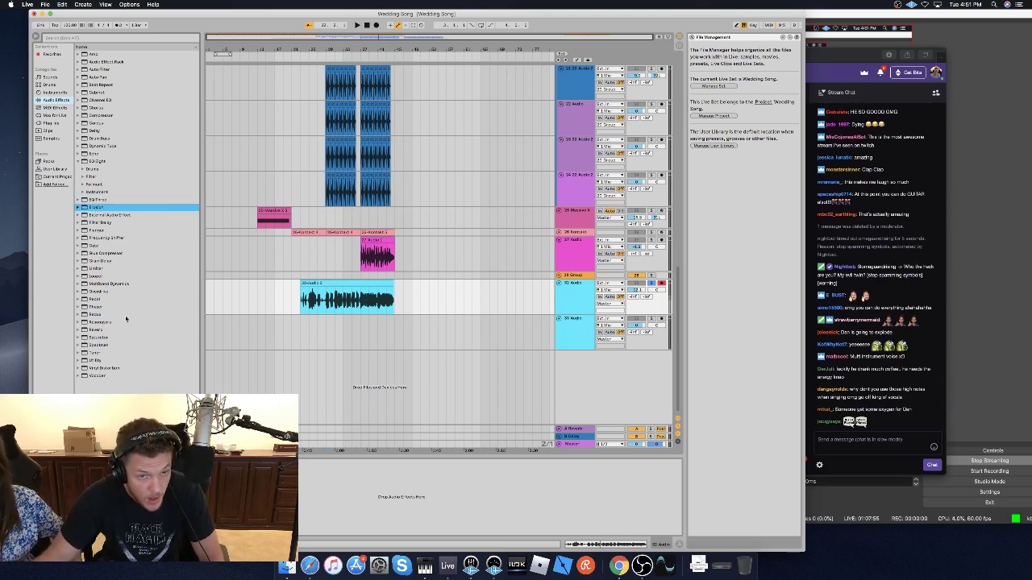
{"action": "left_click", "coordinate": [577, 338]}
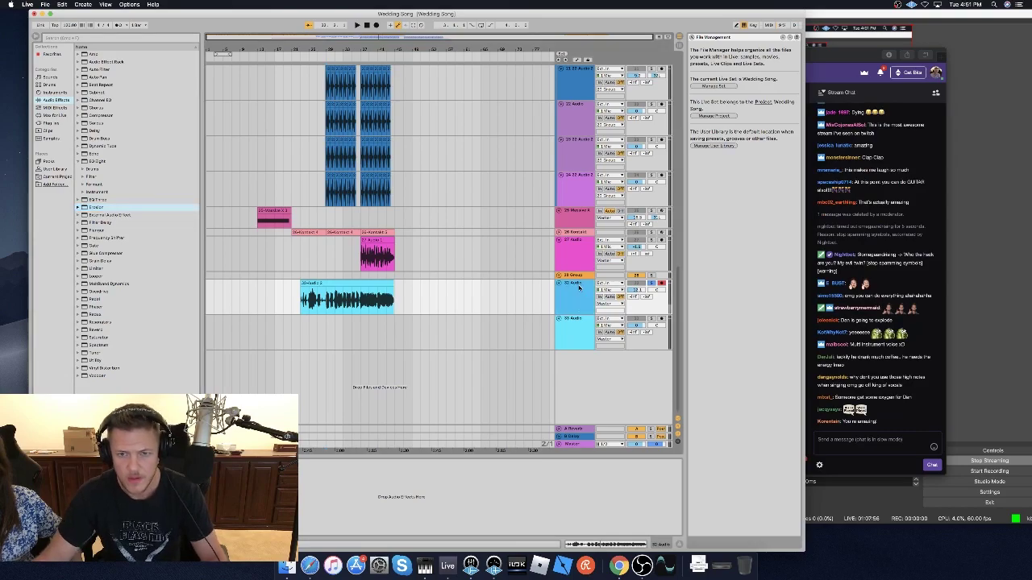
{"action": "left_click", "coordinate": [582, 327]}
{"action": "key", "text": "super+g"}
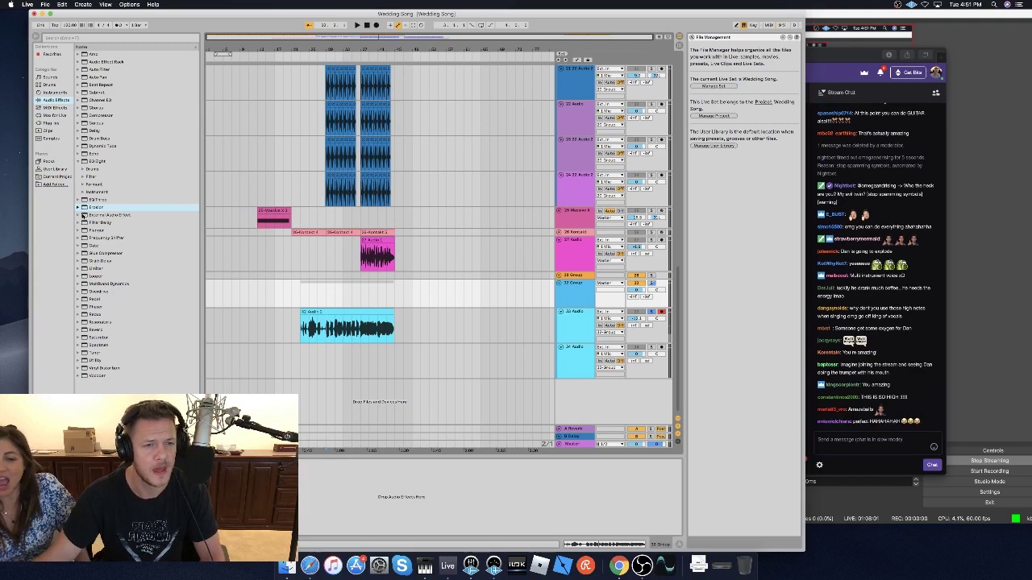
{"action": "left_click_drag", "start_coordinate": [90, 162], "coordinate": [327, 306]}
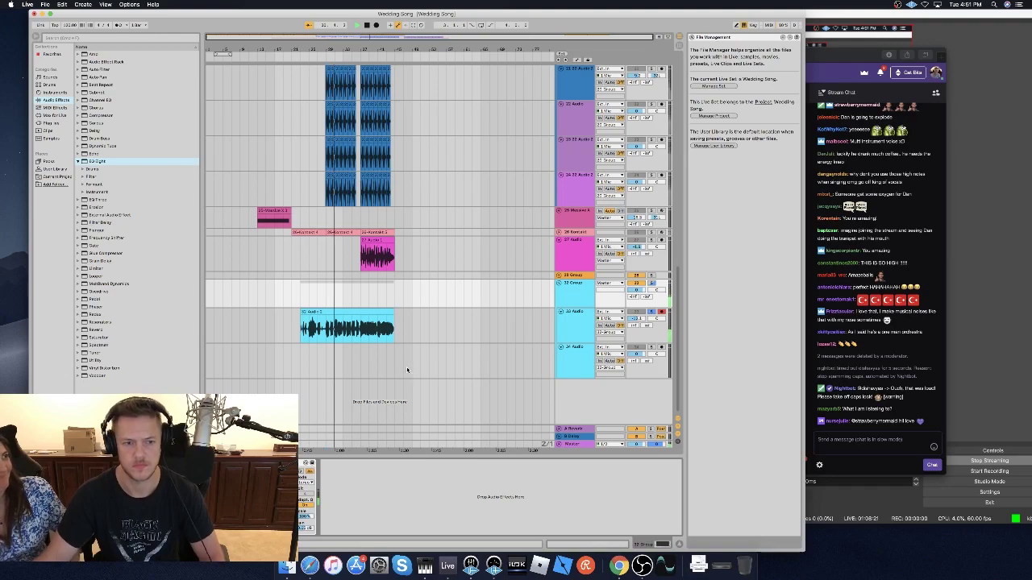
Add a Reverb after the group's EQ Eight and adjust its Dry/Wet amount while playing back the take.
{"action": "left_click", "coordinate": [109, 330]}
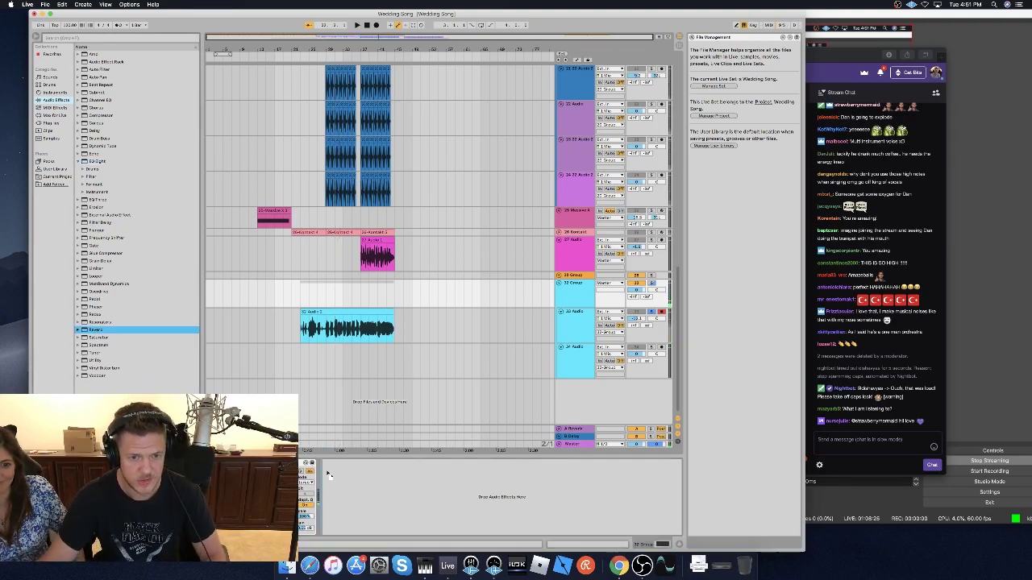
{"action": "left_click_drag", "start_coordinate": [328, 475], "coordinate": [337, 489]}
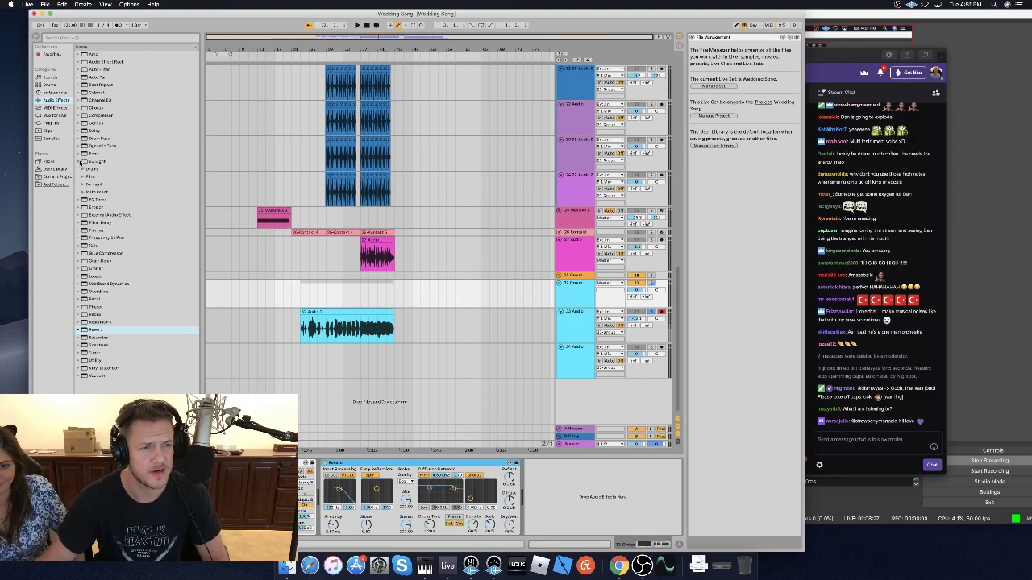
{"action": "left_click", "coordinate": [82, 161]}
{"action": "left_click", "coordinate": [79, 115]}
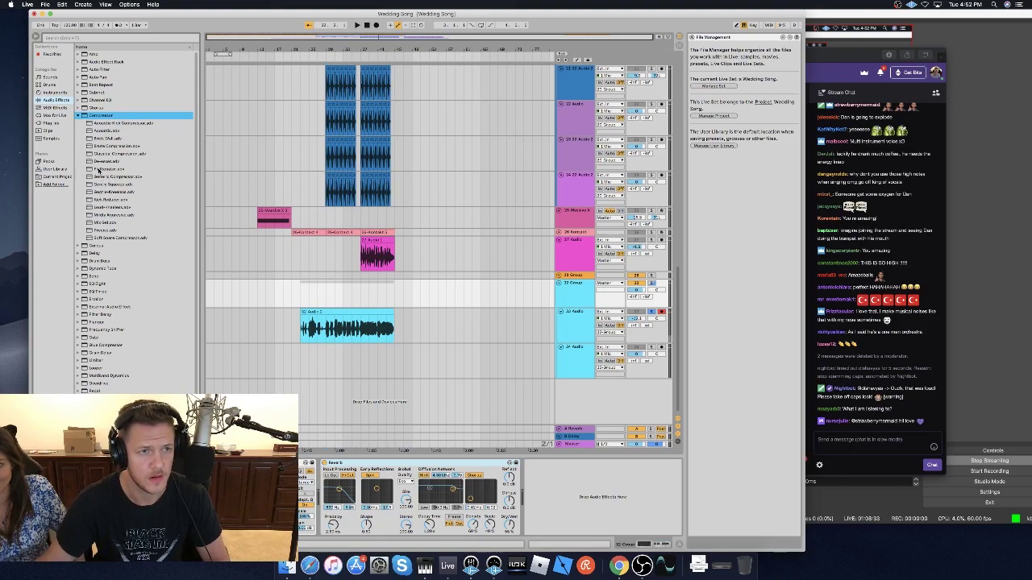
{"action": "left_click", "coordinate": [99, 154]}
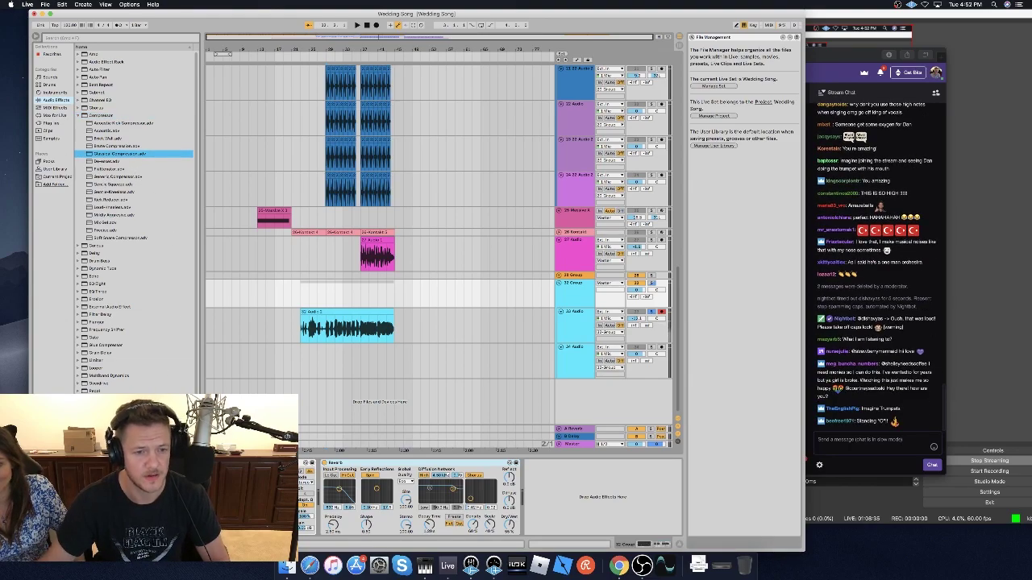
{"action": "scroll", "coordinate": [98, 154], "scroll_direction": "down", "scroll_amount": 2}
{"action": "left_click", "coordinate": [326, 294]}
{"action": "key", "text": "space"}
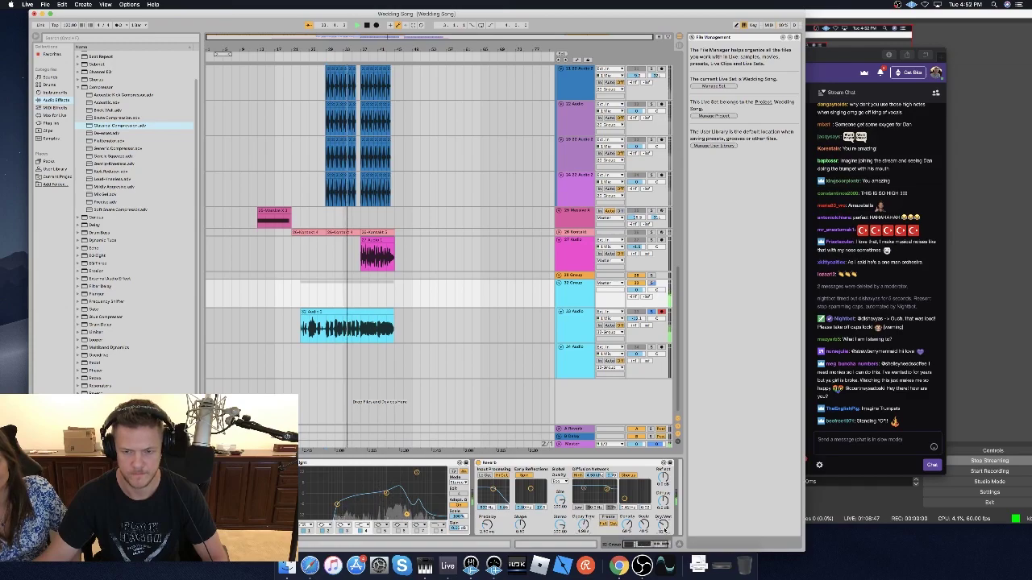
{"action": "left_click_drag", "start_coordinate": [663, 525], "coordinate": [664, 531]}
{"action": "key", "text": "space"}
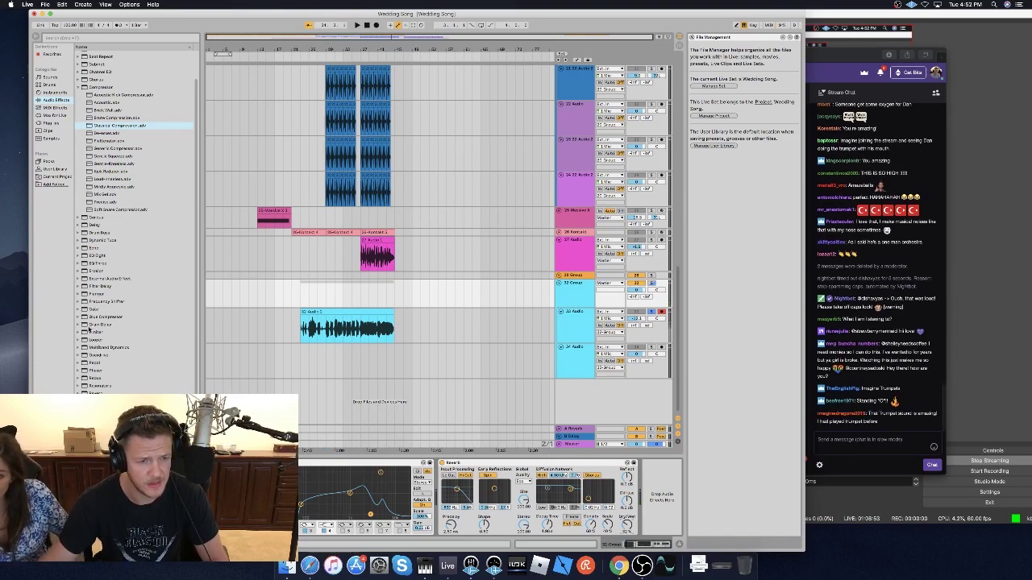
Try an Overdrive after the Reverb on the trumpet group, setting its Dry/Wet amount during playback.
{"action": "left_click", "coordinate": [120, 125]}
{"action": "scroll", "coordinate": [119, 129], "scroll_direction": "up", "scroll_amount": 2}
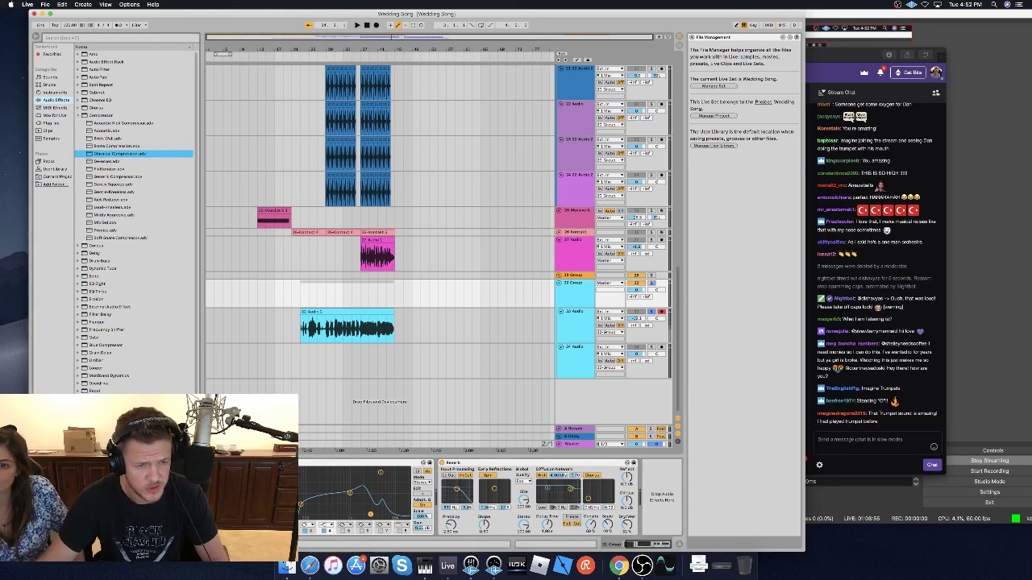
{"action": "left_click", "coordinate": [79, 383]}
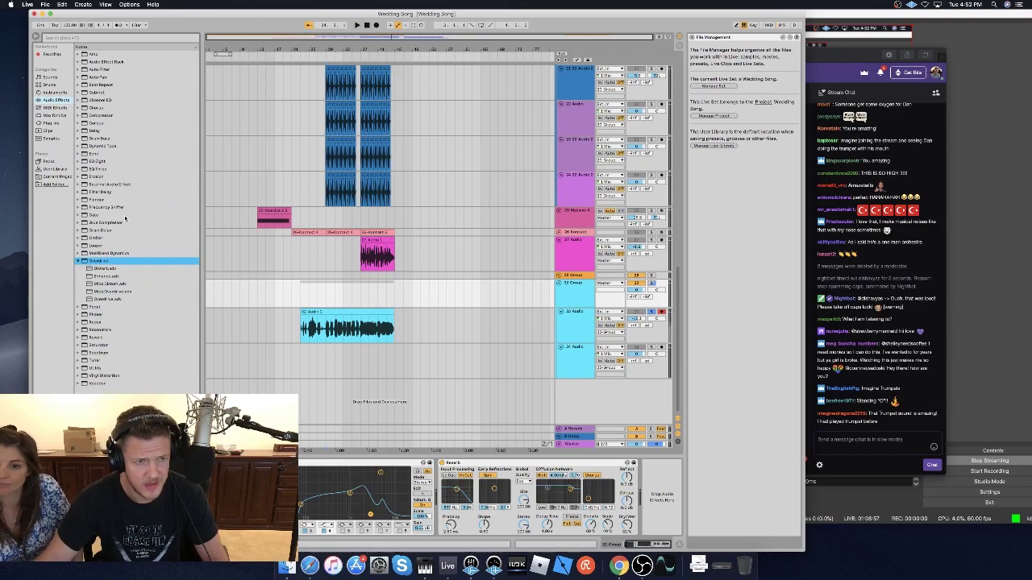
{"action": "left_click_drag", "start_coordinate": [250, 300], "coordinate": [657, 479]}
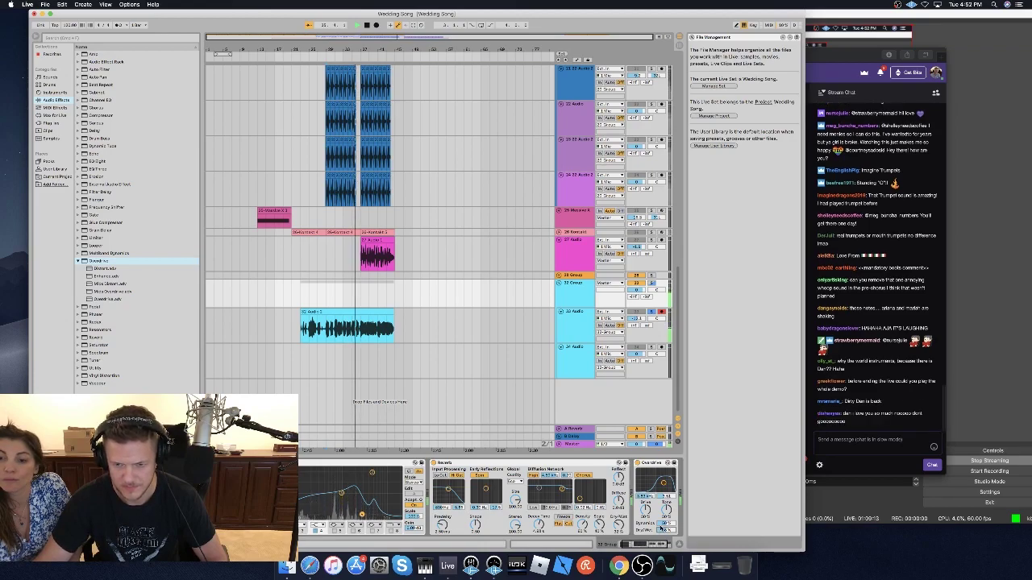
{"action": "key", "text": "space"}
{"action": "key", "text": "space"}
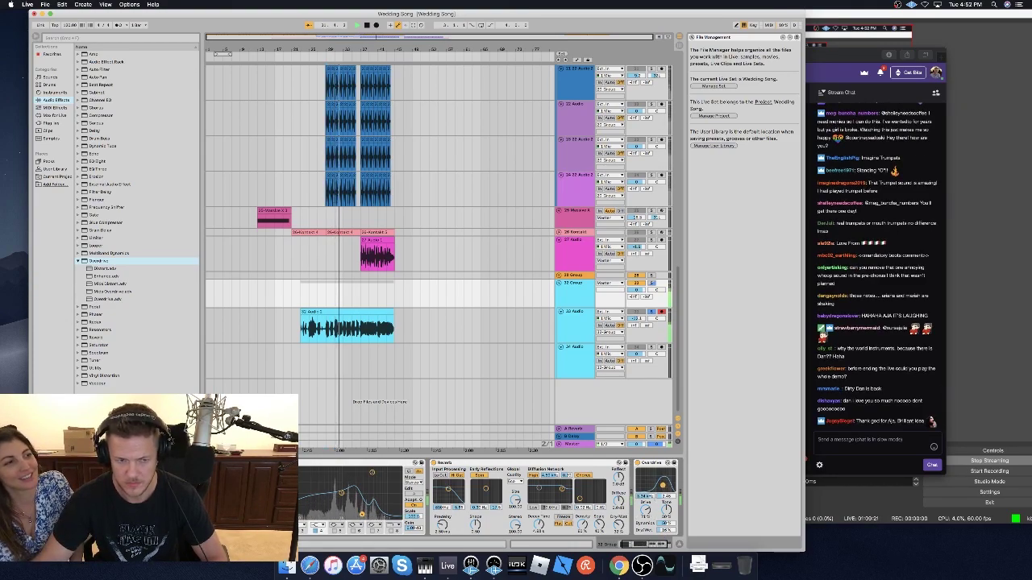
Reshape the trumpet group's EQ Eight curve during playback, repositioning its bands and changing one band's filter type.
{"action": "left_click_drag", "start_coordinate": [369, 476], "coordinate": [377, 497]}
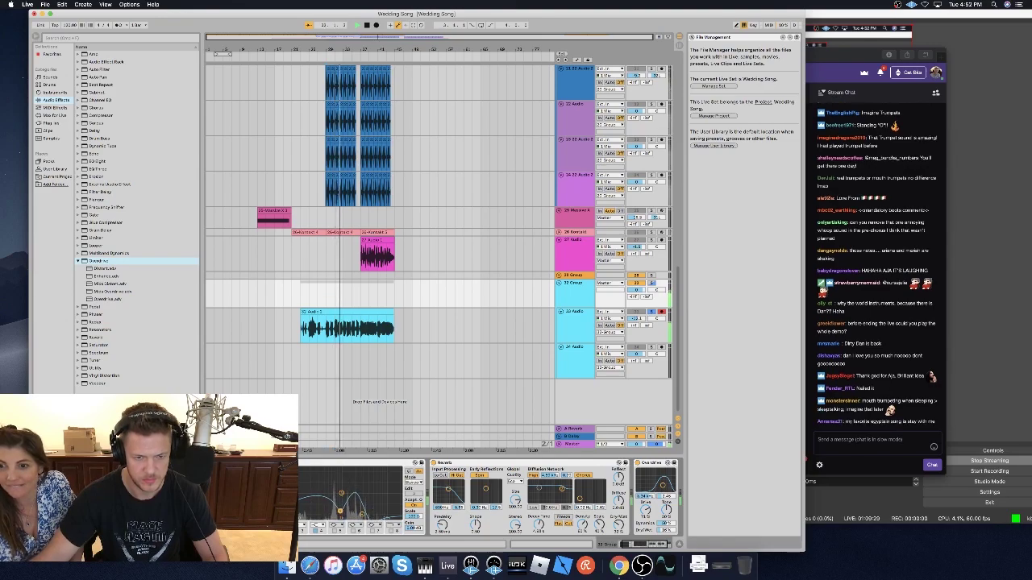
{"action": "left_click_drag", "start_coordinate": [341, 493], "coordinate": [357, 492]}
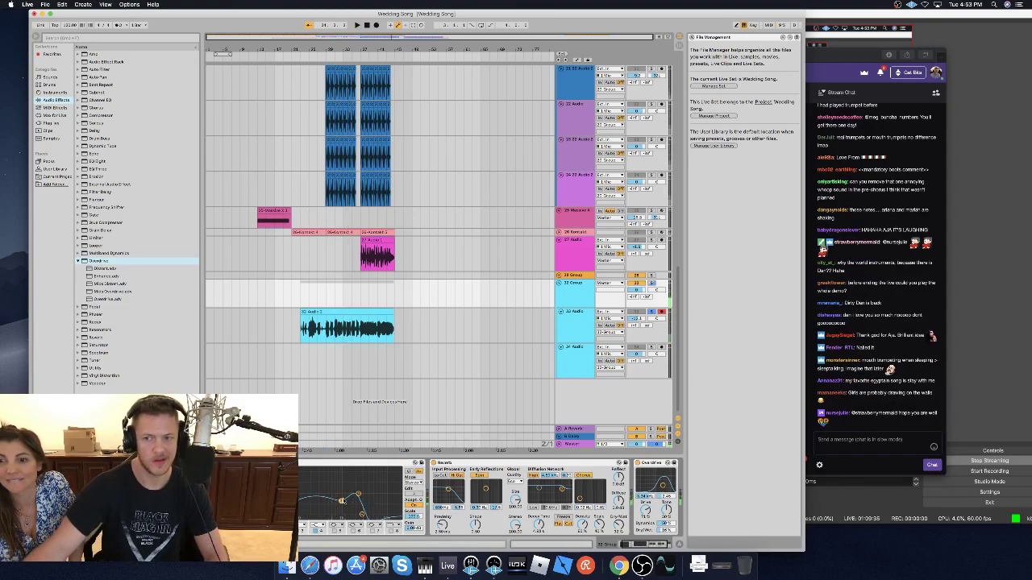
{"action": "key", "text": "space"}
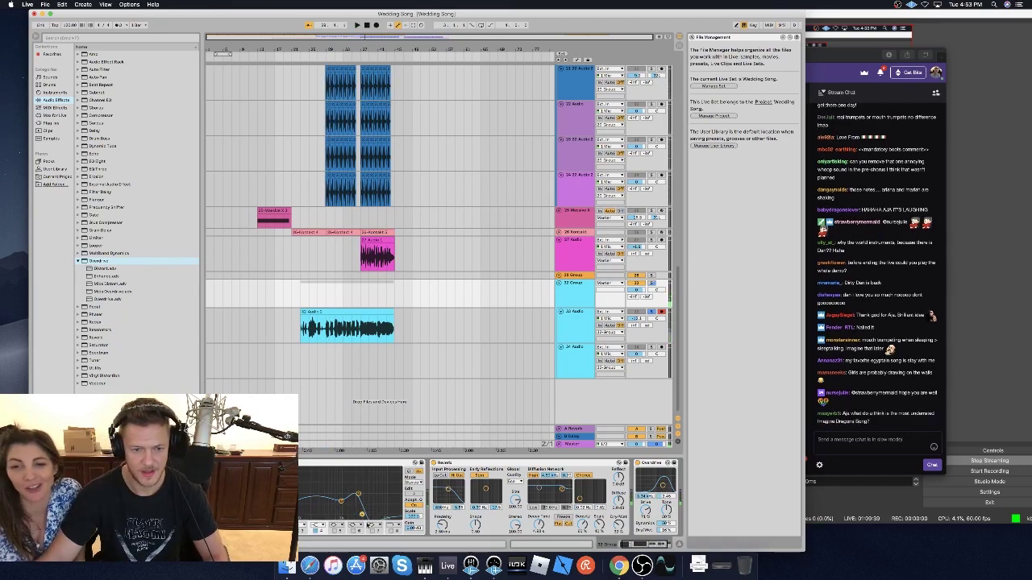
{"action": "left_click", "coordinate": [318, 526]}
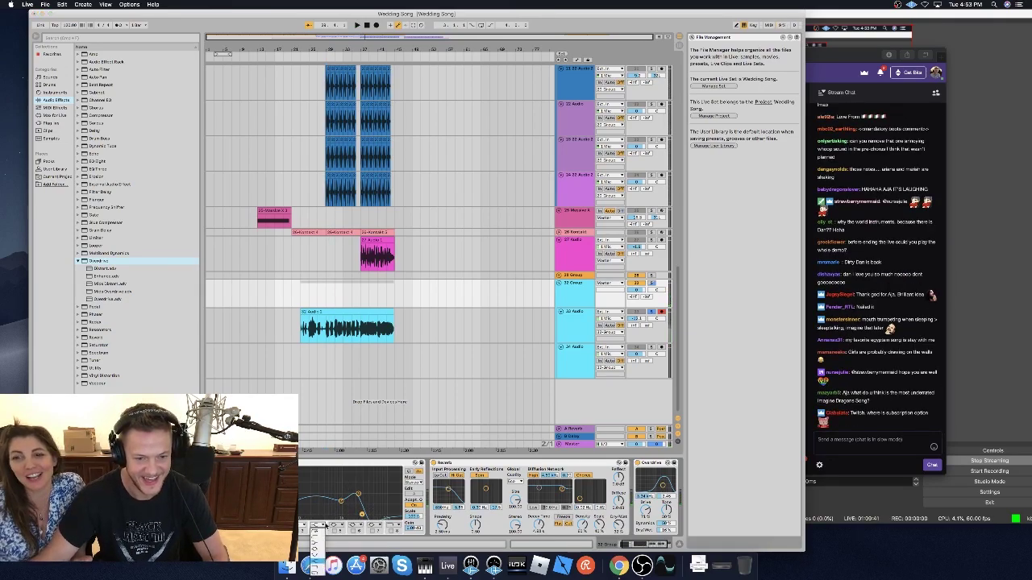
{"action": "left_click", "coordinate": [319, 562]}
{"action": "key", "text": "space"}
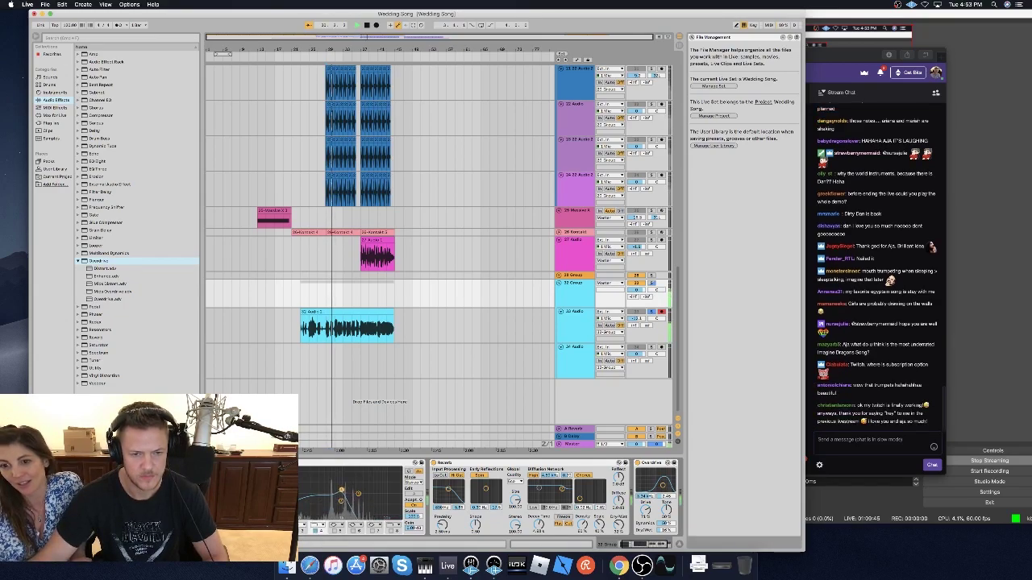
{"action": "left_click_drag", "start_coordinate": [355, 484], "coordinate": [340, 501]}
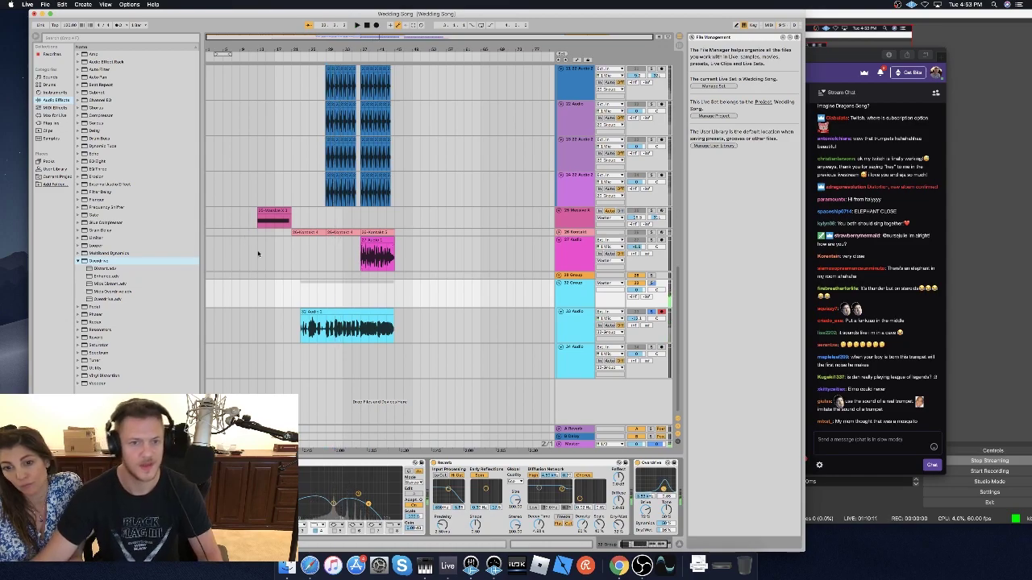
Remove the Overdrive from the trumpet group and play back the take with only the EQ and Reverb.
{"action": "left_click_drag", "start_coordinate": [265, 37], "coordinate": [266, 348]}
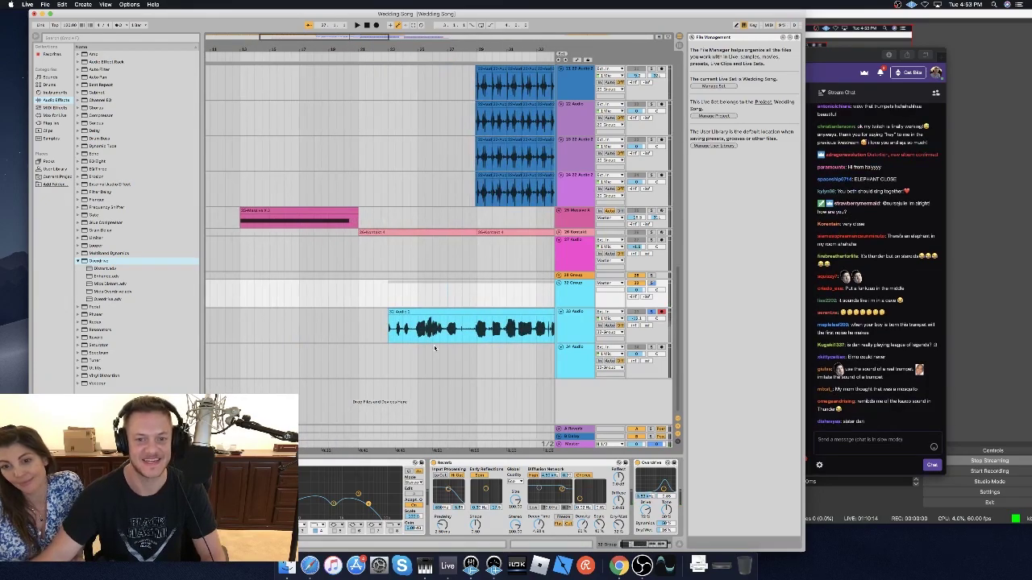
{"action": "left_click", "coordinate": [663, 467]}
{"action": "key", "text": "Delete"}
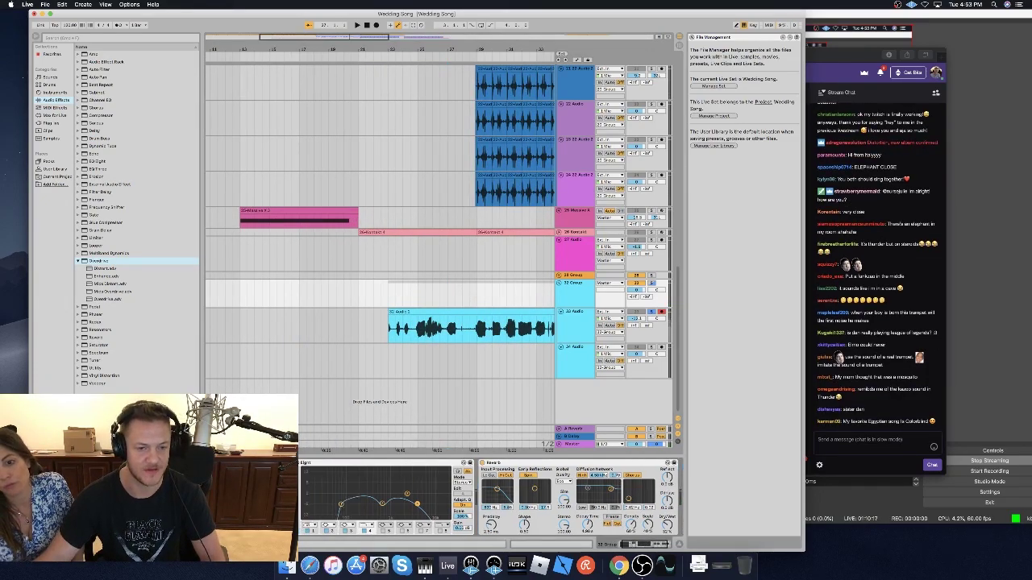
{"action": "key", "text": "space"}
{"action": "key", "text": "space"}
{"action": "key", "text": "space"}
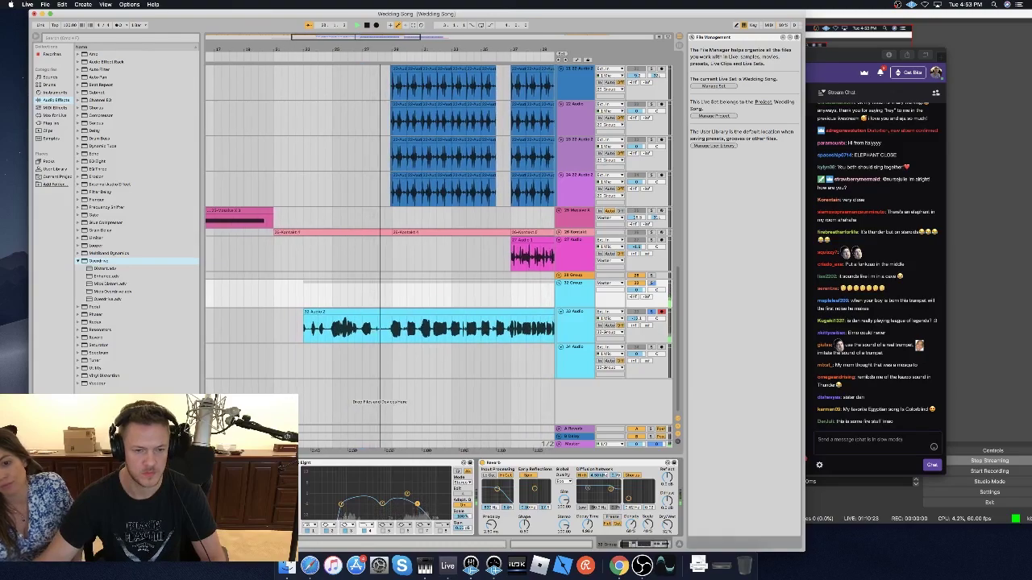
{"action": "left_click", "coordinate": [401, 345]}
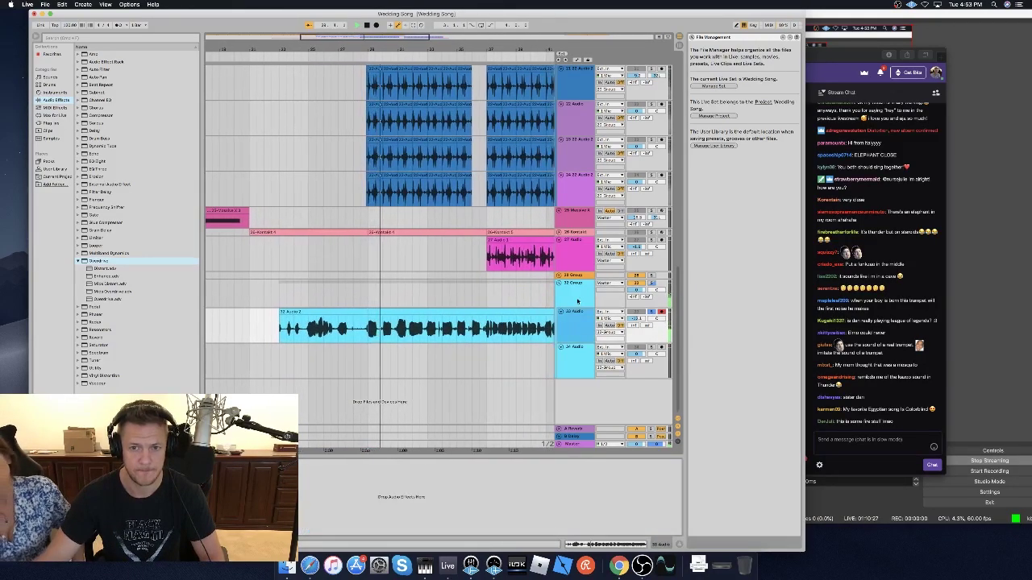
{"action": "left_click", "coordinate": [574, 292]}
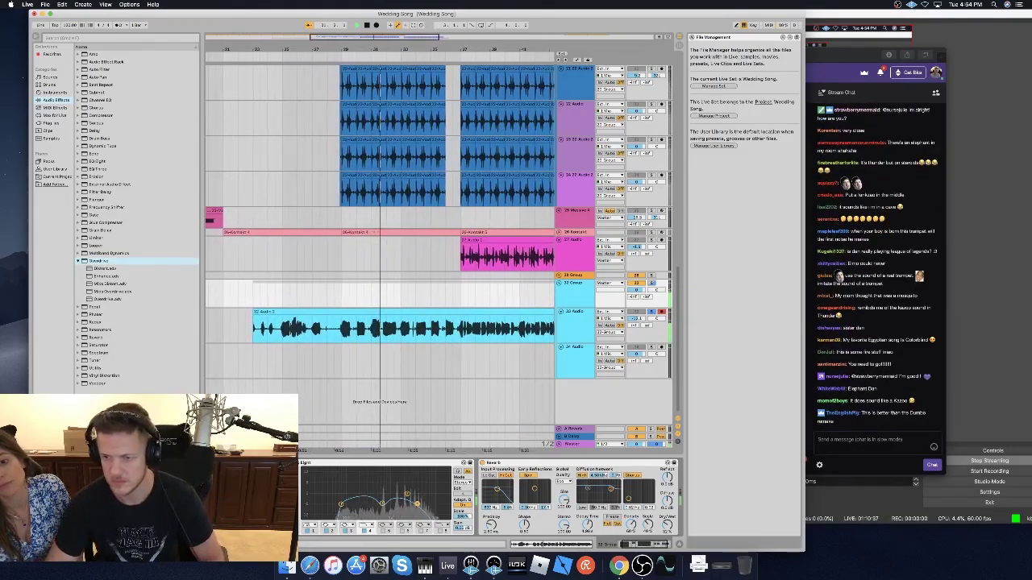
{"action": "key", "text": "space"}
Delete the opening part of the recorded trumpet clip up to just before the first blue section and play from there.
{"action": "left_click_drag", "start_coordinate": [322, 327], "coordinate": [229, 328]}
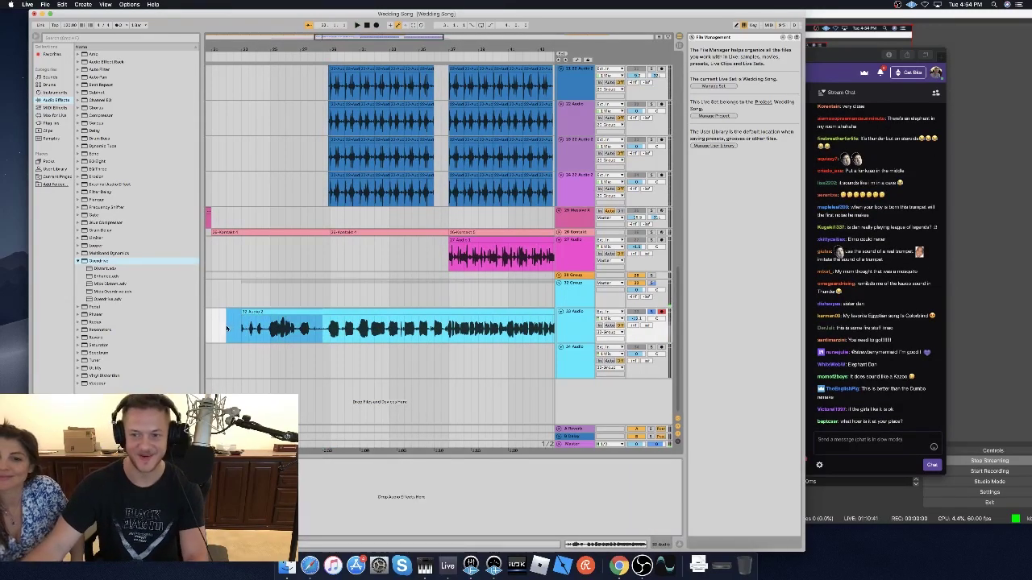
{"action": "key", "text": "Delete"}
{"action": "left_click", "coordinate": [314, 328]}
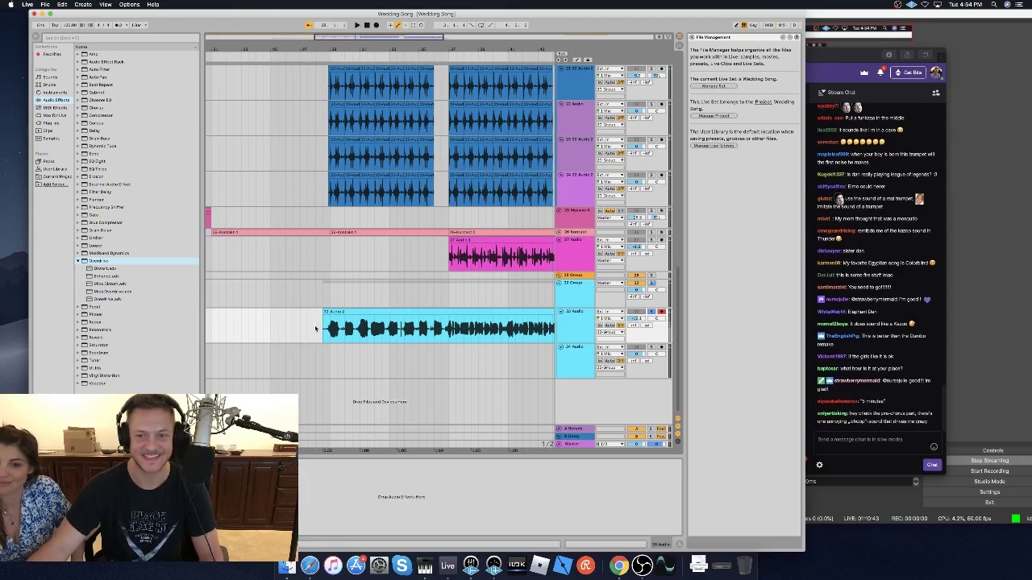
{"action": "key", "text": "space"}
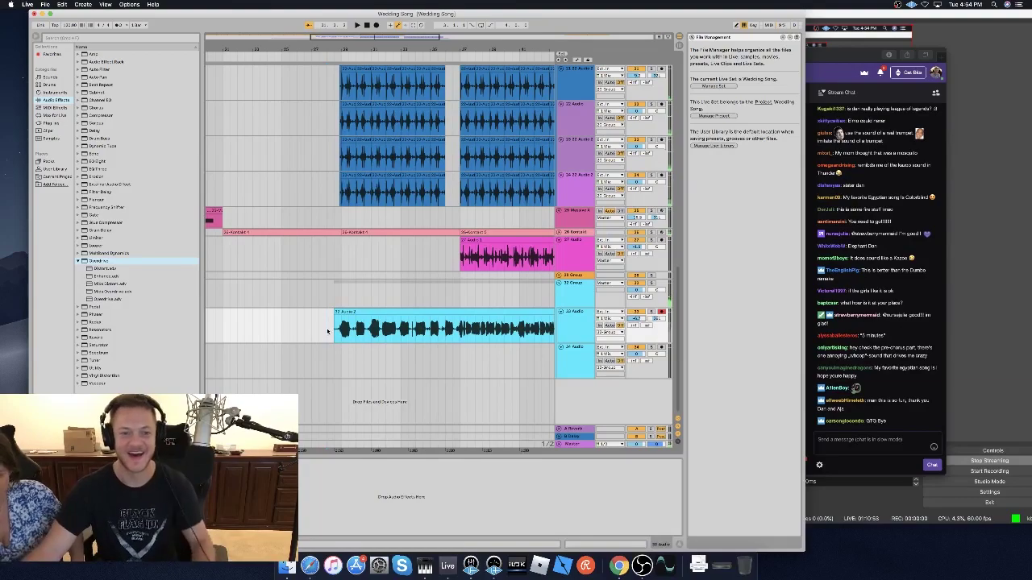
Shift the trimmed trumpet clip to line up with the start of the blue clips and check its timing in playback.
{"action": "scroll", "coordinate": [382, 328], "scroll_direction": "right", "scroll_amount": 10}
{"action": "scroll", "coordinate": [382, 329], "scroll_direction": "left", "scroll_amount": 6}
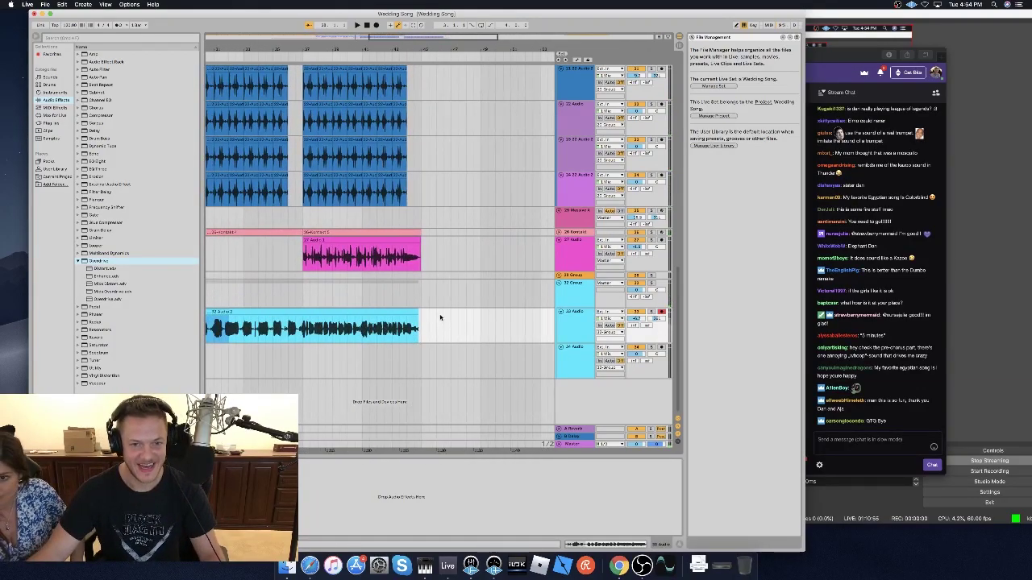
{"action": "scroll", "coordinate": [440, 319], "scroll_direction": "left", "scroll_amount": 5}
{"action": "left_click_drag", "start_coordinate": [349, 37], "coordinate": [354, 67]}
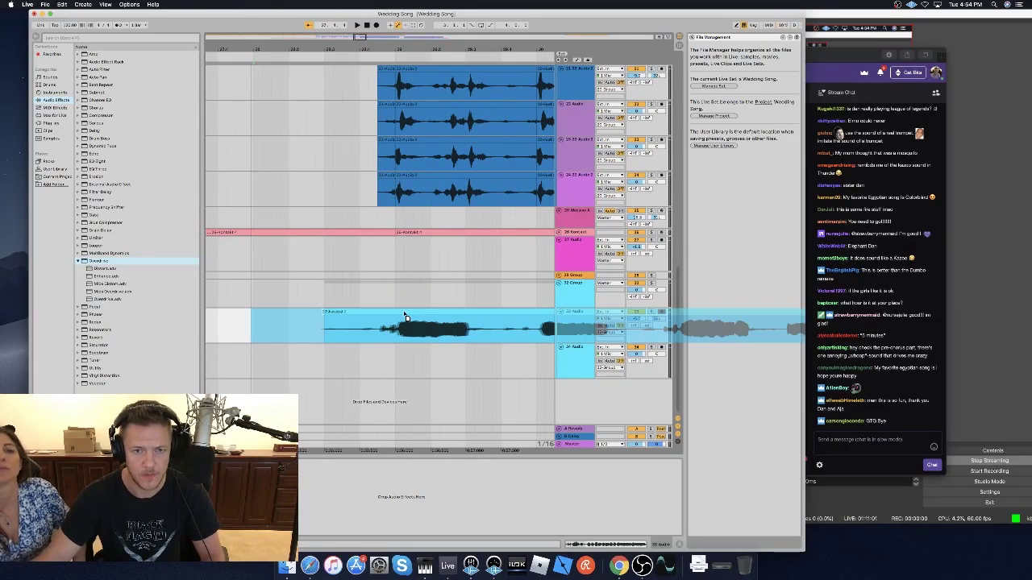
{"action": "scroll", "coordinate": [403, 312], "scroll_direction": "left", "scroll_amount": 5}
{"action": "scroll", "coordinate": [401, 314], "scroll_direction": "right", "scroll_amount": 6}
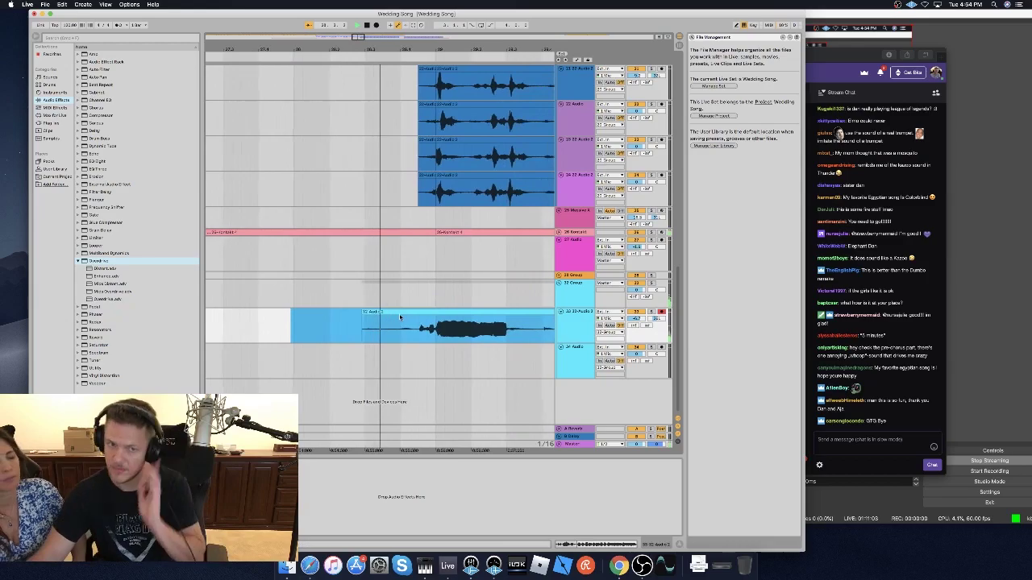
{"action": "scroll", "coordinate": [401, 321], "scroll_direction": "right", "scroll_amount": 6}
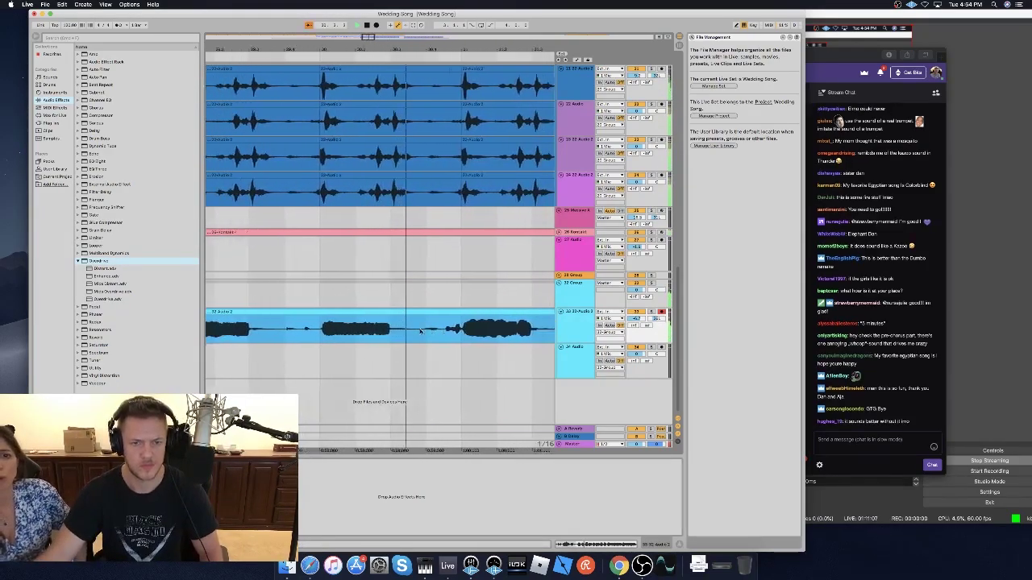
Play through the trumpet take and delete everything after the end of the first blue section.
{"action": "scroll", "coordinate": [421, 332], "scroll_direction": "left", "scroll_amount": 1}
{"action": "scroll", "coordinate": [452, 329], "scroll_direction": "left", "scroll_amount": 2}
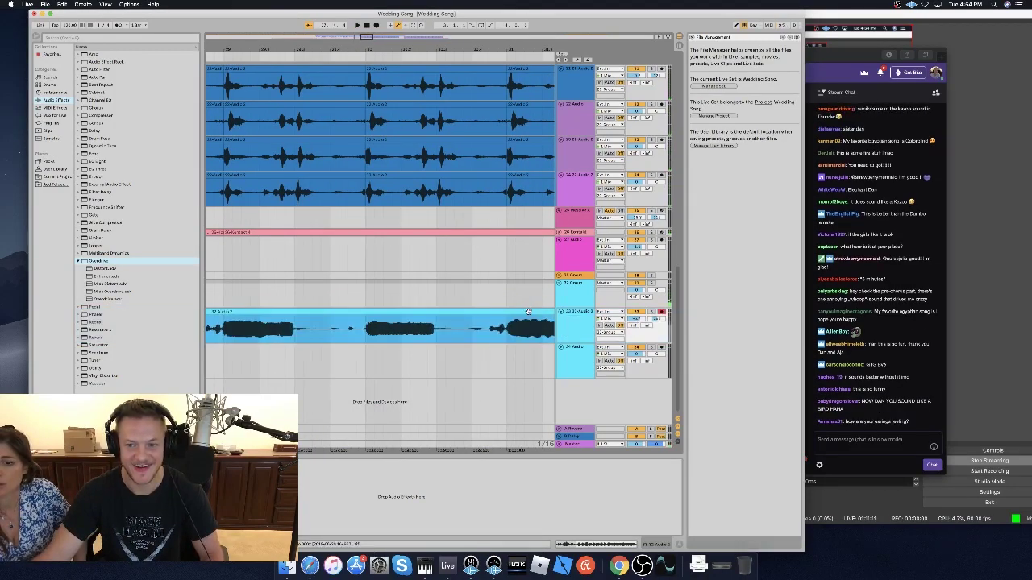
{"action": "key", "text": "space"}
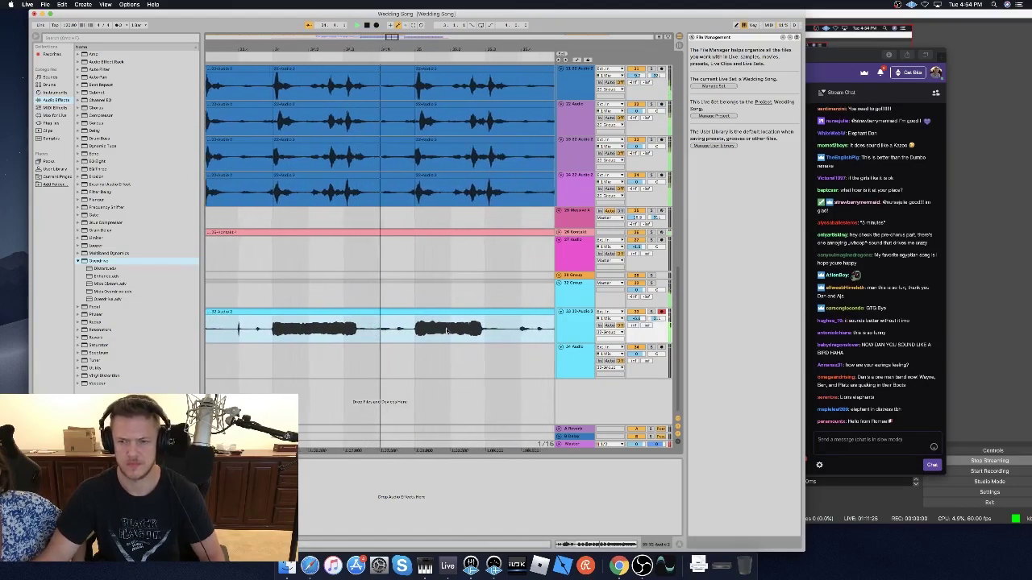
{"action": "key", "text": "space"}
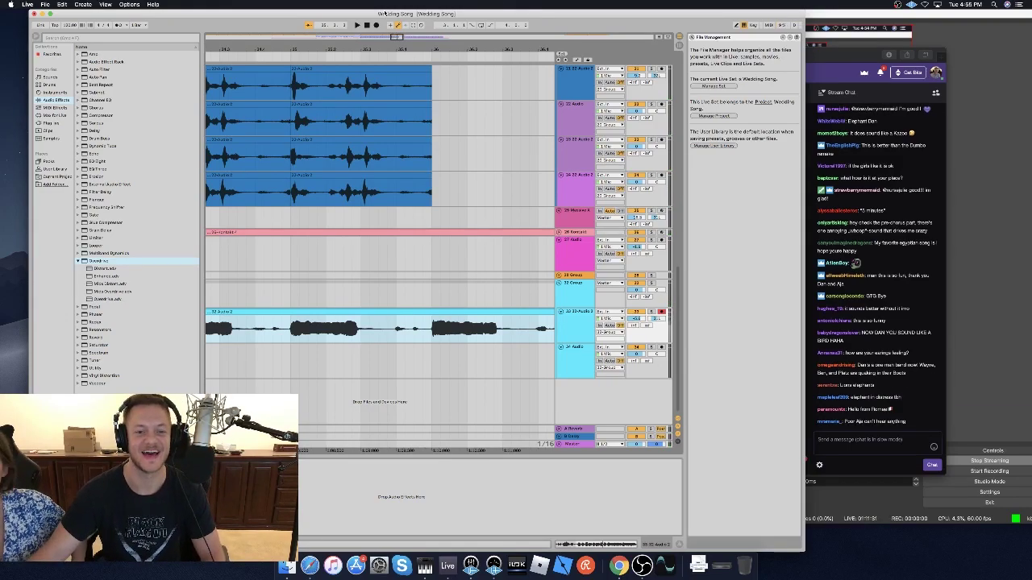
{"action": "left_click_drag", "start_coordinate": [398, 38], "coordinate": [506, 301]}
{"action": "key", "text": "Delete"}
{"action": "scroll", "coordinate": [463, 377], "scroll_direction": "left", "scroll_amount": 2}
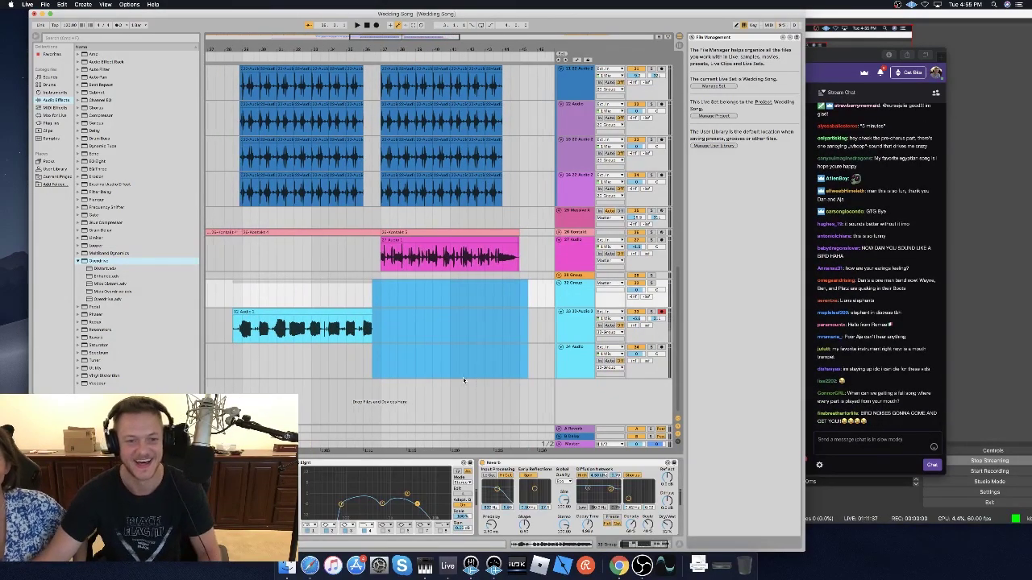
Arm the empty track below the trumpet take and record a second mouth-trumpet layer over the first blue section in two passes.
{"action": "left_click", "coordinate": [275, 361]}
{"action": "left_click", "coordinate": [276, 361]}
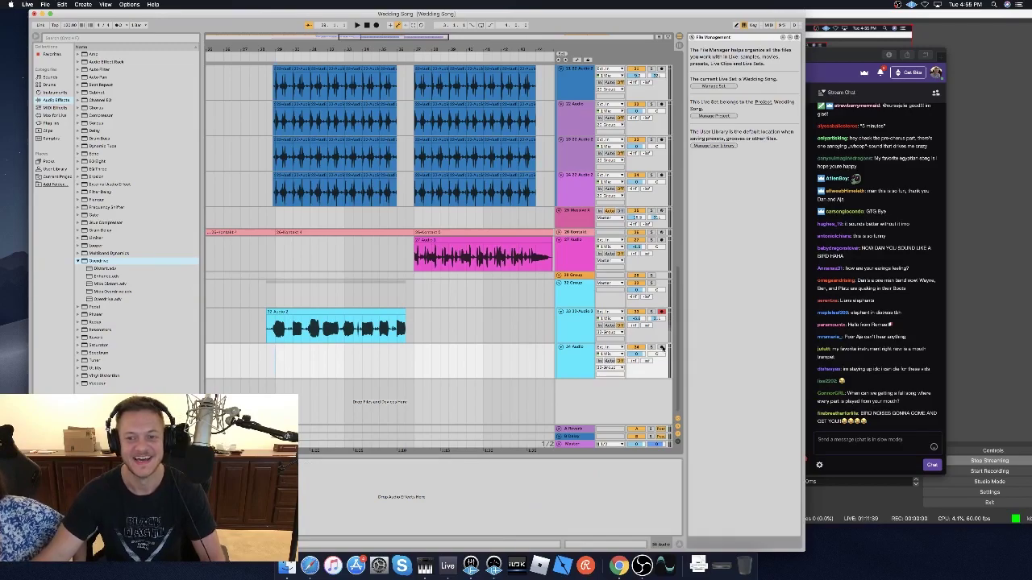
{"action": "key", "text": "space"}
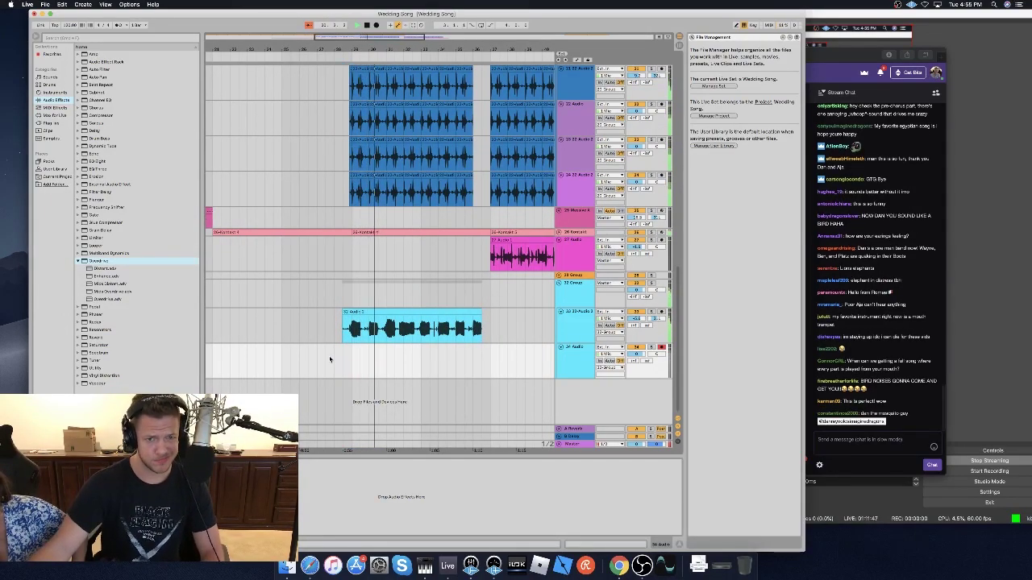
{"action": "left_click", "coordinate": [376, 25]}
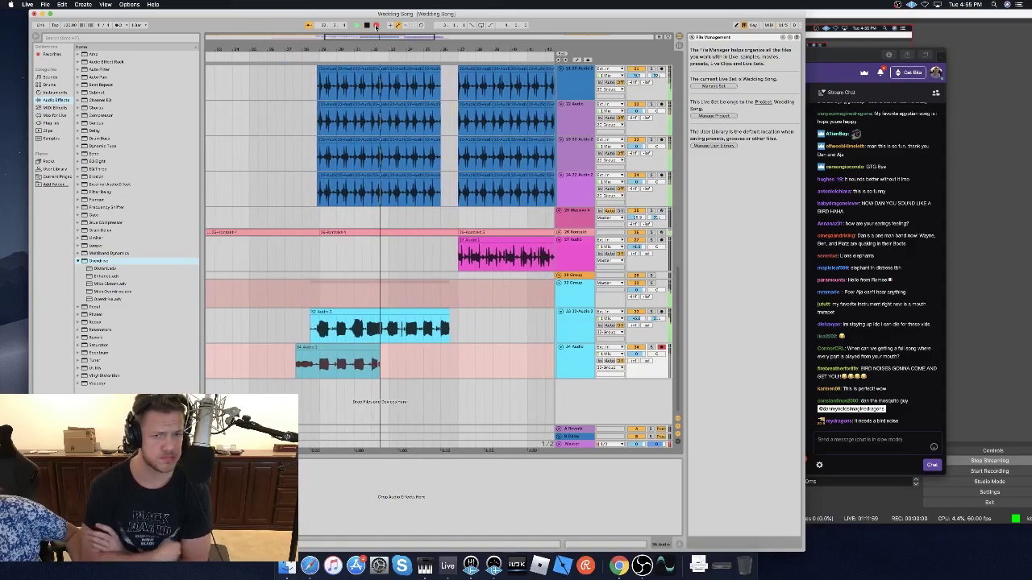
{"action": "key", "text": "space"}
{"action": "left_click", "coordinate": [349, 369]}
{"action": "key", "text": "space"}
{"action": "left_click", "coordinate": [376, 26]}
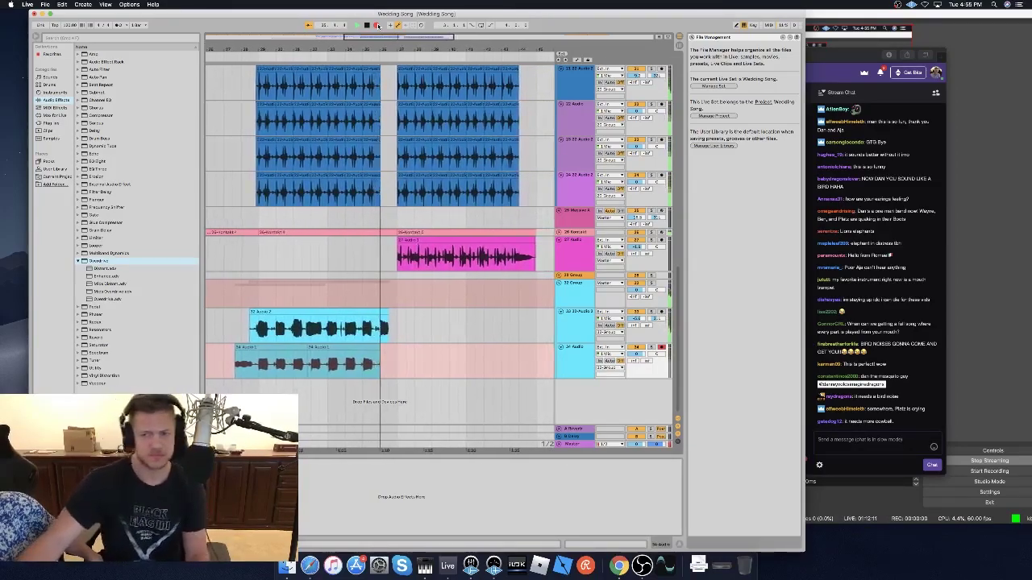
{"action": "key", "text": "space"}
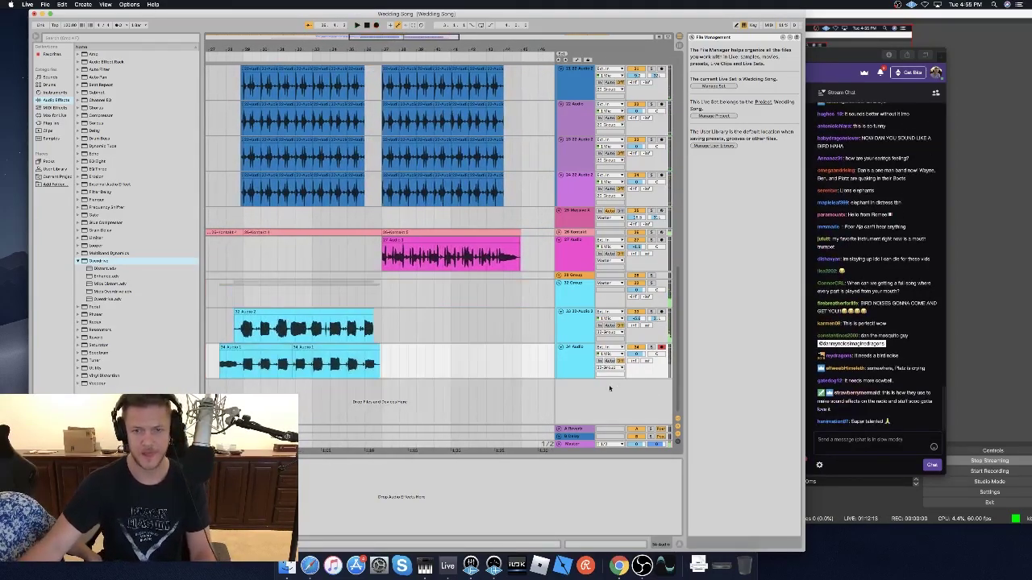
Duplicate the second trumpet layer's track, clear the copied clips and arm the new track for recording.
{"action": "key", "text": "super+d"}
{"action": "scroll", "coordinate": [435, 397], "scroll_direction": "left", "scroll_amount": 3}
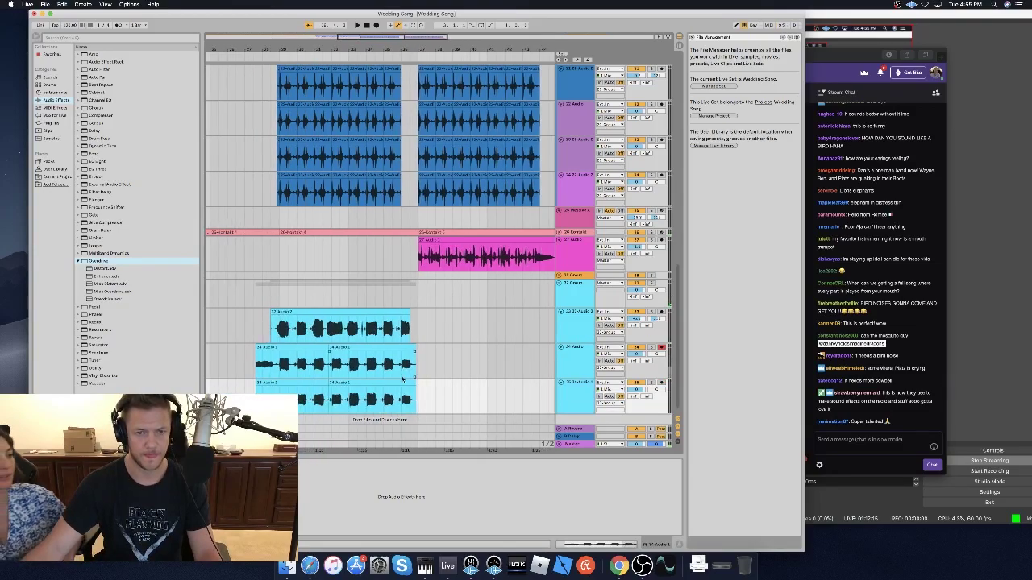
{"action": "key", "text": "Delete"}
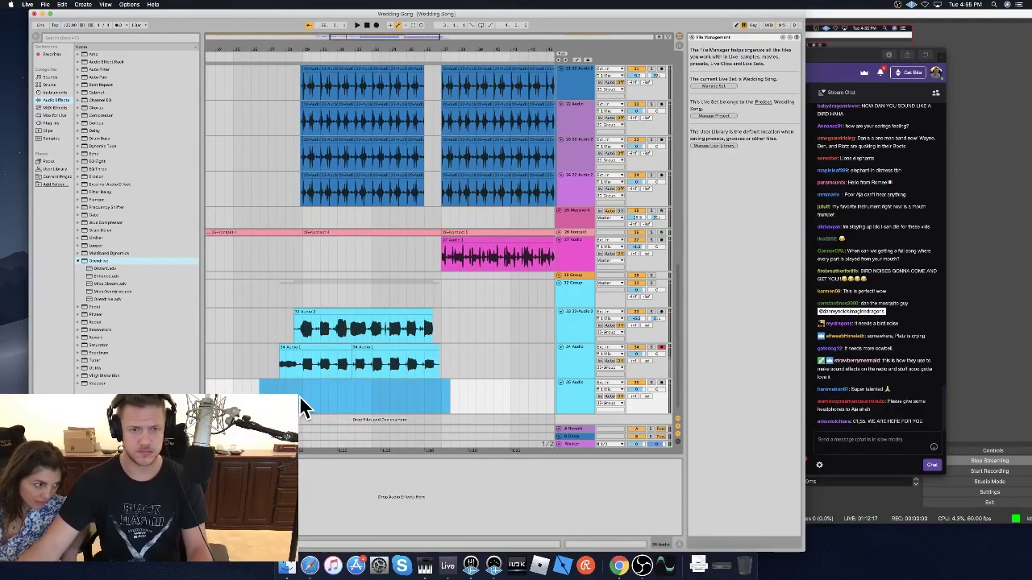
{"action": "left_click", "coordinate": [661, 383]}
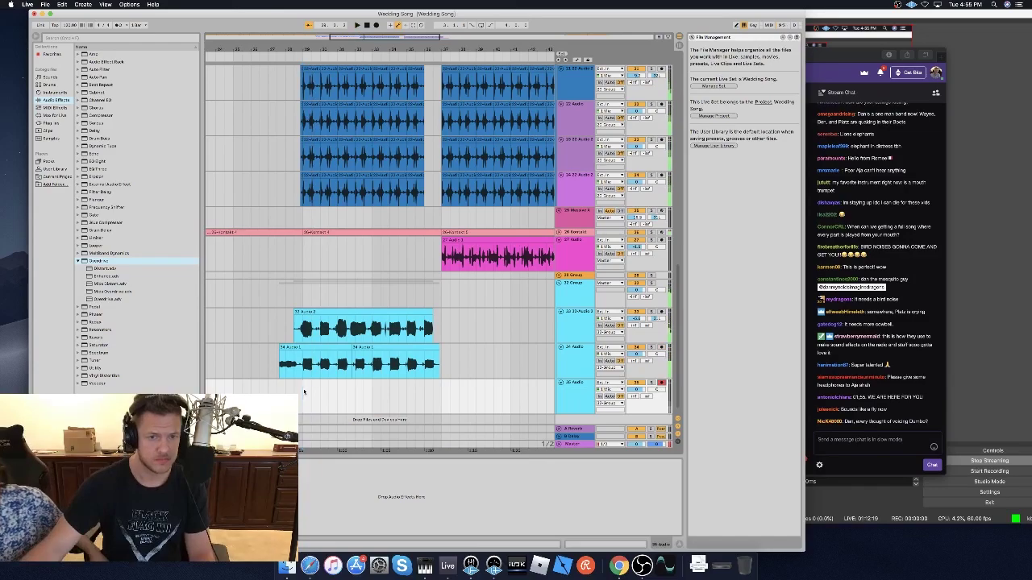
Record a third mouth-trumpet layer on the new track over the first blue section in two passes.
{"action": "left_click", "coordinate": [375, 26]}
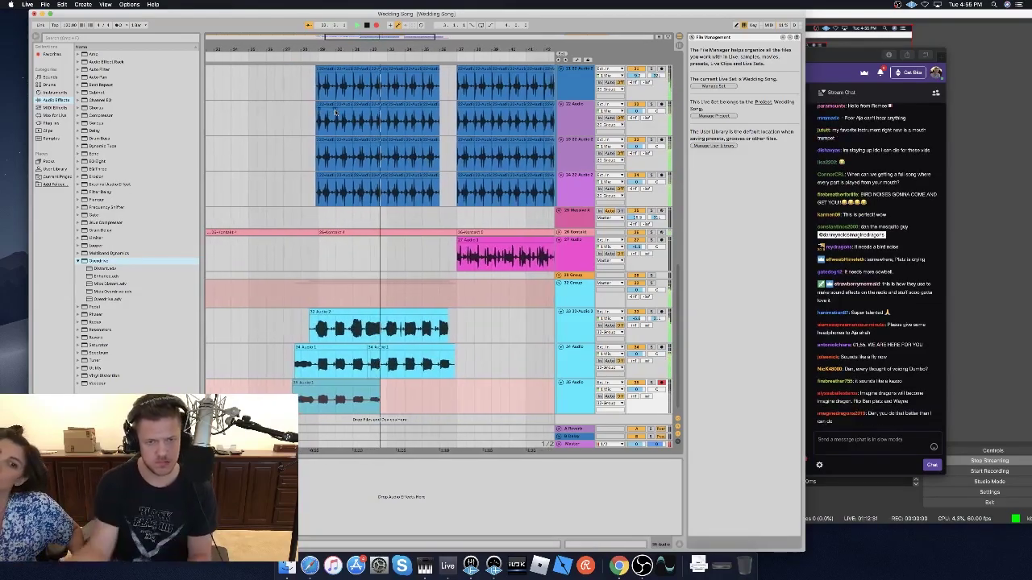
{"action": "key", "text": "space"}
{"action": "key", "text": "space"}
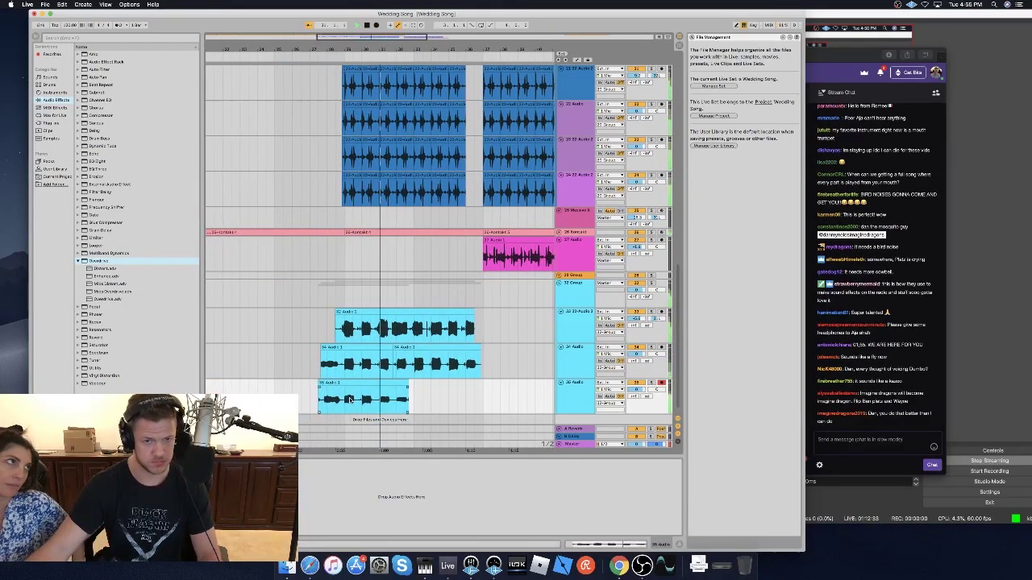
{"action": "left_click", "coordinate": [376, 25]}
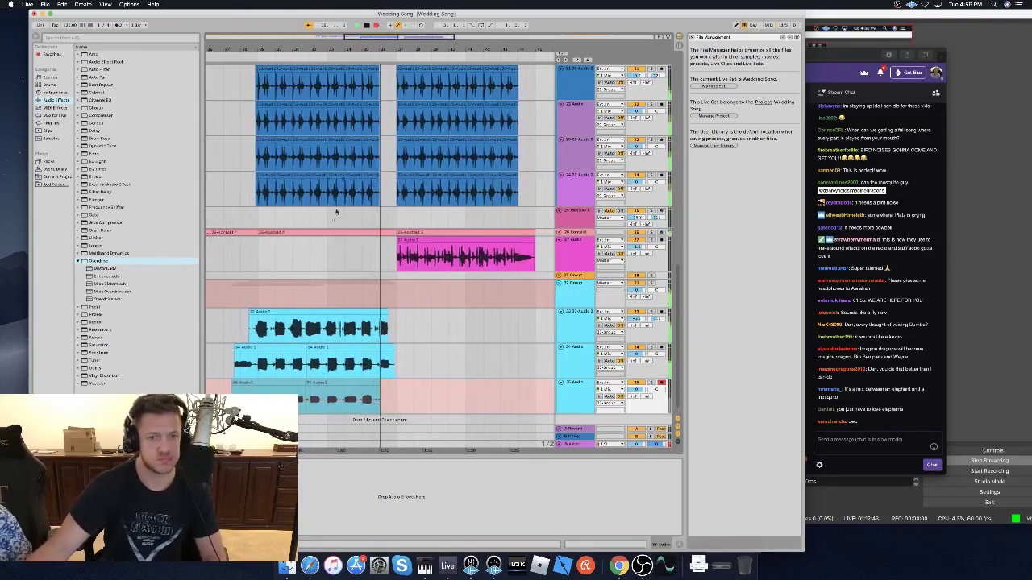
{"action": "key", "text": "space"}
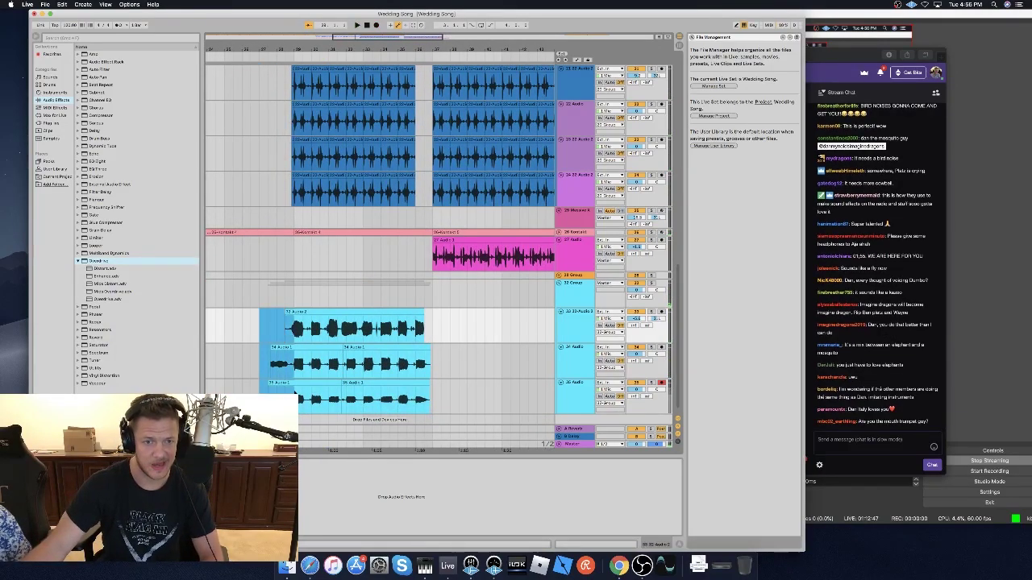
Trim the lead-in of all three trumpet layers to the start of the first blue section and play them back.
{"action": "left_click", "coordinate": [292, 392]}
{"action": "left_click", "coordinate": [594, 311]}
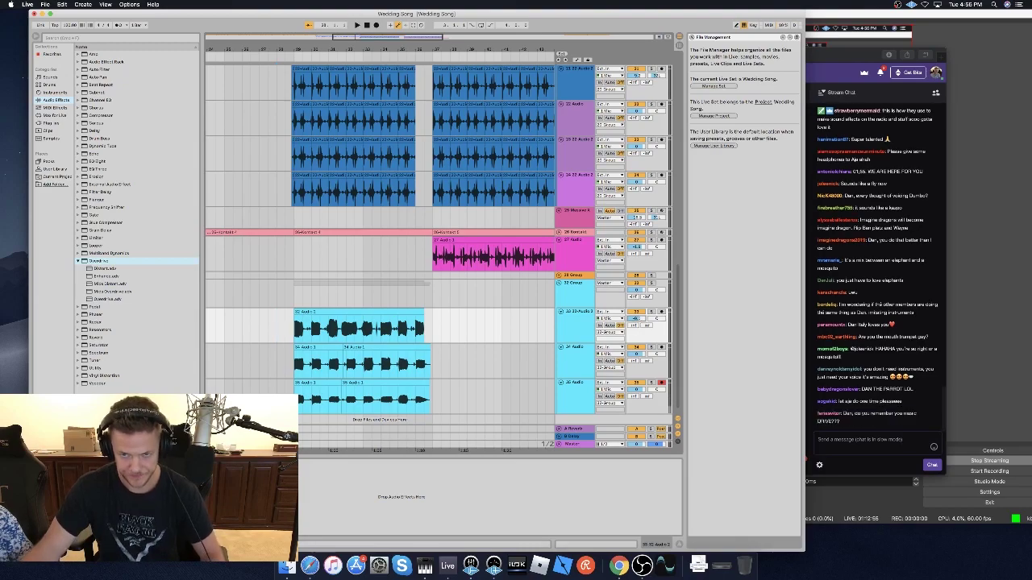
{"action": "scroll", "coordinate": [219, 352], "scroll_direction": "left", "scroll_amount": 10}
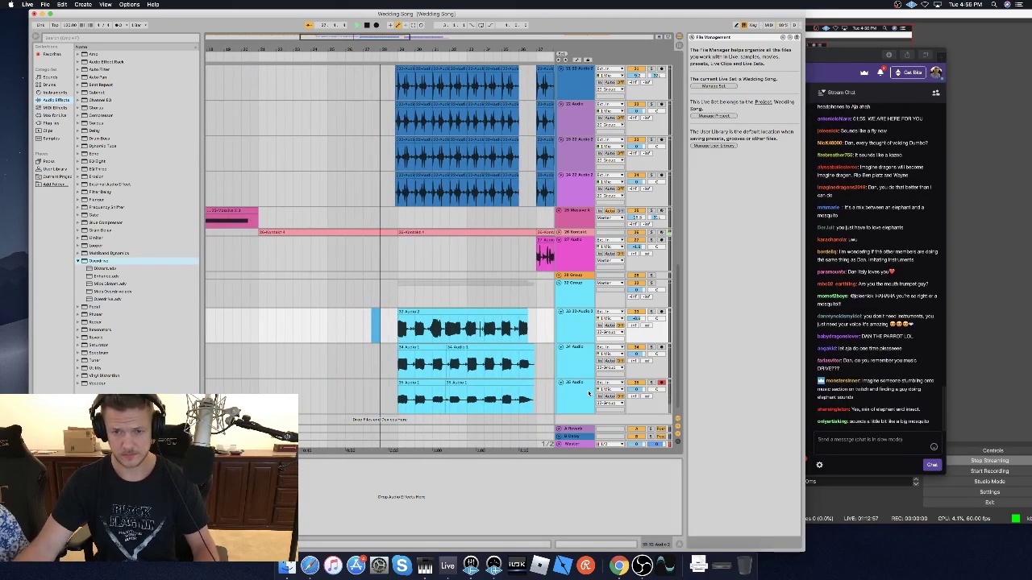
{"action": "left_click", "coordinate": [609, 305]}
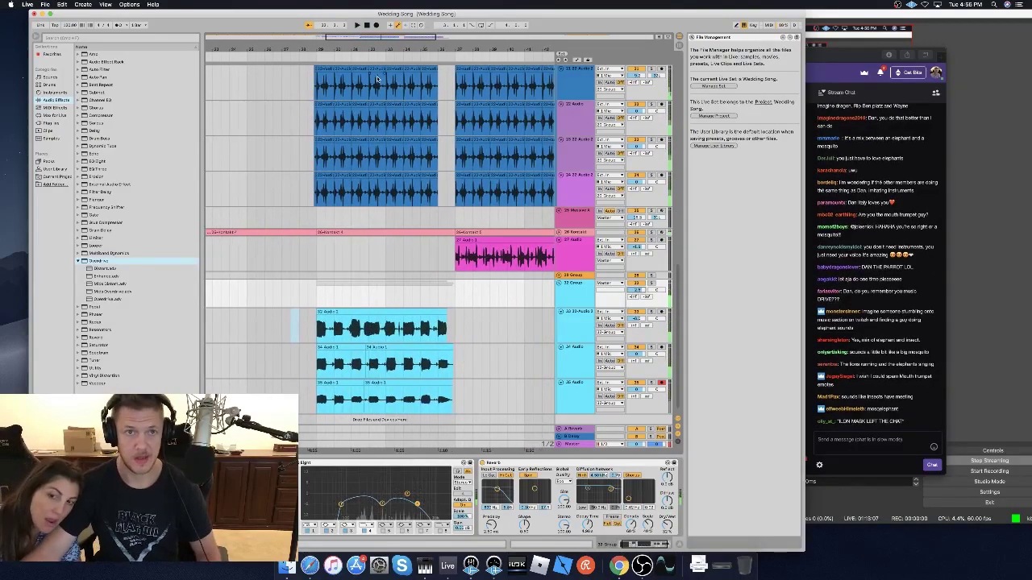
Delete the fourth long note from the first trumpet layer and record a replacement over that spot.
{"action": "left_click_drag", "start_coordinate": [373, 40], "coordinate": [373, 40]}
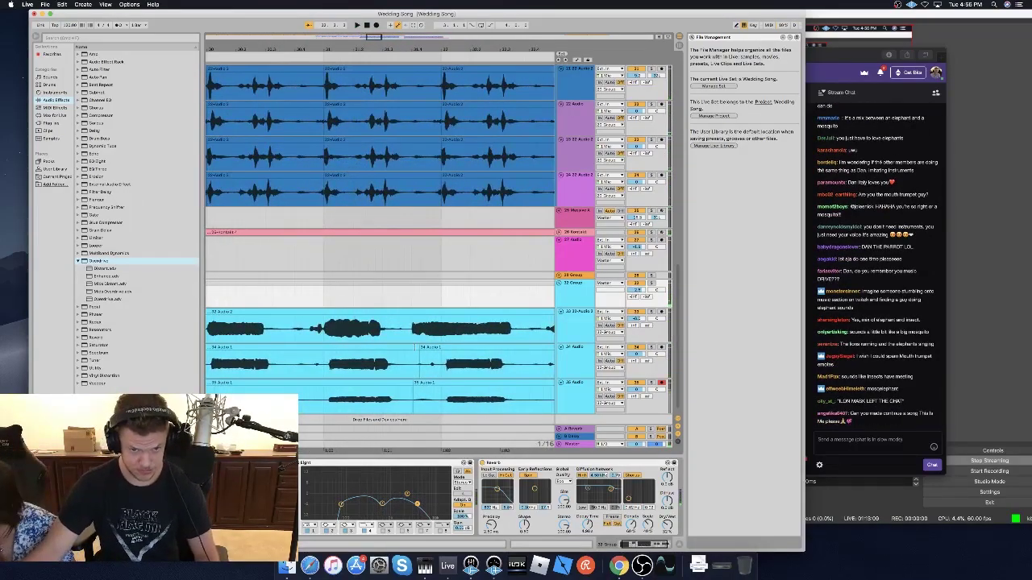
{"action": "left_click_drag", "start_coordinate": [492, 320], "coordinate": [512, 322]}
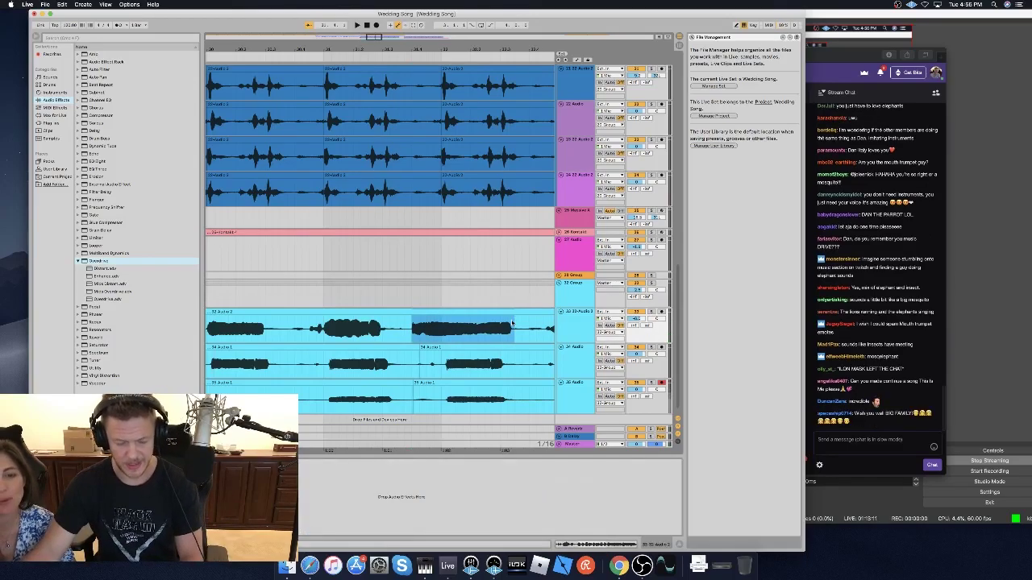
{"action": "key", "text": "Delete"}
{"action": "scroll", "coordinate": [508, 323], "scroll_direction": "left", "scroll_amount": 2}
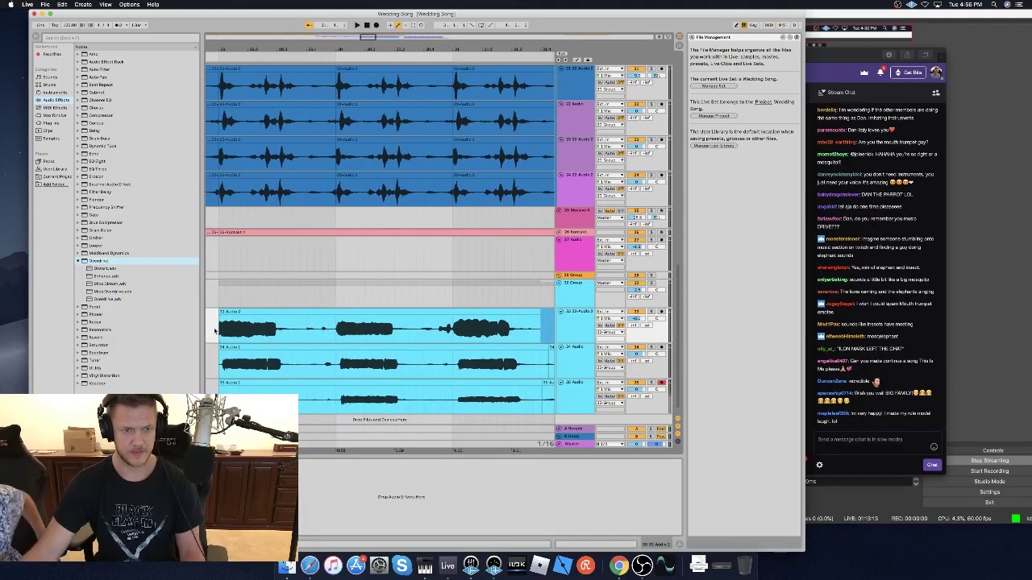
{"action": "key", "text": "space"}
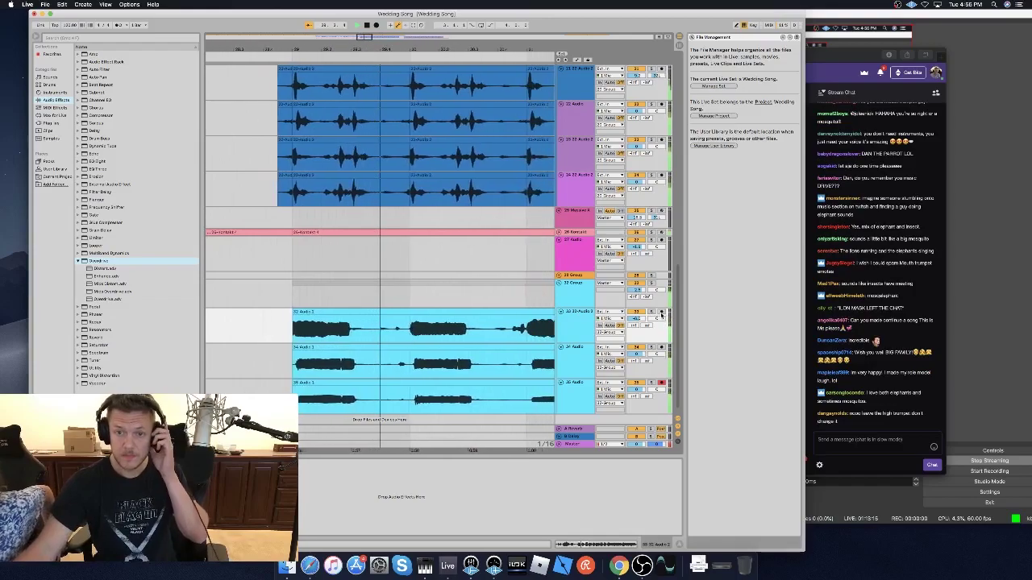
{"action": "left_click", "coordinate": [661, 312]}
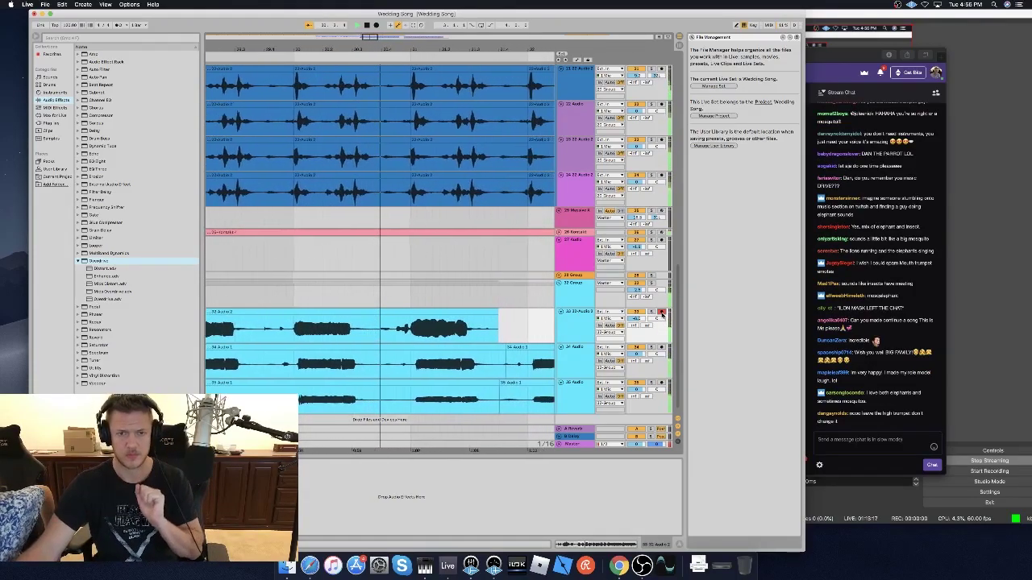
{"action": "left_click", "coordinate": [376, 25]}
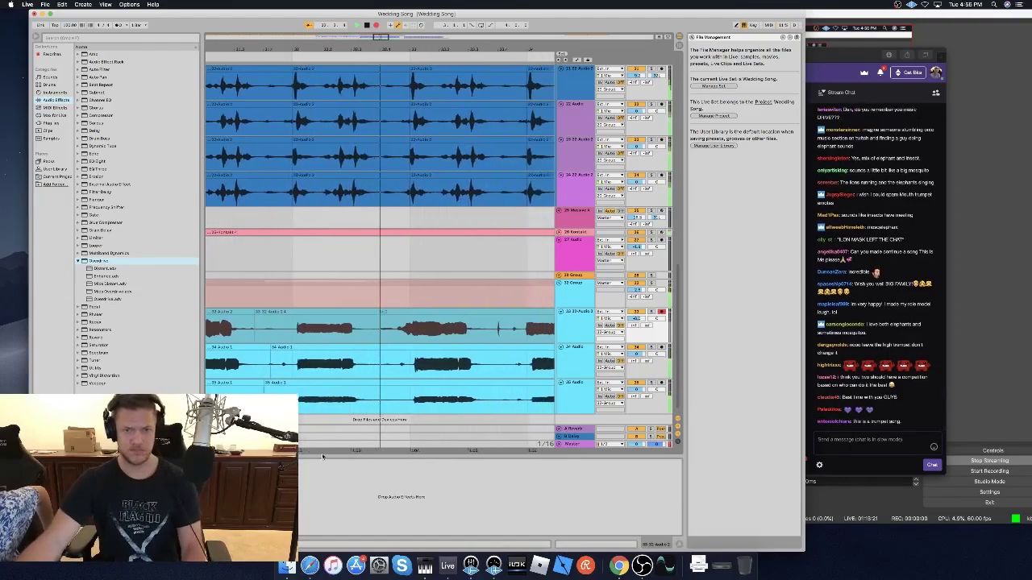
{"action": "key", "text": "space"}
Duplicate the first four-bar phrase of all three trumpet layers directly after itself.
{"action": "left_click_drag", "start_coordinate": [384, 38], "coordinate": [377, 12]}
{"action": "left_click_drag", "start_coordinate": [279, 302], "coordinate": [407, 412]}
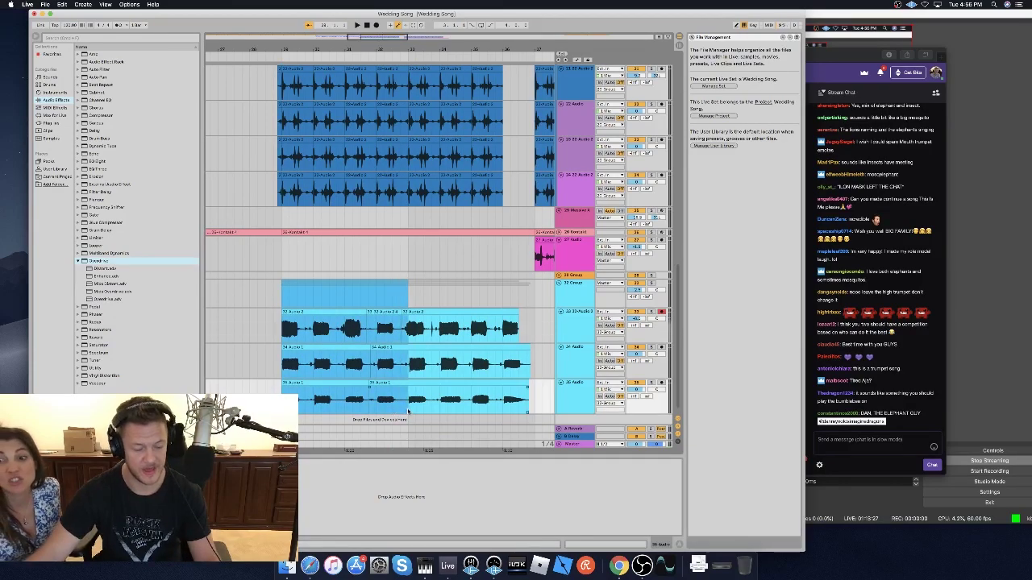
{"action": "key", "text": "super+d"}
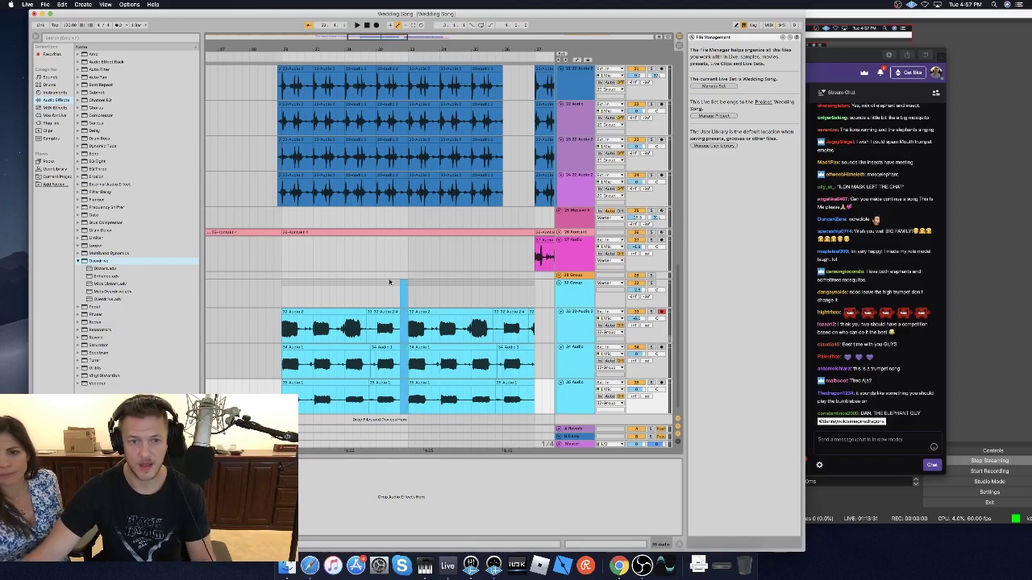
Clear the short tails at the end of both trumpet phrases and play the section from just before its start.
{"action": "scroll", "coordinate": [492, 331], "scroll_direction": "right", "scroll_amount": 3}
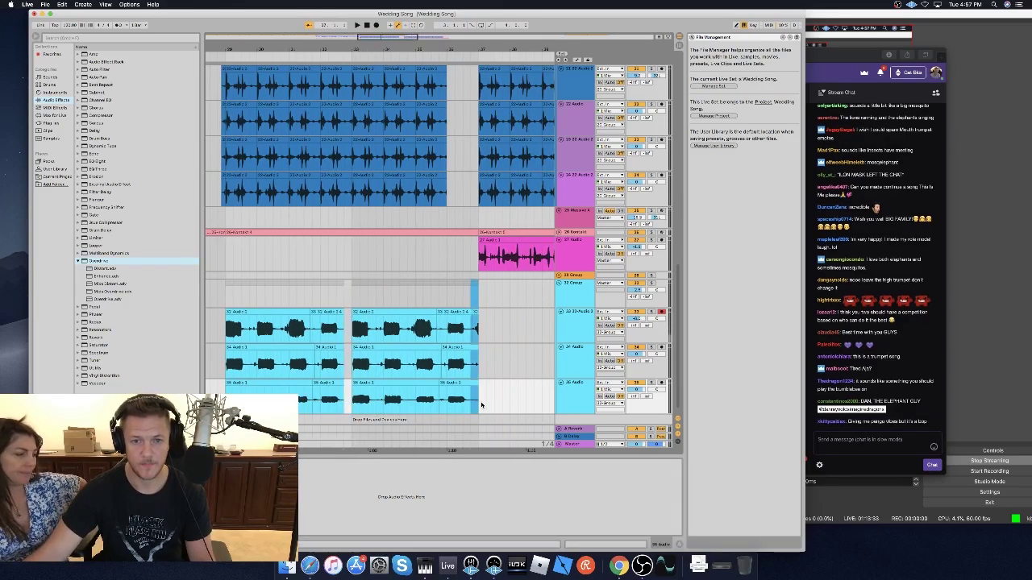
{"action": "left_click", "coordinate": [217, 324]}
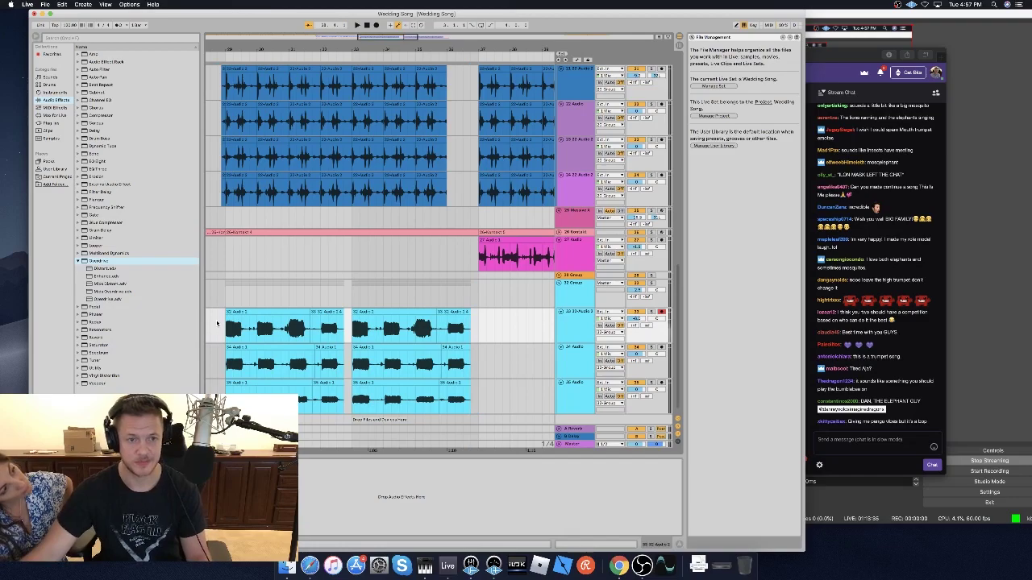
{"action": "left_click", "coordinate": [357, 25]}
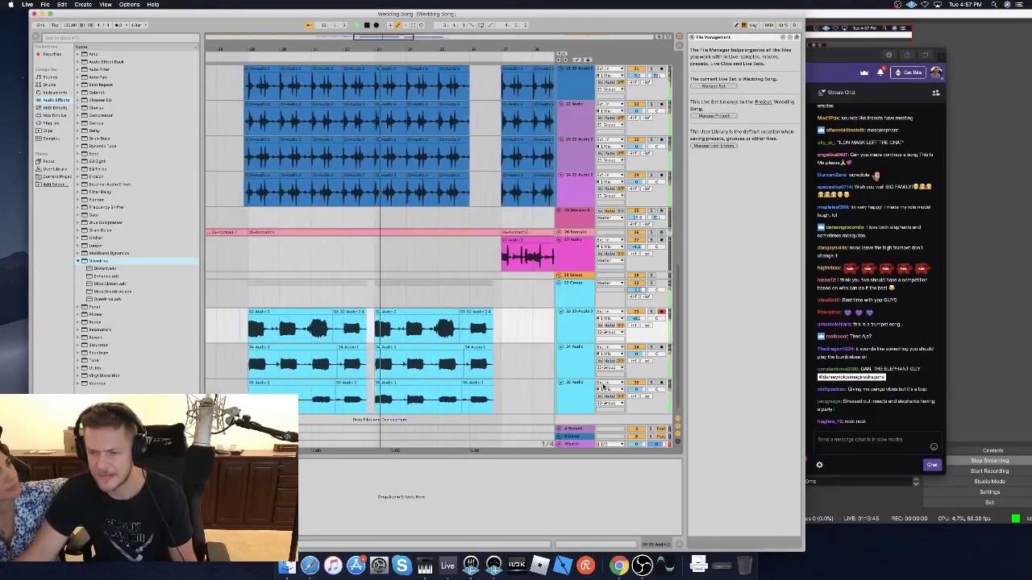
Duplicate the full trumpet section on all three tracks so the copy starts with the second blue section.
{"action": "scroll", "coordinate": [358, 228], "scroll_direction": "left", "scroll_amount": 1}
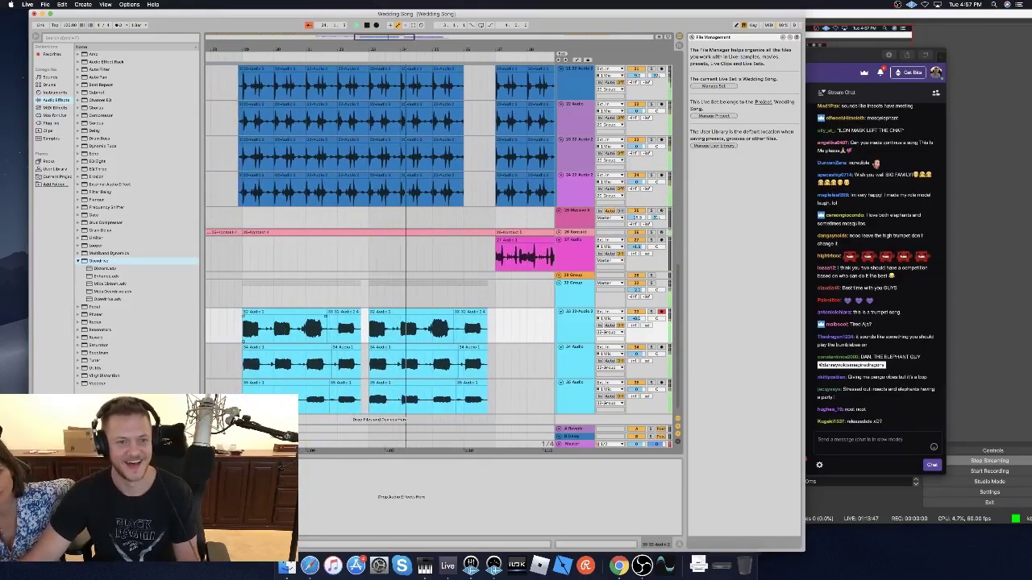
{"action": "left_click_drag", "start_coordinate": [242, 290], "coordinate": [494, 390]}
{"action": "key", "text": "super+d"}
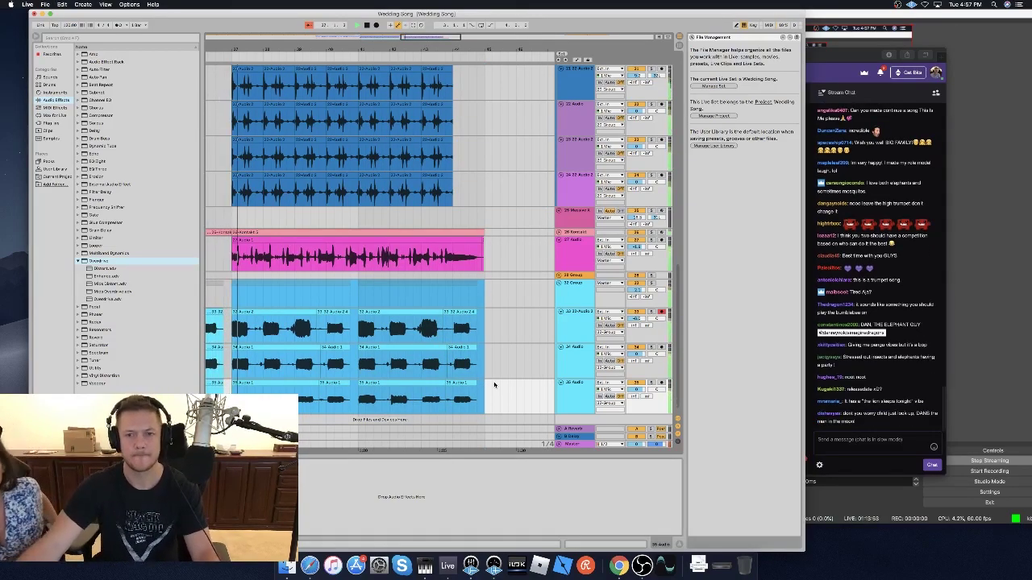
Lower the trumpet group's volume during playback of the duplicated section and inspect its clips up close.
{"action": "left_click_drag", "start_coordinate": [641, 290], "coordinate": [641, 293]}
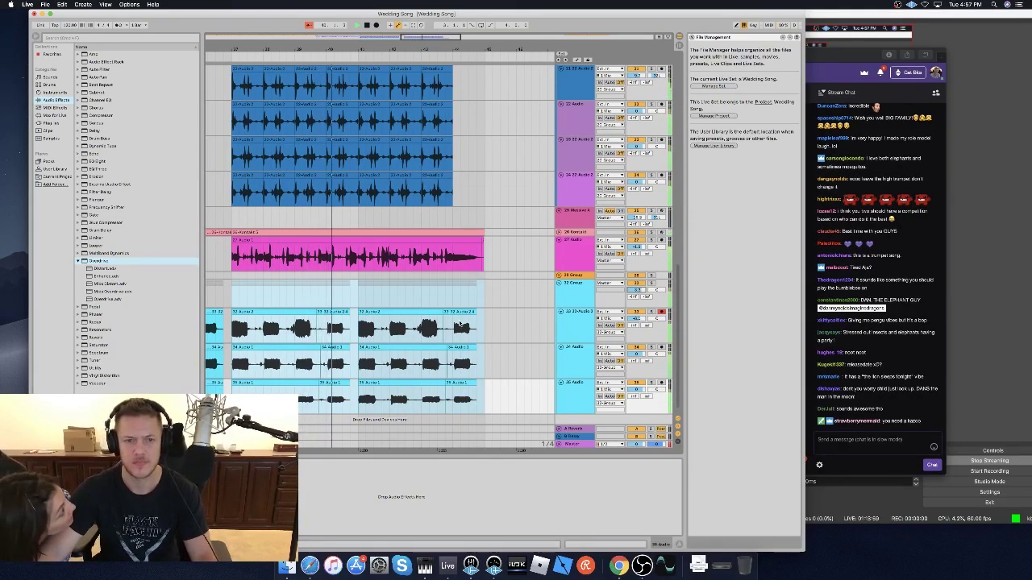
{"action": "key", "text": "space"}
{"action": "scroll", "coordinate": [439, 313], "scroll_direction": "left", "scroll_amount": 1}
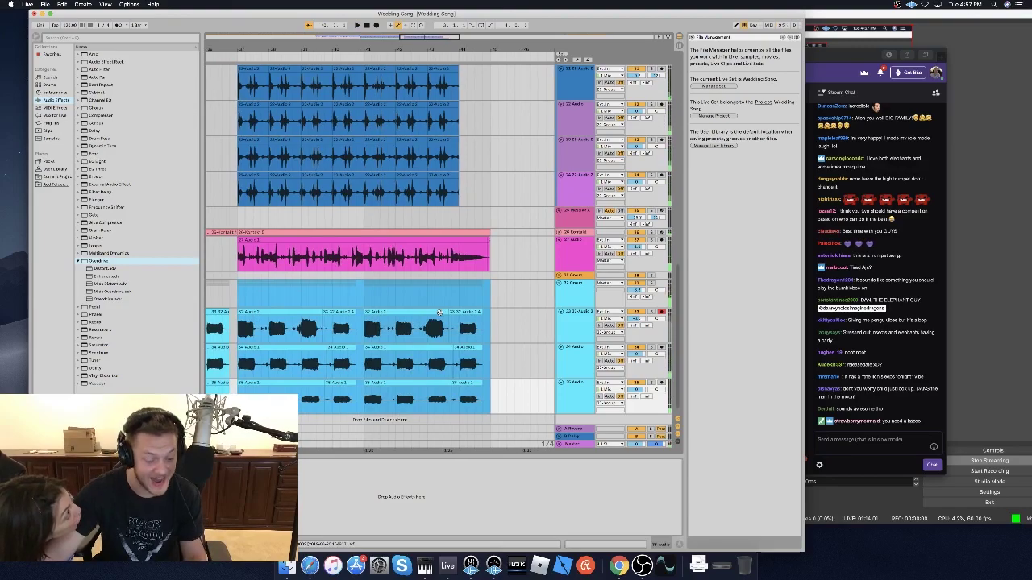
{"action": "left_click_drag", "start_coordinate": [398, 36], "coordinate": [409, 50]}
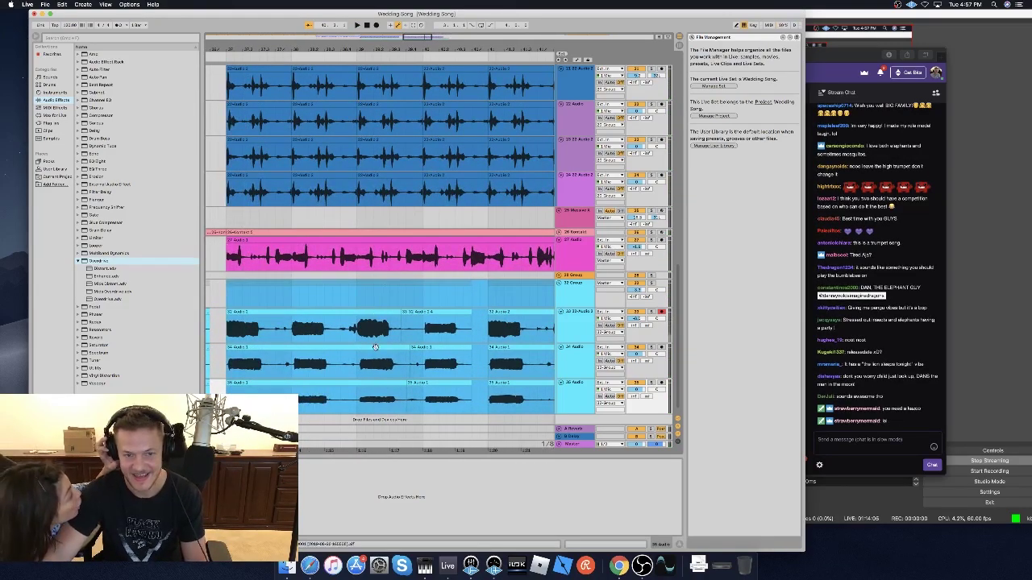
Nudge both trumpet sections slightly earlier on all three tracks, moving the later copy first and the original section second.
{"action": "left_click_drag", "start_coordinate": [439, 380], "coordinate": [436, 381]}
{"action": "scroll", "coordinate": [436, 381], "scroll_direction": "left", "scroll_amount": 6}
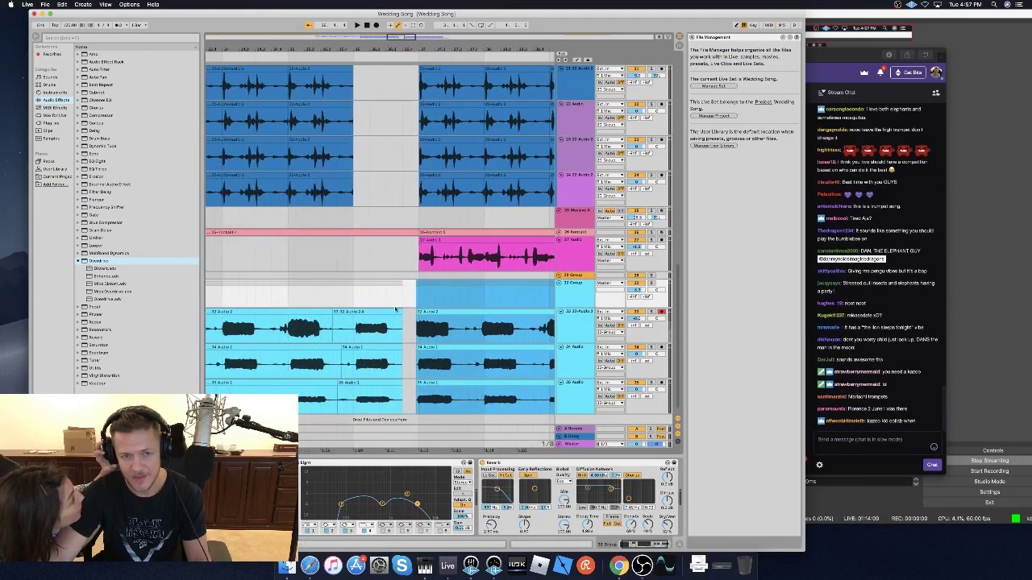
{"action": "left_click_drag", "start_coordinate": [408, 317], "coordinate": [357, 418]}
{"action": "scroll", "coordinate": [357, 418], "scroll_direction": "left", "scroll_amount": 5}
{"action": "scroll", "coordinate": [358, 417], "scroll_direction": "left", "scroll_amount": 8}
{"action": "left_click", "coordinate": [378, 404], "text": "shift"}
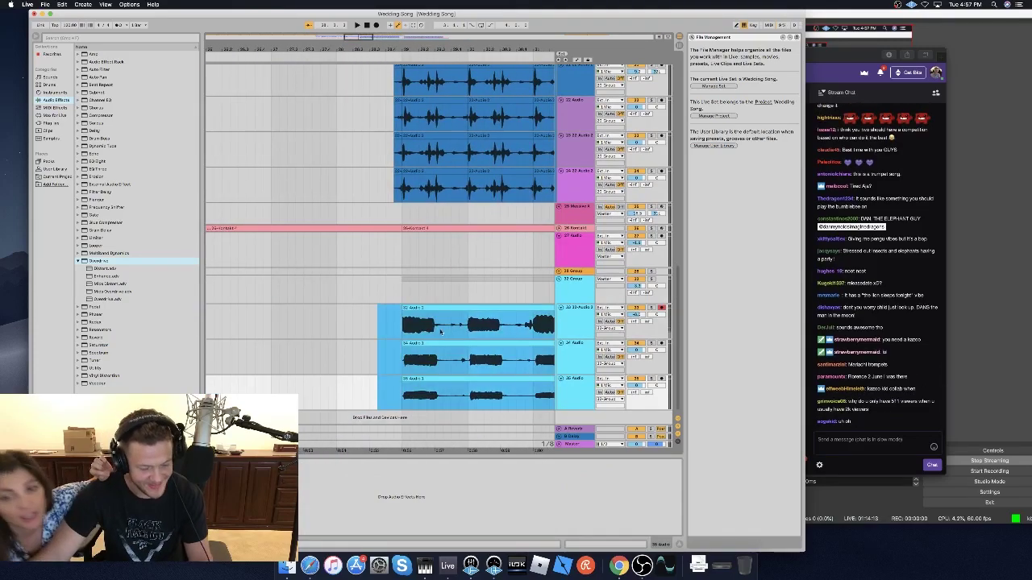
{"action": "left_click_drag", "start_coordinate": [476, 344], "coordinate": [477, 378]}
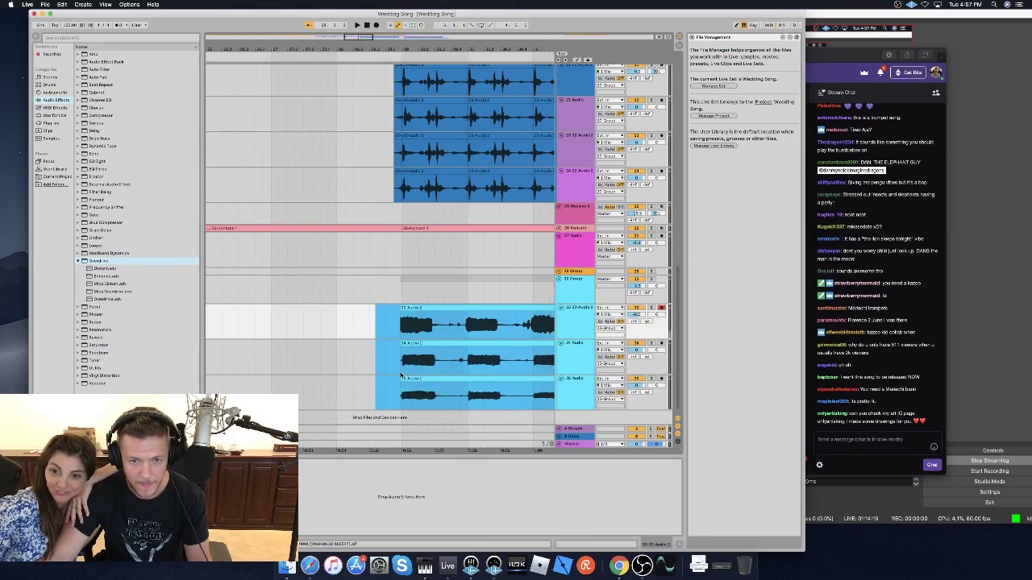
Play the song from just before the first trumpet section and show the trumpet group's effects during playback.
{"action": "left_click", "coordinate": [350, 333]}
{"action": "key", "text": "space"}
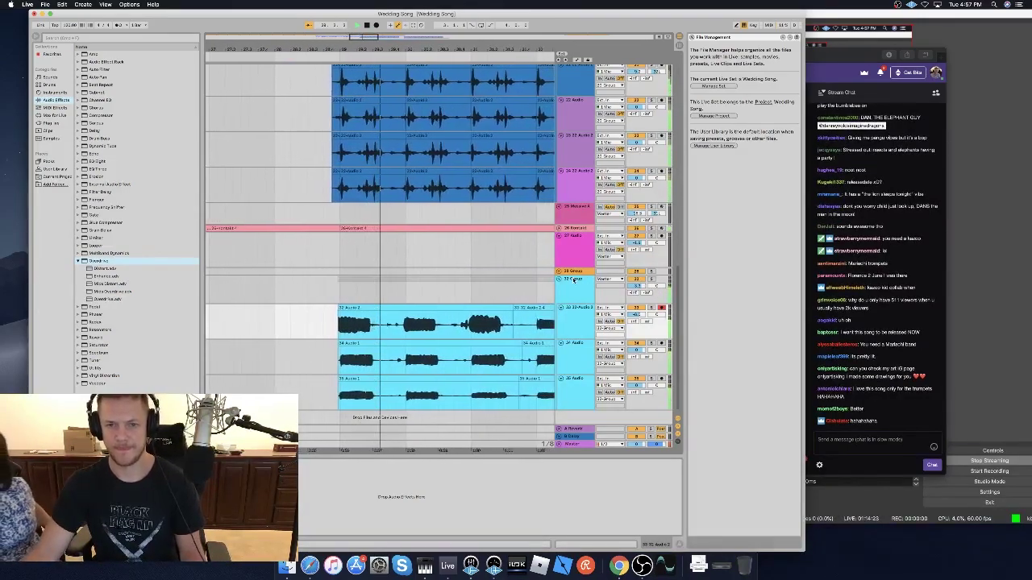
{"action": "left_click", "coordinate": [574, 280]}
{"action": "scroll", "coordinate": [355, 331], "scroll_direction": "right", "scroll_amount": 4}
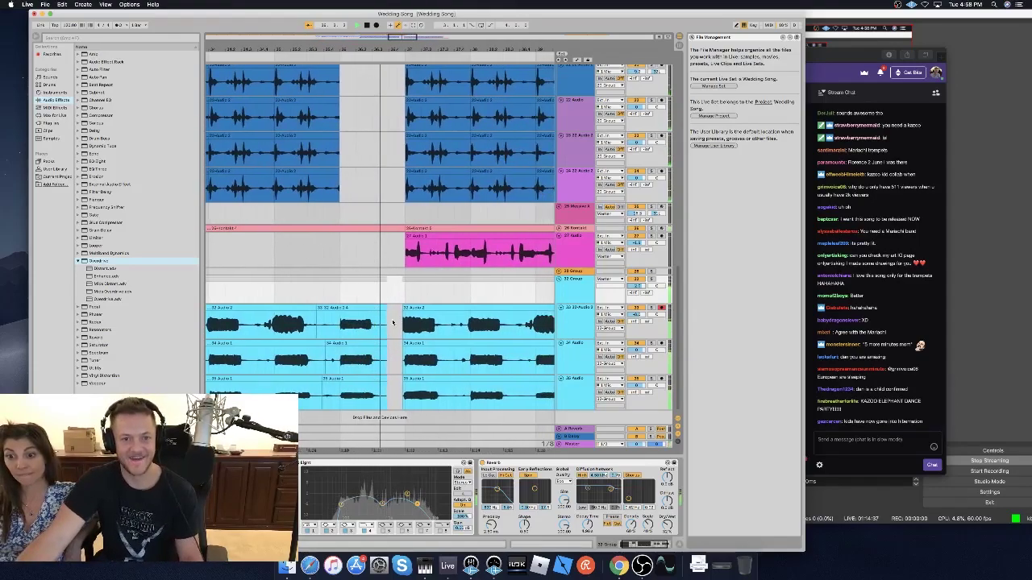
Stop playback and nudge the last trumpet phrase slightly later on all three tracks.
{"action": "left_click_drag", "start_coordinate": [401, 313], "coordinate": [520, 415]}
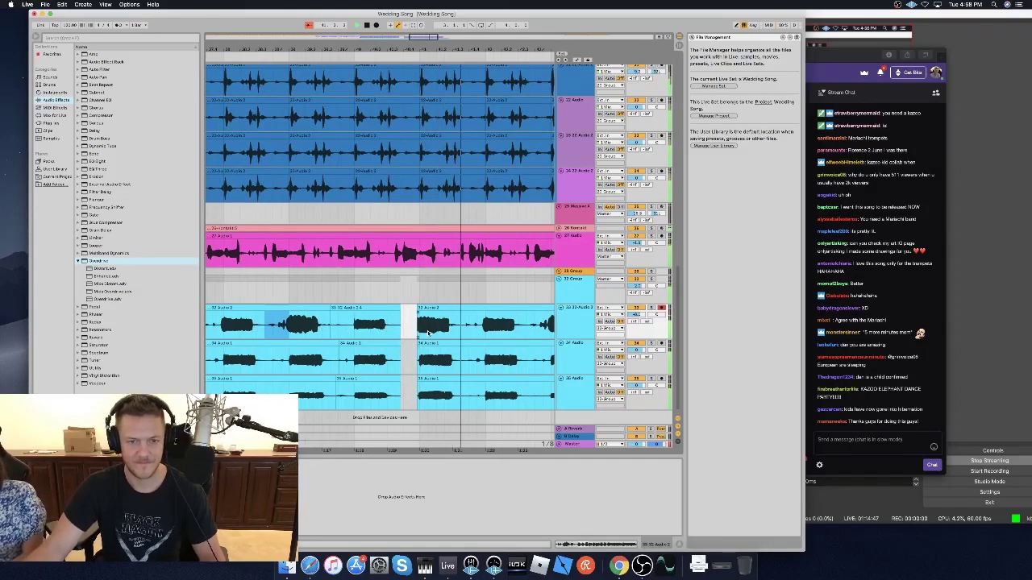
{"action": "left_click_drag", "start_coordinate": [361, 328], "coordinate": [489, 394]}
{"action": "key", "text": "space"}
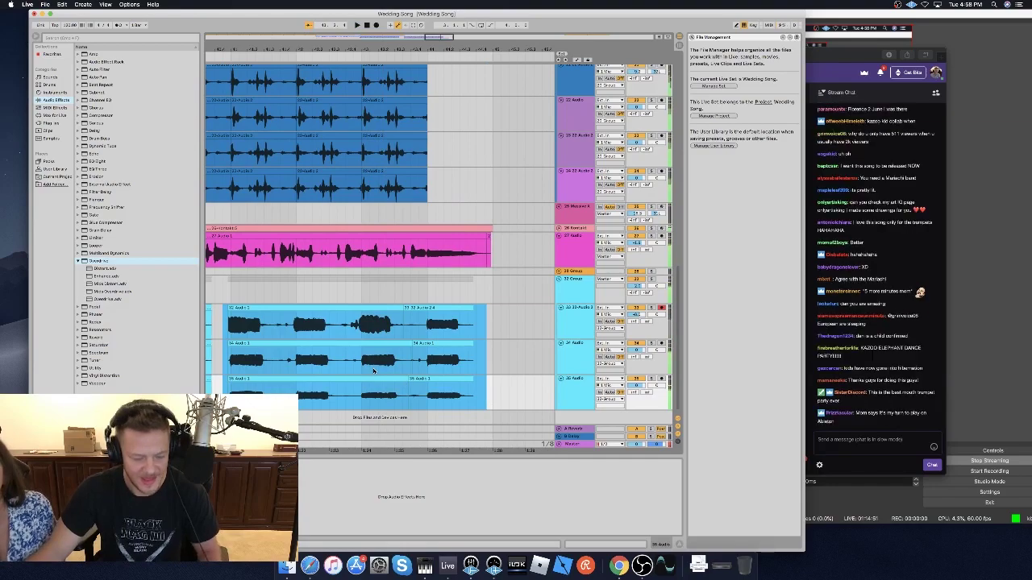
{"action": "left_click_drag", "start_coordinate": [308, 308], "coordinate": [311, 307]}
{"action": "scroll", "coordinate": [309, 307], "scroll_direction": "left", "scroll_amount": 5}
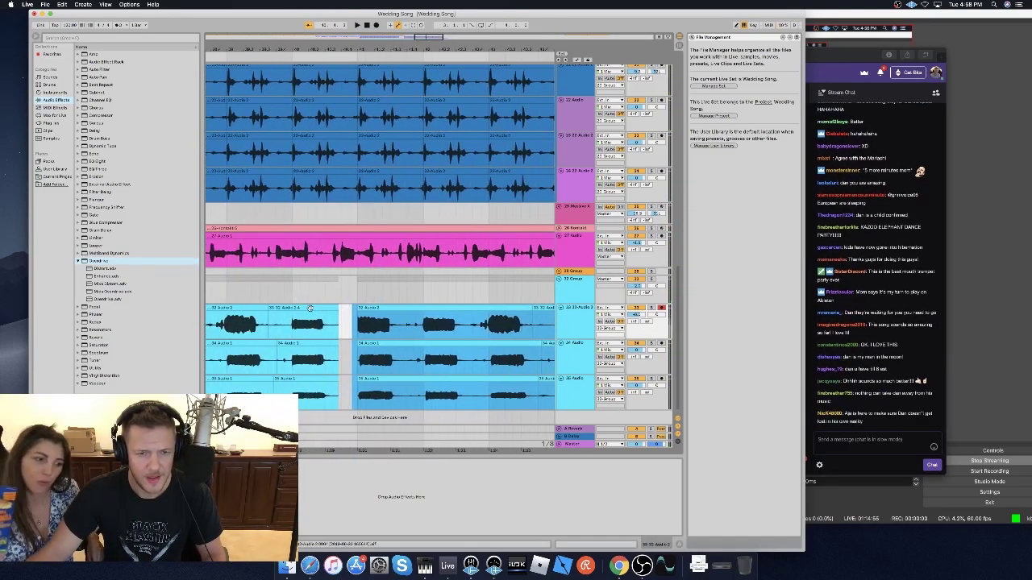
Split the top trumpet clip before its second note at the start of the second blue section and shift the following notes slightly later.
{"action": "scroll", "coordinate": [311, 308], "scroll_direction": "left", "scroll_amount": 1}
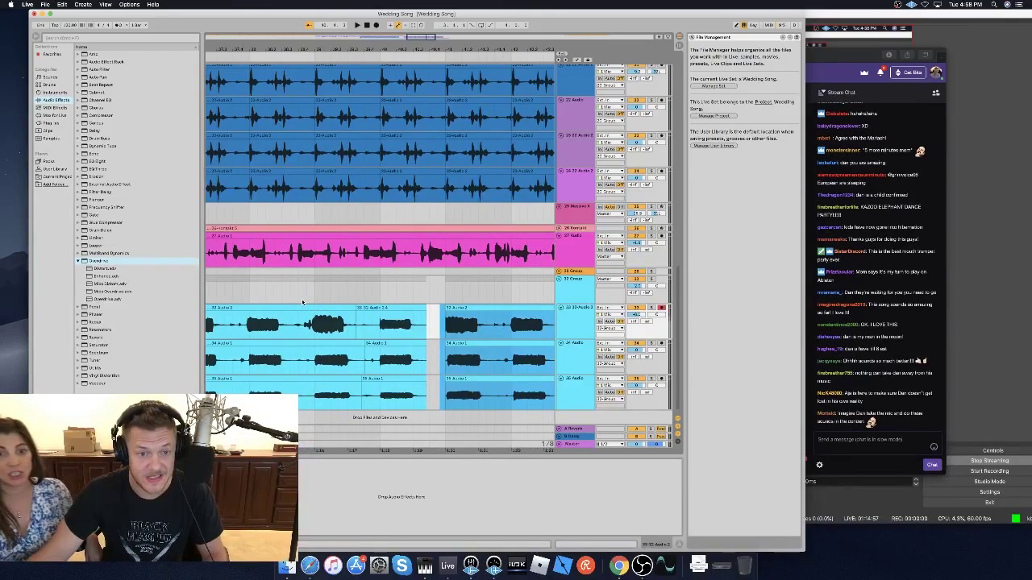
{"action": "left_click", "coordinate": [302, 303]}
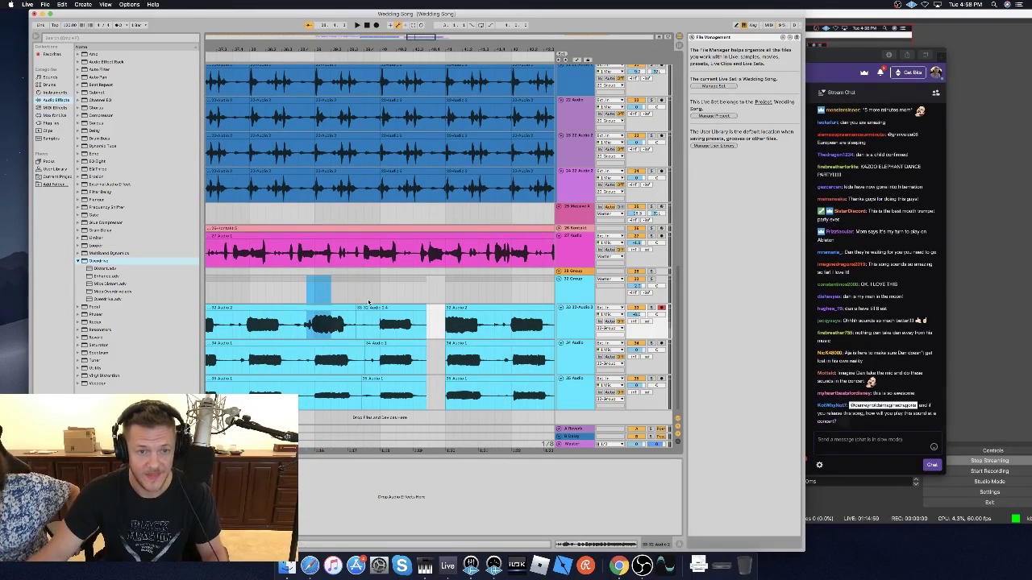
{"action": "left_click_drag", "start_coordinate": [364, 298], "coordinate": [307, 304]}
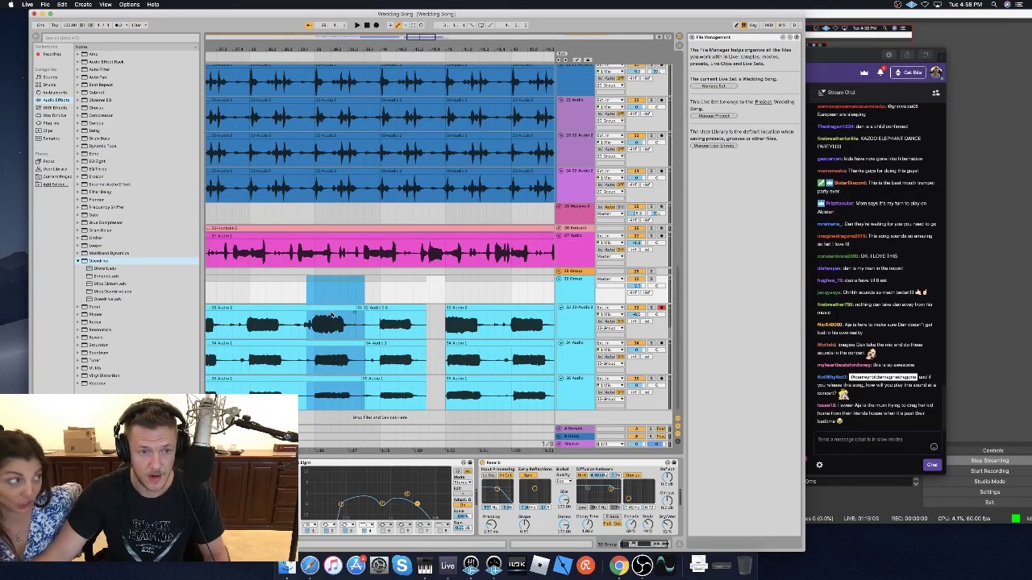
{"action": "scroll", "coordinate": [332, 315], "scroll_direction": "left", "scroll_amount": 3}
{"action": "left_click", "coordinate": [289, 308]}
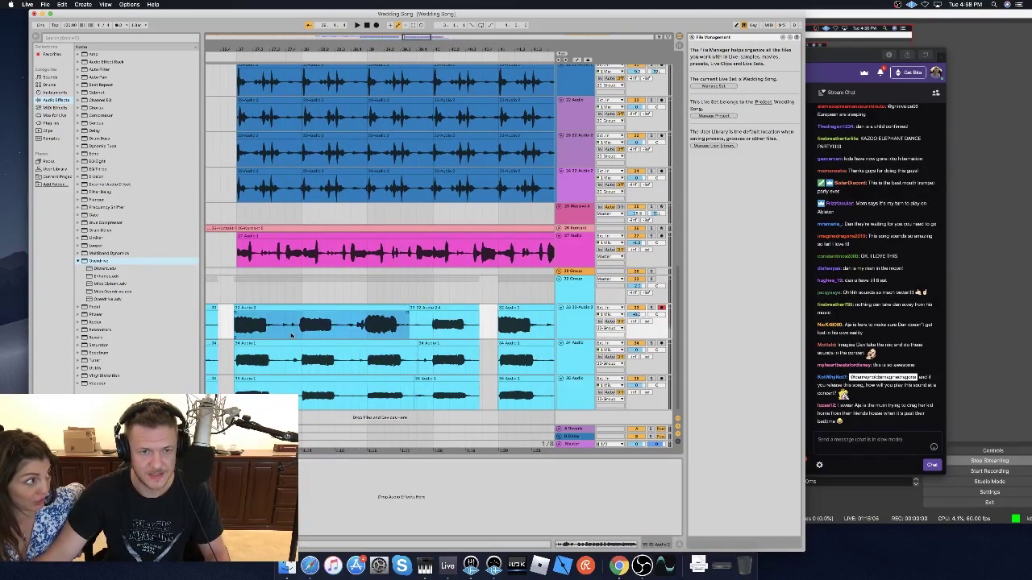
{"action": "left_click_drag", "start_coordinate": [292, 335], "coordinate": [372, 304]}
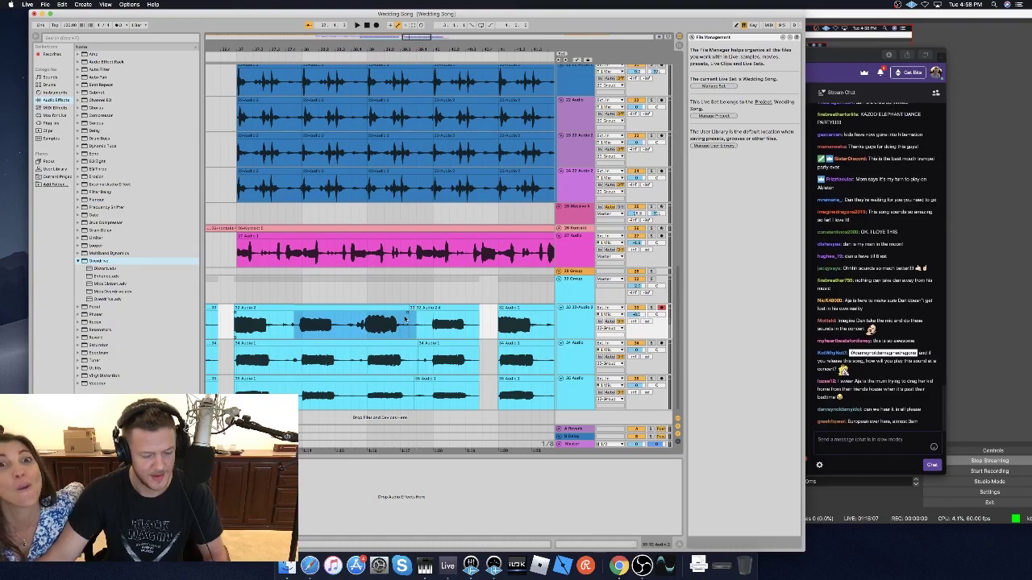
{"action": "key", "text": "super+e"}
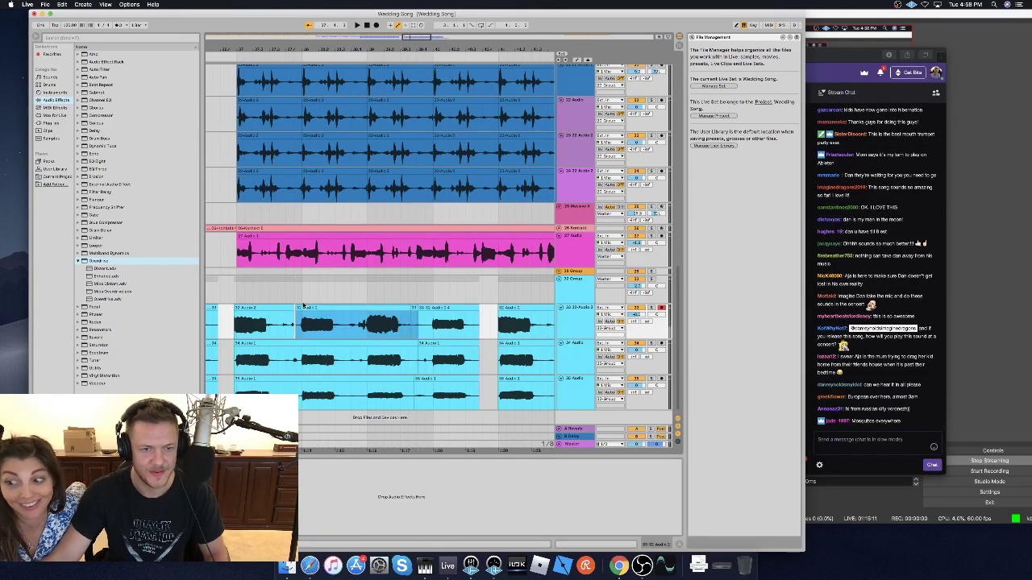
Separate the second note of the top trumpet track's last phrase in the first blue section and nudge its timing.
{"action": "scroll", "coordinate": [303, 306], "scroll_direction": "left", "scroll_amount": 5}
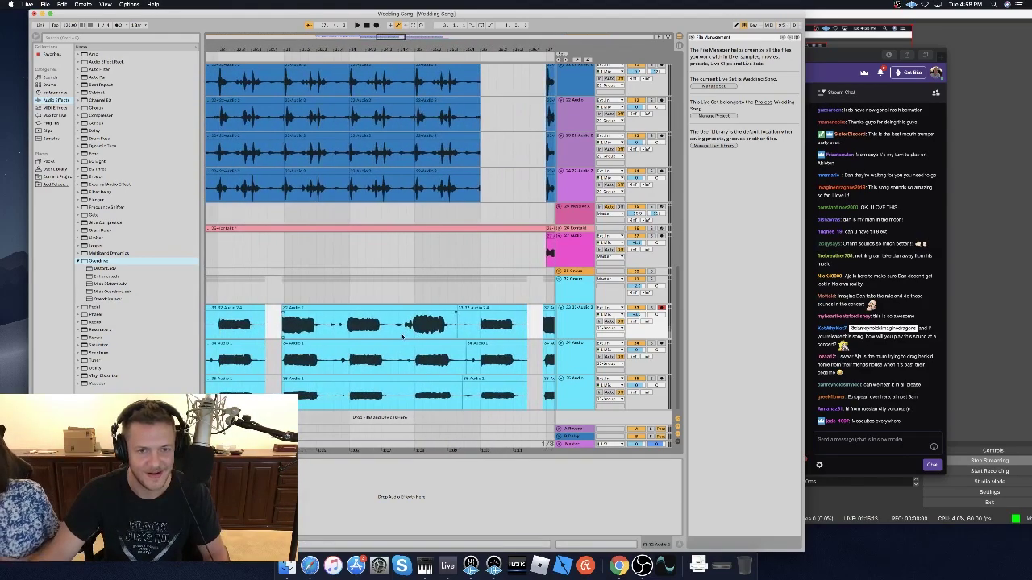
{"action": "scroll", "coordinate": [395, 341], "scroll_direction": "left", "scroll_amount": 4}
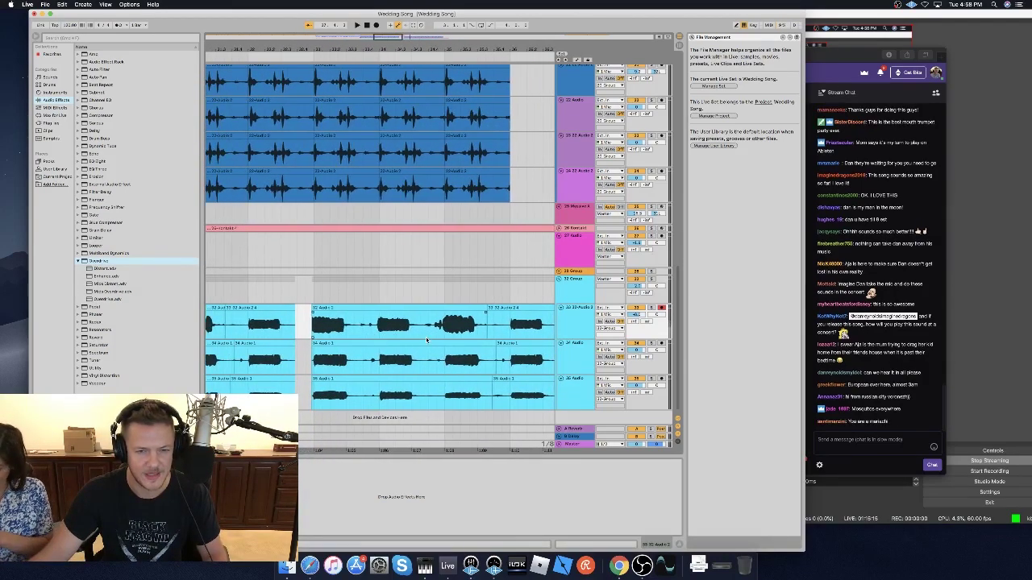
{"action": "left_click_drag", "start_coordinate": [424, 338], "coordinate": [364, 325]}
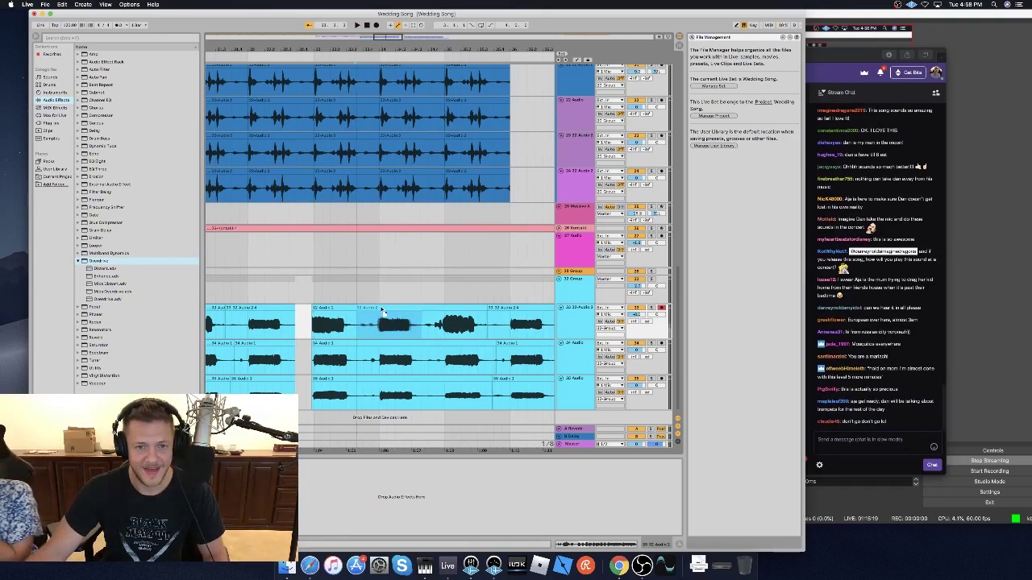
Play both trumpet sections from just before the first one to check the adjusted timing, and stop playback.
{"action": "scroll", "coordinate": [379, 307], "scroll_direction": "left", "scroll_amount": 15}
{"action": "scroll", "coordinate": [381, 307], "scroll_direction": "left", "scroll_amount": 6}
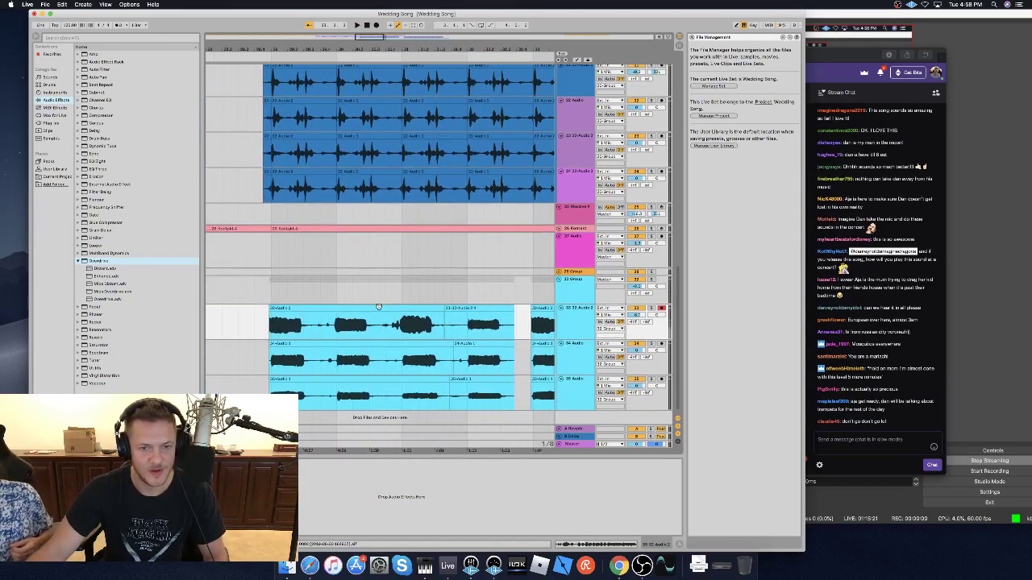
{"action": "scroll", "coordinate": [316, 330], "scroll_direction": "left", "scroll_amount": 10}
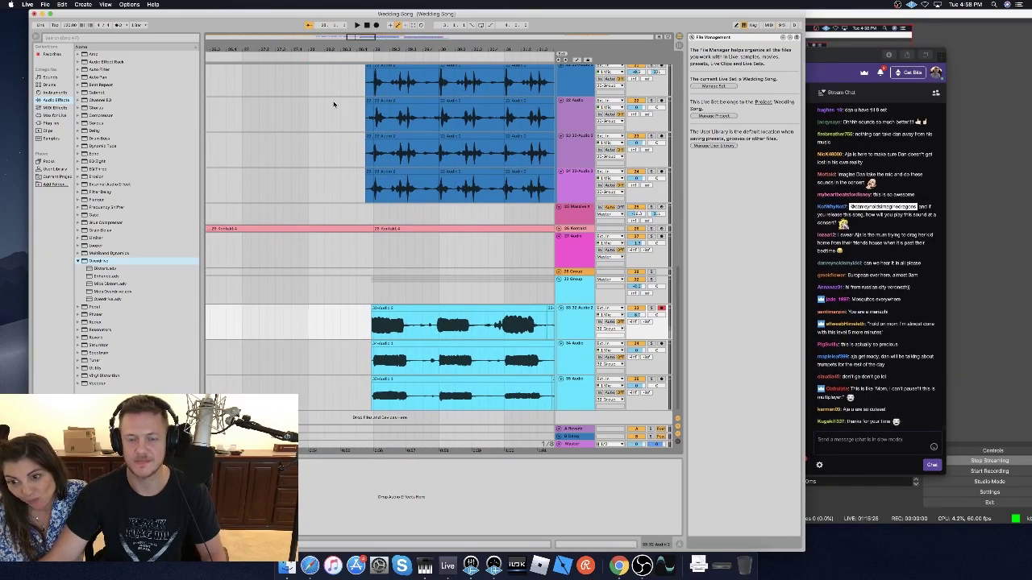
{"action": "key", "text": "space"}
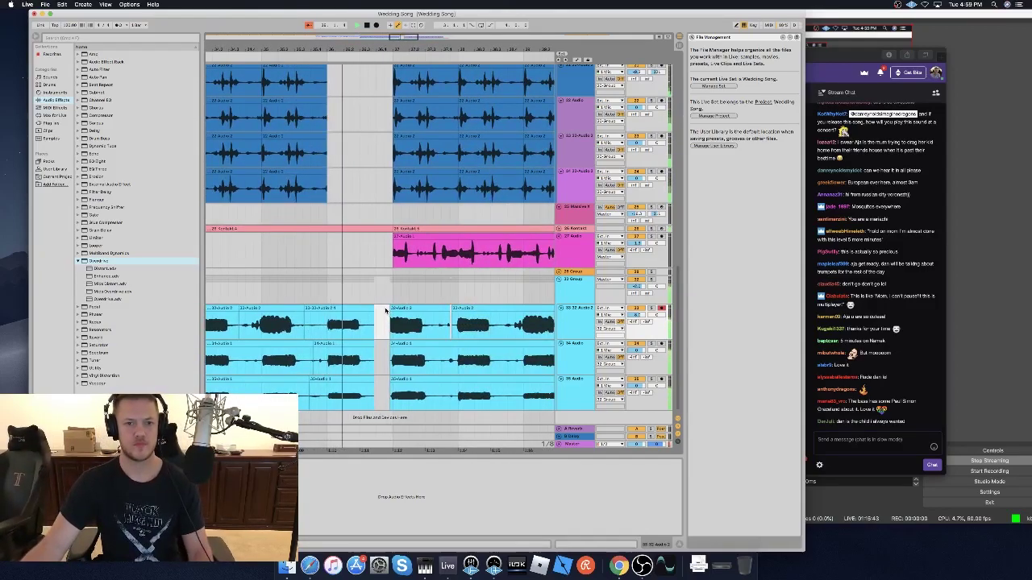
{"action": "left_click_drag", "start_coordinate": [390, 310], "coordinate": [476, 399]}
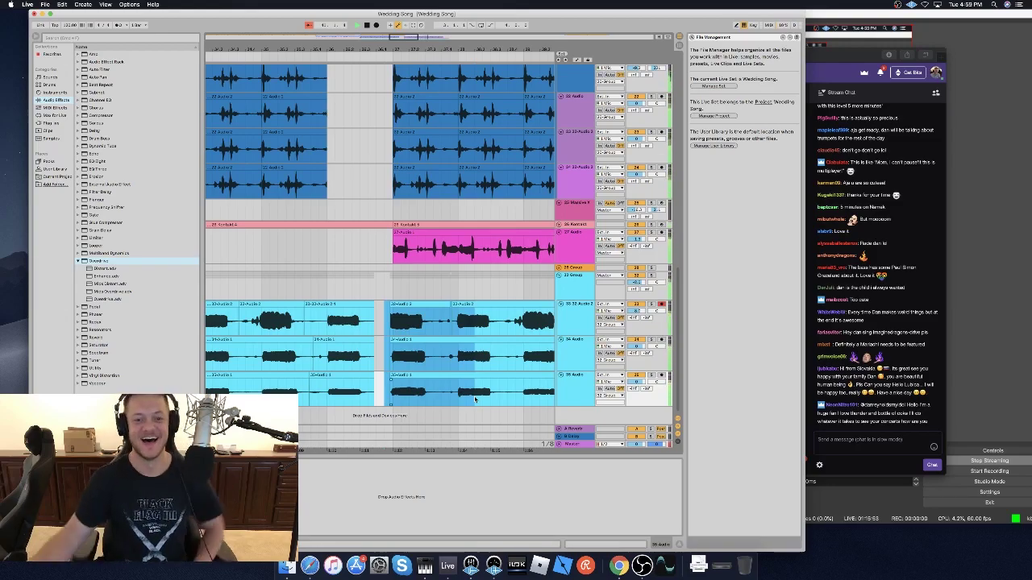
{"action": "left_click", "coordinate": [357, 139]}
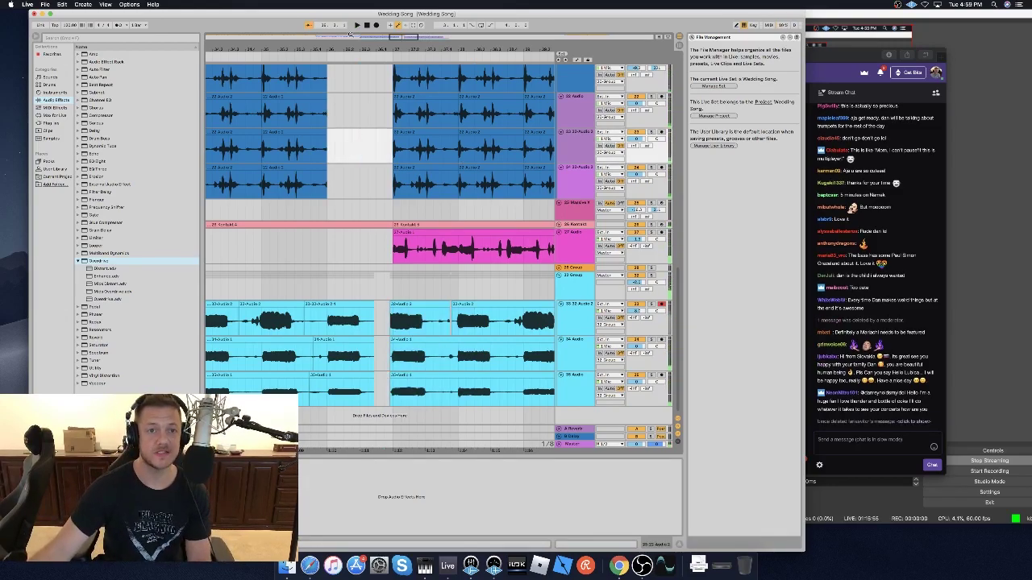
Bring the full song length into view from the first track, and briefly check the Twitch stream page.
{"action": "left_click_drag", "start_coordinate": [401, 39], "coordinate": [402, 16]}
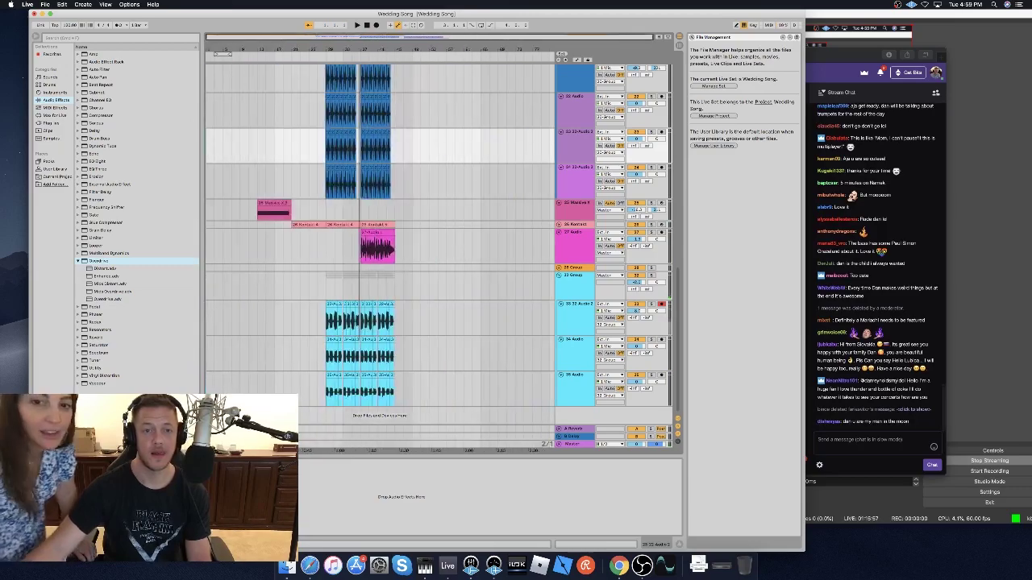
{"action": "scroll", "coordinate": [387, 234], "scroll_direction": "up", "scroll_amount": 12}
{"action": "scroll", "coordinate": [379, 244], "scroll_direction": "down", "scroll_amount": 5}
{"action": "scroll", "coordinate": [370, 245], "scroll_direction": "up", "scroll_amount": 2}
{"action": "scroll", "coordinate": [363, 243], "scroll_direction": "up", "scroll_amount": 5}
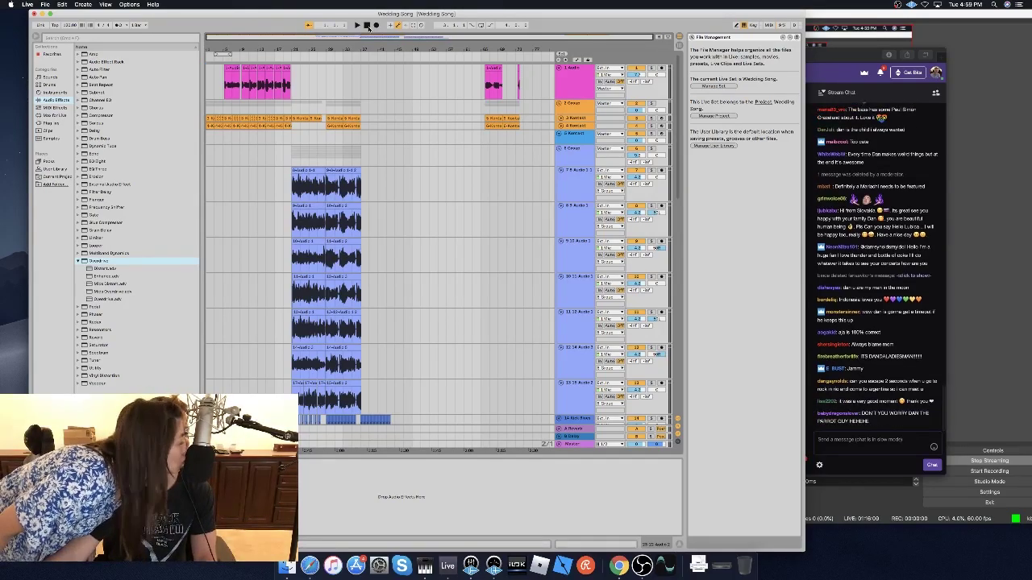
{"action": "left_click", "coordinate": [842, 64]}
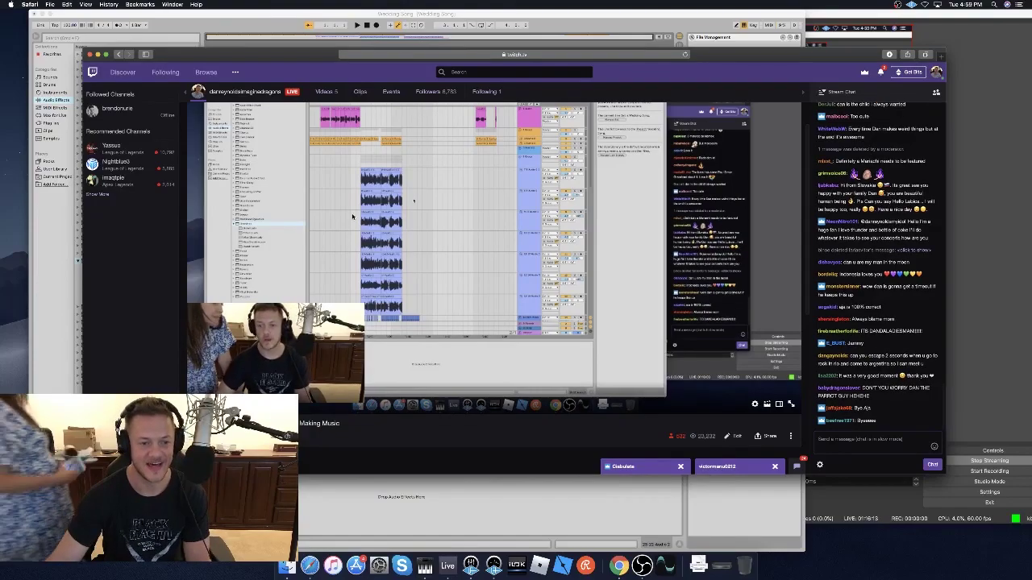
{"action": "left_click", "coordinate": [237, 38]}
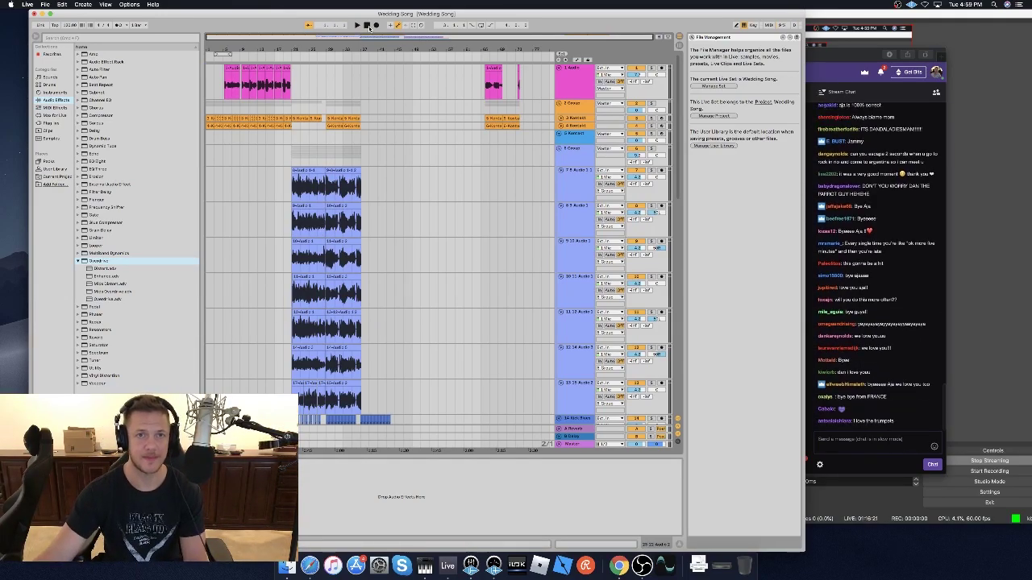
Play the whole arrangement from the beginning and review the track lanes from vocals down to trumpets.
{"action": "key", "text": "space"}
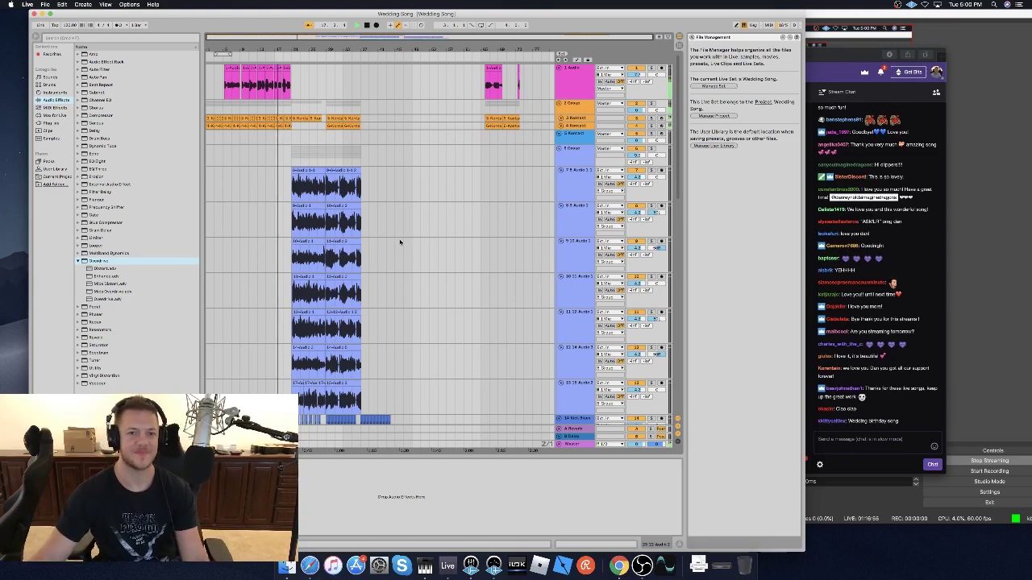
{"action": "scroll", "coordinate": [447, 336], "scroll_direction": "down", "scroll_amount": 10}
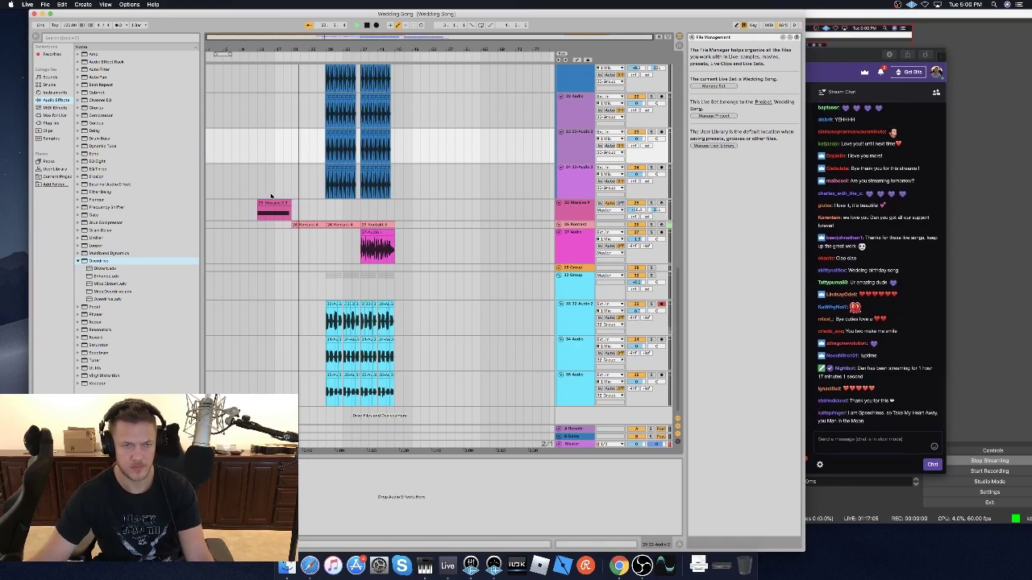
{"action": "scroll", "coordinate": [271, 197], "scroll_direction": "up", "scroll_amount": 8}
{"action": "scroll", "coordinate": [271, 196], "scroll_direction": "down", "scroll_amount": 8}
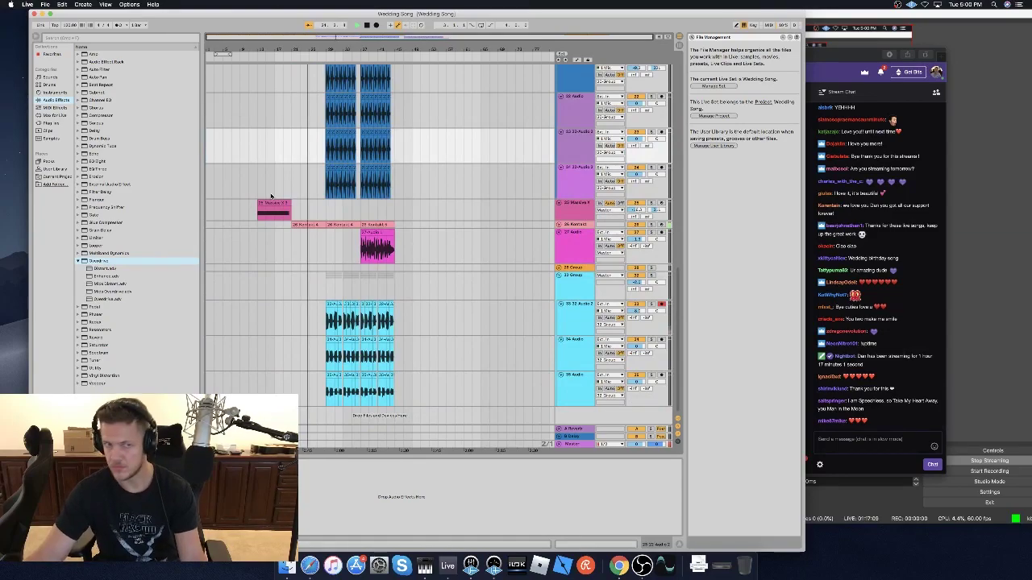
{"action": "scroll", "coordinate": [290, 208], "scroll_direction": "up", "scroll_amount": 8}
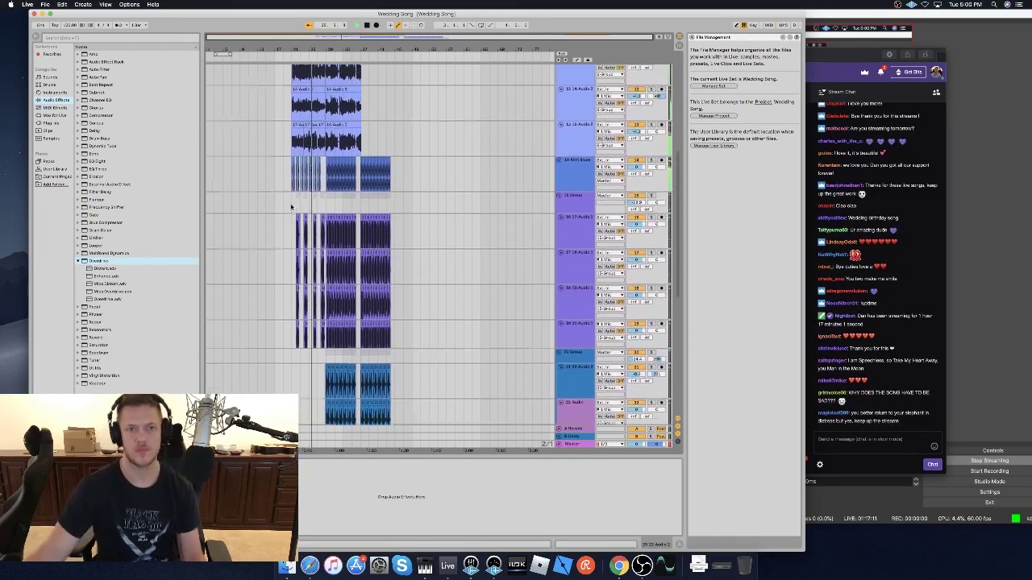
{"action": "scroll", "coordinate": [291, 207], "scroll_direction": "up", "scroll_amount": 1}
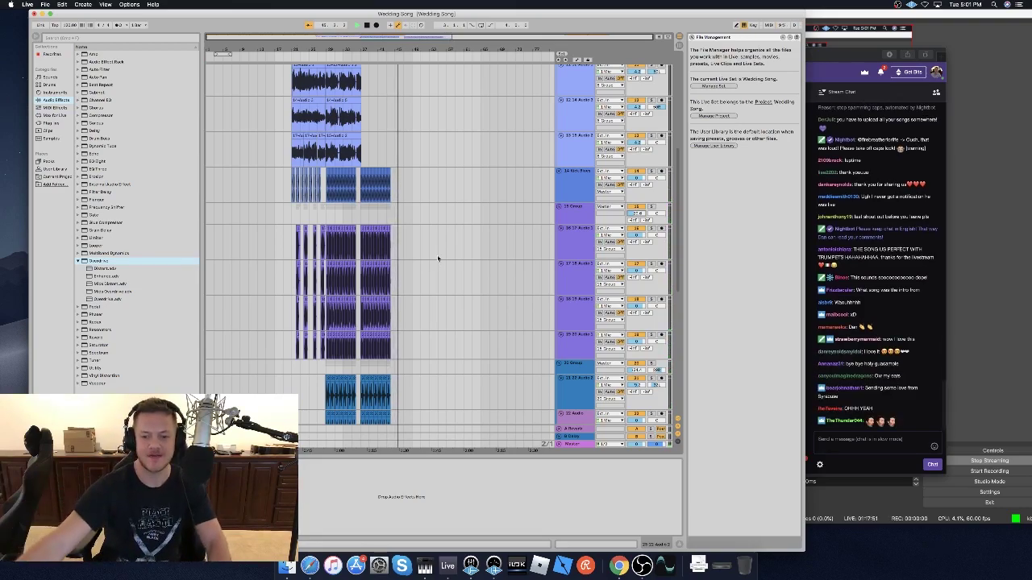
Switch to OBS to reach the streaming controls.
{"action": "left_click", "coordinate": [641, 566]}
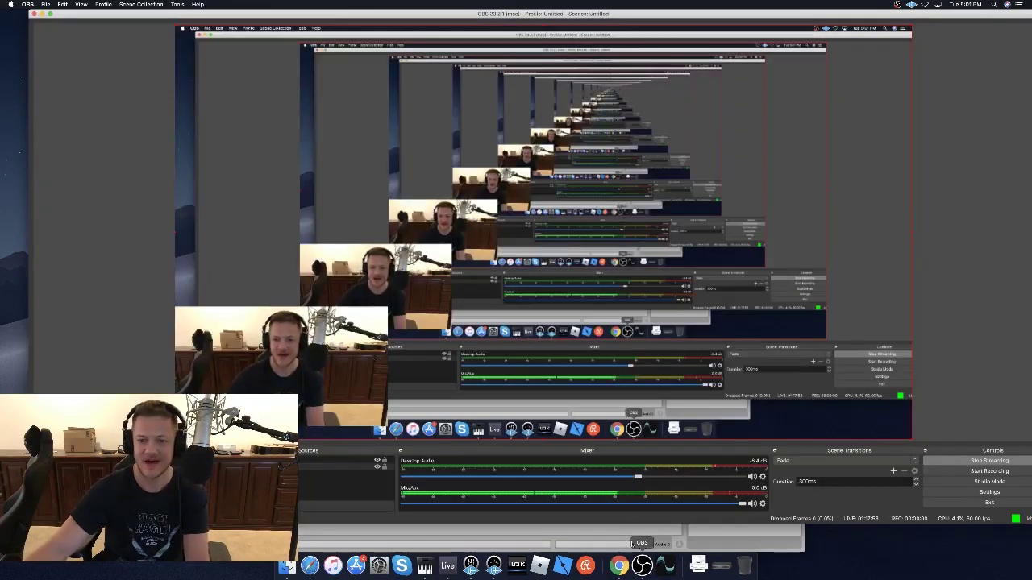